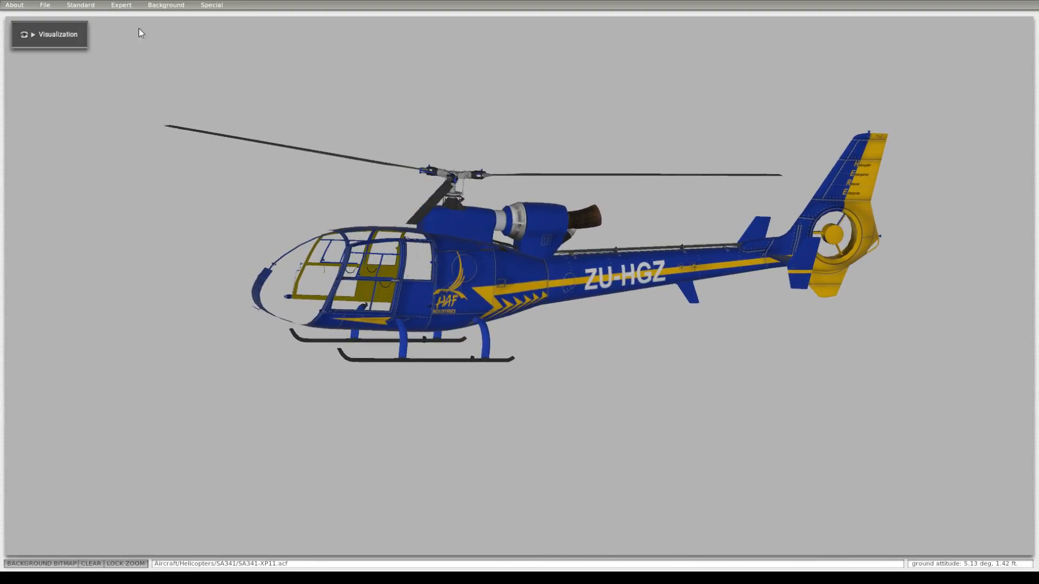
- Set the part visibility to show the basic parts but not the object in Plane Maker
click(90, 5)
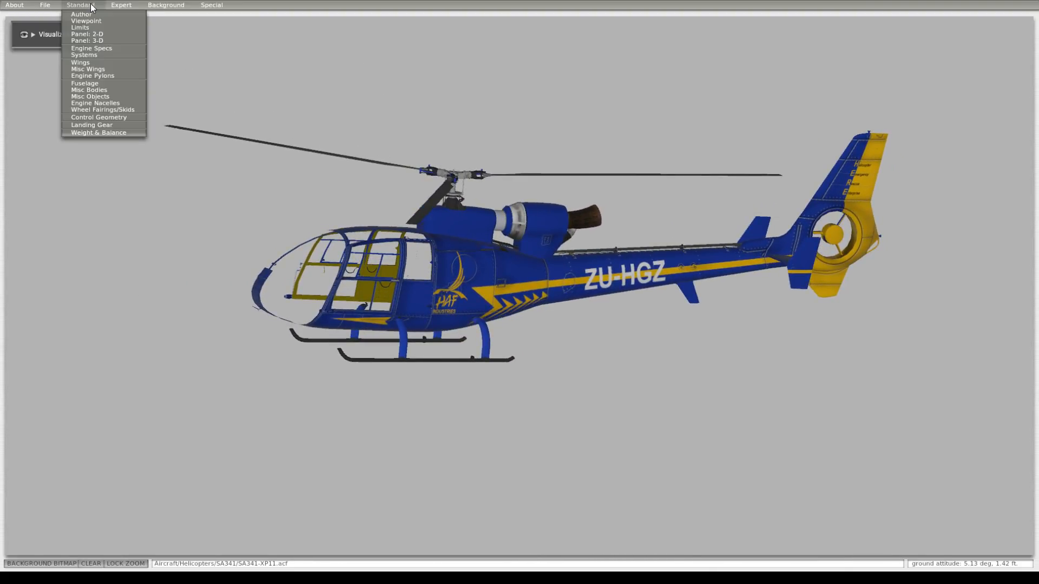
mouse_move(121, 5)
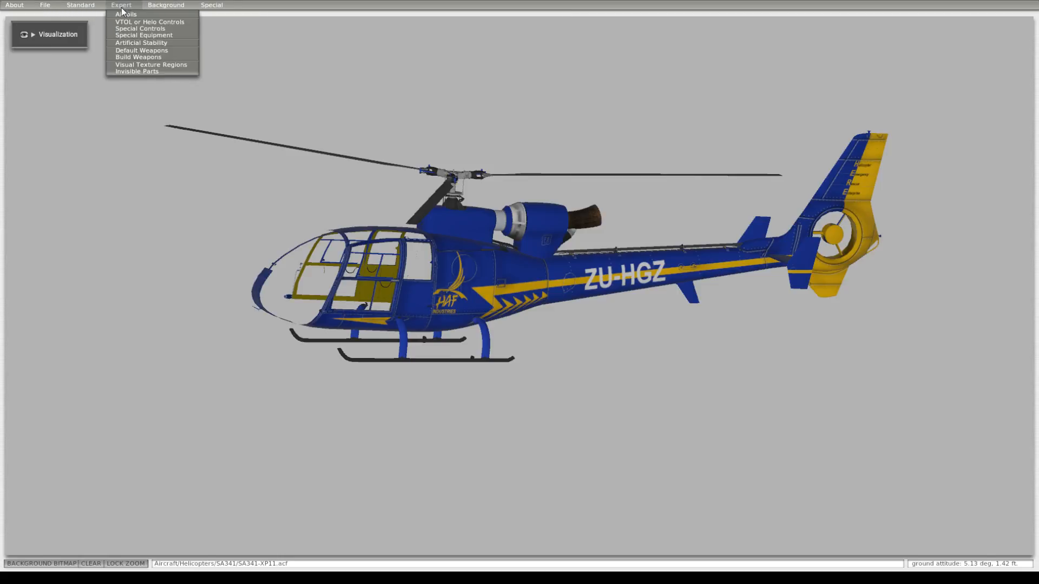
click(146, 72)
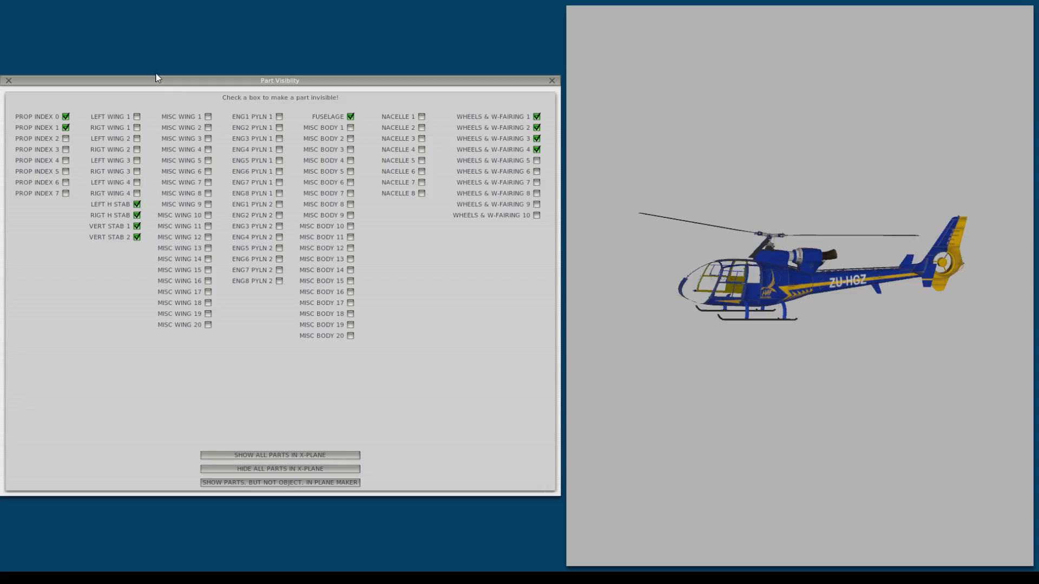
click(286, 483)
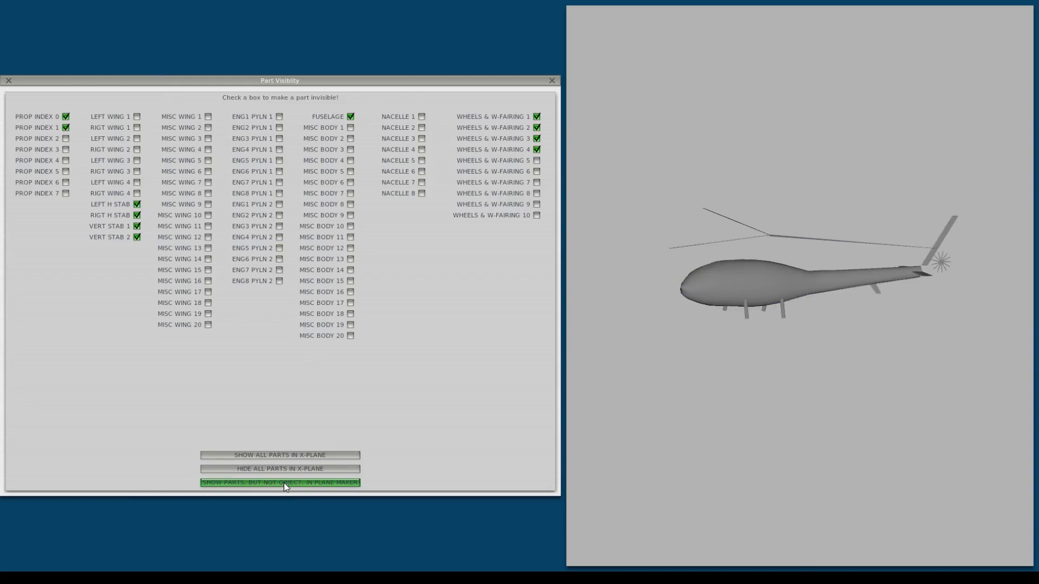
click(552, 81)
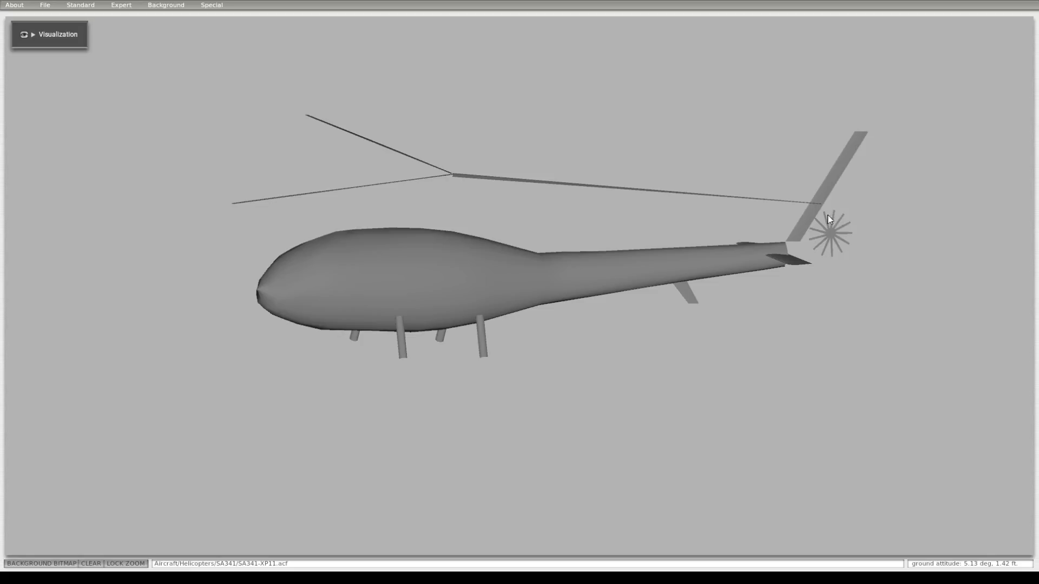
- Examine the helicopter's bare geometry from several angles, including the fuselage, rotors, tail surfaces and landing gear struts
key(Down)
key(Up)
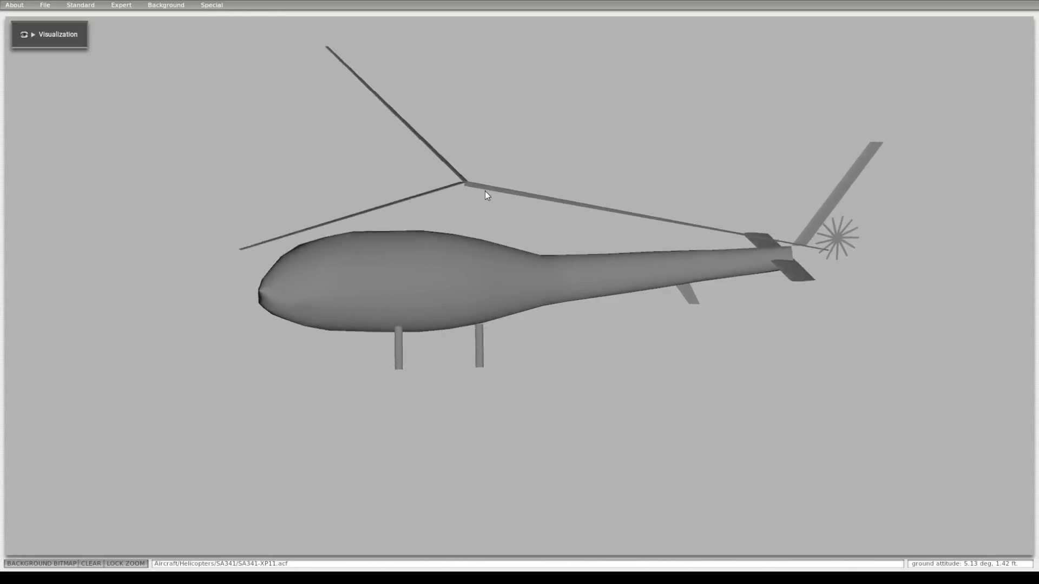
key(Down)
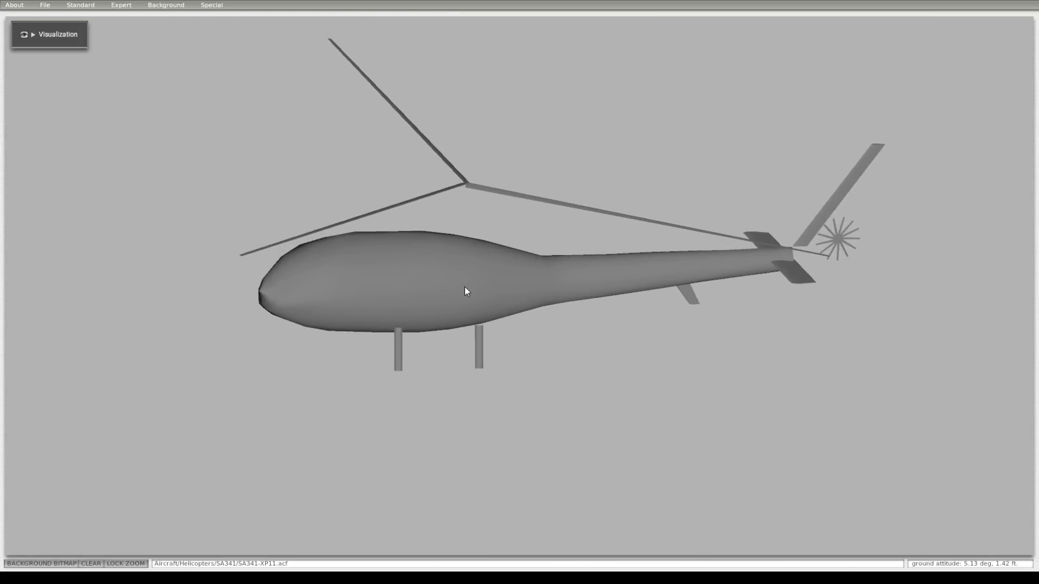
key(Down)
key(Down)
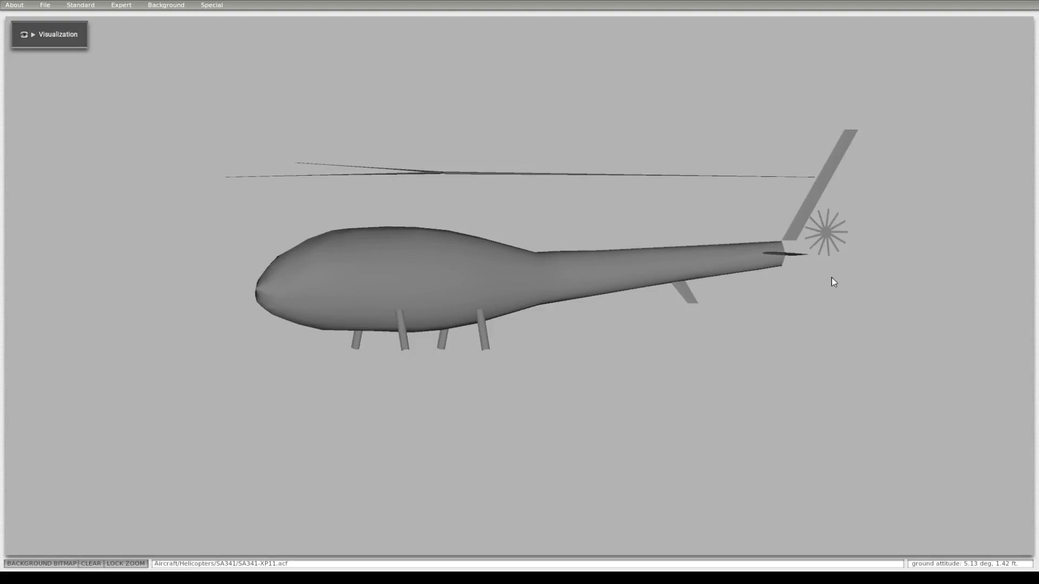
drag(854, 270, 802, 249)
key(e)
key(q)
key(d)
key(d)
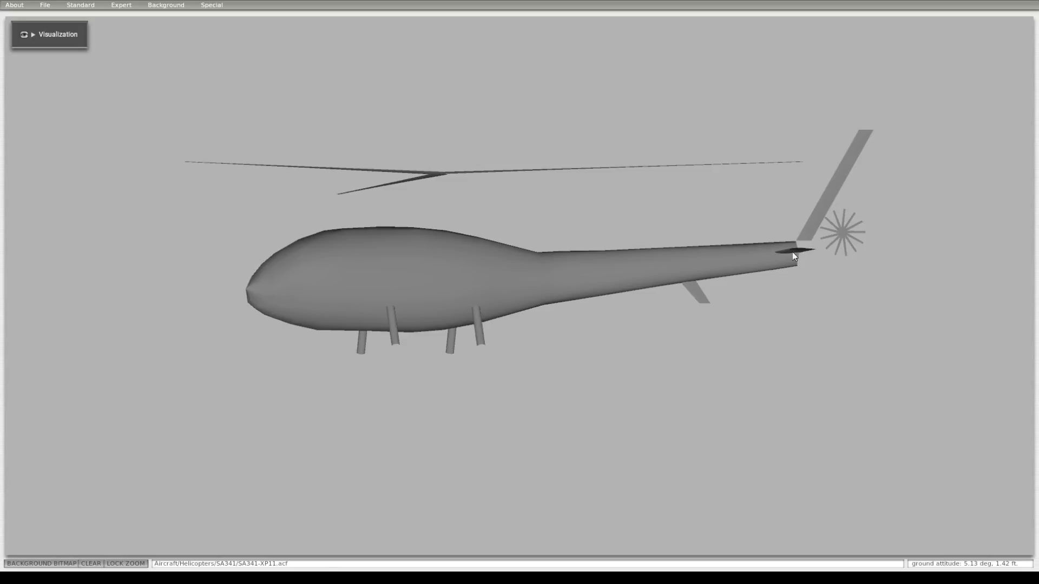
key(d)
key(q)
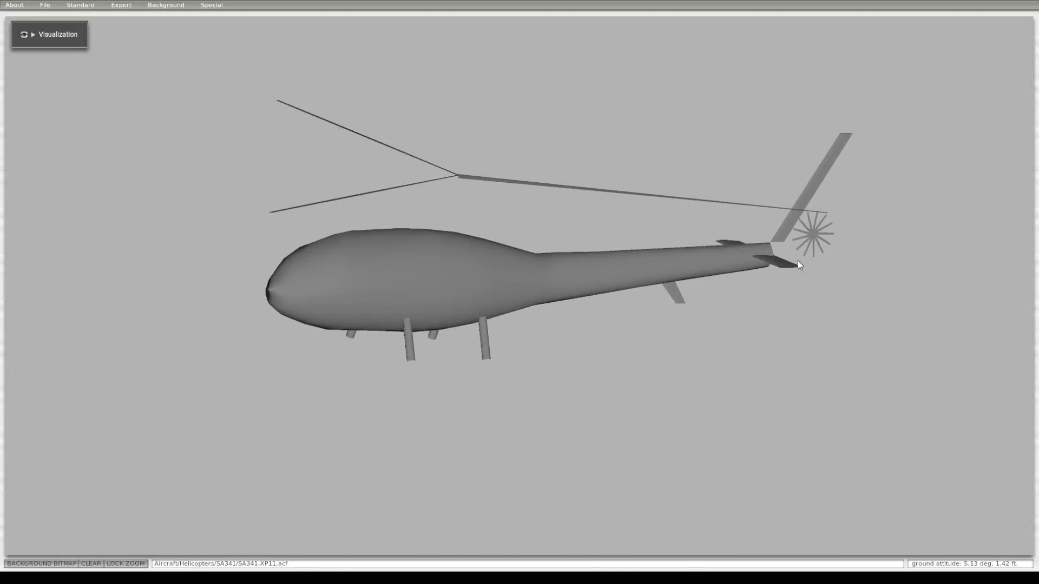
key(s)
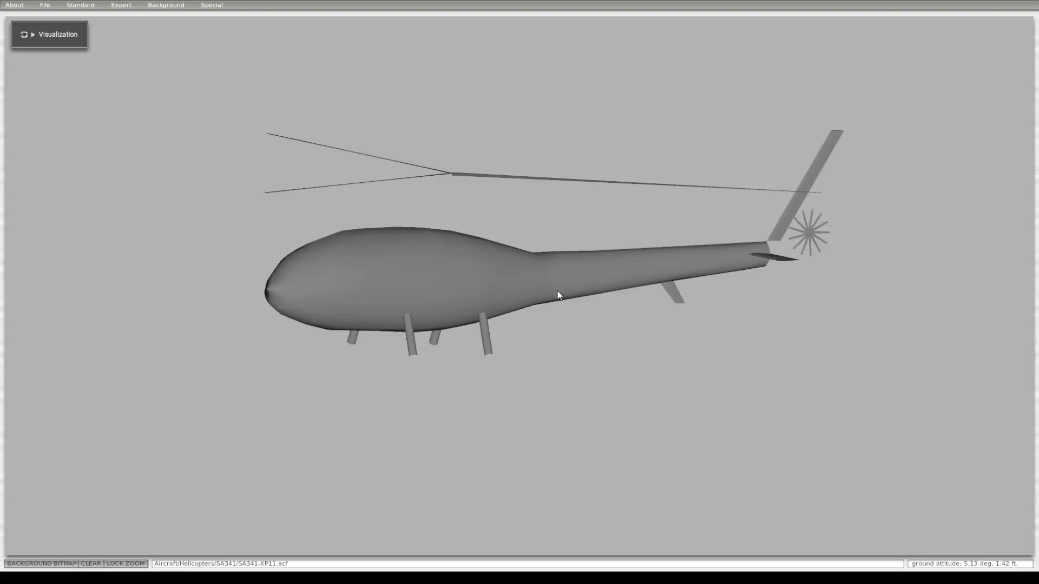
scroll(559, 295, up, 5)
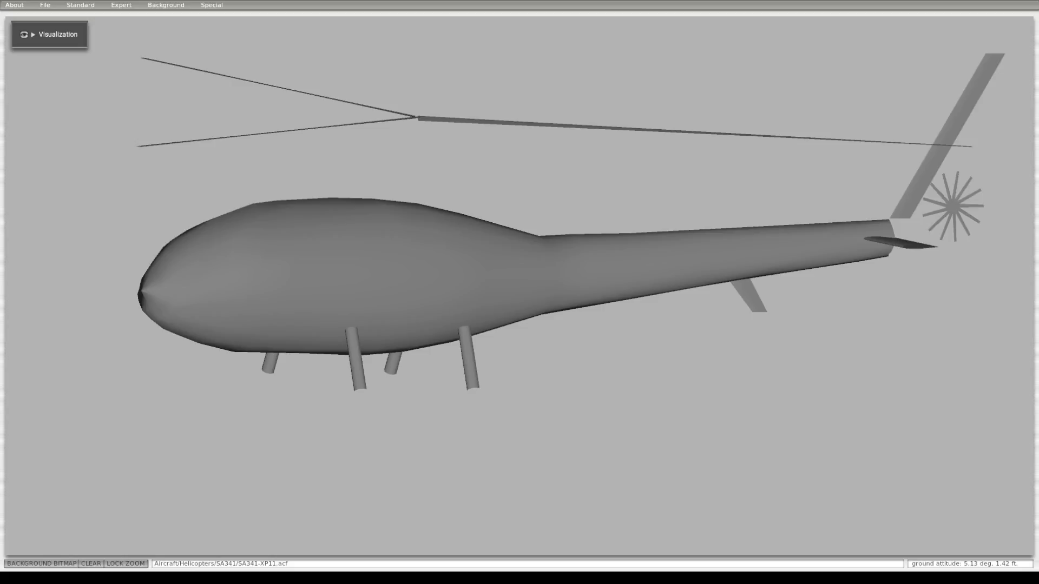
- Load side.png from the SA341 helicopter's Doc folder as the background bitmap behind the model's side view
click(121, 5)
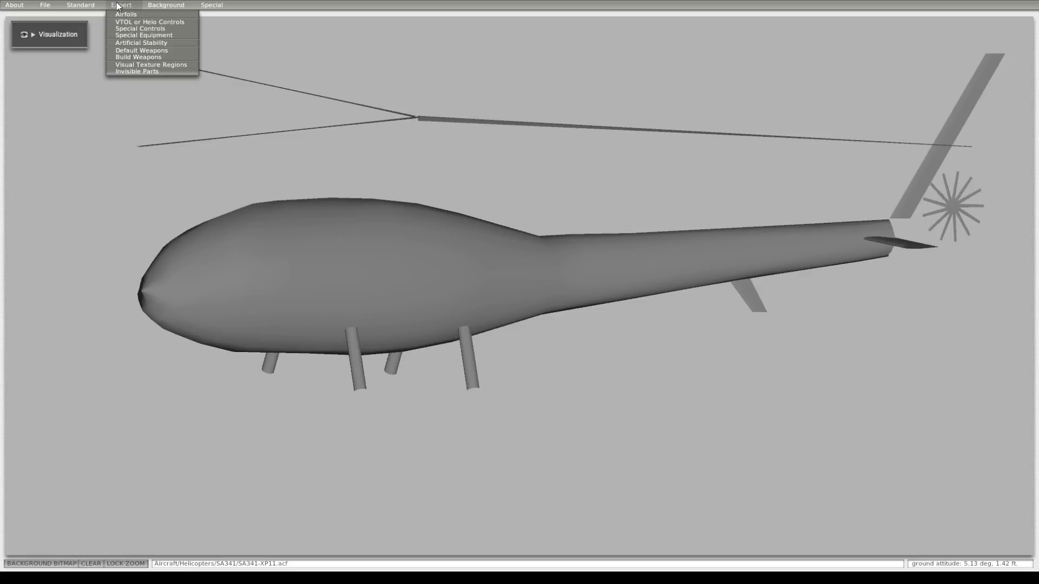
mouse_move(166, 5)
click(166, 31)
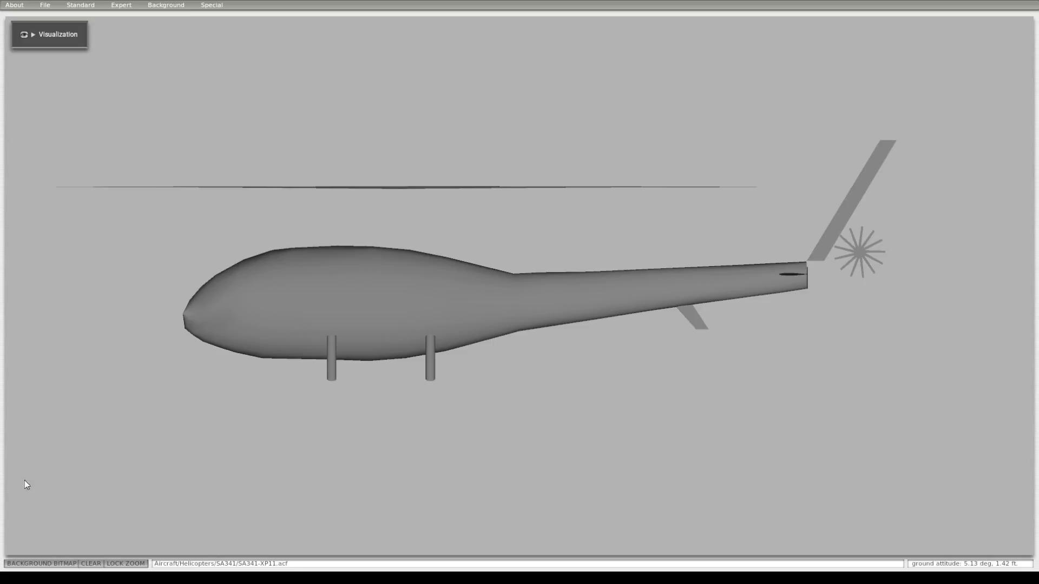
click(53, 566)
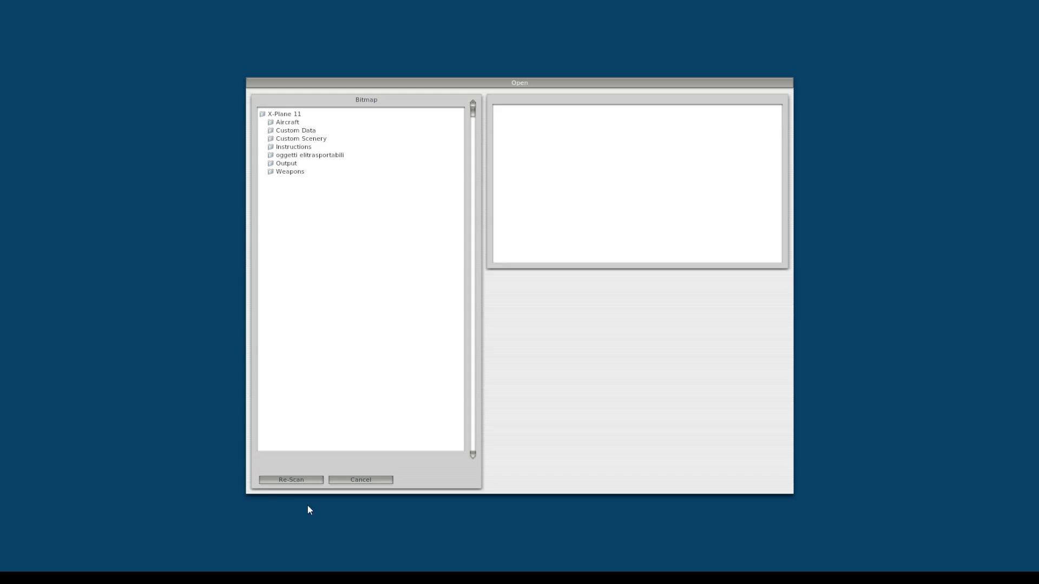
click(287, 123)
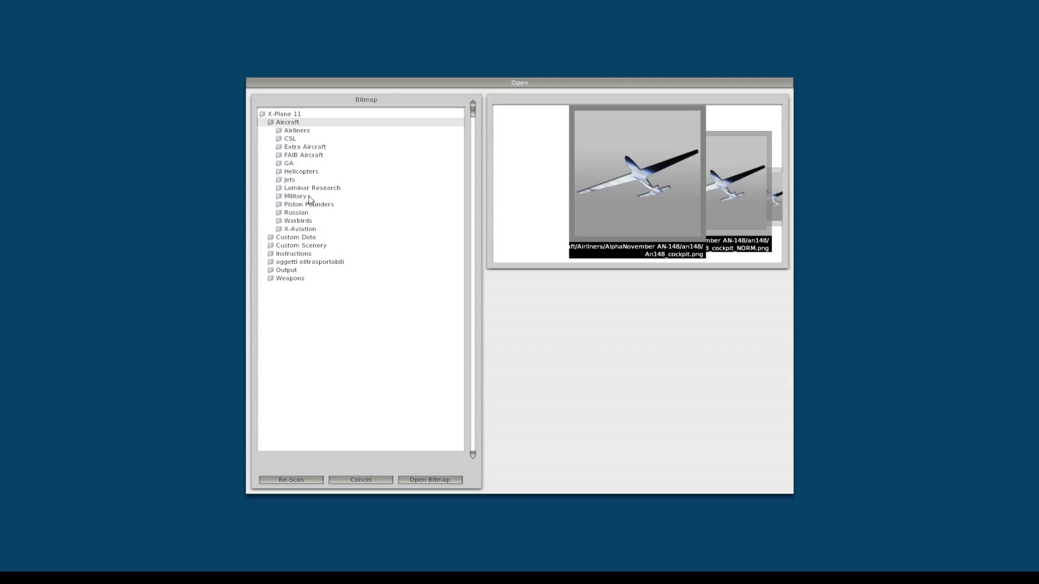
click(298, 172)
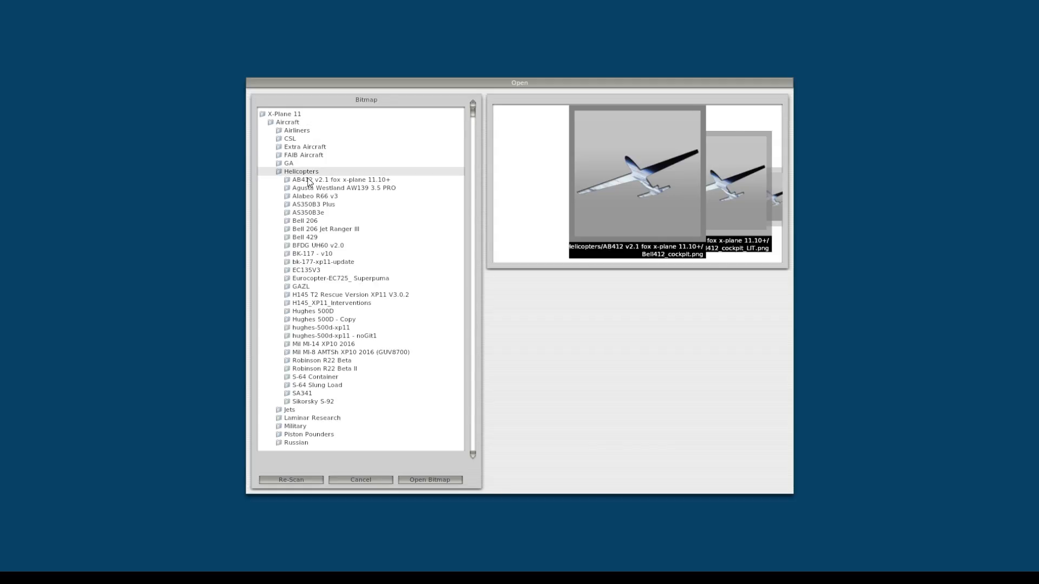
click(307, 394)
click(315, 418)
scroll(410, 384, down, 2)
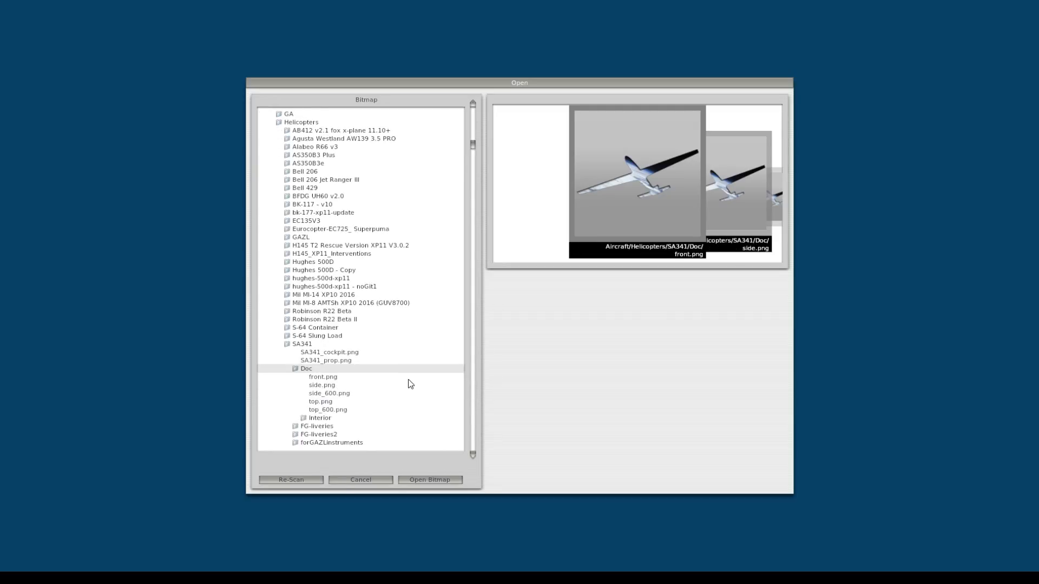
click(336, 394)
click(333, 386)
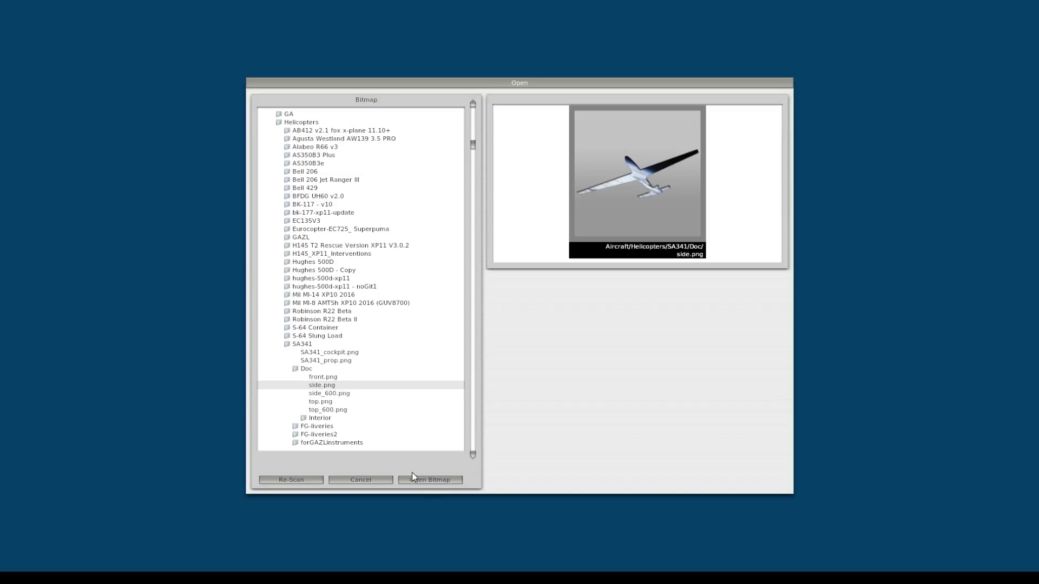
click(436, 480)
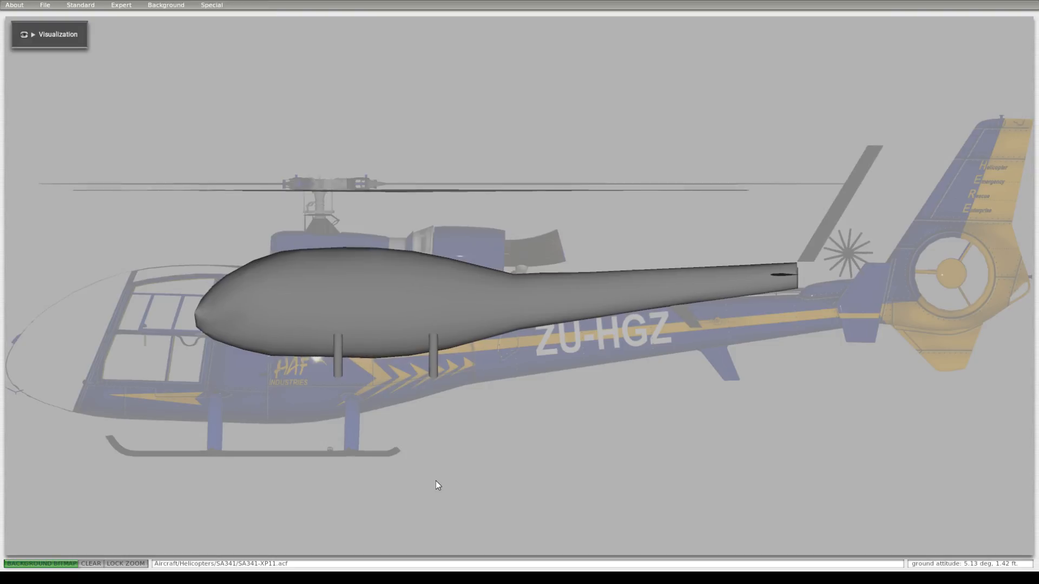
- Enlarge the model to roughly the length of the helicopter in the background image
scroll(438, 486, up, 3)
scroll(437, 481, up, 1)
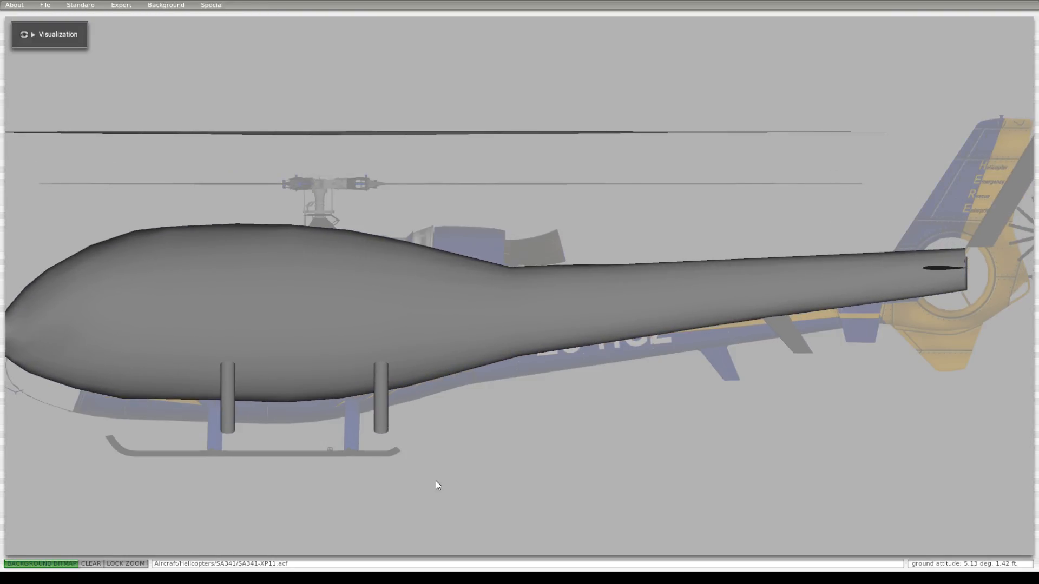
scroll(437, 485, down, 1)
scroll(438, 485, down, 1)
scroll(438, 485, up, 3)
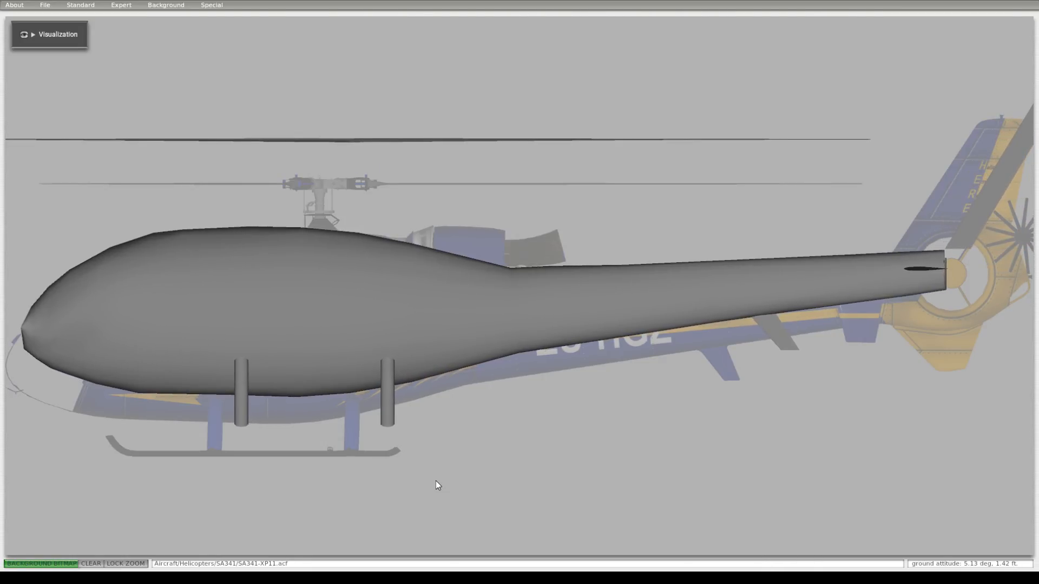
scroll(438, 485, up, 1)
- Shift the model down and toward the nose to overlay its fuselage on the background helicopter
key(Down)
key(Down)
key(Down)
key(Down)
key(Down)
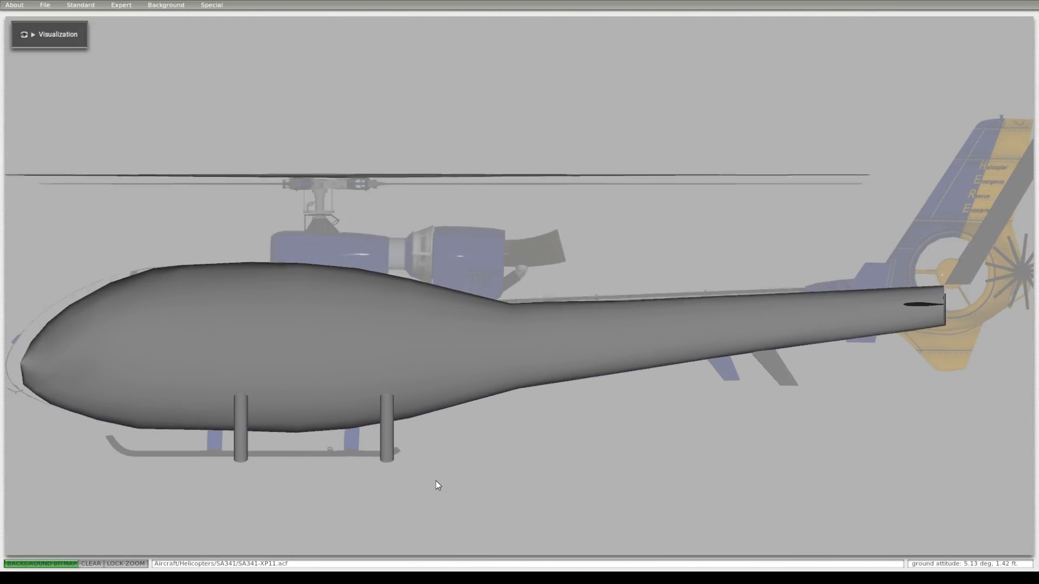
key(Up)
key(Up)
key(Down)
key(Left)
key(Left)
key(Left)
key(Left)
key(Left)
key(Left)
key(Left)
key(Left)
key(Left)
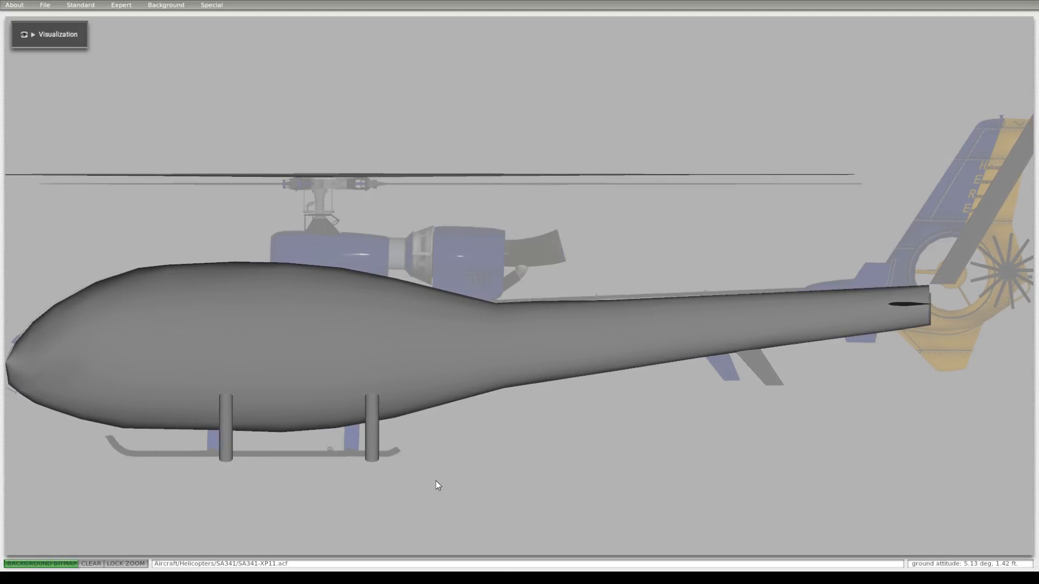
key(Up)
key(Up)
key(Up)
key(Up)
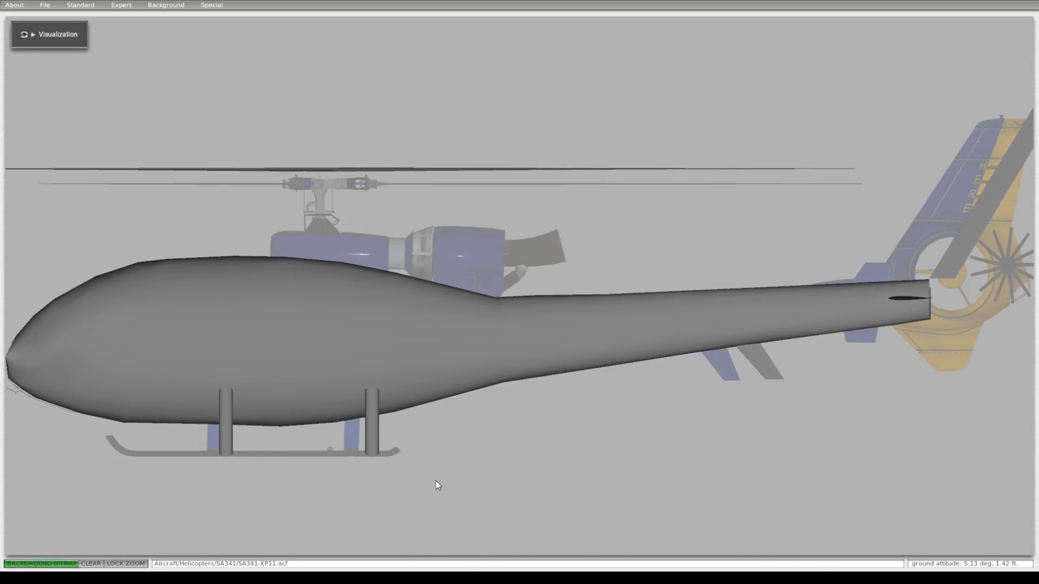
- Scale the model down slightly to match the proportions of the background helicopter
key(minus)
key(minus)
key(minus)
key(minus)
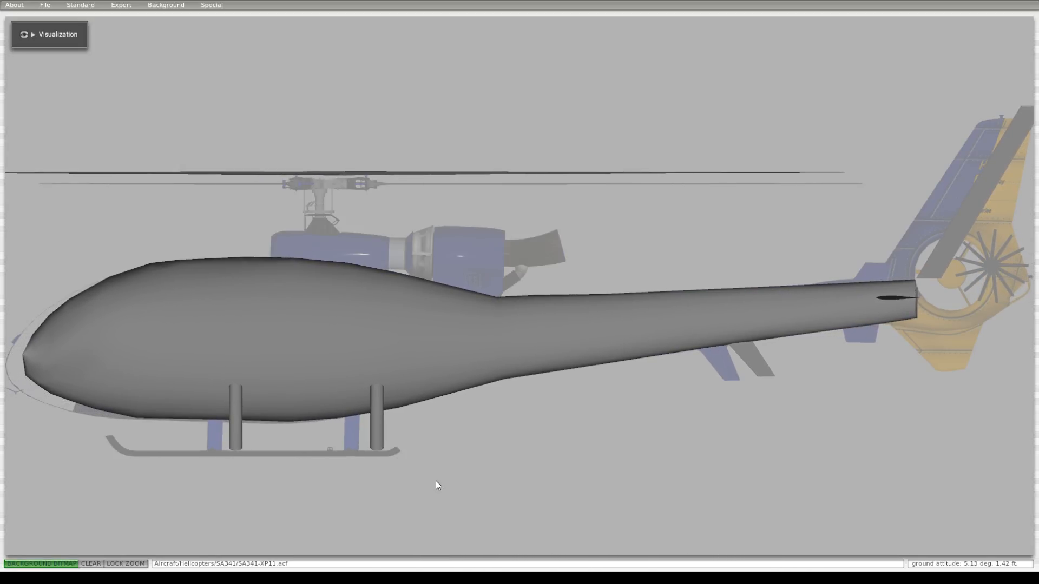
key(minus)
key(minus)
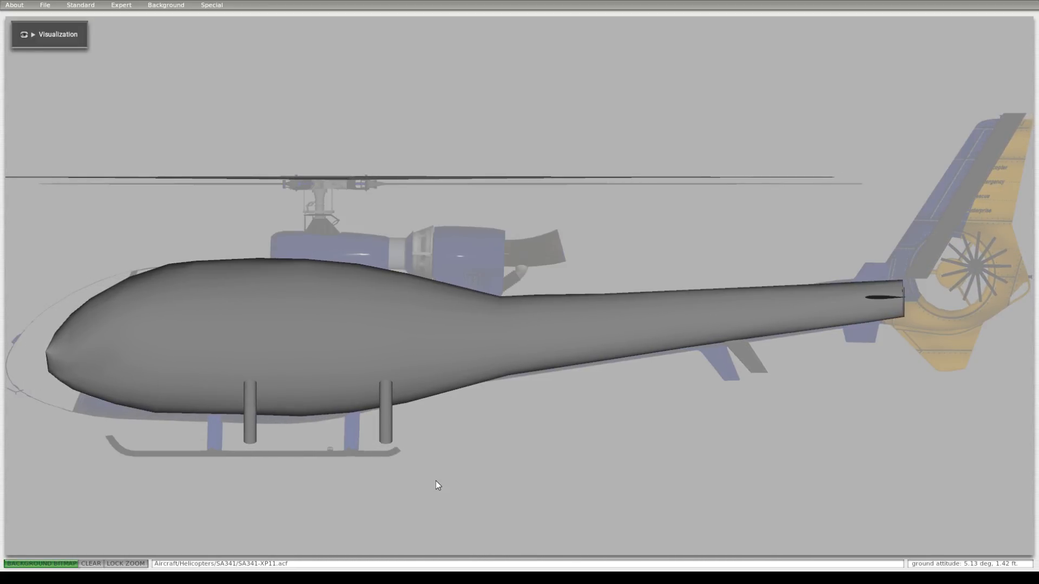
- Reposition the model to line up its main rotor and landing gear struts with those in the background image
key(Left)
key(Down)
key(Down)
key(Down)
key(Down)
key(Down)
key(Down)
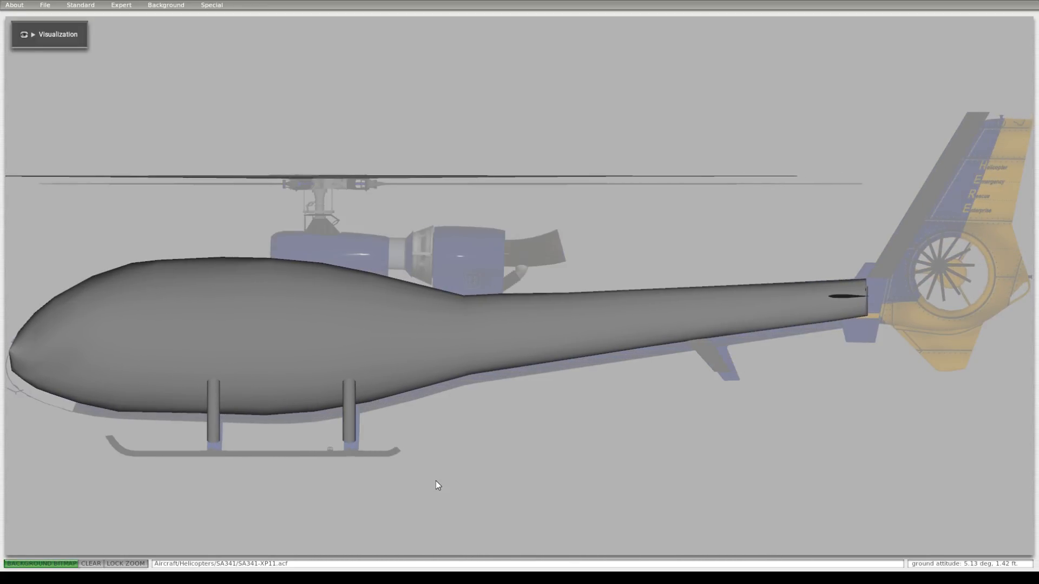
key(Down)
key(Down)
key(Down)
key(Right)
key(Right)
key(Right)
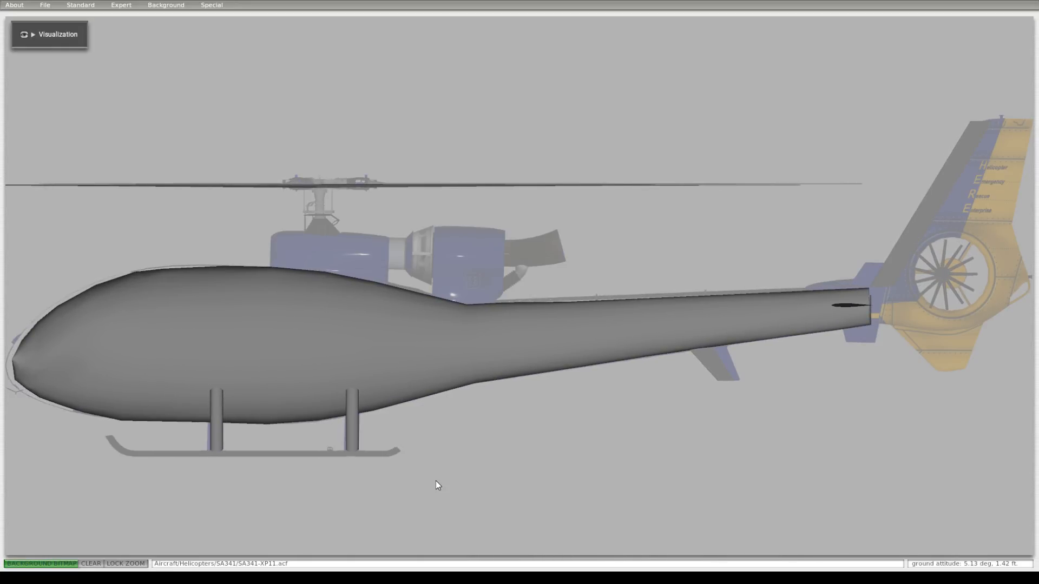
- Fine-tune the model's scale and position to center its tail rotor in the background helicopter's tail fan opening
key(equal)
key(Right)
key(Right)
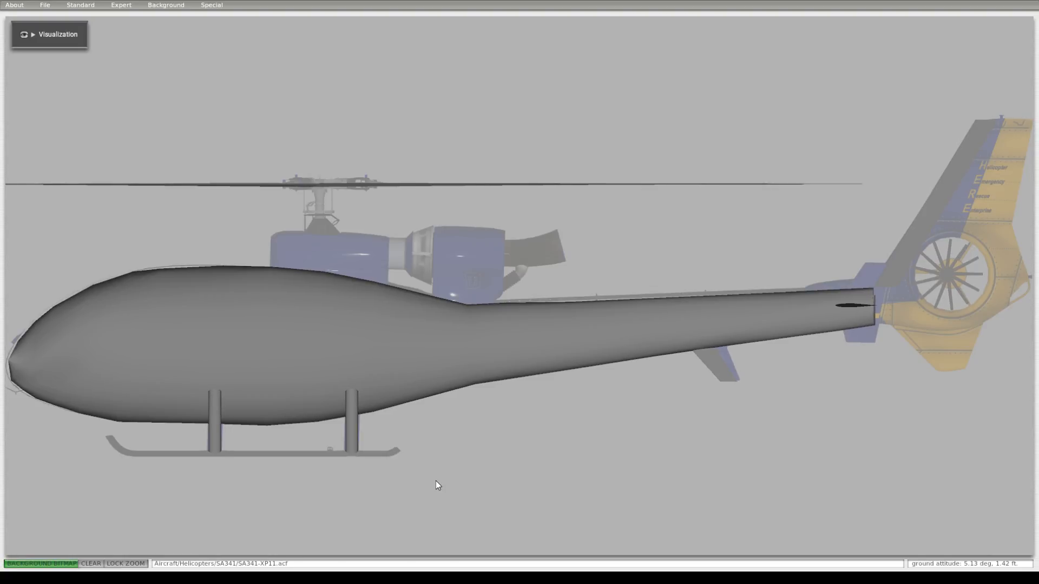
key(Up)
key(Up)
key(Up)
key(Up)
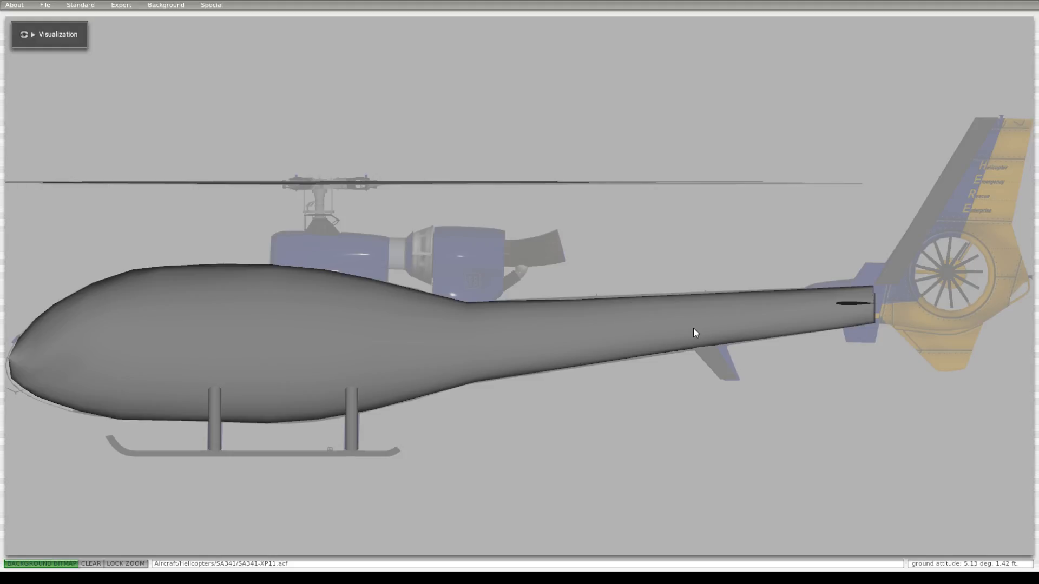
- In the part visibility settings, try showing all parts in X-Plane, and switch to hiding all of them
click(156, 6)
mouse_move(139, 5)
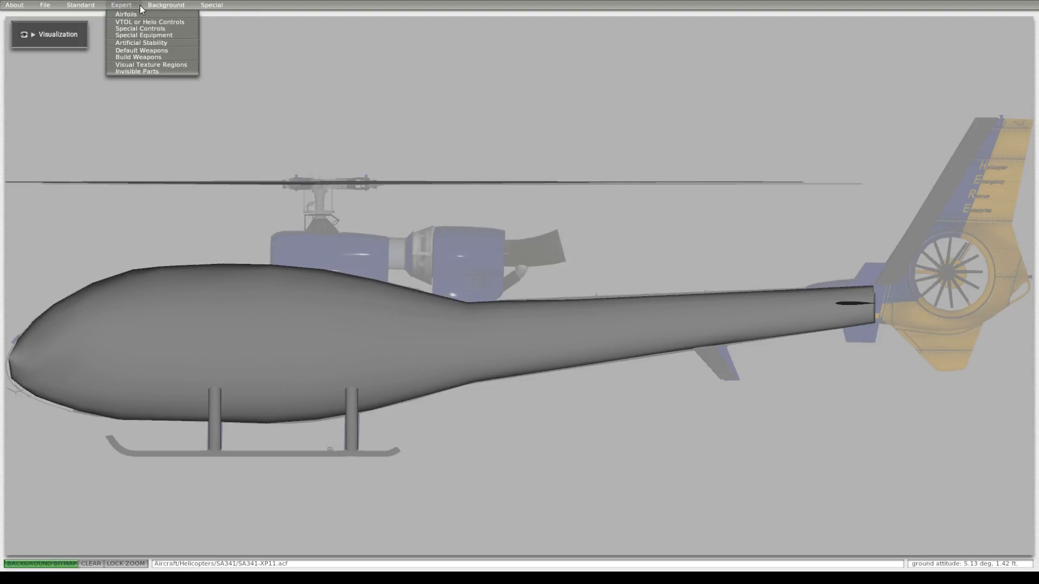
click(141, 73)
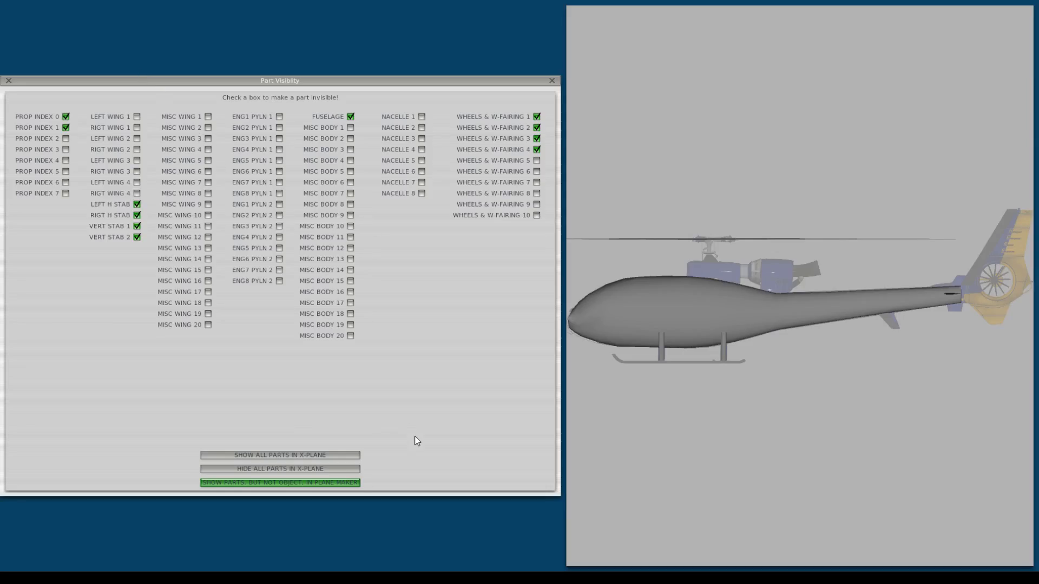
click(285, 457)
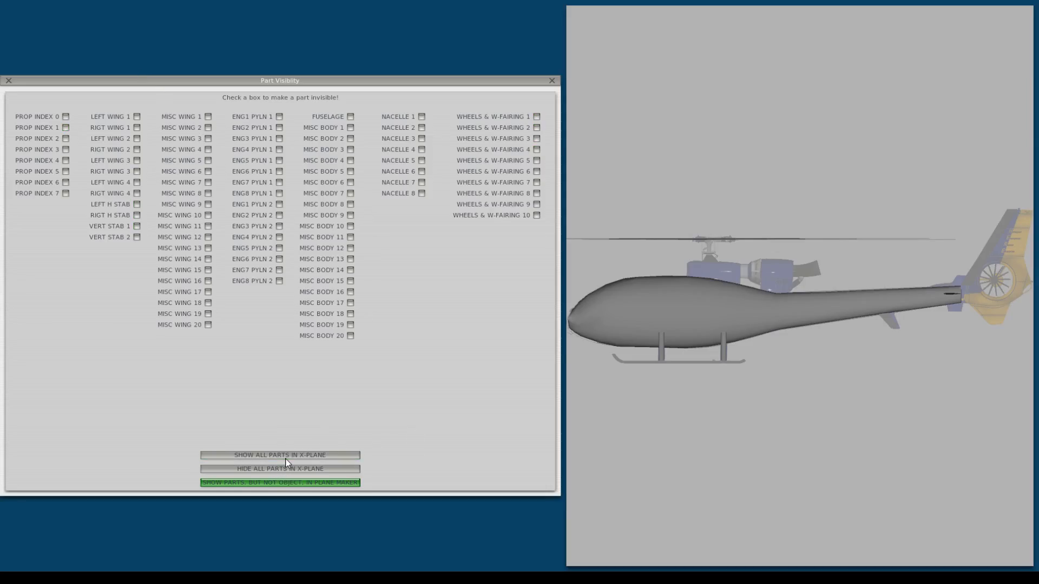
click(285, 470)
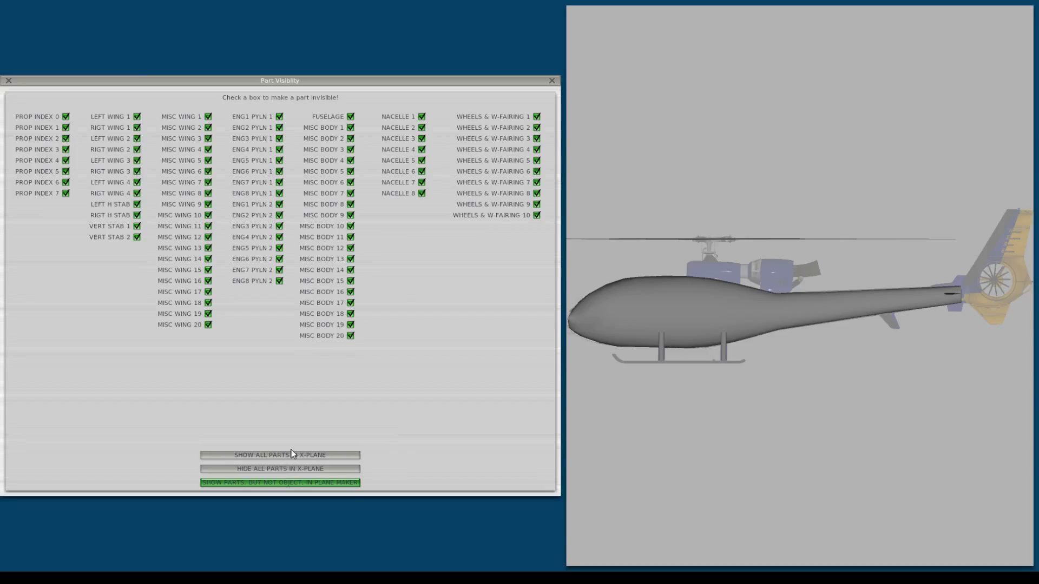
- Show all parts in X-Plane and display the helicopter's object instead of its basic parts in Plane Maker, then close the visibility settings
click(292, 456)
click(288, 483)
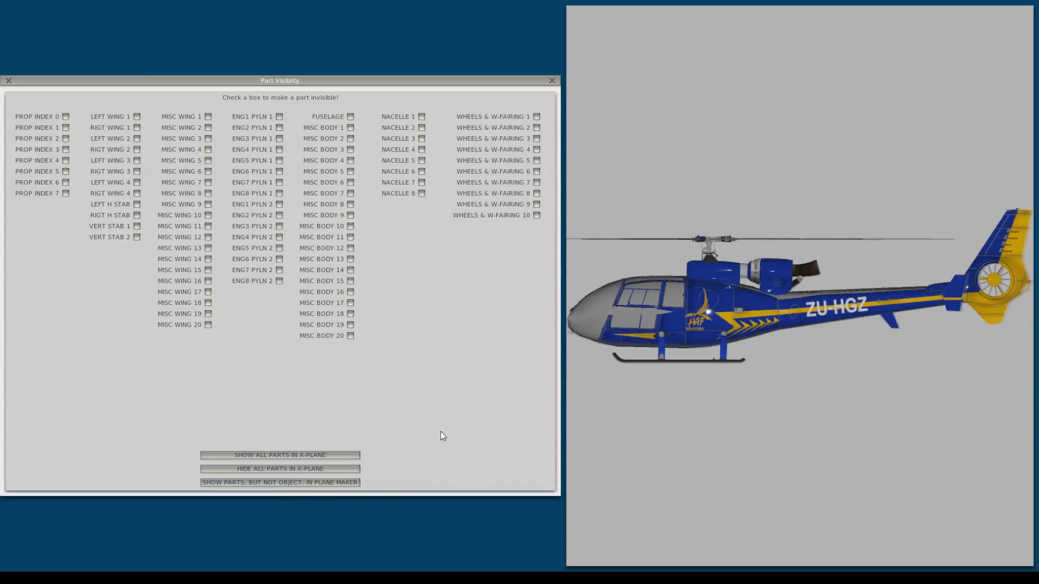
click(551, 81)
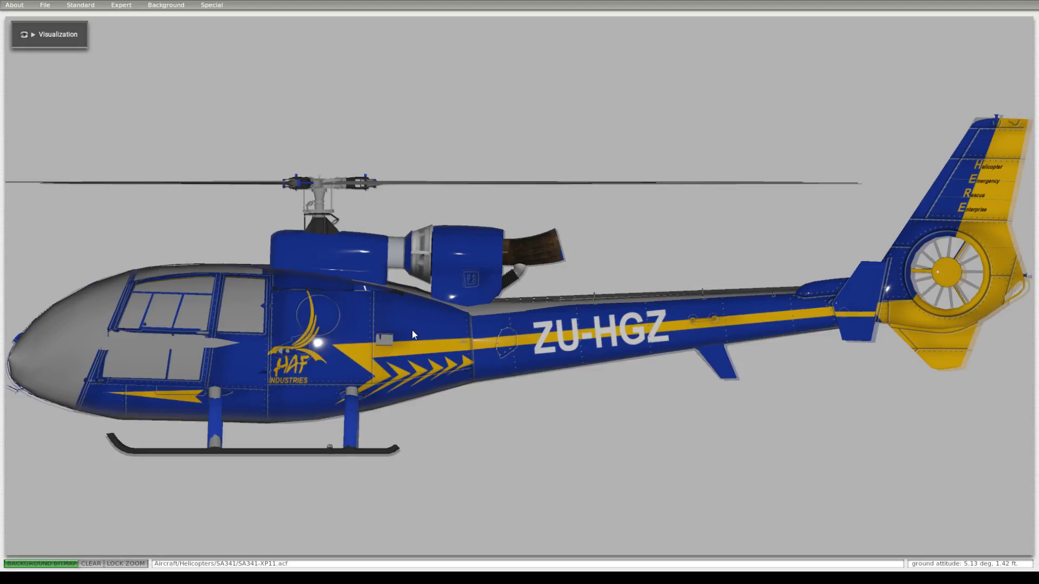
- Reopen the part visibility settings, enable showing parts but not objects in Plane Maker, and close them
click(125, 7)
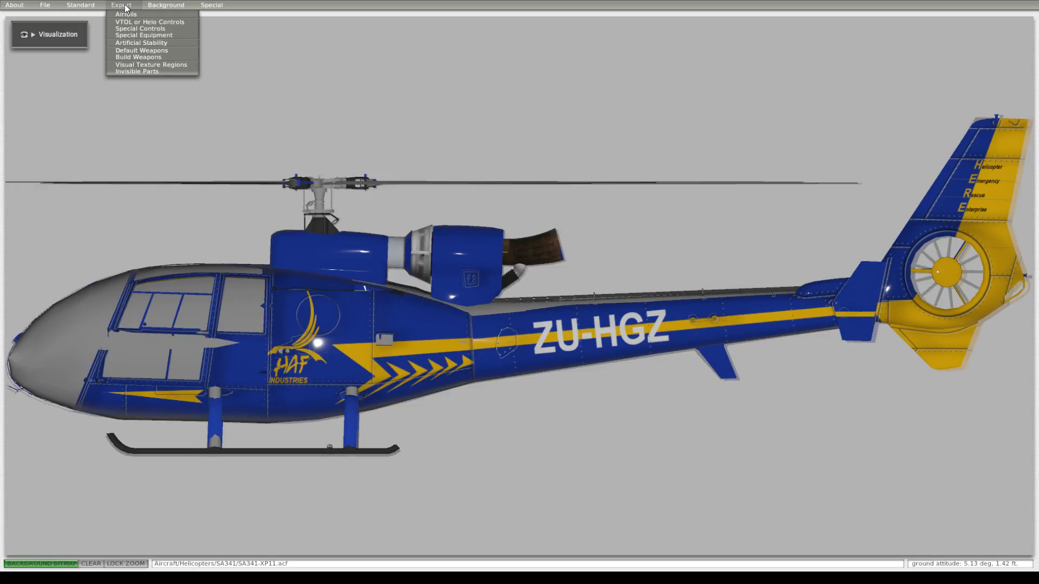
click(138, 72)
click(272, 484)
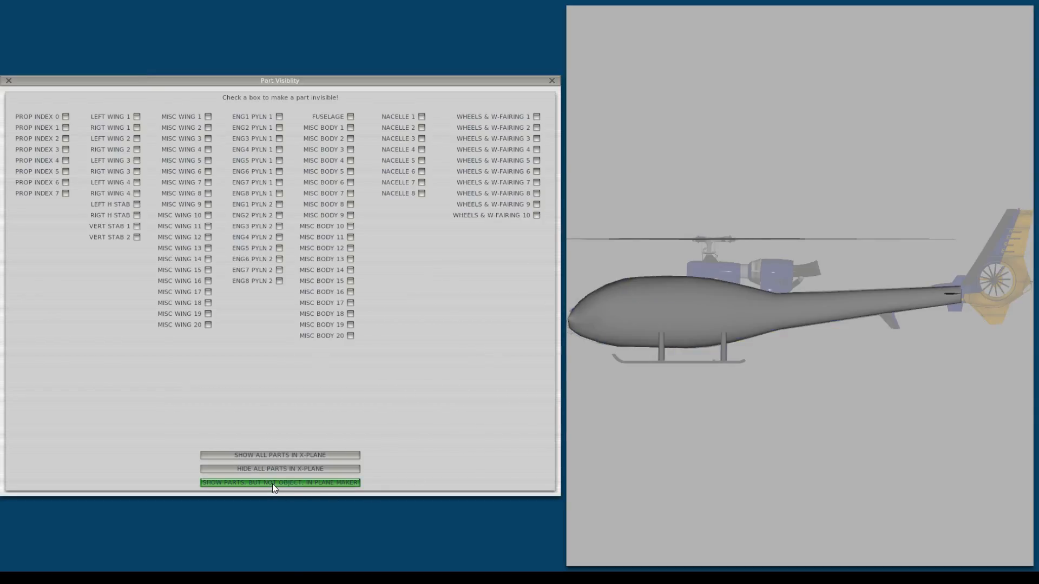
click(551, 81)
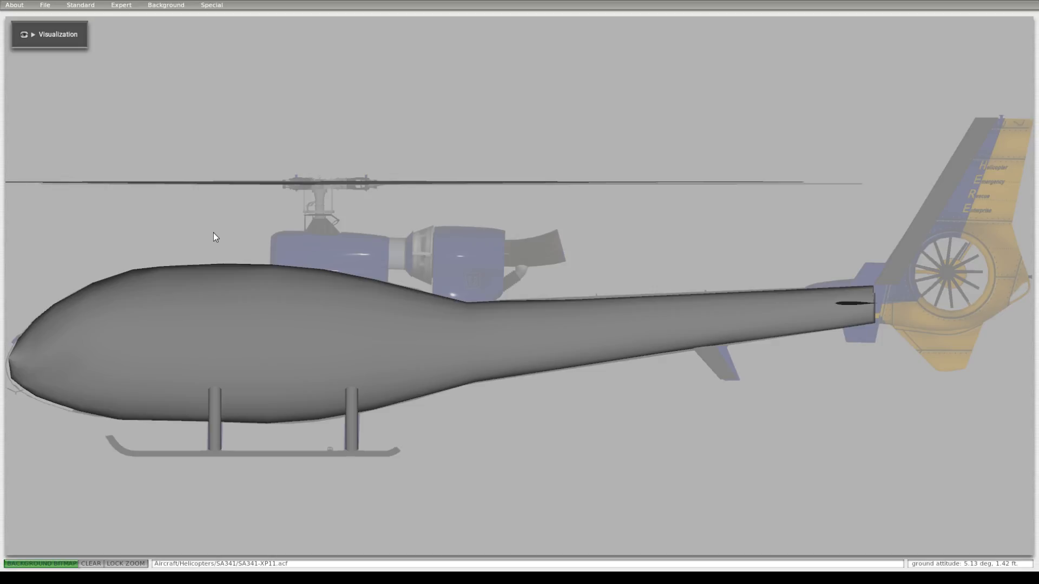
- In the engine nacelle settings, turn on the nacelle over the first engine
click(89, 6)
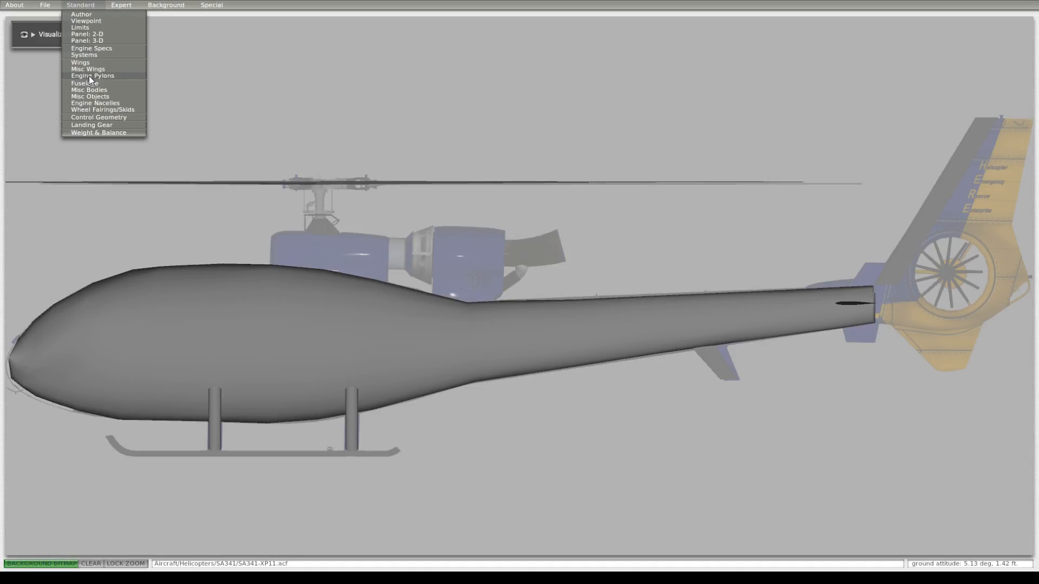
click(112, 105)
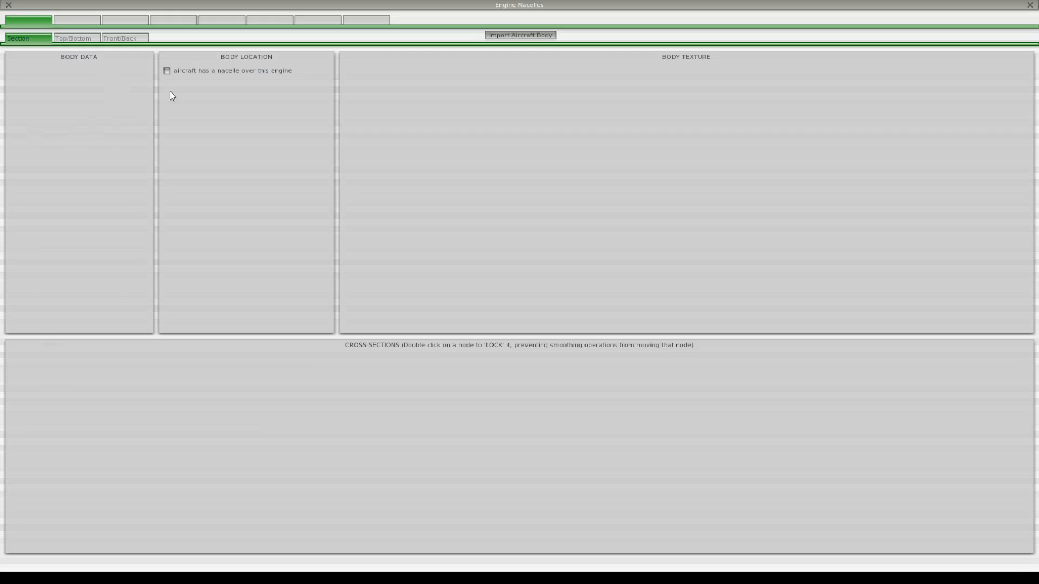
click(167, 71)
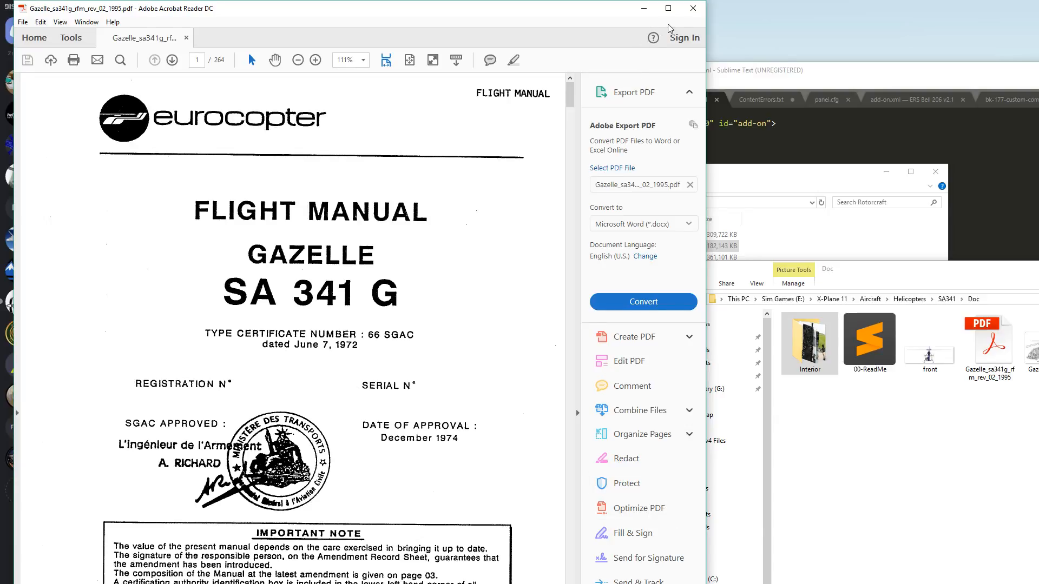
- Switch to the Gazelle SA 341 G flight manual in Adobe Acrobat Reader, maximize it and fit one full page to the view
click(667, 9)
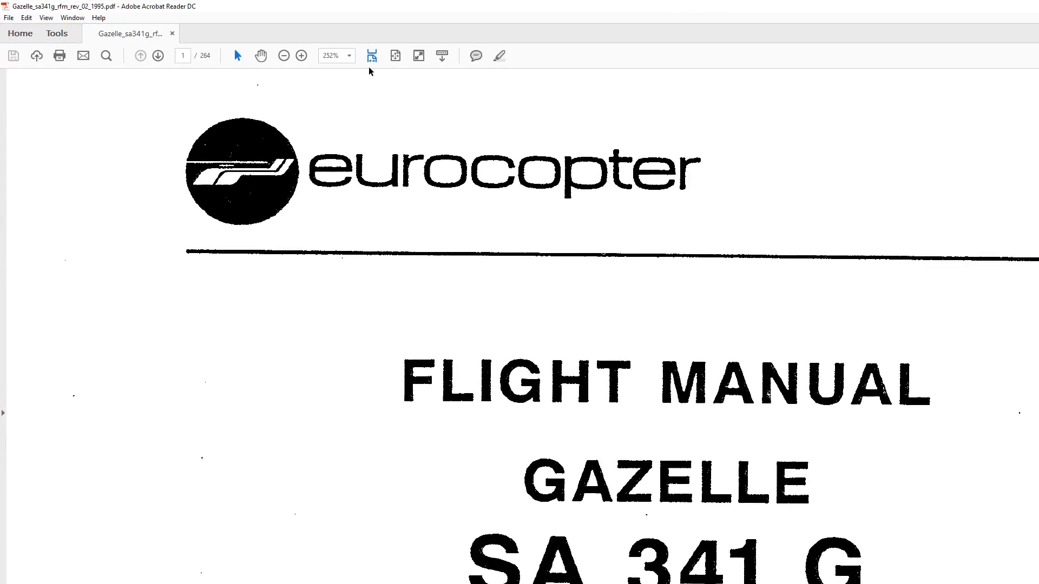
click(393, 56)
key(Page_Down)
key(Page_Down)
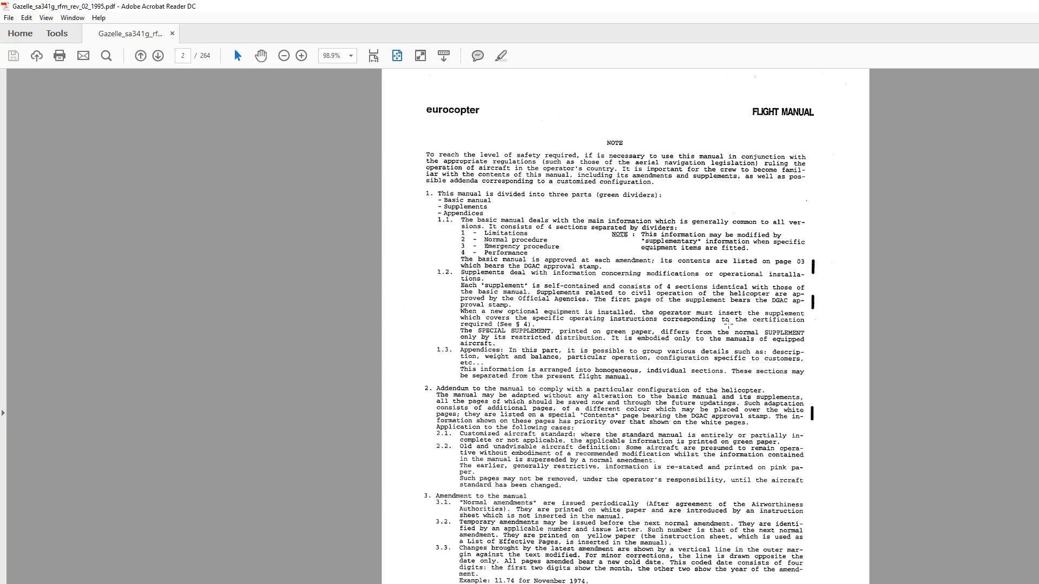
- Page through the flight manual's opening pages and limitations section as far as the checks before starting the engine
key(Page_Down)
key(Page_Down)
key(Page_Down)
key(Page_Down)
key(Page_Down)
key(Page_Down)
key(Page_Down)
key(Page_Down)
key(Page_Down)
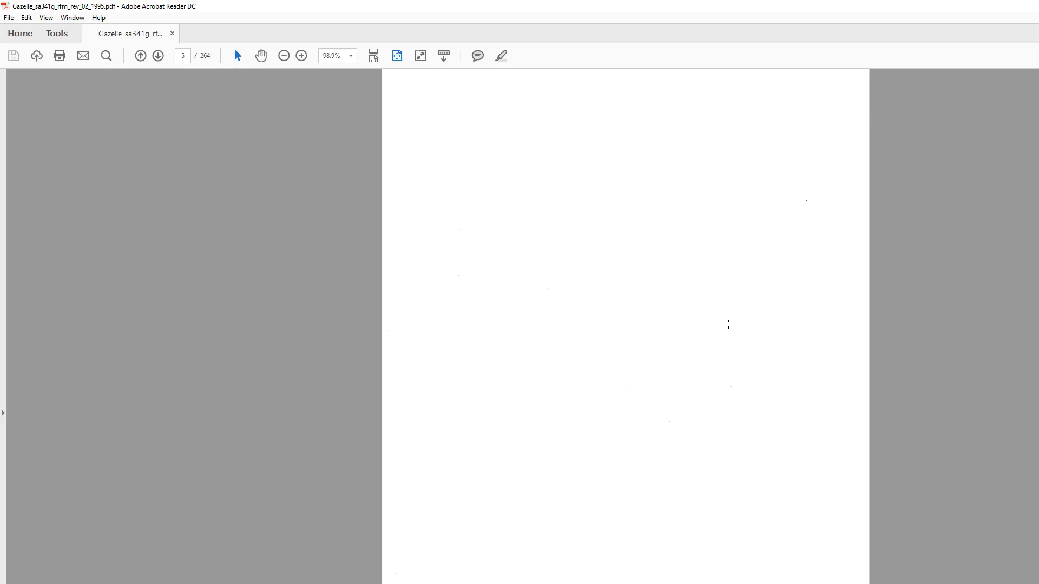
key(Page_Down)
key(Page_Down)
key(Page_Down)
key(Page_Down)
key(Page_Down)
key(Page_Down)
key(Page_Down)
key(Page_Down)
key(Page_Down)
key(Page_Down)
key(Page_Down)
key(Page_Down)
key(Page_Down)
key(Page_Down)
key(Page_Down)
key(Page_Up)
key(Page_Up)
key(Page_Down)
key(Page_Down)
key(Page_Down)
key(Page_Down)
key(Page_Down)
key(Page_Down)
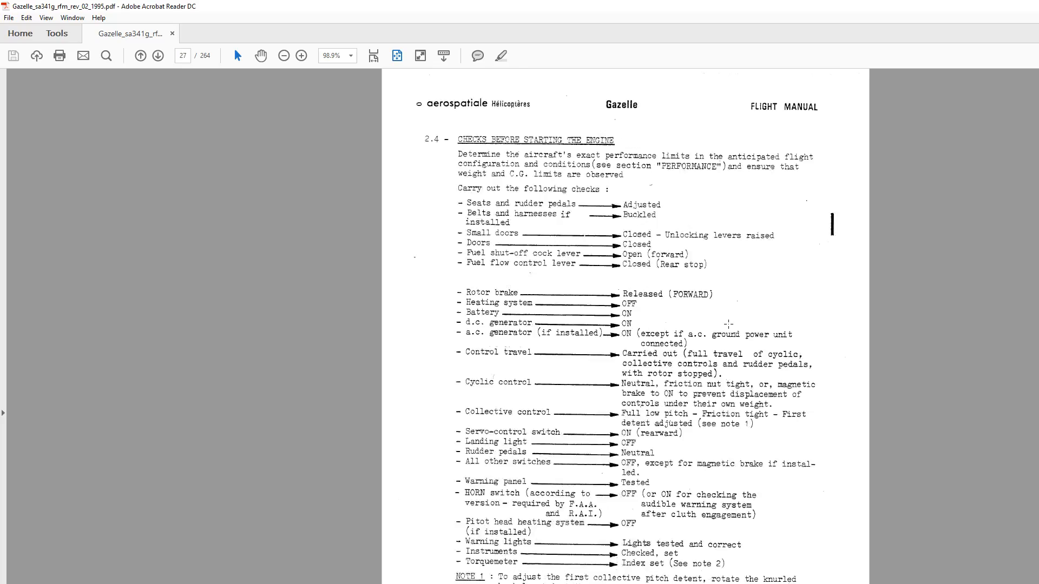
- Look through the normal procedures up to the contents page of Section 3, Emergency Procedures
key(Page_Down)
key(Page_Down)
key(Page_Down)
key(Page_Down)
key(Page_Down)
key(Page_Down)
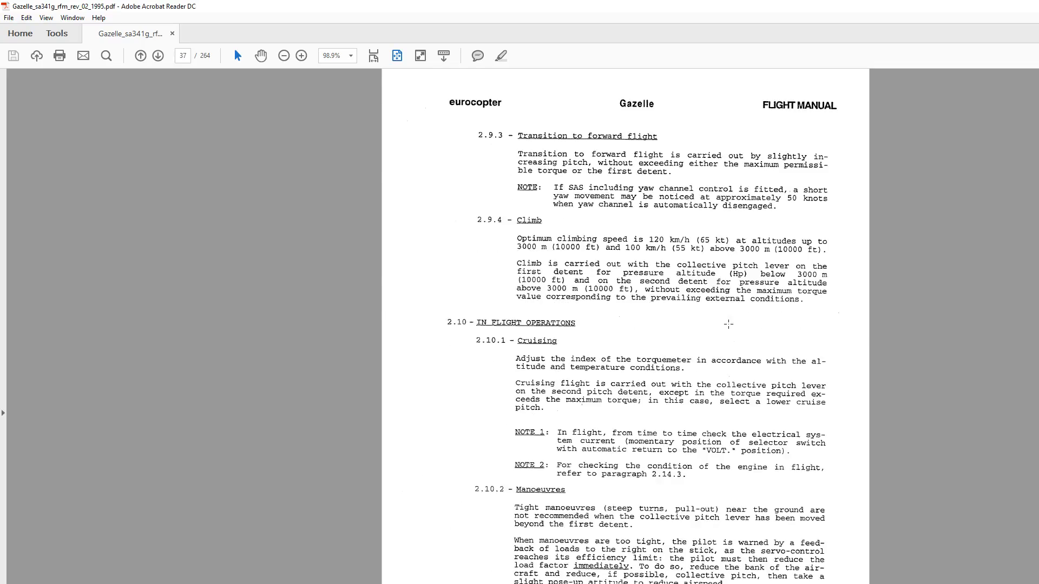
key(Page_Down)
key(Page_Down)
key(Page_Down)
key(Page_Down)
key(Page_Down)
key(Page_Down)
key(Page_Down)
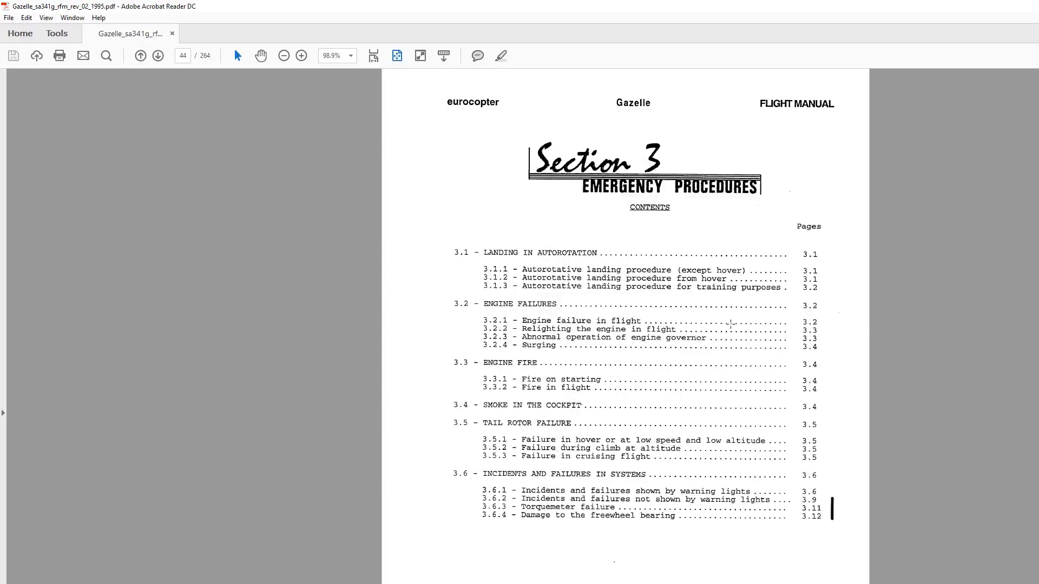
- Browse the emergency procedures, the performance charts and the supplements covering external loads and flight over water
key(Page_Down)
key(Page_Down)
key(Page_Down)
key(Page_Down)
key(Page_Down)
key(Page_Down)
key(Page_Down)
key(Page_Down)
key(Page_Down)
key(Page_Down)
key(Page_Down)
key(Page_Down)
key(Page_Down)
key(Page_Down)
key(Page_Down)
key(Page_Down)
key(Page_Down)
key(Page_Down)
key(Page_Down)
key(Page_Down)
key(Page_Down)
key(Page_Down)
key(Page_Down)
key(Page_Down)
key(Page_Down)
key(Page_Down)
key(Page_Down)
key(Page_Down)
key(Page_Down)
key(Page_Down)
scroll(731, 323, down, 4)
scroll(732, 324, up, 2)
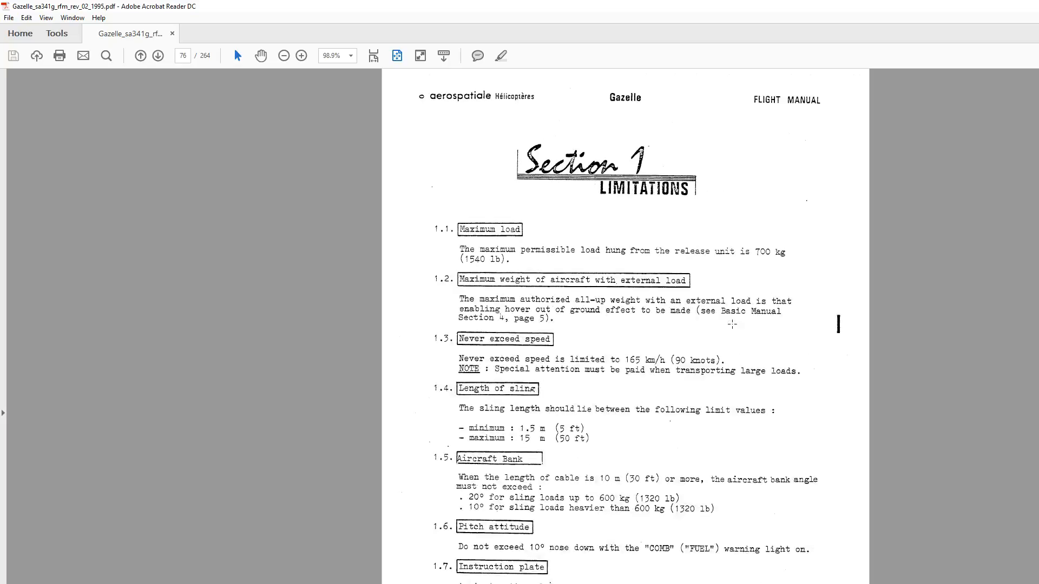
scroll(732, 324, down, 1)
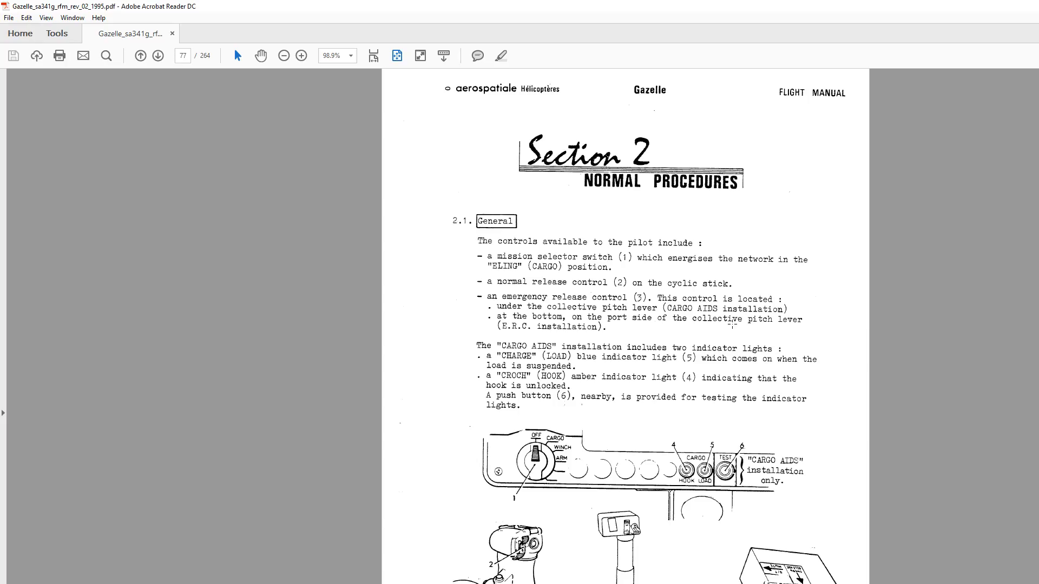
scroll(732, 324, down, 2)
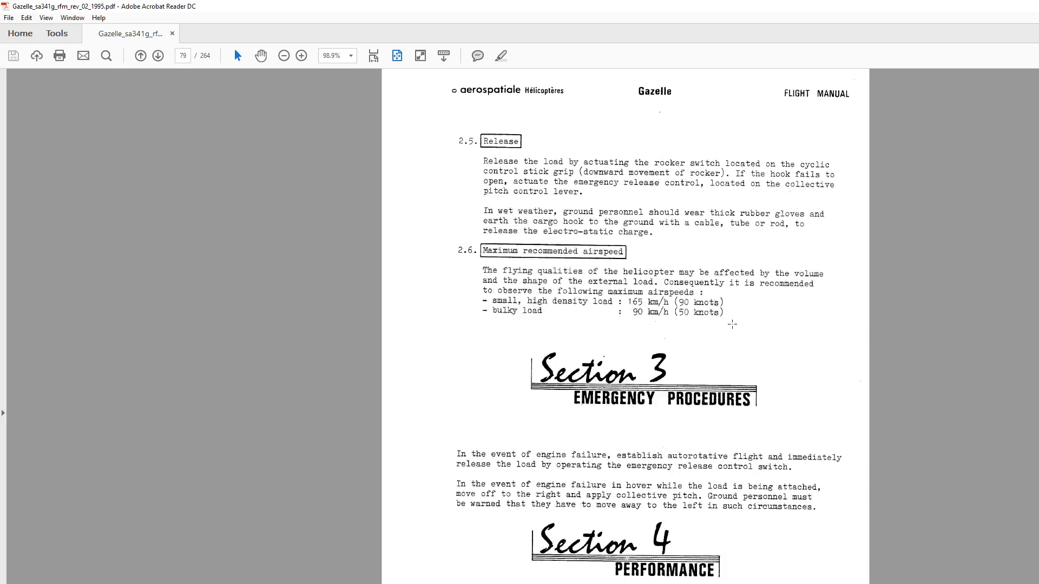
scroll(732, 324, down, 4)
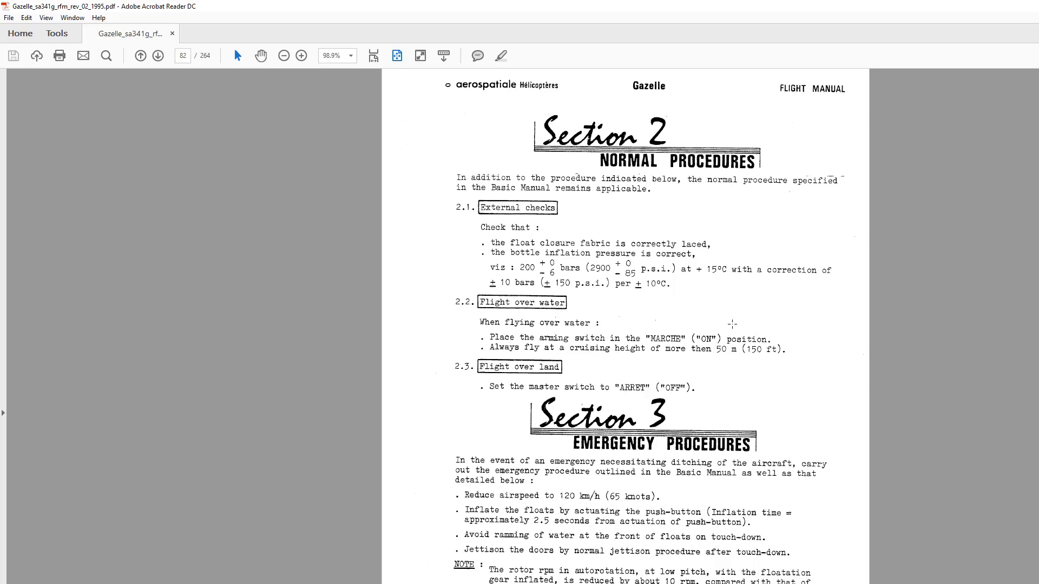
scroll(732, 324, down, 1)
- Go back through the performance charts and procedures to the external checks diagram in section 2.2
scroll(731, 324, up, 8)
scroll(726, 322, up, 9)
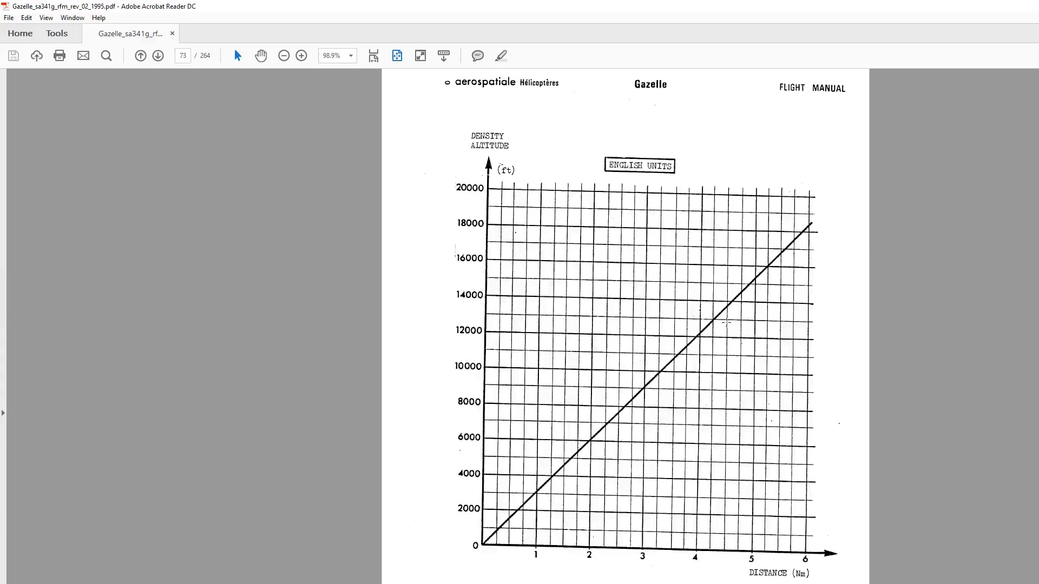
scroll(726, 322, up, 9)
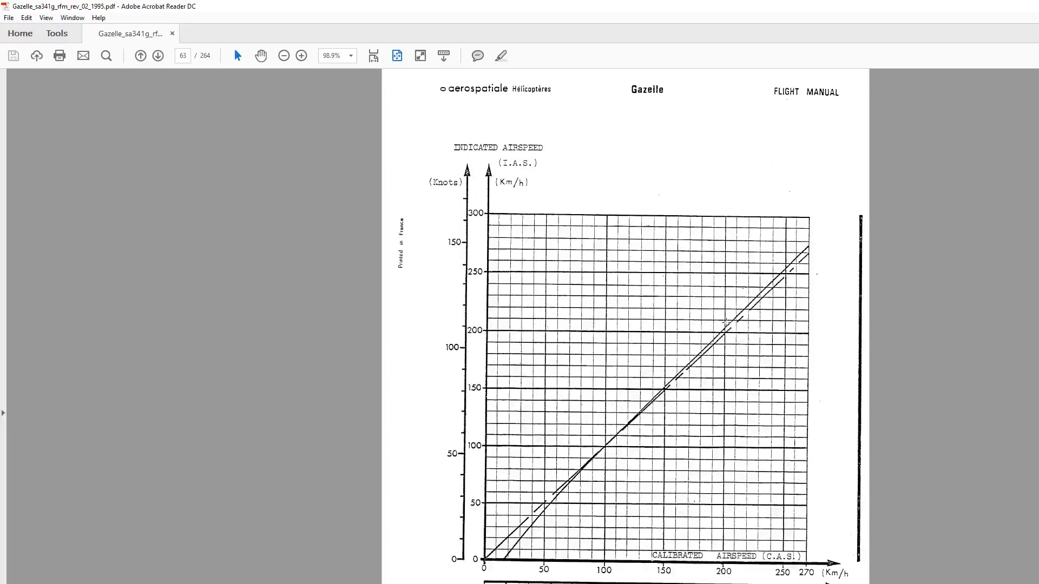
scroll(726, 323, up, 8)
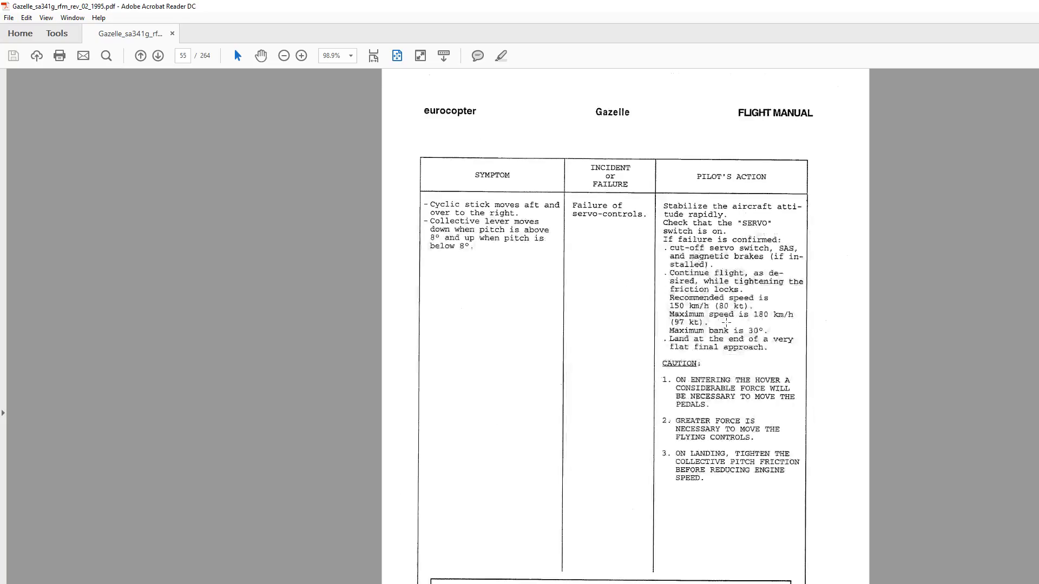
scroll(726, 322, up, 6)
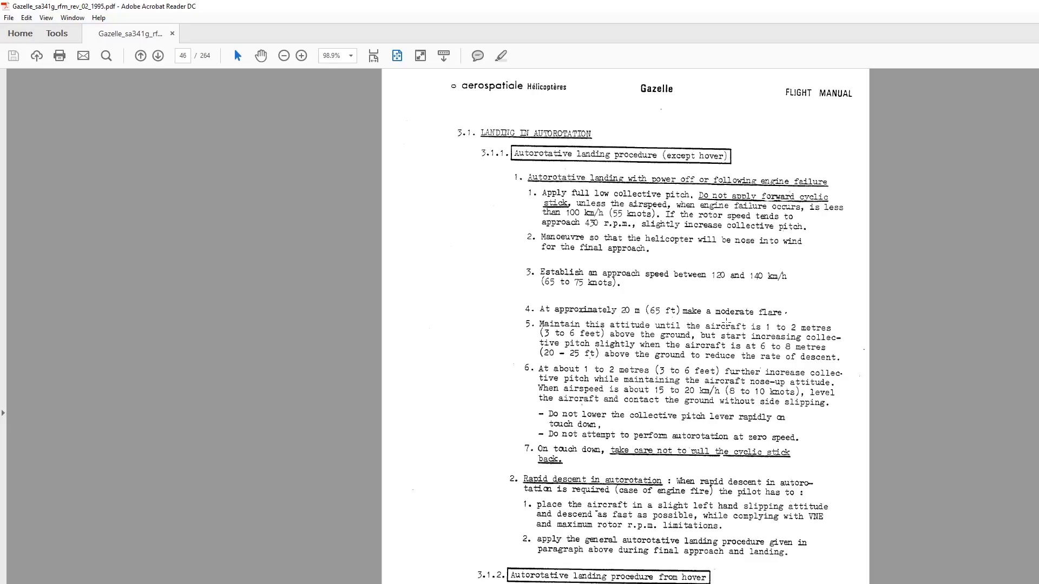
scroll(725, 322, up, 9)
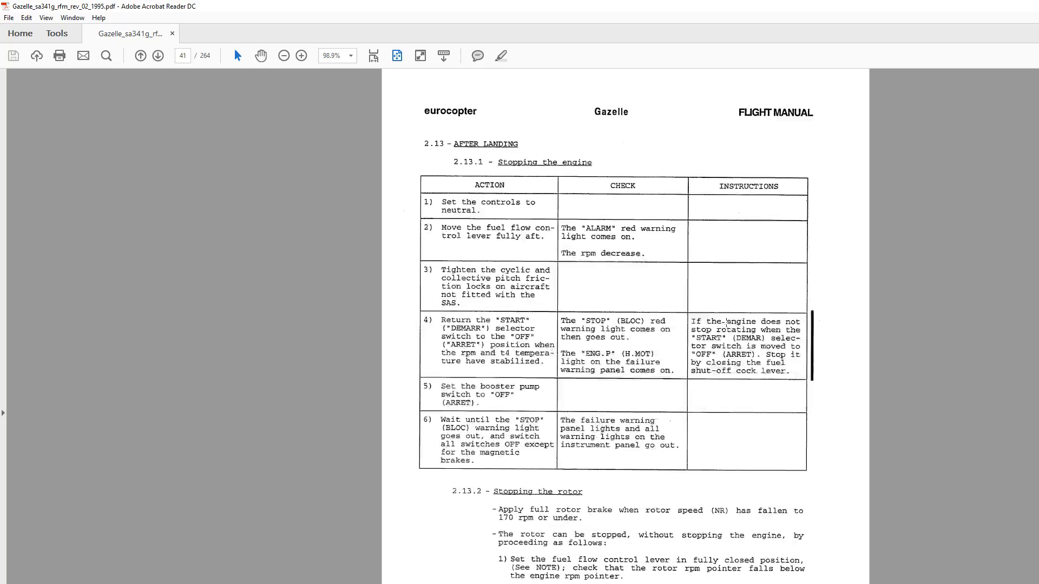
scroll(726, 323, up, 4)
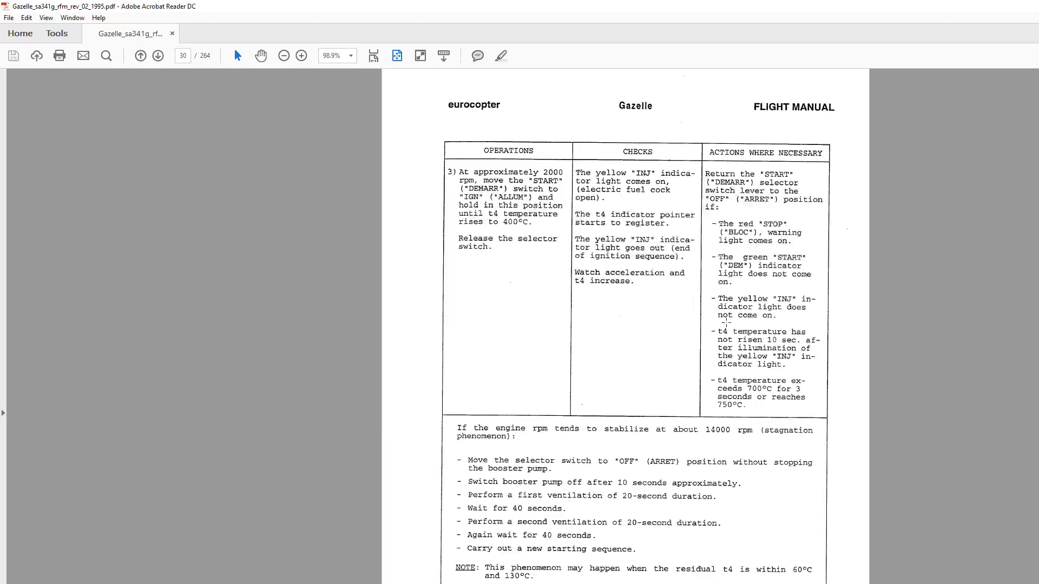
scroll(725, 323, up, 4)
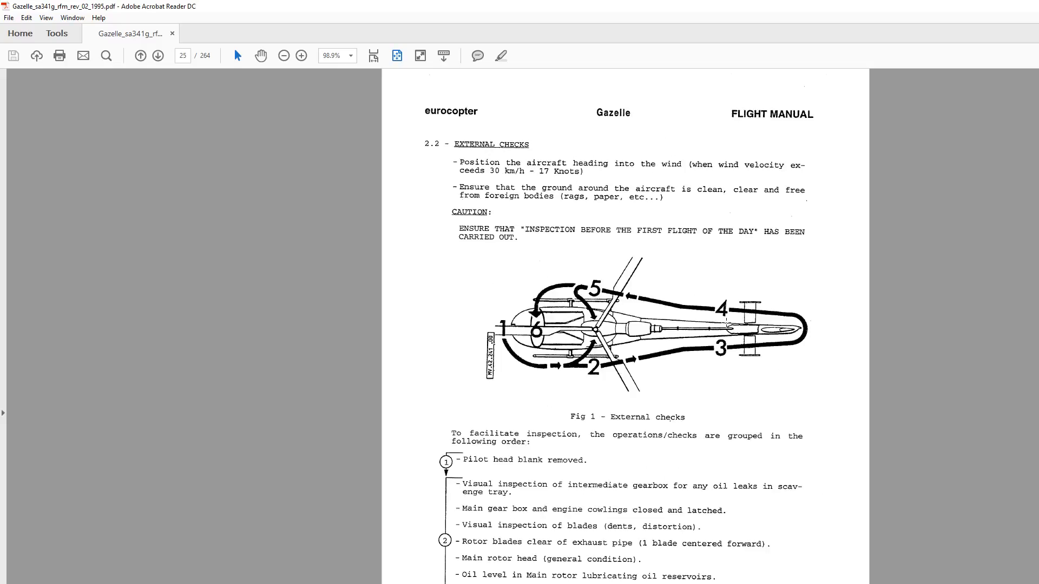
- Review the limitations section, including rotor speeds and power limitations, back to the Section 1 contents page
scroll(726, 323, up, 3)
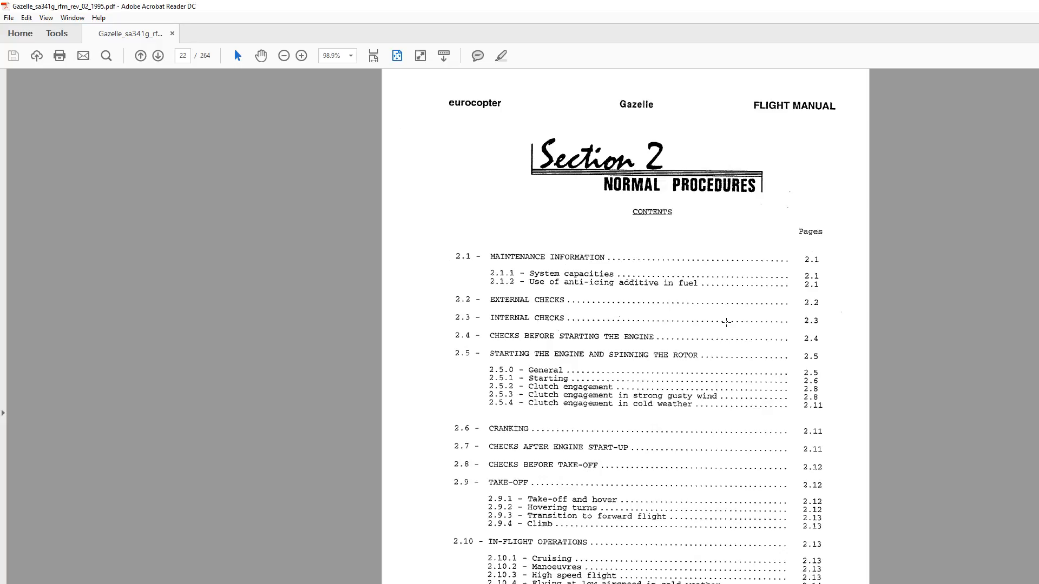
scroll(726, 323, up, 2)
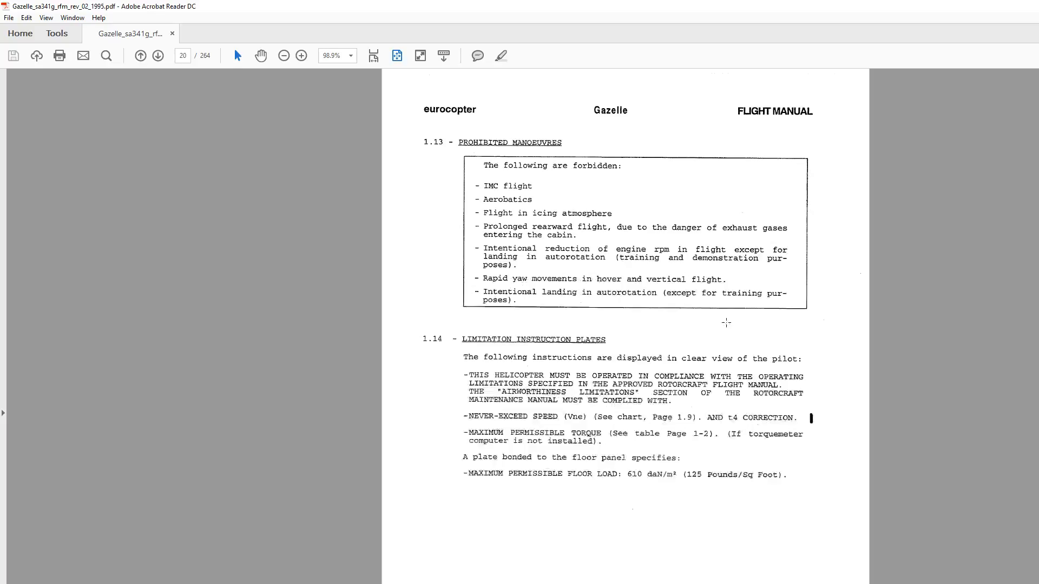
scroll(725, 323, up, 2)
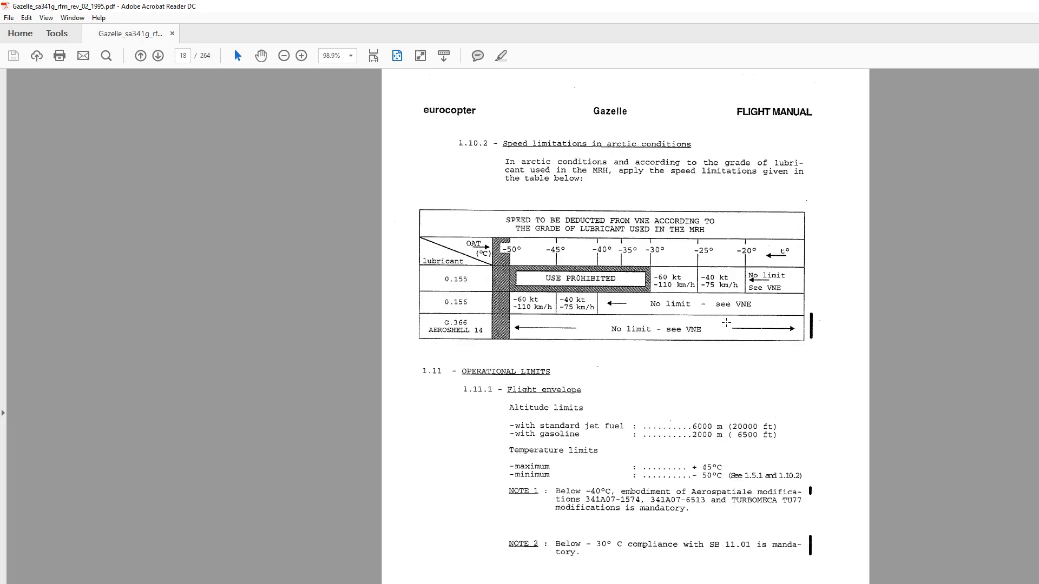
scroll(726, 322, up, 2)
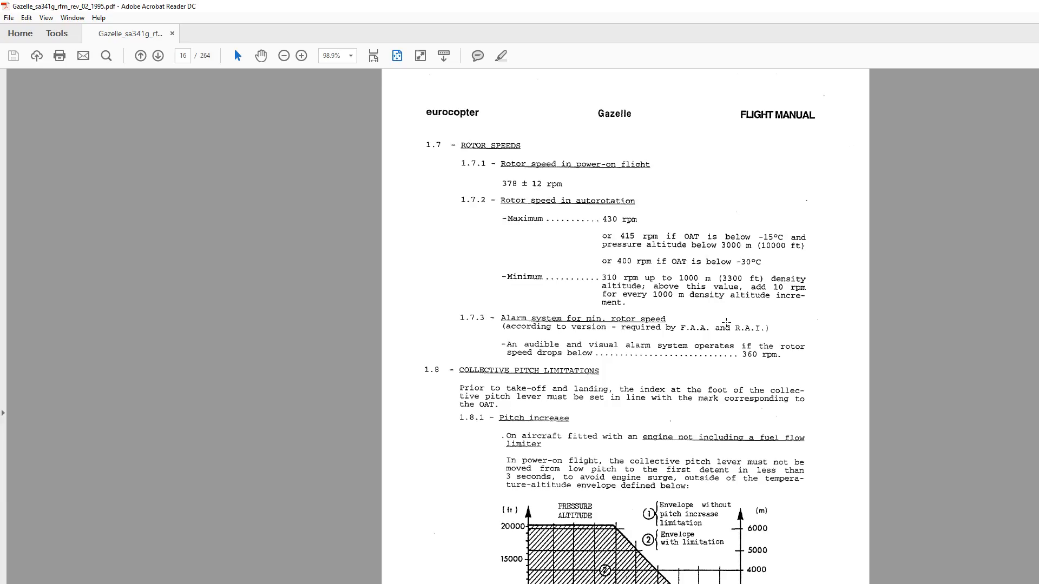
scroll(726, 323, up, 4)
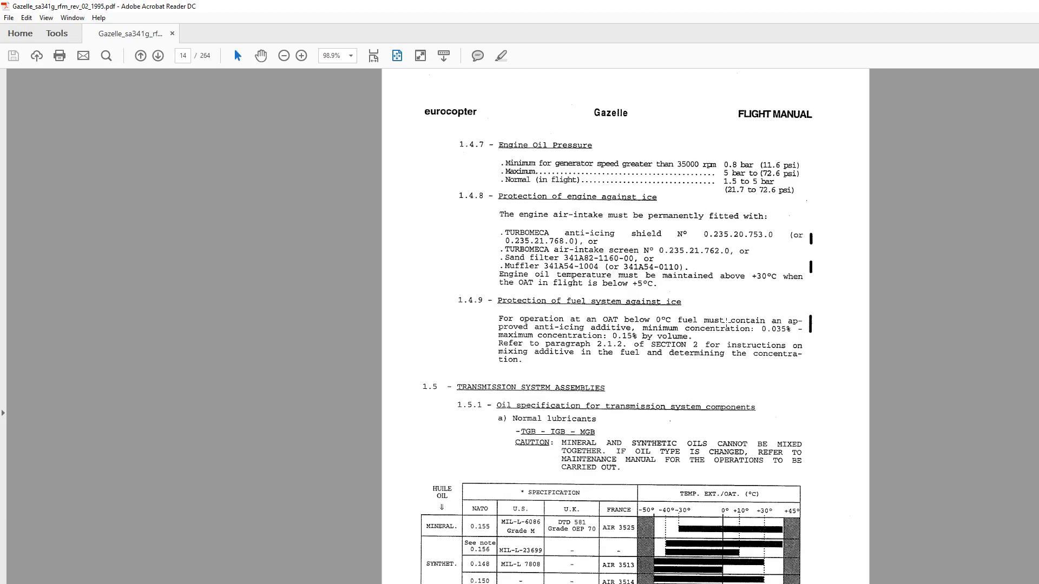
scroll(726, 322, up, 3)
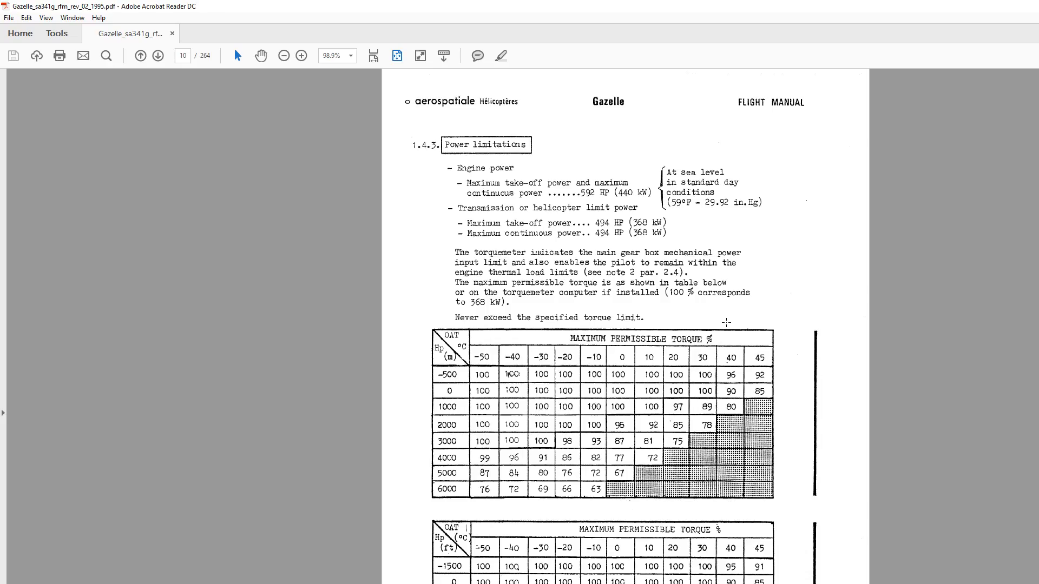
scroll(726, 322, down, 1)
scroll(726, 322, up, 3)
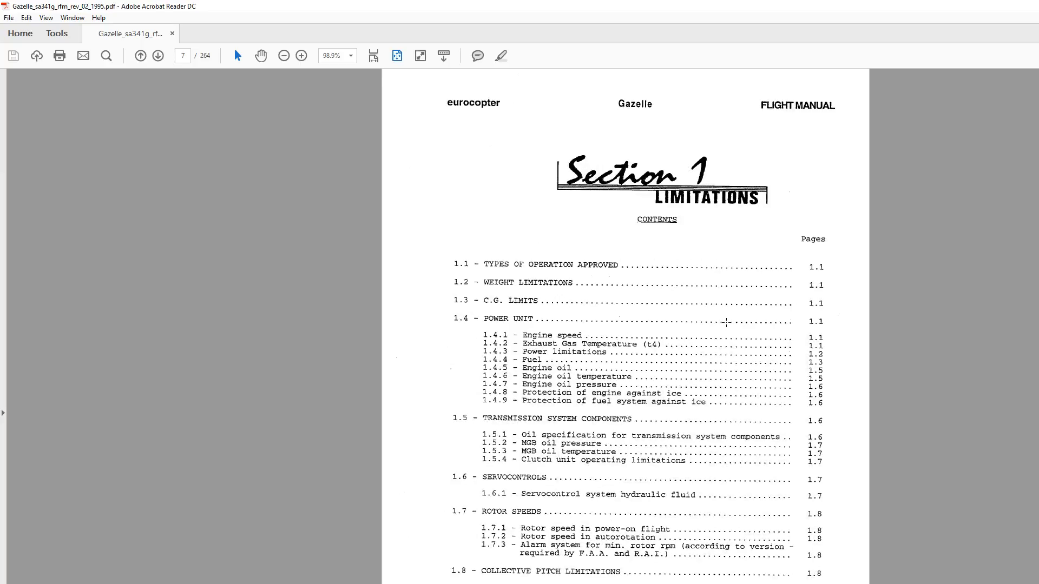
- Go forward past the Section 3 contents to the contents page of Section 4, Performance
scroll(726, 323, down, 20)
scroll(726, 322, down, 17)
scroll(726, 322, up, 2)
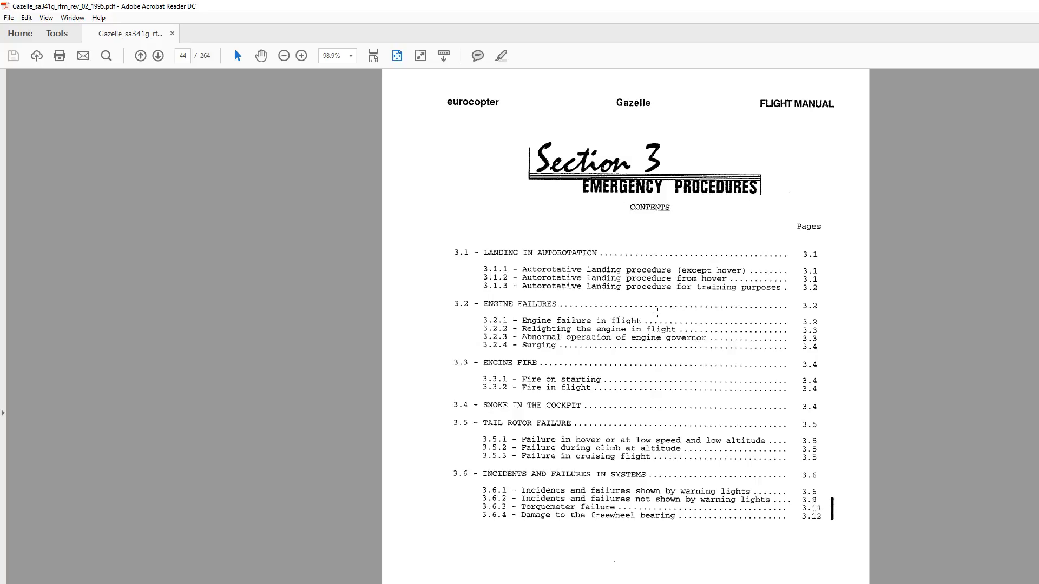
scroll(658, 318, down, 1)
scroll(657, 318, down, 14)
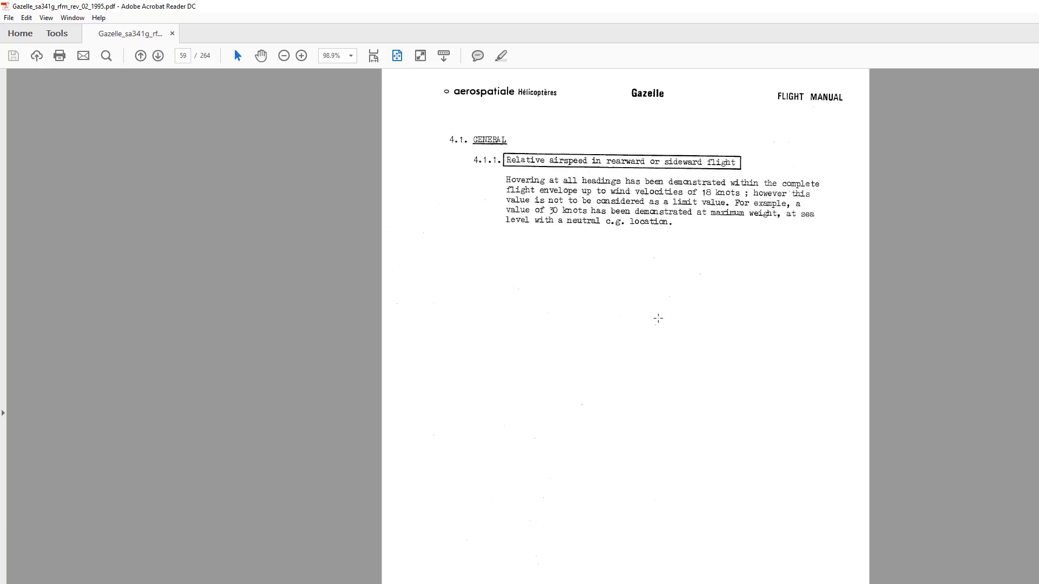
scroll(658, 318, up, 1)
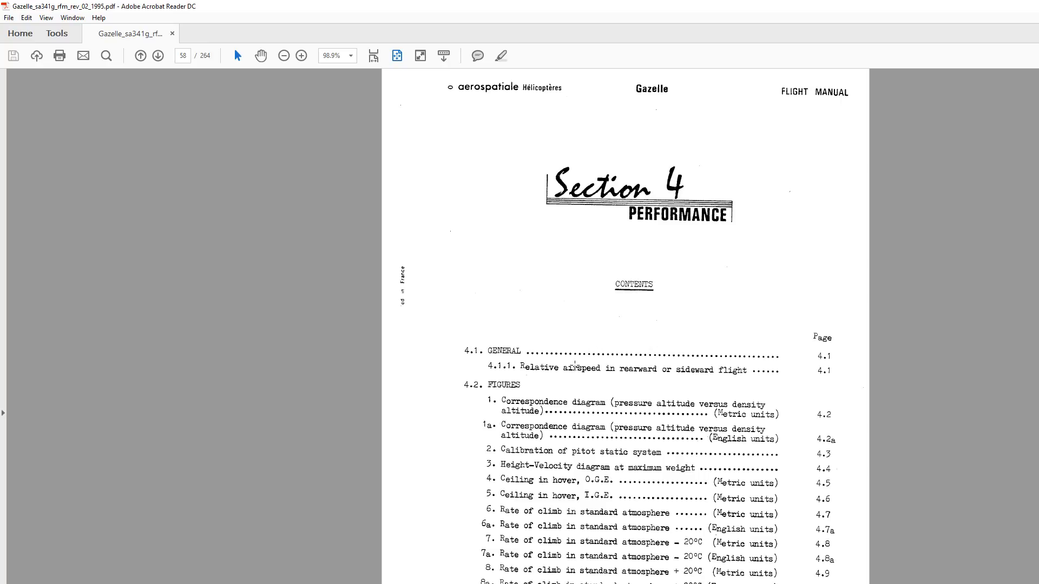
- Page forward through the performance charts and supplements to the General page of Supplement 14, Lengthened Cabin, with its dimensioned side views
scroll(575, 367, down, 15)
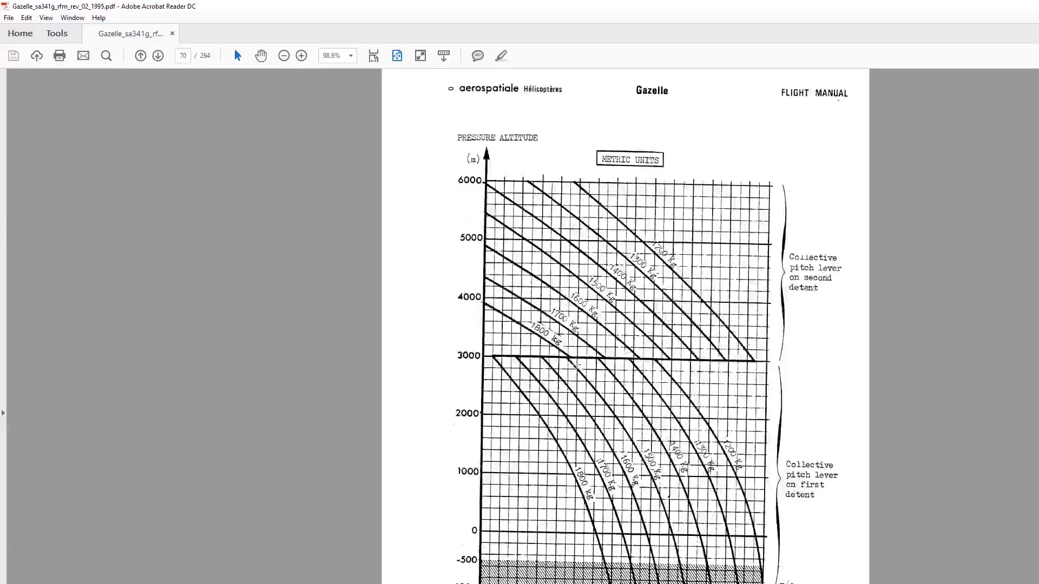
scroll(576, 365, down, 6)
scroll(576, 364, up, 4)
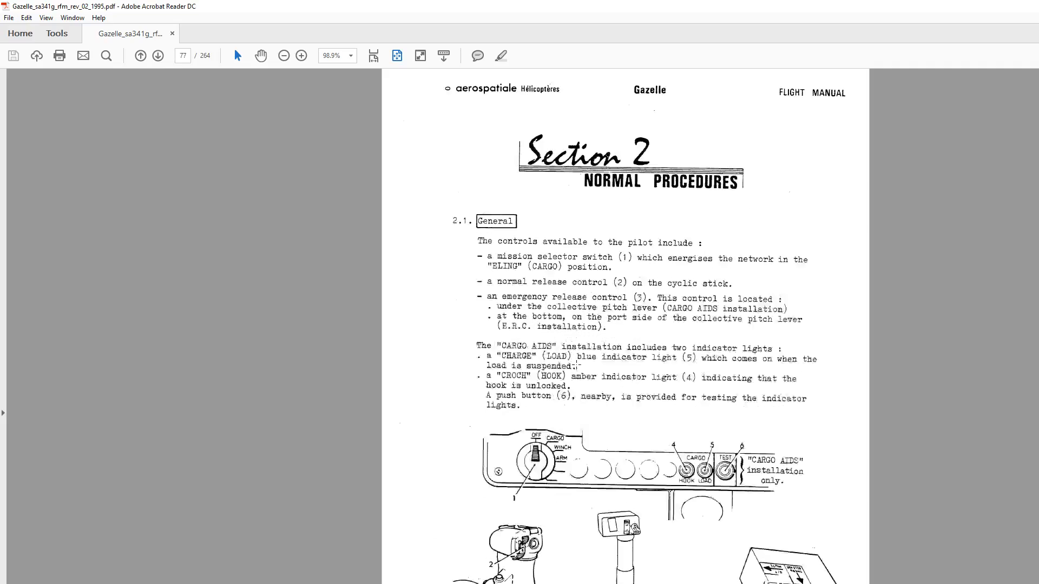
scroll(576, 364, down, 20)
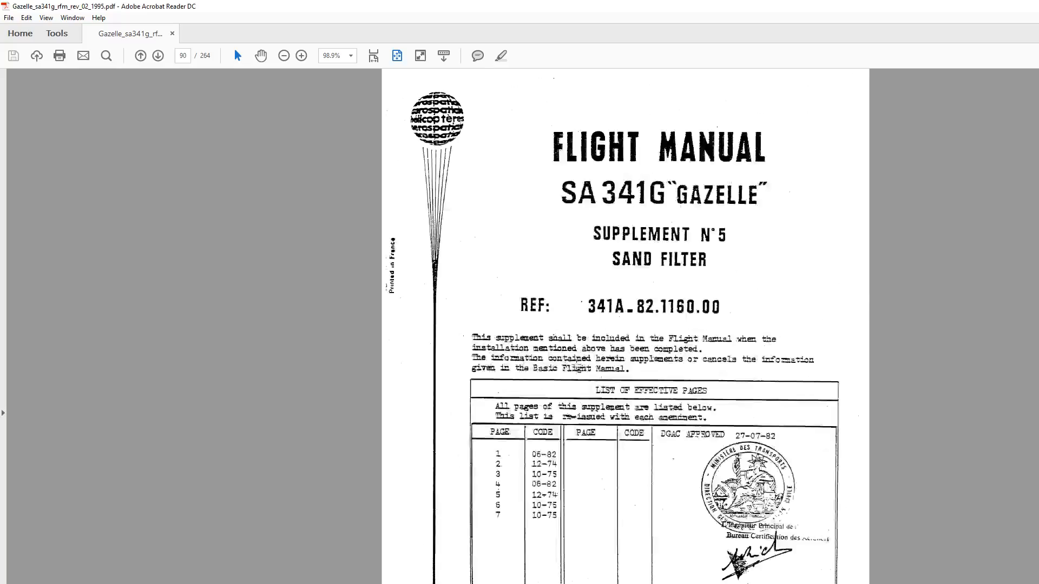
scroll(576, 364, down, 20)
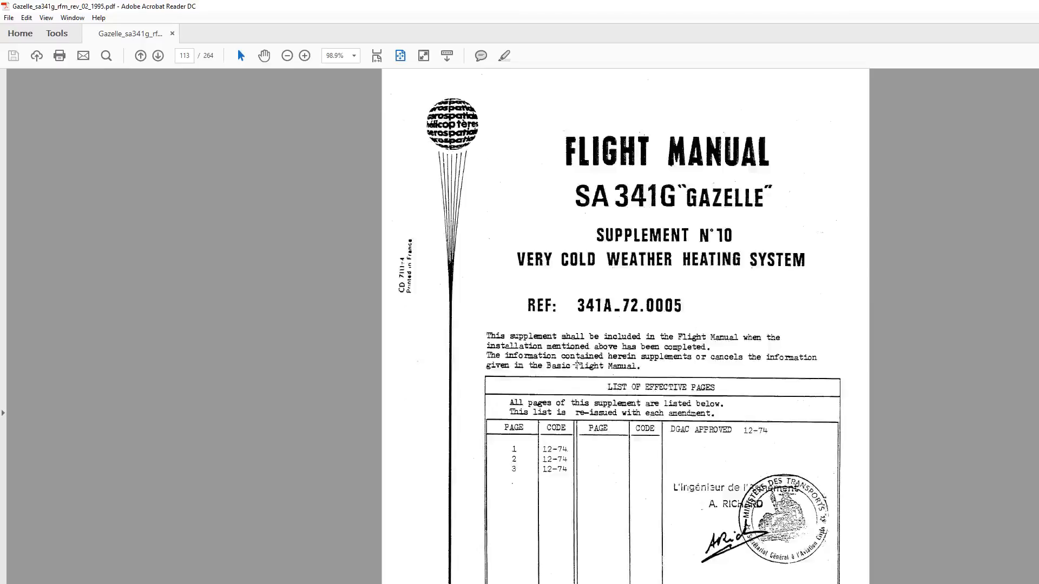
scroll(576, 365, down, 11)
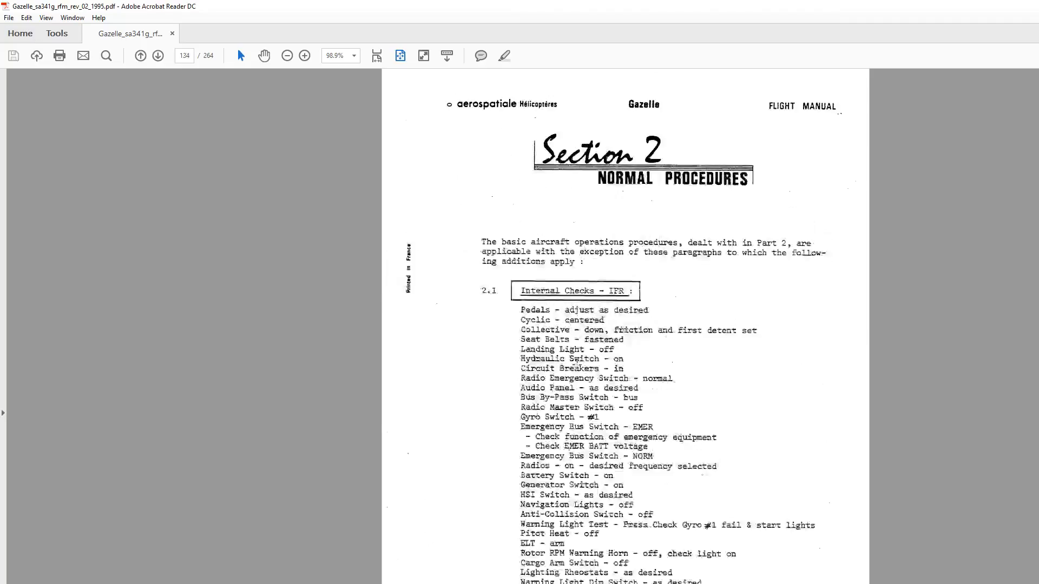
scroll(576, 365, down, 13)
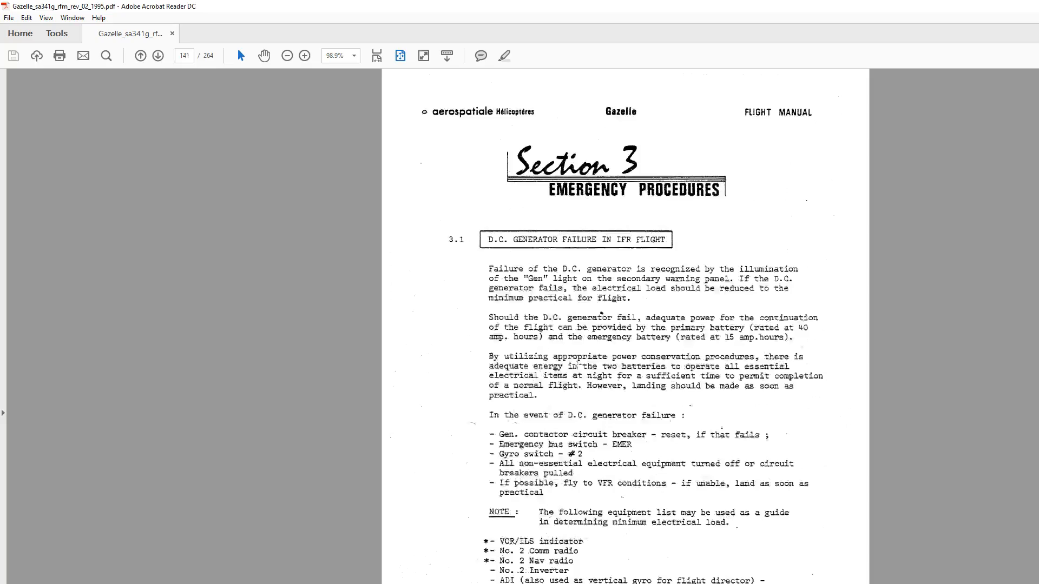
scroll(576, 364, down, 6)
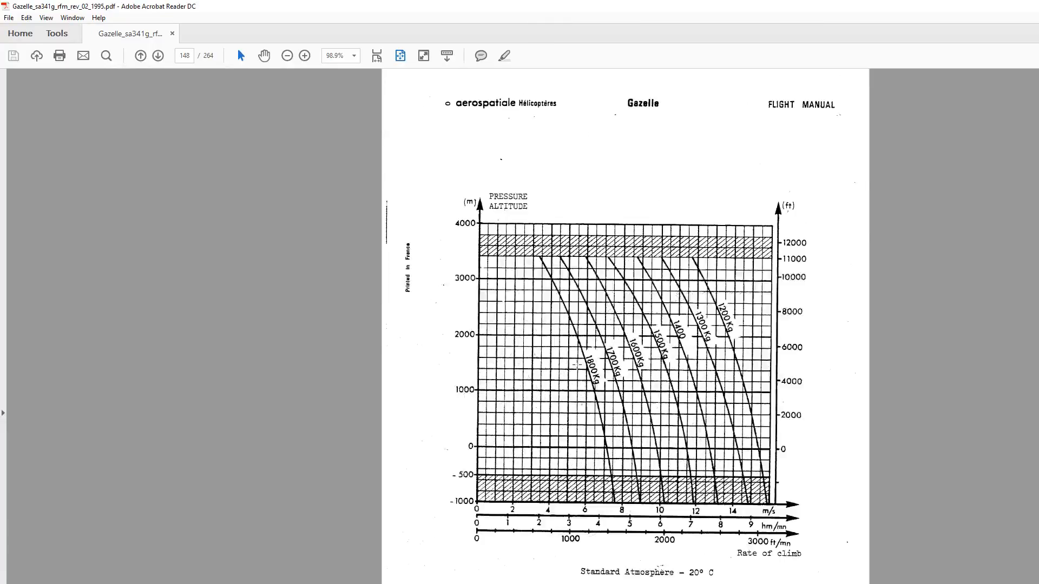
scroll(577, 364, up, 2)
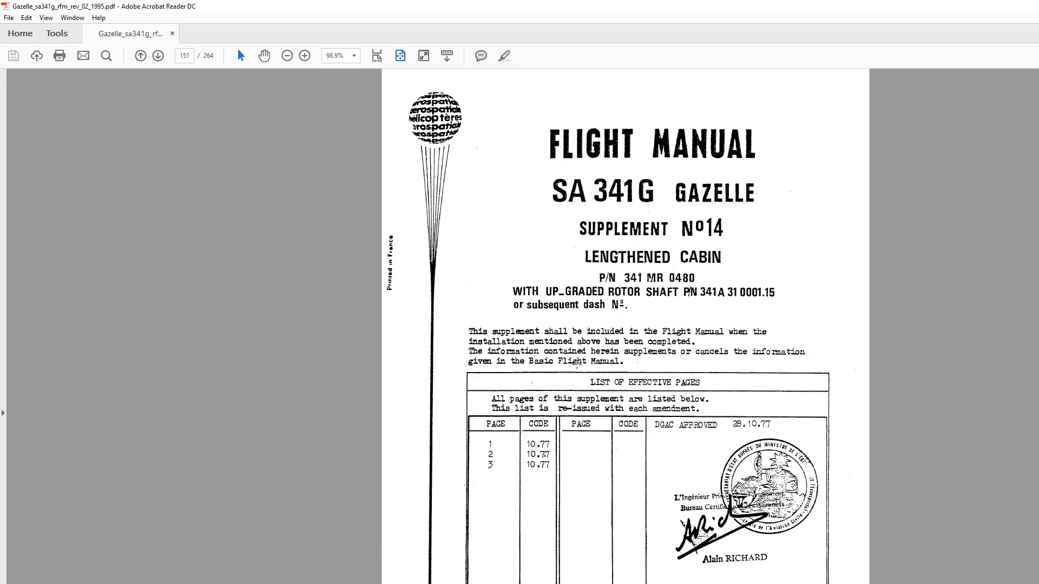
scroll(576, 365, down, 1)
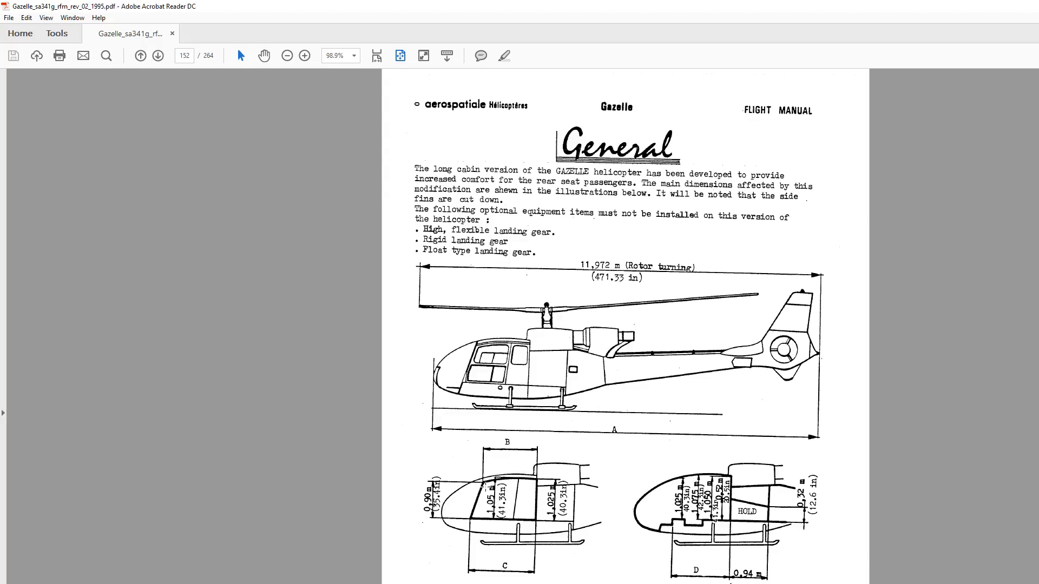
- Highlight the cabin door area and the cowling above the cabin in the detail drawing, and the cowling under the rotor in the main side view
drag(478, 486, 540, 520)
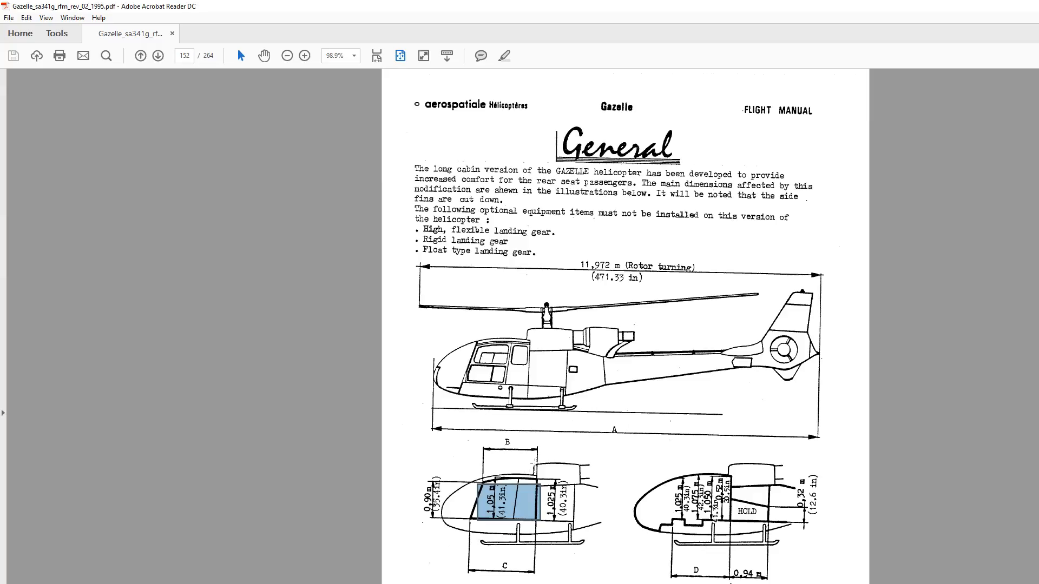
drag(534, 463, 583, 476)
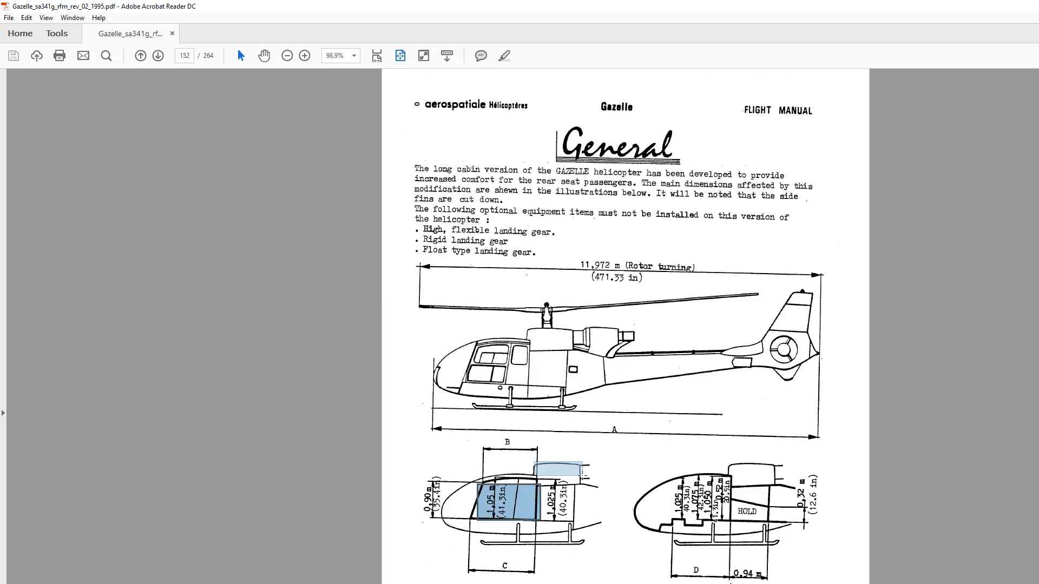
drag(583, 476, 583, 476)
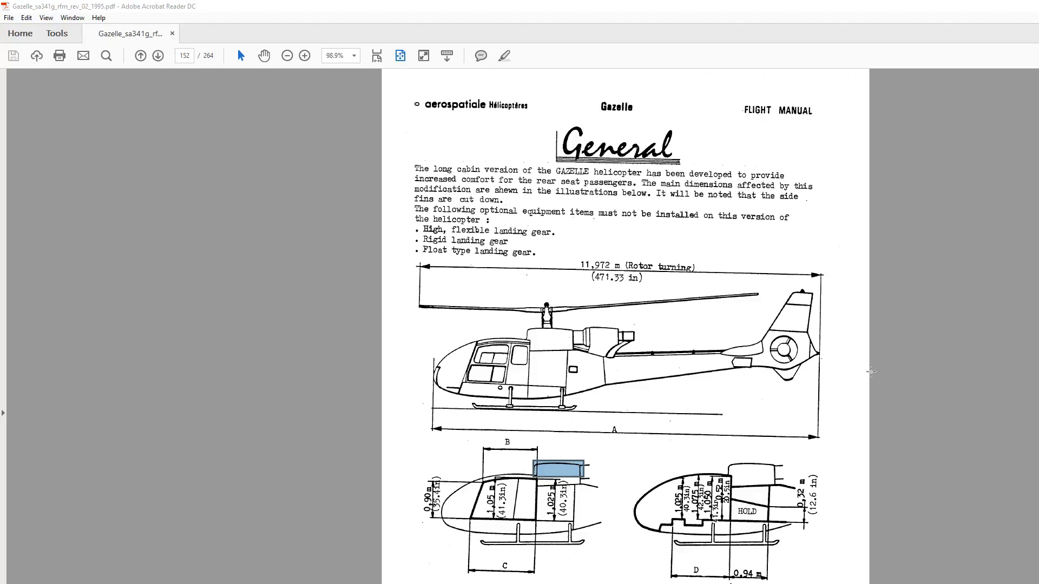
drag(526, 326, 574, 351)
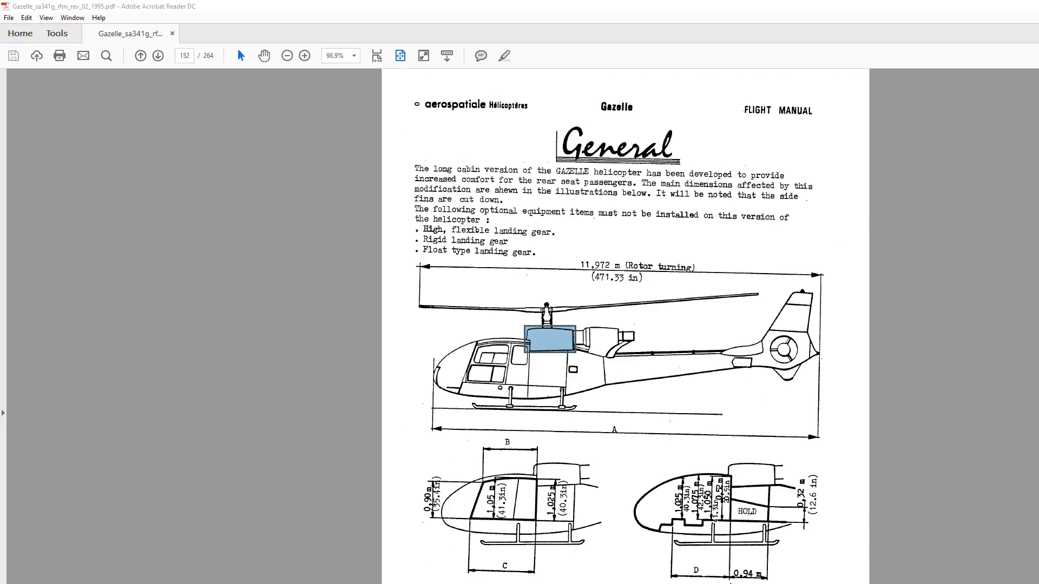
- Switch to Plane Maker, shape the second cross-section of Nacelle 1 as a half outline, and set the radii per side to 7
key(alt+Tab)
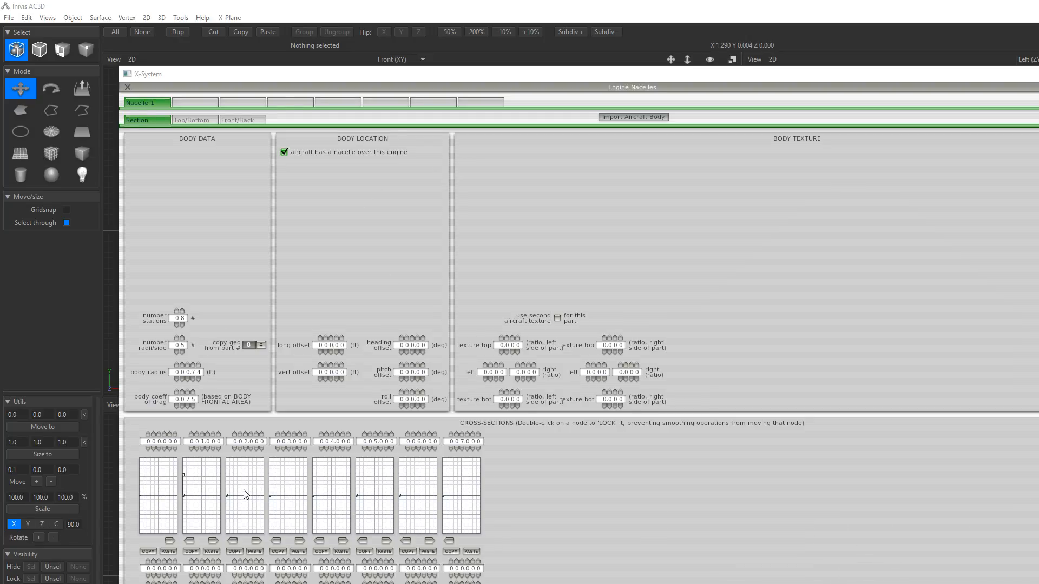
drag(184, 496, 183, 520)
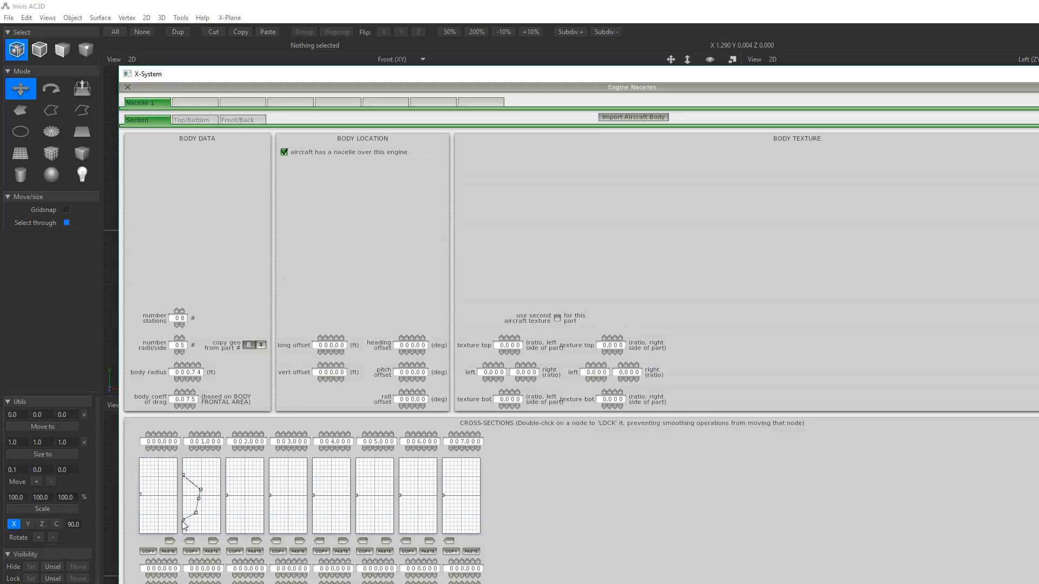
click(180, 338)
- Copy the nacelle's second cross-section onward to each following station, up to the seventh
click(213, 541)
click(210, 540)
click(257, 542)
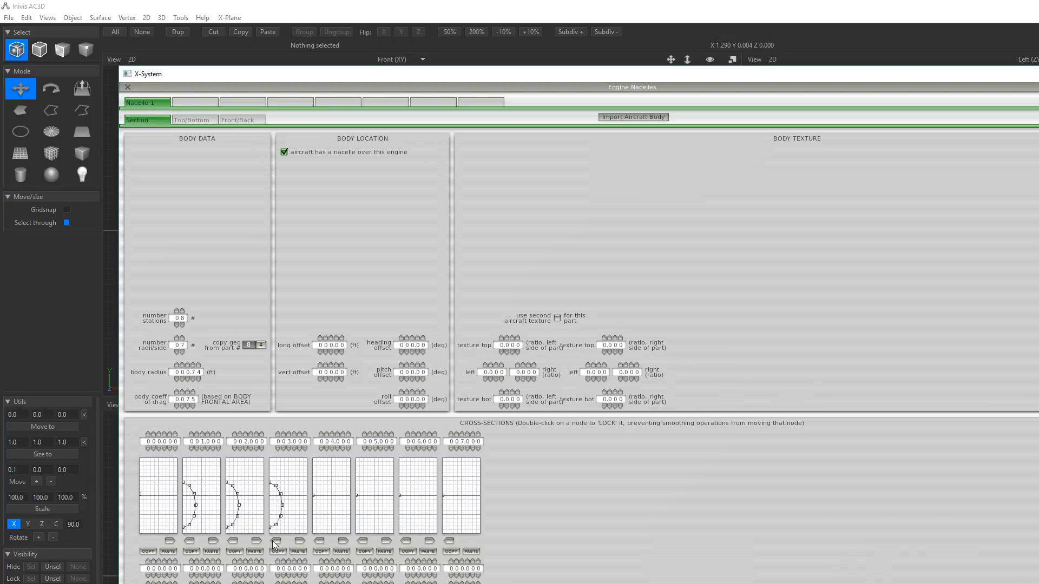
click(300, 541)
click(344, 541)
click(386, 542)
- Check the nacelle's top, side and bottom outlines, and return to the helicopter model to see where the nacelle sits
click(199, 119)
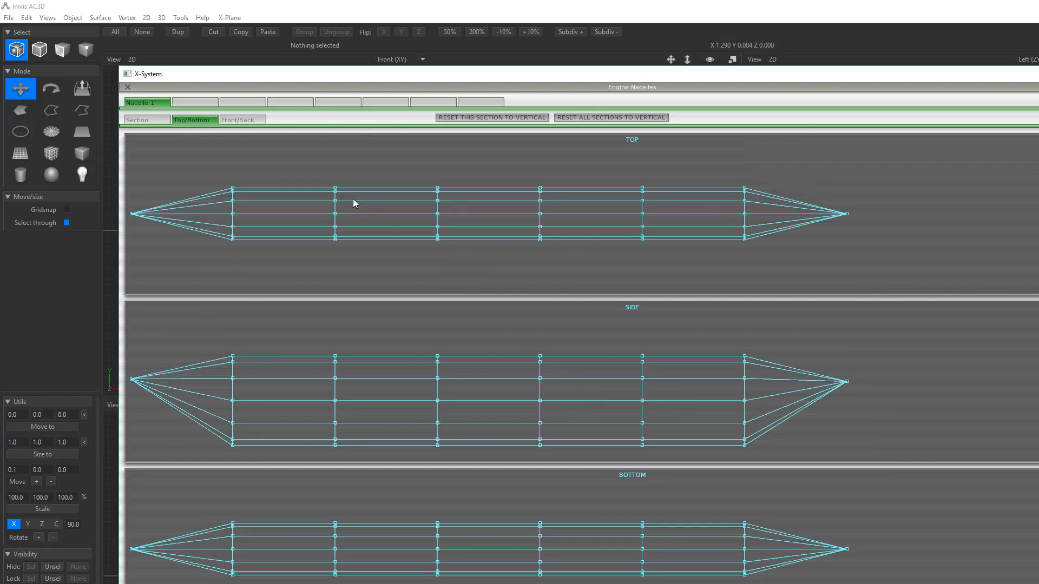
click(146, 121)
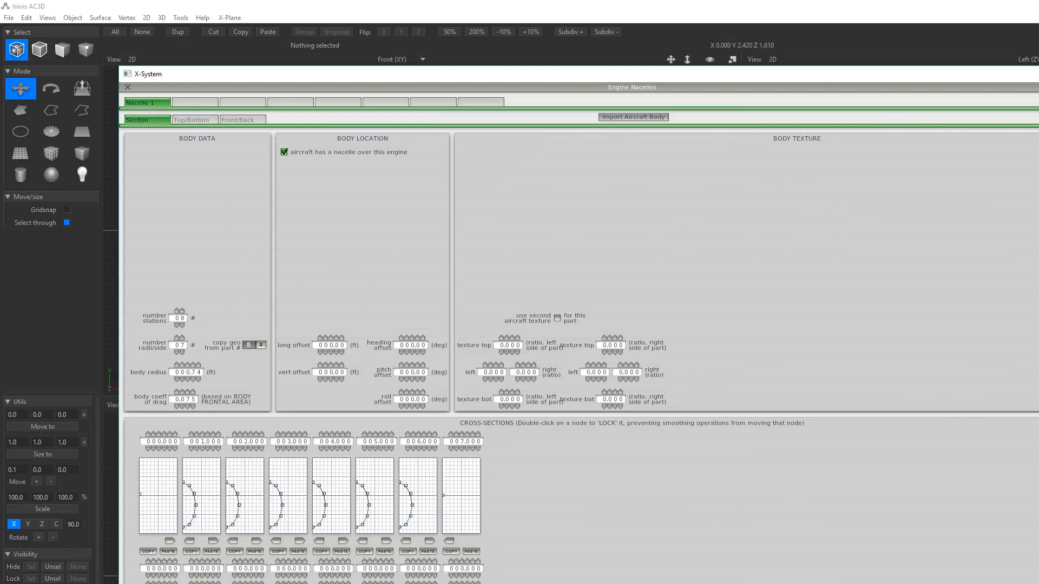
click(1038, 87)
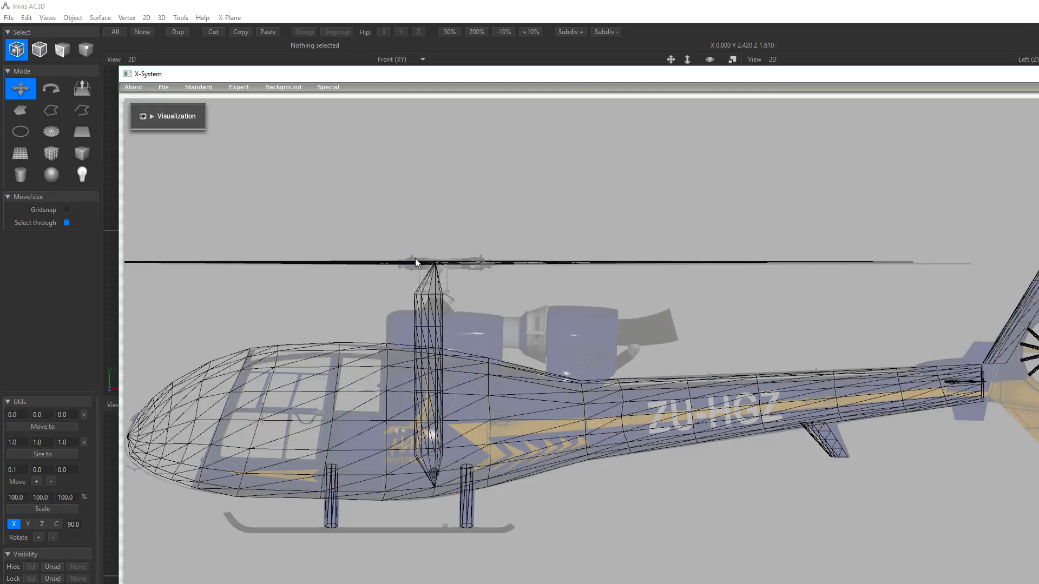
- Set the pitch offset of Nacelle 1 to 90 degrees, check its front and back outlines, and return to the helicopter model
click(190, 86)
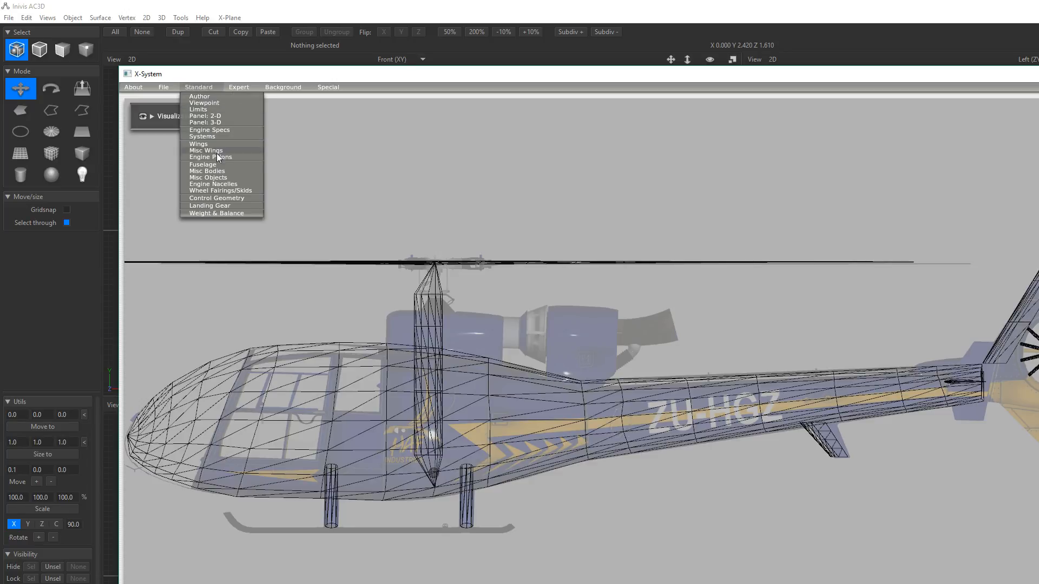
click(229, 184)
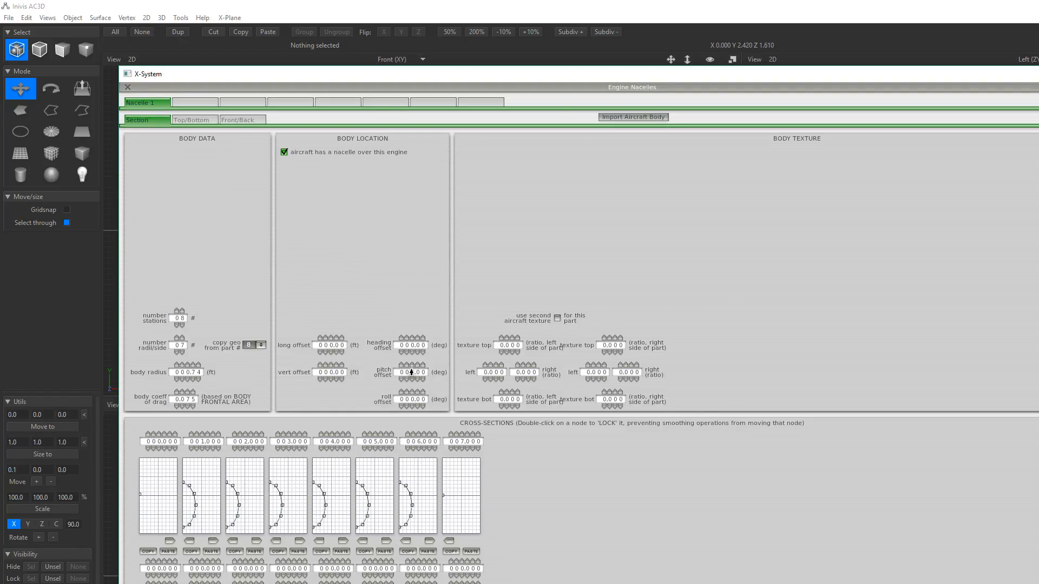
text(9)
click(189, 120)
click(239, 121)
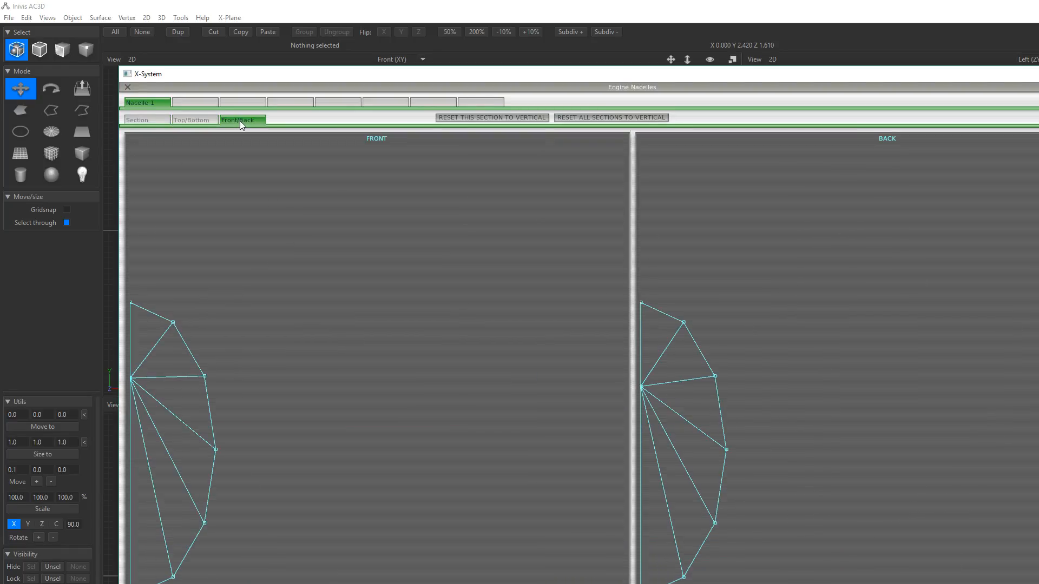
click(157, 121)
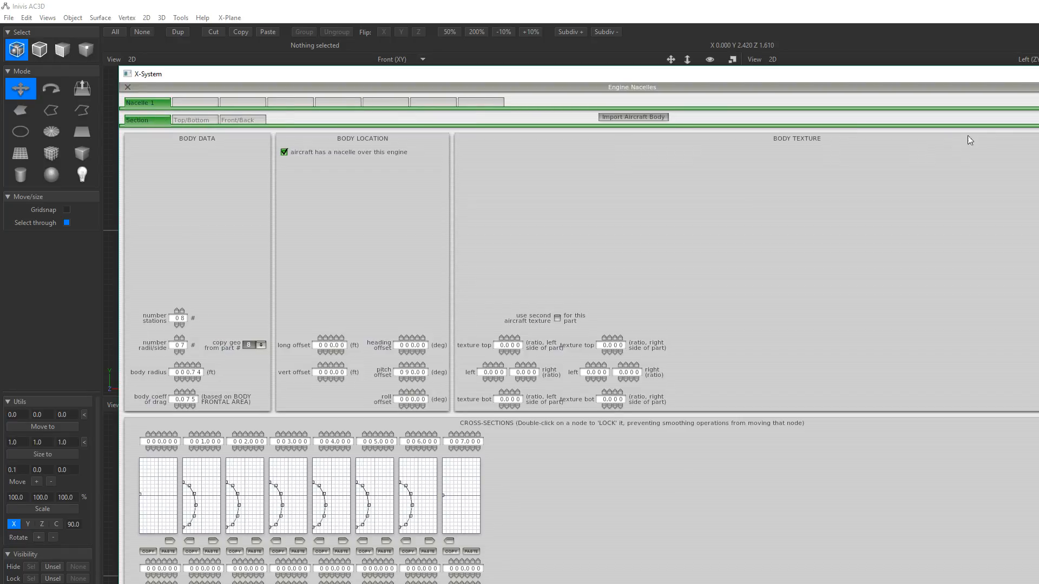
key(Return)
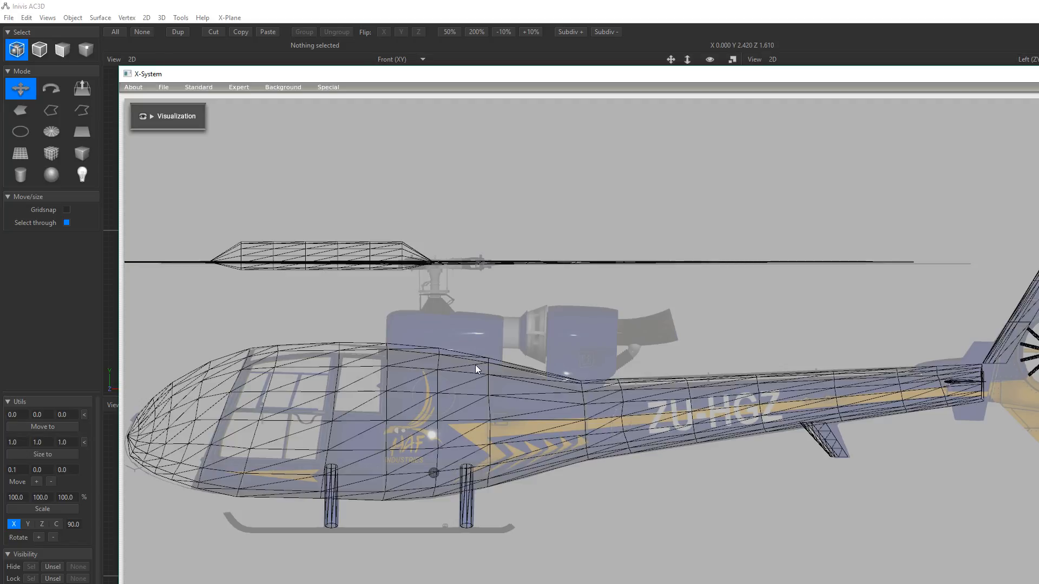
- Turn off the option that shows parts but not objects in Plane Maker, and return to the helicopter model
click(239, 88)
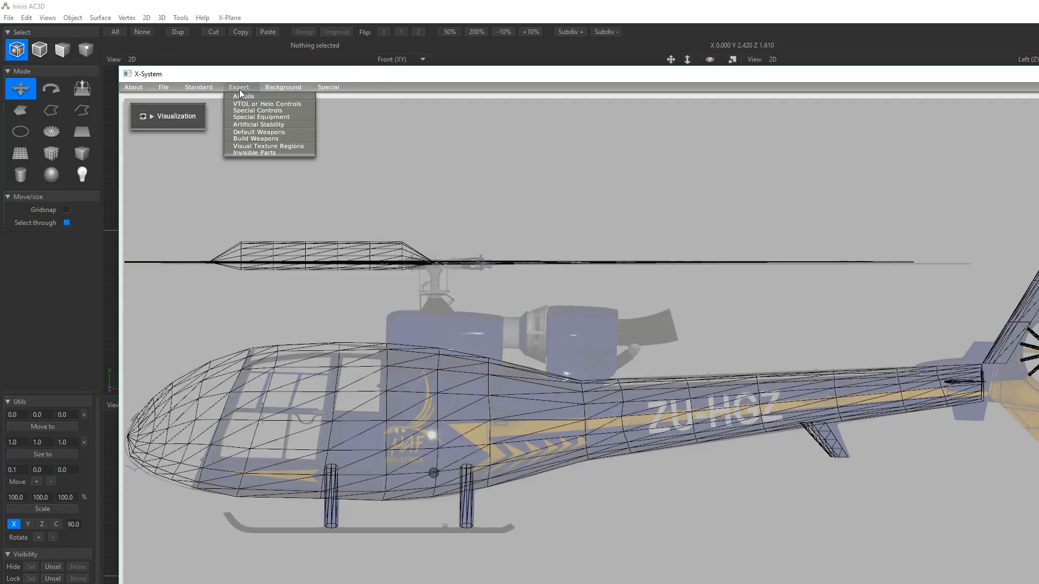
click(261, 153)
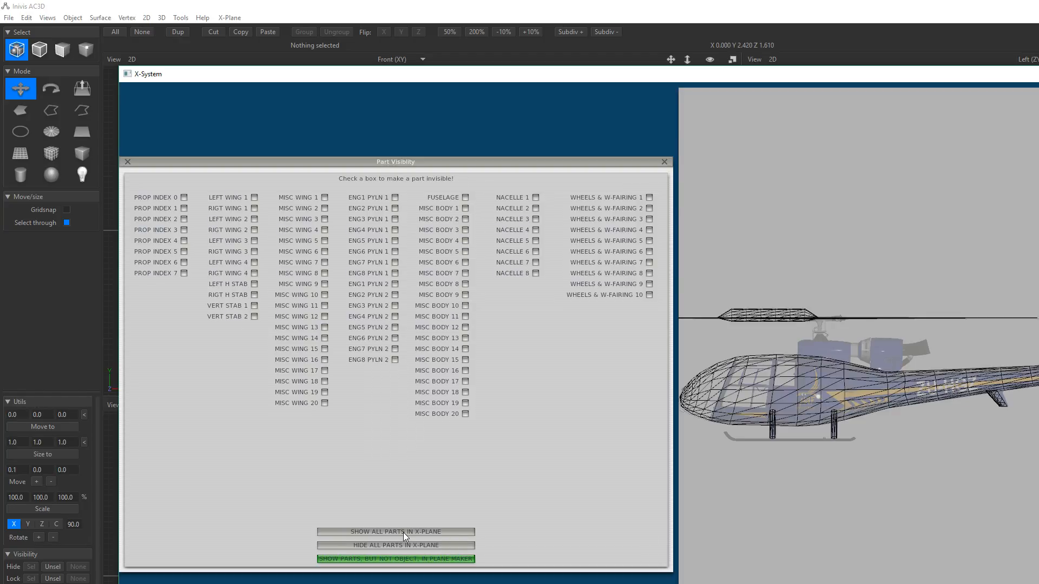
click(398, 558)
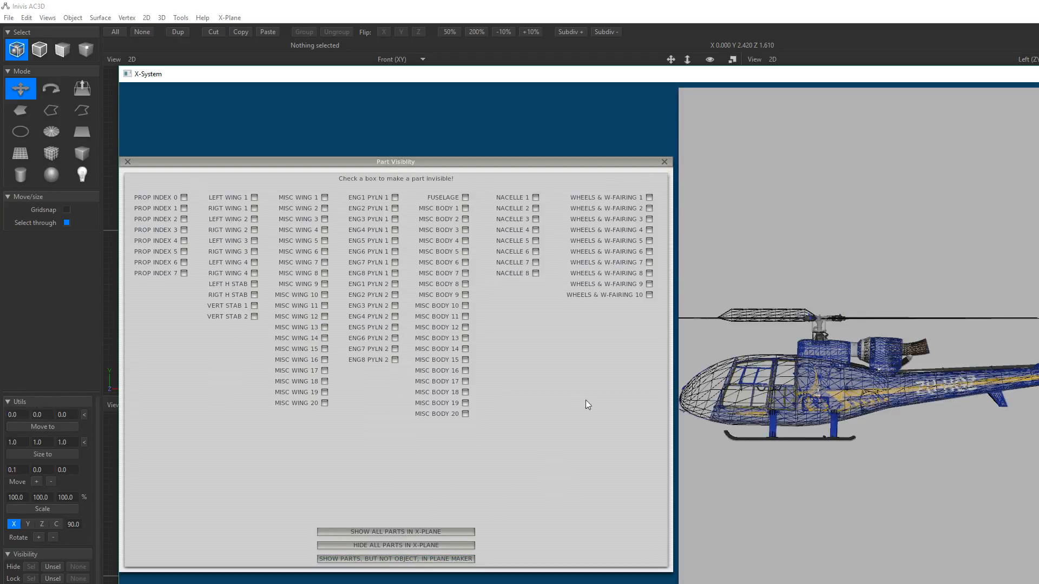
click(663, 161)
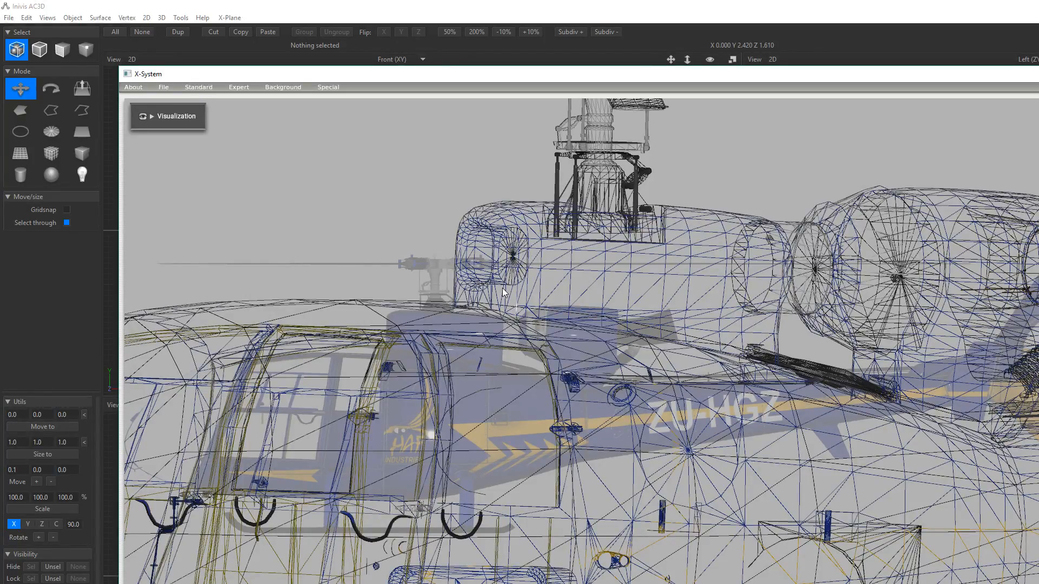
click(236, 85)
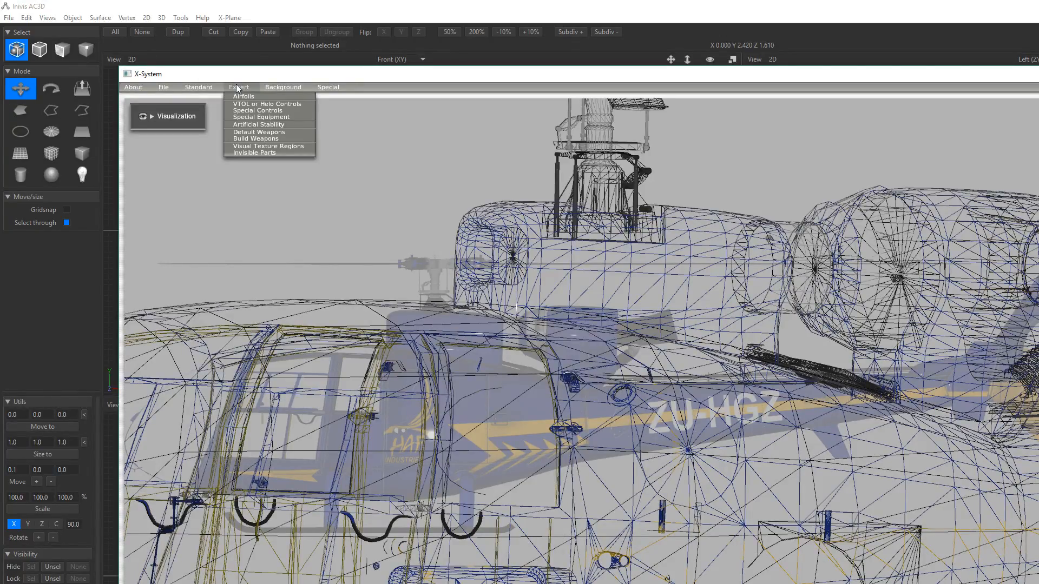
mouse_move(271, 89)
click(285, 109)
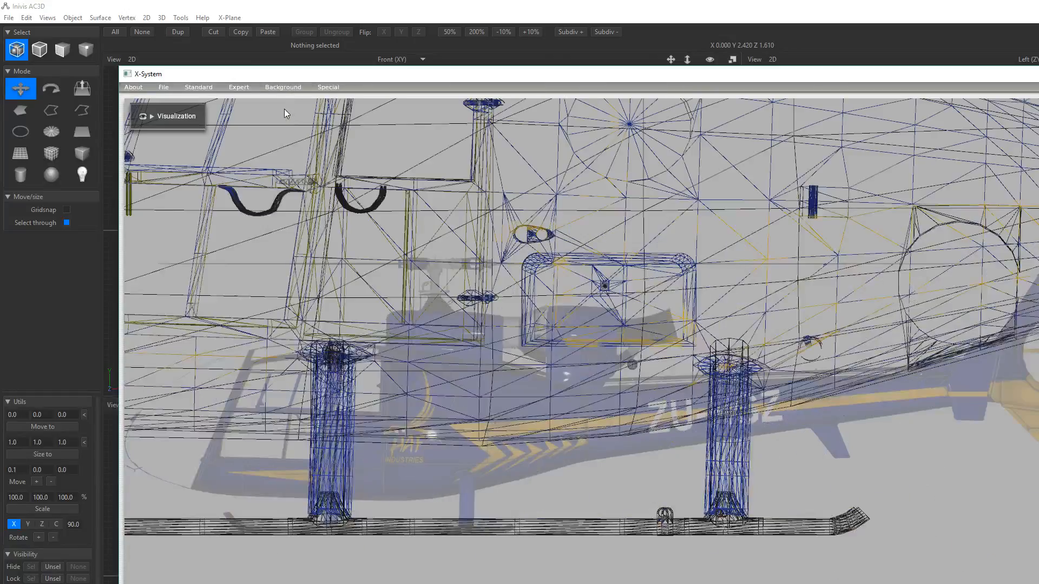
- Zoom out on the helicopter model until its scale matches the helicopter in the background image
scroll(441, 225, down, 5)
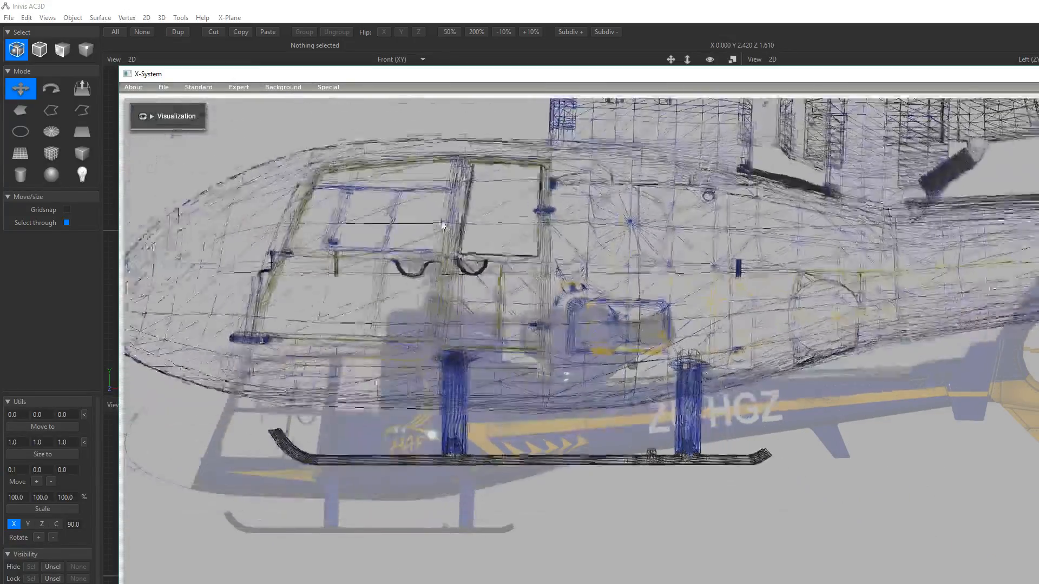
key(Up)
key(Down)
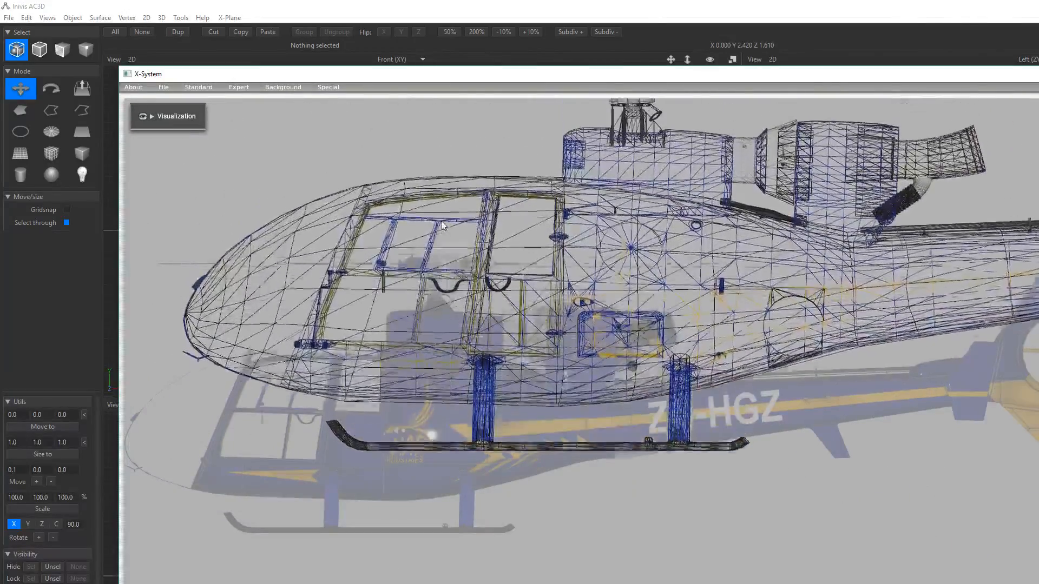
key(minus)
key(minus)
key(Up)
key(Down)
key(Down)
key(Down)
key(Down)
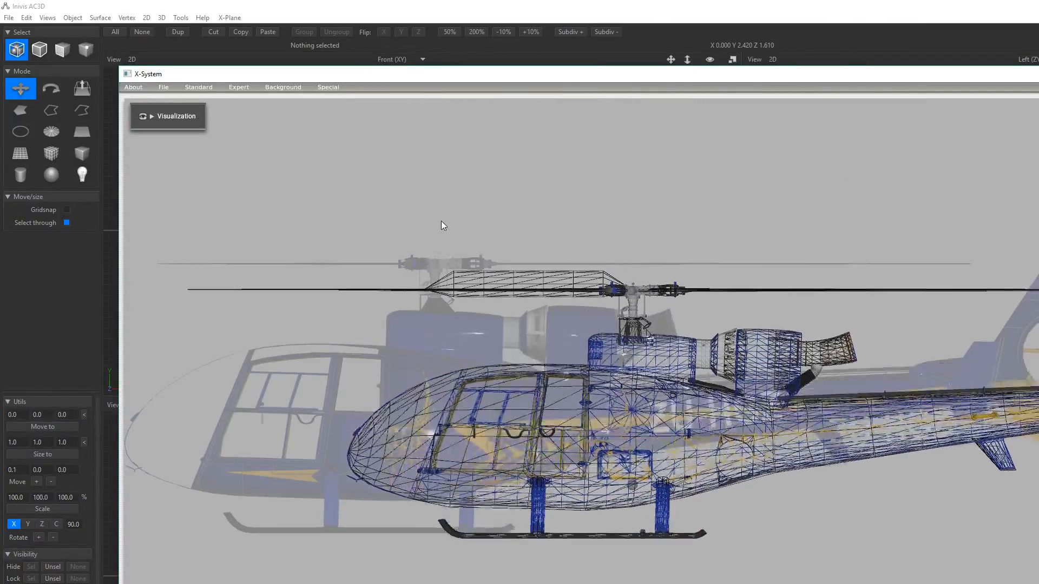
key(Up)
key(Up)
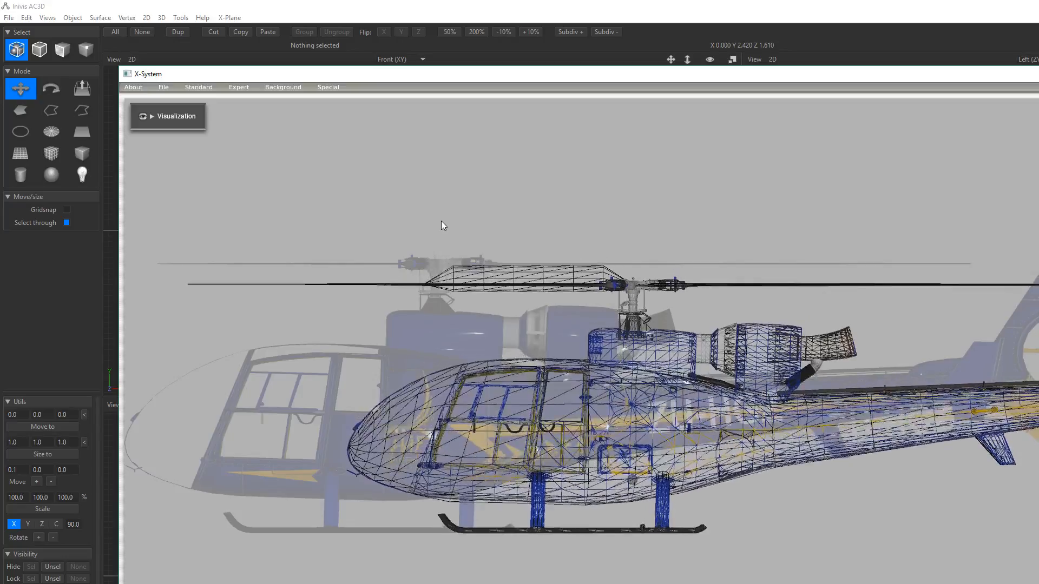
key(Down)
key(Down)
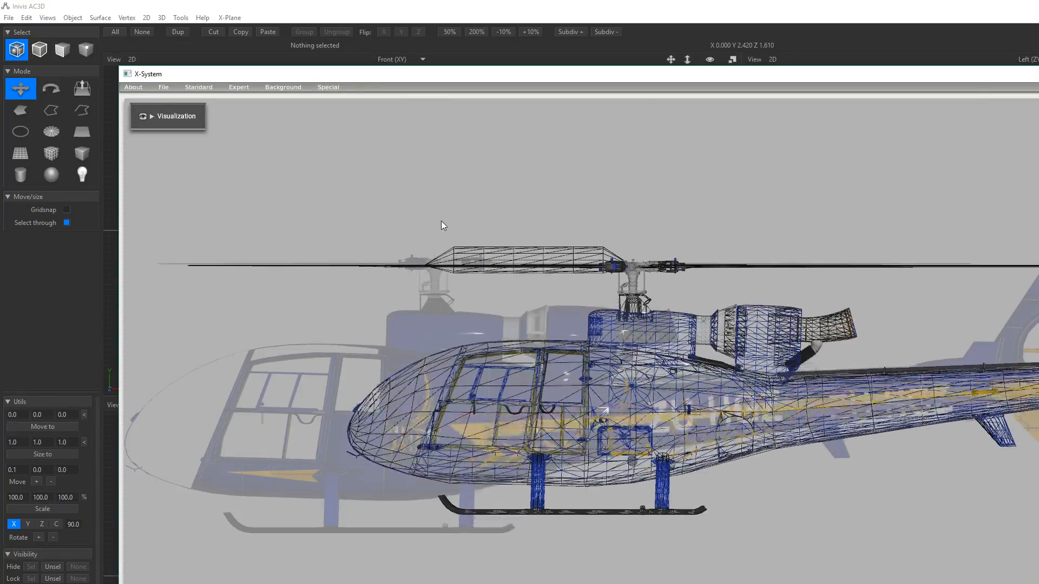
key(equal)
- Shift the helicopter model over the background image so the rotor mast, cabin and skids roughly coincide
key(Left)
key(Left)
key(Left)
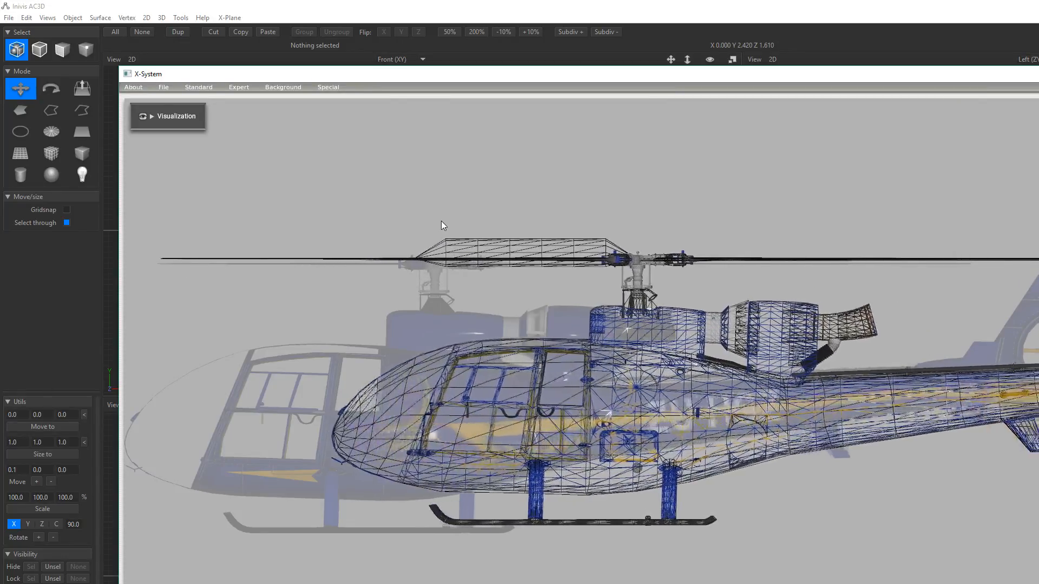
key(Left)
key(Left)
key(Left)
key(Left)
key(Left)
key(Left)
key(Left)
key(Left)
key(Left)
key(Left)
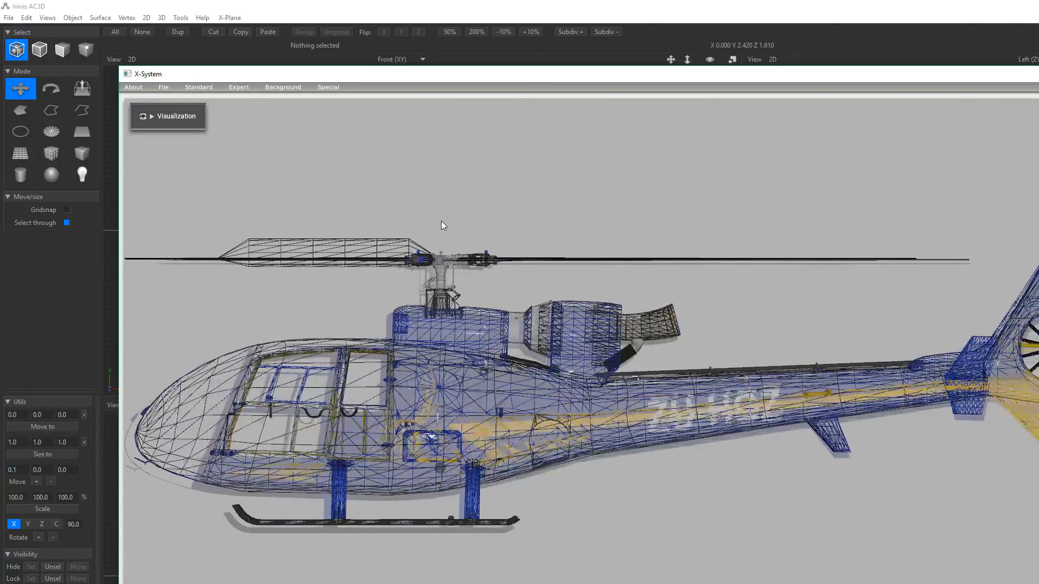
key(Down)
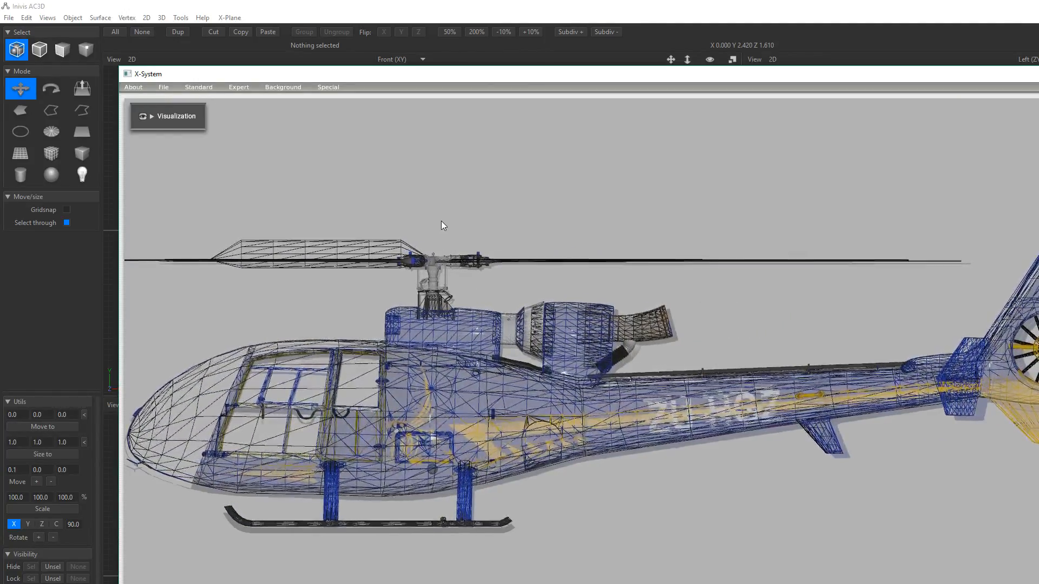
key(Down)
key(Down)
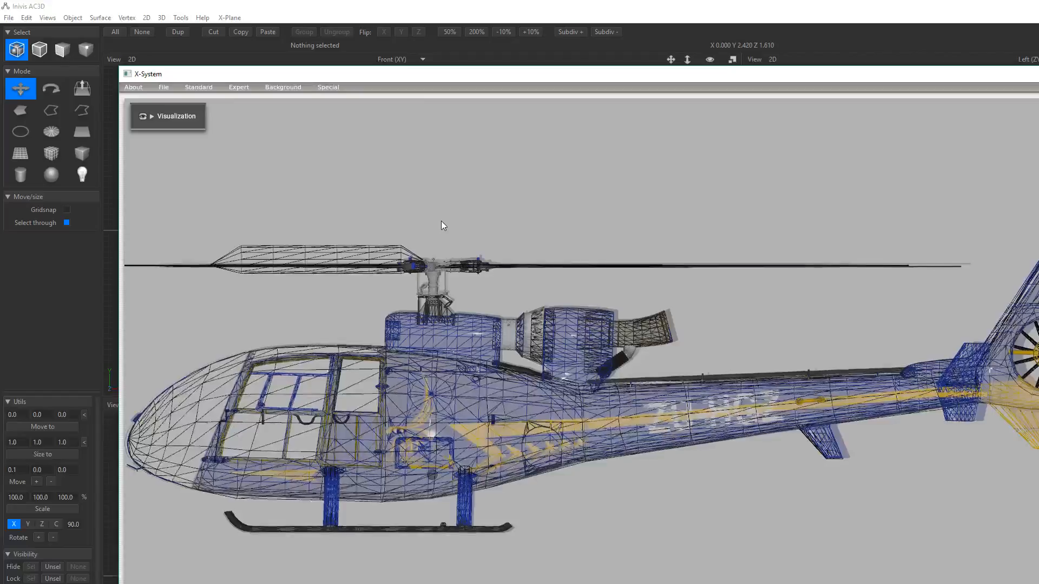
key(Down)
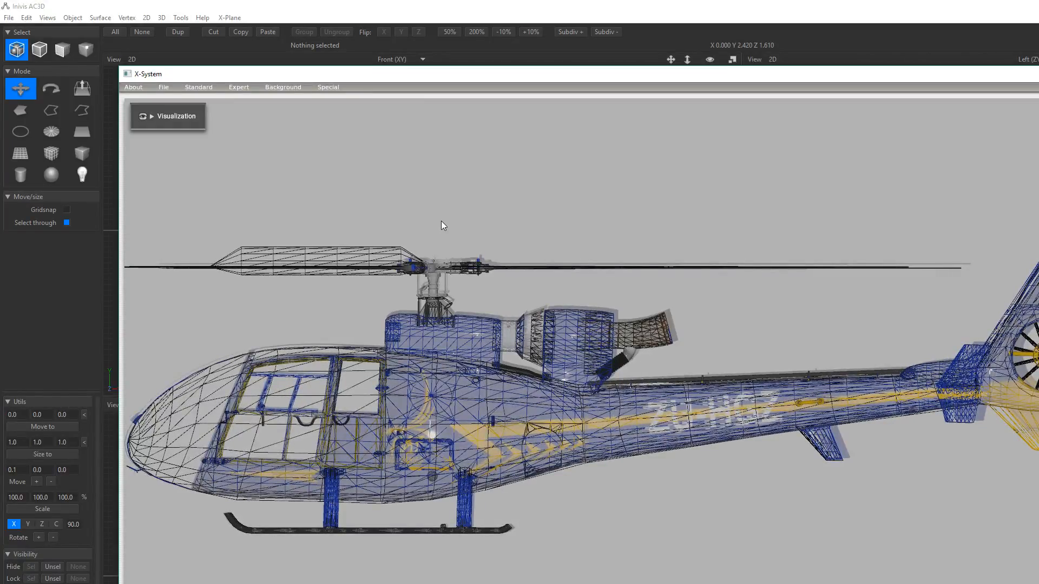
- Fine-tune the helicopter model's alignment with the background image, matching the nose and main rotor line
key(Left)
key(Right)
key(Right)
key(Right)
key(Right)
key(Right)
key(Left)
key(Left)
key(Left)
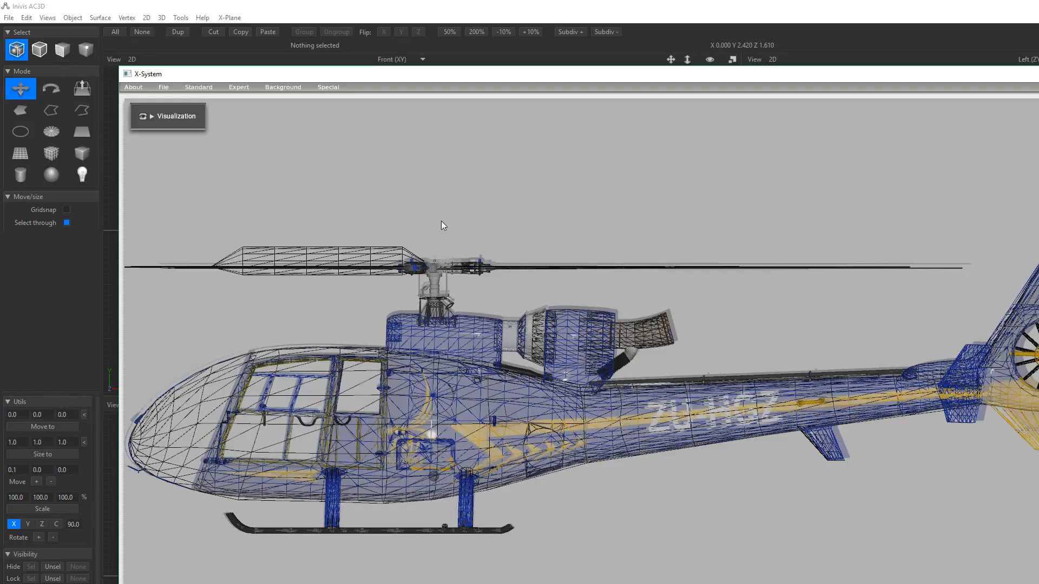
key(Left)
key(Left)
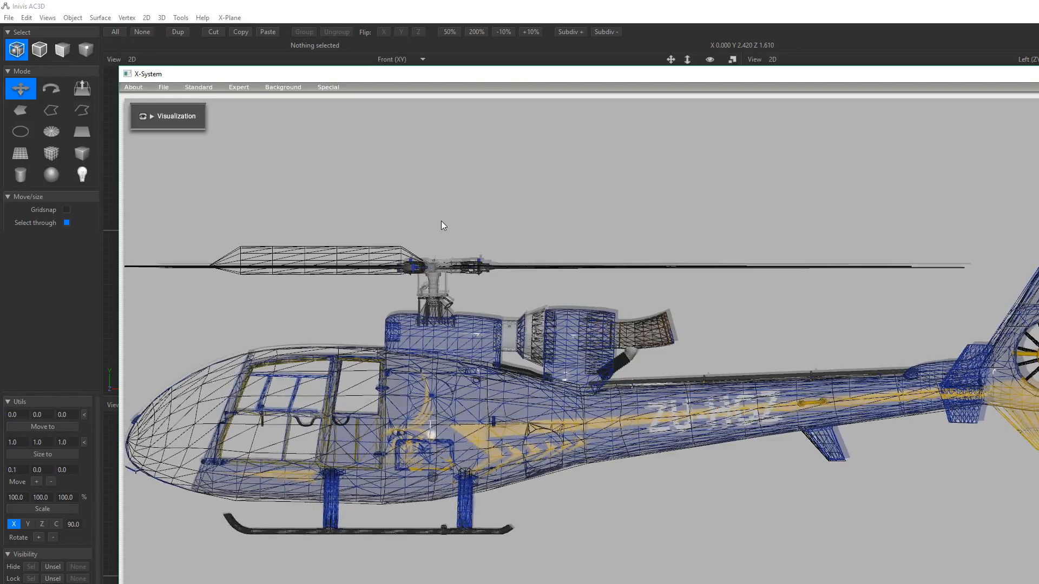
key(Up)
key(Up)
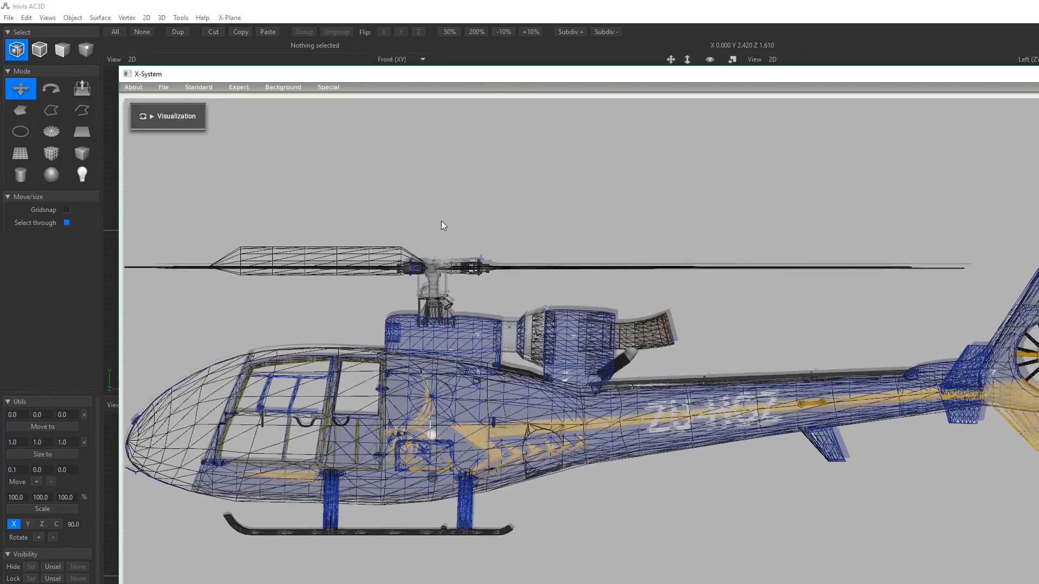
key(Up)
key(Up)
key(Up)
key(Up)
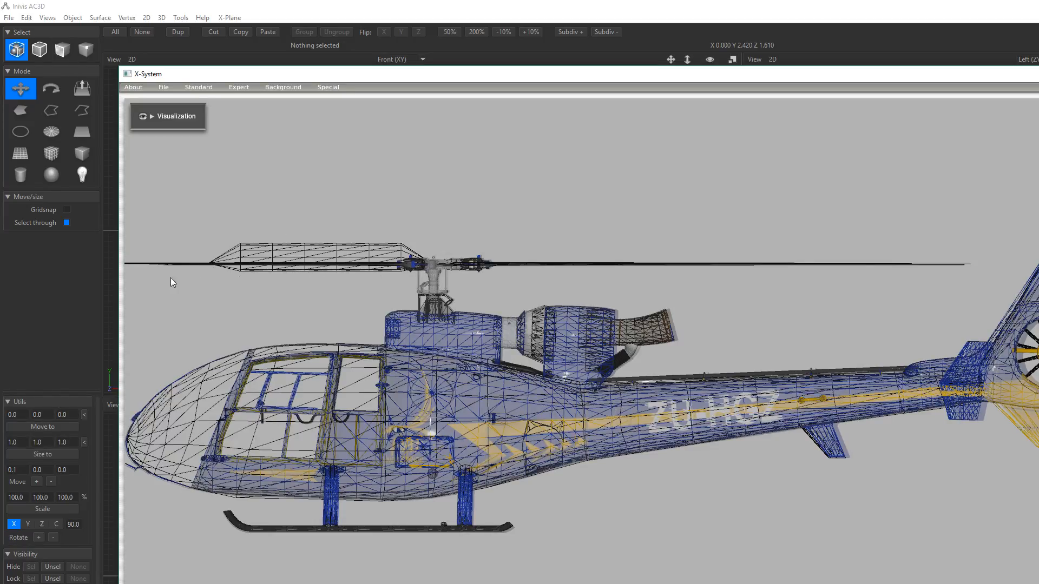
- Move the node of Nacelle 1's first cross-section down to the bottom of its grid
click(204, 88)
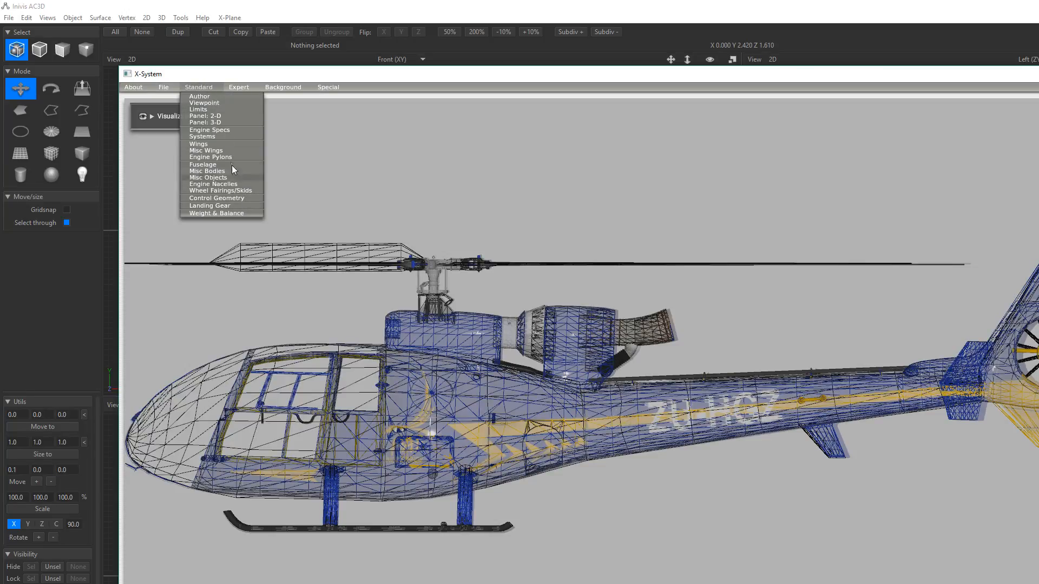
click(220, 184)
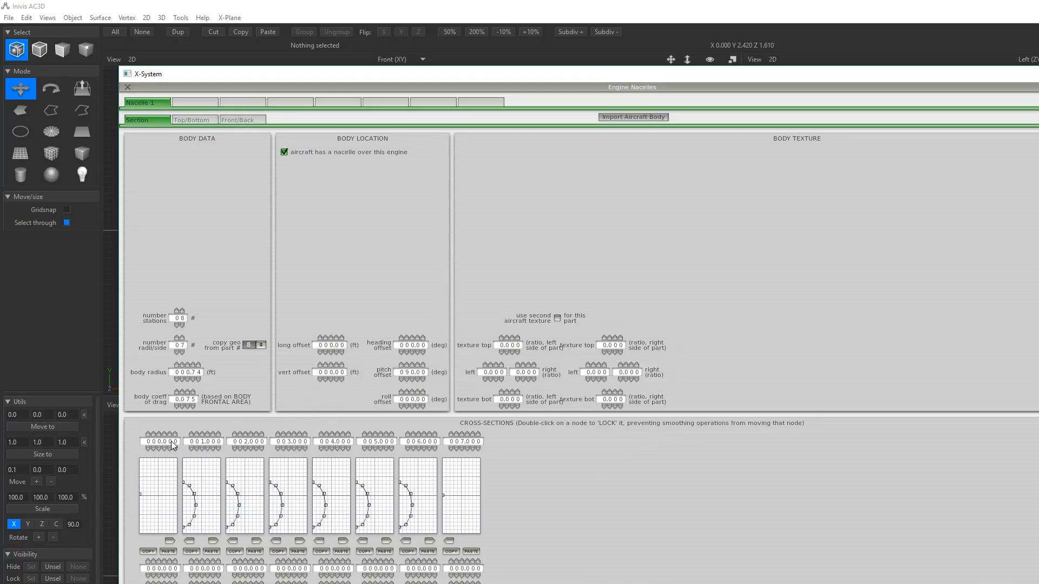
mouse_move(173, 445)
mouse_move(170, 573)
drag(143, 499, 142, 526)
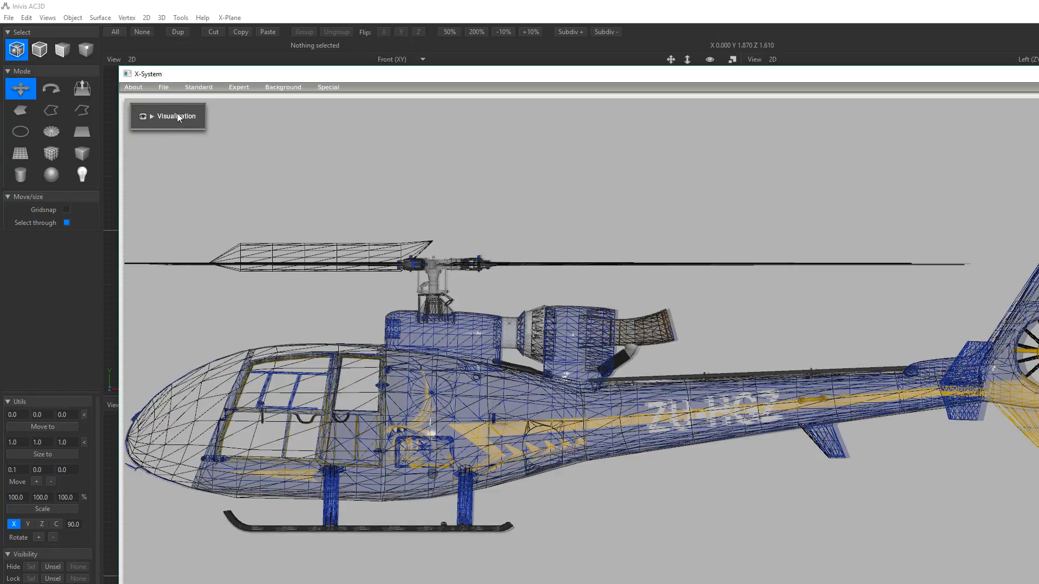
- Set the pitch offset of Nacelle 1 to 0 degrees and return to the helicopter model
click(200, 88)
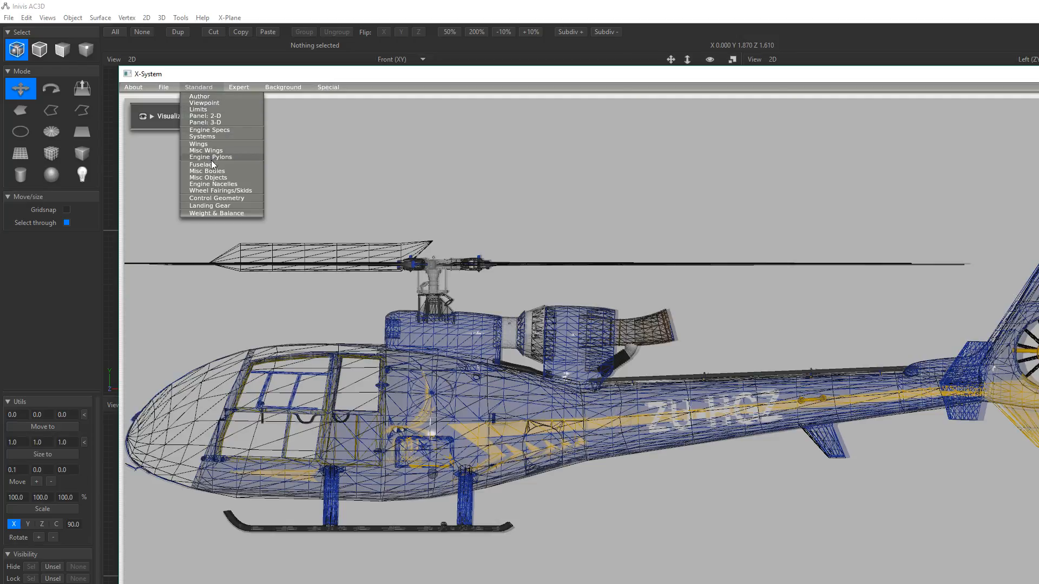
click(219, 185)
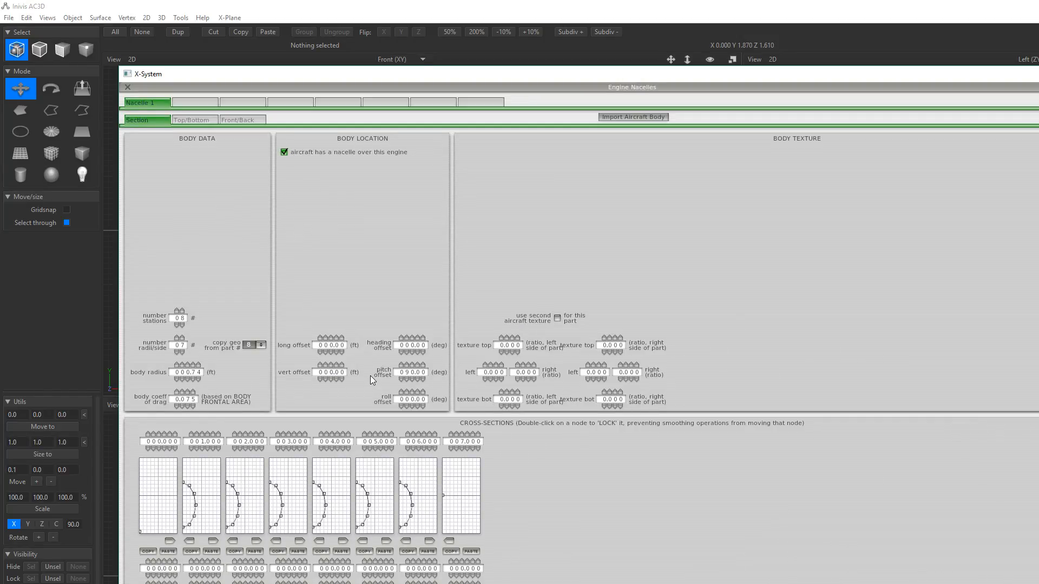
click(407, 372)
text(0)
click(128, 87)
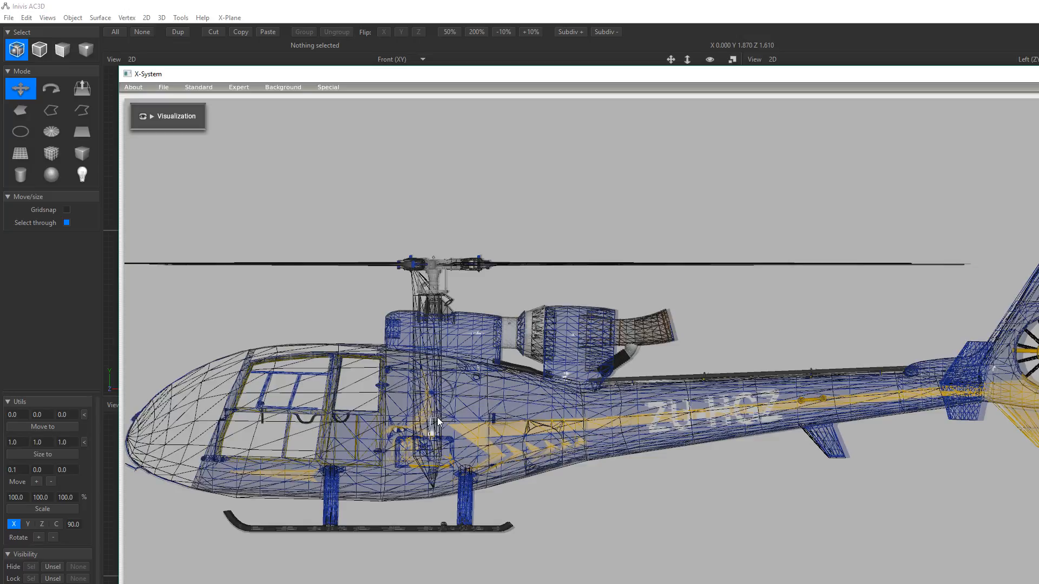
- Review the engine specifications for description, location, propeller geometry, spool-up and transmission, and return to the helicopter model
click(200, 87)
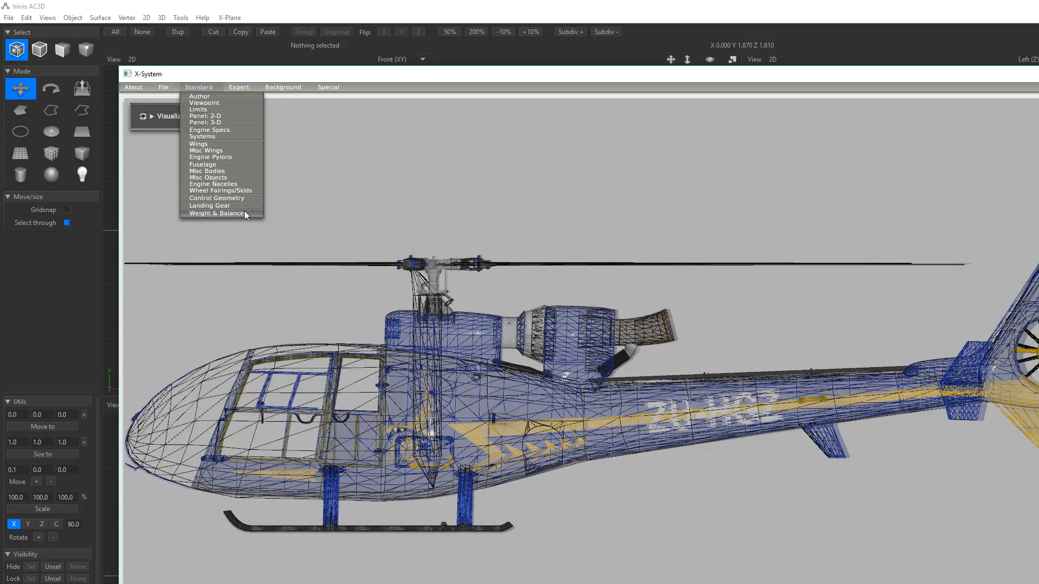
click(232, 130)
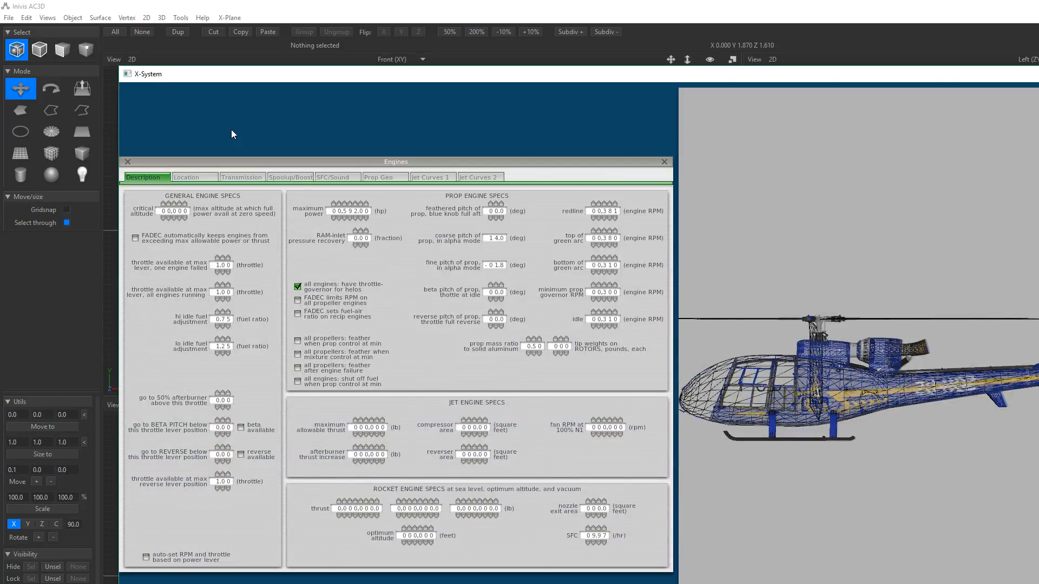
click(204, 177)
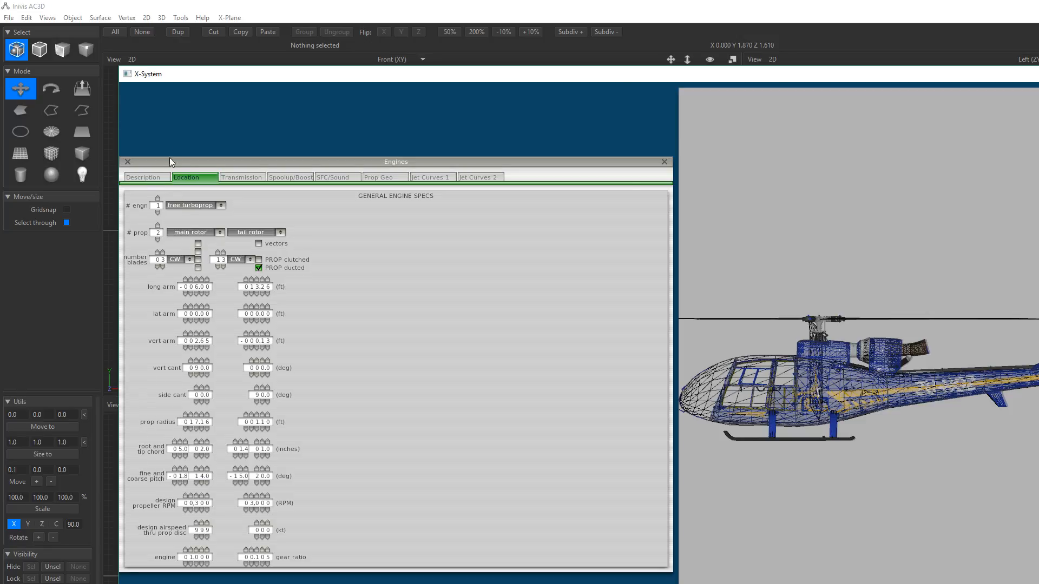
click(146, 177)
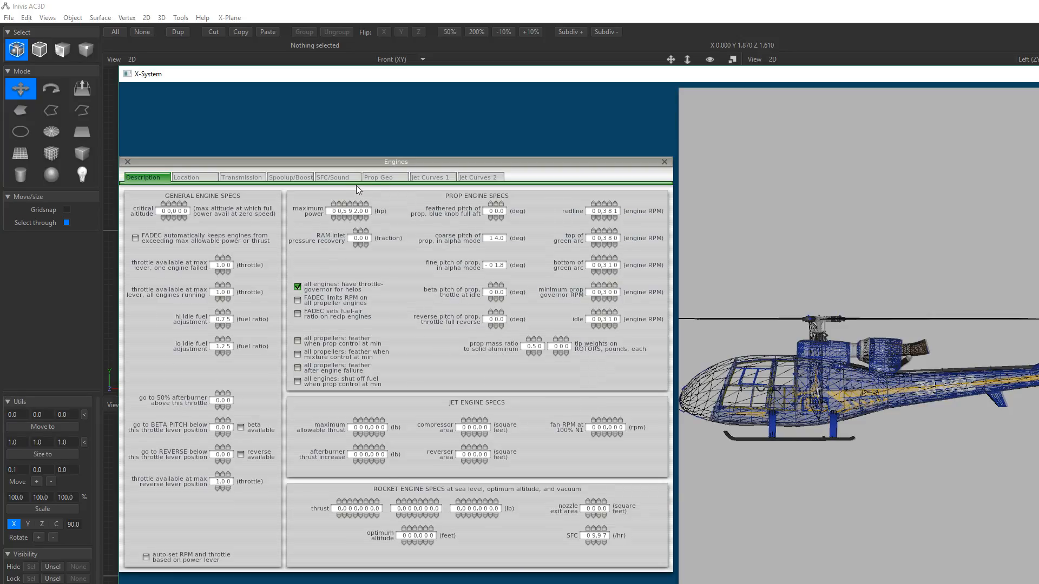
click(378, 177)
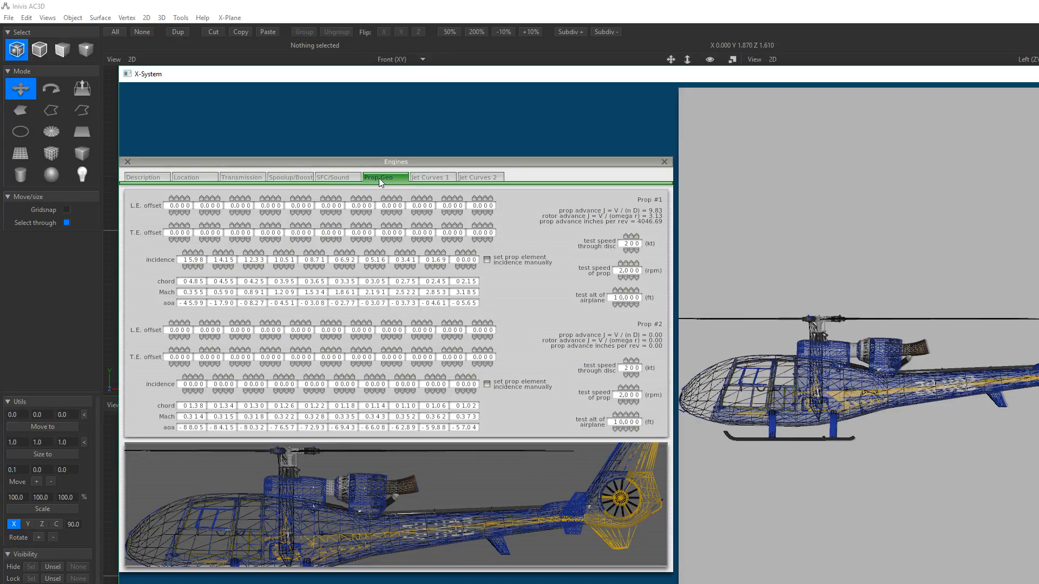
click(342, 177)
click(304, 178)
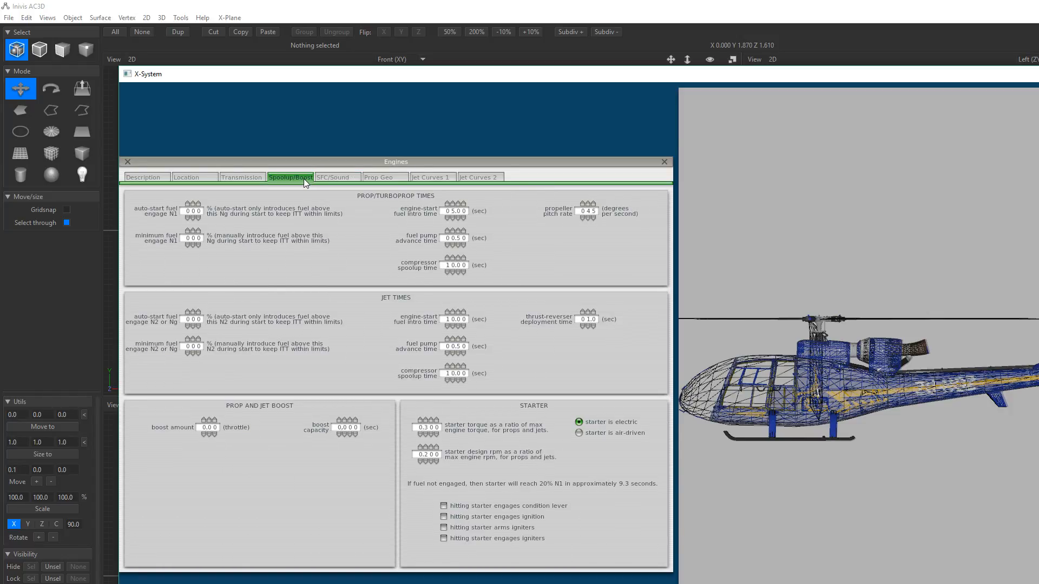
click(249, 179)
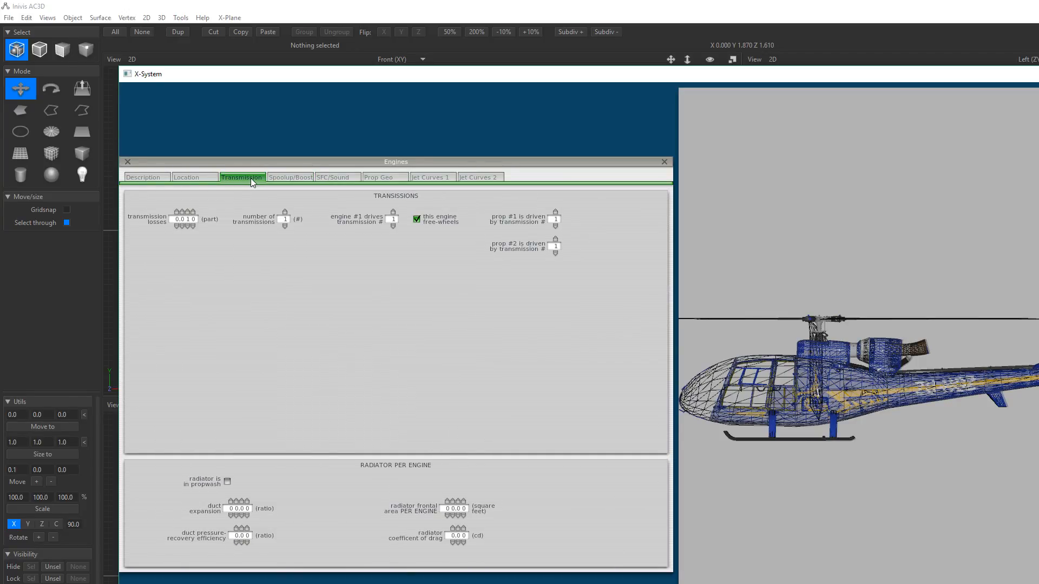
click(201, 179)
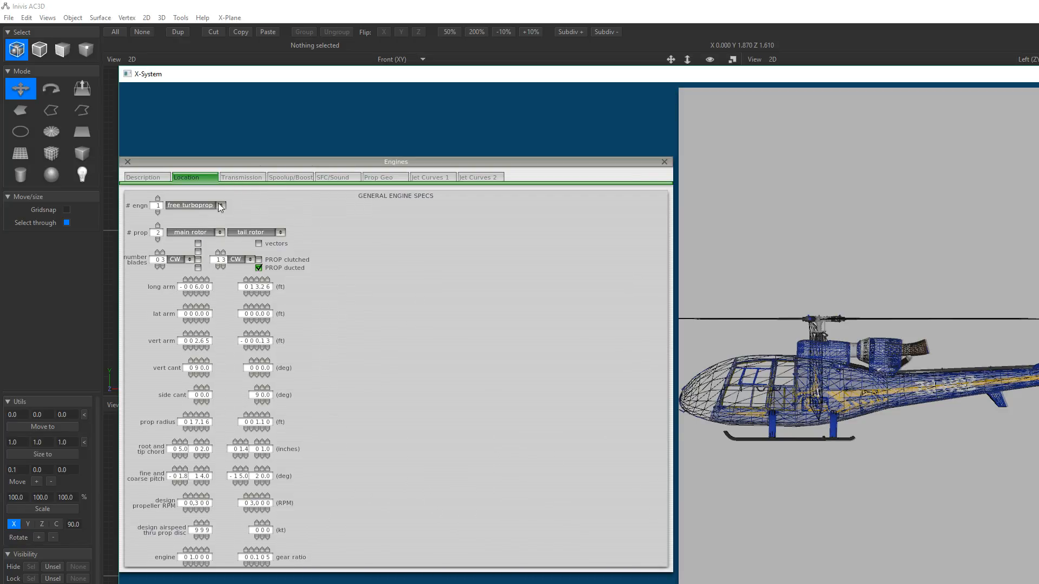
click(245, 176)
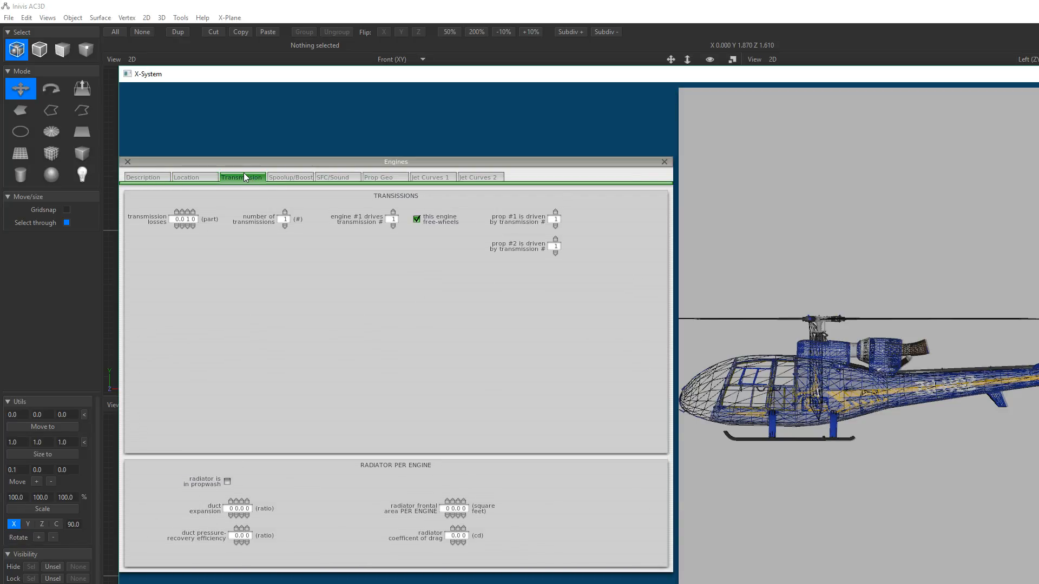
click(127, 162)
- Check the helicopter's center of gravity and weight settings, and return to the helicopter model
click(198, 87)
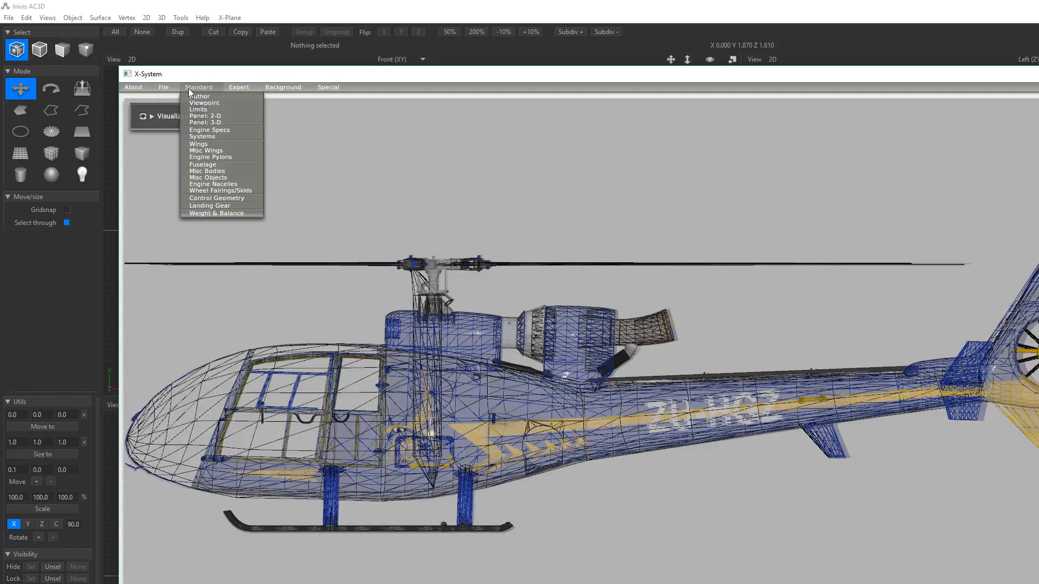
click(223, 212)
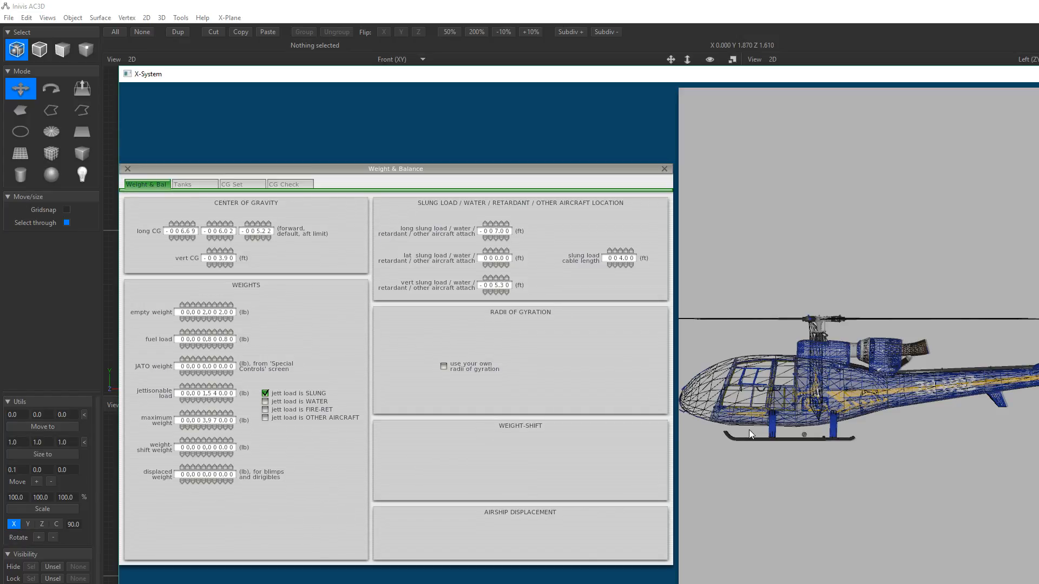
click(664, 168)
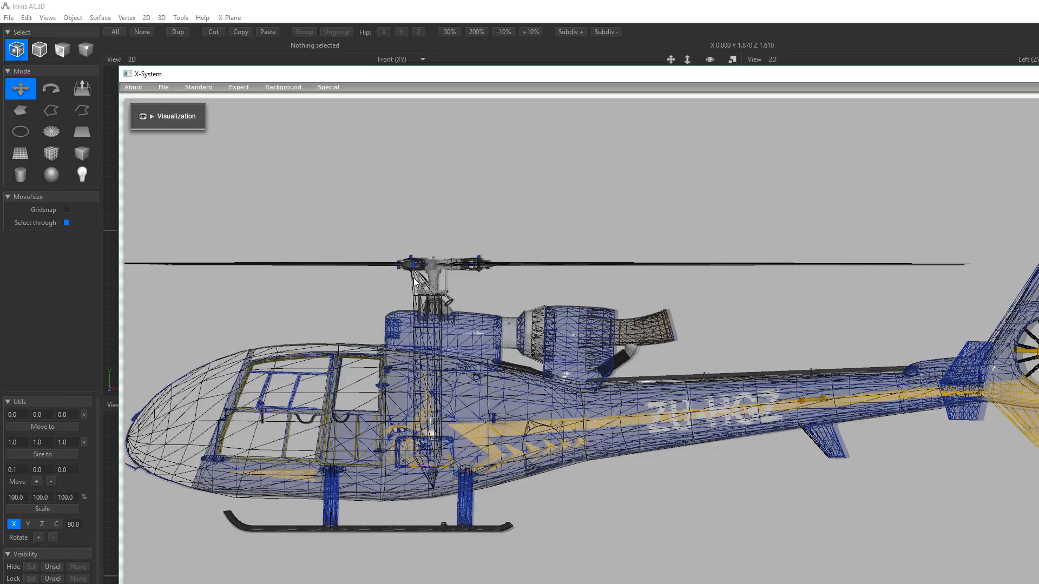
- Set the position of Nacelle 1's last cross-section to 6.000, check its top and side outlines, and return to the helicopter model
click(237, 88)
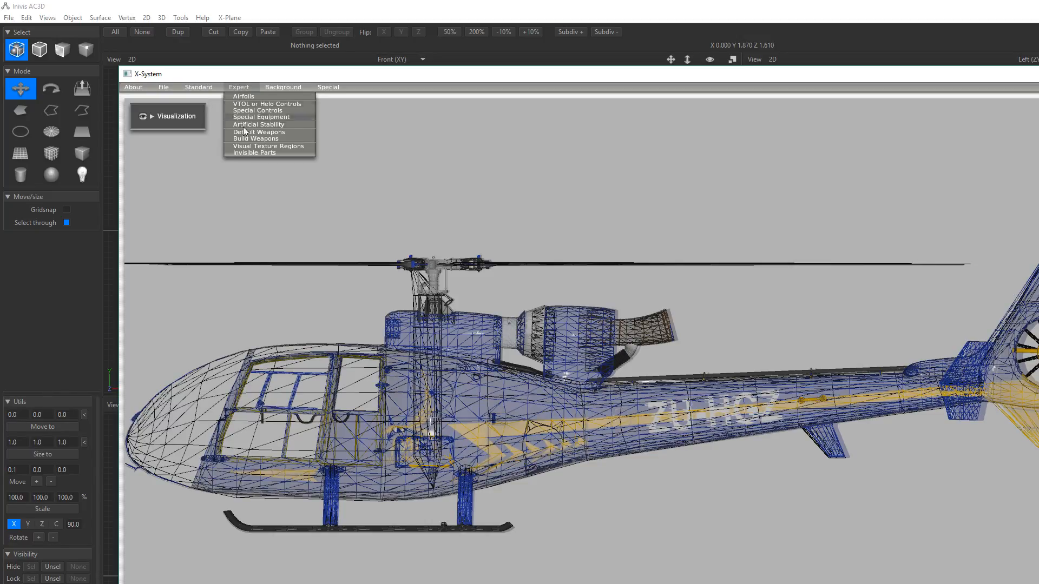
click(198, 87)
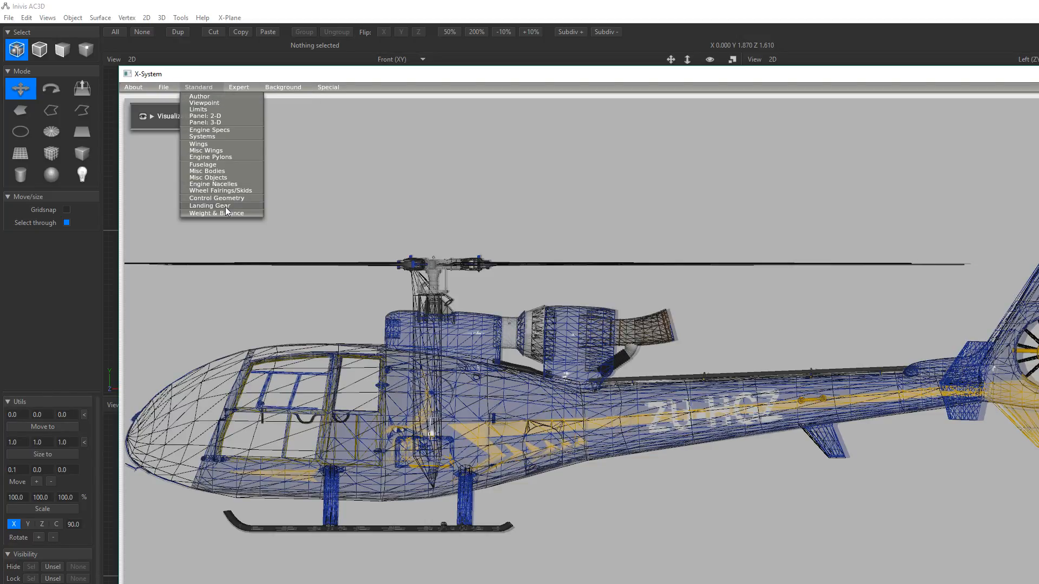
click(229, 184)
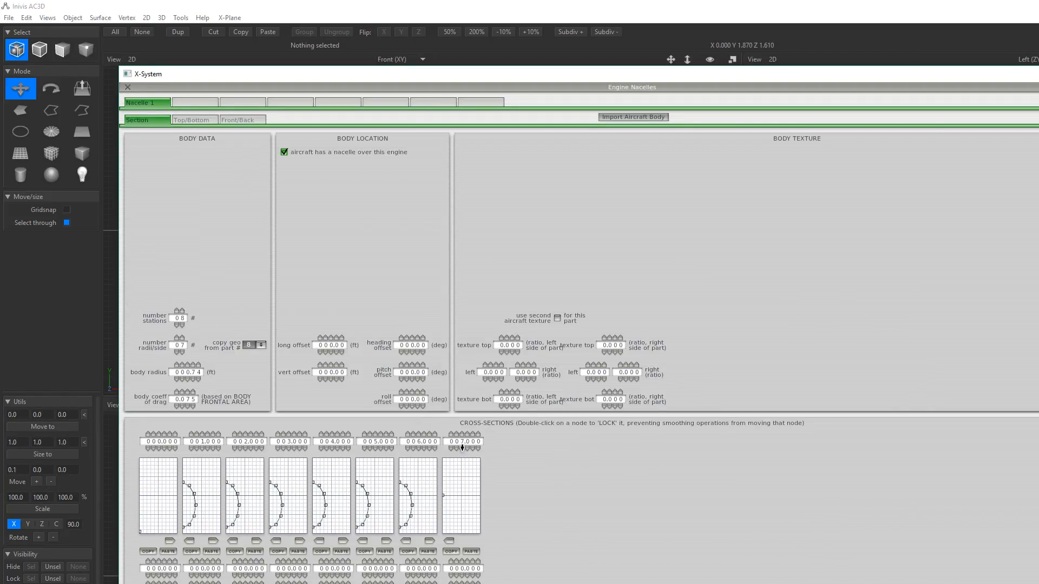
click(196, 121)
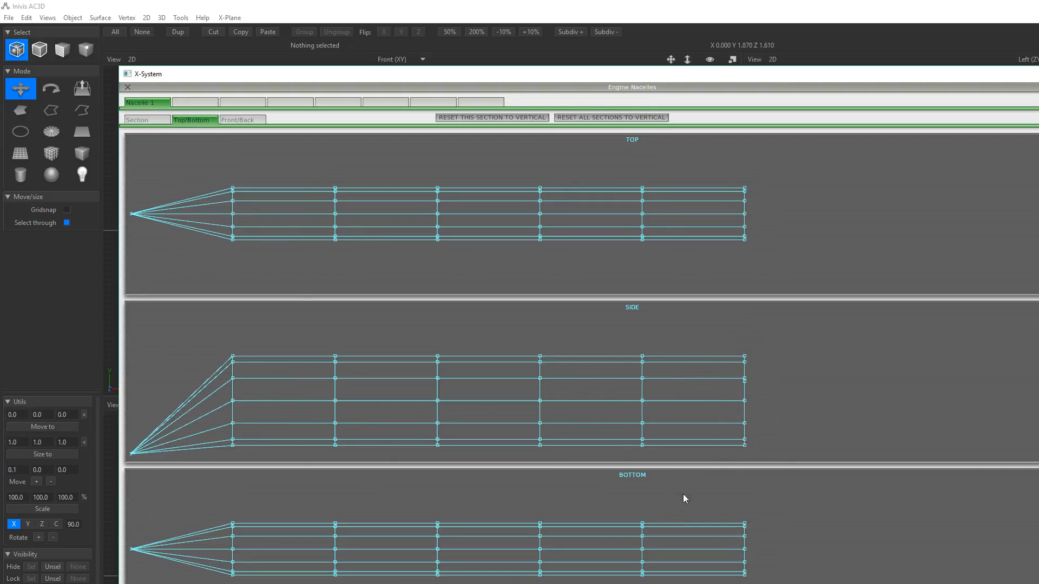
click(128, 88)
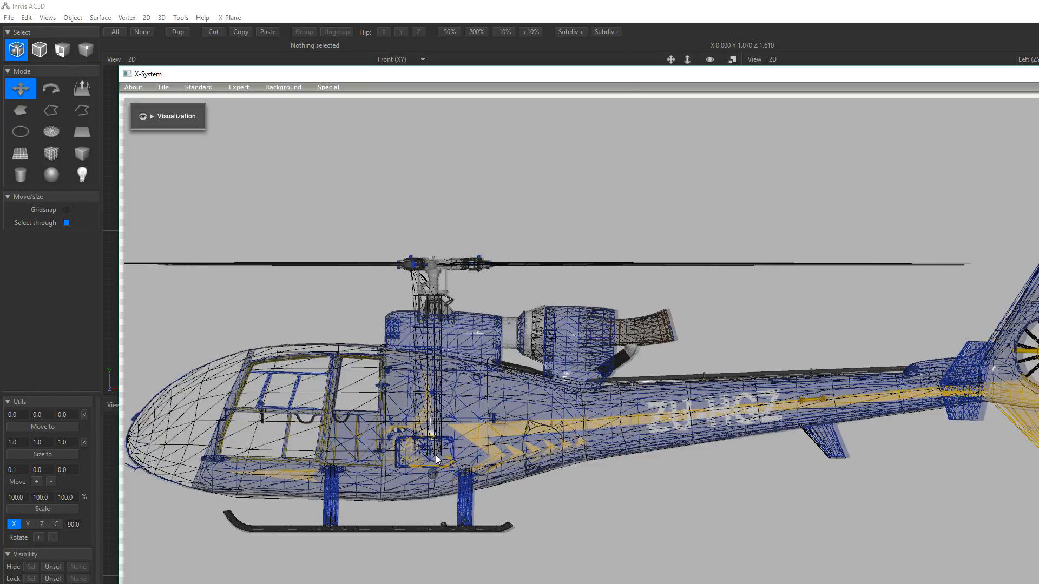
- Set the pitch offset of Nacelle 1 to 90 degrees and return to the helicopter model
click(198, 88)
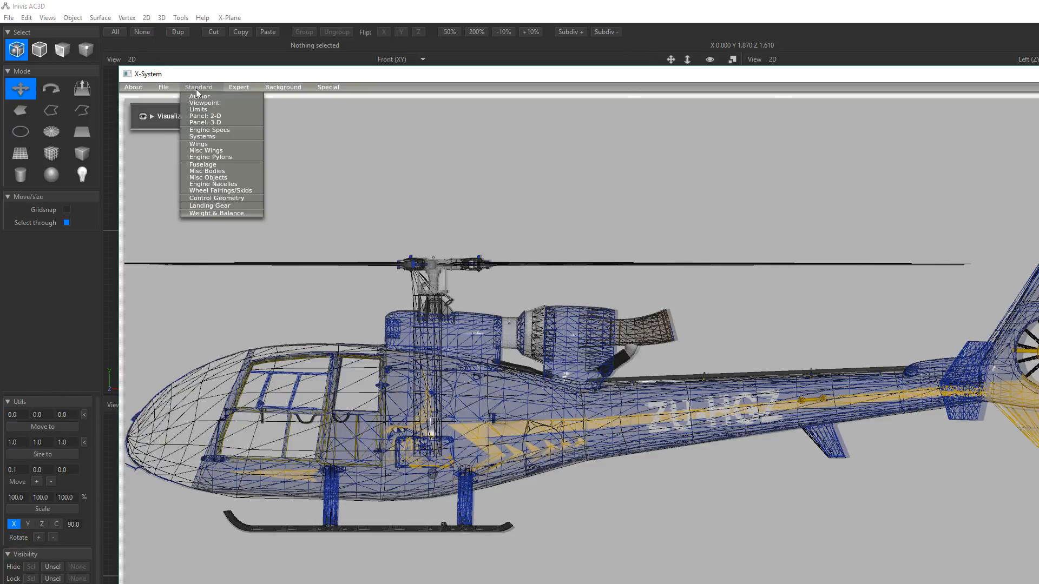
click(235, 186)
click(154, 120)
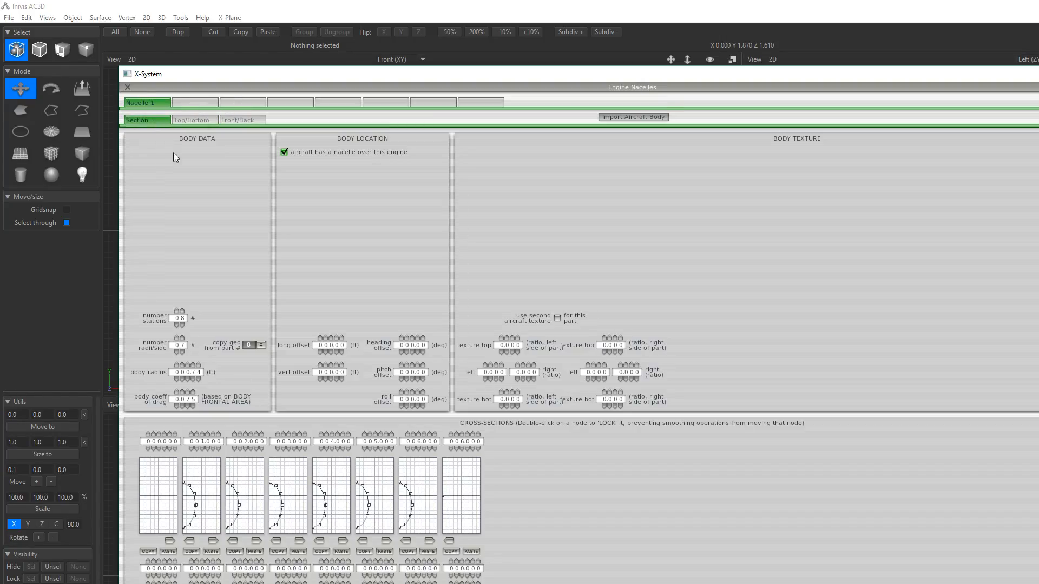
click(412, 377)
text(90)
click(128, 87)
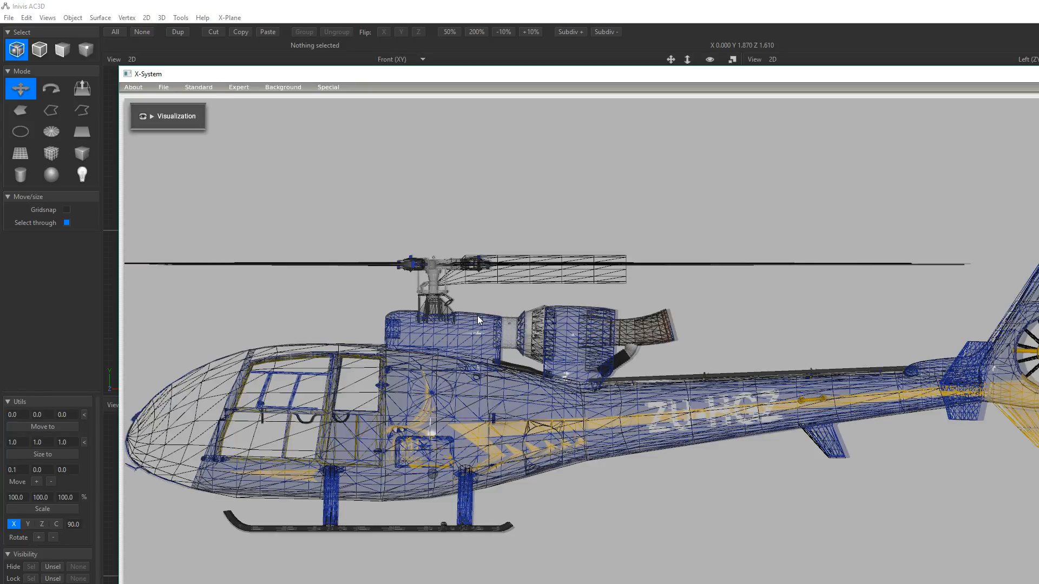
- Examine the nacelle's position and length up close against the engine in the 3D object and background image
scroll(477, 320, up, 5)
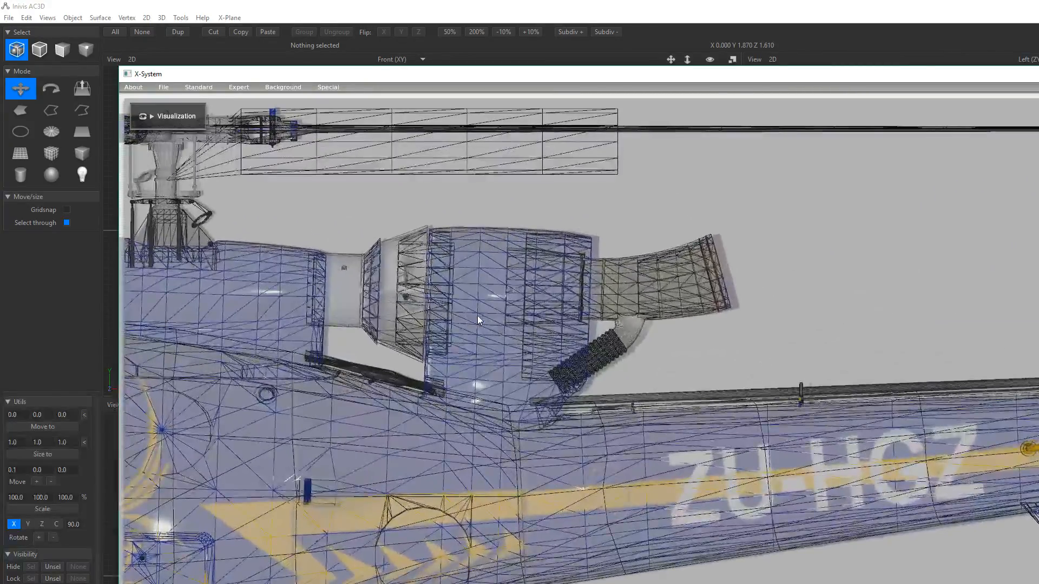
key(Right)
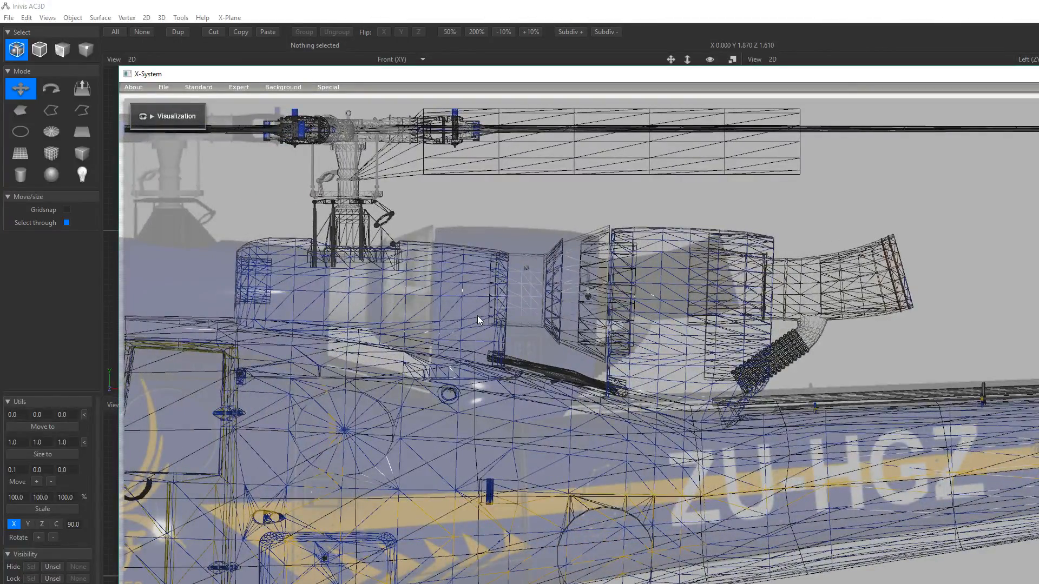
key(Left)
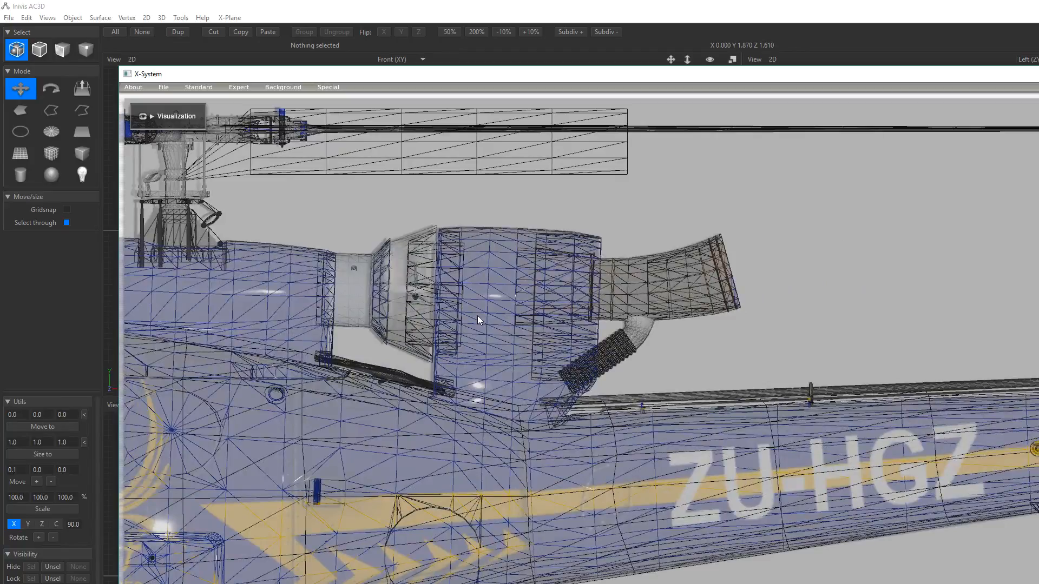
key(Left)
key(Left)
key(Left)
key(Right)
key(Right)
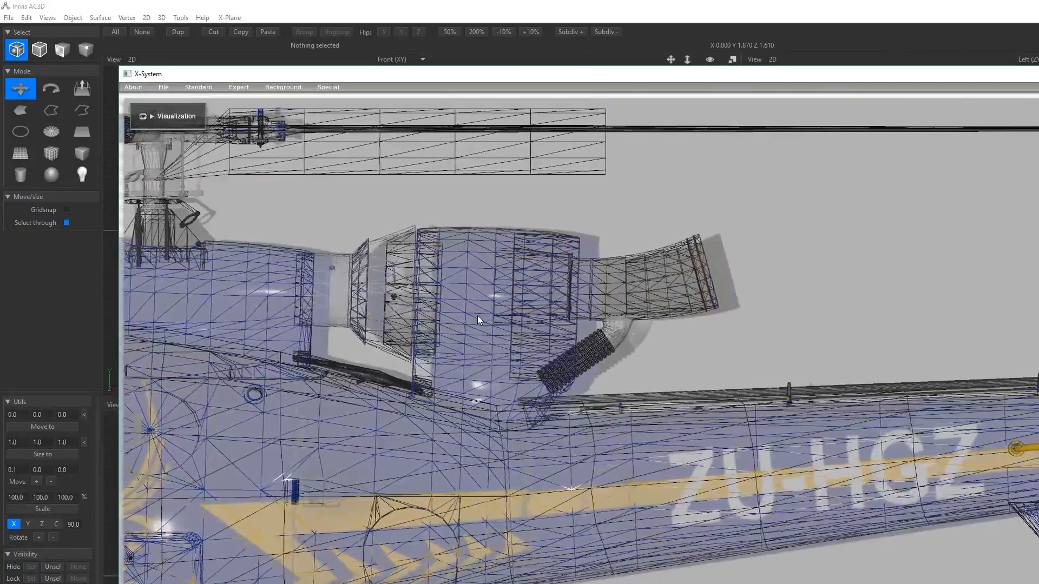
key(Right)
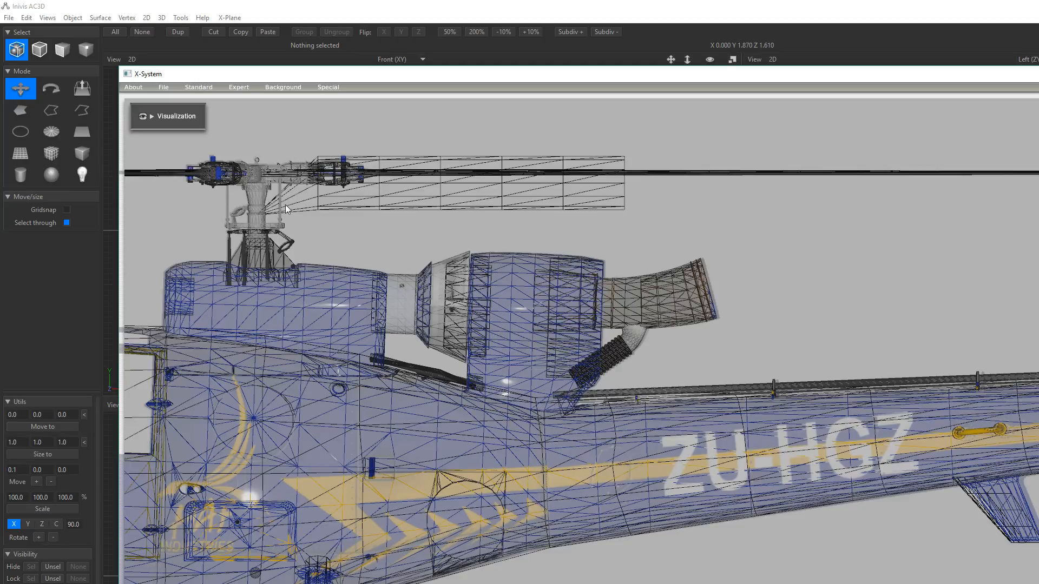
click(199, 87)
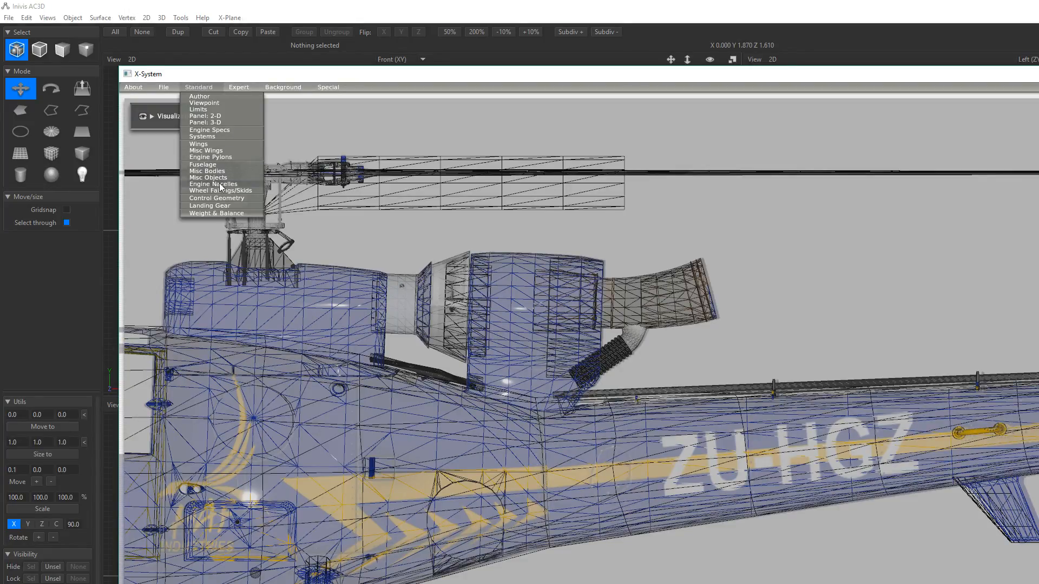
click(255, 283)
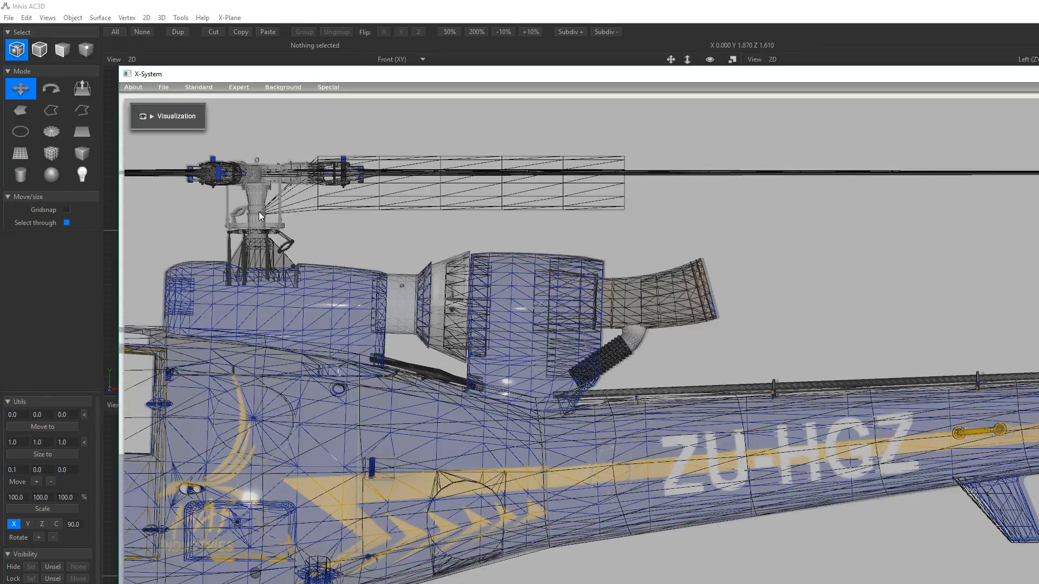
click(200, 87)
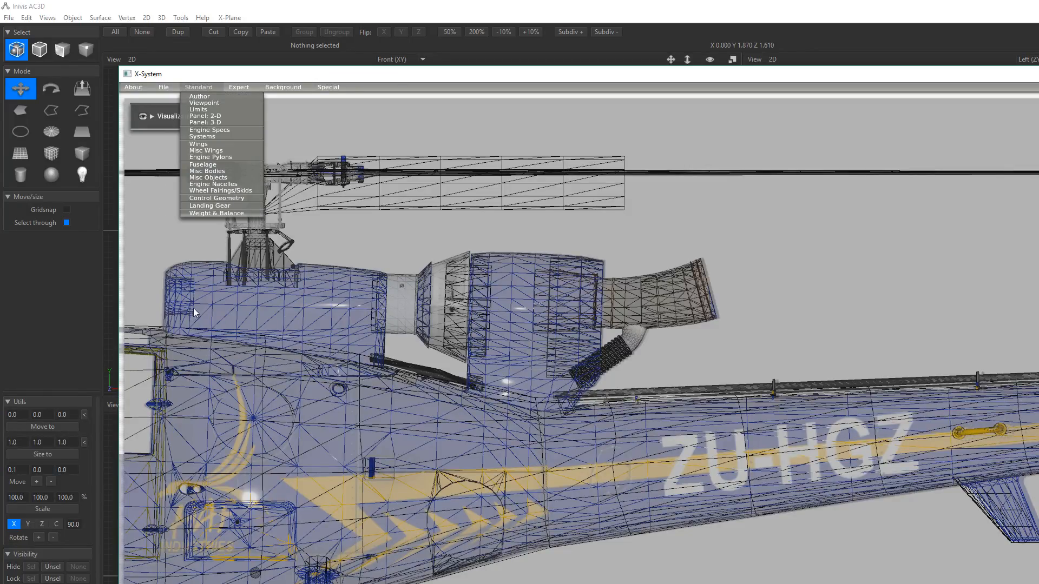
click(194, 285)
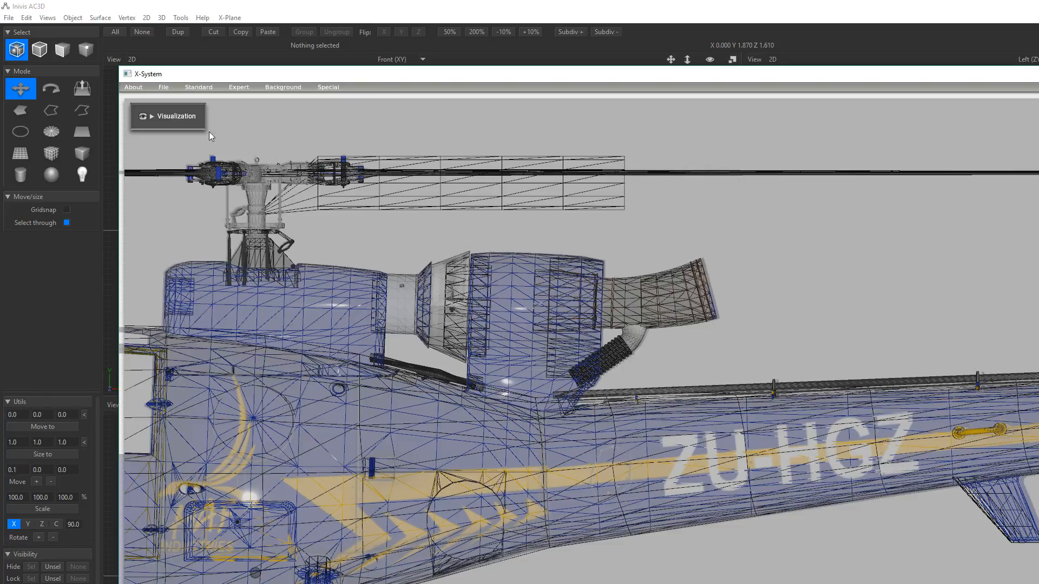
- Give Nacelle 1 nine stations, with the first three cross-sections at -1.000, -1.000 and -1.250 and a reduced profile on the third
click(199, 88)
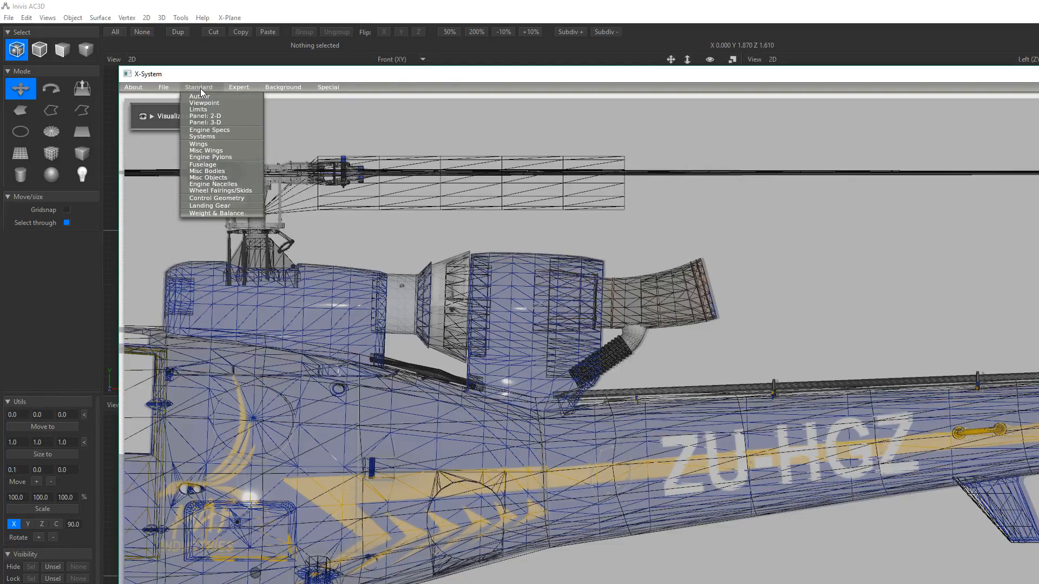
click(214, 185)
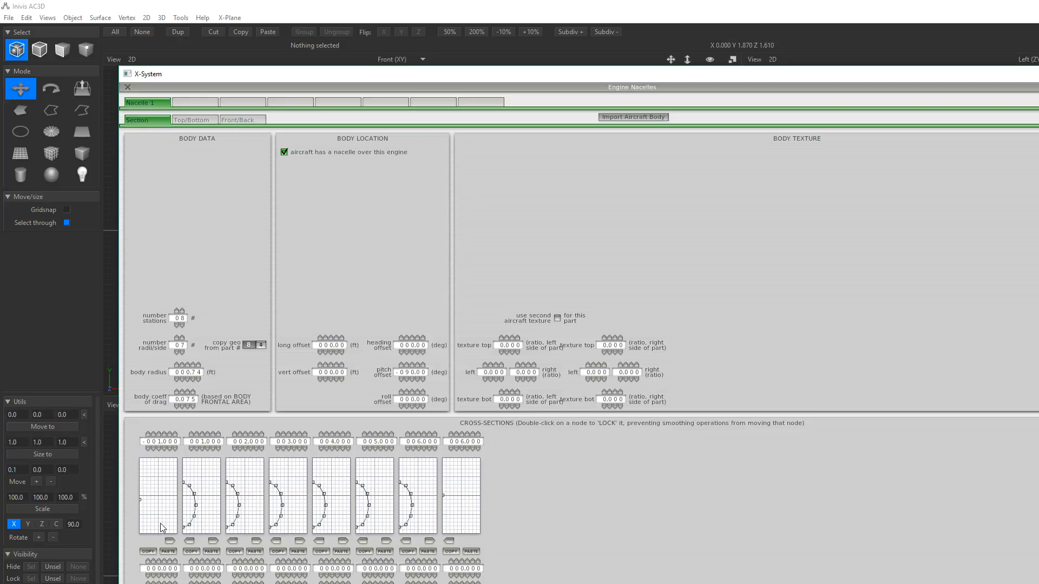
click(200, 448)
click(201, 448)
click(213, 449)
drag(185, 486, 187, 516)
click(214, 540)
click(194, 583)
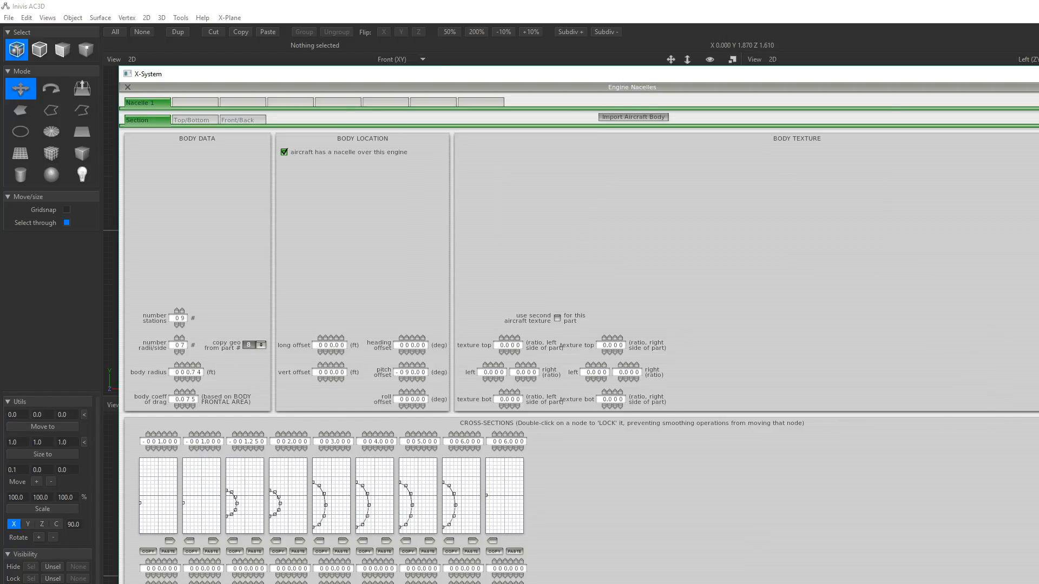
- Copy the third cross-section's profile to the second and set the fourth cross-section's position to -1.250
click(232, 540)
click(293, 442)
text(25)
- Enlarge the fourth cross-section's profile and copy it to the fifth and sixth cross-sections
drag(271, 490, 269, 528)
click(299, 583)
click(298, 541)
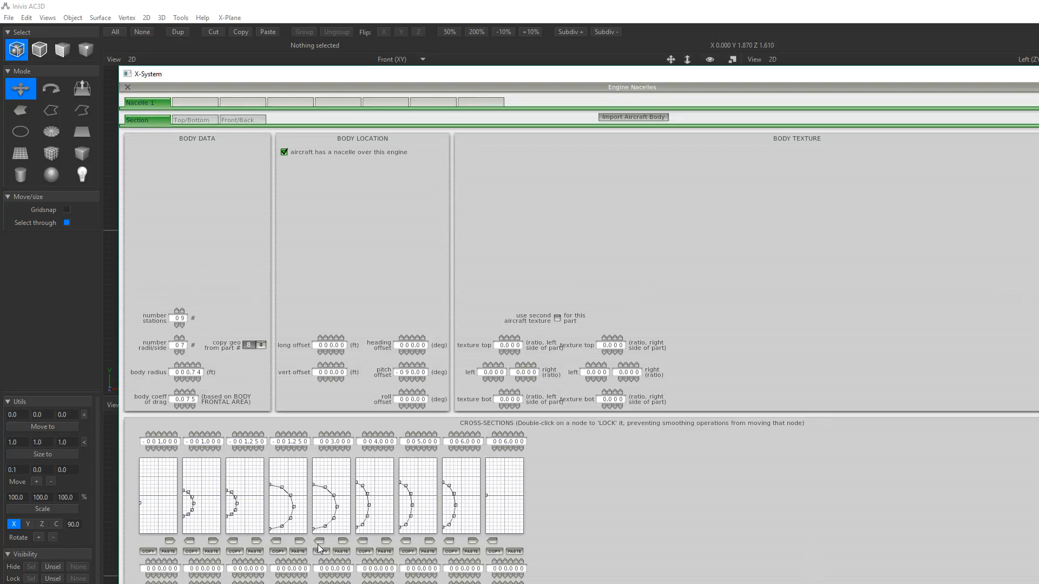
click(343, 542)
- Check Nacelle 1's top, side and front outlines, and return to the helicopter model
click(194, 119)
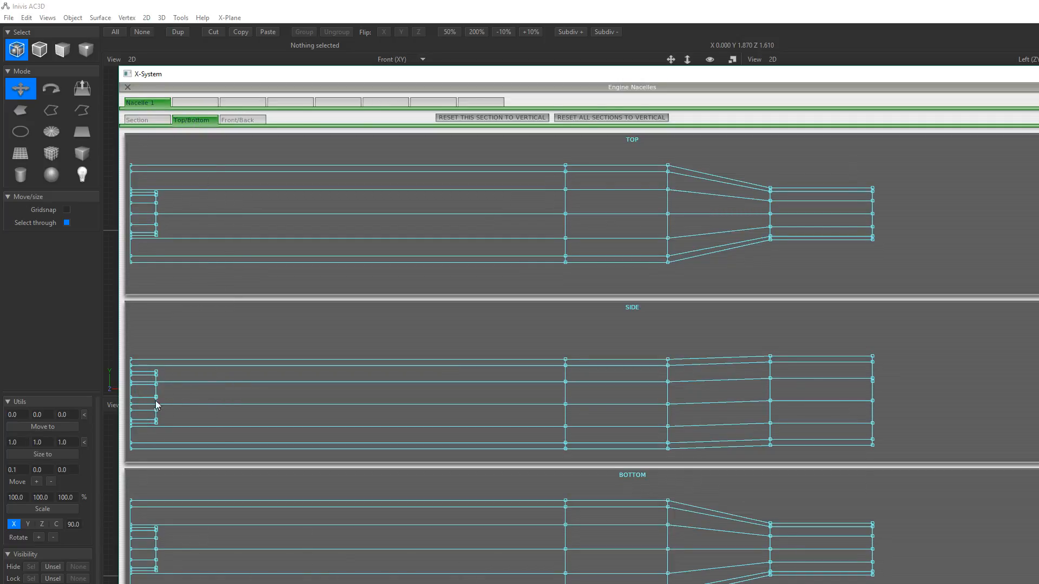
click(246, 119)
click(199, 120)
click(128, 86)
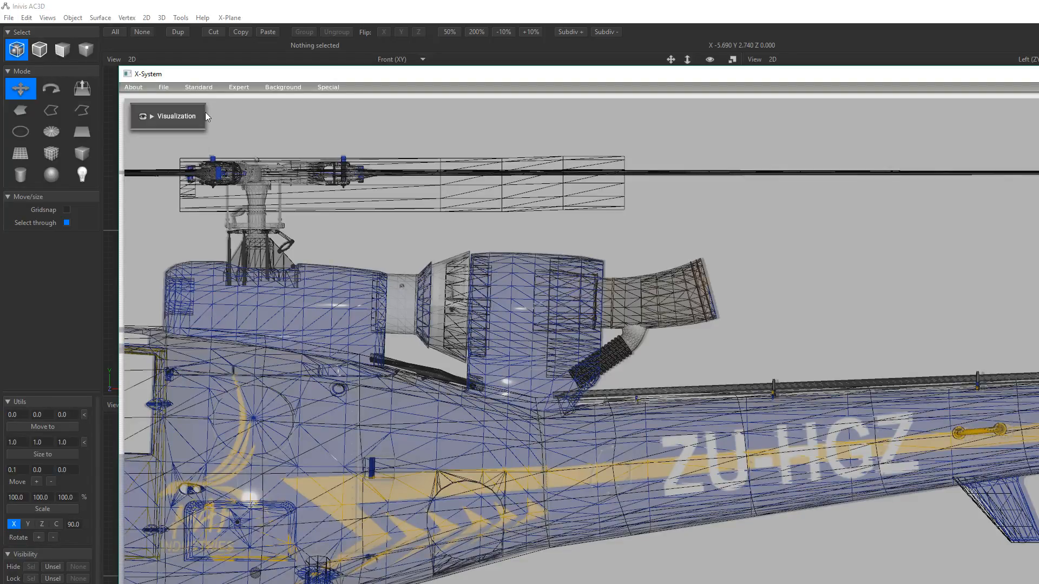
- Set the third and fourth cross-sections of Nacelle 1 to -1.500 and lower the nacelle's vertical offset
click(205, 88)
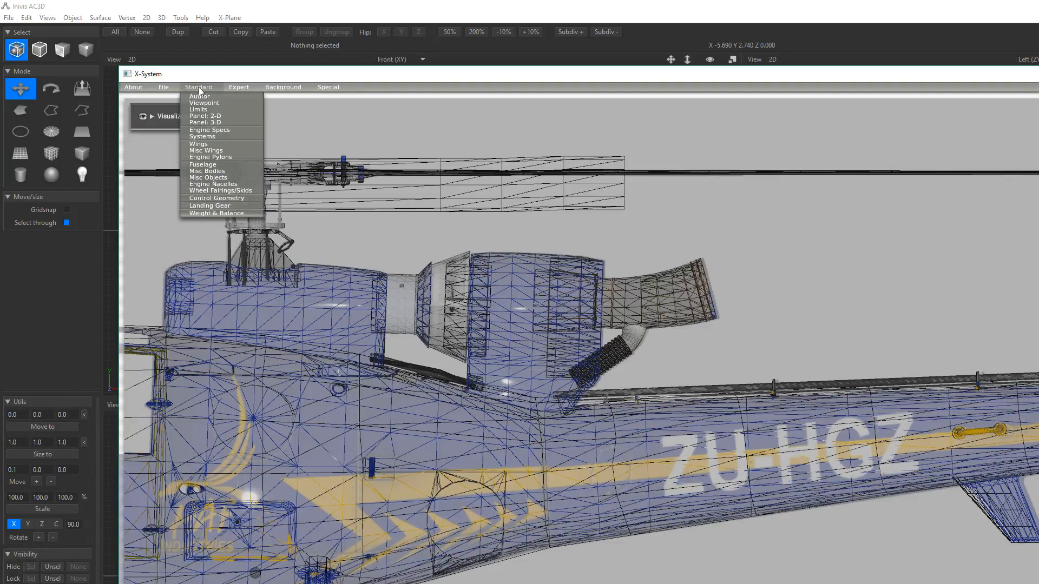
click(216, 184)
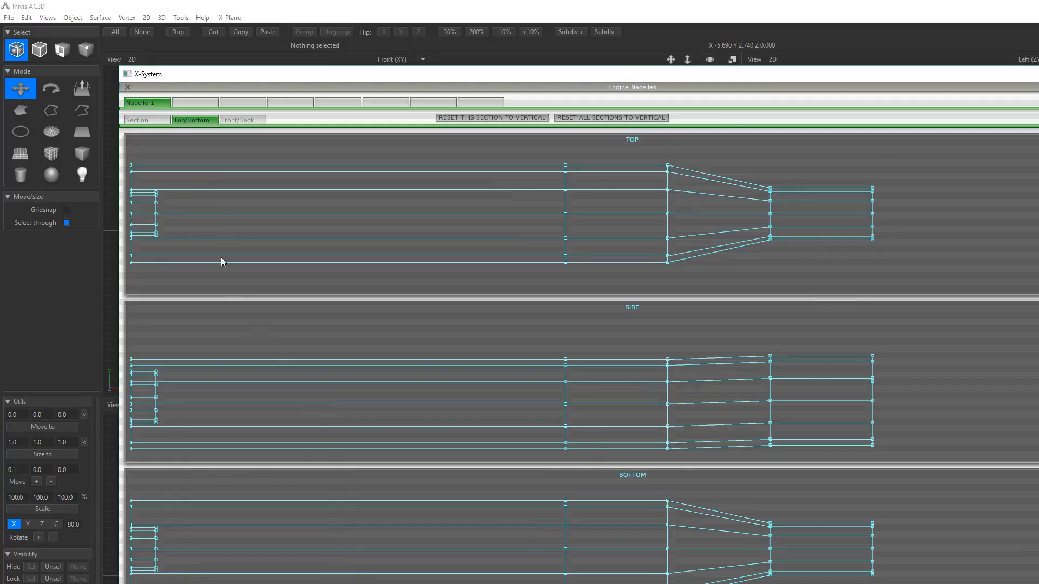
click(148, 120)
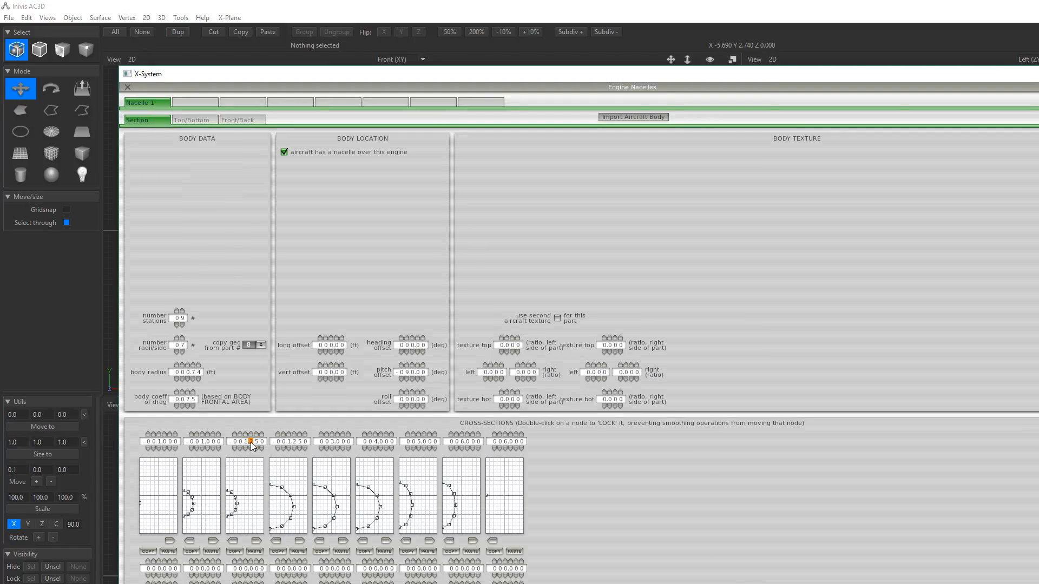
text(50)
click(329, 379)
click(127, 87)
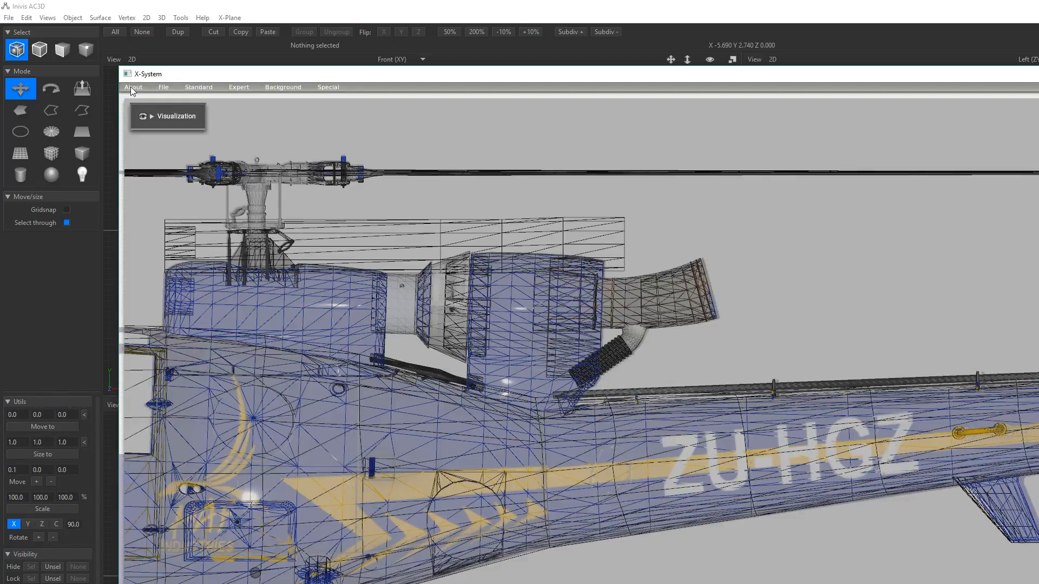
- Set the vertical offset of Nacelle 1 to -2.00 ft, check its outlines, and return to the helicopter model
click(203, 87)
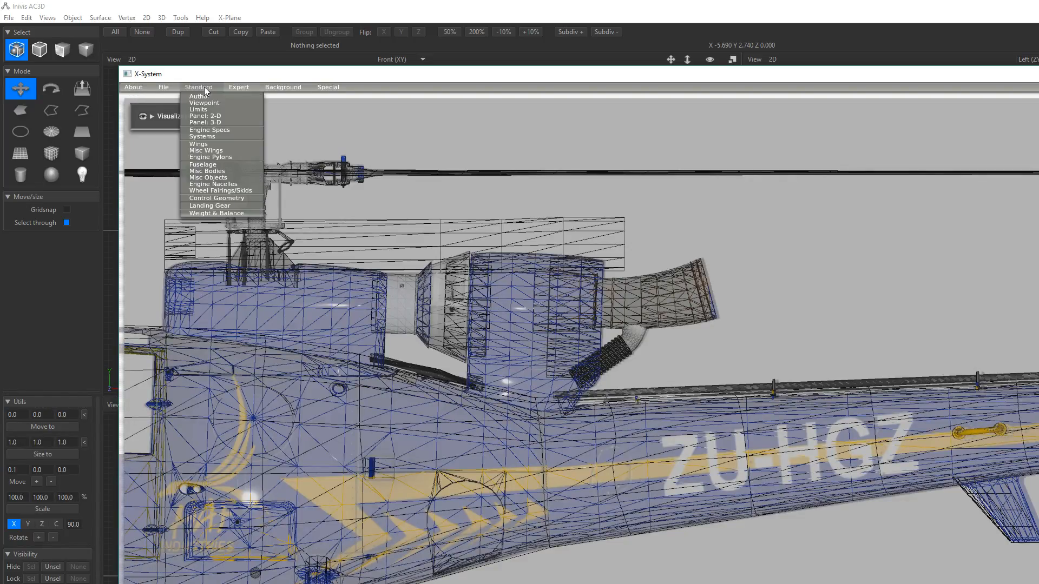
click(228, 181)
click(328, 380)
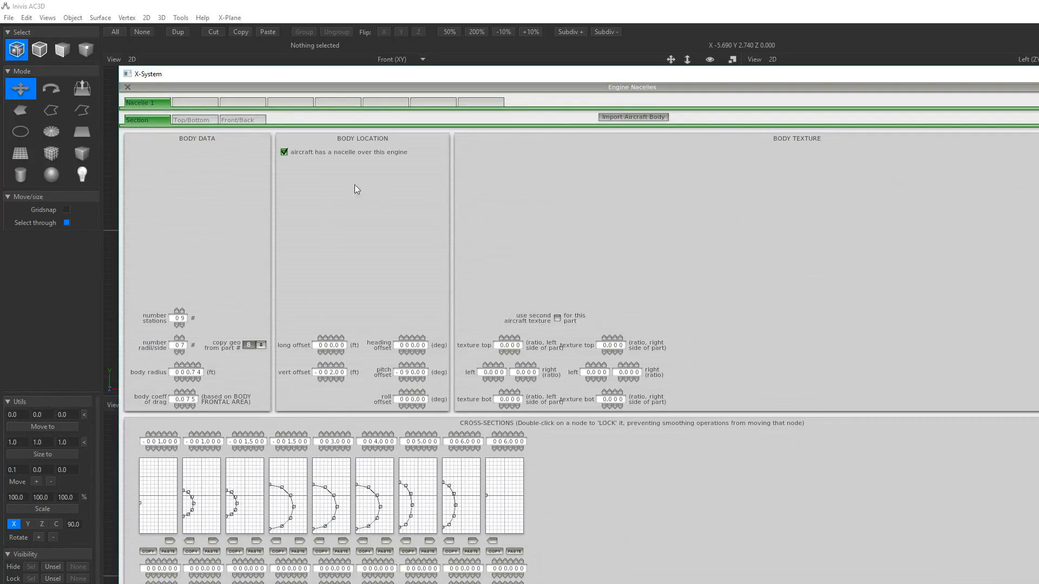
click(192, 122)
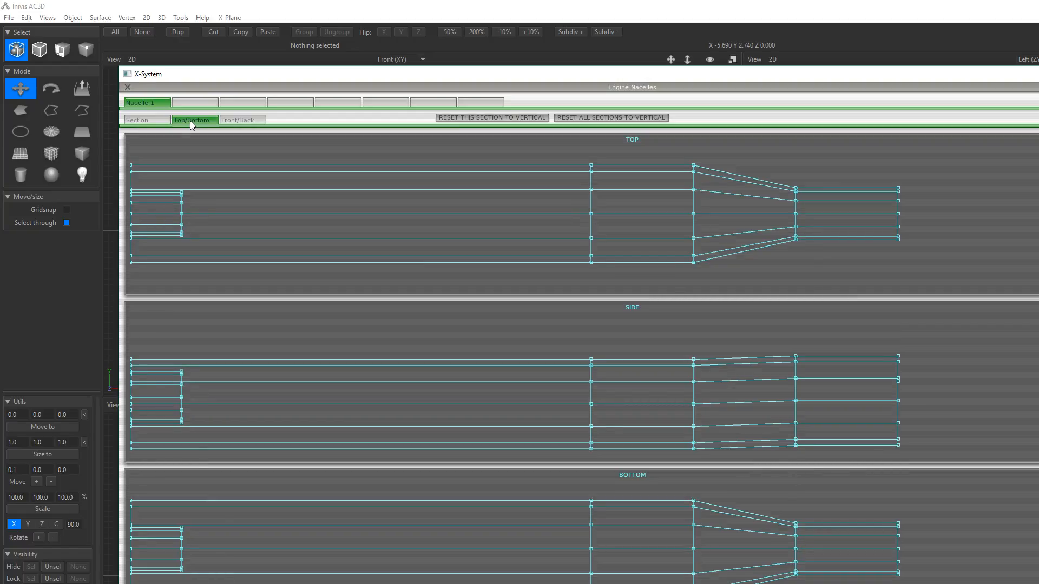
click(154, 117)
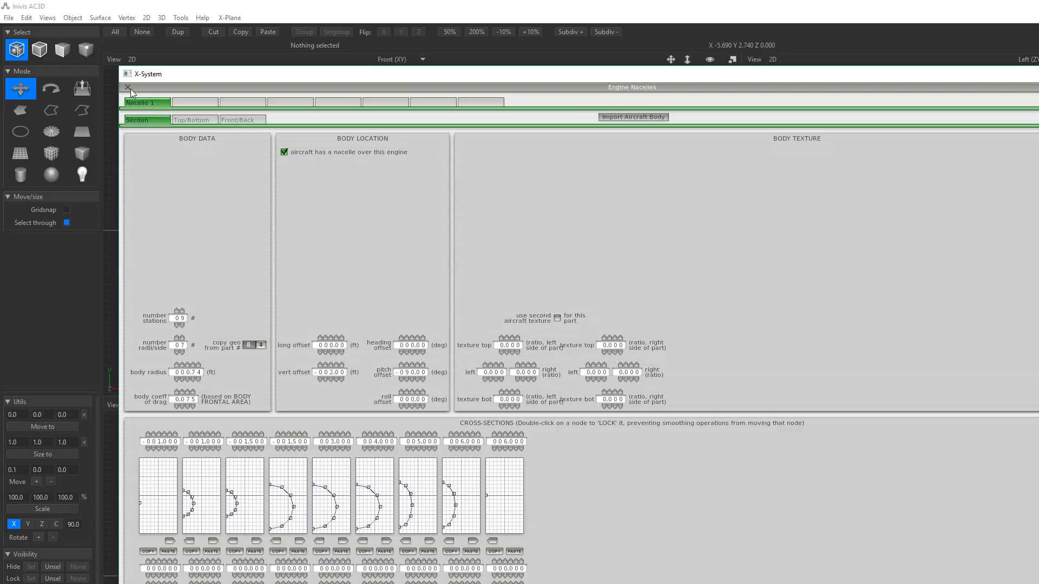
click(130, 88)
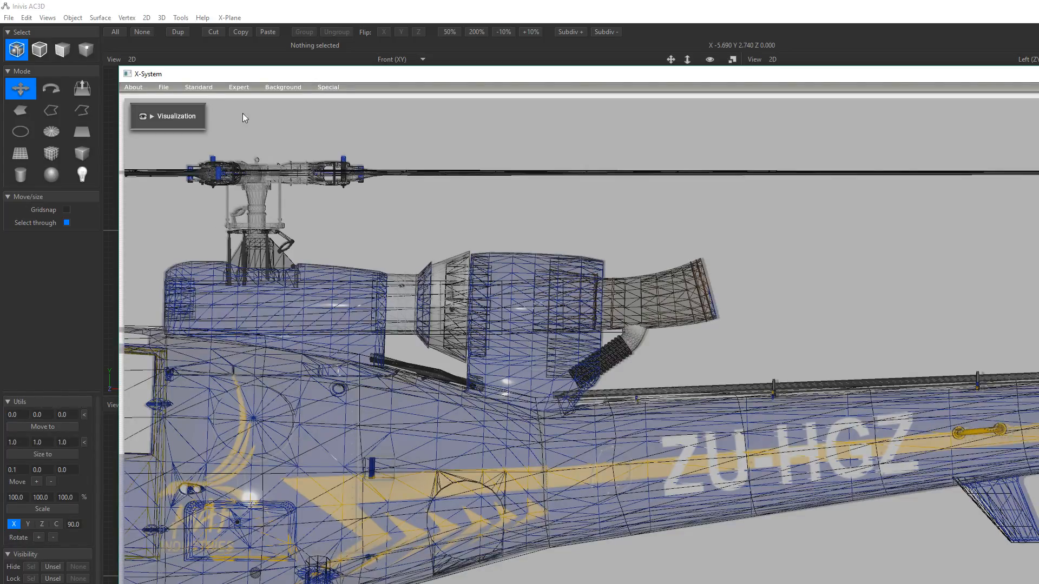
- Show the aircraft parts but not the object in Plane Maker, and close the part visibility settings
click(240, 88)
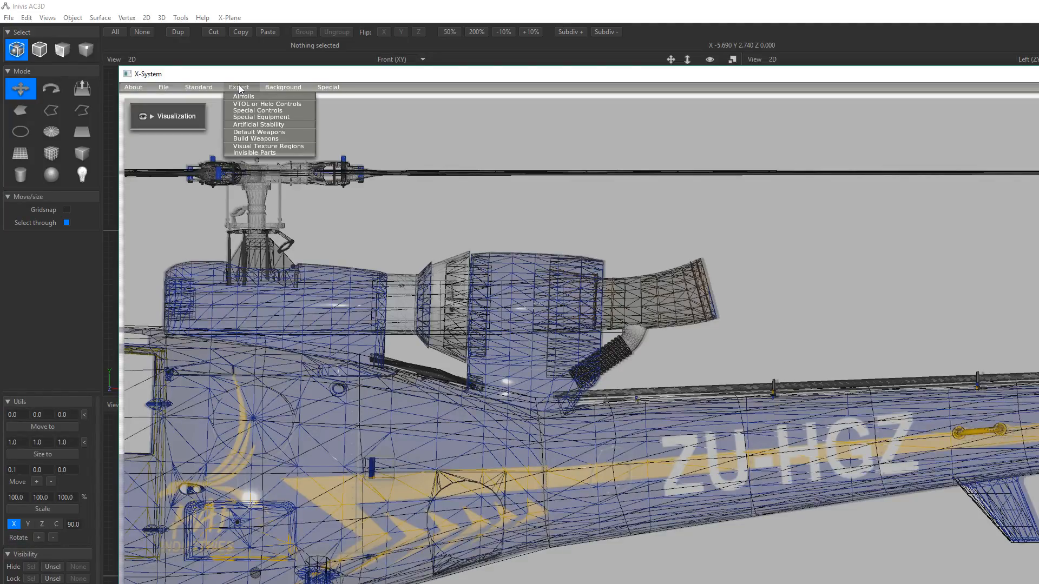
click(261, 153)
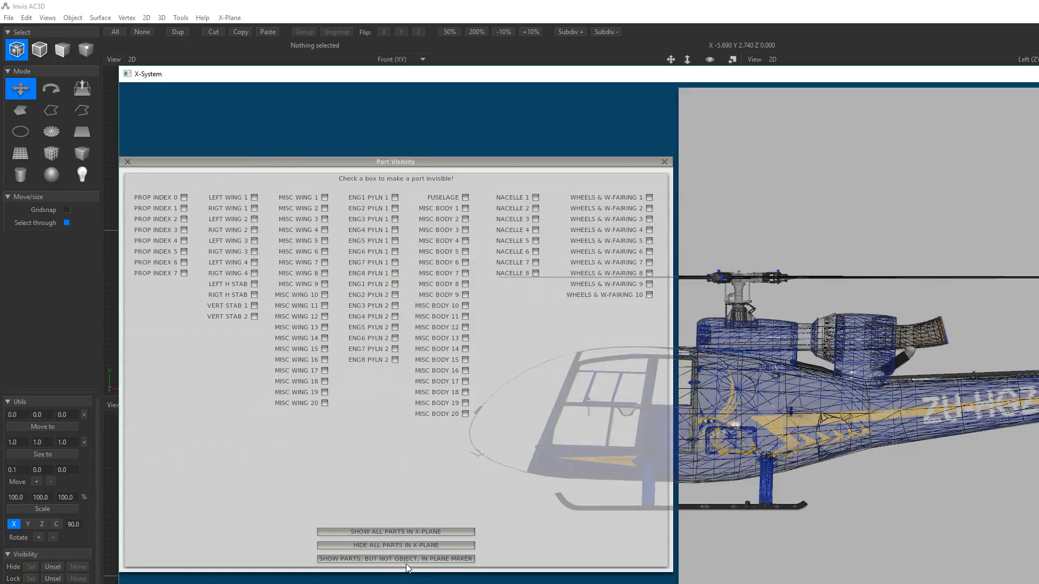
click(663, 161)
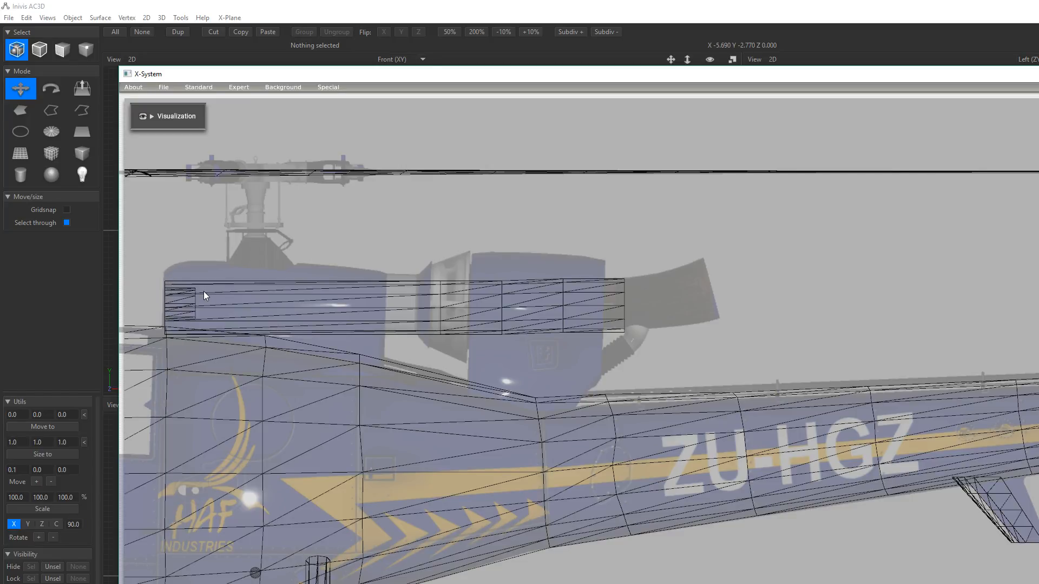
- Set the vertical offset of Nacelle 1 to -1.50 ft and return to the helicopter model
click(194, 86)
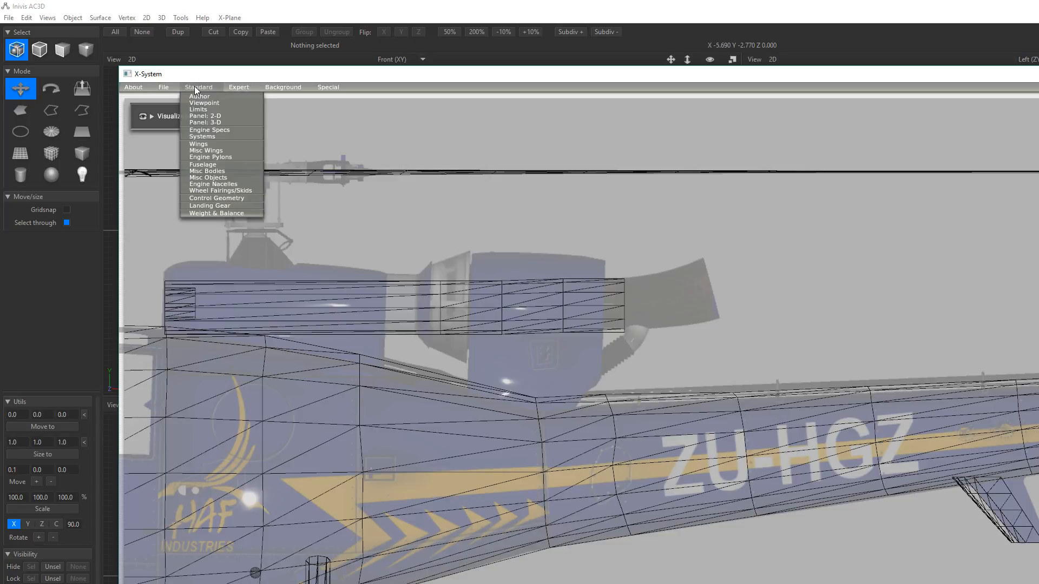
click(224, 184)
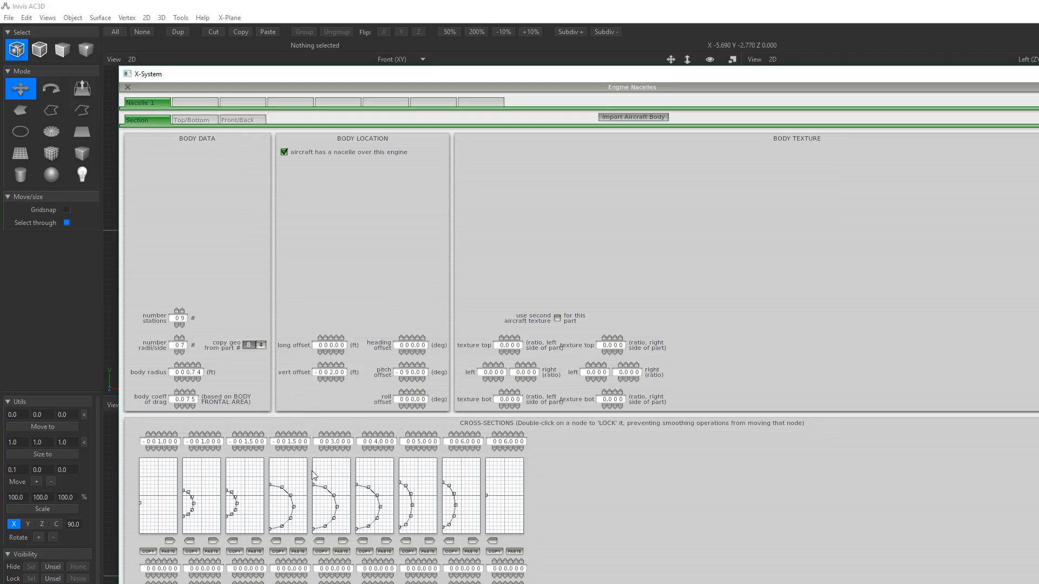
click(336, 365)
click(335, 365)
click(128, 87)
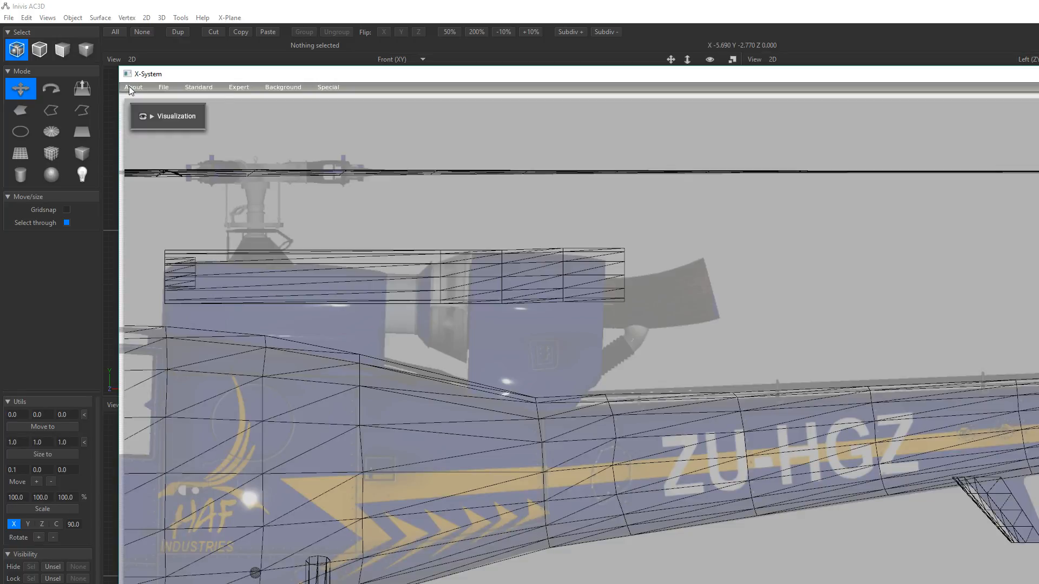
- Set the vertical offset of Nacelle 1 to -1.75 ft and return to the helicopter model
click(202, 88)
click(216, 188)
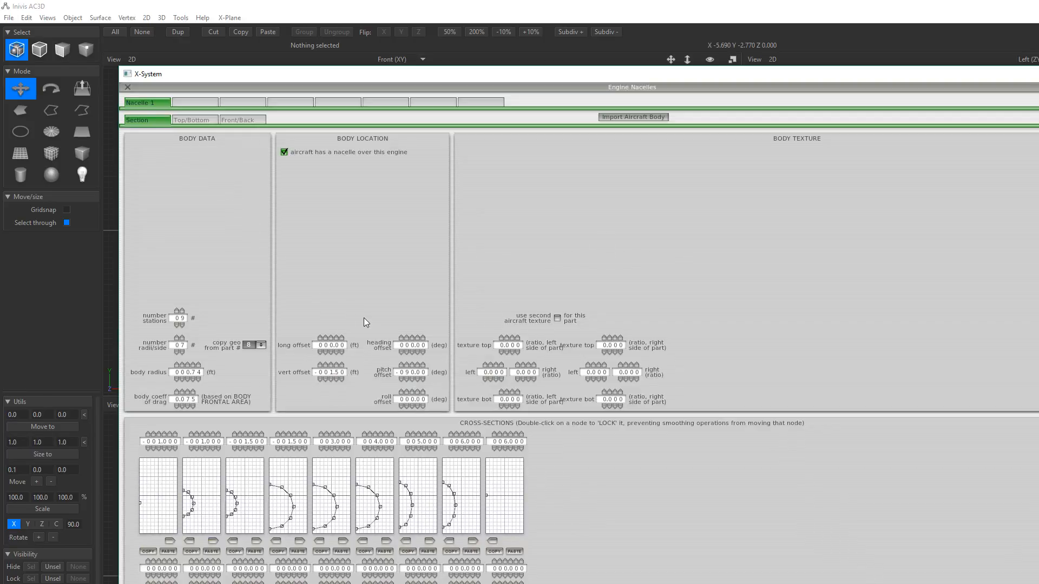
click(338, 376)
click(337, 375)
click(128, 87)
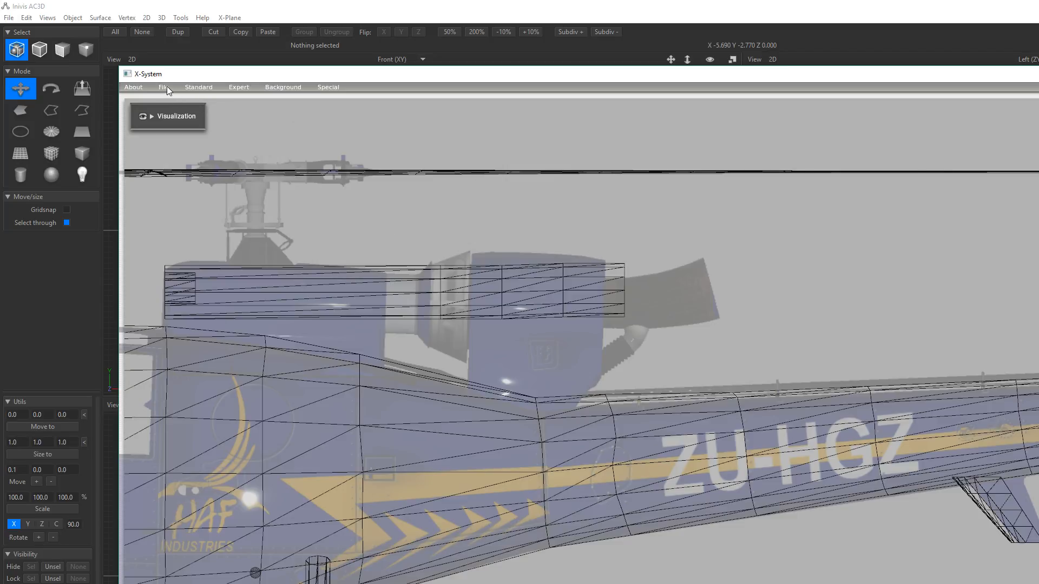
- Set the position of Nacelle 1's fifth cross-section to 1.500 and the sixth to 2.000
click(196, 87)
click(197, 87)
click(197, 87)
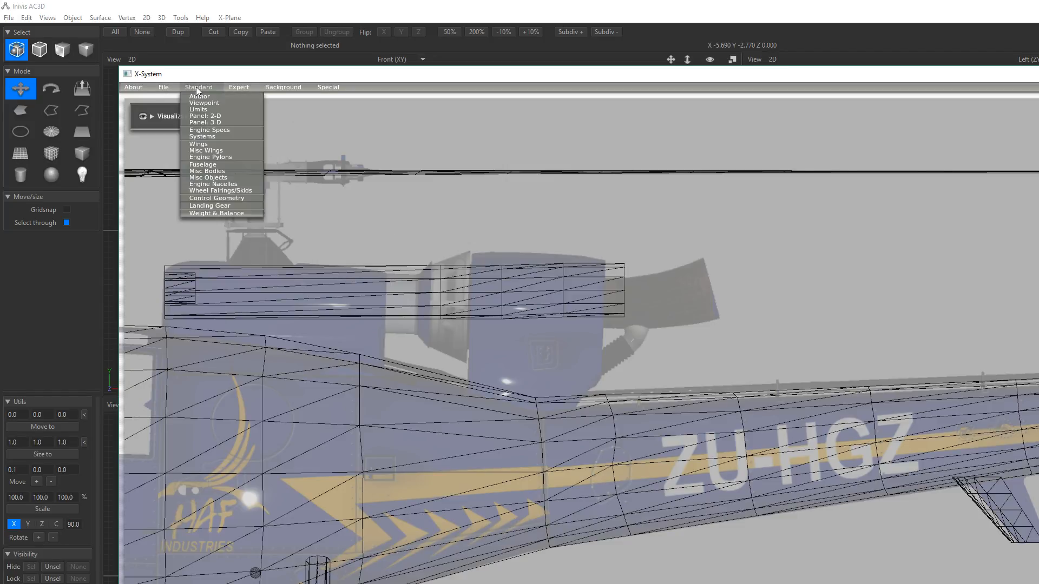
click(238, 185)
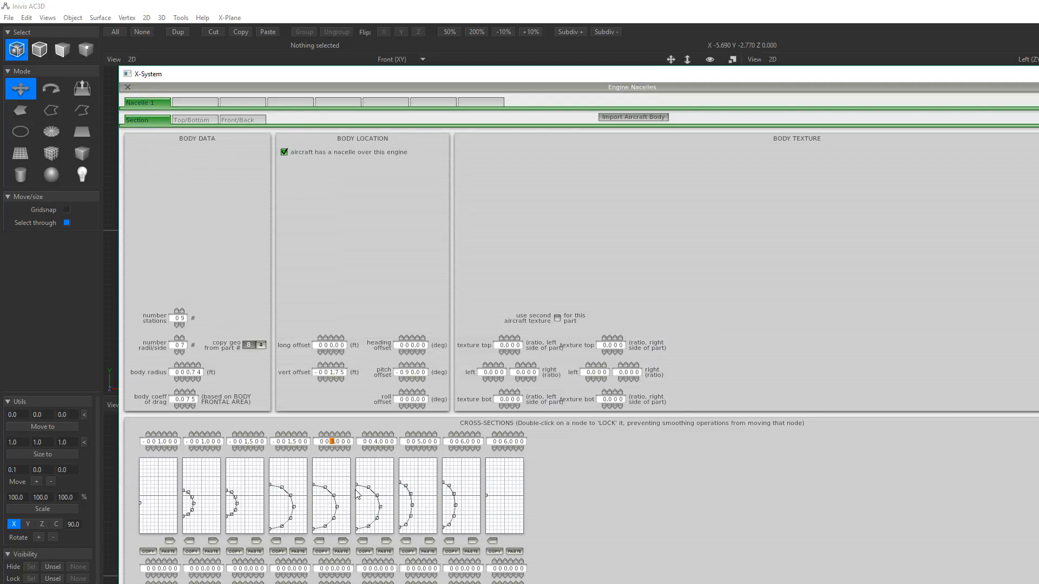
text(15)
click(377, 442)
text(2)
- Make the seventh and eighth cross-sections of Nacelle 1 smaller and lower the ninth cross-section's node
drag(400, 484, 404, 518)
click(431, 540)
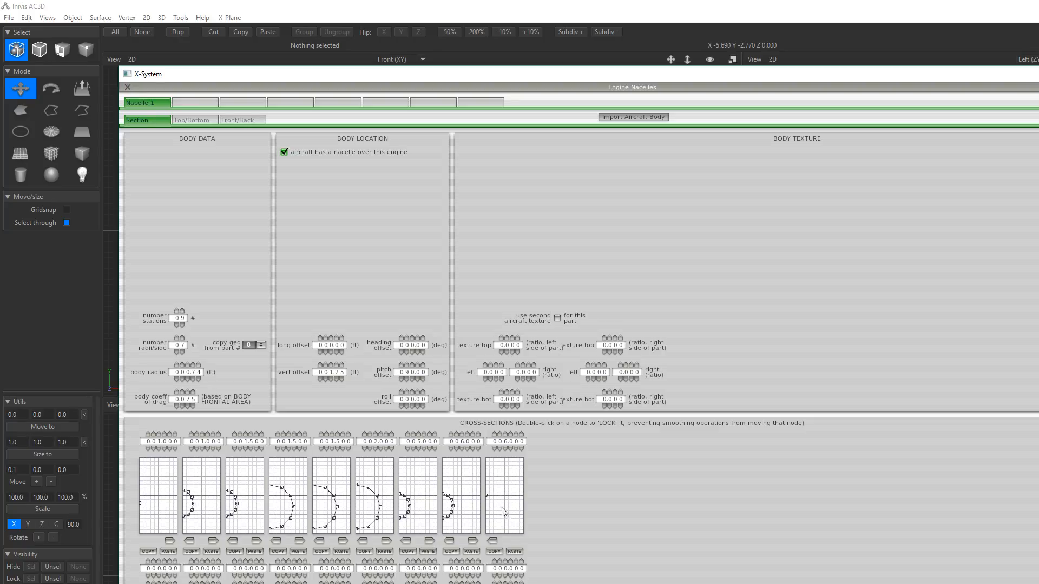
drag(485, 495, 487, 509)
- Set the seventh cross-section to 2.000 and the eighth and ninth to 1.500, then check the outlines and return to the helicopter model
drag(420, 442, 470, 490)
text(15)
click(506, 442)
text(15)
click(192, 121)
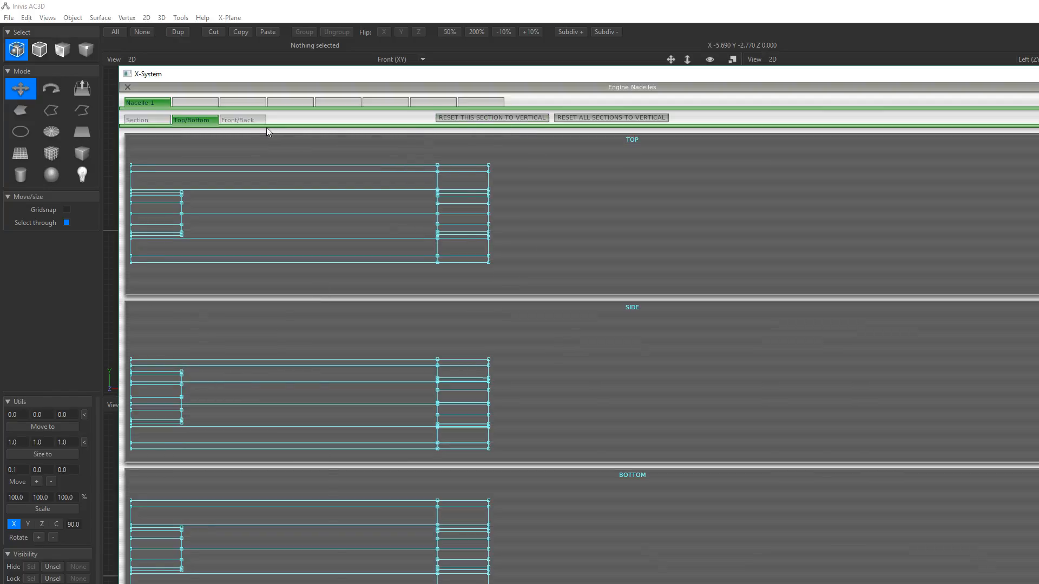
click(247, 120)
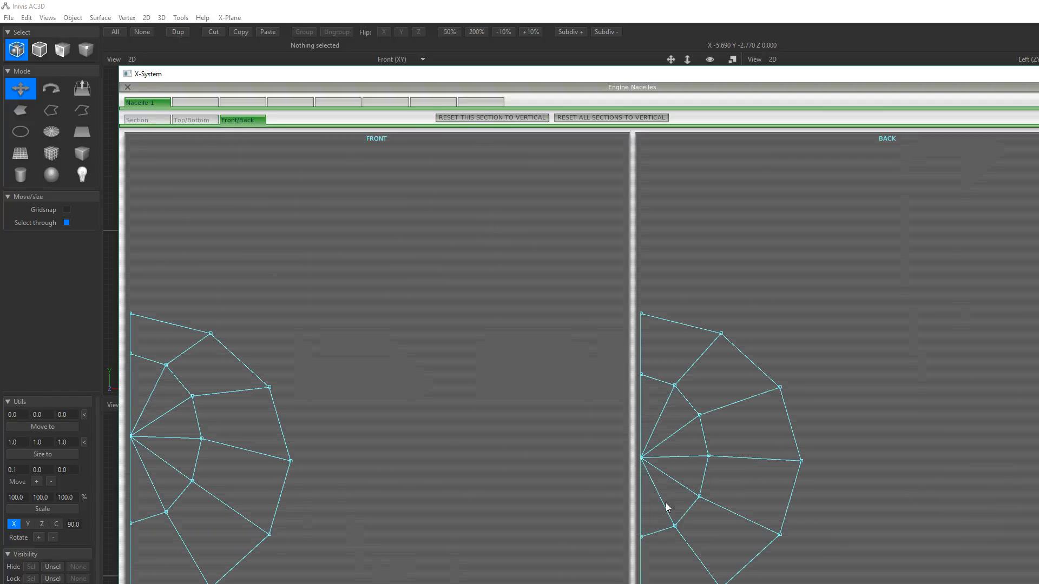
click(129, 87)
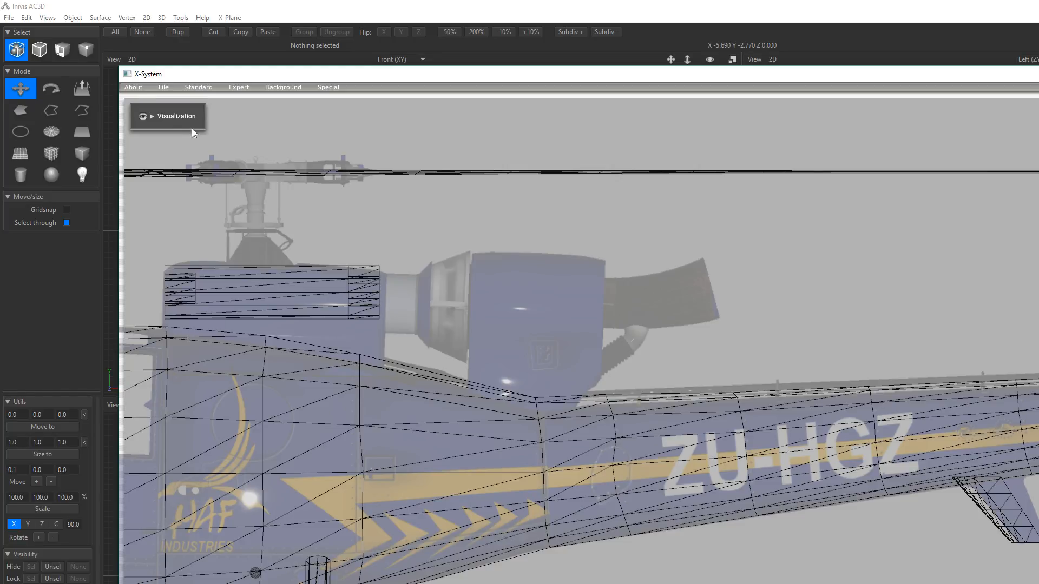
- Load side_600.png from the SA341 Doc folder as the background of Nacelle 1's side outline
click(207, 87)
click(201, 88)
click(198, 87)
click(238, 184)
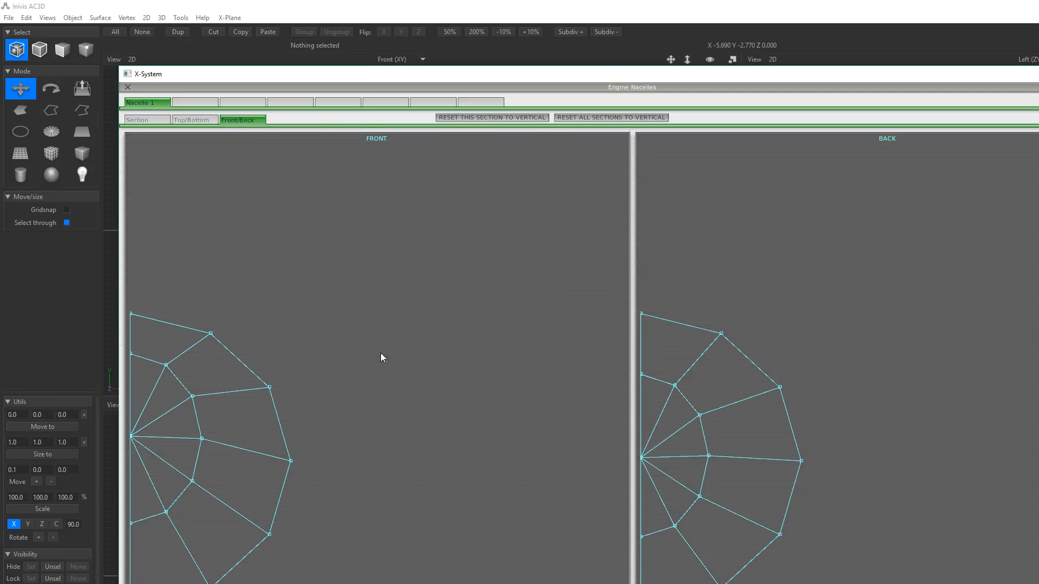
click(192, 120)
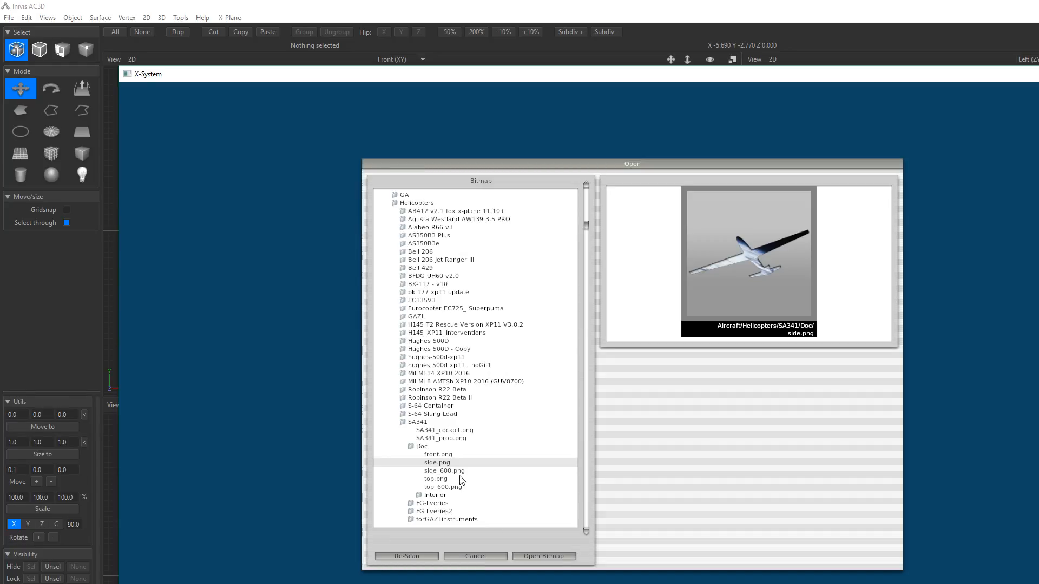
click(458, 472)
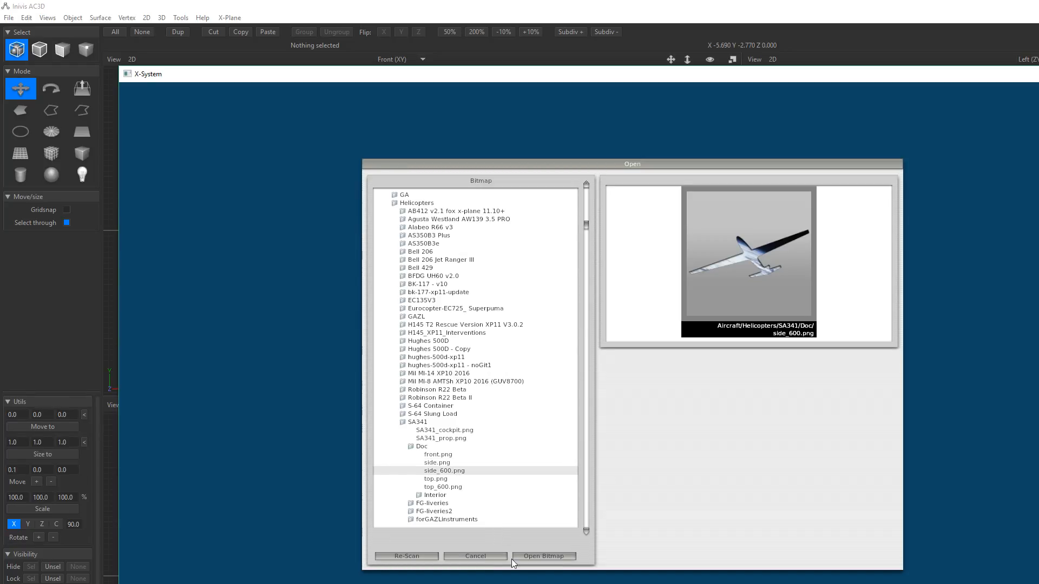
click(550, 556)
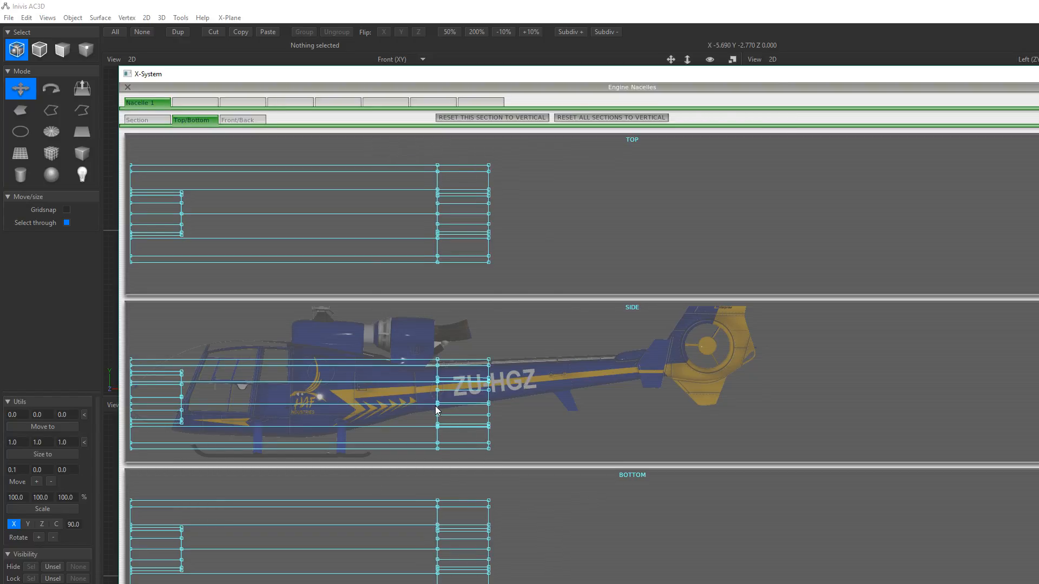
- Try to scale Nacelle 1's outlines to fit the side background image
key(equal)
key(equal)
key(equal)
key(equal)
key(equal)
key(equal)
key(equal)
key(equal)
key(equal)
key(equal)
key(equal)
key(minus)
key(minus)
key(minus)
key(minus)
key(minus)
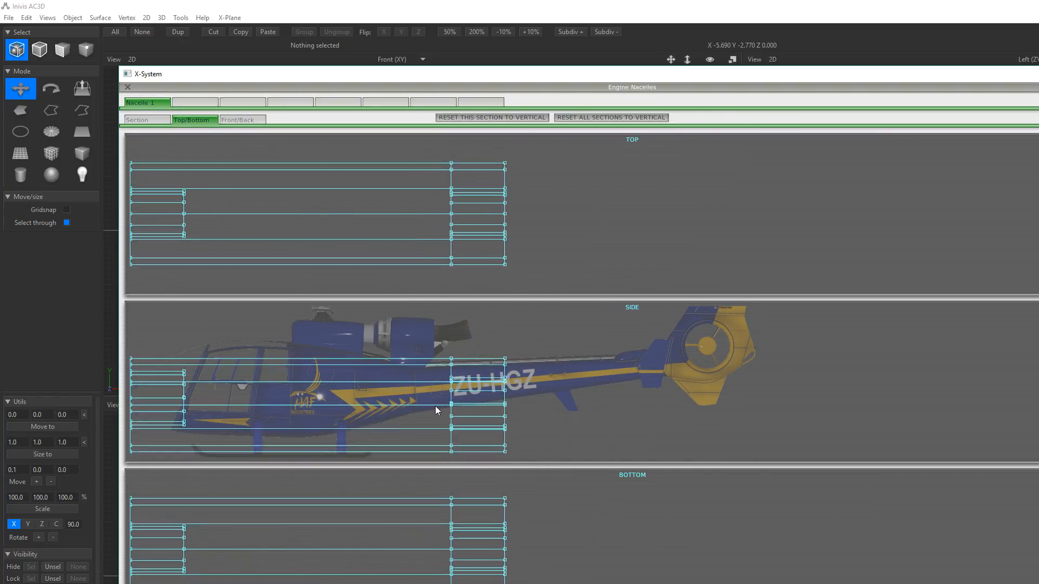
key(equal)
key(equal)
key(equal)
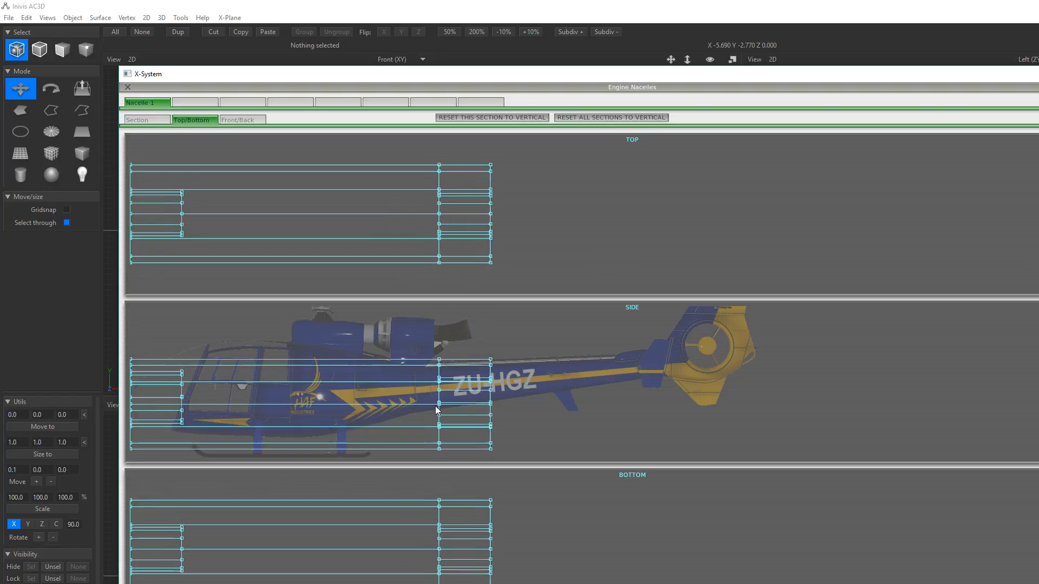
key(minus)
key(minus)
key(minus)
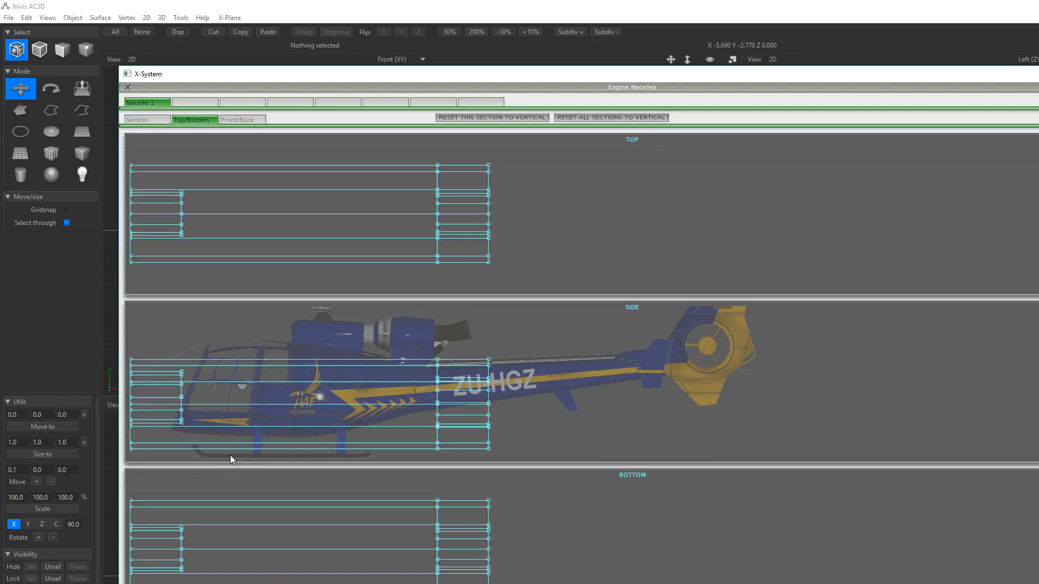
- Lower the bottom edge of Nacelle 1 in the side outline and move its lower corner nodes outward in the front and back outlines
drag(131, 451, 129, 478)
drag(435, 448, 488, 458)
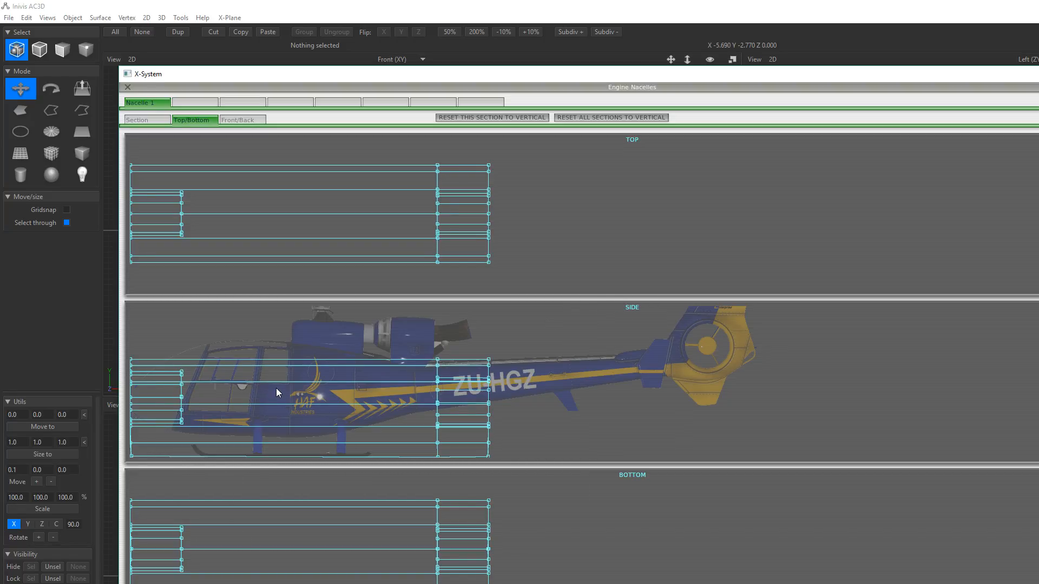
click(239, 120)
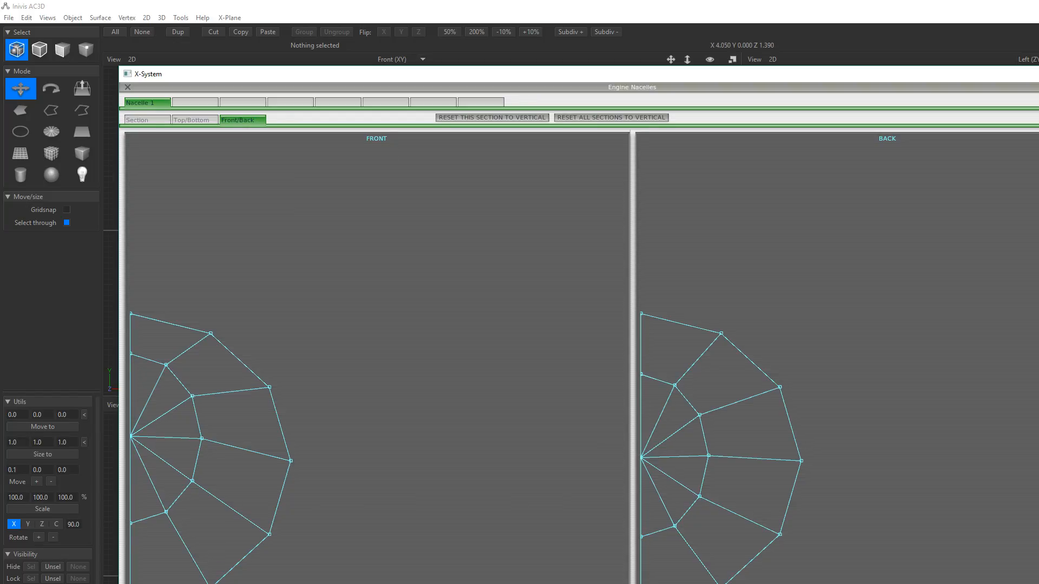
drag(211, 583, 245, 583)
drag(721, 583, 729, 583)
- Raise the upper corner nodes in the front and back outlines to flatten Nacelle 1's top, and return to the helicopter model
drag(722, 335, 723, 323)
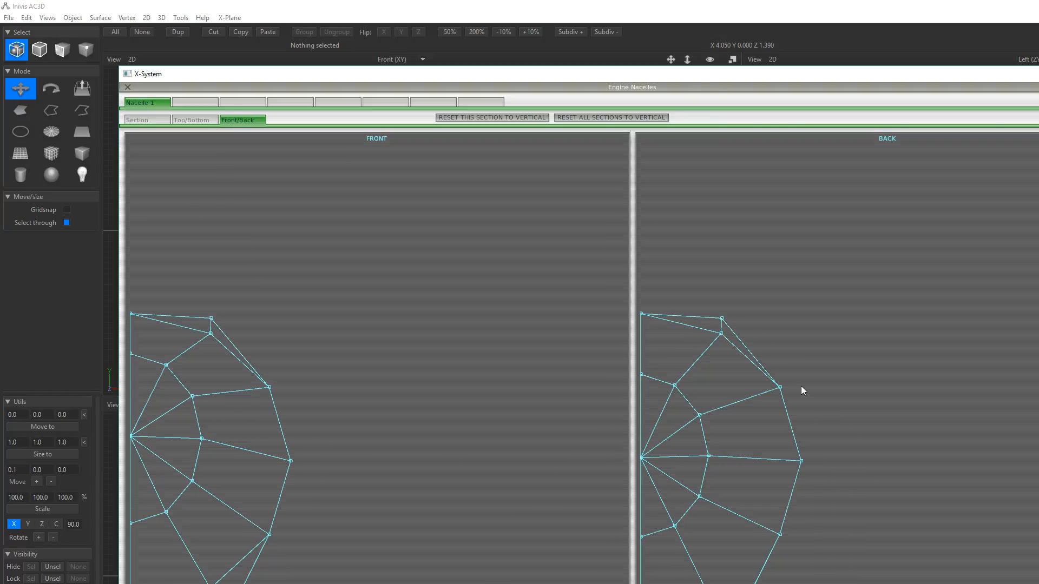
drag(720, 334, 722, 321)
drag(211, 333, 212, 320)
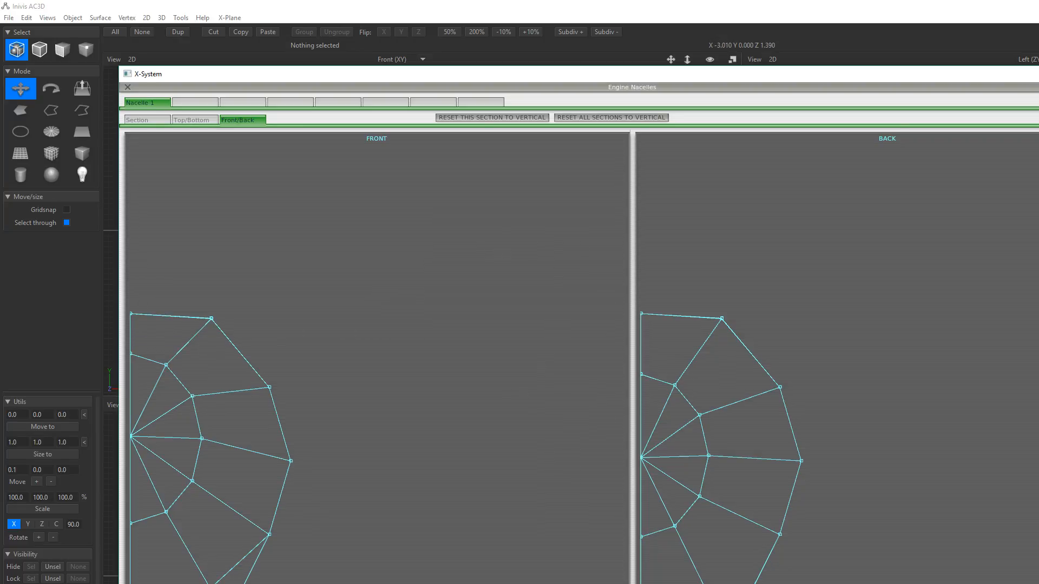
drag(211, 583, 219, 583)
click(146, 122)
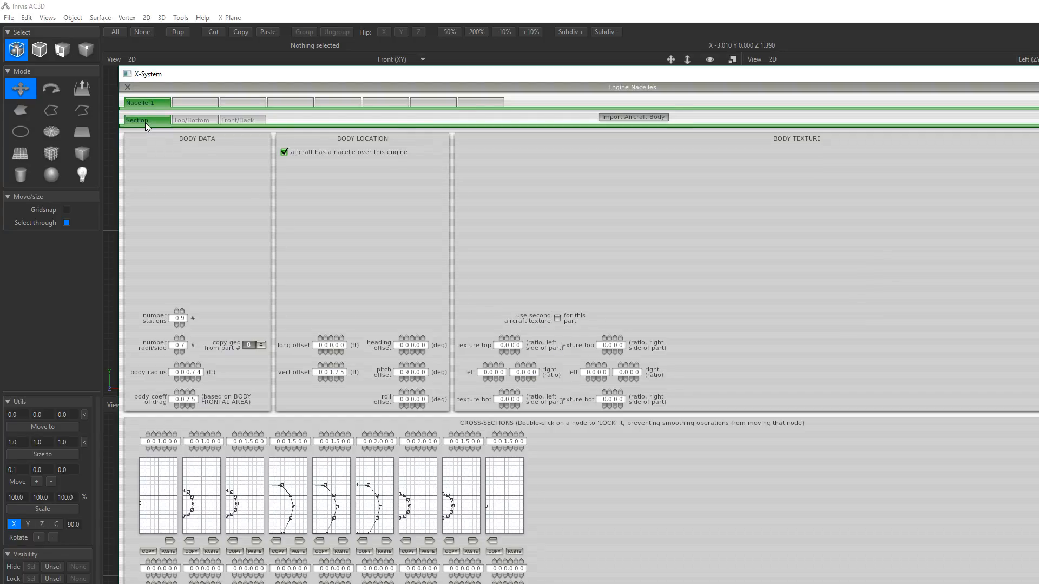
click(127, 87)
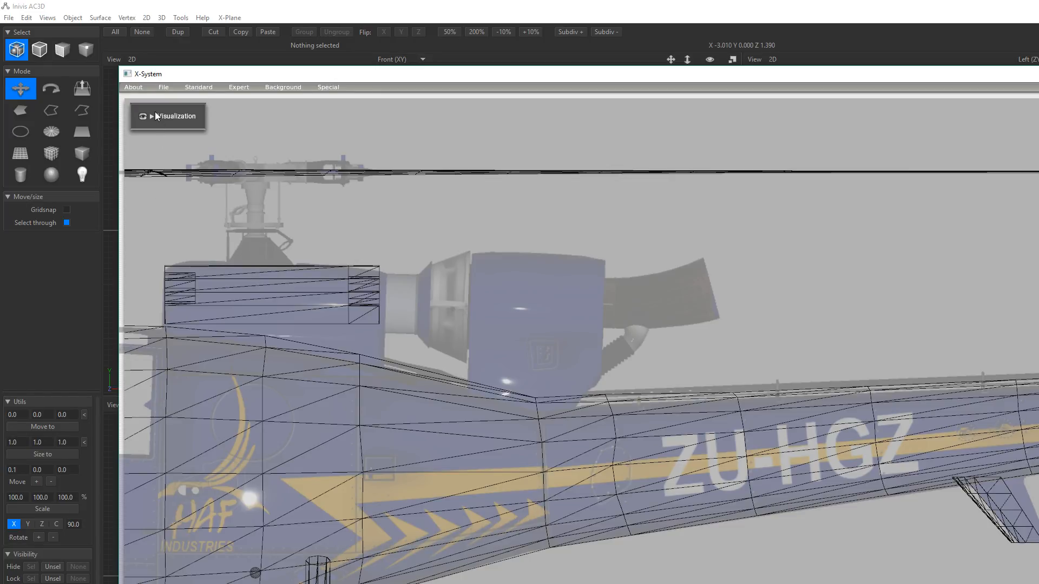
click(201, 87)
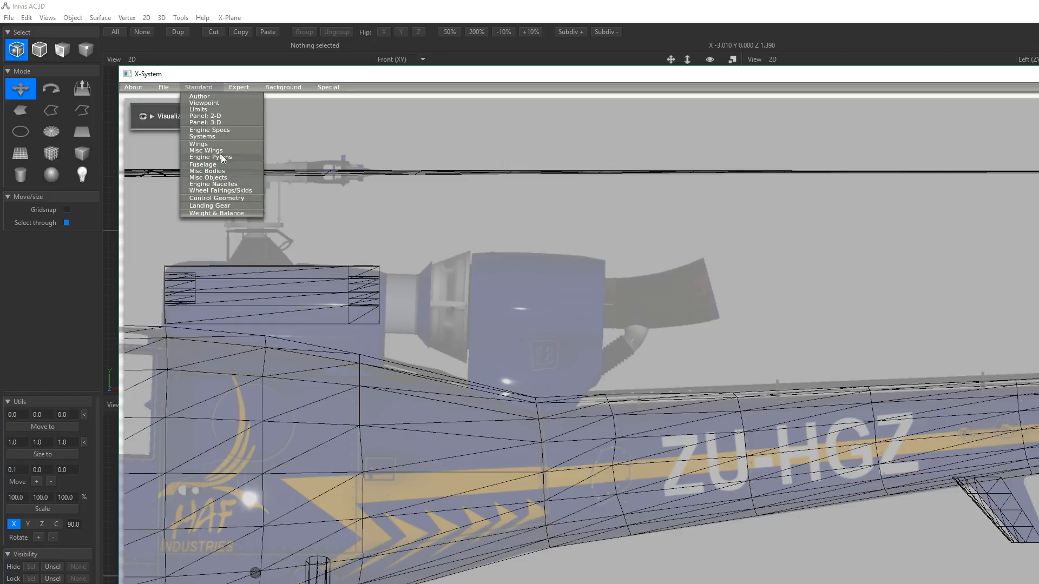
click(219, 178)
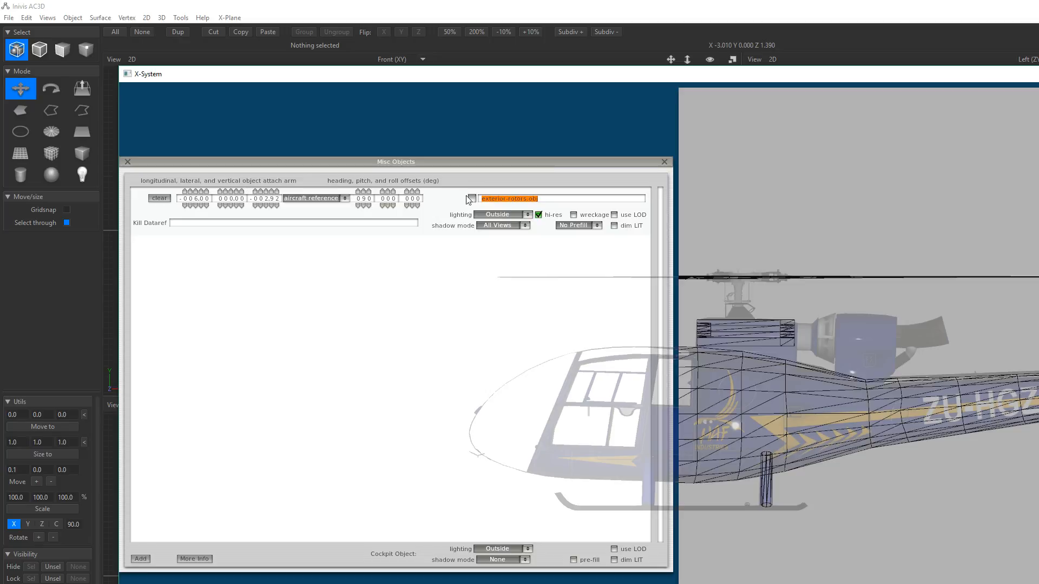
click(663, 162)
- Review the cross-sections of Nacelle 1 and return to the helicopter model
click(203, 86)
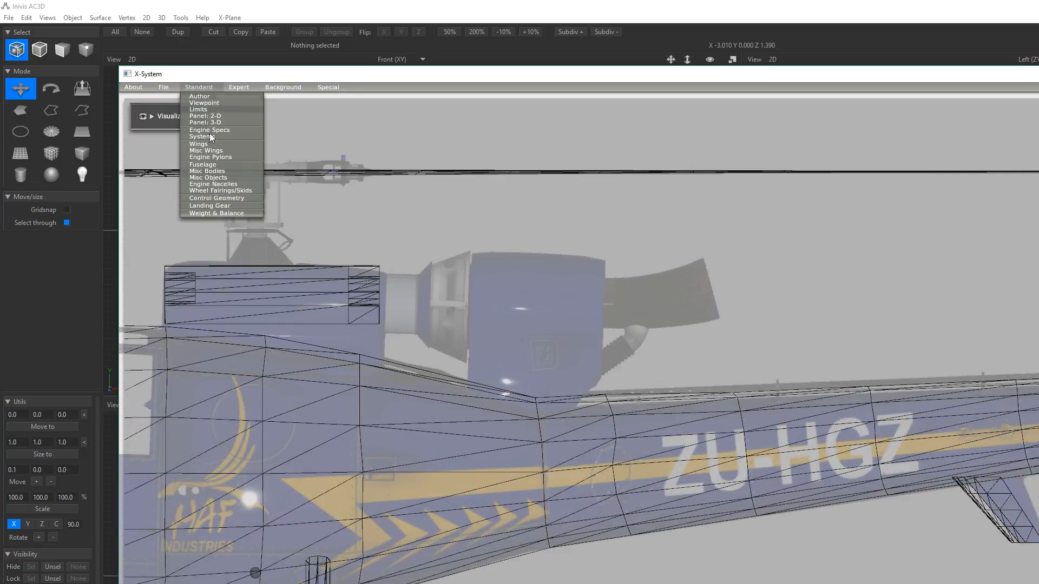
click(225, 183)
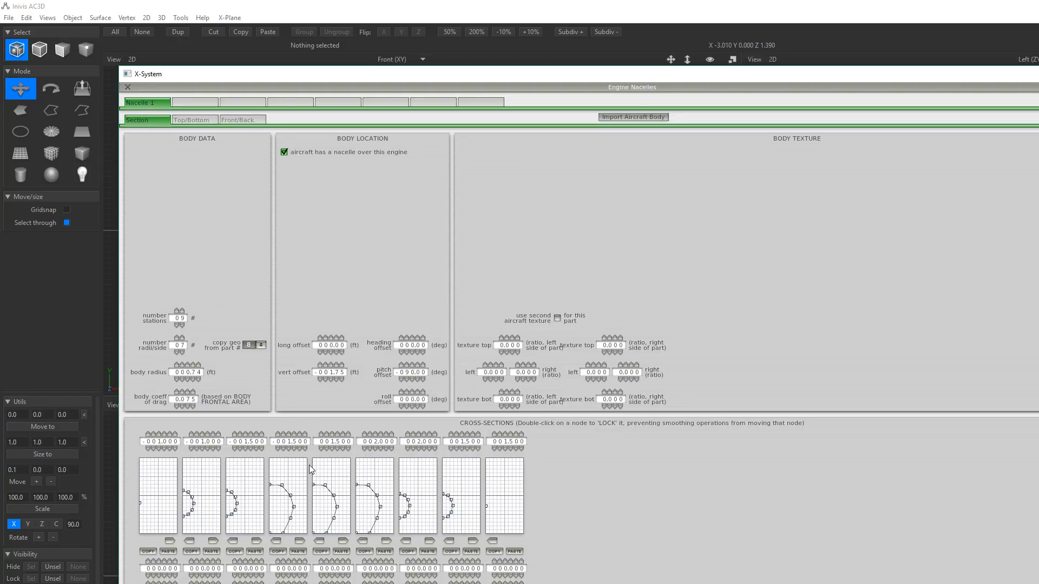
click(128, 87)
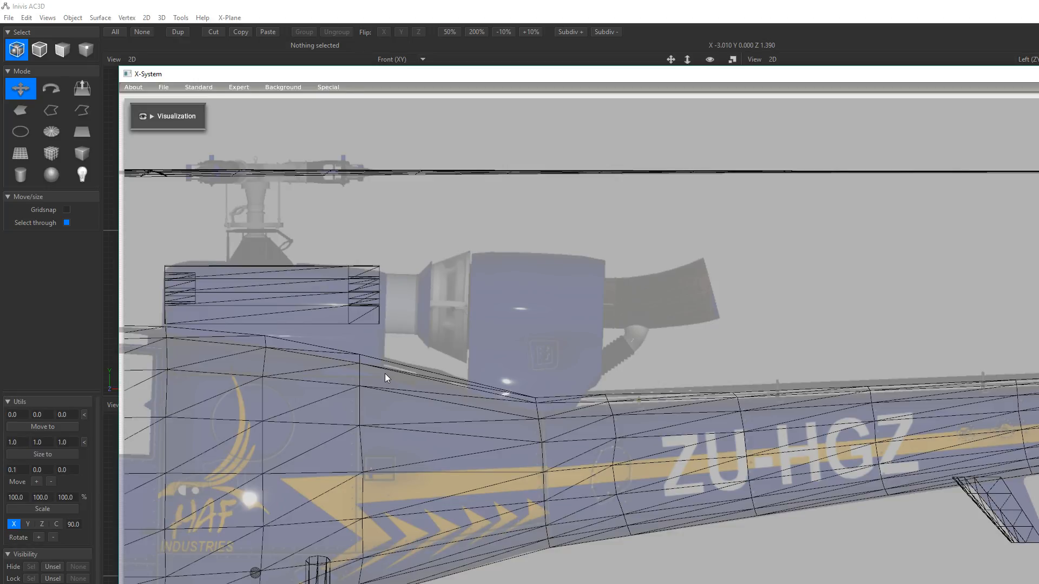
- Set the body radius of Nacelle 1 to 1.43 ft and return to the helicopter model
click(197, 87)
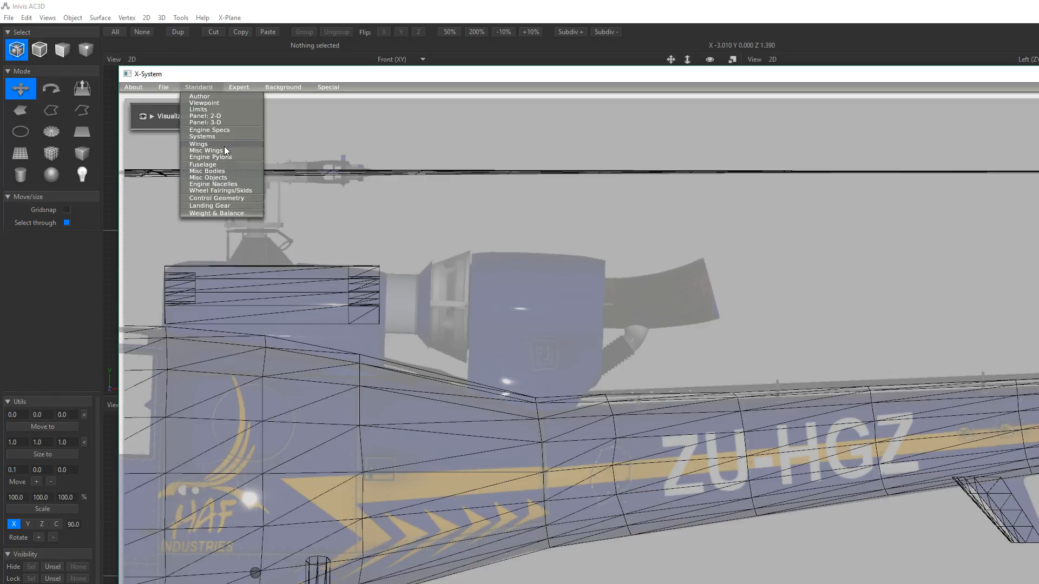
click(217, 184)
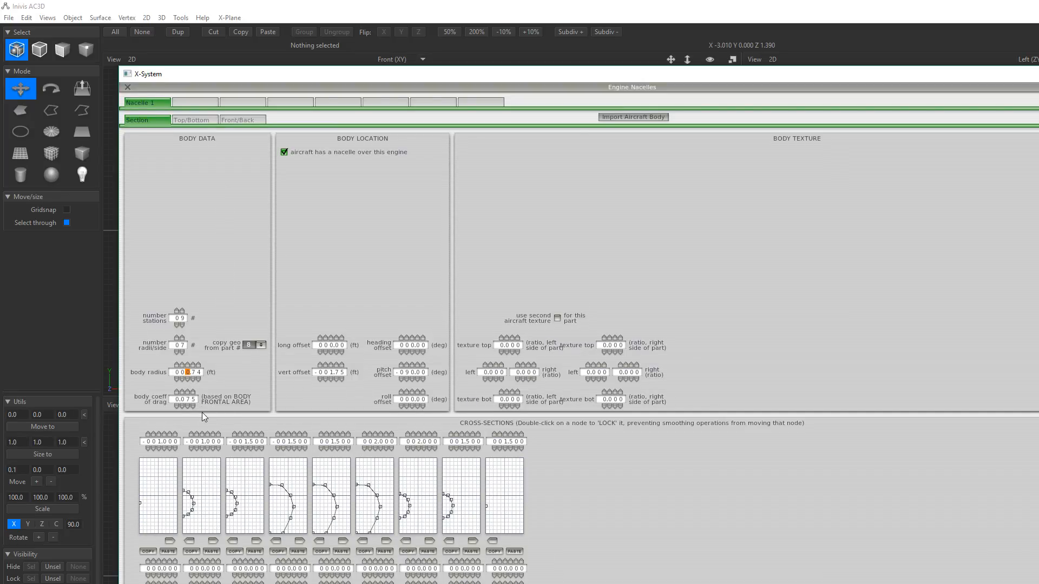
text(143)
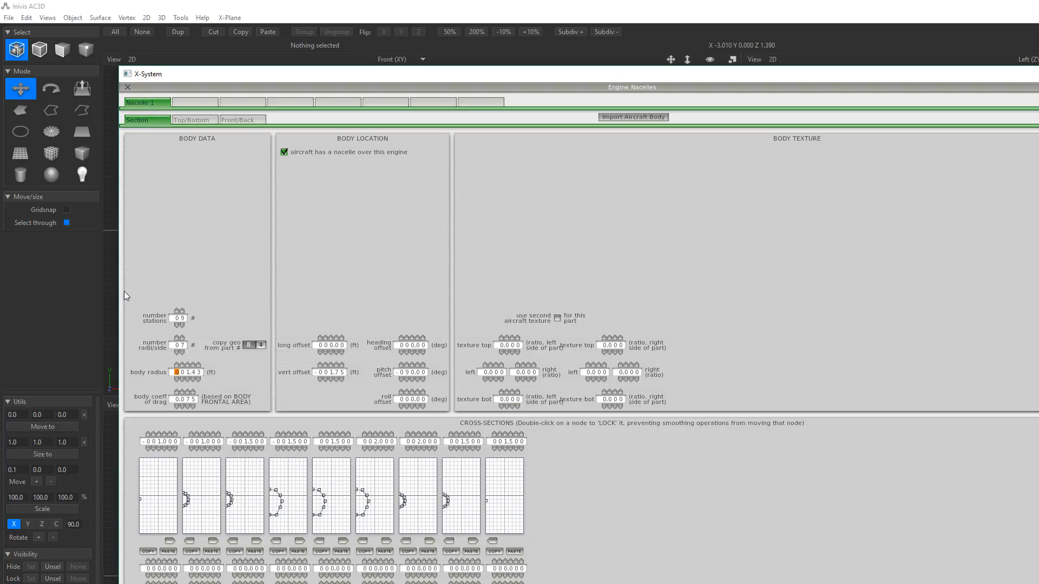
click(128, 88)
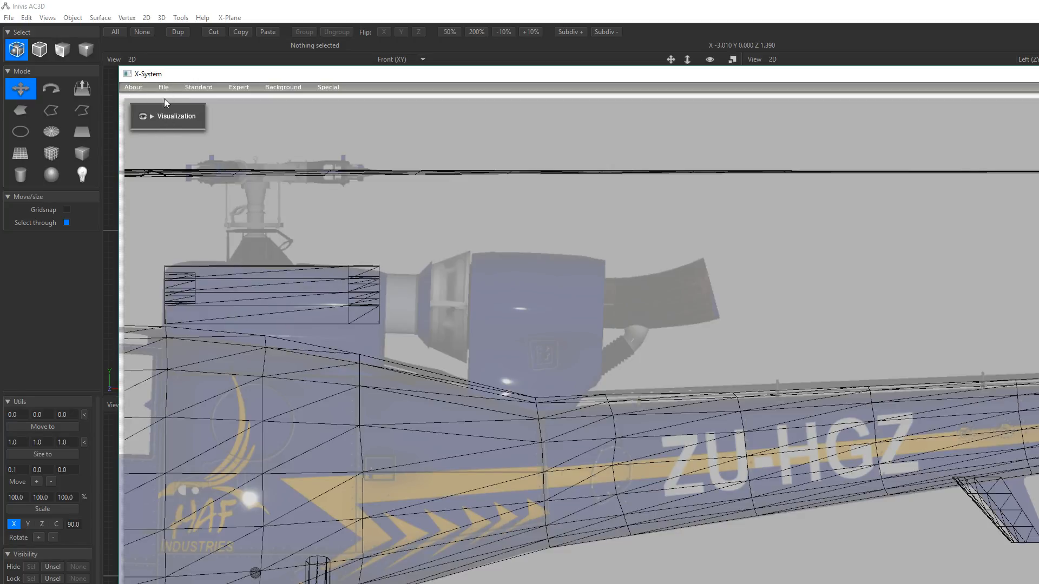
- Check Nacelle 1's top, side and bottom outlines against the side background image
click(190, 87)
click(232, 186)
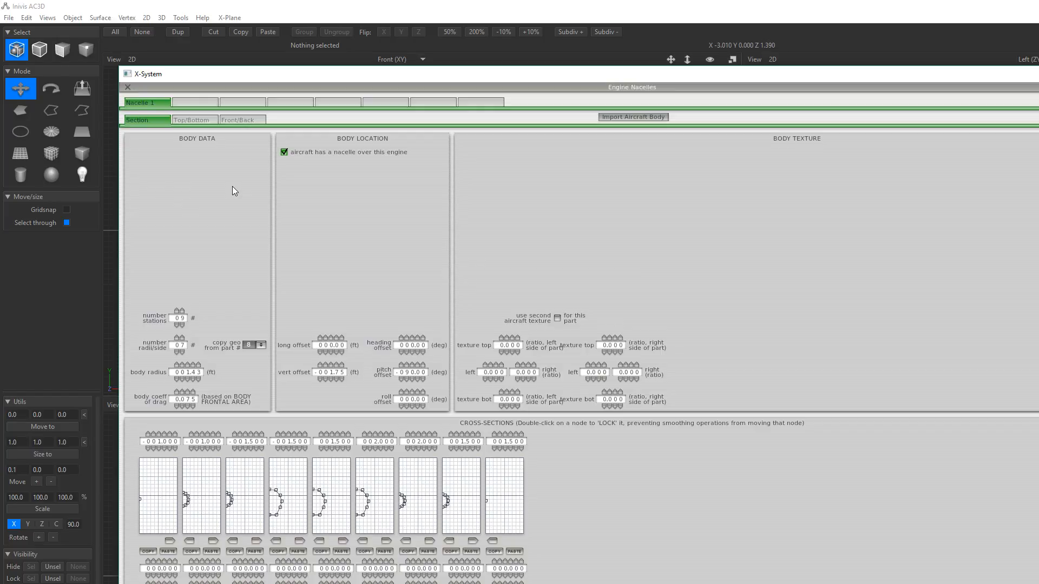
click(192, 120)
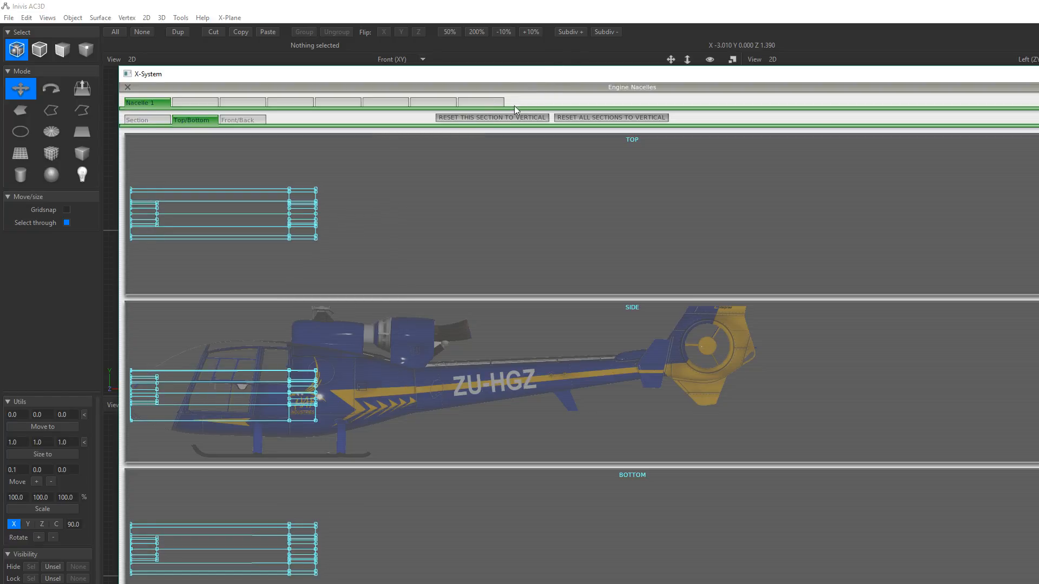
- Lower the two bottom nodes of Nacelle 1's back outline to deepen its underside
click(254, 119)
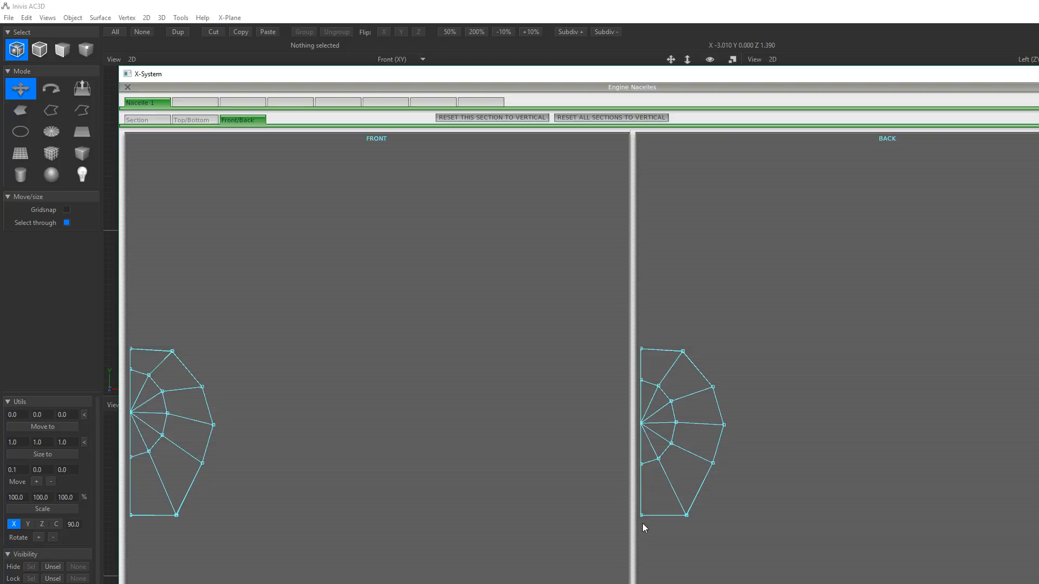
drag(642, 516, 641, 583)
drag(641, 514, 640, 583)
drag(685, 514, 692, 577)
drag(686, 514, 694, 578)
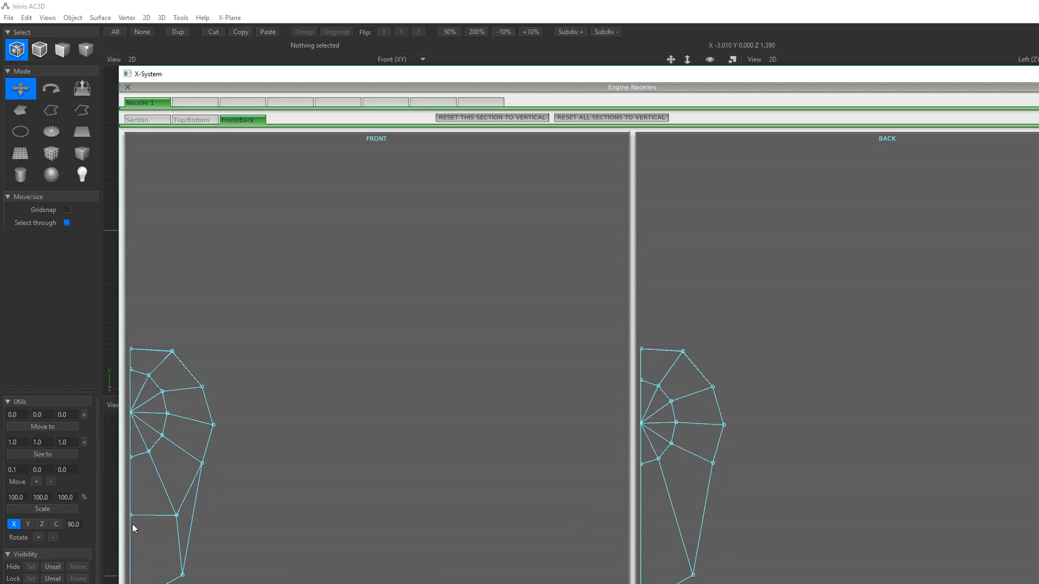
- Lower the two bottom nodes of Nacelle 1's front outline and move the lower side nodes slightly outward in both outlines
drag(131, 515, 131, 547)
drag(176, 513, 178, 539)
drag(202, 463, 209, 466)
drag(713, 463, 719, 465)
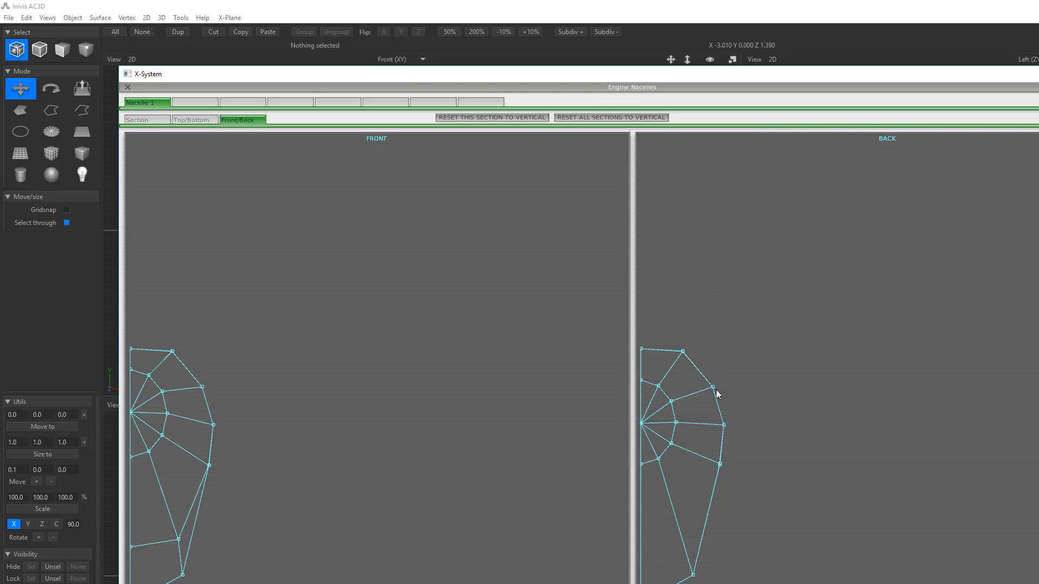
- Raise the side nodes and move the top corner nodes outward in Nacelle 1's back and front outlines for a boxier top
drag(713, 387, 714, 365)
drag(714, 361, 718, 370)
drag(723, 424, 720, 380)
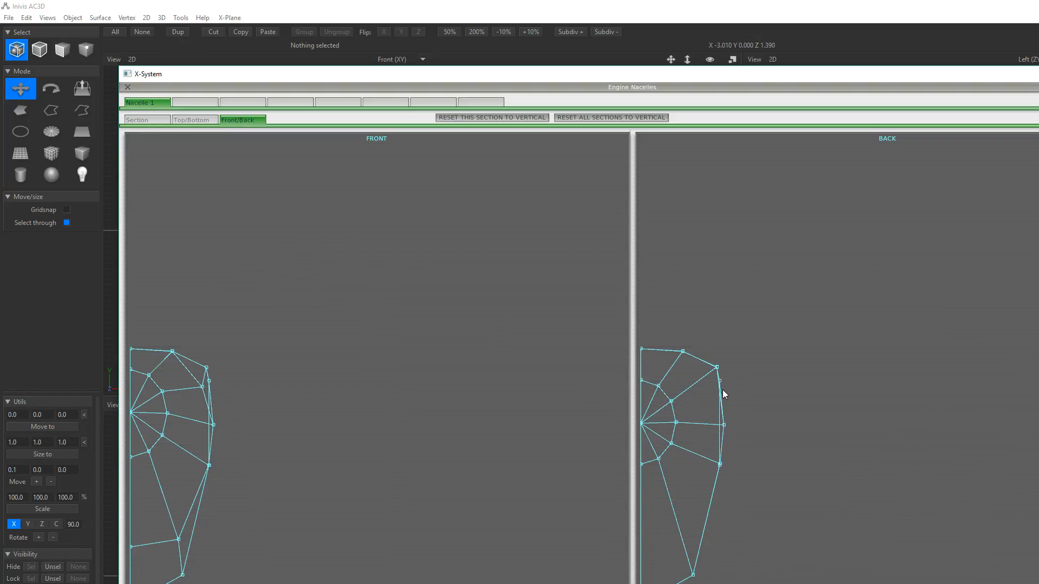
drag(724, 425, 719, 381)
drag(717, 366, 699, 352)
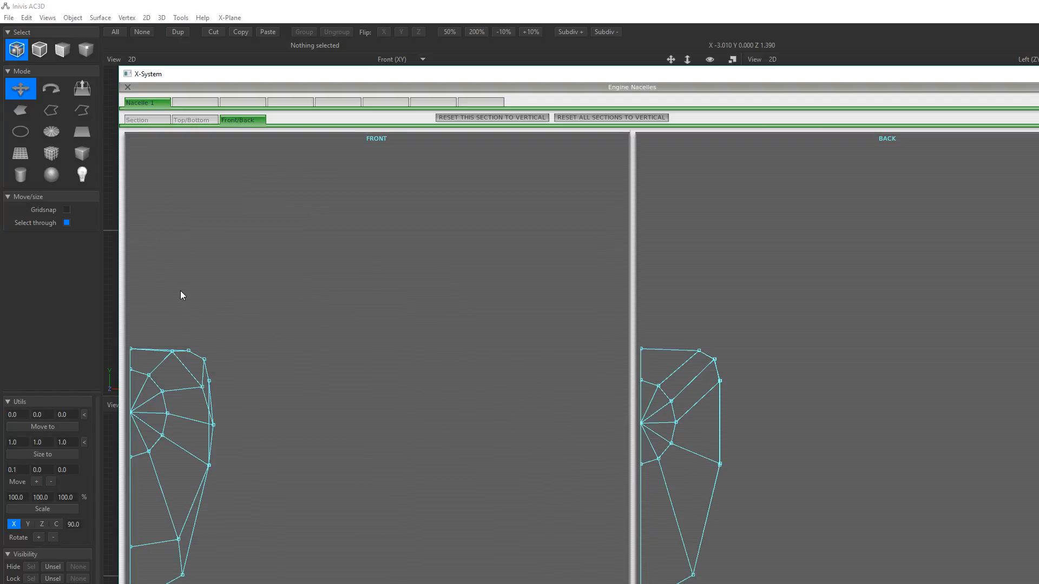
drag(172, 353, 204, 362)
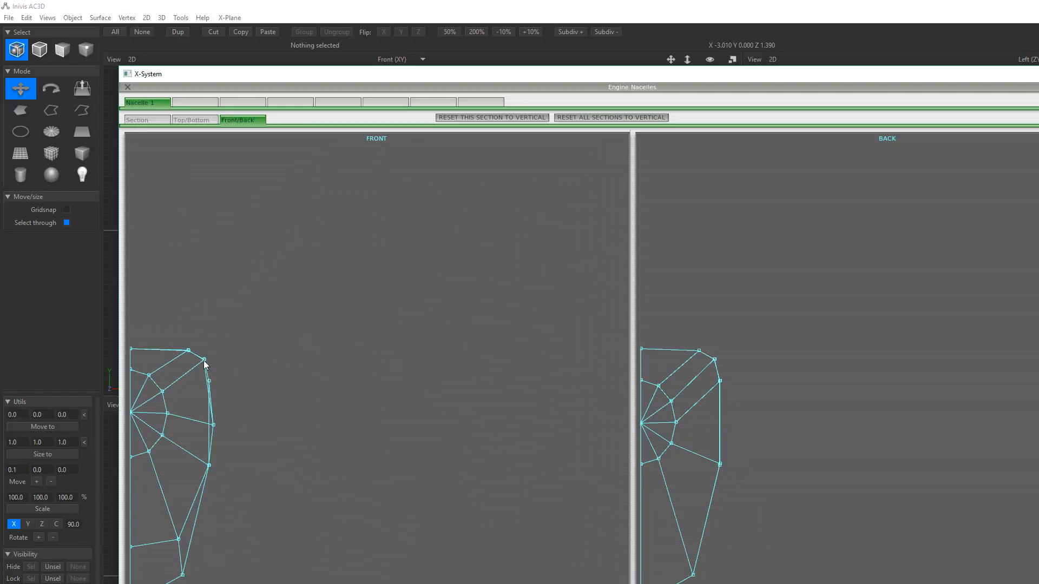
drag(213, 424, 209, 382)
- Fine-tune the lower front and rear nodes in Nacelle 1's side outline, and return to the helicopter model
click(192, 123)
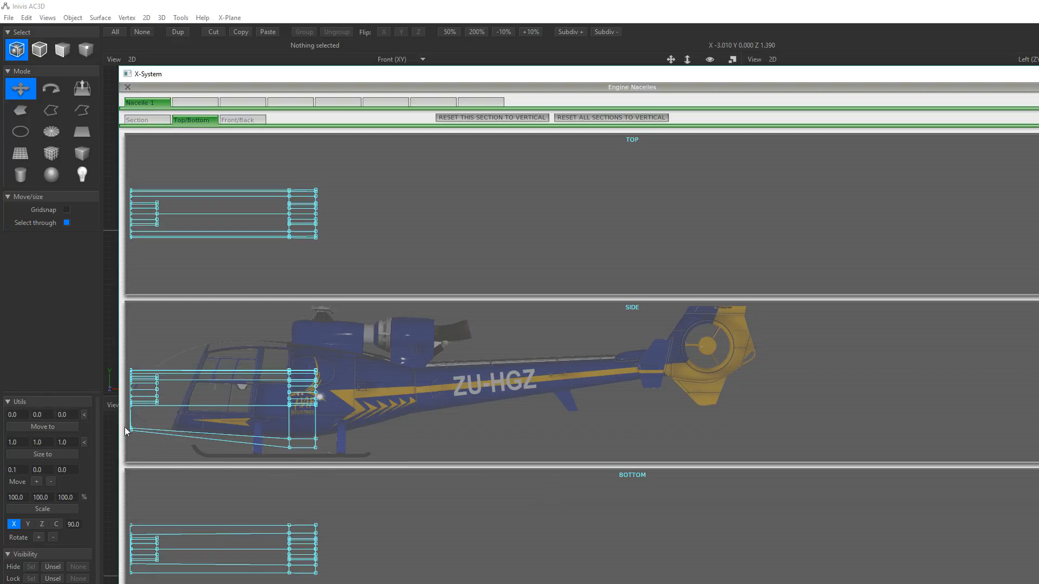
drag(131, 429, 132, 432)
drag(290, 442, 290, 448)
drag(131, 430, 131, 424)
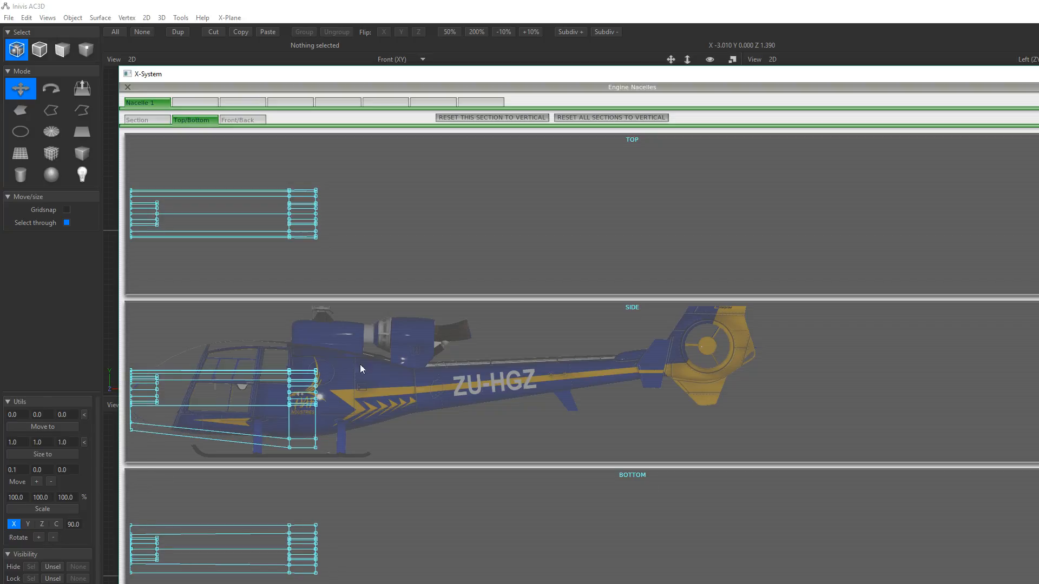
click(128, 87)
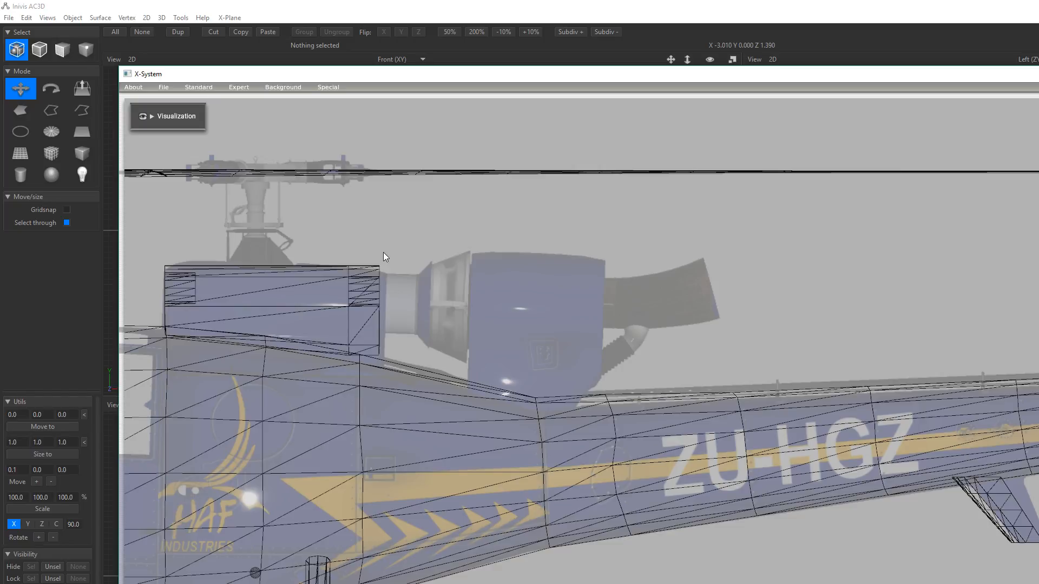
- Set the longitudinal position of Nacelle 1's sixth cross-section to 2.125 ft and return to the helicopter model
click(200, 87)
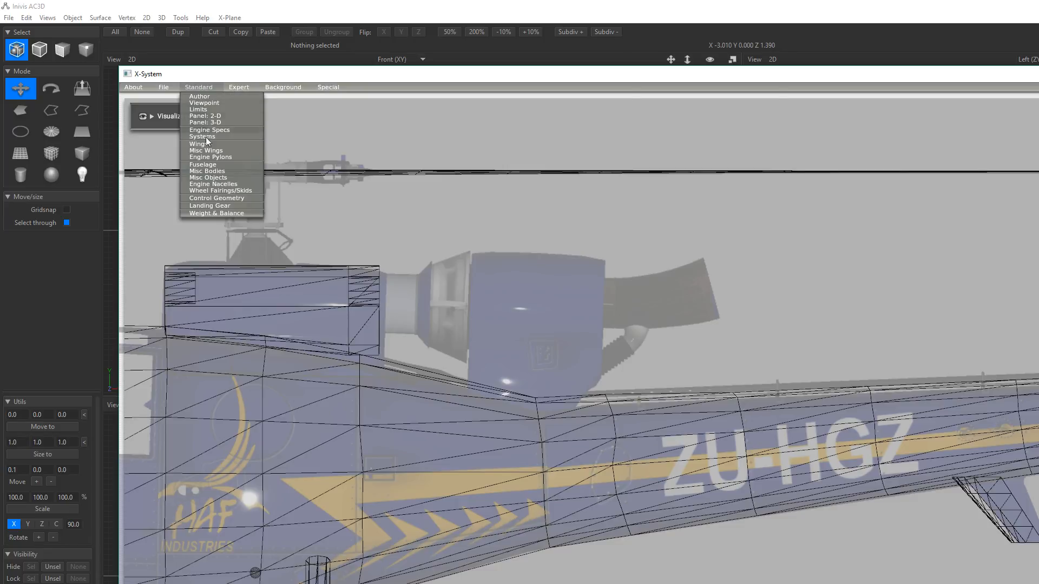
click(219, 184)
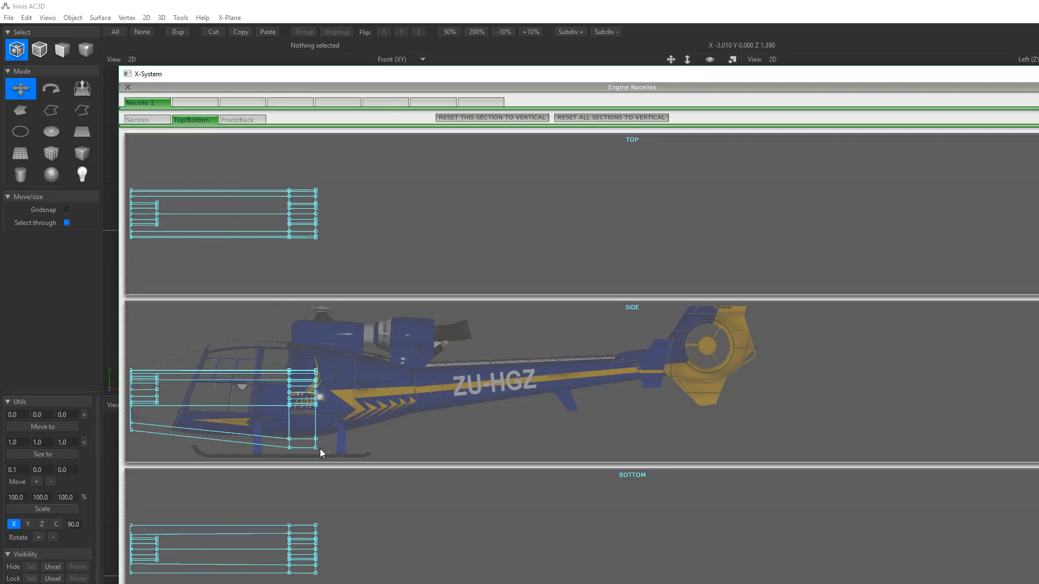
click(156, 120)
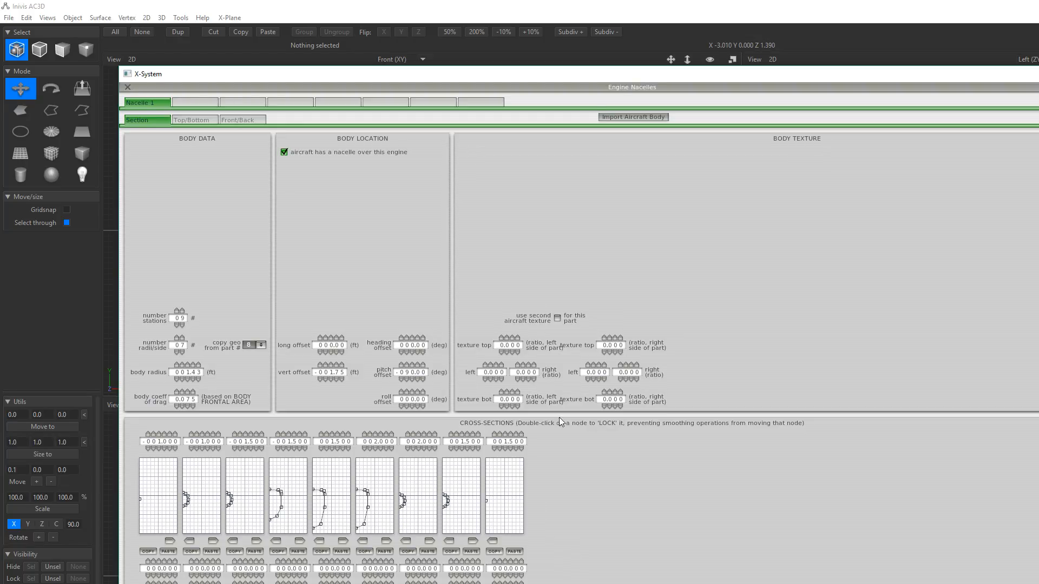
click(184, 121)
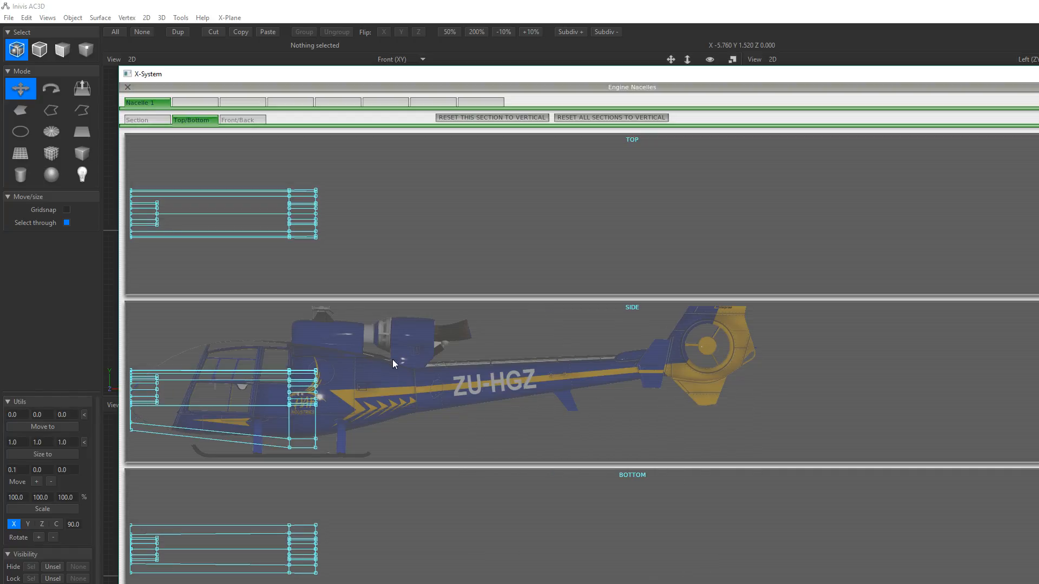
click(153, 121)
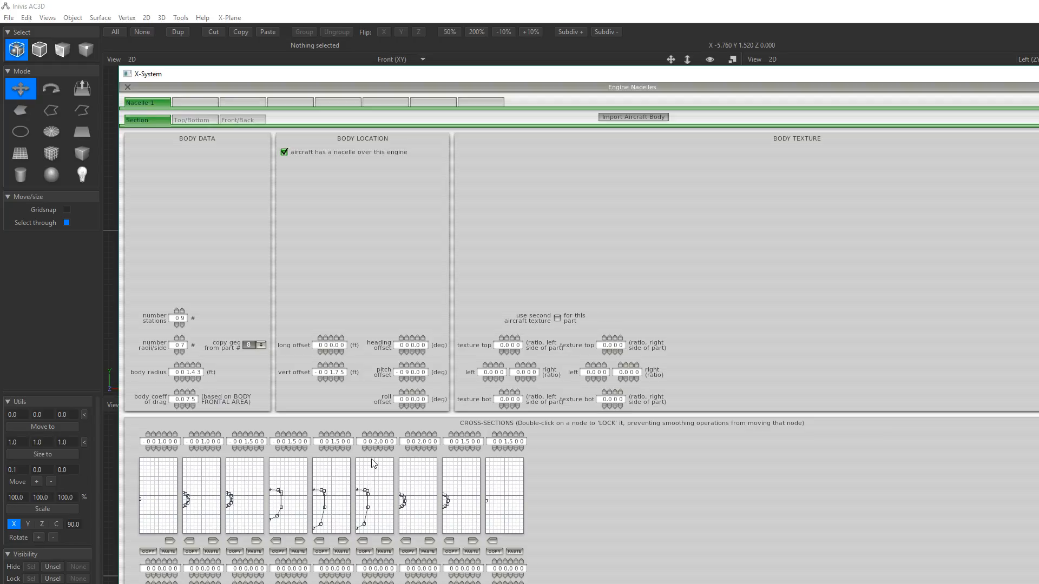
click(381, 434)
click(386, 434)
double_click(392, 436)
click(392, 435)
click(385, 434)
click(128, 87)
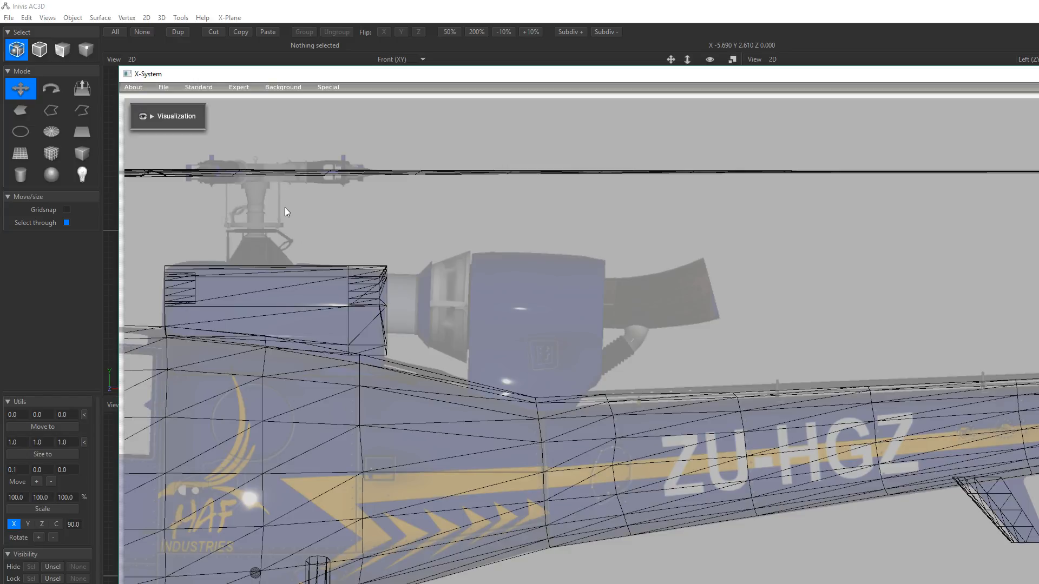
- Set the longitudinal position of Nacelle 1's seventh cross-section to 2.125 ft and return to the helicopter model
click(199, 89)
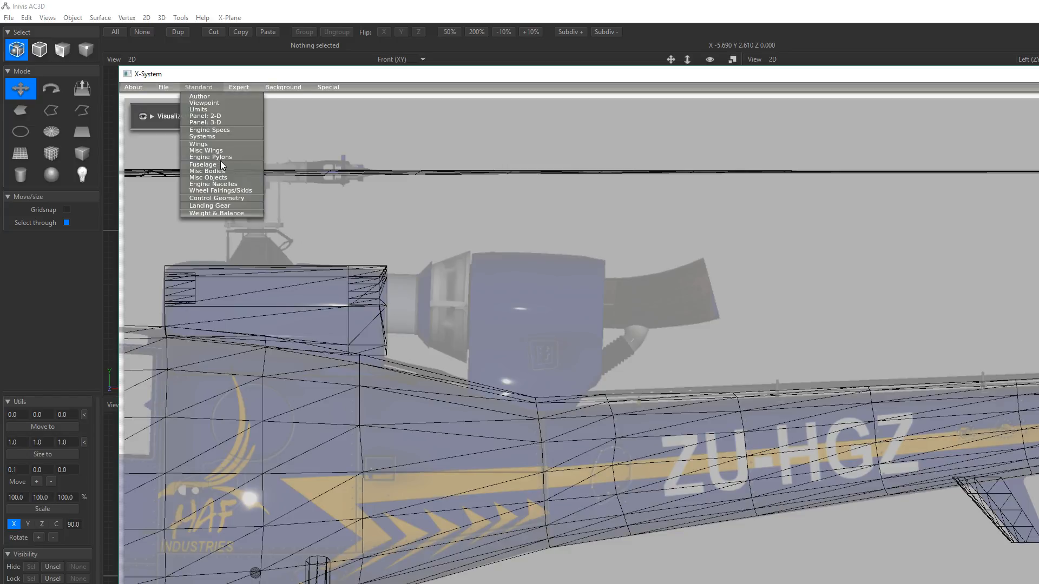
click(215, 186)
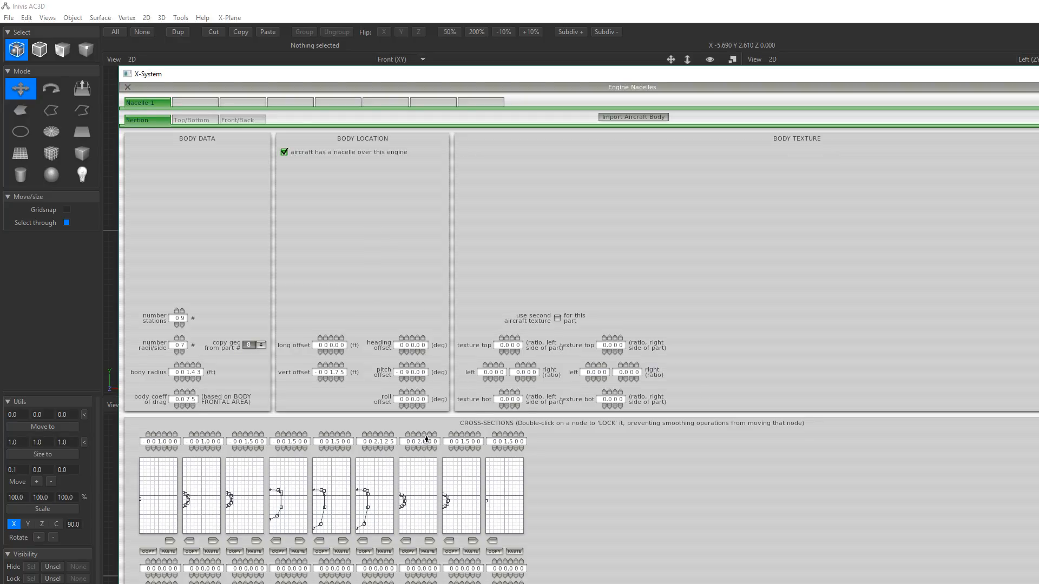
text(125)
click(125, 88)
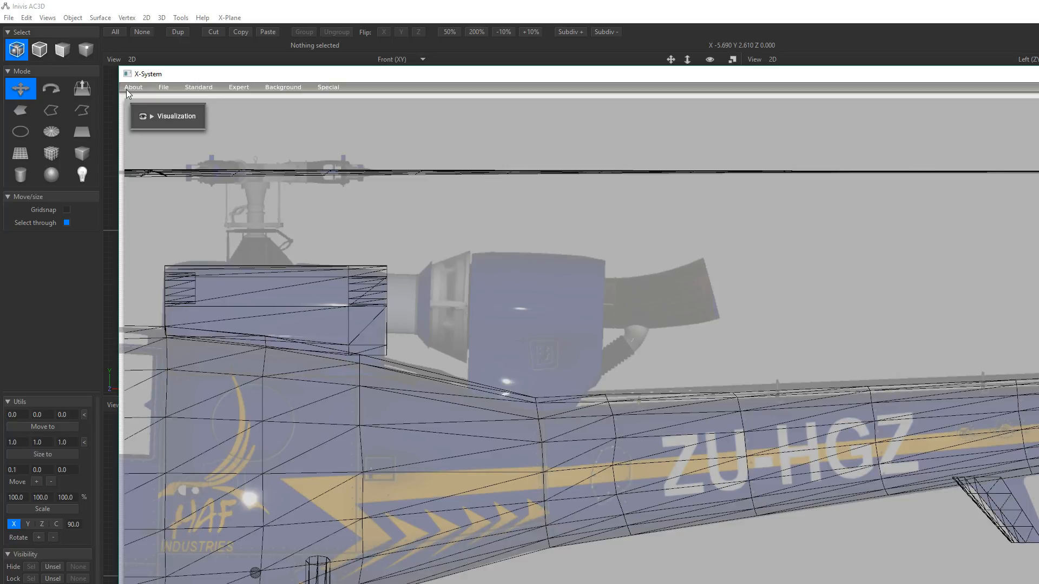
- Switch the helicopter model to the bottom view to examine the nacelle against the fuselage
click(204, 88)
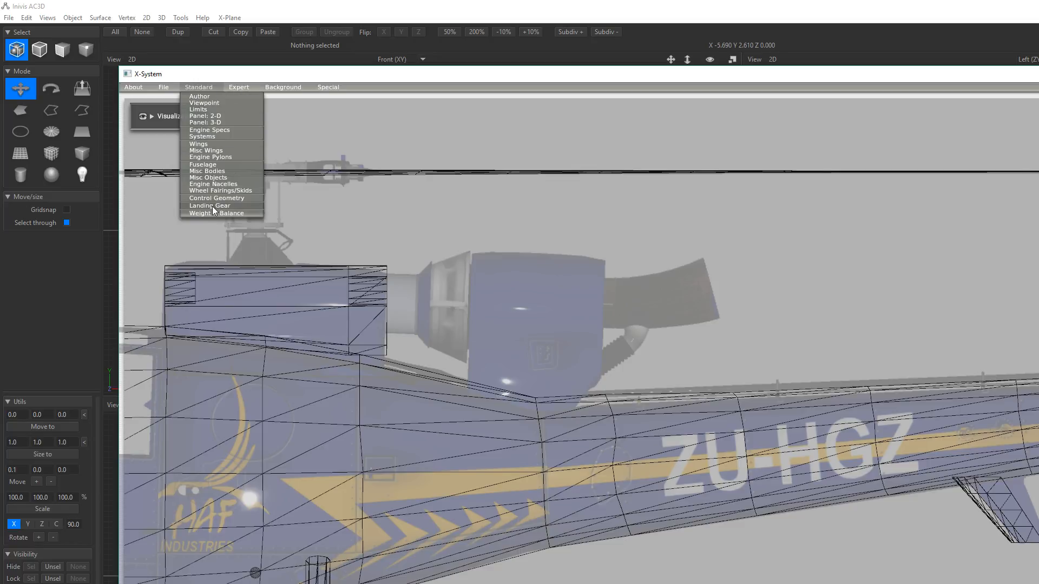
click(421, 251)
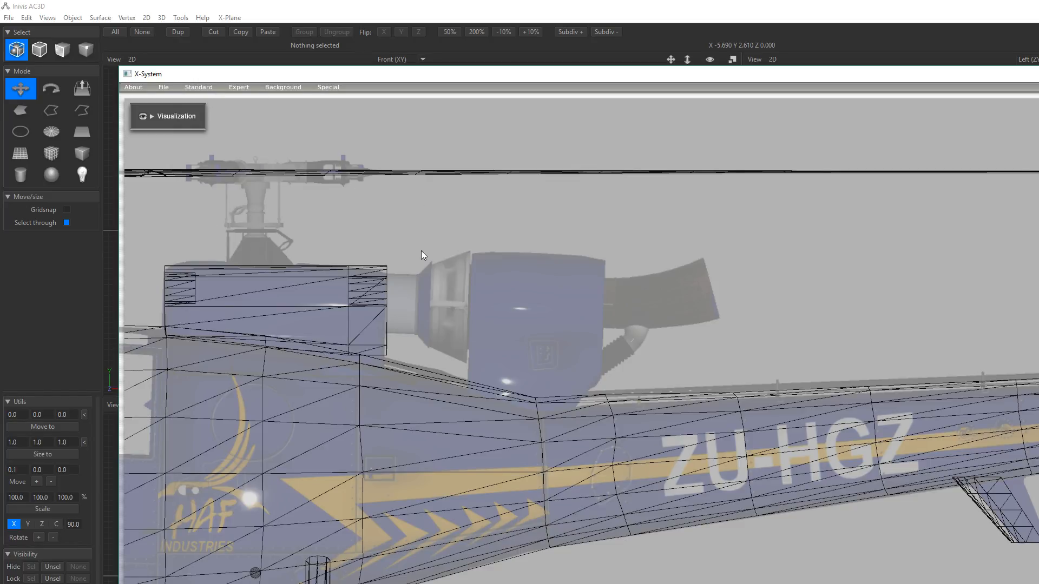
click(234, 87)
click(283, 87)
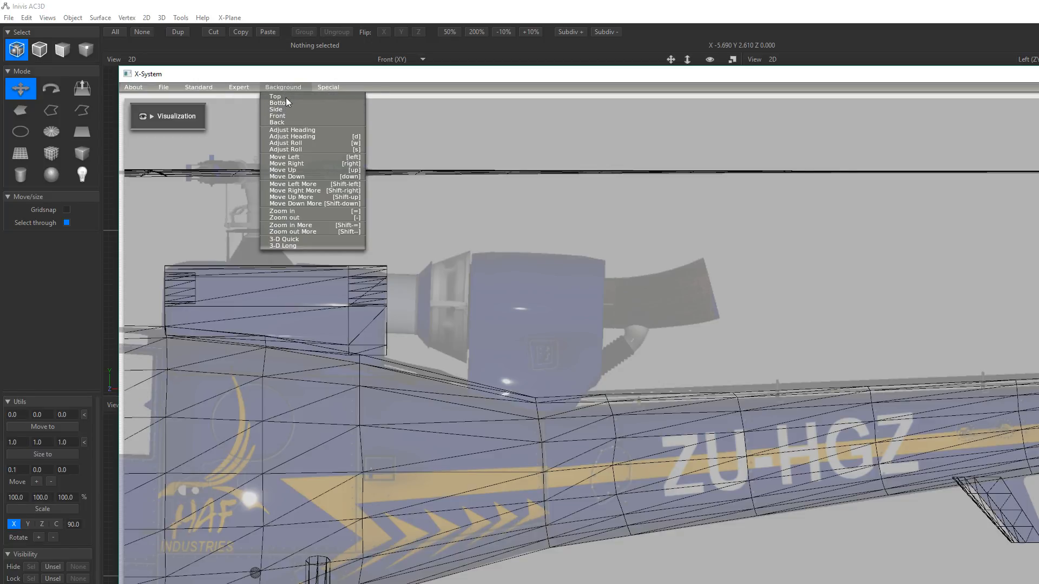
click(287, 102)
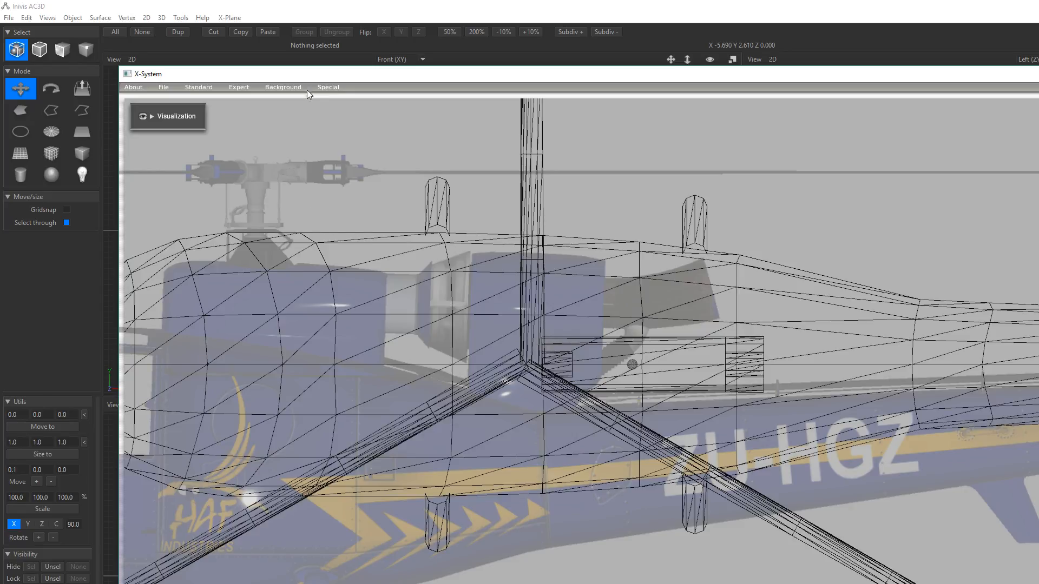
click(265, 88)
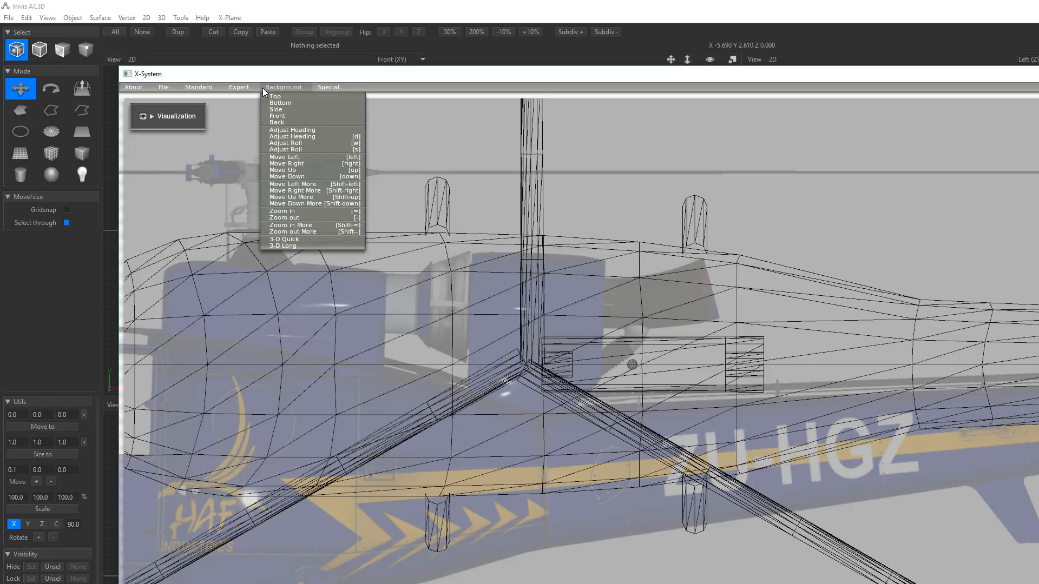
click(269, 86)
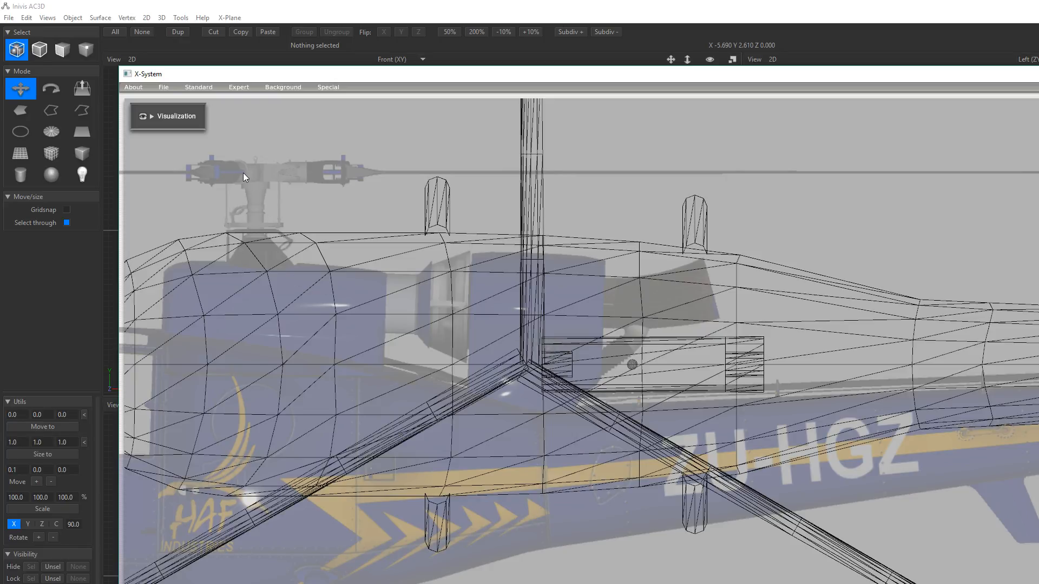
click(273, 90)
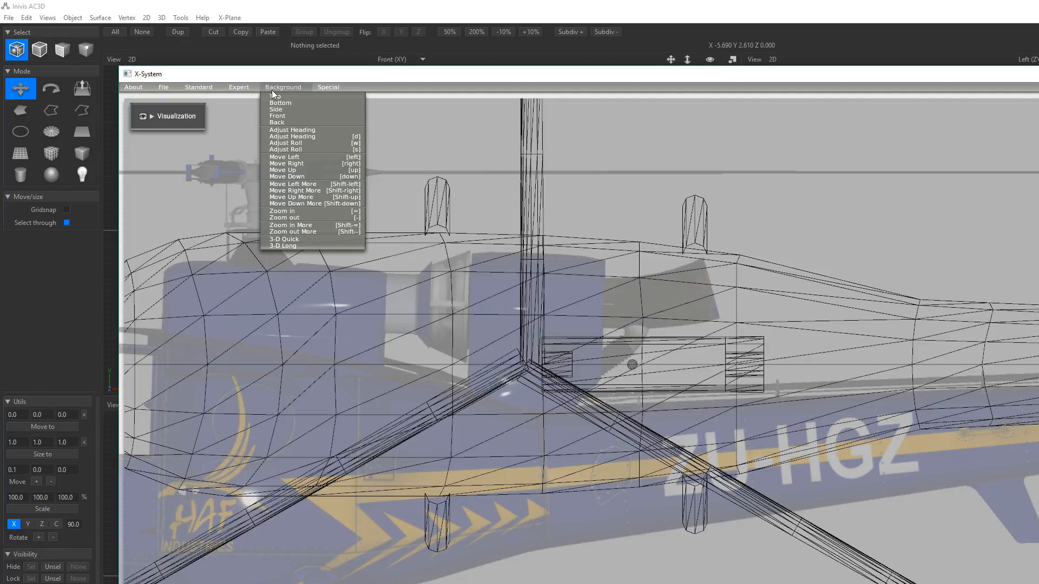
click(272, 90)
- Examine the fuselage's top, side and bottom outlines enlarged against the side background image
click(196, 88)
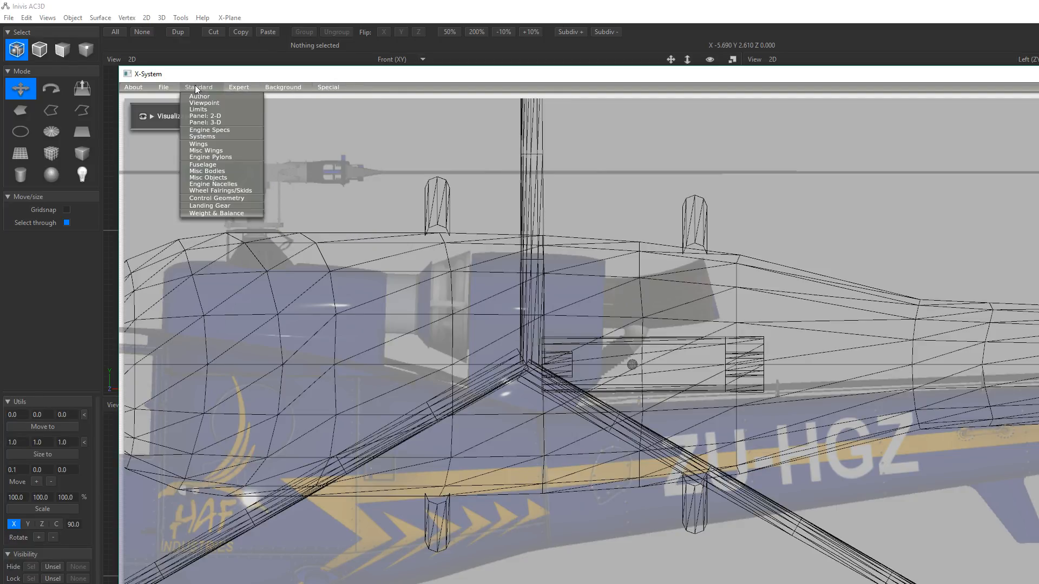
click(230, 164)
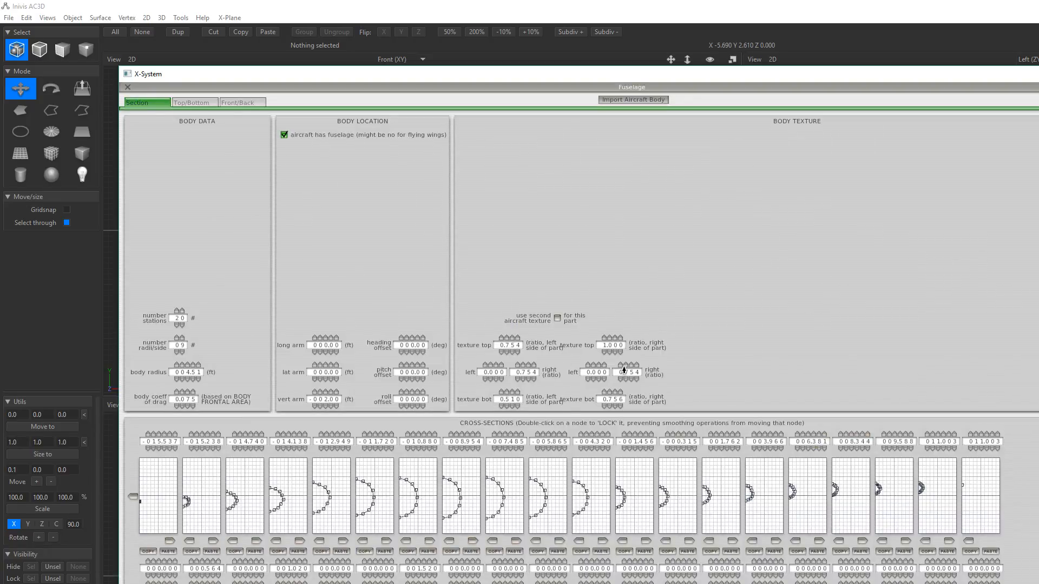
click(197, 102)
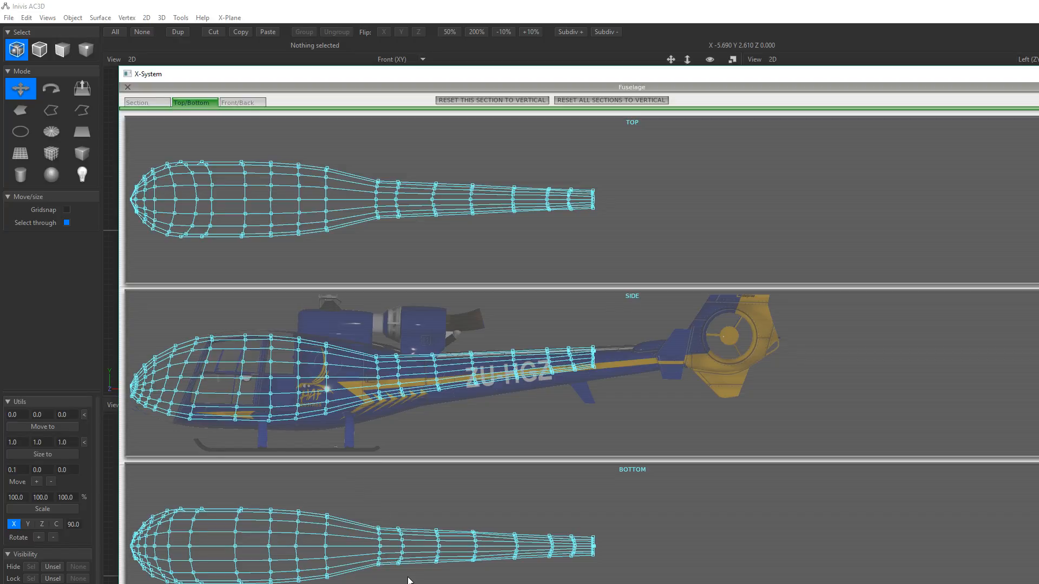
key(equal)
key(equal)
key(equal)
key(equal)
key(equal)
key(equal)
key(equal)
key(equal)
key(equal)
key(equal)
key(equal)
key(equal)
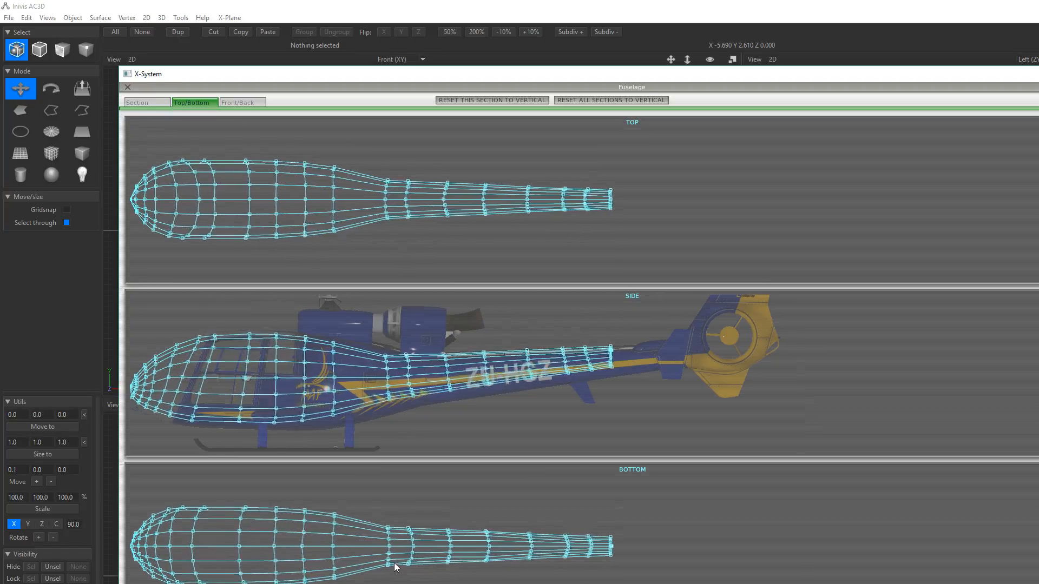
key(equal)
key(equal)
key(equal)
key(equal)
key(equal)
key(equal)
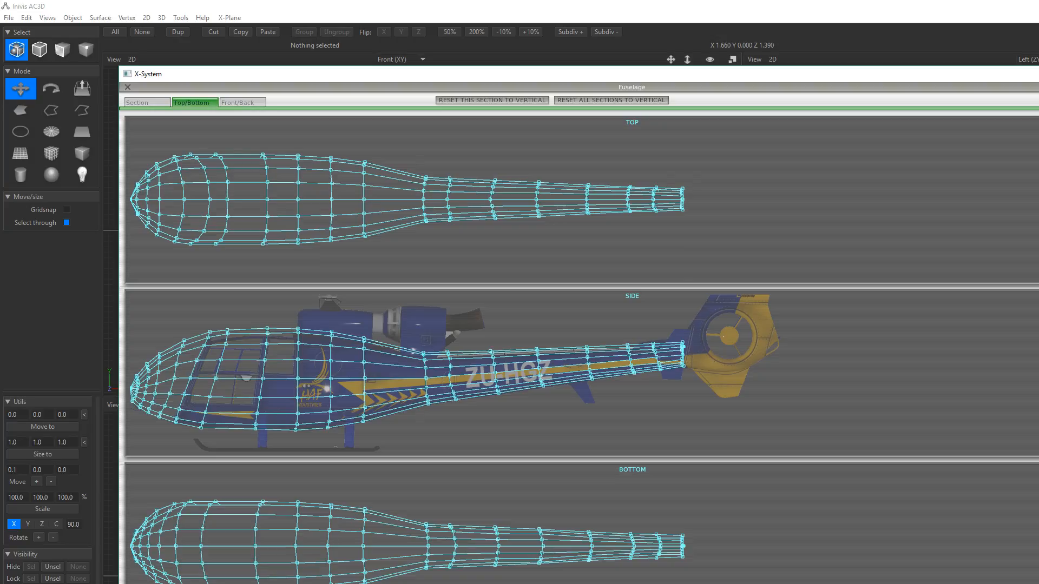
key(minus)
key(minus)
key(minus)
key(minus)
key(minus)
key(minus)
key(minus)
key(minus)
key(minus)
key(minus)
key(minus)
key(minus)
key(minus)
key(minus)
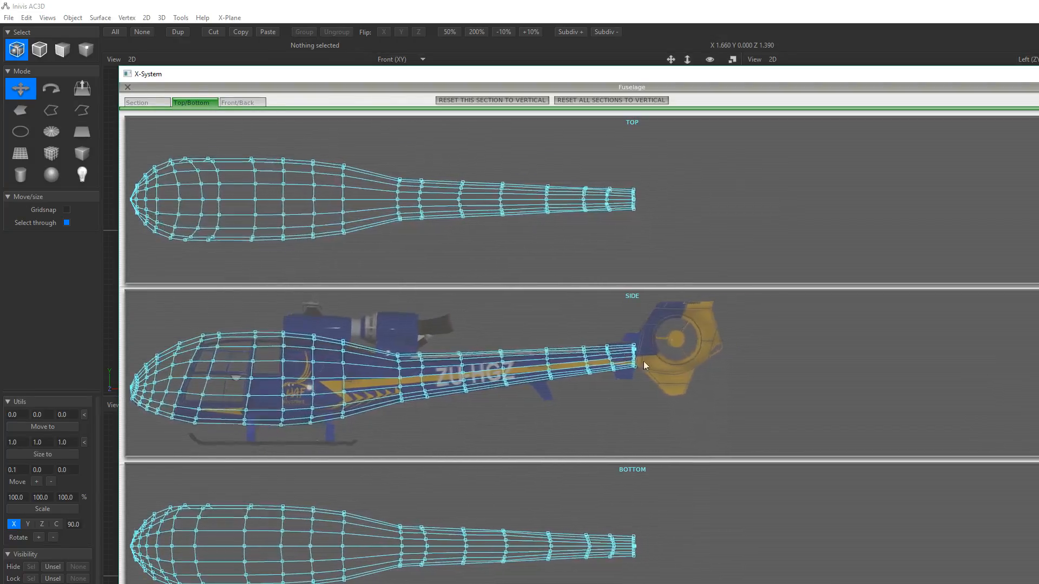
key(equal)
key(equal)
key(equal)
key(equal)
key(equal)
key(equal)
key(equal)
key(equal)
key(equal)
key(equal)
key(equal)
key(equal)
key(equal)
key(equal)
key(equal)
key(minus)
key(minus)
key(minus)
key(minus)
key(minus)
key(equal)
key(equal)
key(equal)
key(equal)
key(equal)
key(equal)
key(equal)
key(equal)
key(equal)
key(equal)
key(equal)
key(equal)
key(equal)
key(equal)
key(equal)
key(equal)
key(equal)
key(equal)
key(equal)
key(equal)
key(equal)
key(equal)
key(equal)
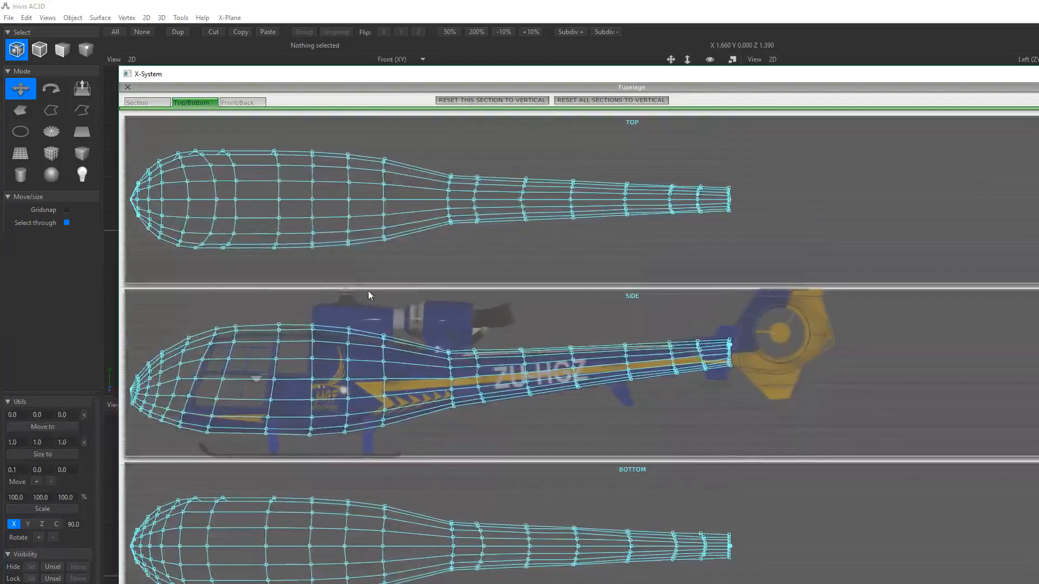
key(equal)
key(equal)
key(equal)
key(equal)
key(equal)
key(equal)
key(equal)
key(equal)
key(equal)
key(equal)
key(equal)
key(equal)
key(equal)
key(equal)
key(equal)
key(equal)
key(equal)
key(equal)
key(equal)
key(equal)
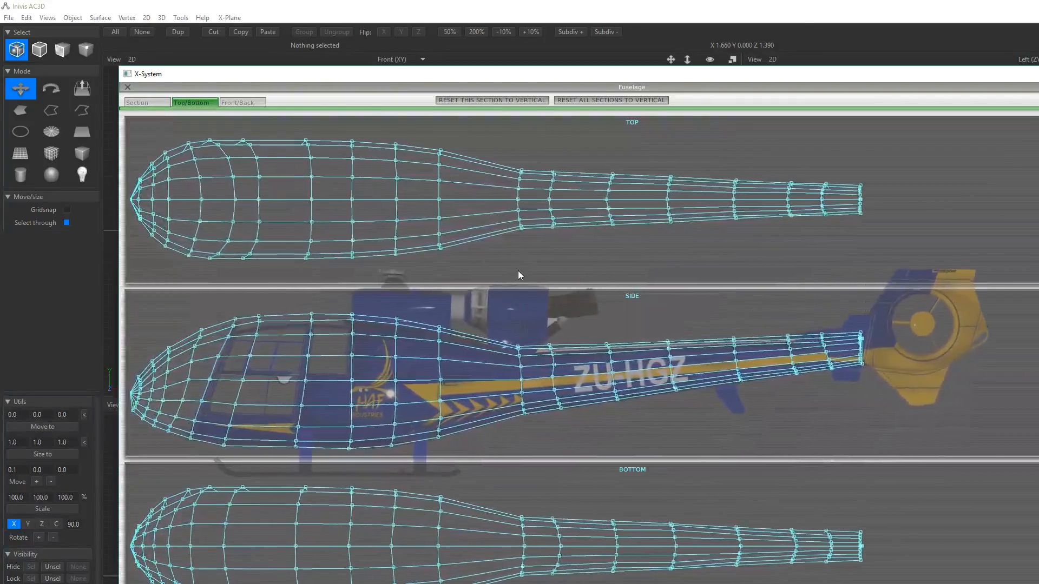
key(equal)
key(equal)
key(equal)
key(equal)
key(equal)
key(equal)
key(equal)
key(equal)
key(equal)
key(equal)
key(equal)
key(equal)
key(equal)
key(equal)
key(equal)
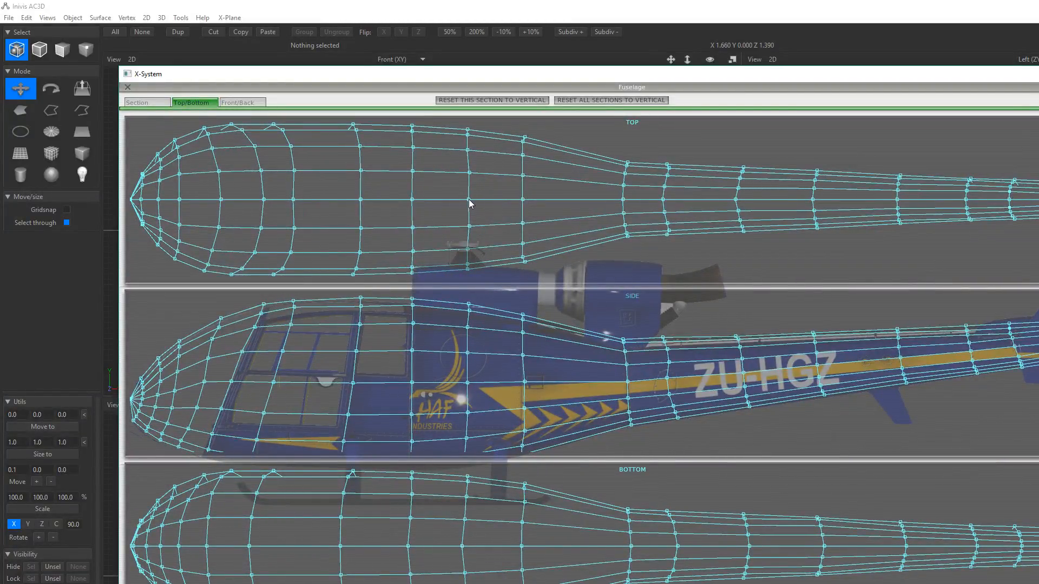
drag(469, 199, 470, 200)
key(minus)
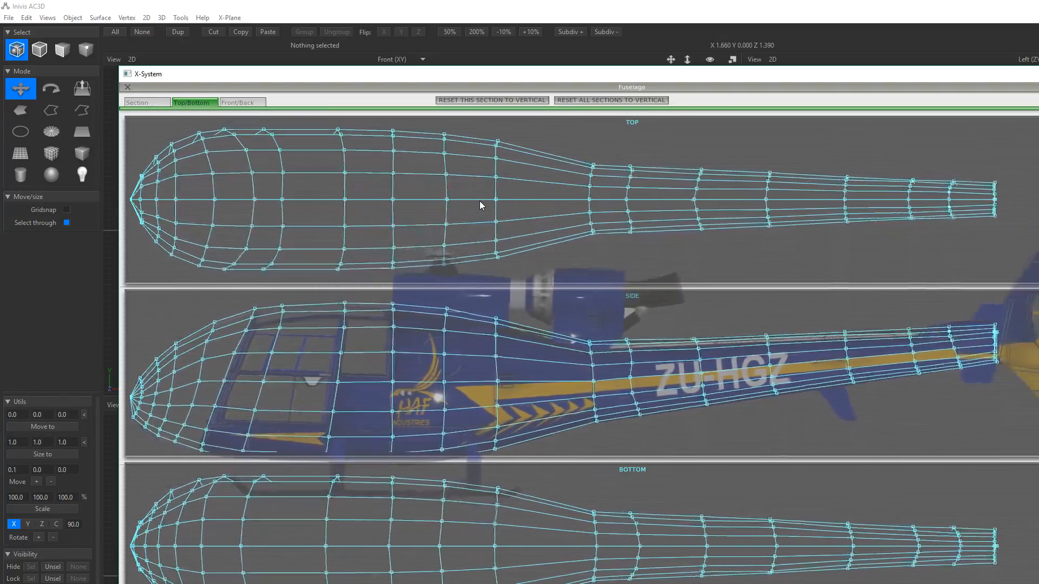
- Close the fuselage outlines and open the engine nacelle editor for Nacelle 1
key(minus)
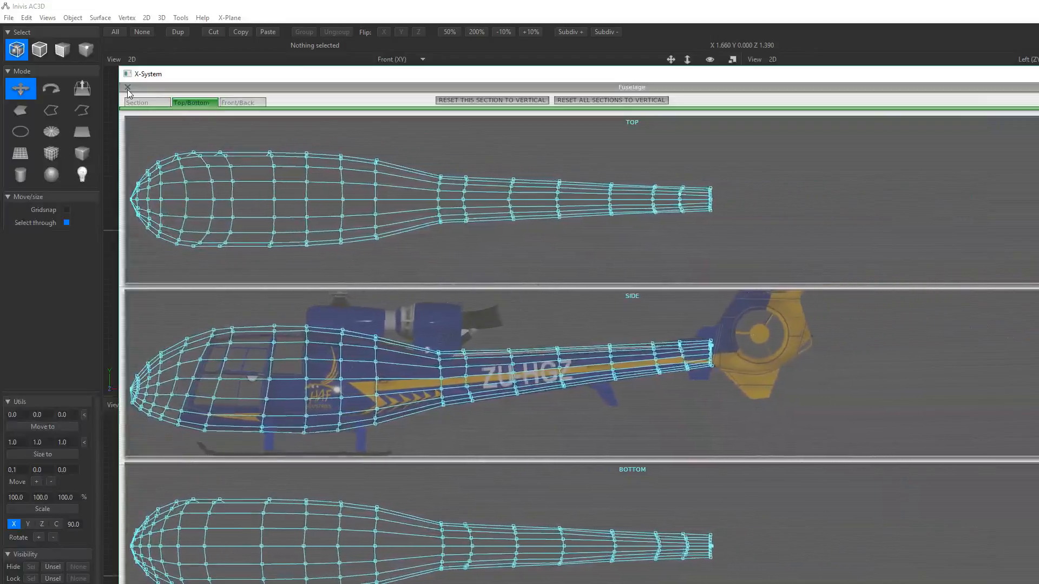
click(127, 87)
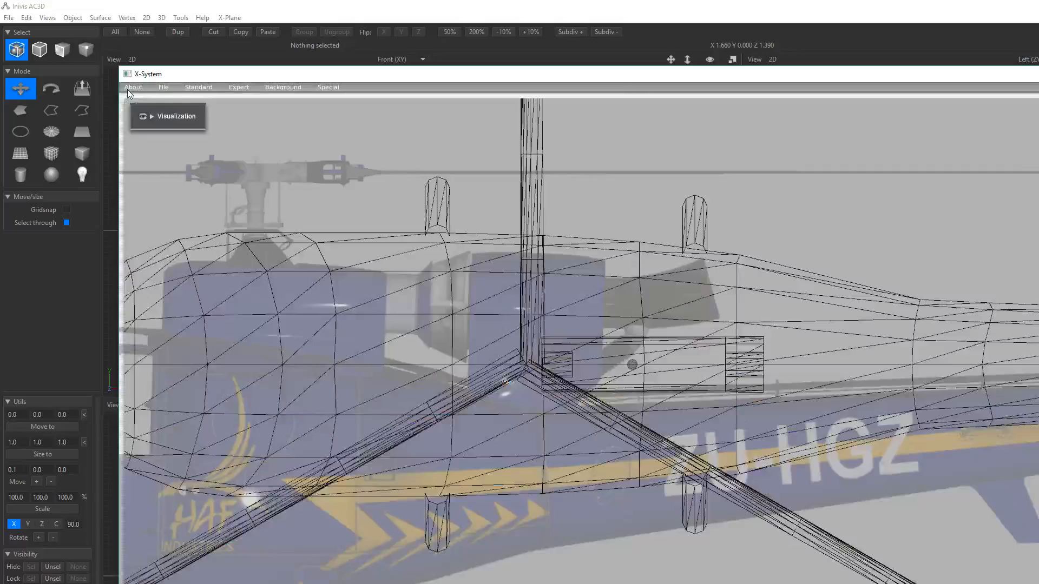
click(197, 92)
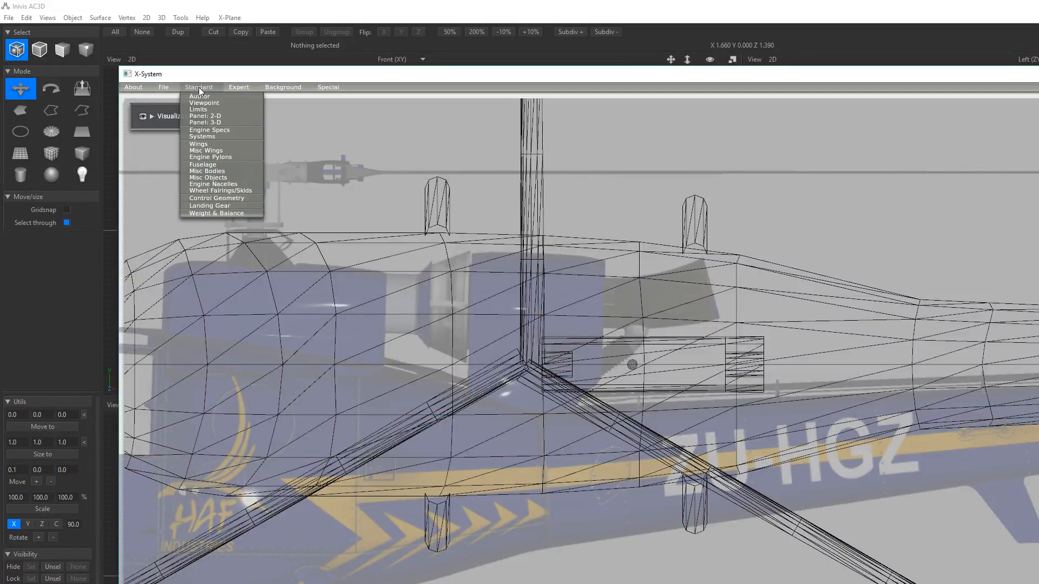
click(221, 185)
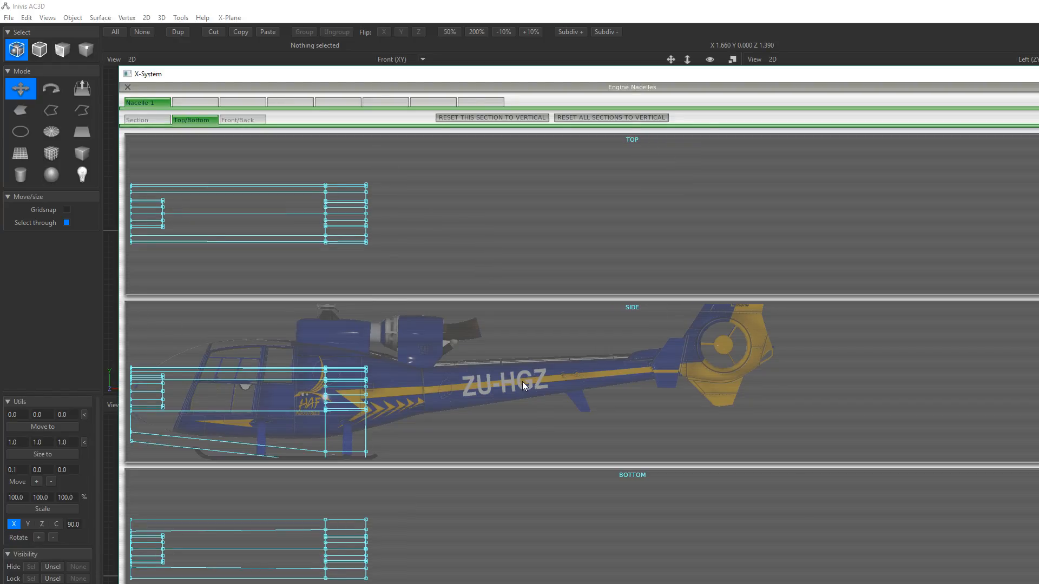
- Launch GIMP and open the side.png image of the helicopter
key(super+s)
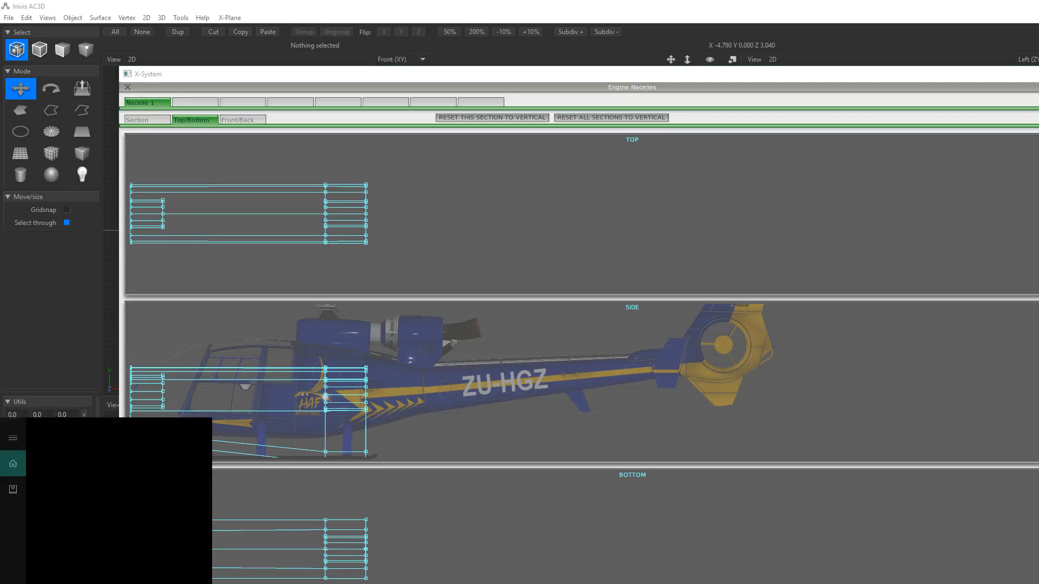
text(gimp)
key(Return)
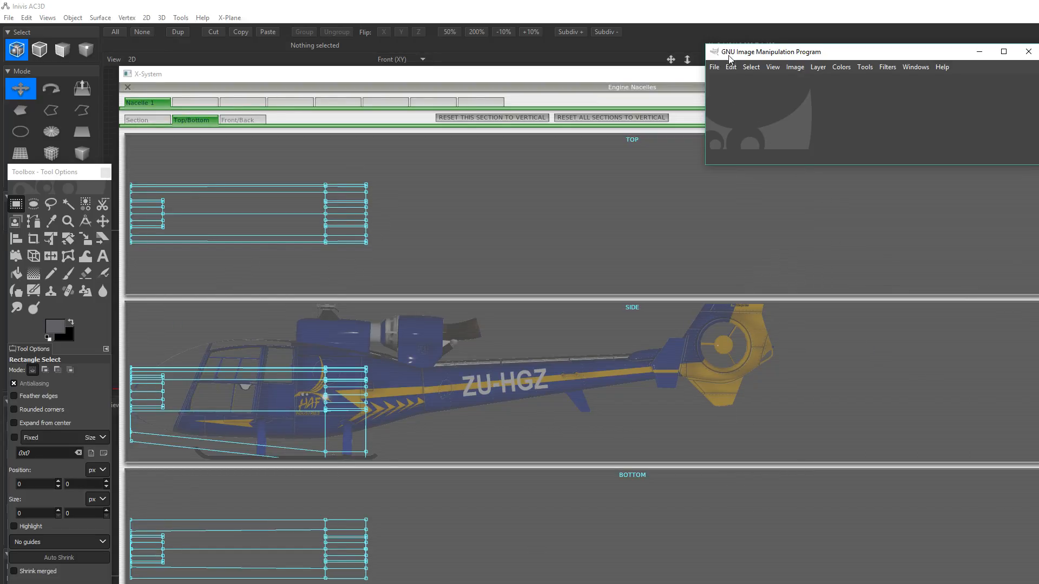
click(714, 67)
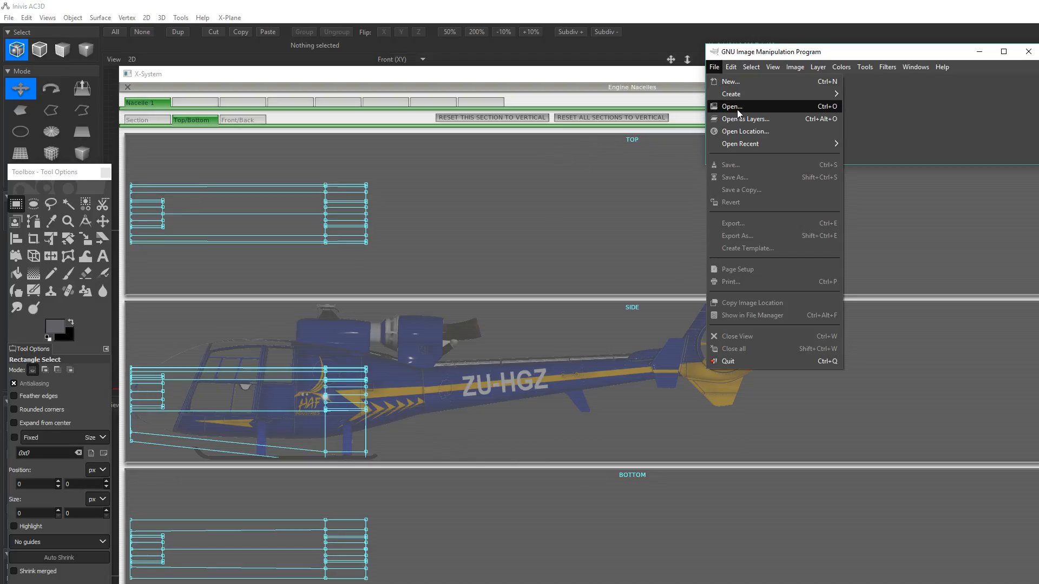
click(736, 106)
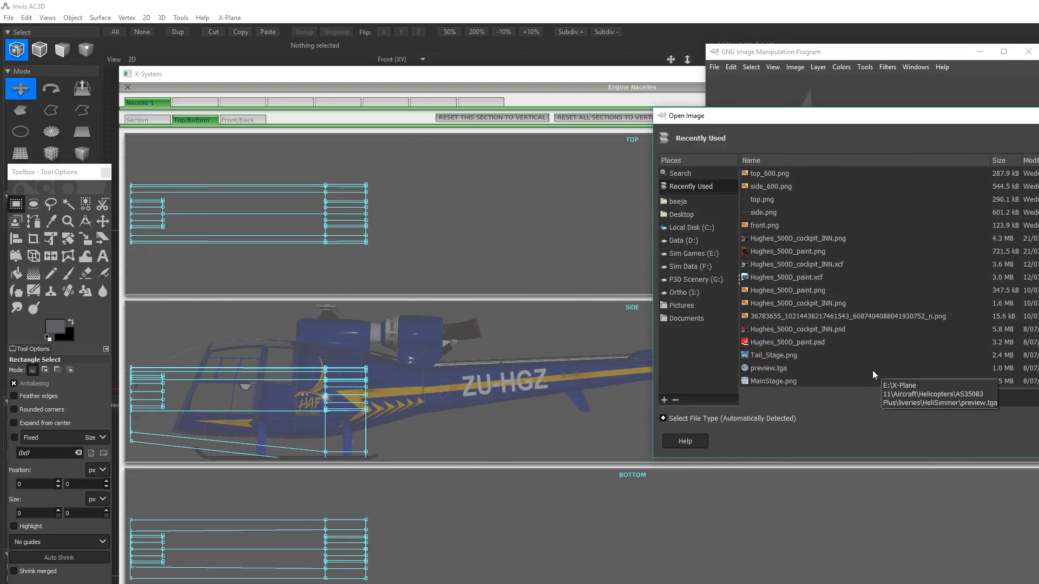
double_click(763, 212)
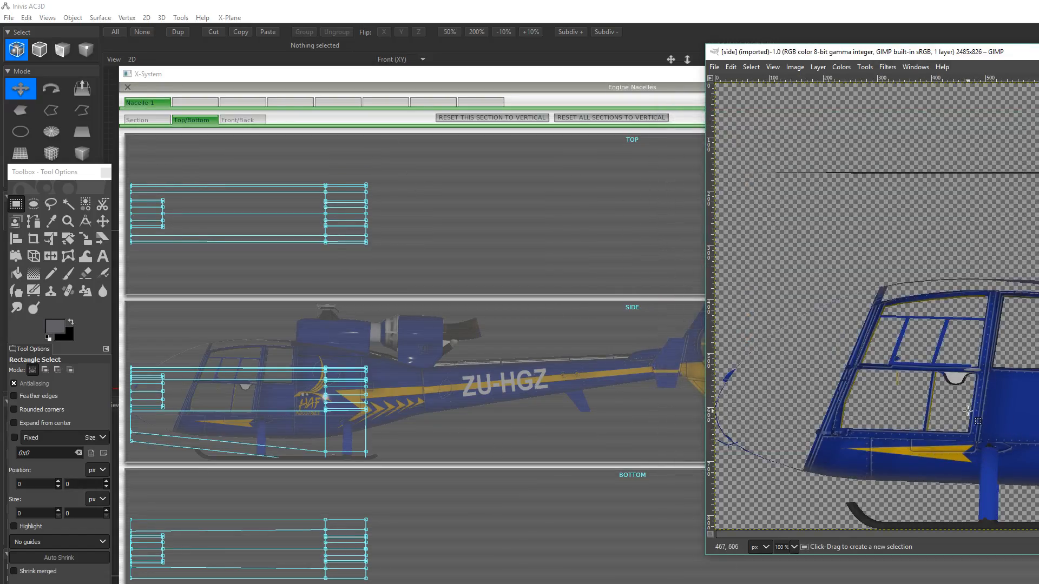
- Open top_600.png as a second image and move its window so the whole cabin and rotor hub can be seen
click(713, 69)
click(726, 107)
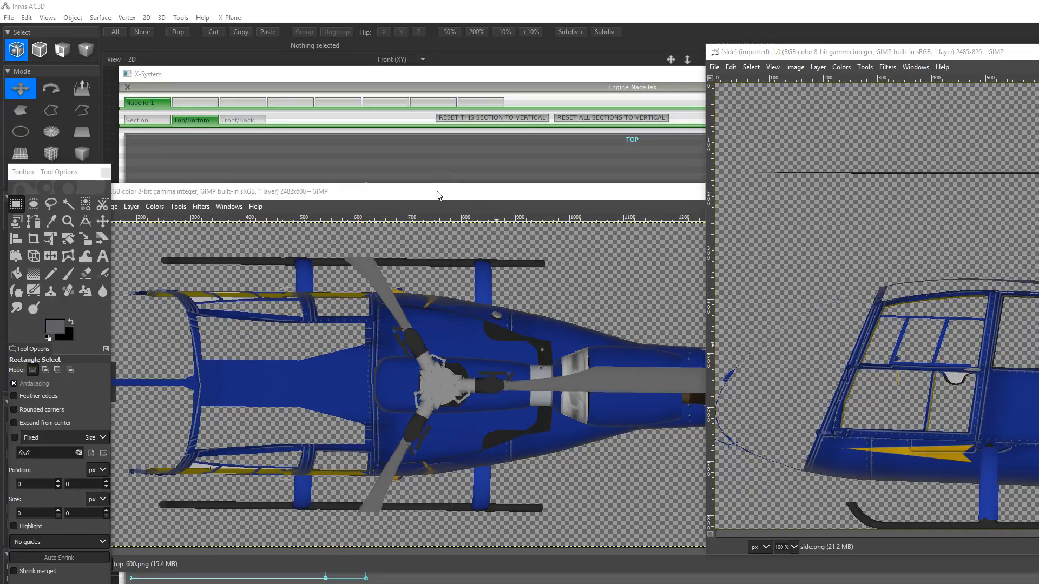
drag(438, 196, 614, 178)
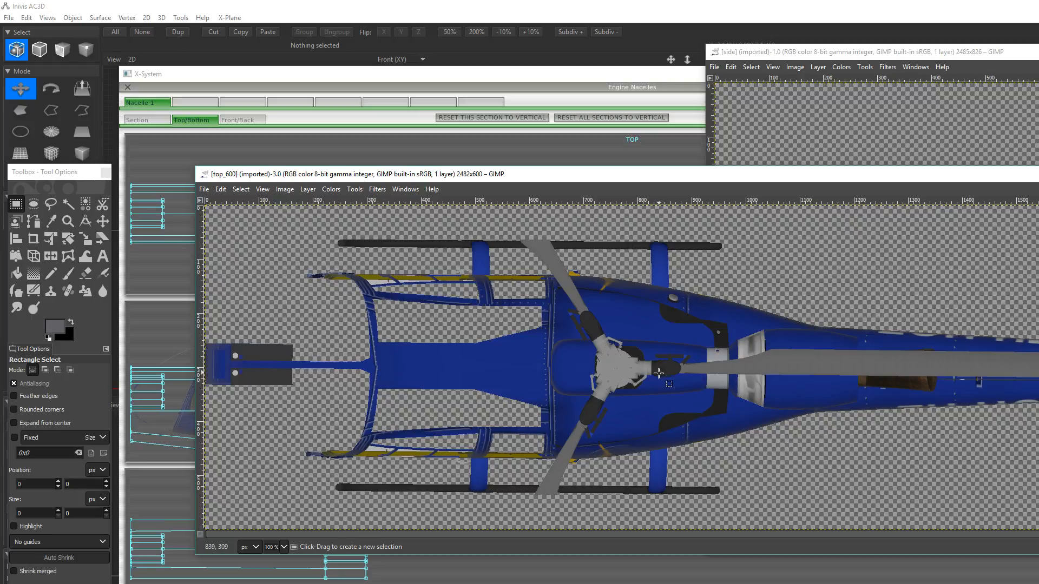
- Select the rotor hub and forward engine cowling in the top view with a 360 × 196 px rectangle at position 606, 205
mouse_move(527, 315)
mouse_down()
mouse_move(688, 397)
mouse_move(756, 413)
mouse_up()
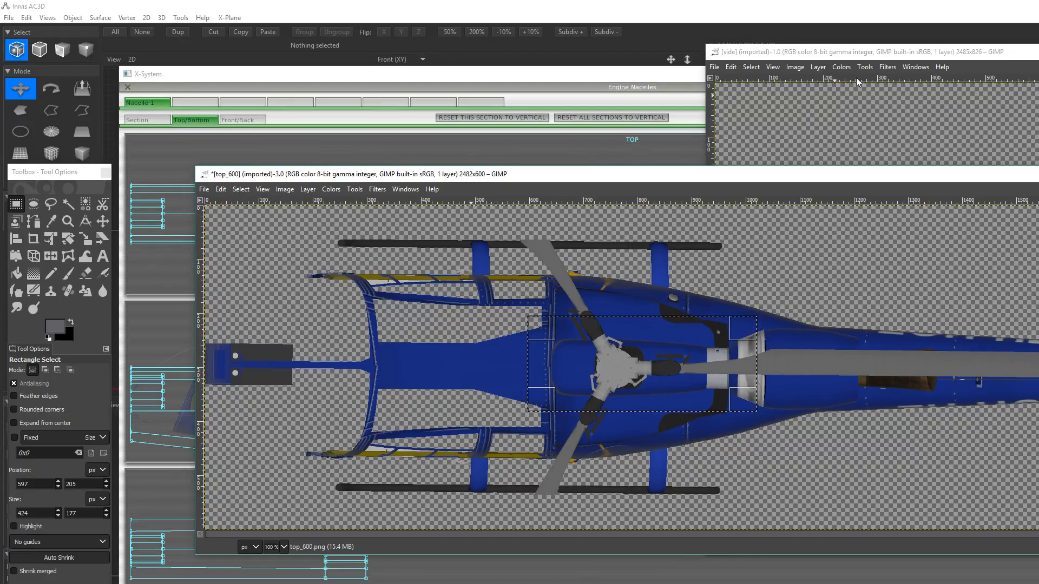
click(1026, 54)
drag(1030, 54, 945, 67)
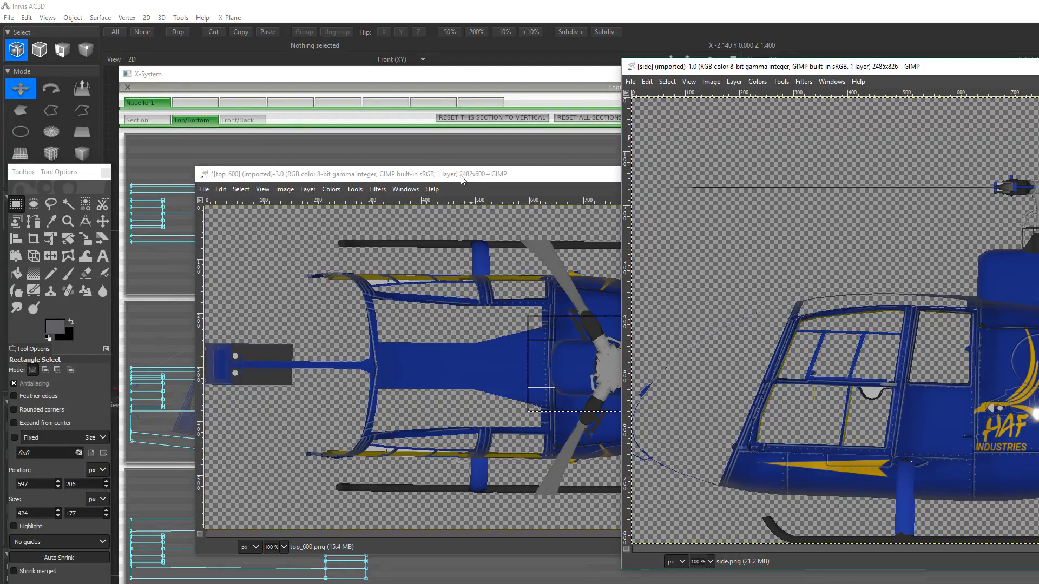
click(480, 178)
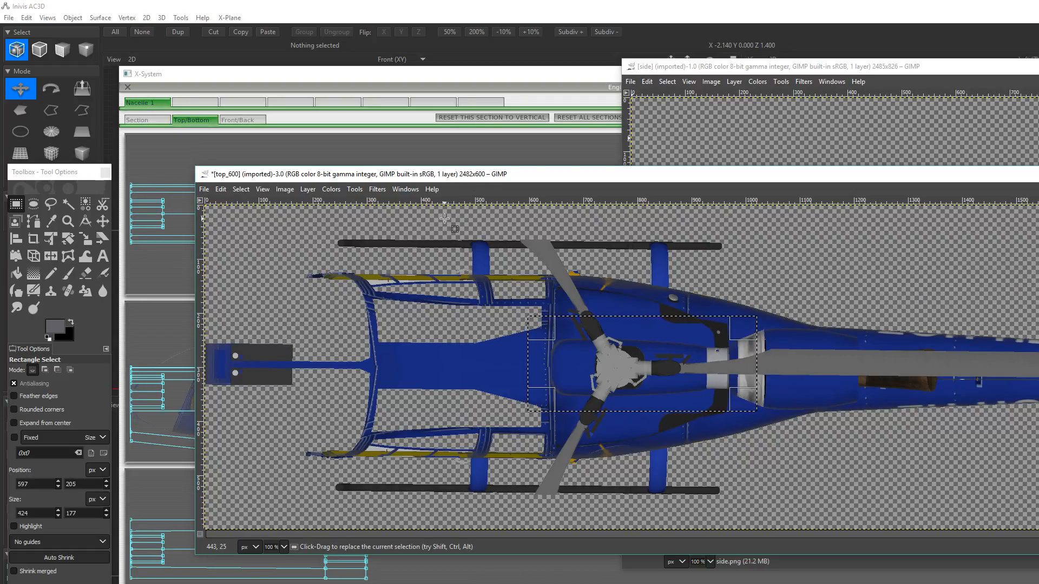
drag(741, 361, 857, 360)
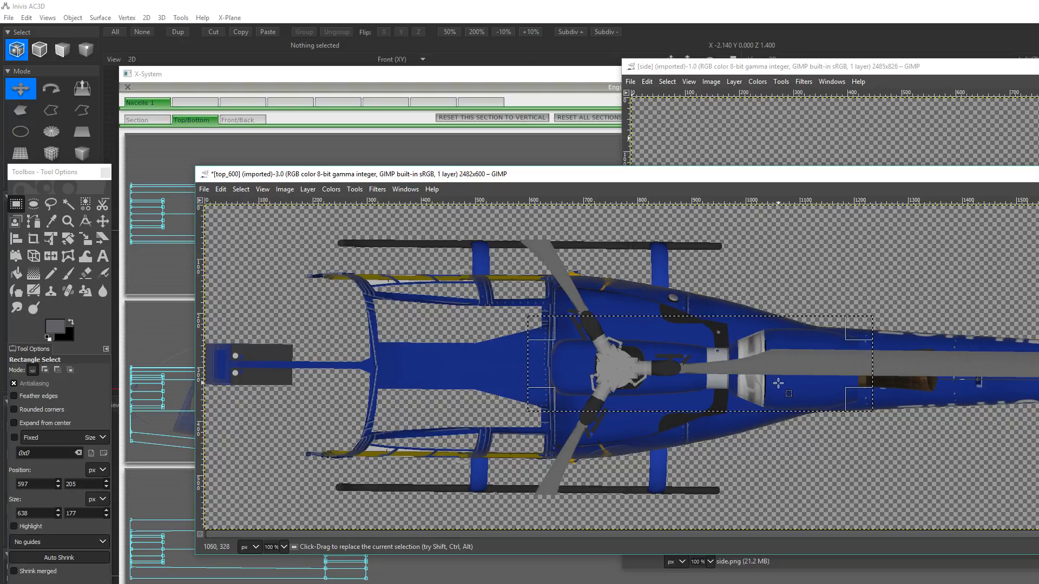
drag(775, 389, 774, 398)
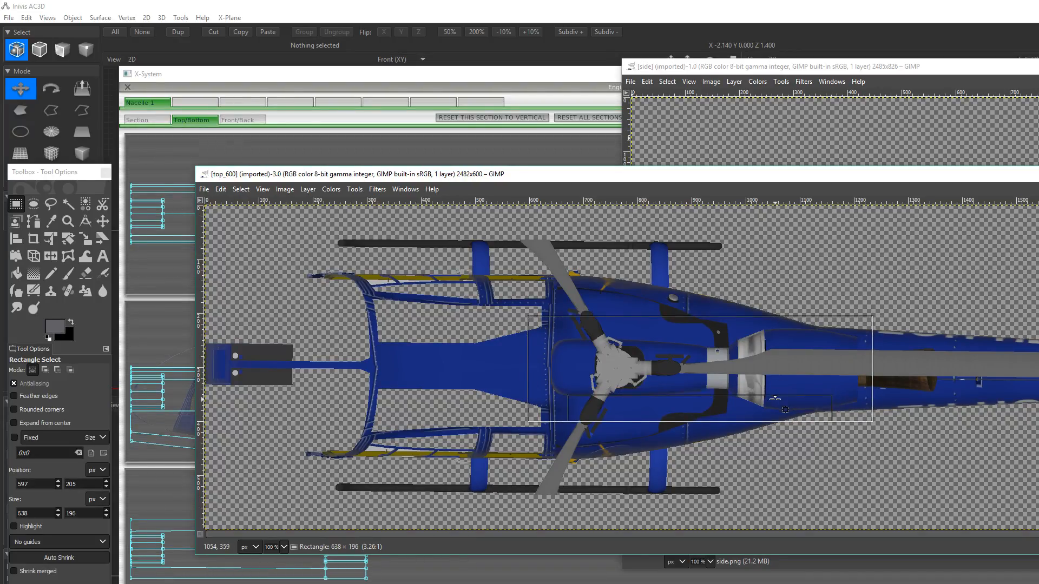
mouse_move(690, 344)
mouse_down()
mouse_move(672, 306)
mouse_move(679, 296)
mouse_move(686, 344)
mouse_move(695, 343)
mouse_up()
drag(861, 369, 710, 364)
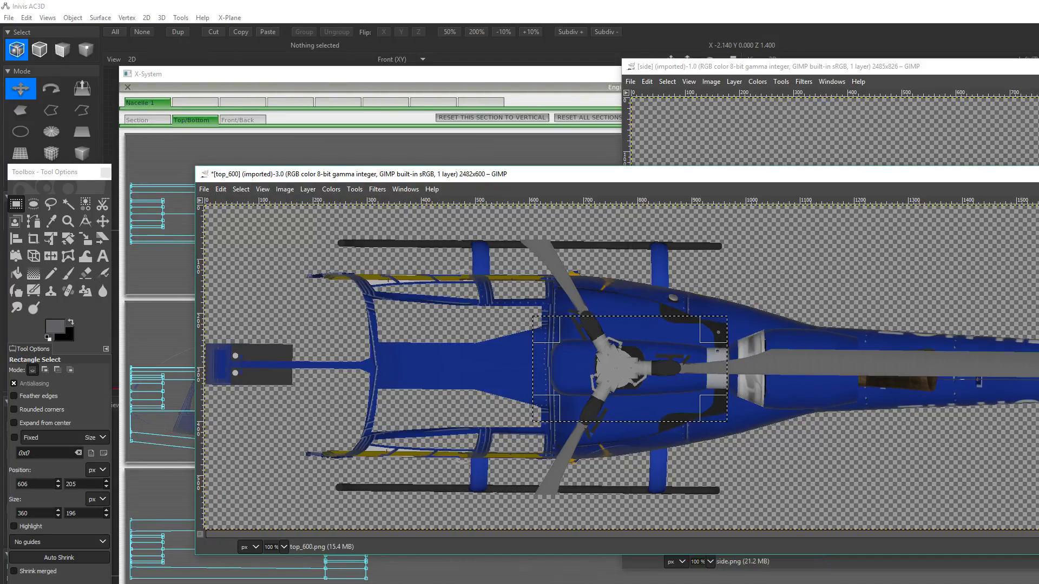
- Reposition and resize the side image's window so the cabin, engine and exhaust all fit in it
drag(865, 67, 438, 70)
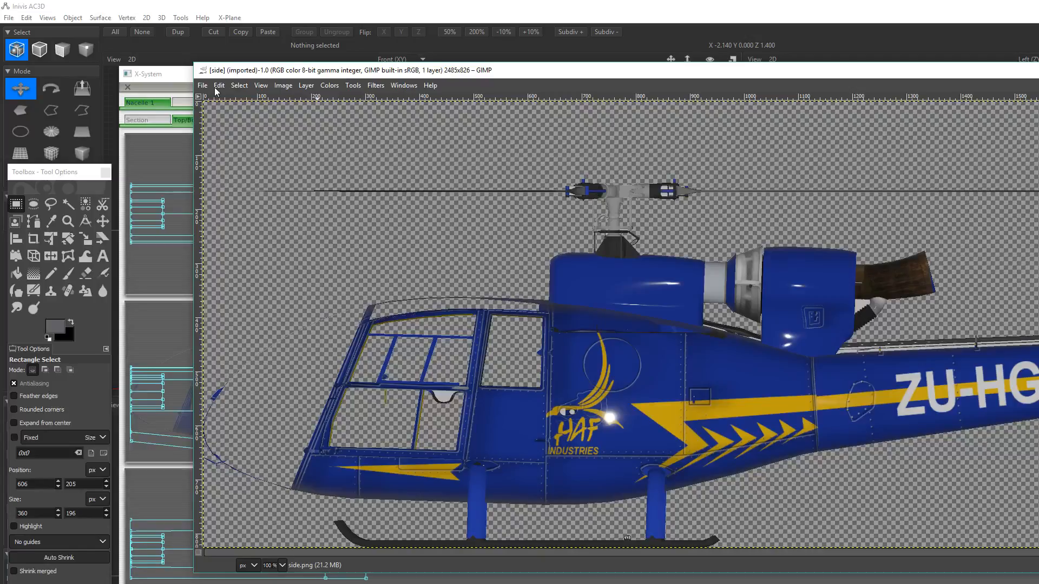
drag(196, 61, 244, 48)
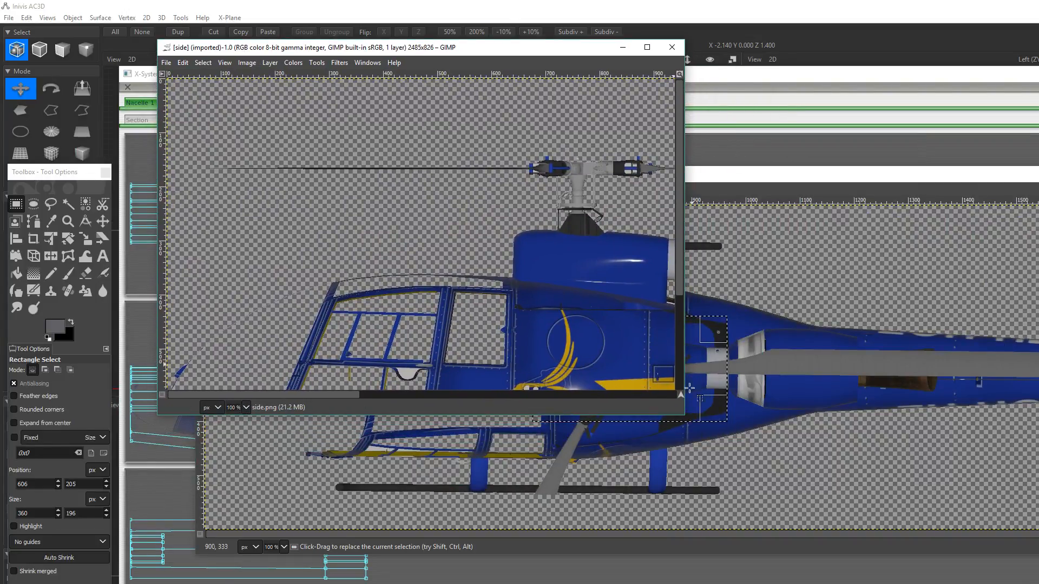
drag(684, 416, 981, 494)
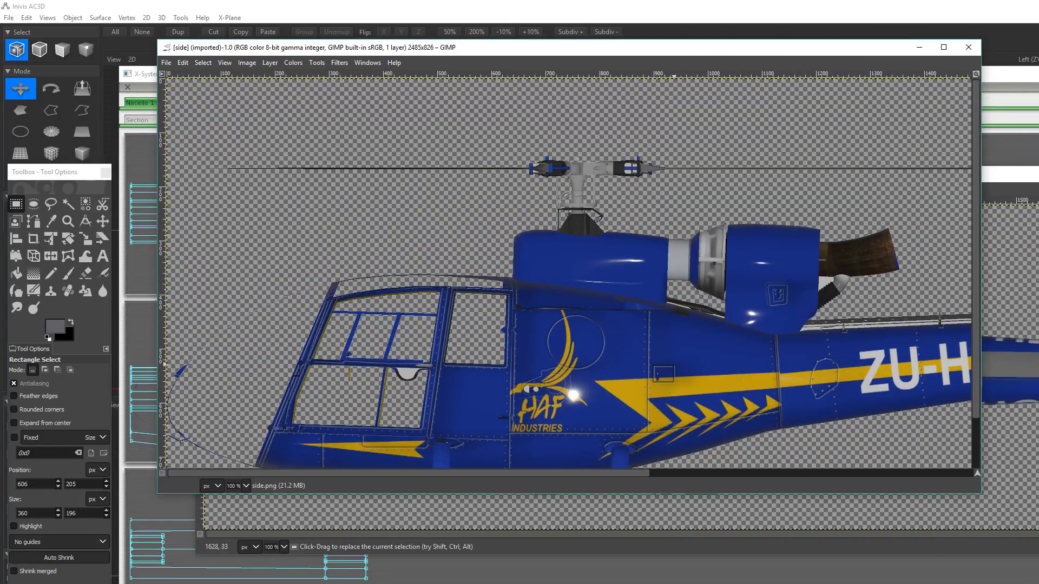
- Rearrange the top view's window below the side view's title area and crop the top view to the selection
drag(1017, 174, 1021, 249)
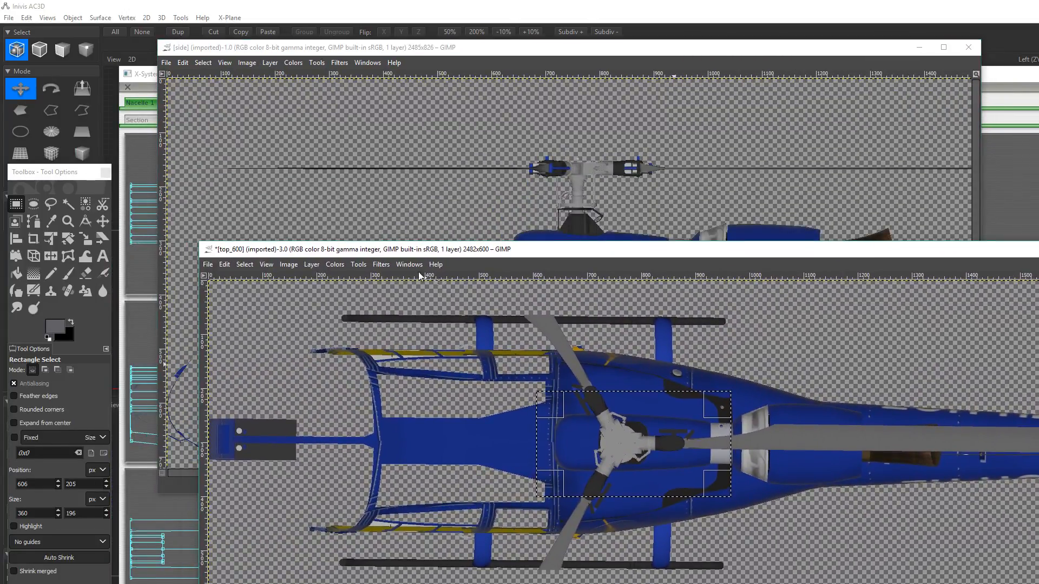
drag(198, 243, 277, 74)
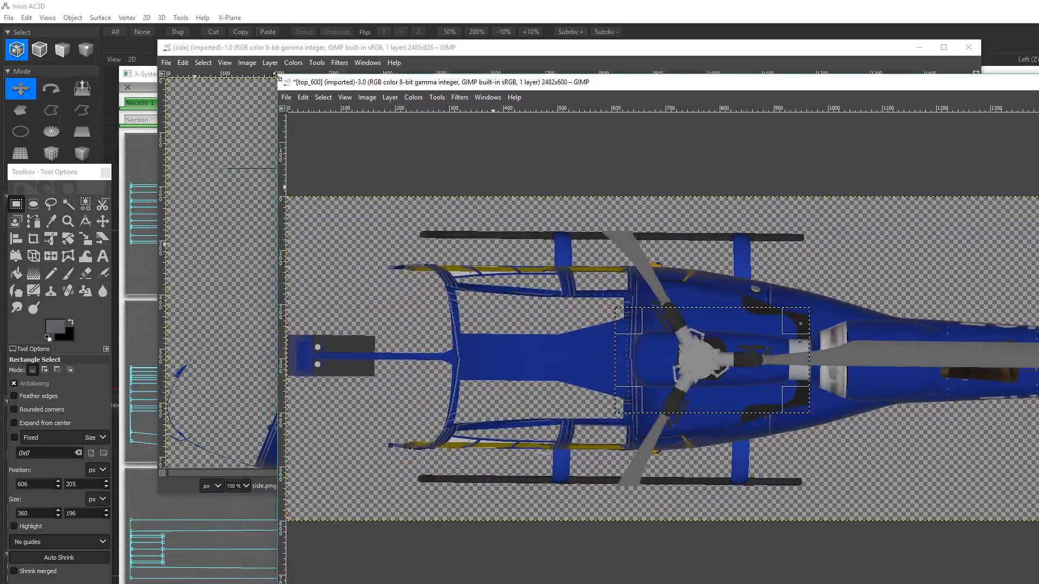
drag(768, 88, 649, 186)
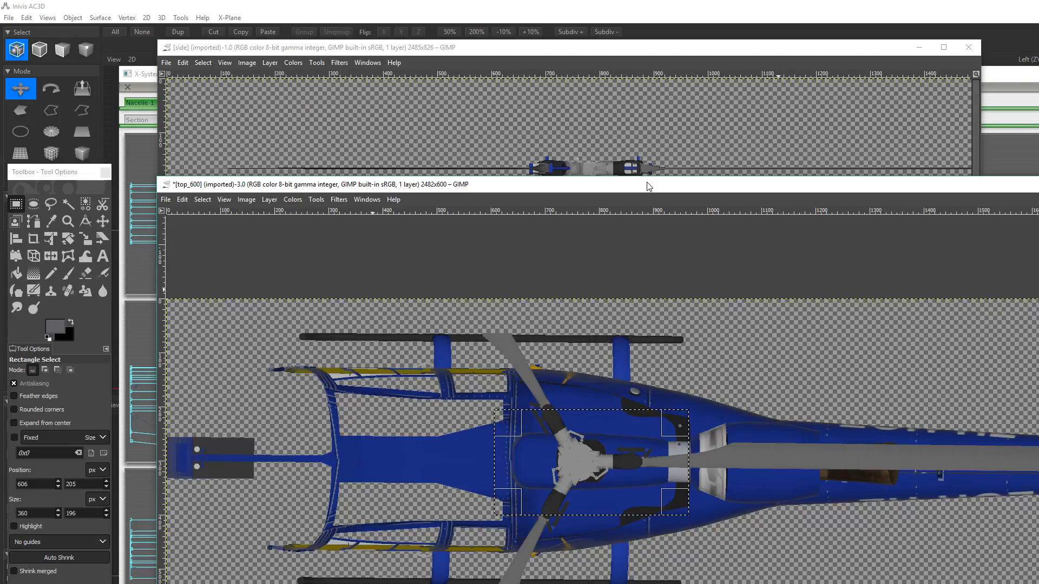
click(250, 201)
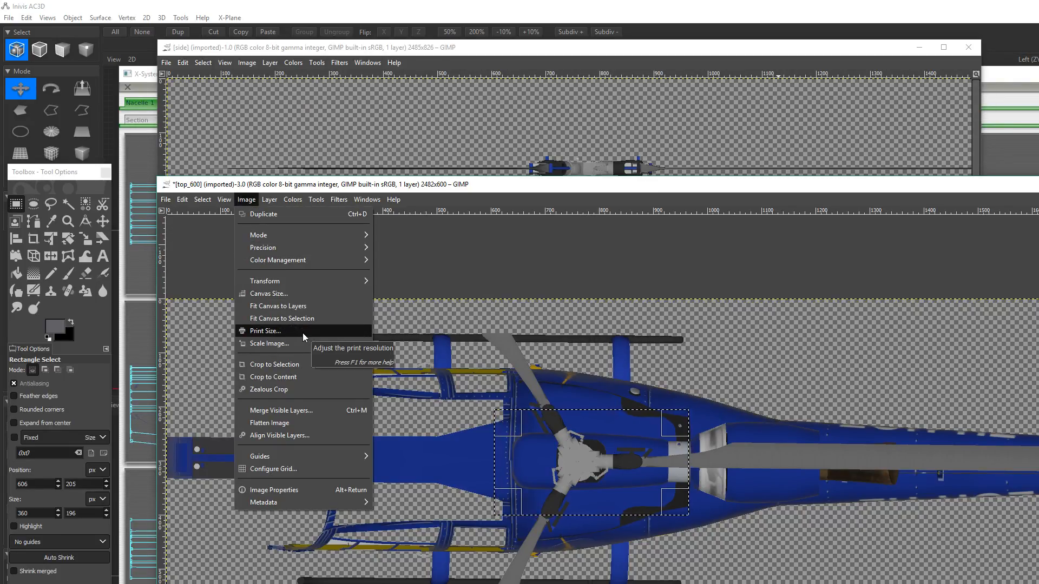
click(300, 365)
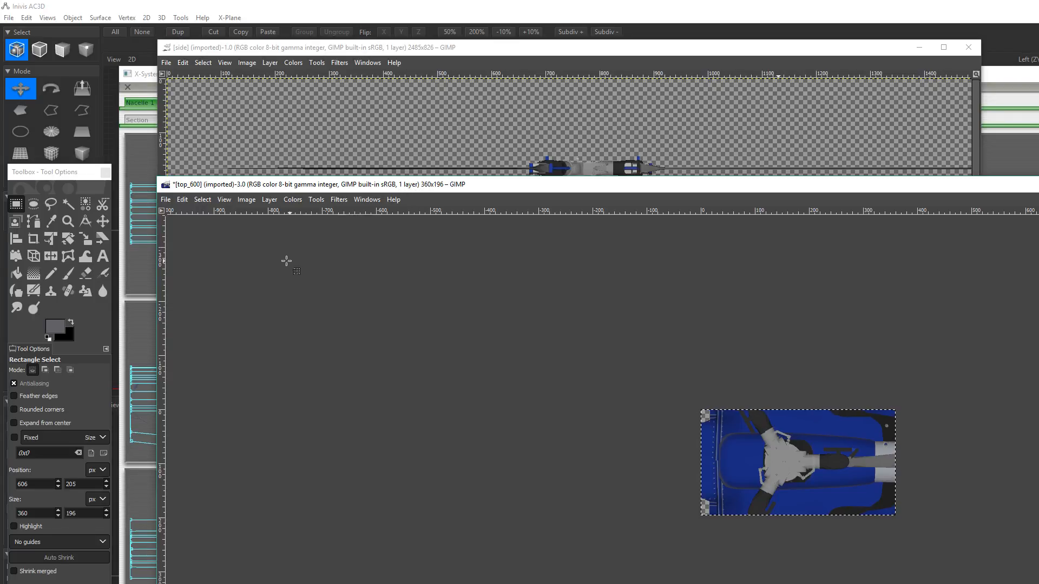
- Export the cropped top view as top_engine_nac1360.png in the SA341 Doc folder, using the default PNG options
click(170, 201)
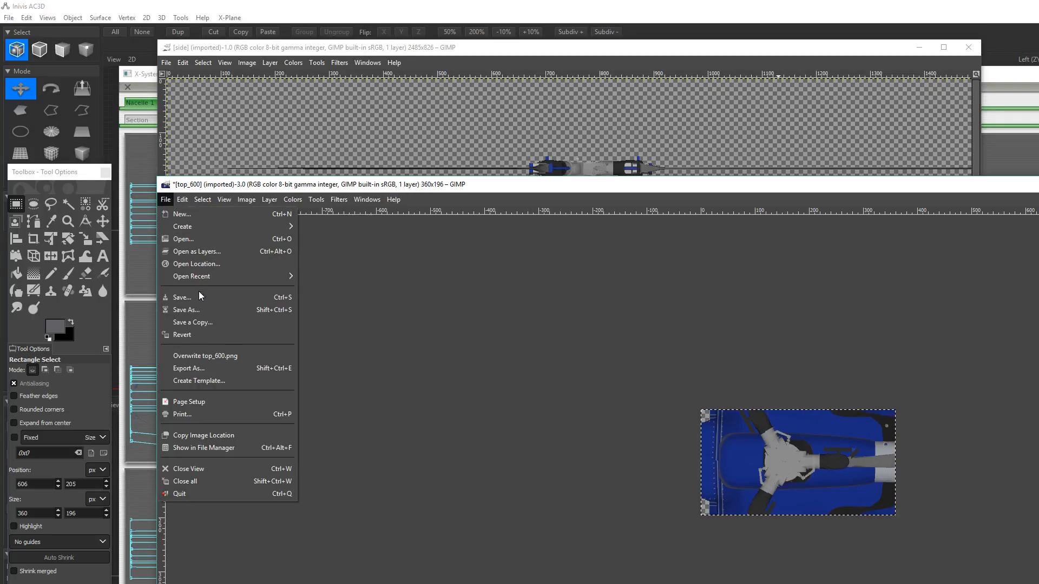
click(214, 368)
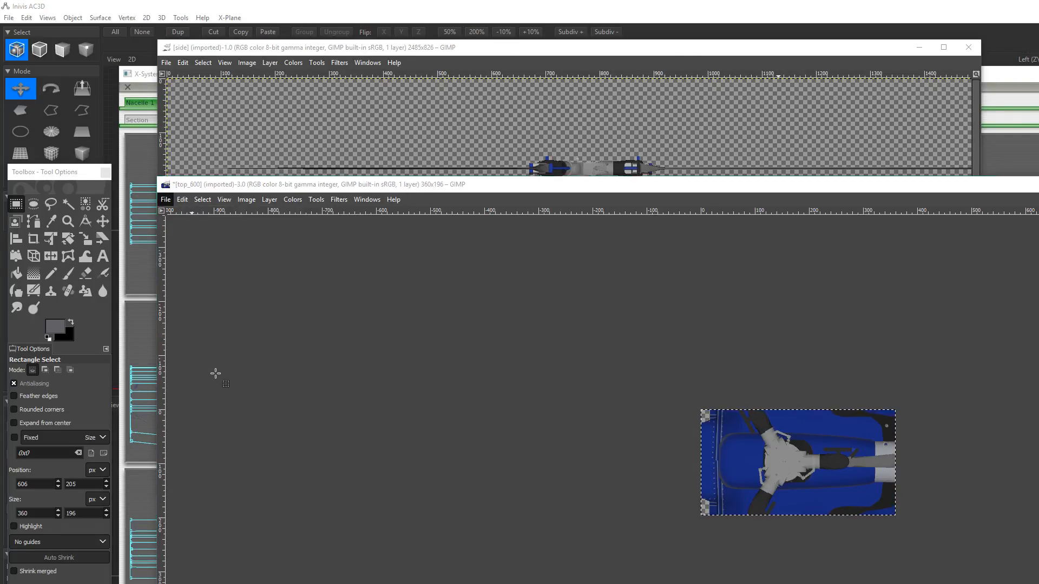
click(762, 70)
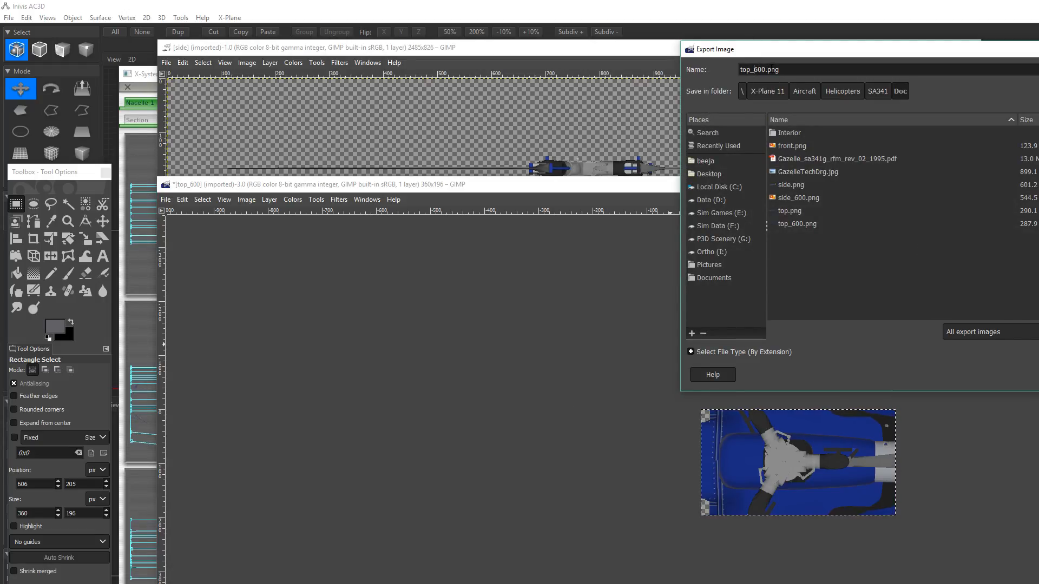
drag(754, 69, 766, 69)
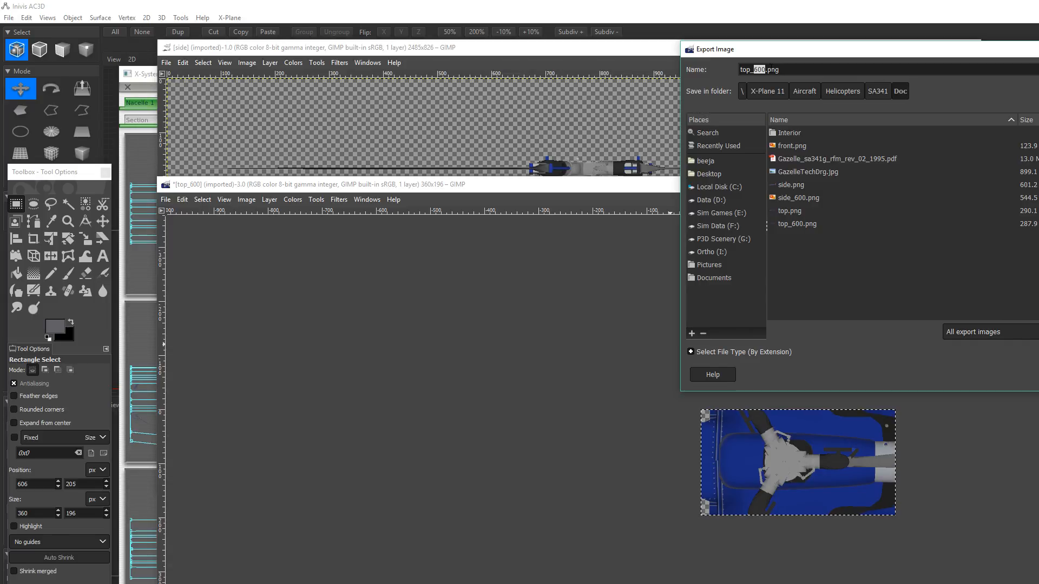
text(360)
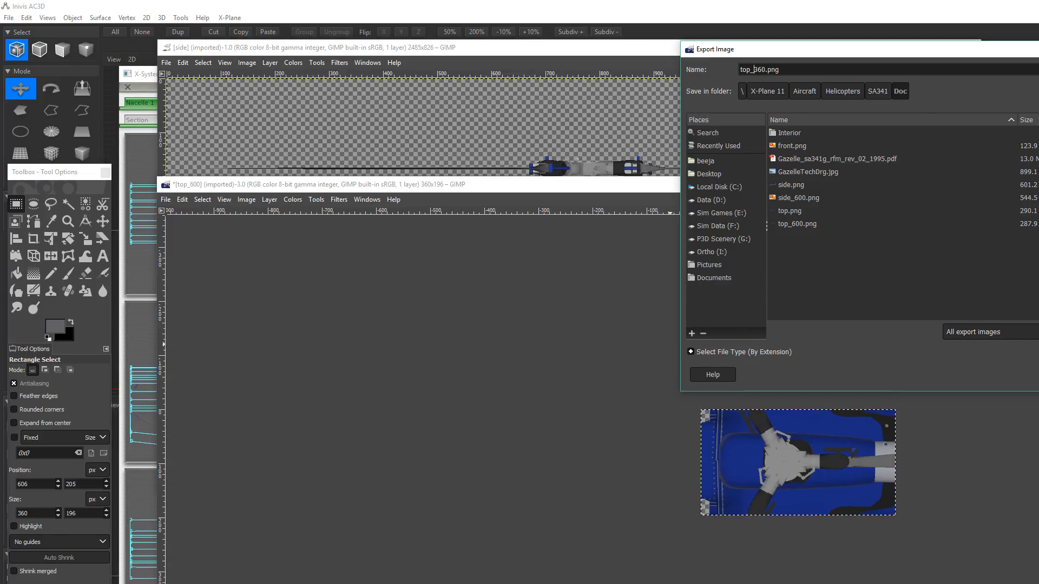
text(engine_nac1)
key(Return)
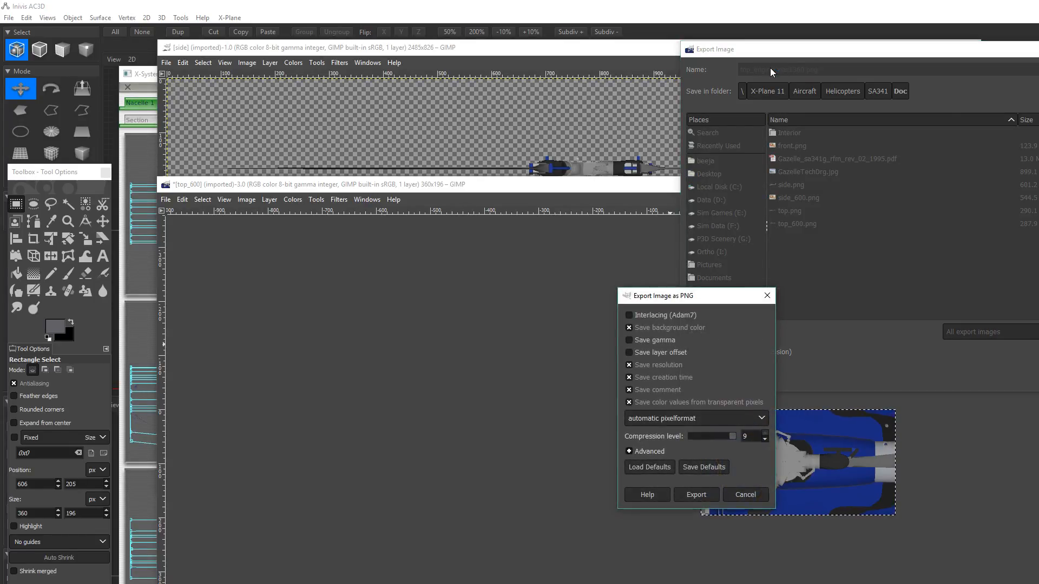
click(696, 494)
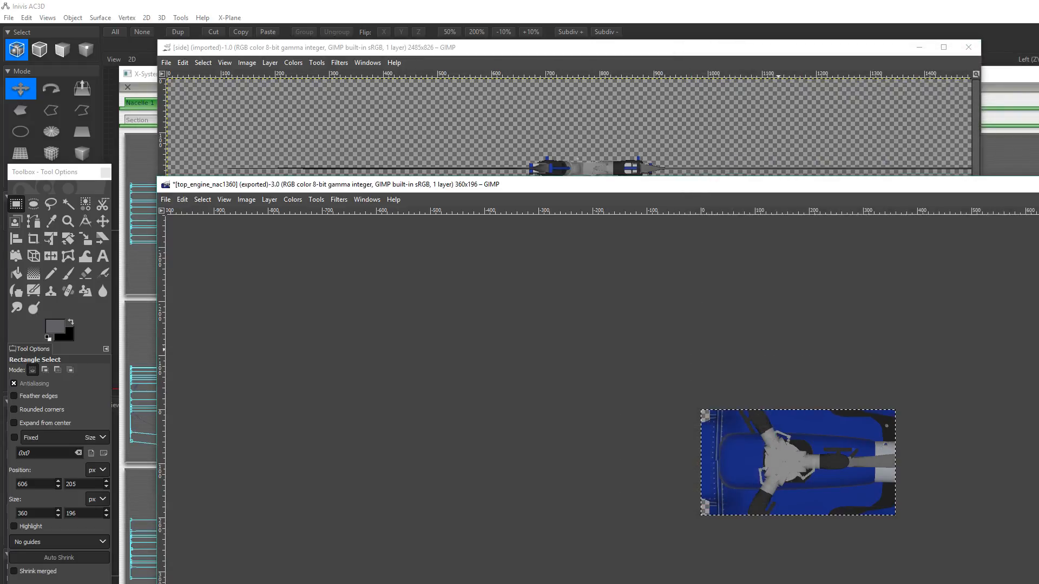
- Select the forward engine cowling in the side view with a 360 × 247 px rectangle at position 605, 218 and crop the image to it
click(636, 50)
drag(466, 195, 736, 328)
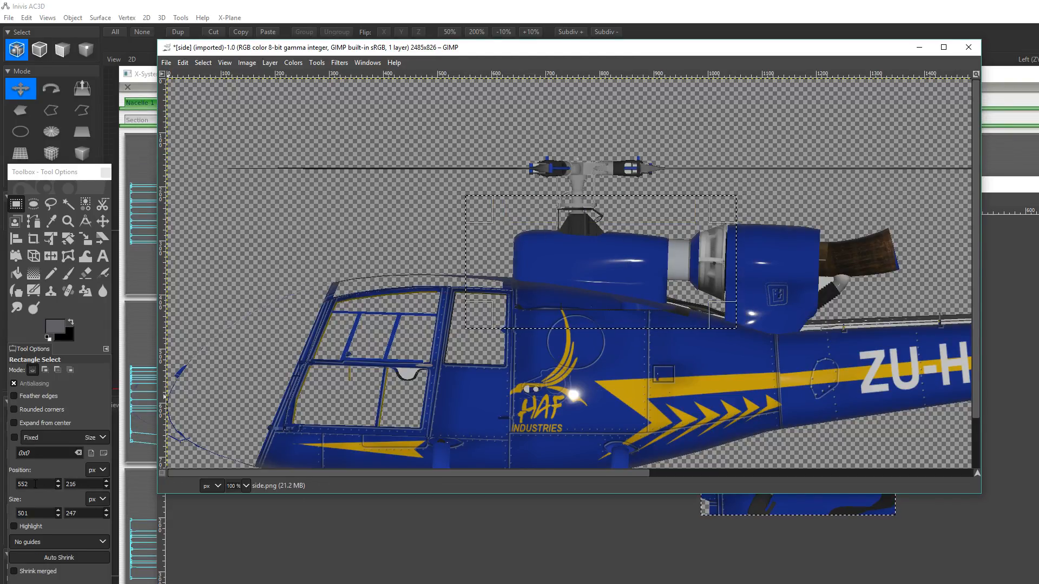
double_click(23, 513)
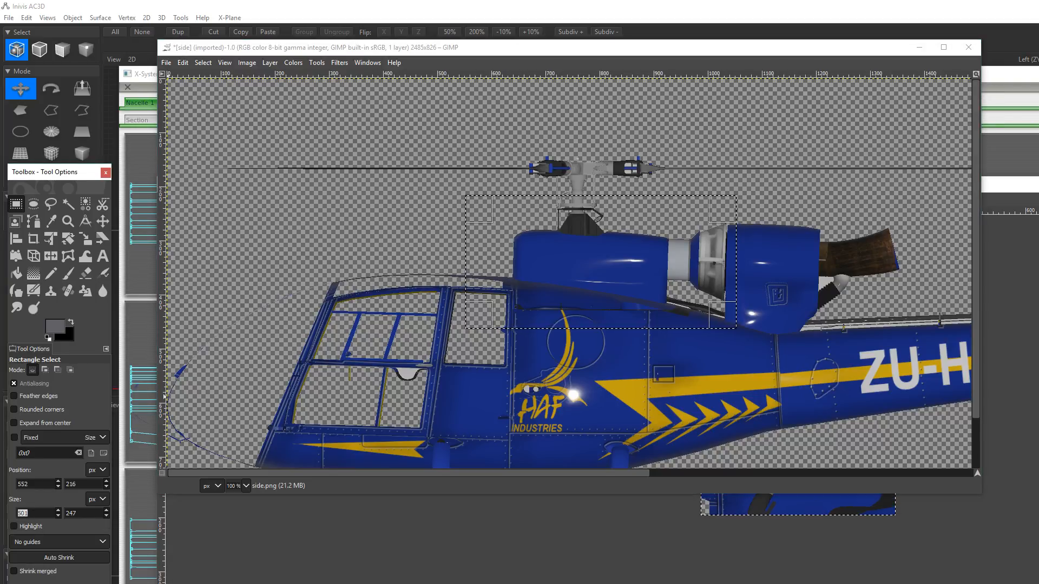
text(36)
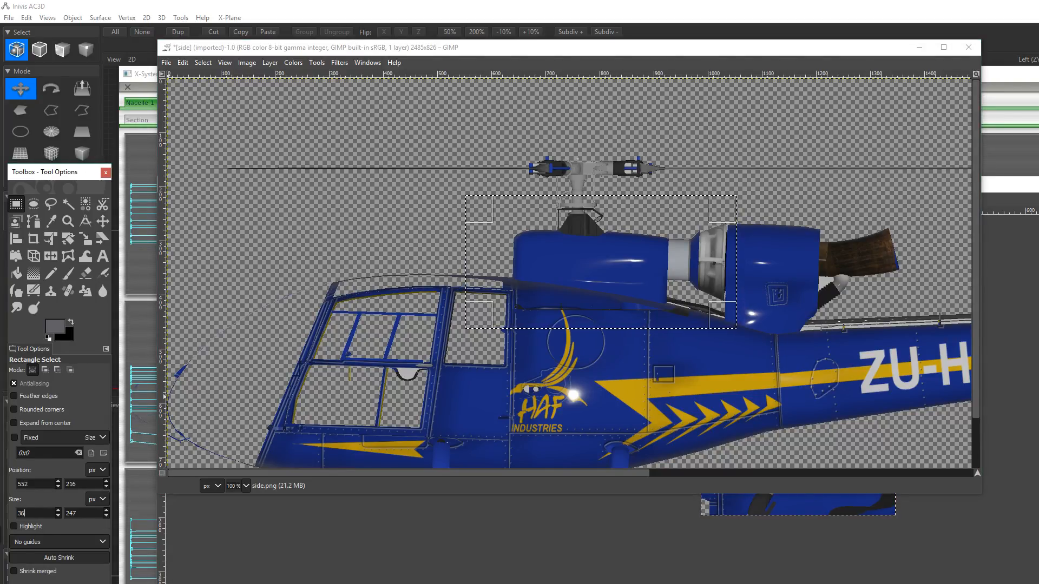
text(0)
key(Tab)
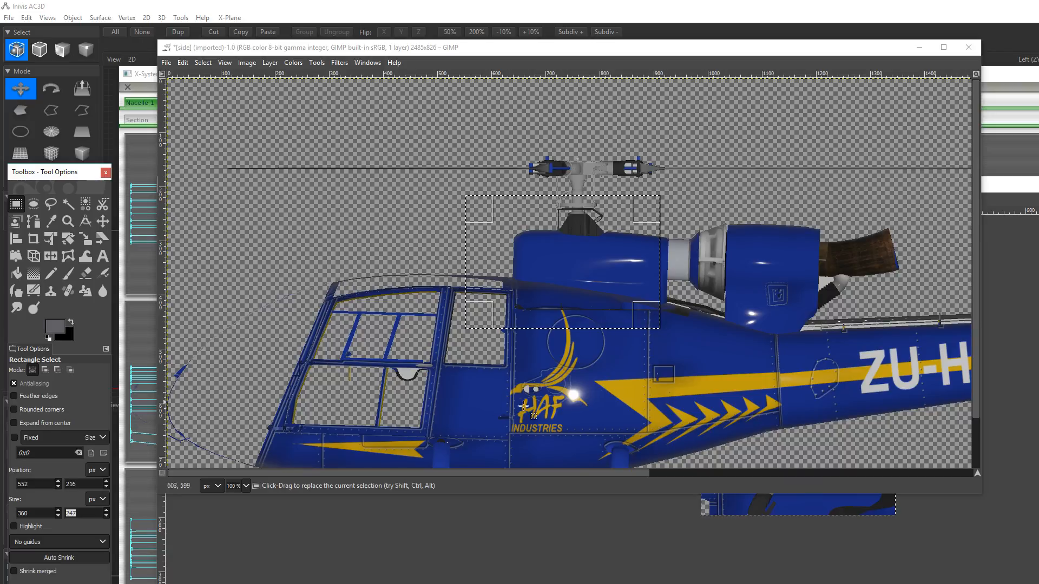
drag(562, 257, 591, 259)
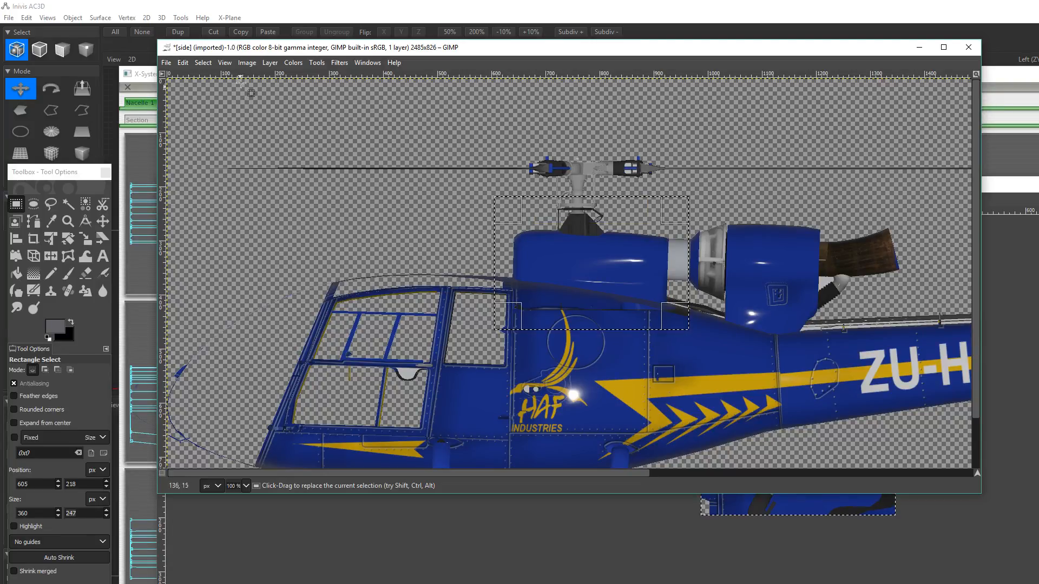
click(248, 63)
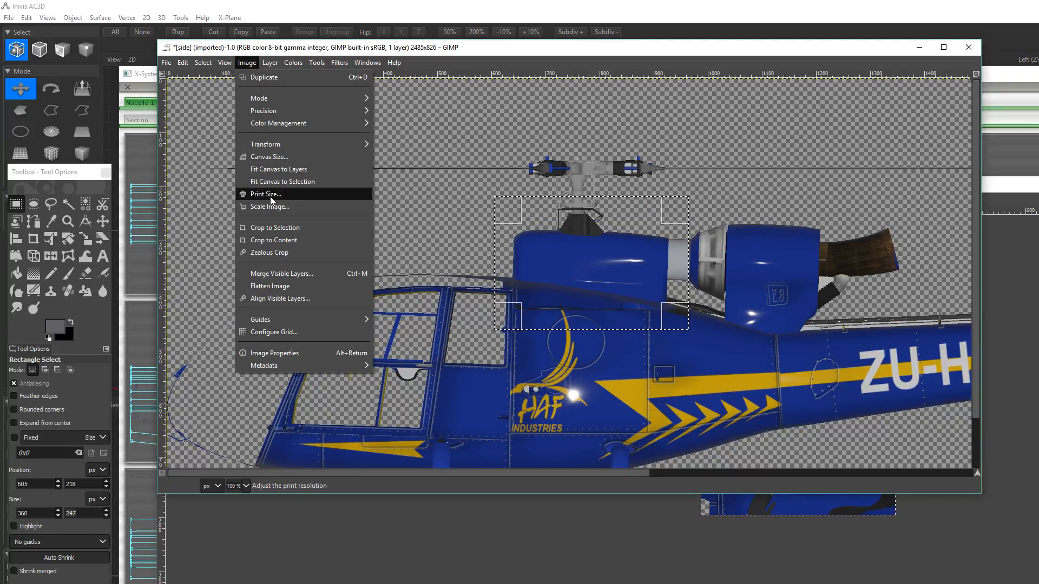
click(275, 228)
- Export the cropped side view as side_engine_nac1360.png in the SA341 Doc folder, using the default PNG options
click(166, 63)
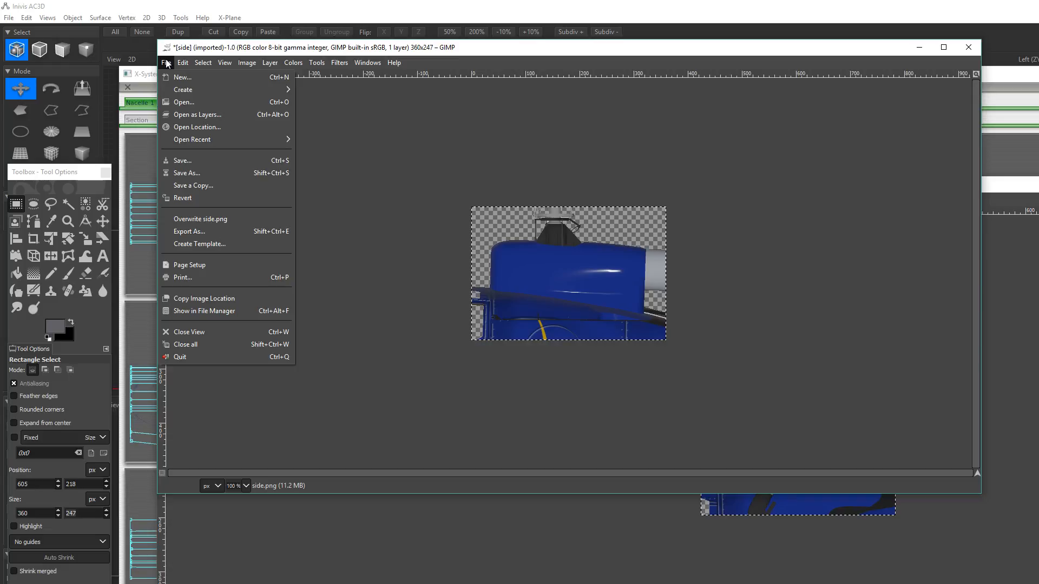
click(189, 231)
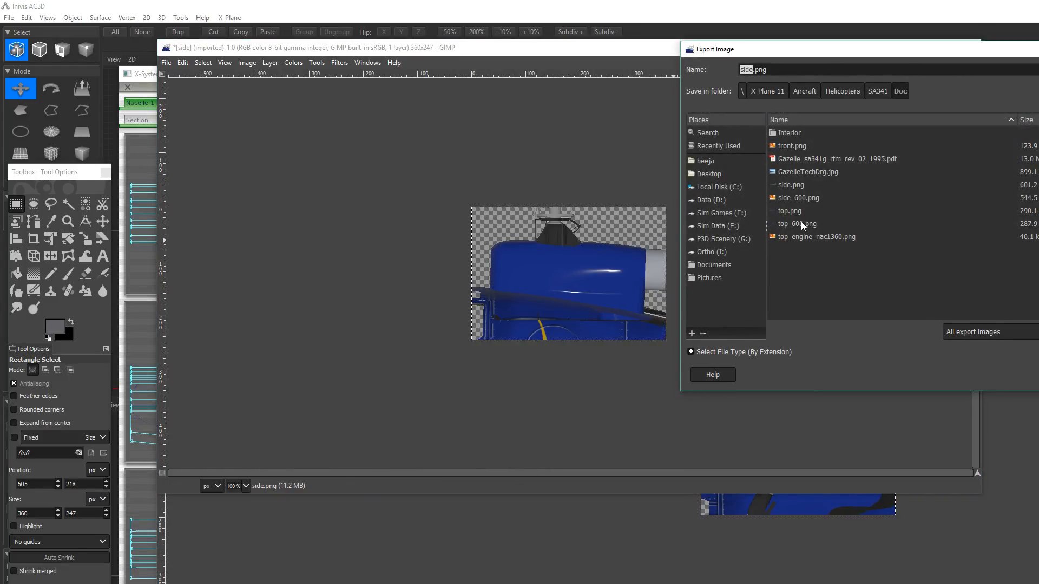
click(796, 237)
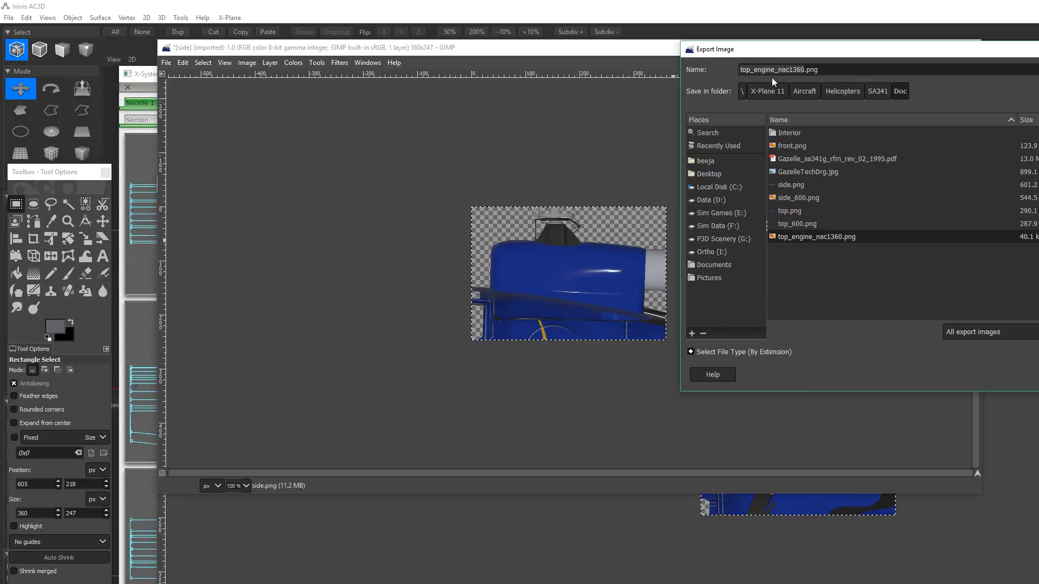
click(753, 69)
key(BackSpace)
key(BackSpace)
key(BackSpace)
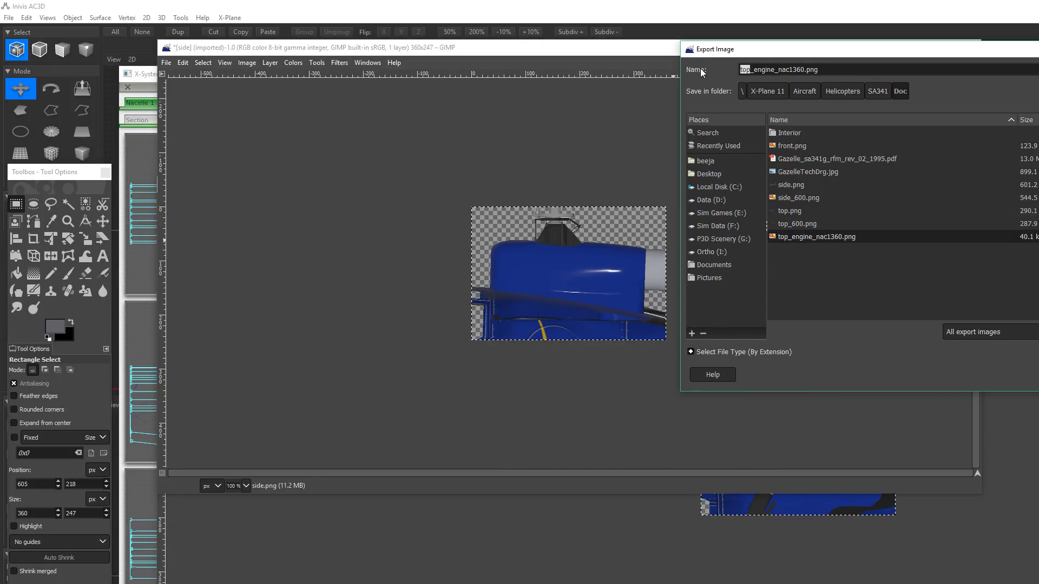
text(side)
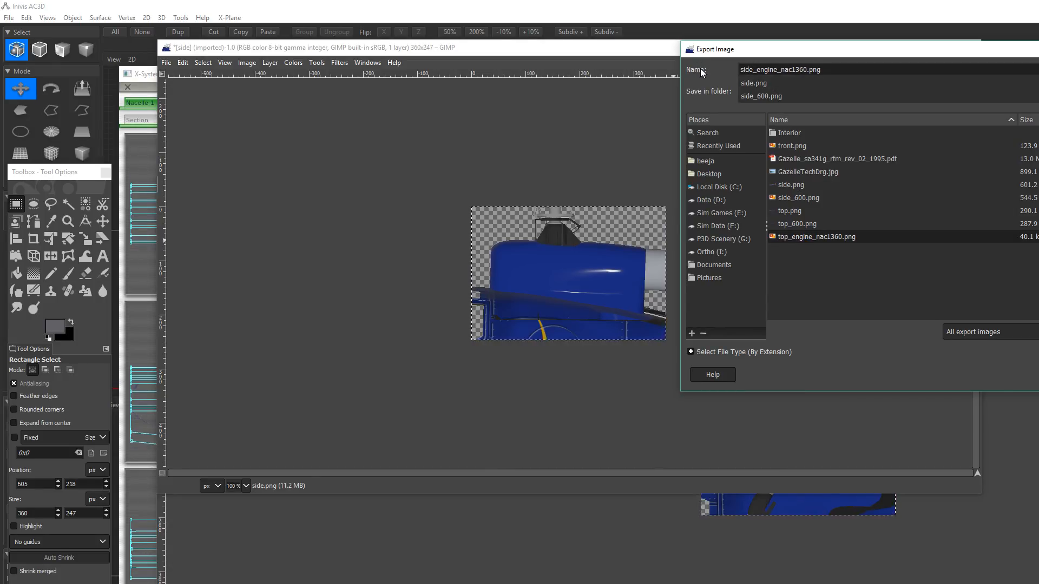
key(Return)
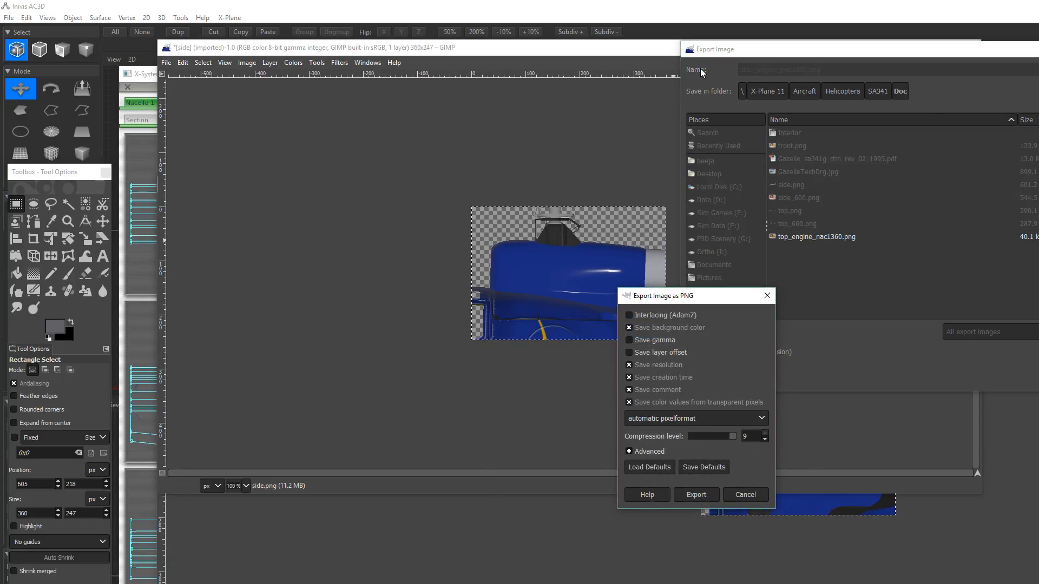
key(Return)
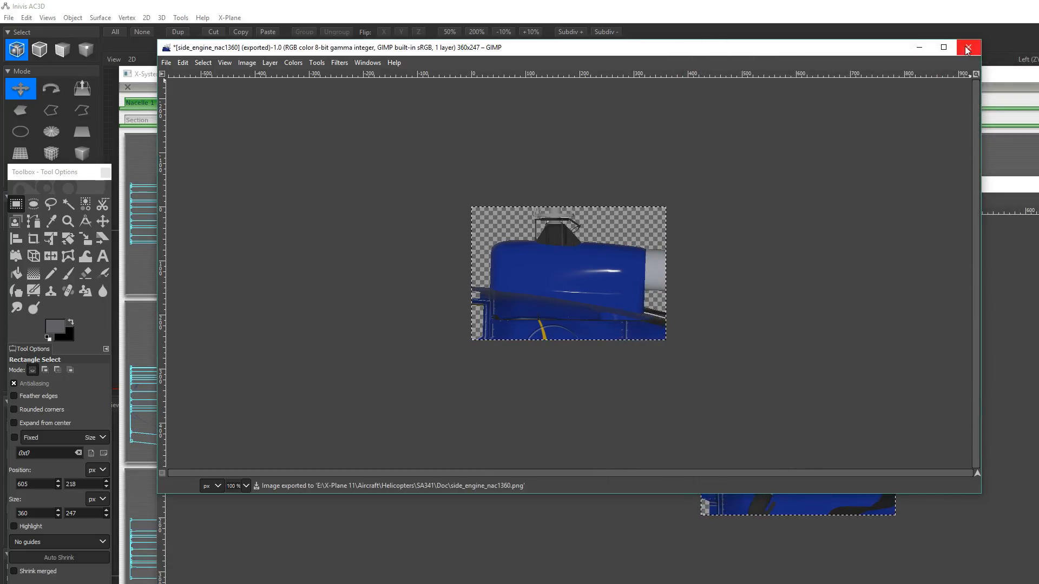
- In Plane Maker, rescan the bitmap list and load side_engine_nac1360.png from the SA341 Doc folder as the nacelle's side background
click(1010, 75)
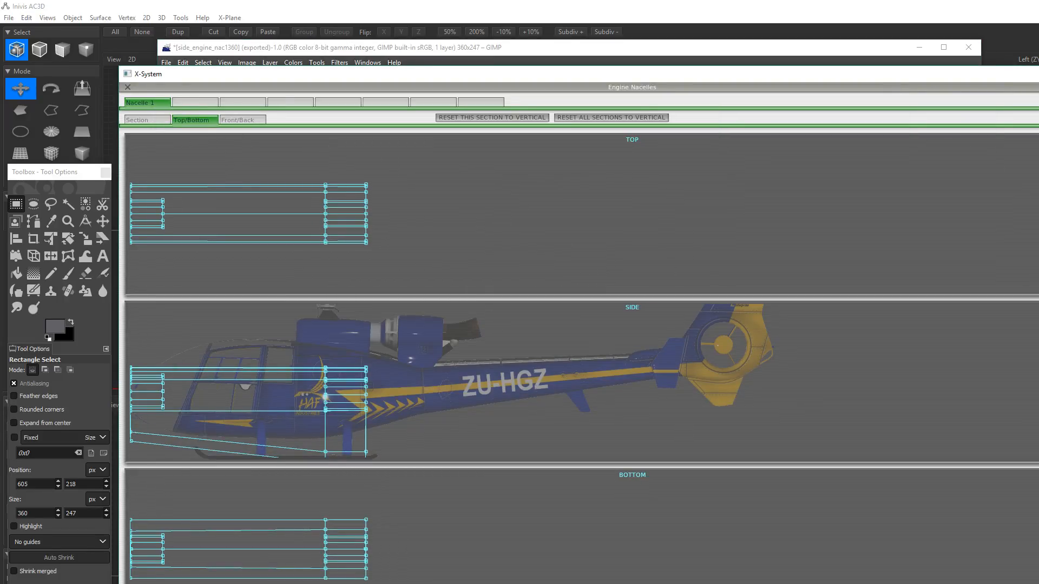
click(636, 583)
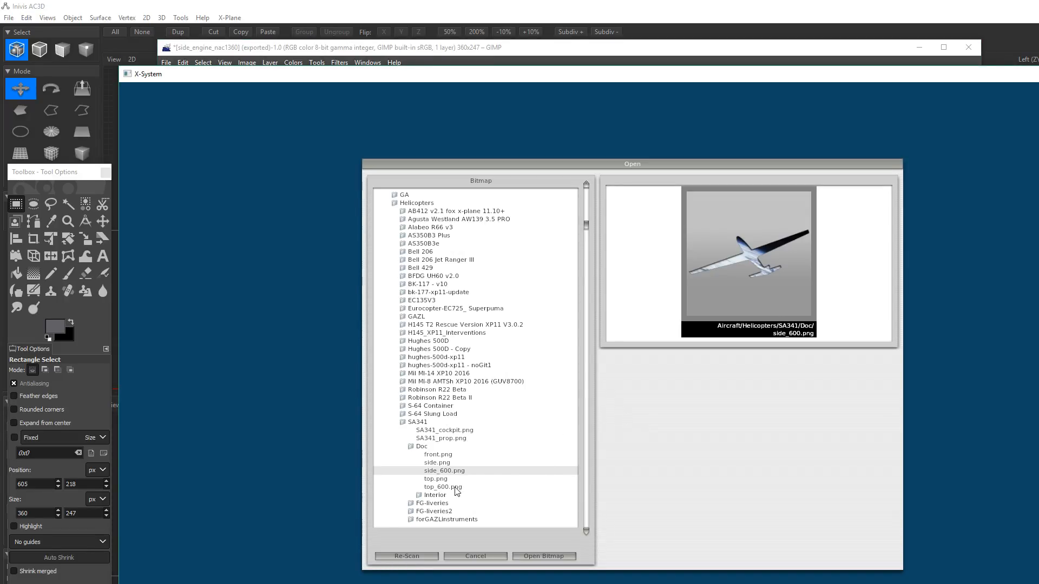
click(414, 557)
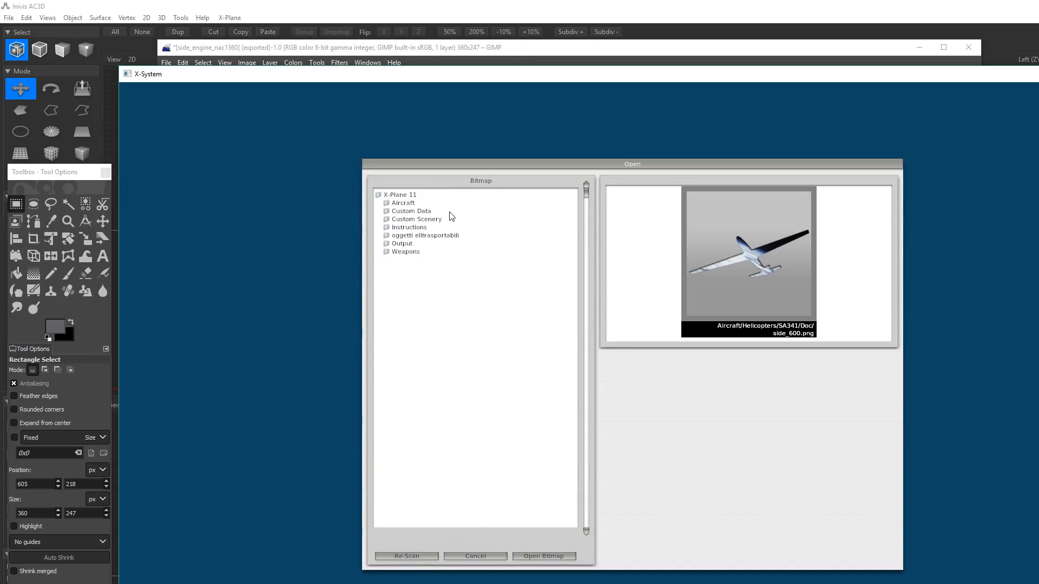
click(407, 205)
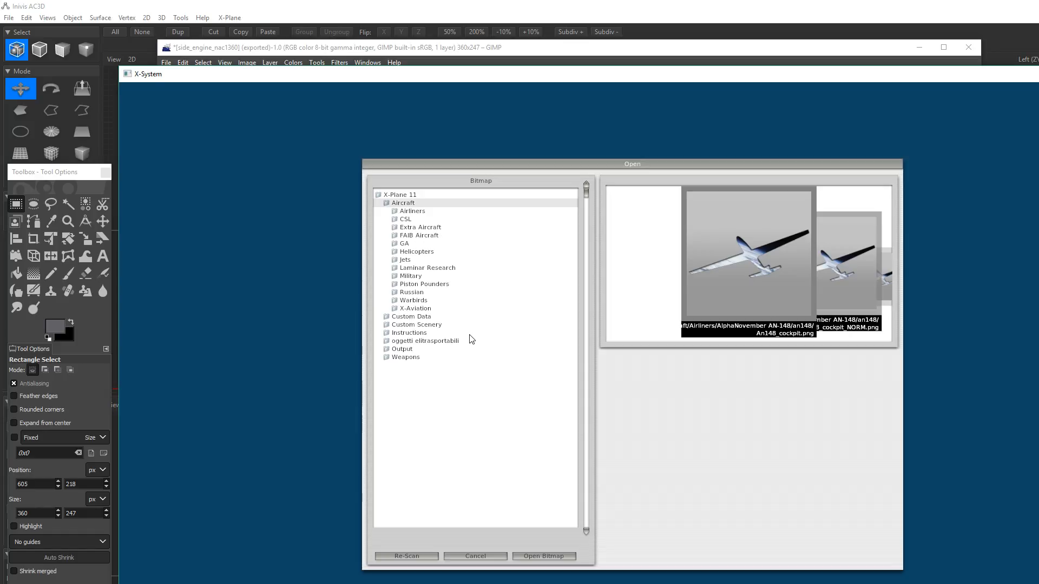
click(426, 254)
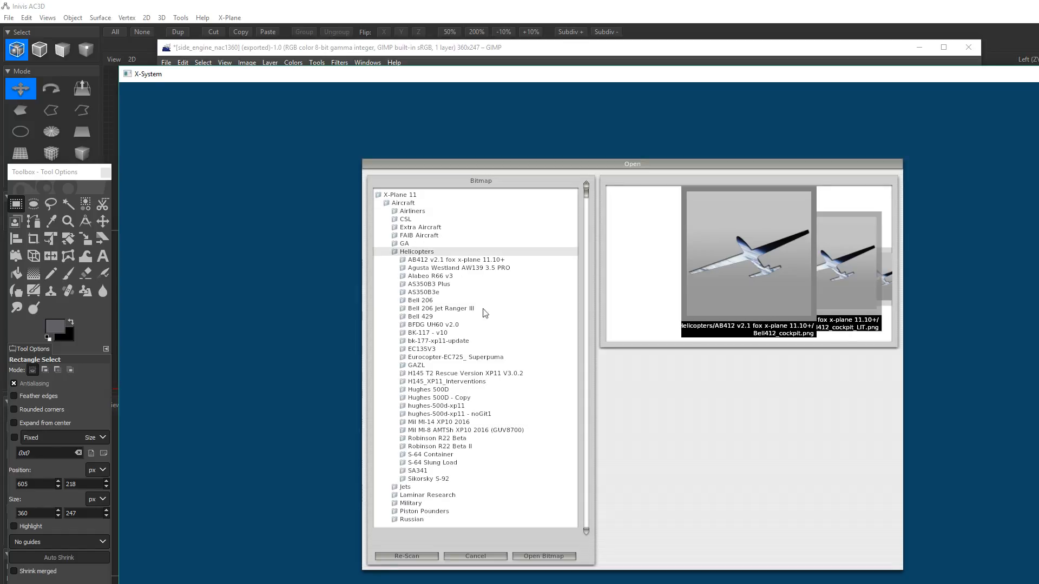
click(414, 471)
click(422, 496)
scroll(505, 416, down, 3)
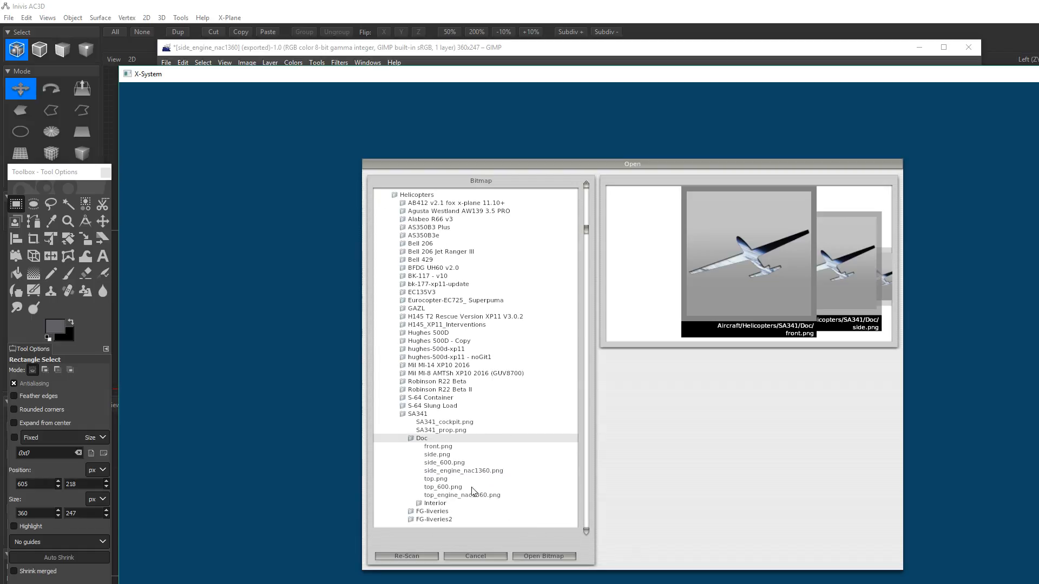
click(466, 470)
click(550, 557)
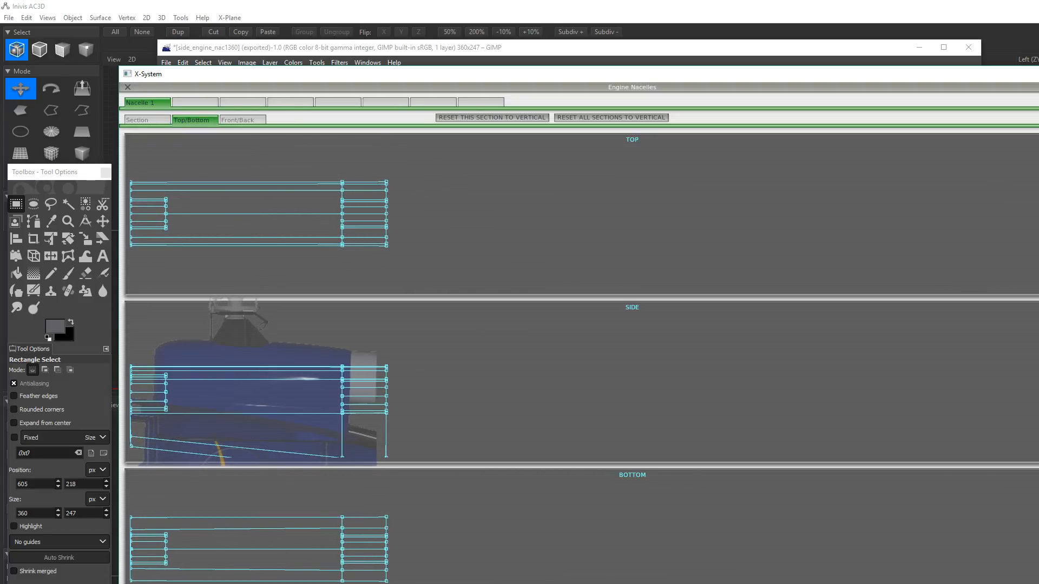
- Compare the nacelle outline with the side reference image at several zoom levels, checking how the image fits the side view
key(minus)
key(minus)
key(minus)
key(minus)
key(minus)
key(minus)
key(minus)
key(minus)
key(minus)
key(minus)
key(minus)
key(minus)
key(minus)
key(minus)
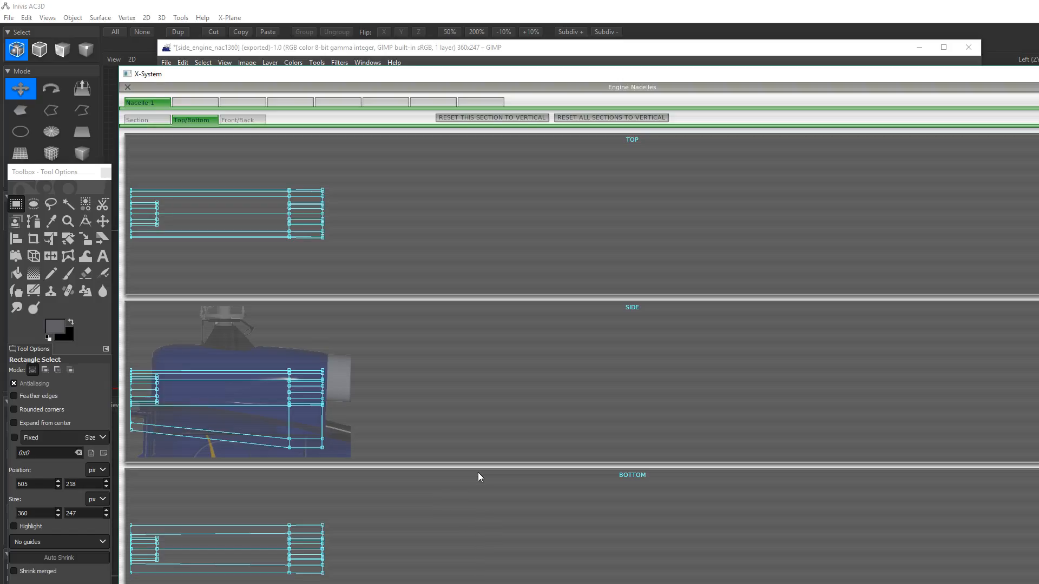
key(equal)
key(equal)
key(equal)
key(equal)
key(equal)
key(equal)
key(equal)
key(equal)
key(equal)
key(equal)
key(equal)
key(equal)
key(minus)
key(minus)
key(minus)
key(minus)
key(minus)
key(minus)
key(minus)
key(minus)
key(minus)
key(minus)
key(minus)
key(minus)
key(shift+equal)
key(shift+equal)
key(shift+equal)
key(shift+equal)
key(shift+equal)
key(shift+equal)
key(shift+equal)
key(shift+equal)
key(shift+equal)
key(shift+equal)
key(shift+equal)
key(shift+equal)
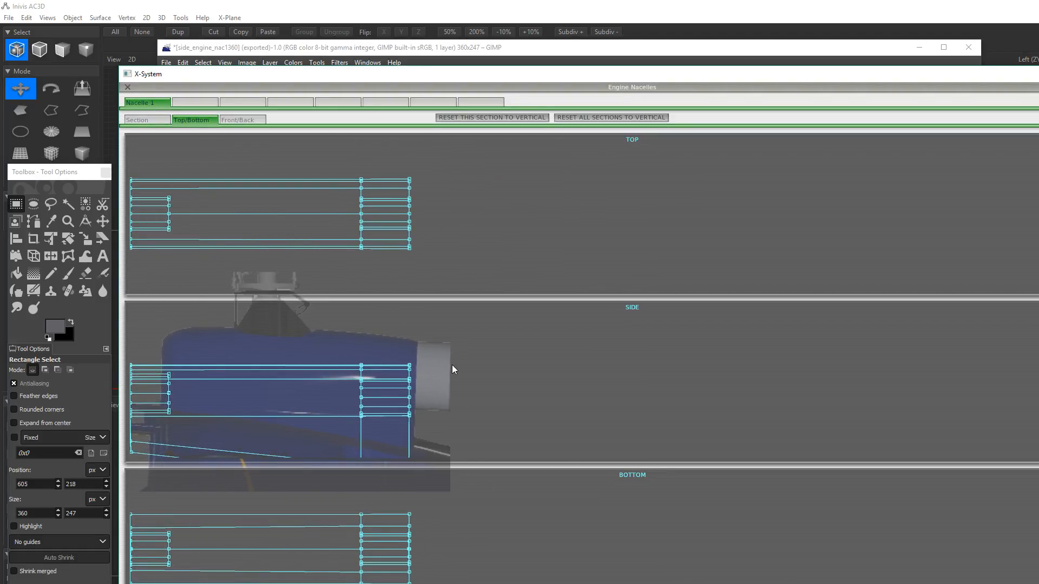
key(shift+minus)
key(shift+minus)
key(shift+minus)
key(shift+minus)
key(shift+minus)
key(shift+minus)
key(shift+minus)
key(shift+minus)
key(shift+minus)
key(shift+minus)
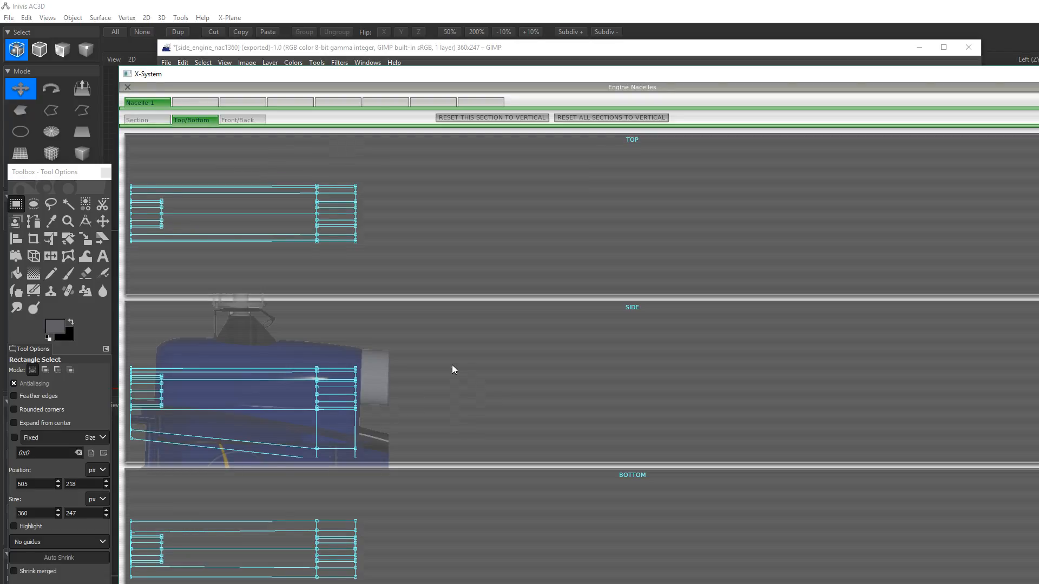
key(shift+minus)
key(shift+minus)
key(shift+minus)
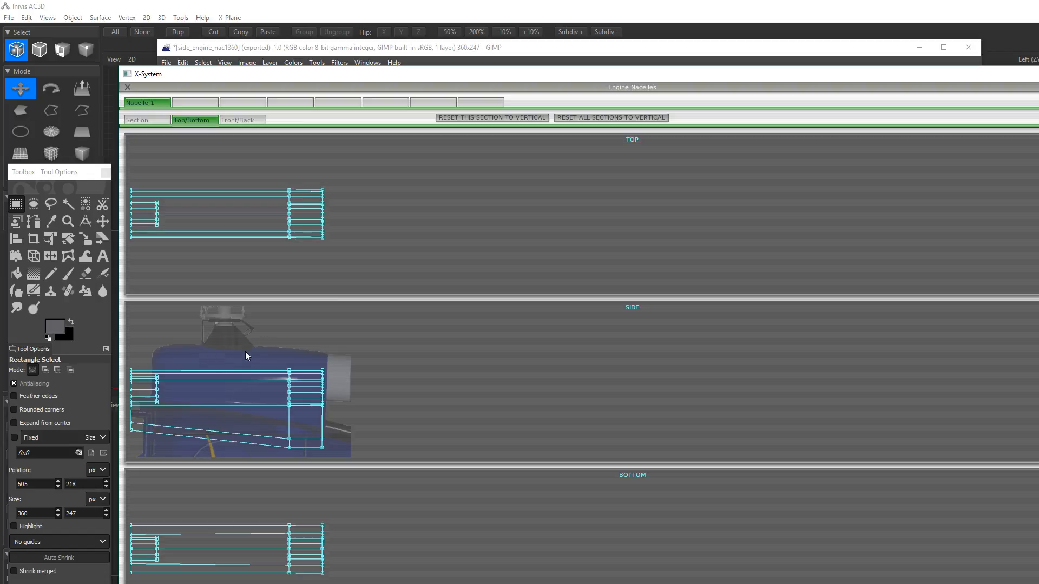
- In GIMP, trim the side image's selection to 360 × 168 px at position 0, 48 and crop the image to it
click(673, 47)
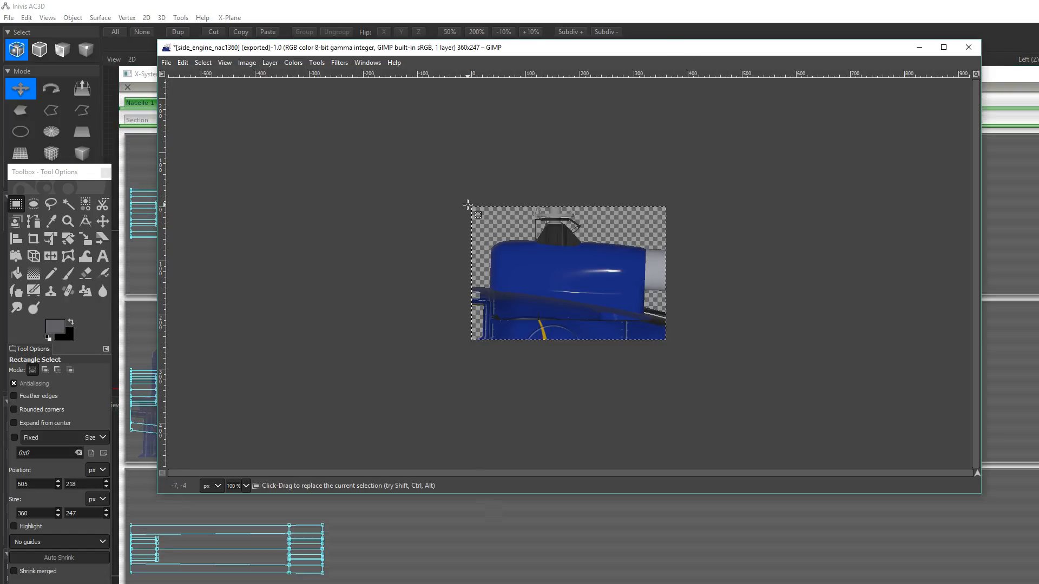
click(585, 250)
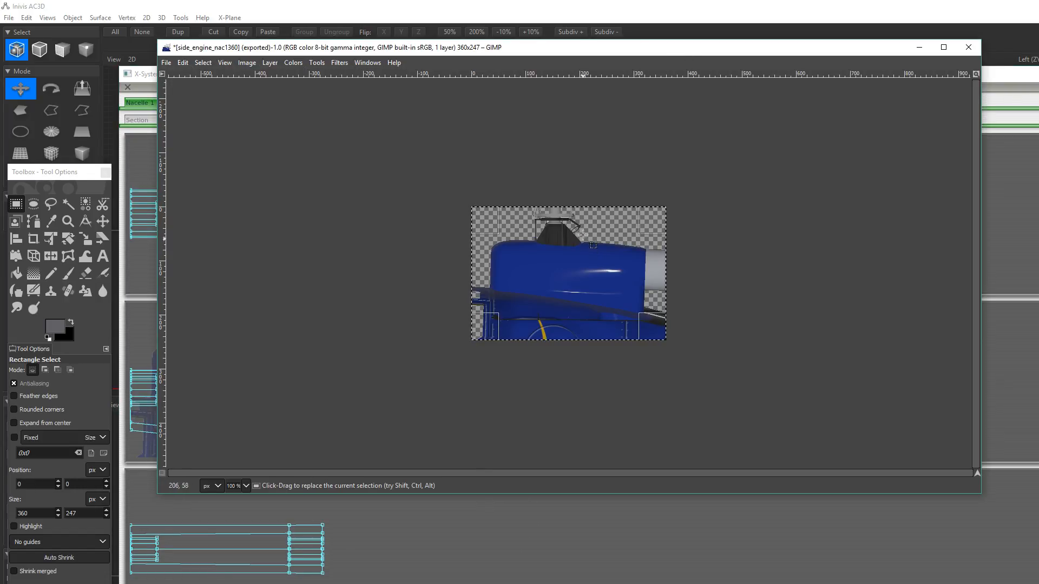
drag(583, 216, 582, 243)
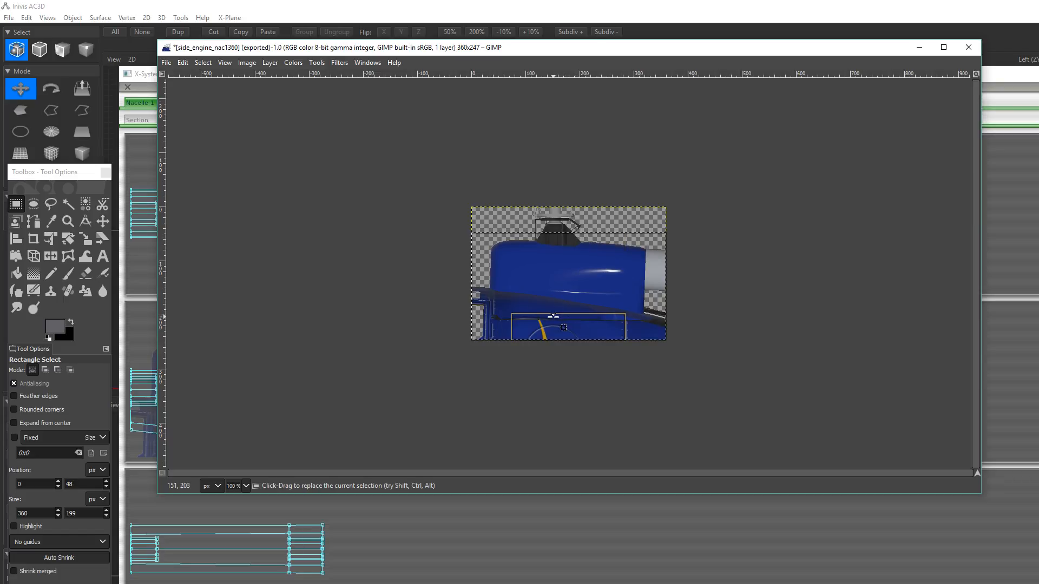
drag(556, 323, 561, 307)
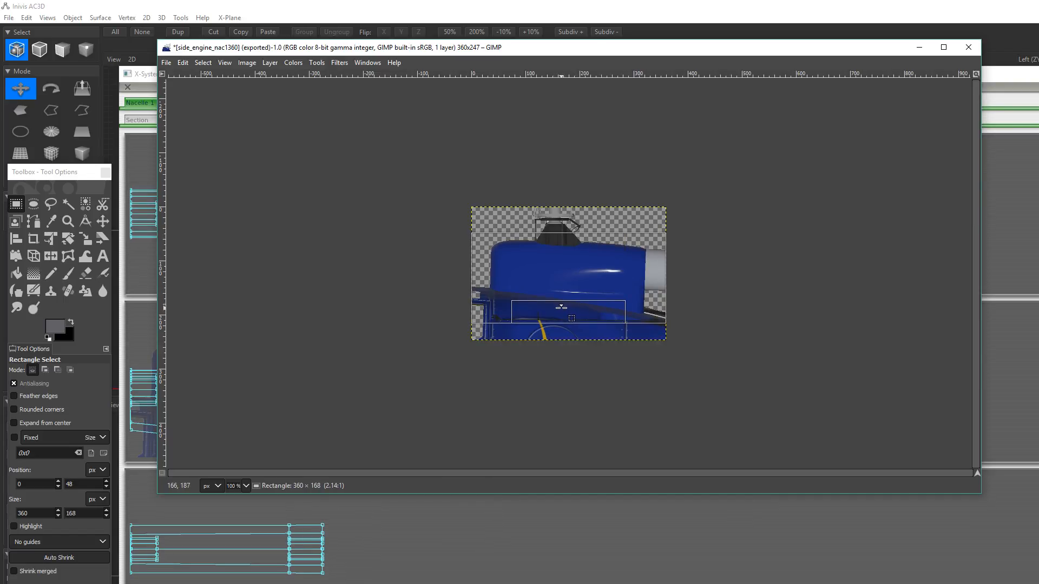
click(246, 63)
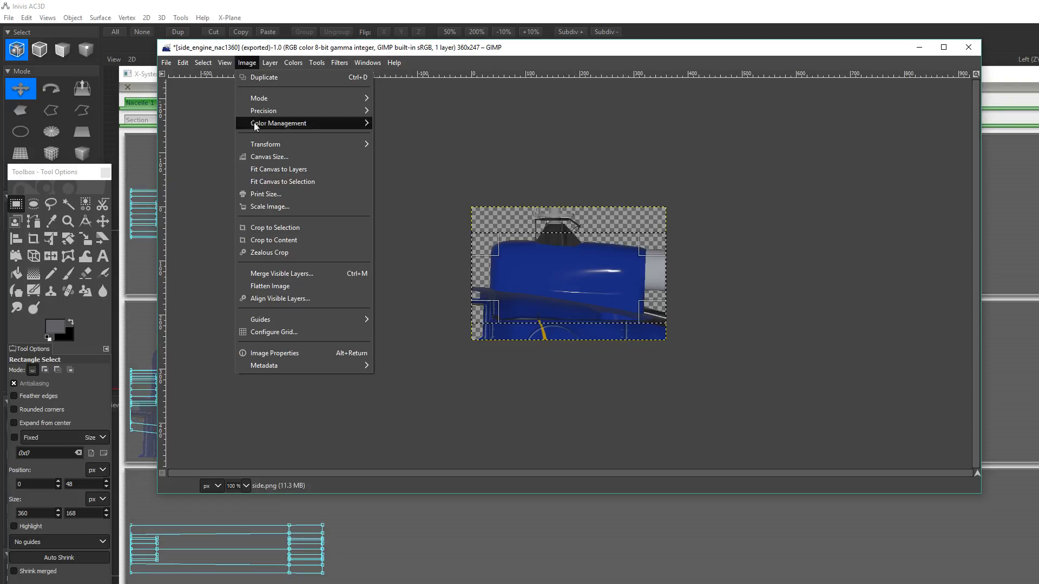
click(287, 228)
- Overwrite side_engine_nac1360.png with the shorter crop using the default PNG options and reload it as the nacelle's side background in Plane Maker
click(167, 63)
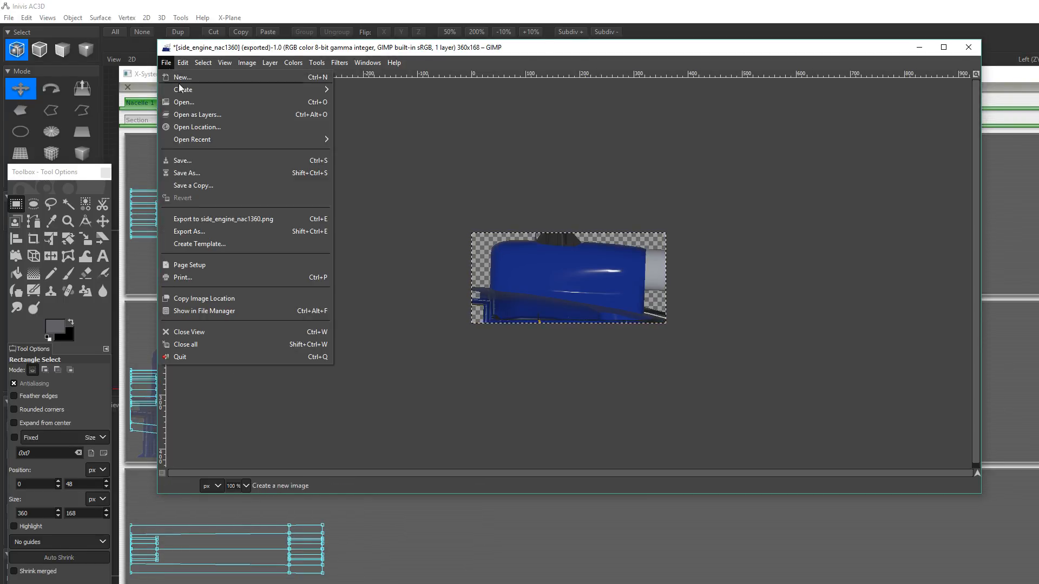
click(234, 233)
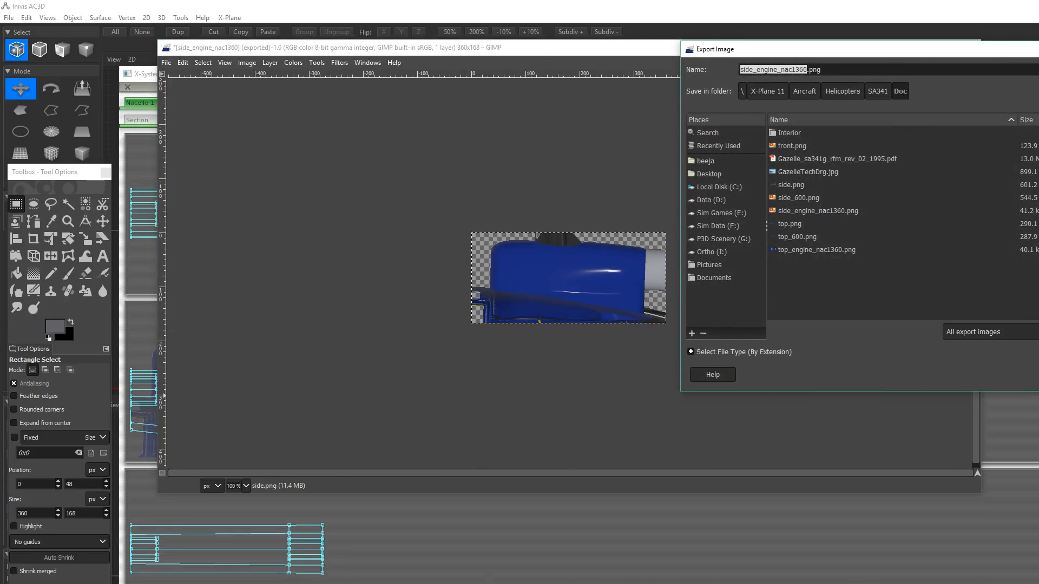
key(Return)
click(968, 270)
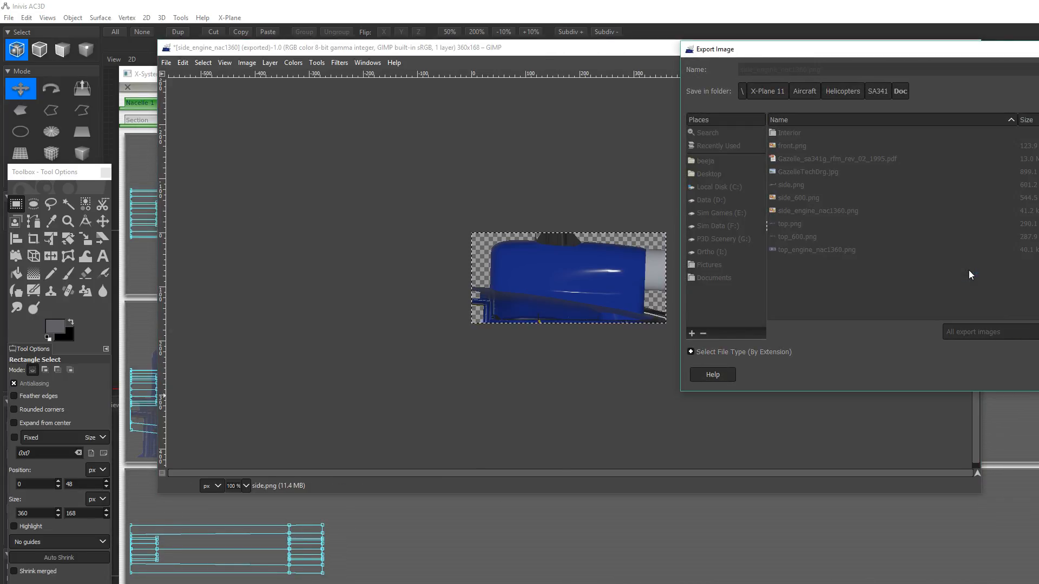
click(695, 495)
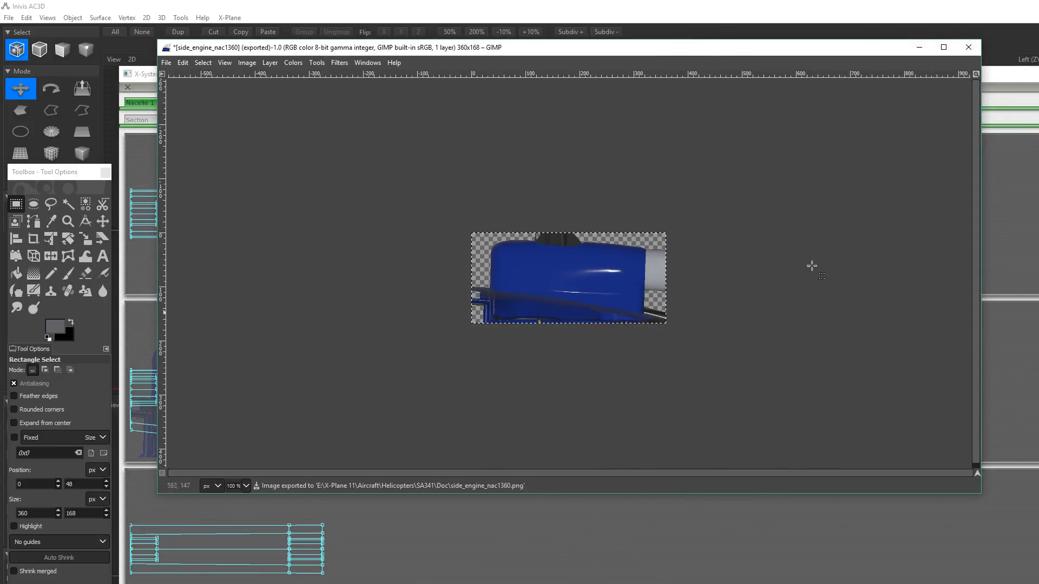
click(1022, 104)
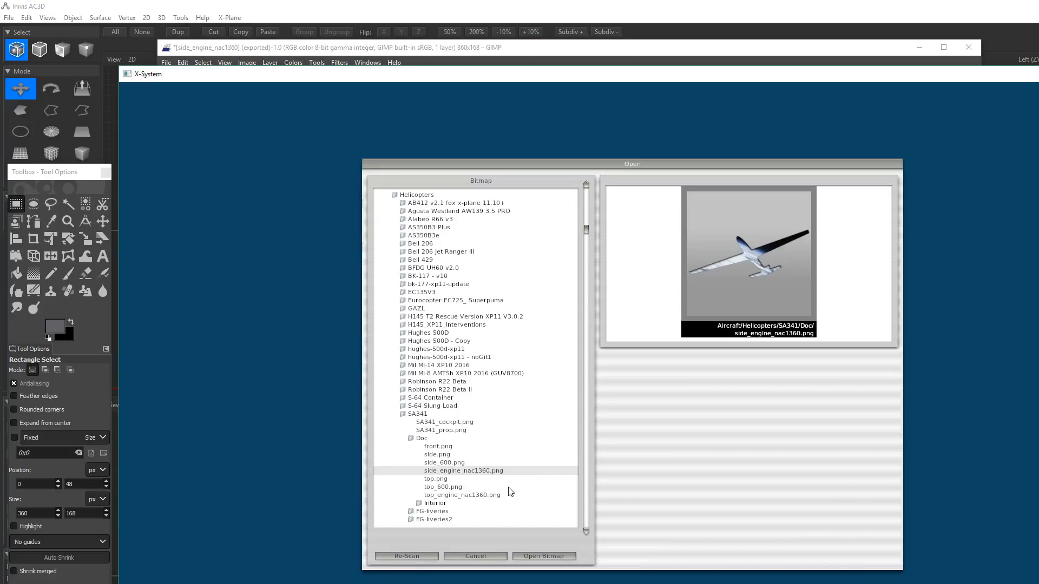
click(543, 558)
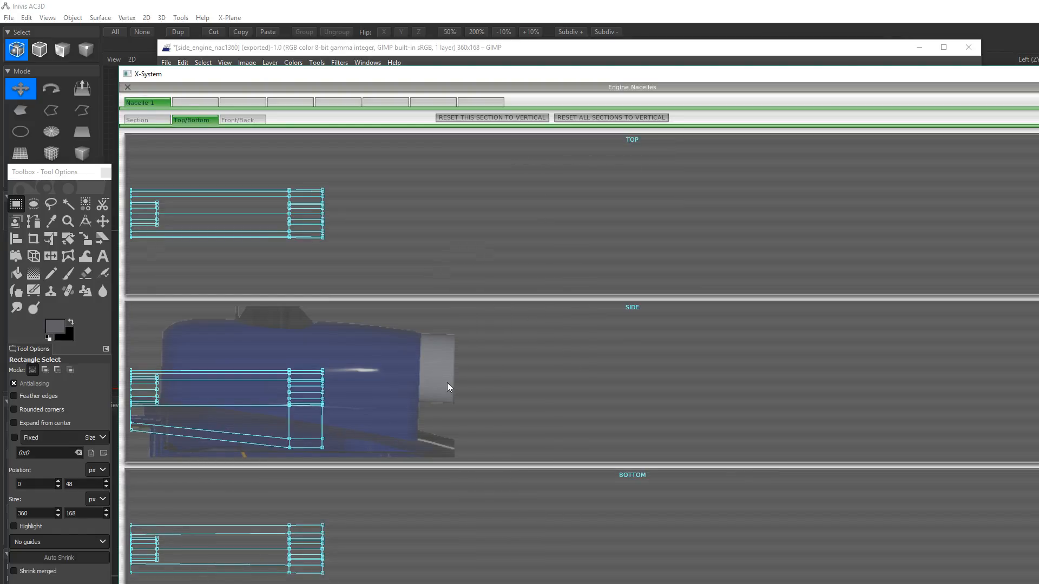
- Scale and shift the nacelle wireframe in the side view until its front end lines up with the cowling's front edge in the reference image
key(equal)
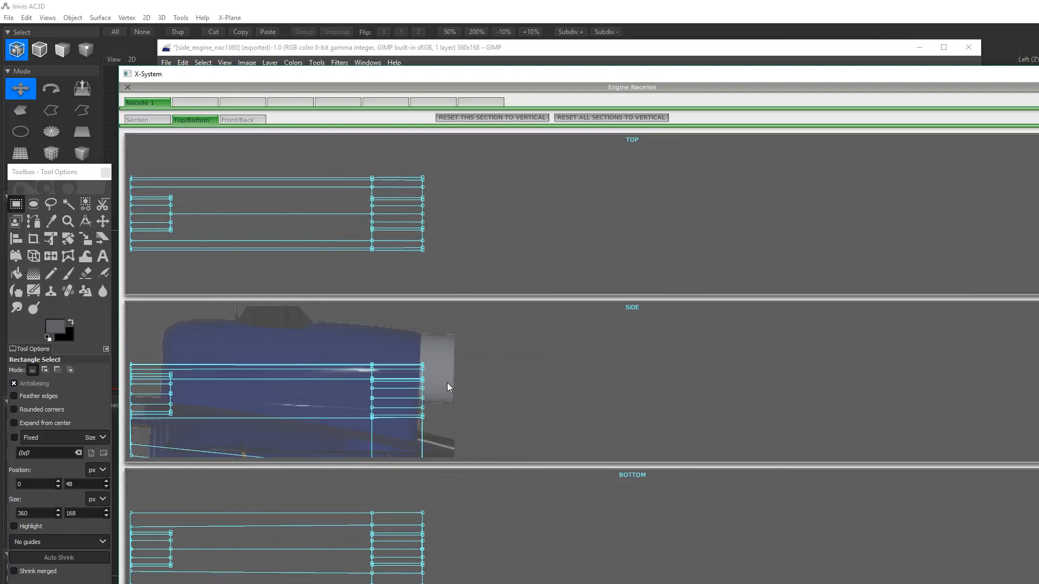
key(minus)
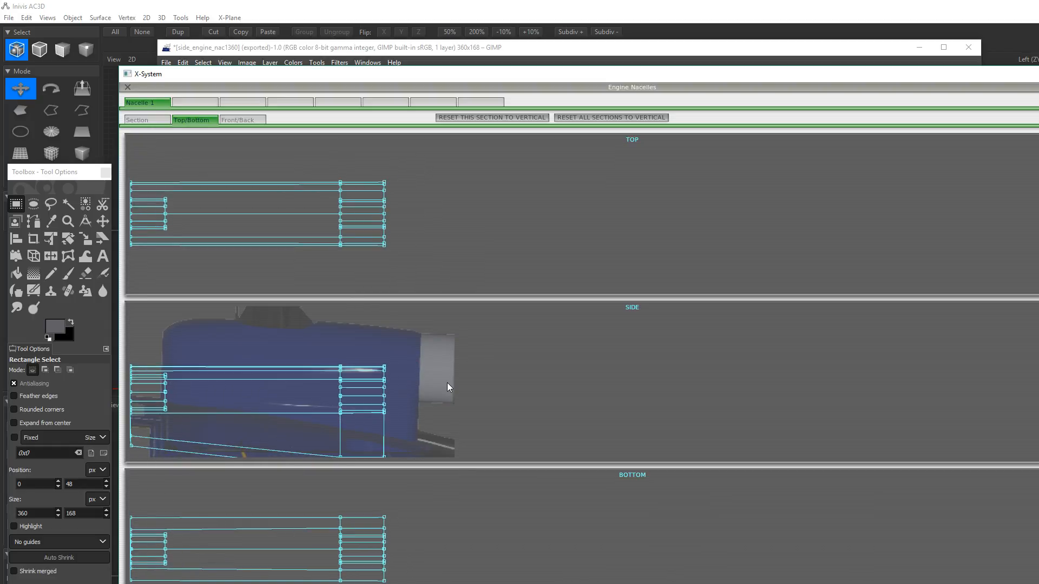
key(minus)
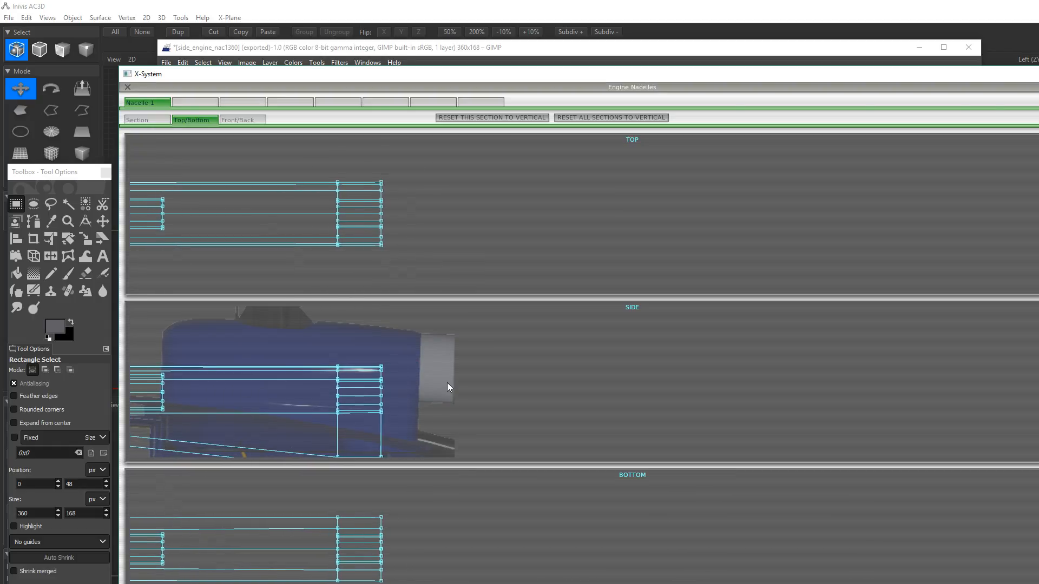
key(Right)
key(Right)
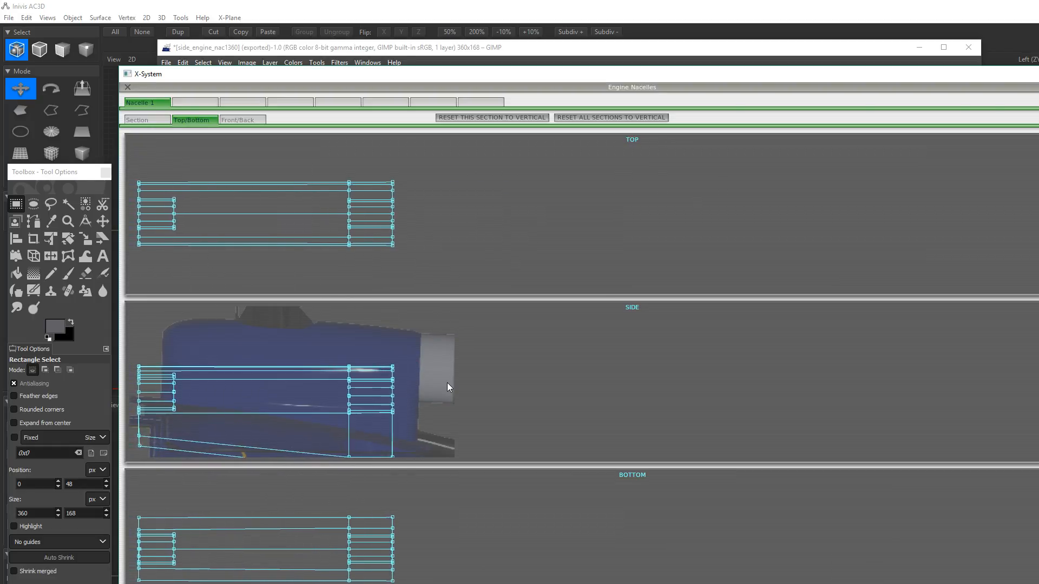
key(Right)
key(Right)
key(Right)
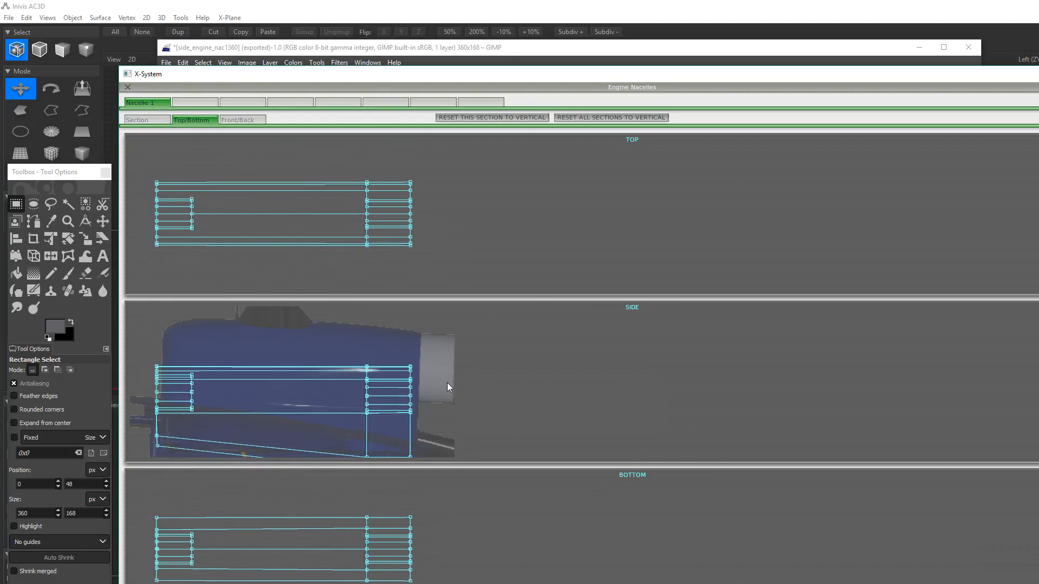
key(Right)
- Raise the nacelle wireframe in the side view so that it lies over the cowling in the reference image
key(Up)
key(Up)
key(Up)
key(Up)
key(Up)
key(Up)
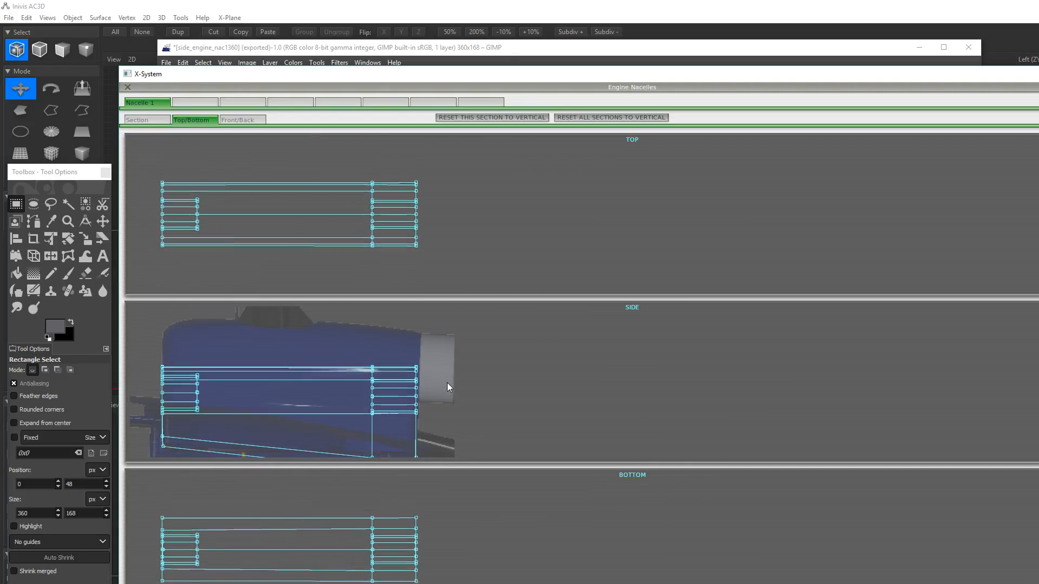
key(Up)
key(Up)
key(Up)
key(Up)
key(Up)
key(Up)
key(Up)
key(Up)
key(Up)
key(Up)
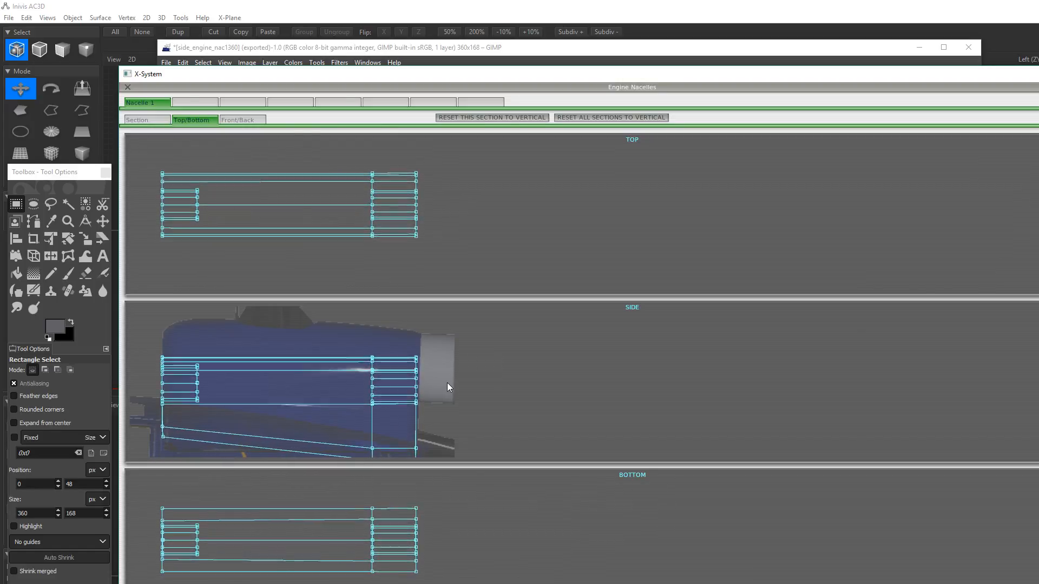
key(Up)
key(Up)
key(Up)
key(Up)
key(Up)
key(Up)
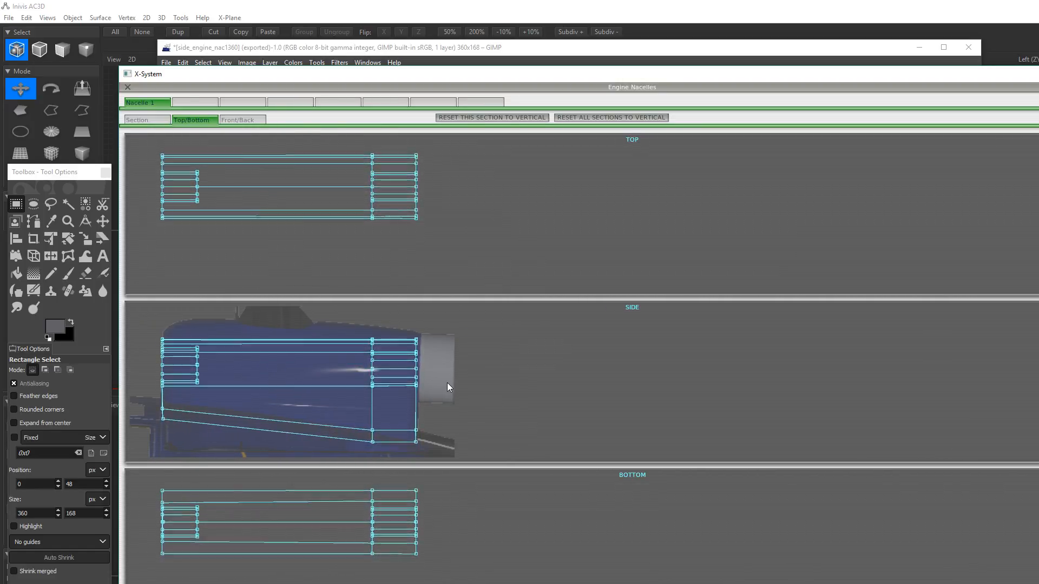
key(Left)
key(Right)
key(Right)
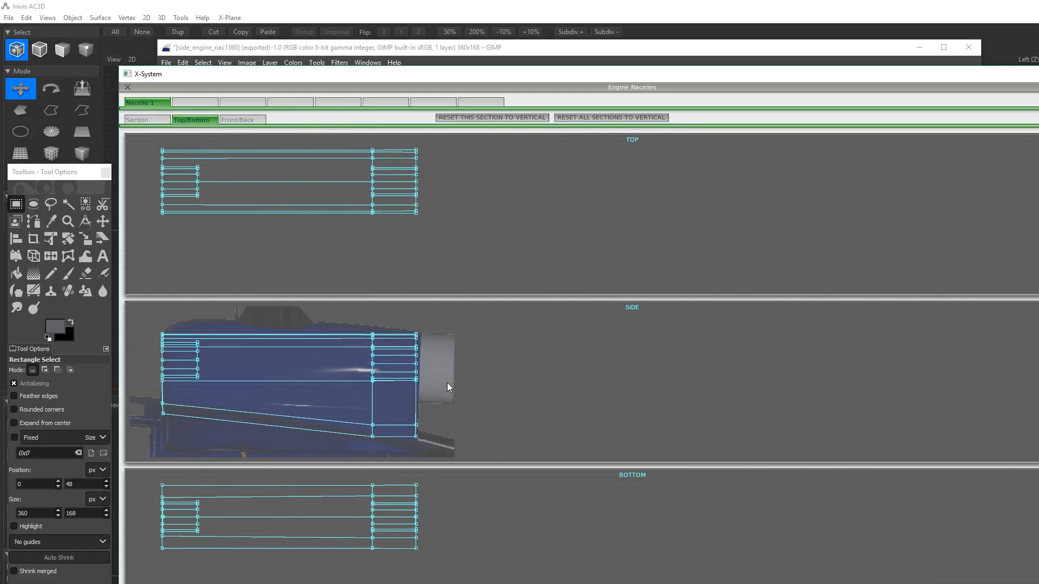
- Fine-tune the wireframe's display scale so that its rear end meets the cowling's rear edge beside the exhaust
key(equal)
key(minus)
key(minus)
key(minus)
key(minus)
key(minus)
key(minus)
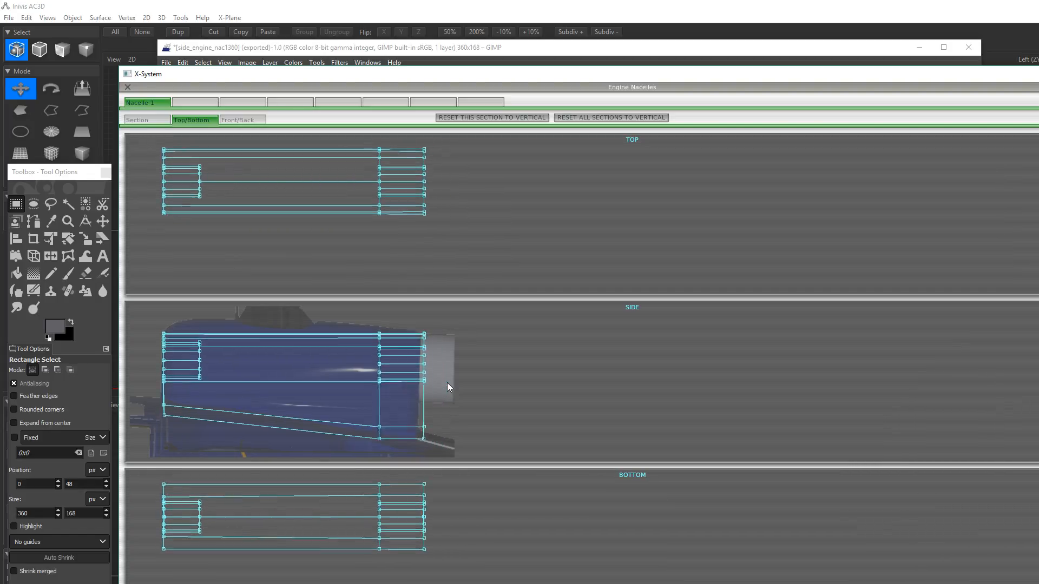
key(equal)
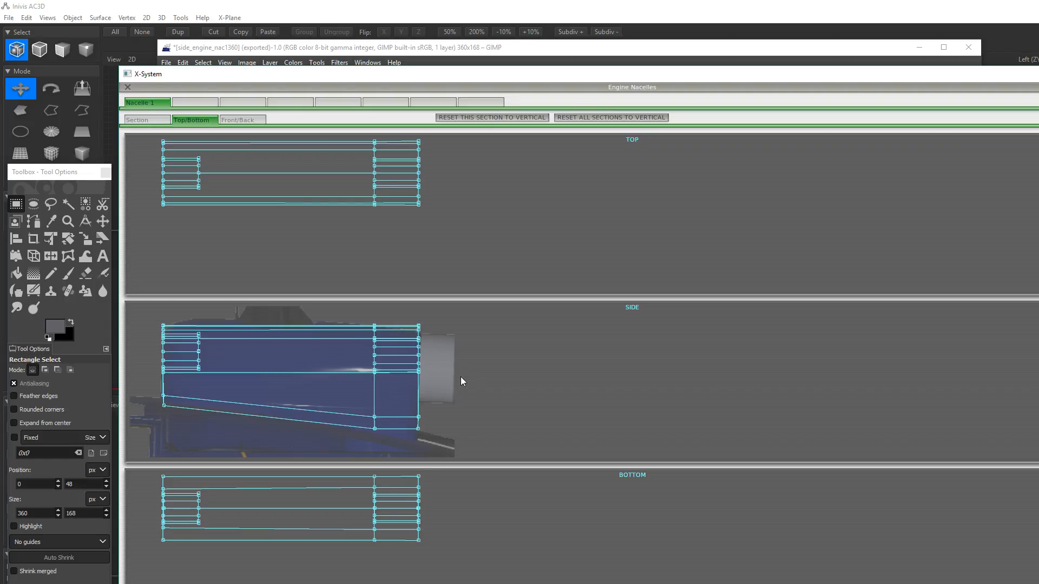
- Close the nacelle editor and show the whole aircraft wireframe from the side over the helicopter reference photo
click(127, 88)
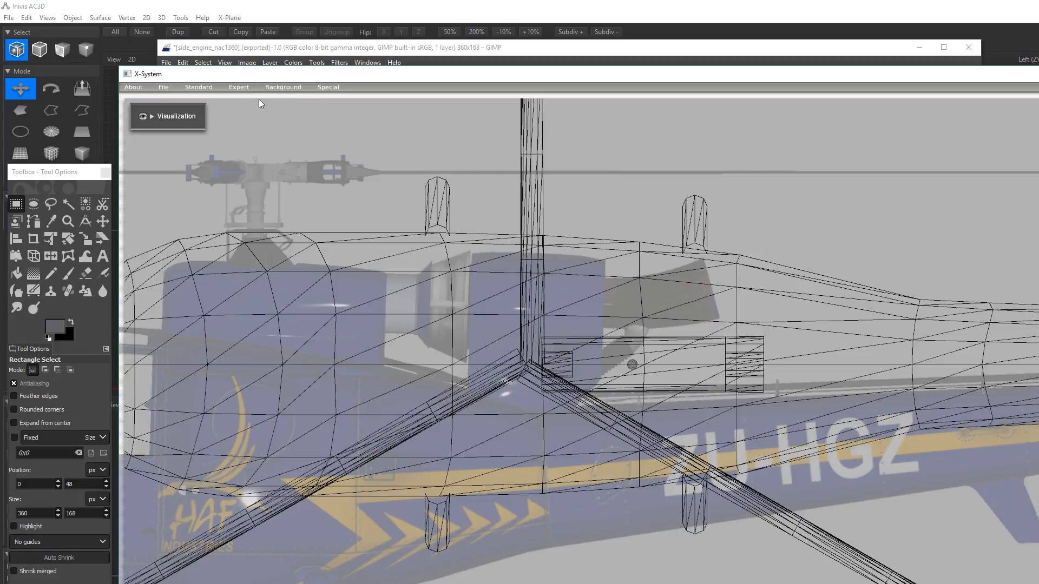
click(283, 88)
click(296, 110)
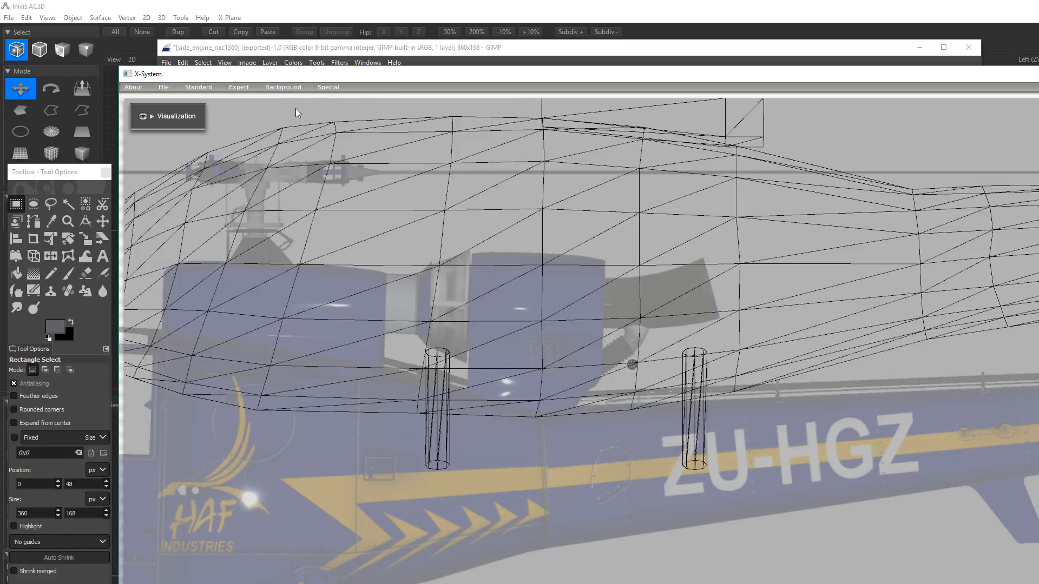
key(Up)
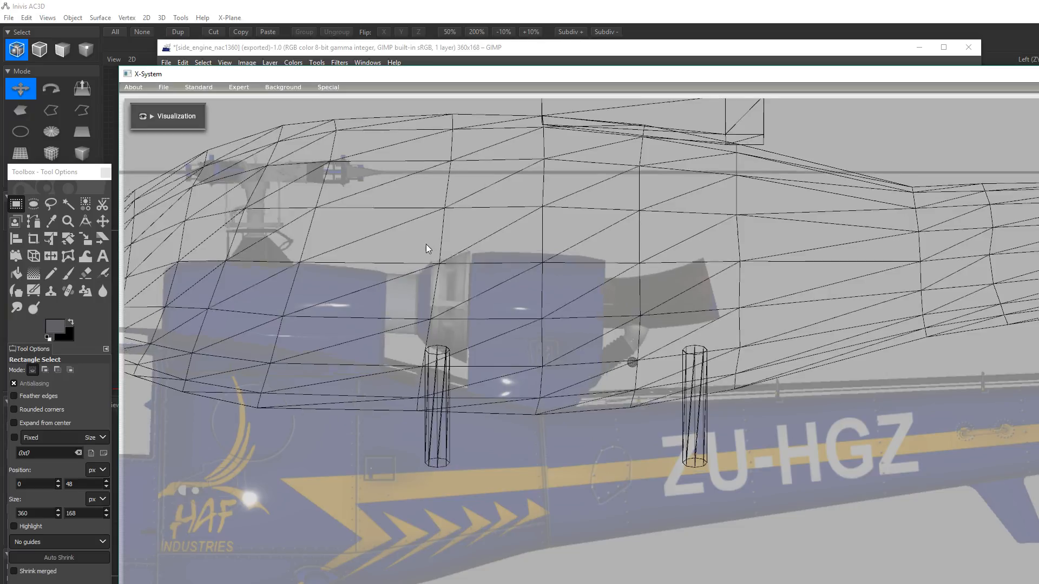
key(Down)
key(Down)
key(Left)
key(Left)
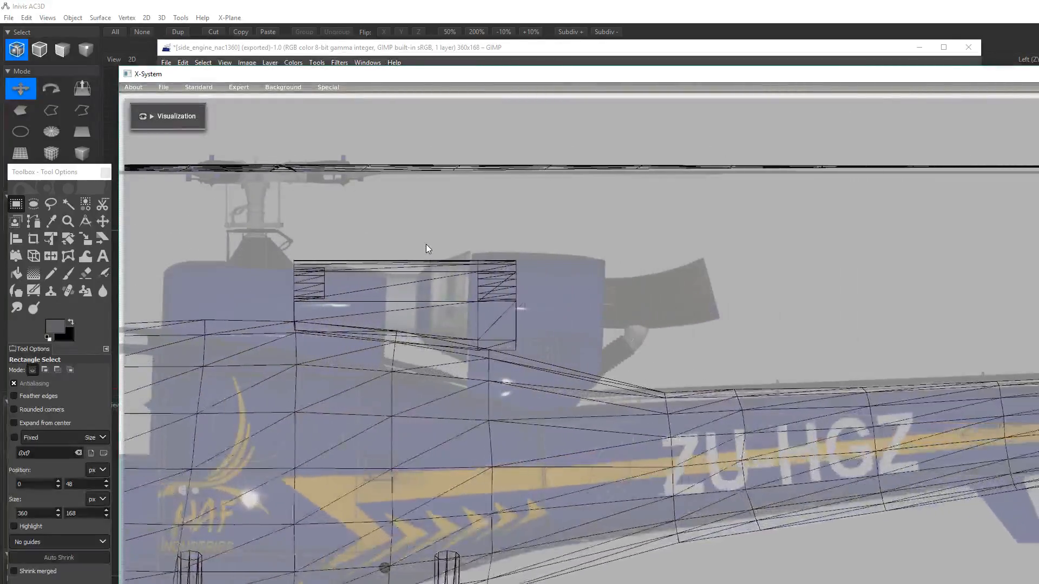
- Line up the aircraft wireframe with the side photo and compare the nacelle with the cowling below the rotor mast
key(Up)
key(Up)
key(Up)
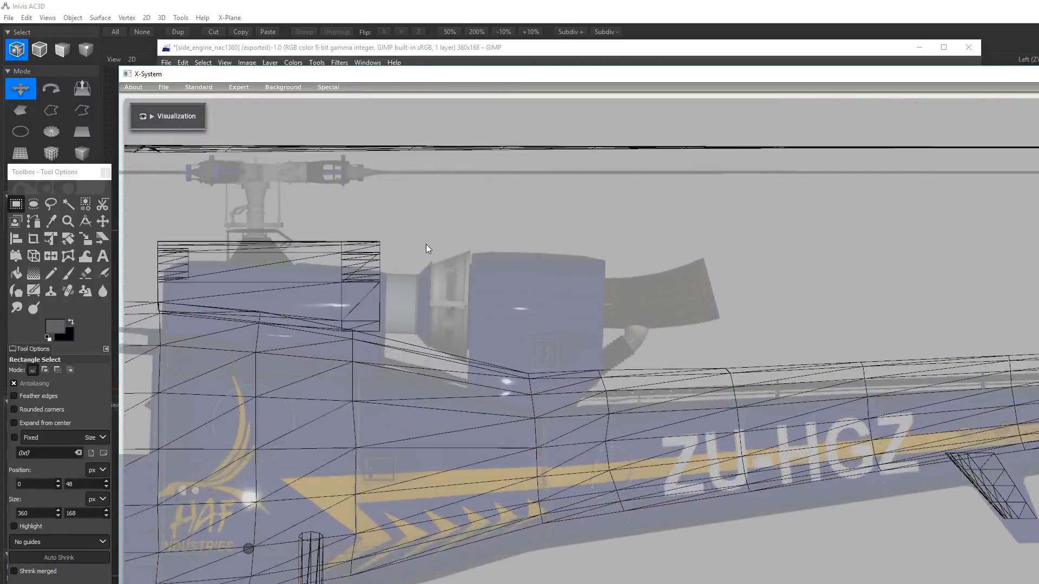
key(Down)
key(Down)
key(Down)
key(Down)
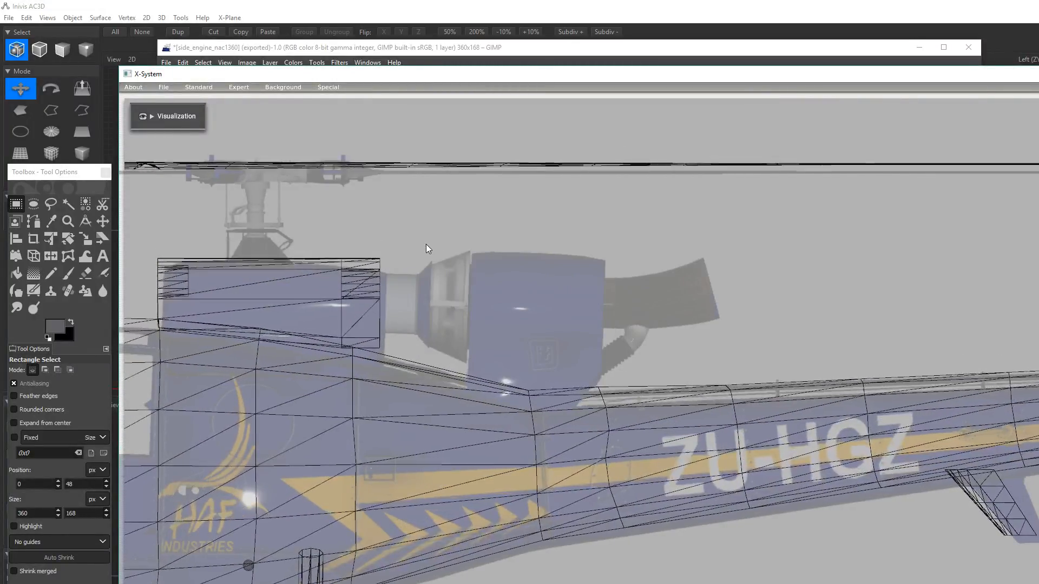
key(Left)
key(Right)
key(Right)
key(Right)
key(Right)
key(Right)
key(Right)
key(Right)
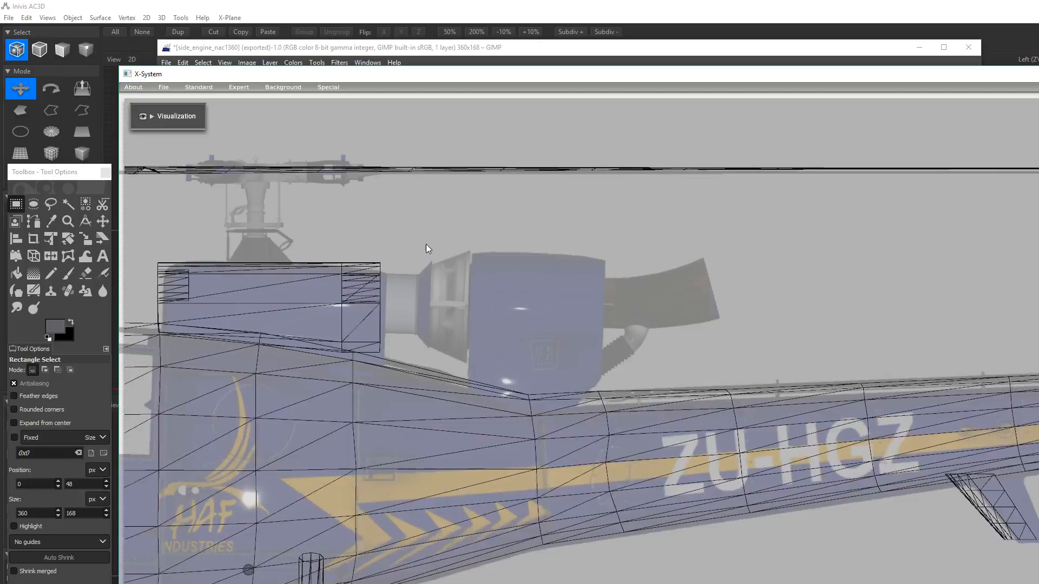
key(Down)
key(Down)
key(Left)
key(Down)
key(Down)
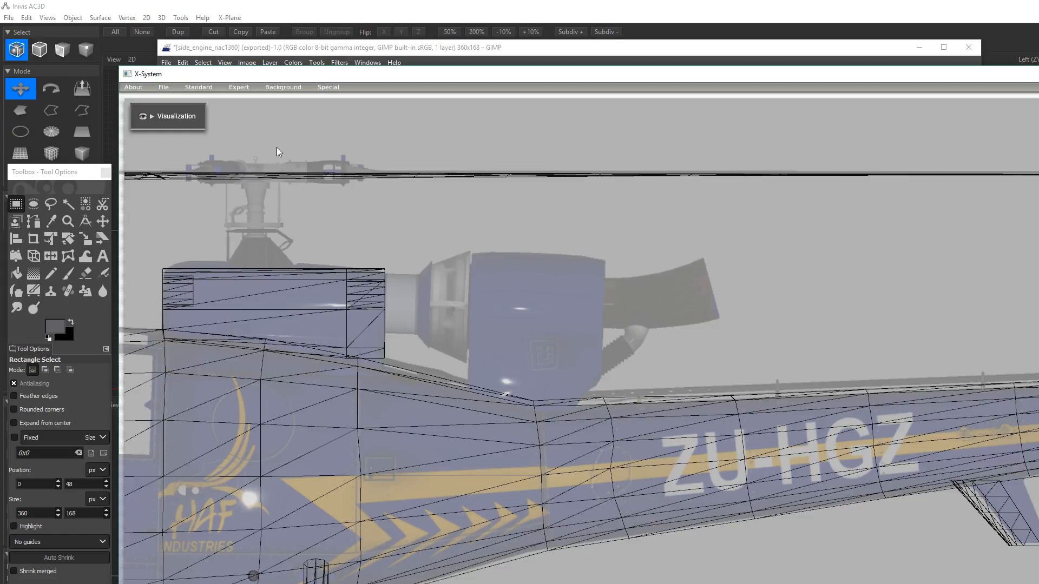
- Reopen the engine nacelle editor and try pulling two rear top nodes above the outline in the side view
click(200, 87)
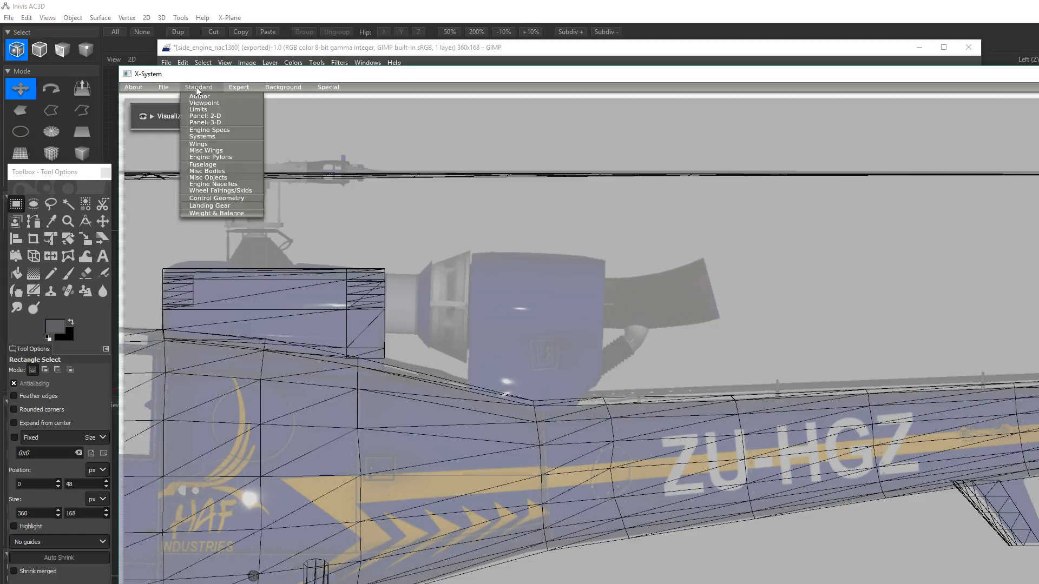
click(233, 184)
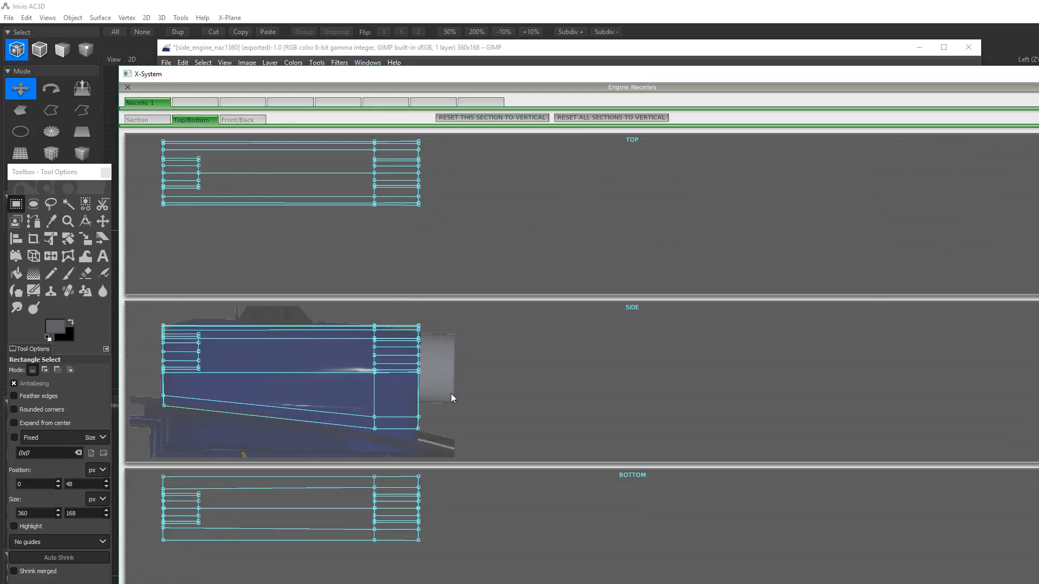
click(365, 310)
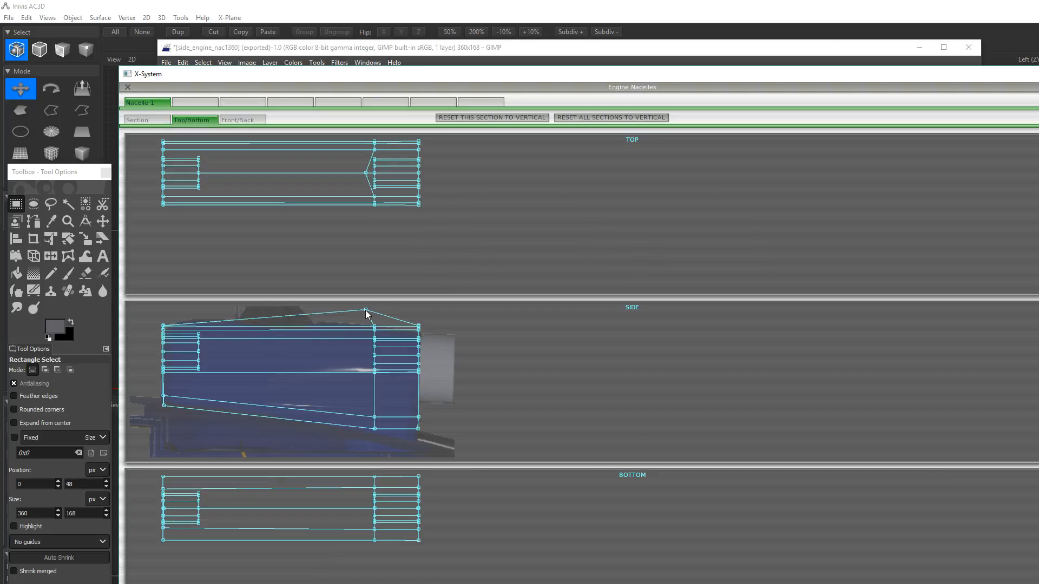
click(476, 314)
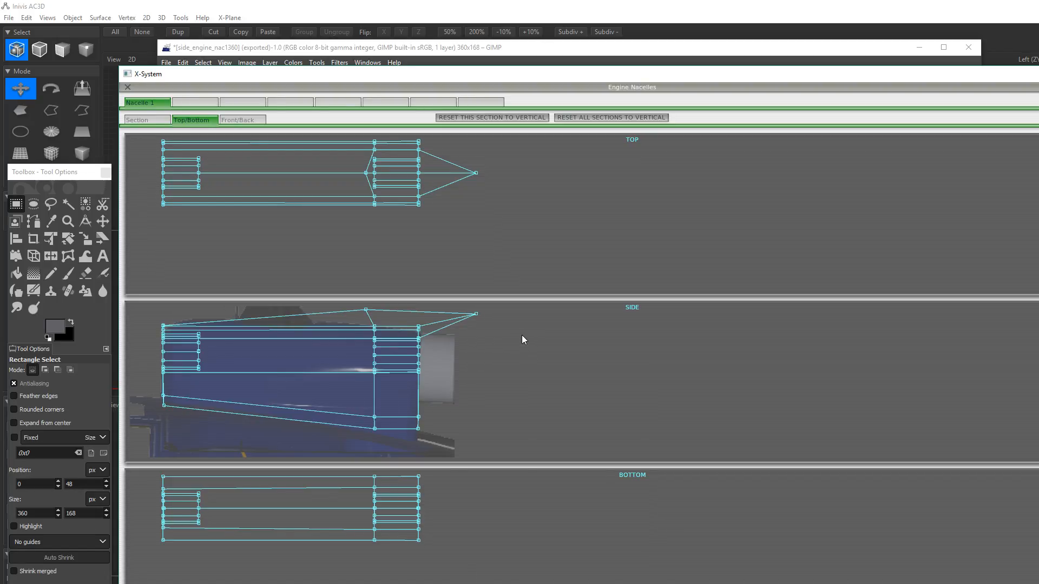
- Try a different body radius for the nacelle in its section data
click(146, 120)
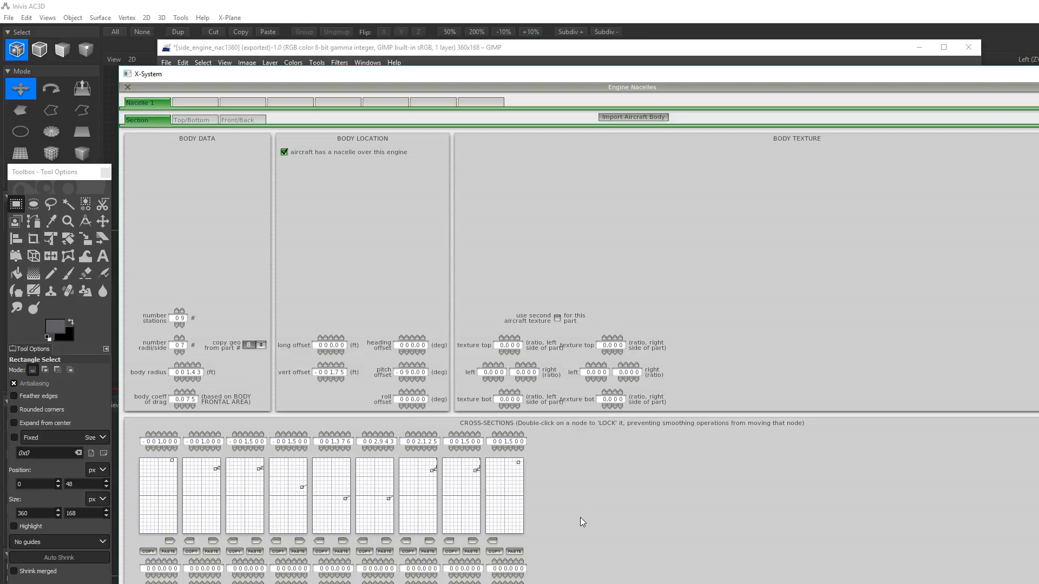
click(187, 366)
click(187, 378)
click(190, 365)
- In the side view, move the two pulled-out top nodes back onto the nacelle's upper edge
click(181, 119)
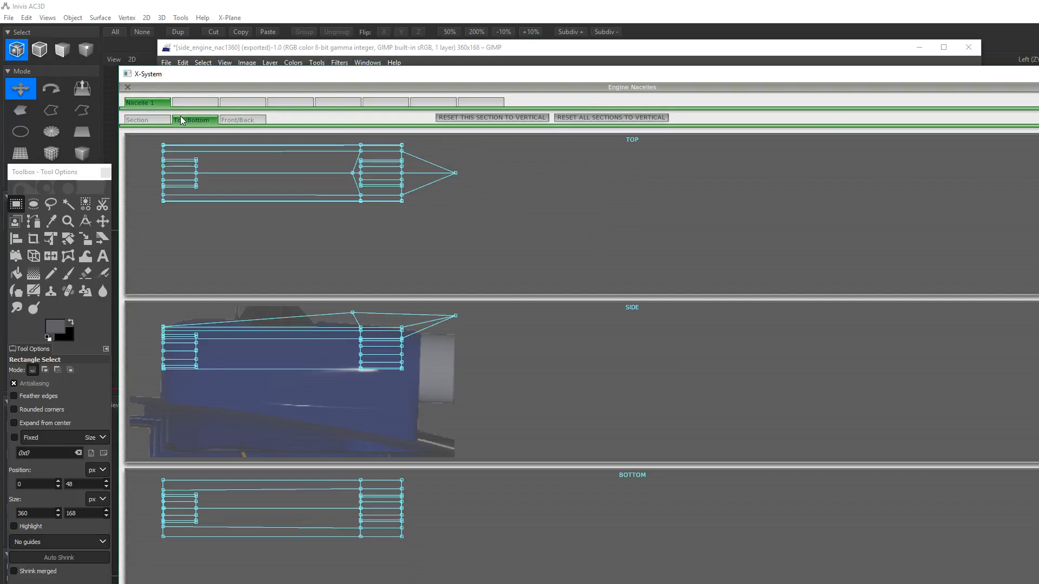
drag(352, 313, 361, 328)
drag(456, 317, 402, 327)
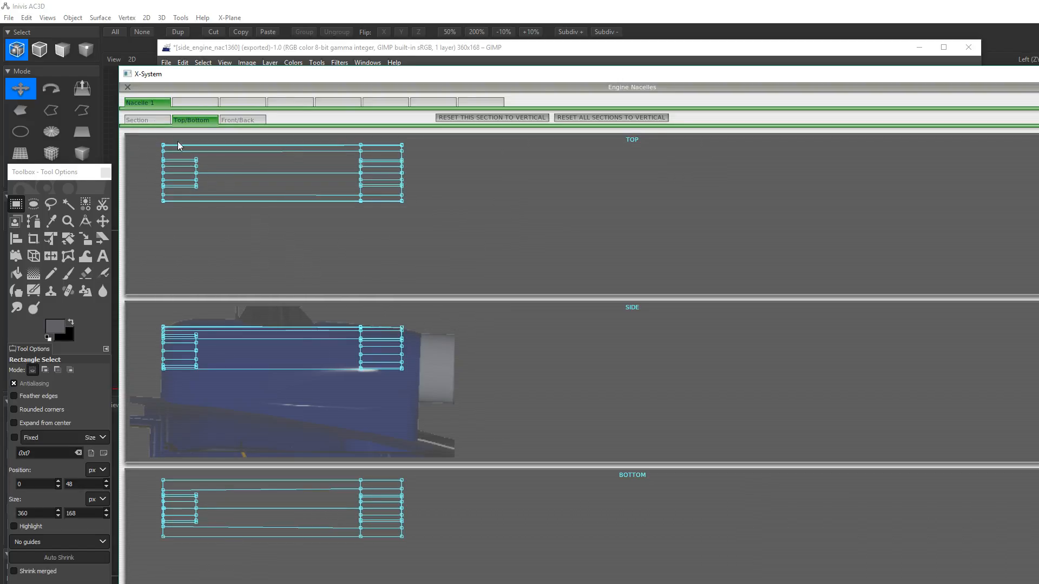
- Set the nacelle's body radius back to 1.43 ft and check the outline in the side view
click(147, 118)
click(193, 378)
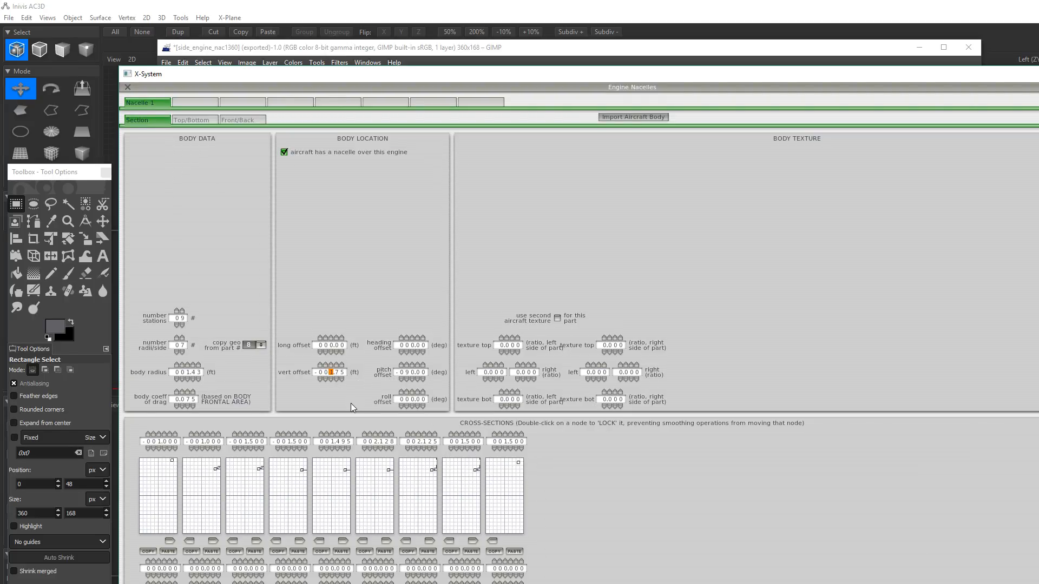
key(Tab)
click(330, 378)
click(201, 124)
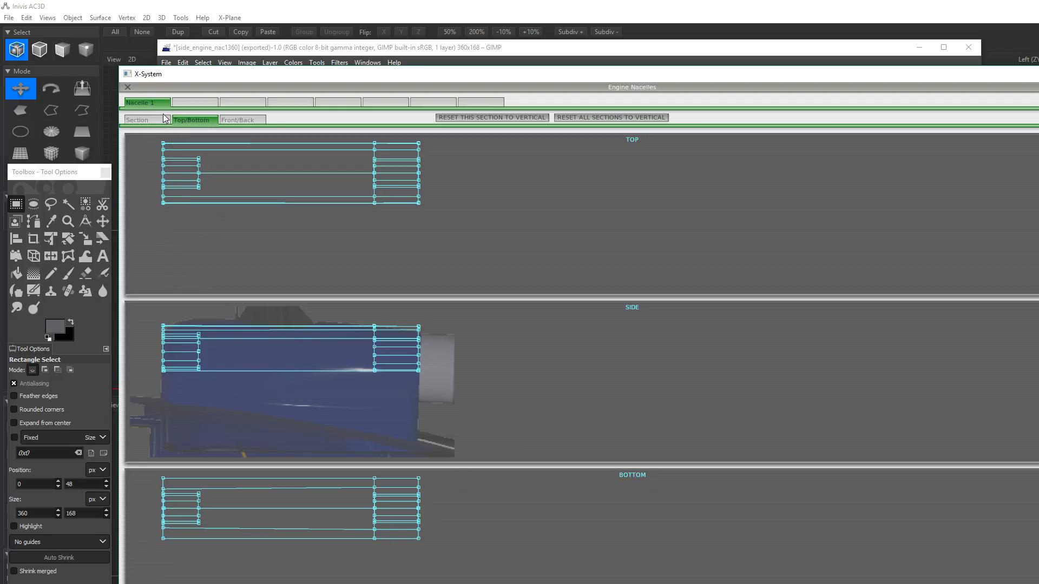
- In the front and back views, pull the nacelle's bottom centre and lower side nodes downward to deepen its cross-sections
click(243, 120)
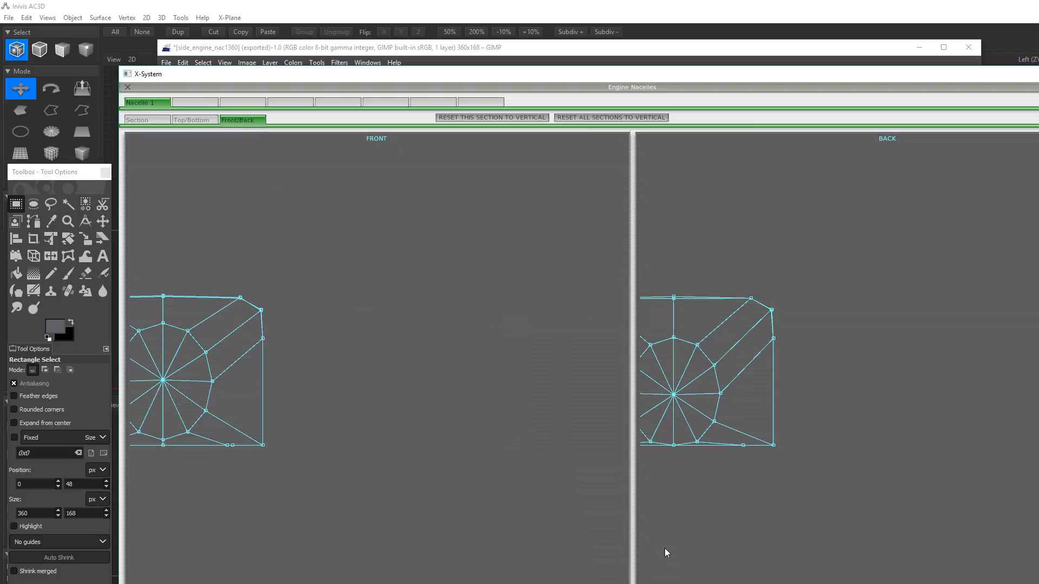
drag(743, 447, 752, 583)
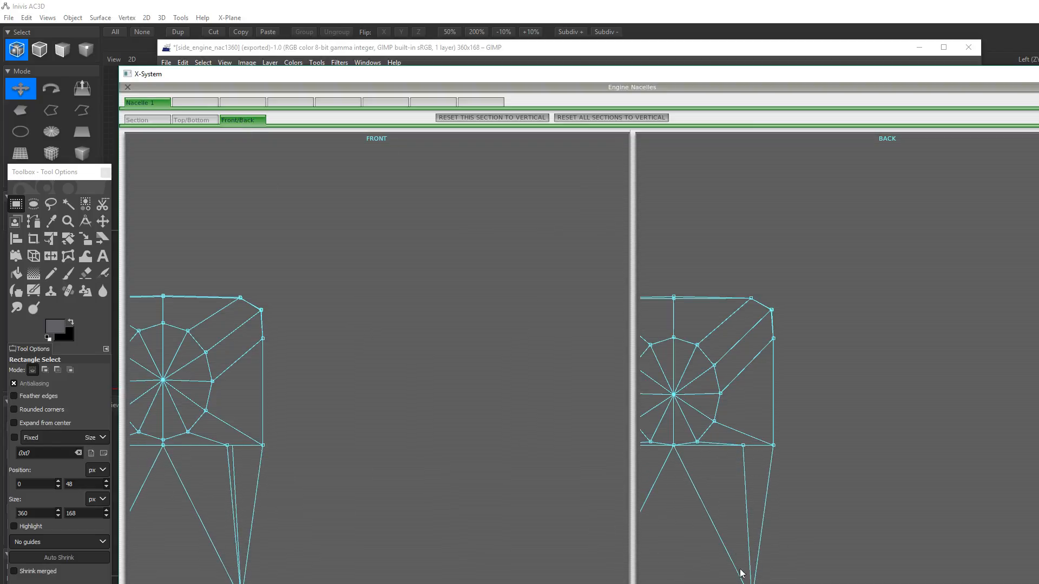
drag(744, 447, 734, 572)
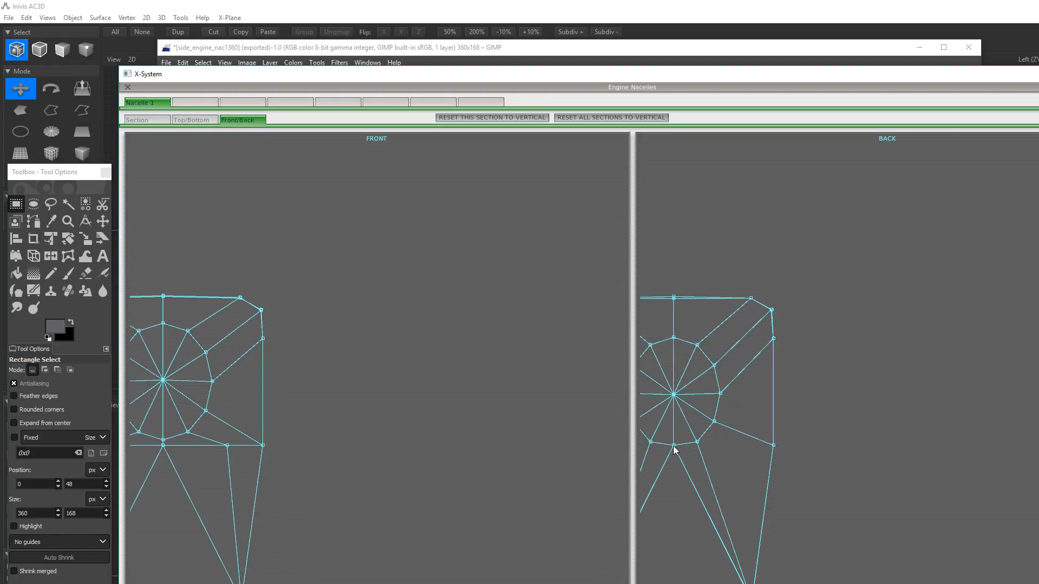
drag(673, 447, 675, 498)
drag(681, 573, 681, 583)
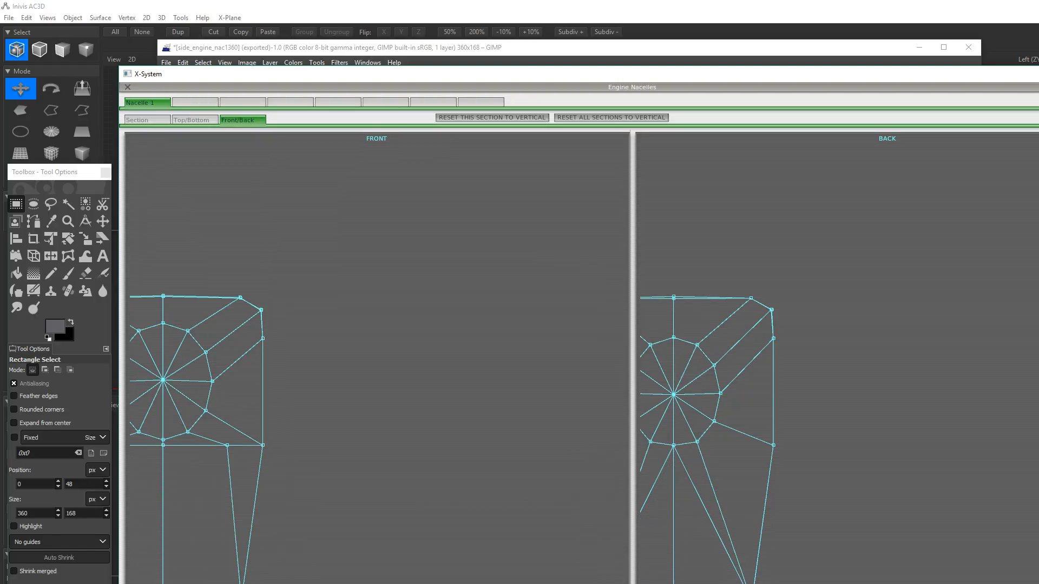
drag(673, 459, 674, 583)
drag(227, 447, 250, 534)
drag(163, 446, 164, 530)
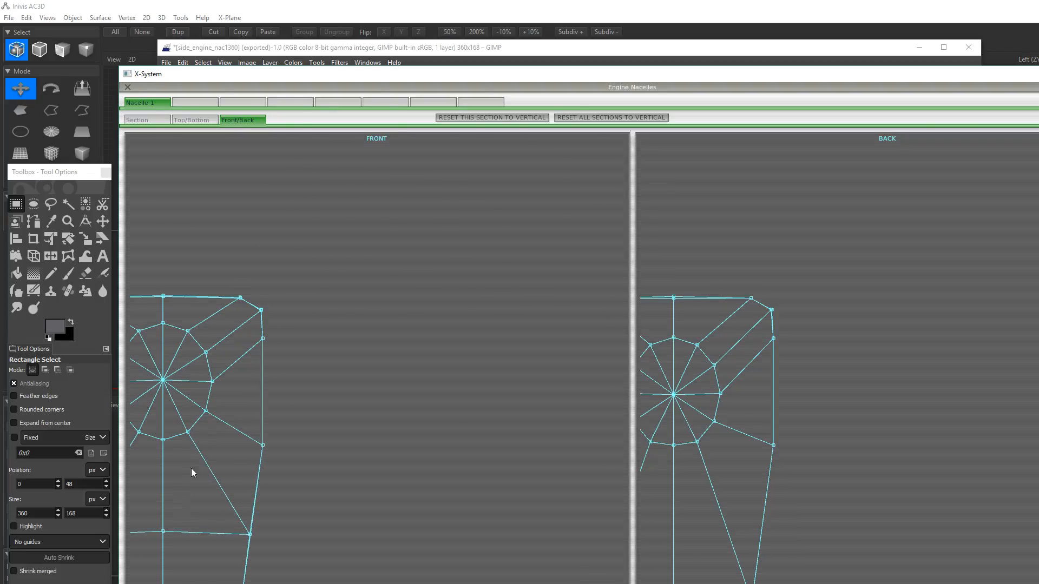
- In the side view, lower the nacelle's rear bottom nodes toward the cowling's lower edge in the reference image
click(188, 122)
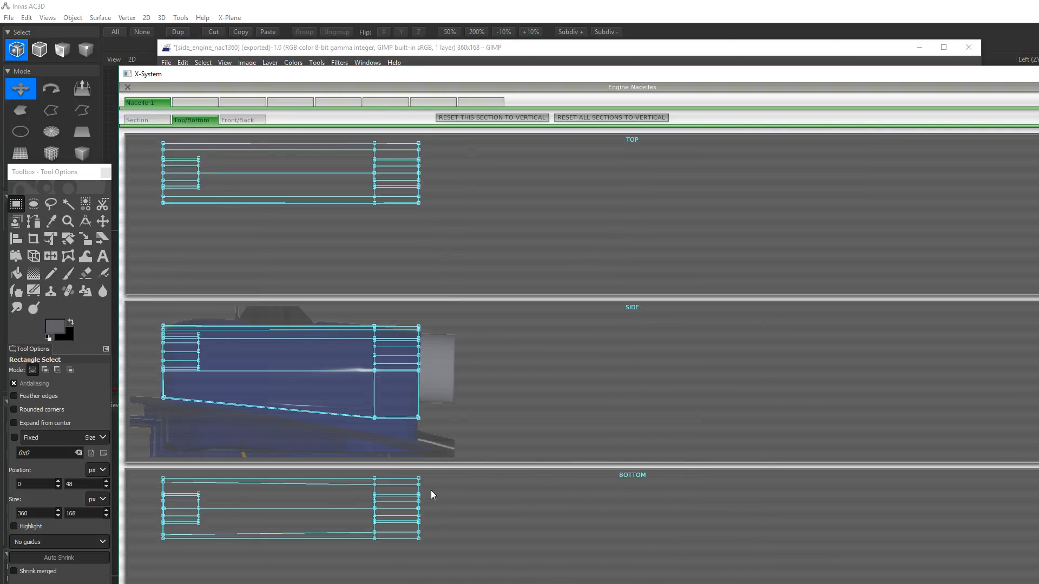
drag(419, 417, 419, 444)
drag(373, 419, 419, 414)
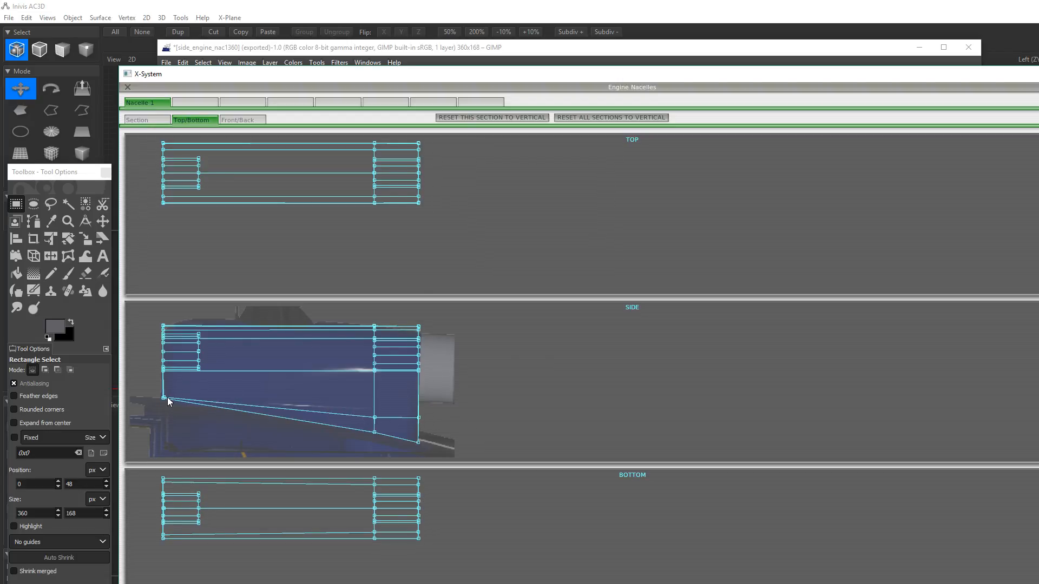
- Raise the nacelle's lower side nodes slightly in the side view, and load top_engine_nac1360.png as the top and bottom reference image
drag(164, 396, 163, 388)
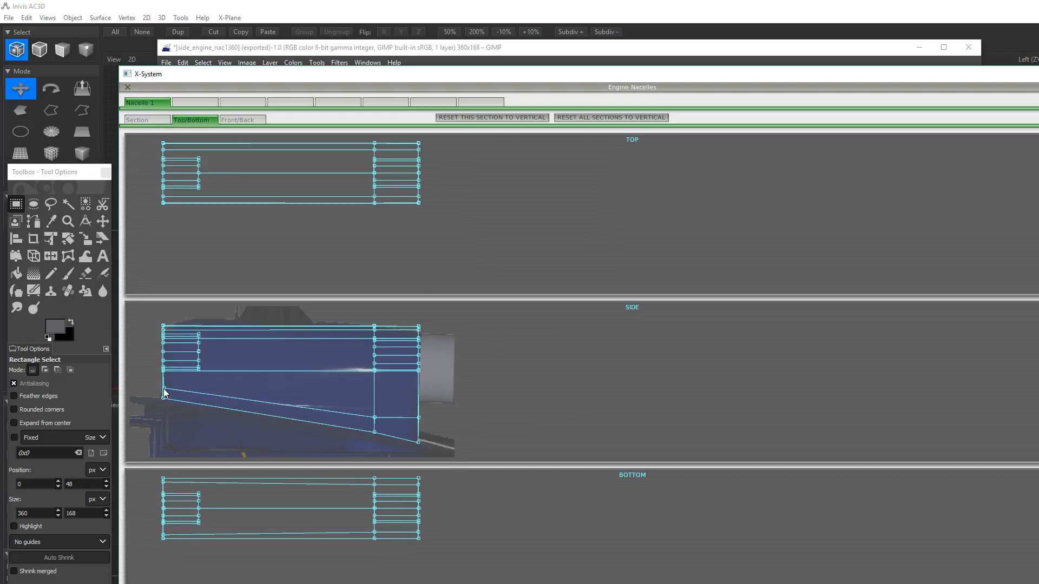
drag(375, 417, 417, 413)
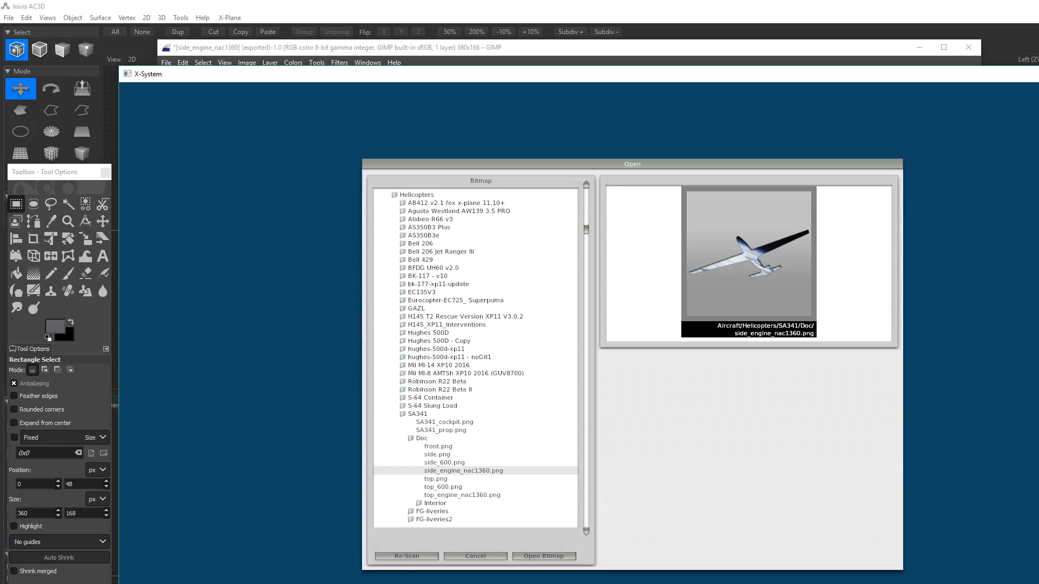
click(461, 495)
click(543, 556)
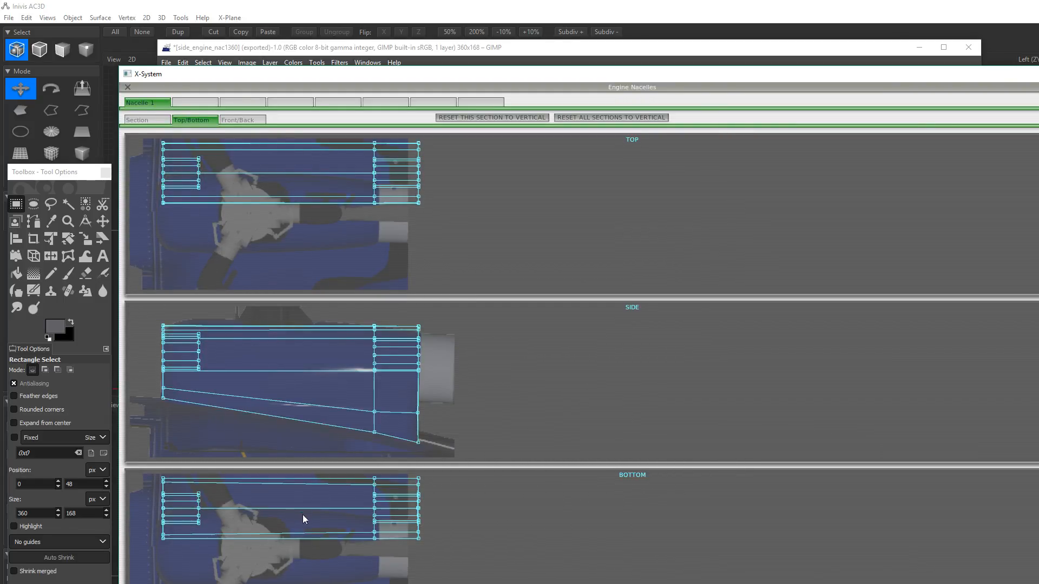
- Recentre the nacelle's cross-sections by zeroing their offsets, and check the outline against the top and side reference images
click(144, 121)
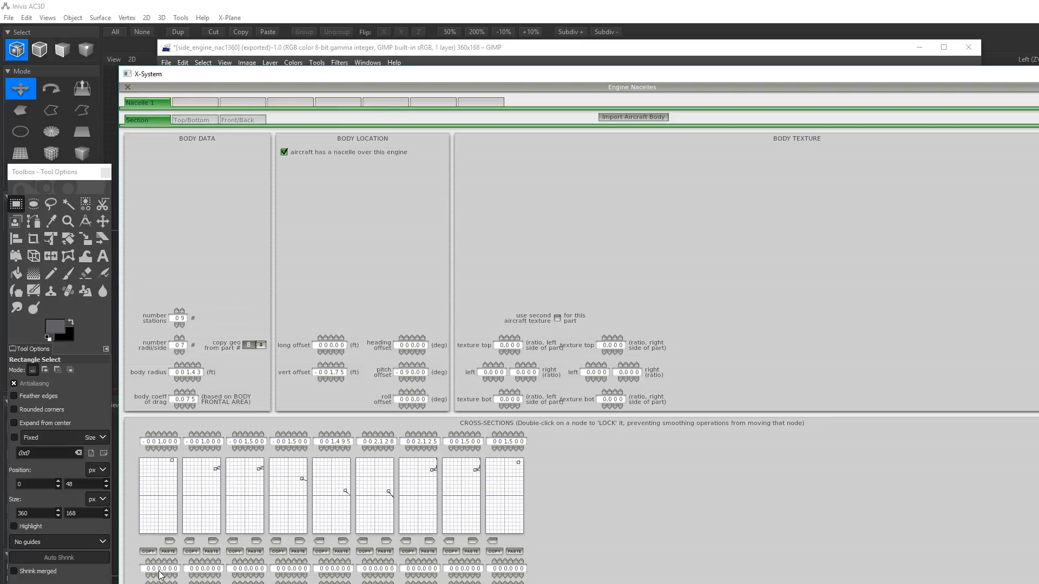
mouse_move(160, 574)
key(Right)
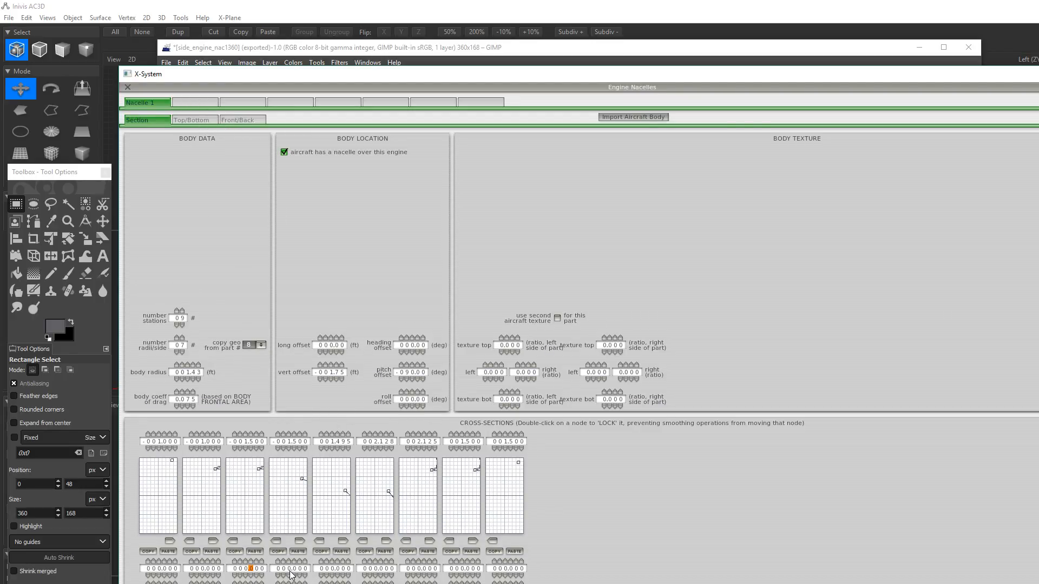
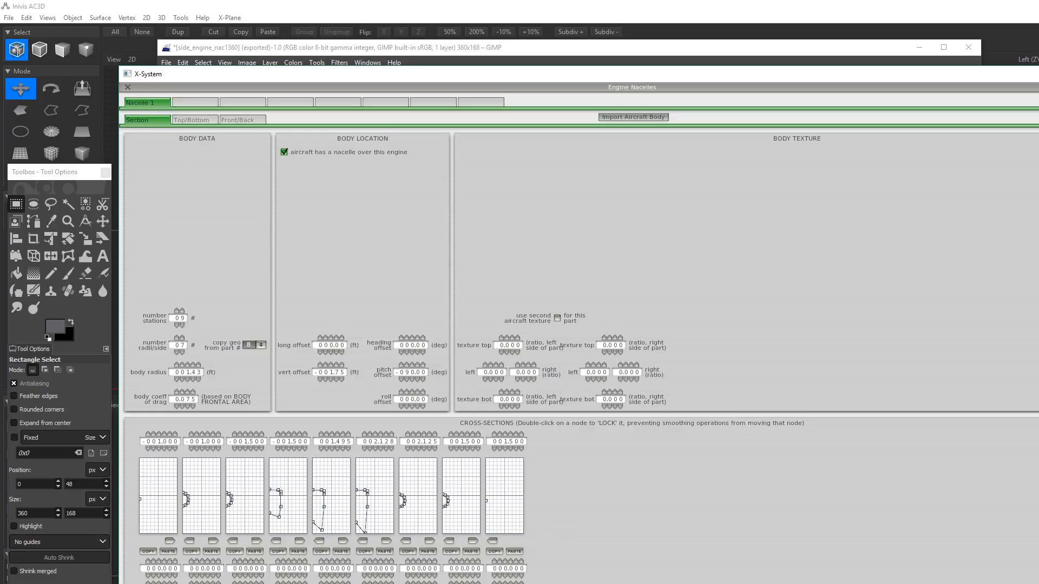
click(288, 568)
click(199, 119)
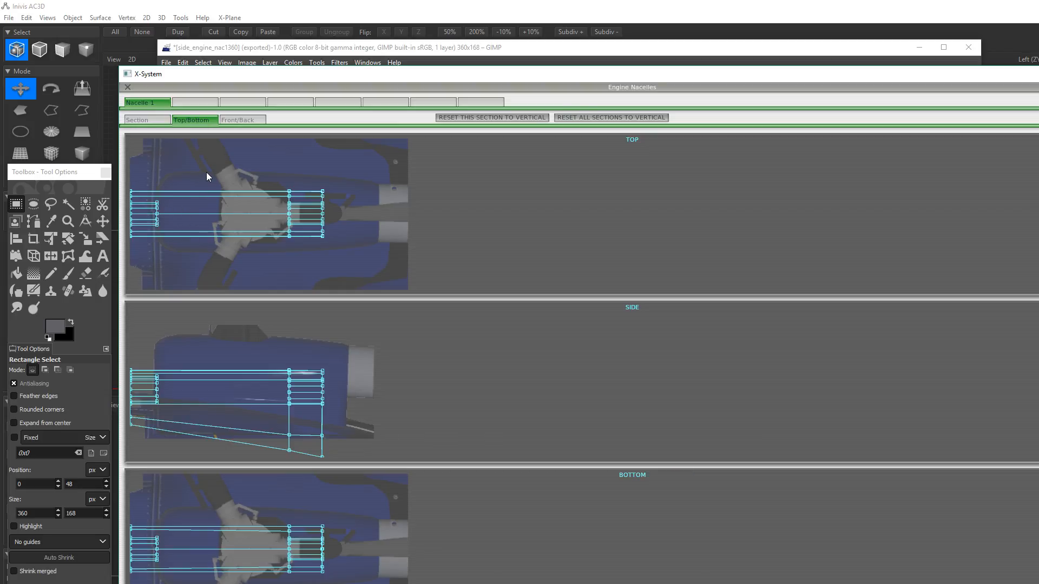
click(140, 122)
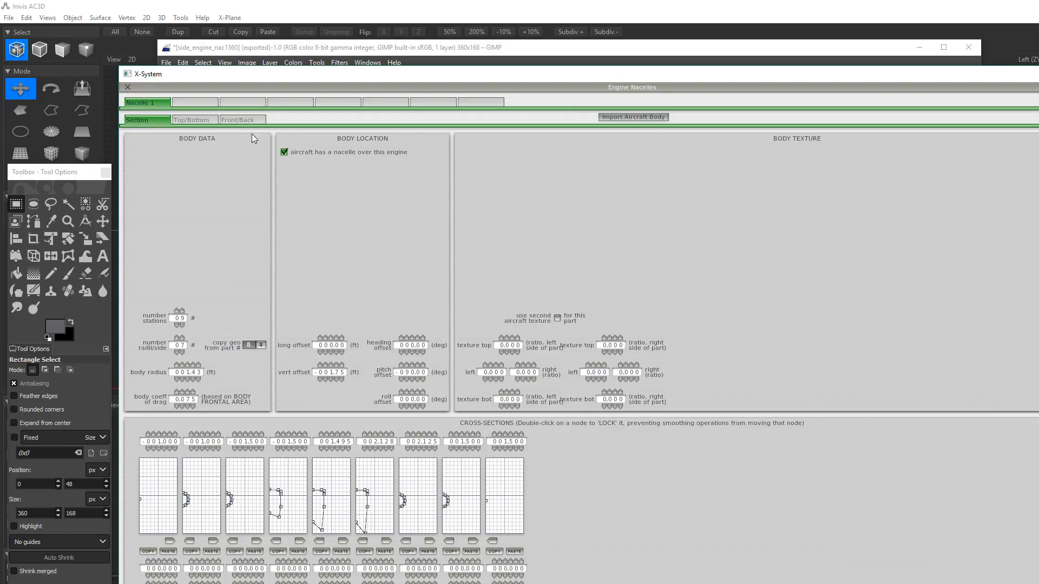
click(191, 120)
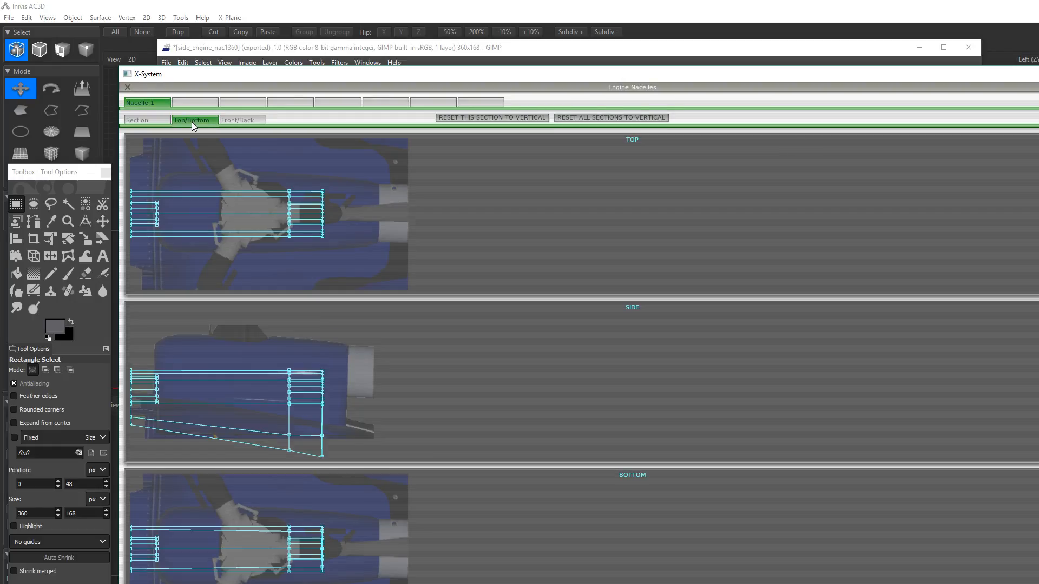
- Increase the longitudinal position of all nine nacelle cross-section stations by 1 ft and view the shape against the reference images
click(147, 120)
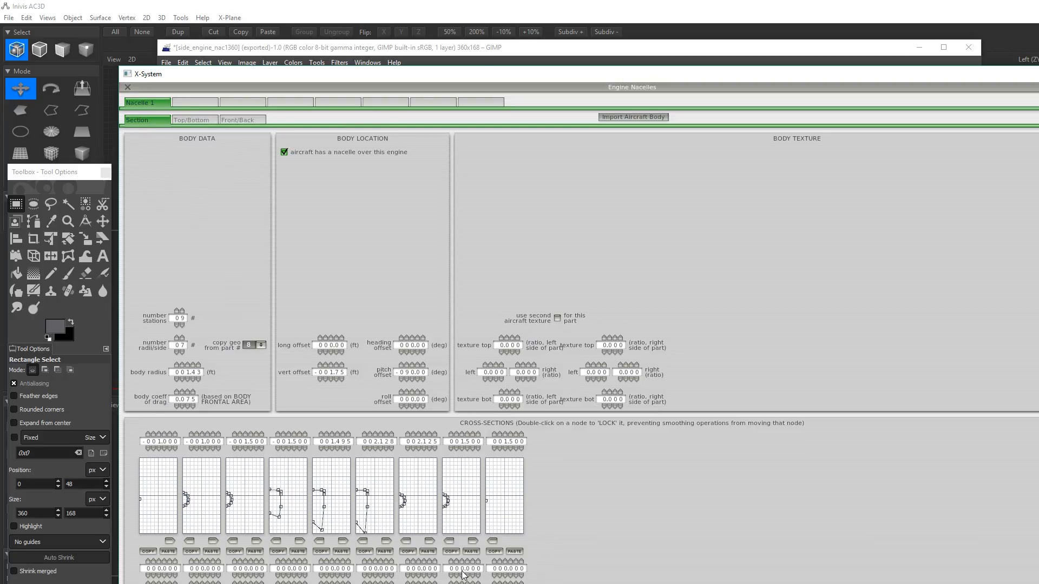
click(190, 122)
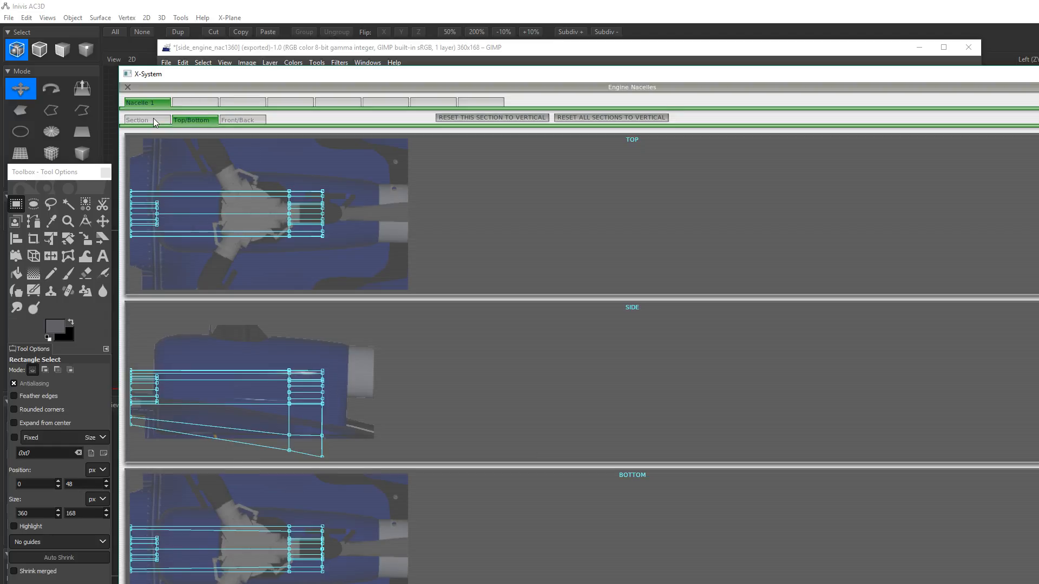
click(154, 120)
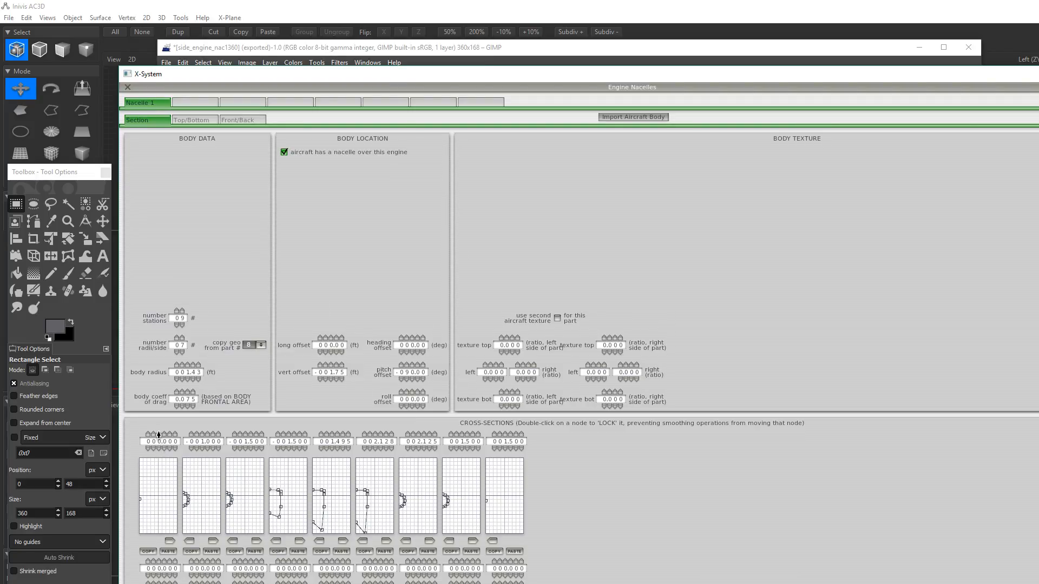
click(202, 434)
click(288, 435)
click(332, 434)
click(377, 434)
click(420, 435)
click(461, 434)
click(505, 434)
click(203, 121)
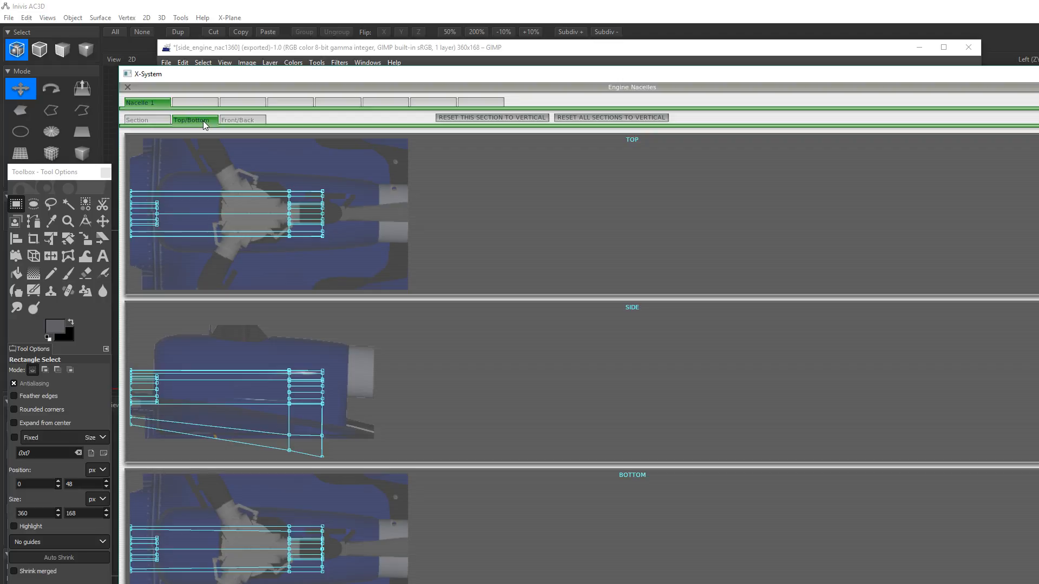
- Check the shifted nacelle against the helicopter's side view and reopen the Engine Nacelles editor
click(129, 88)
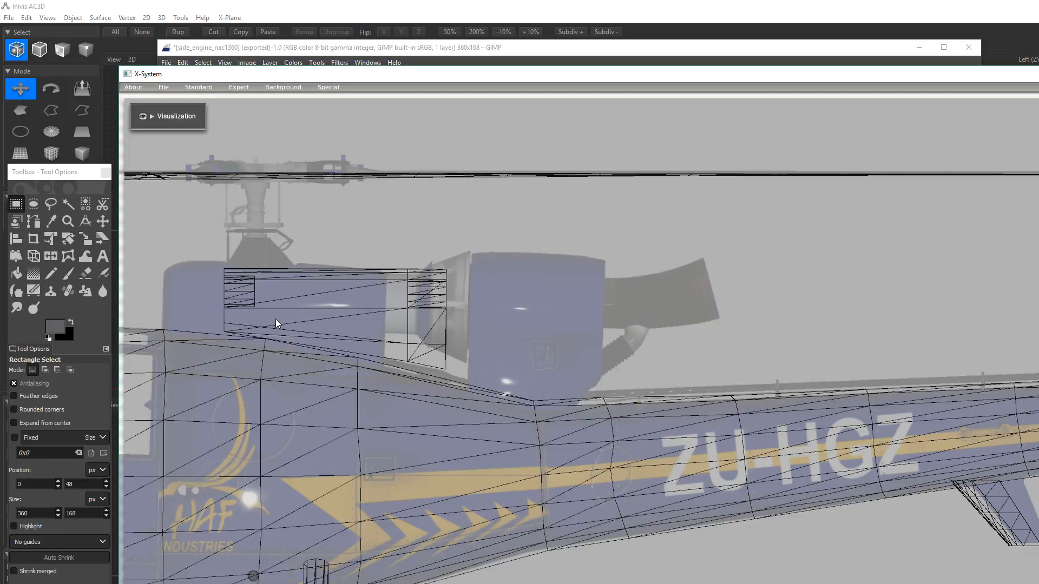
click(203, 88)
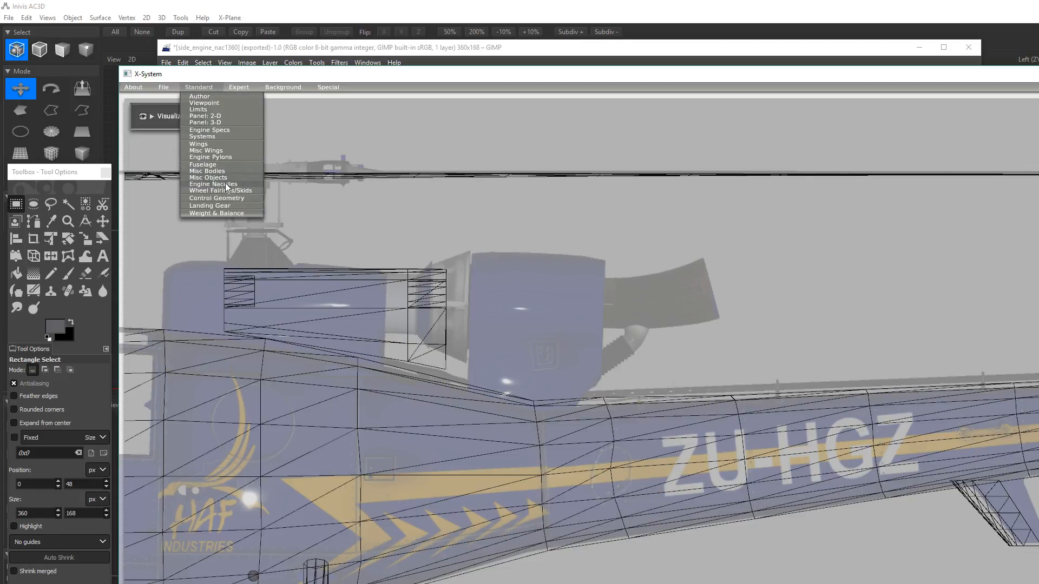
click(213, 183)
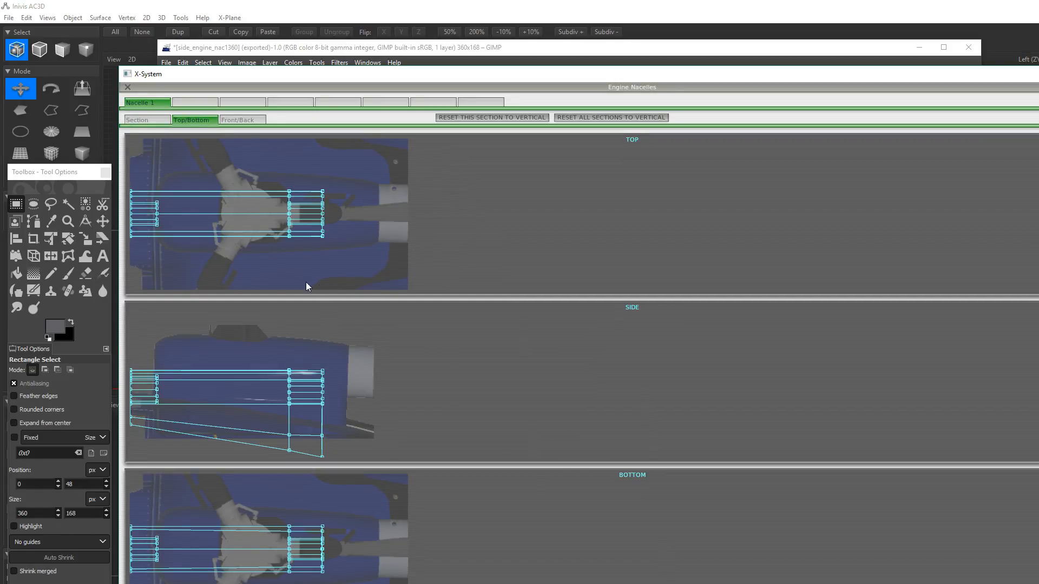
- Reduce the nacelle stations' longitudinal positions by 1 ft again, skipping the eighth station, and return to the reference image views
click(157, 120)
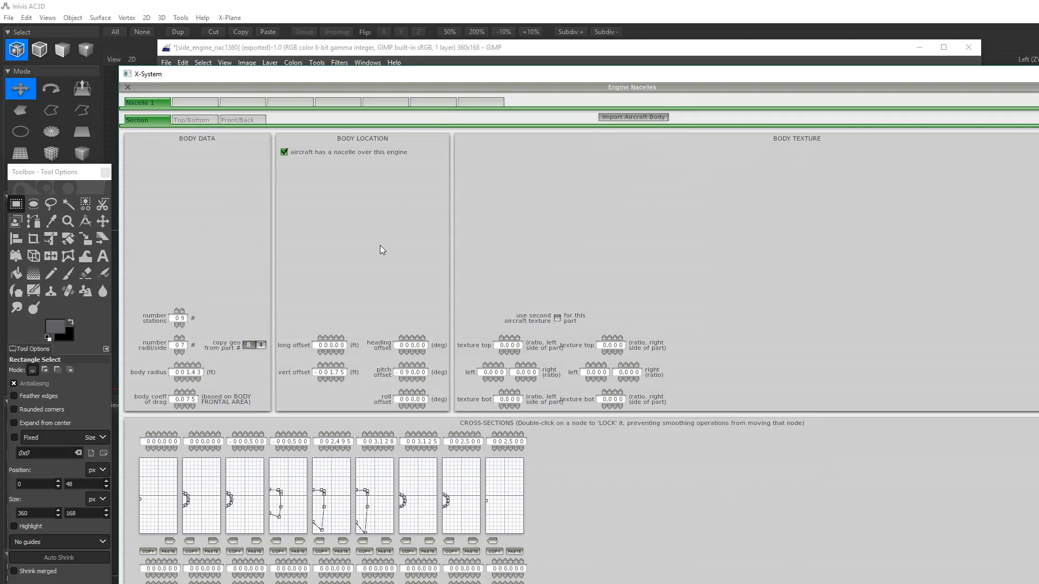
click(505, 448)
click(418, 449)
click(375, 449)
click(328, 448)
click(290, 449)
click(248, 448)
click(202, 449)
click(152, 448)
click(156, 449)
click(155, 448)
click(192, 121)
drag(322, 370, 340, 356)
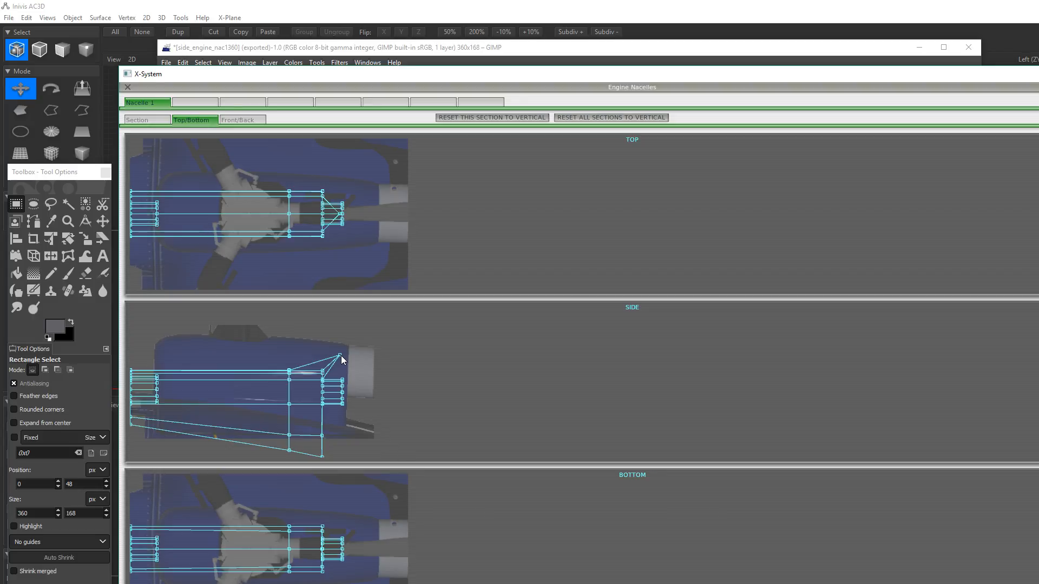
drag(341, 360, 322, 374)
click(448, 402)
drag(449, 402, 343, 404)
- Enlarge the side reference image behind the nacelle wireframe
key(equal)
key(minus)
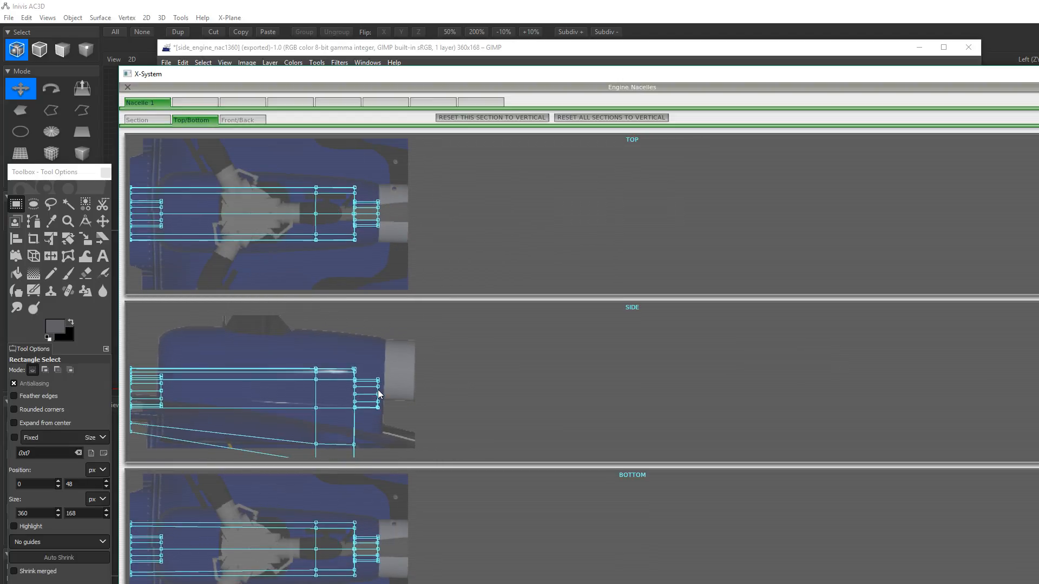
key(minus)
key(minus)
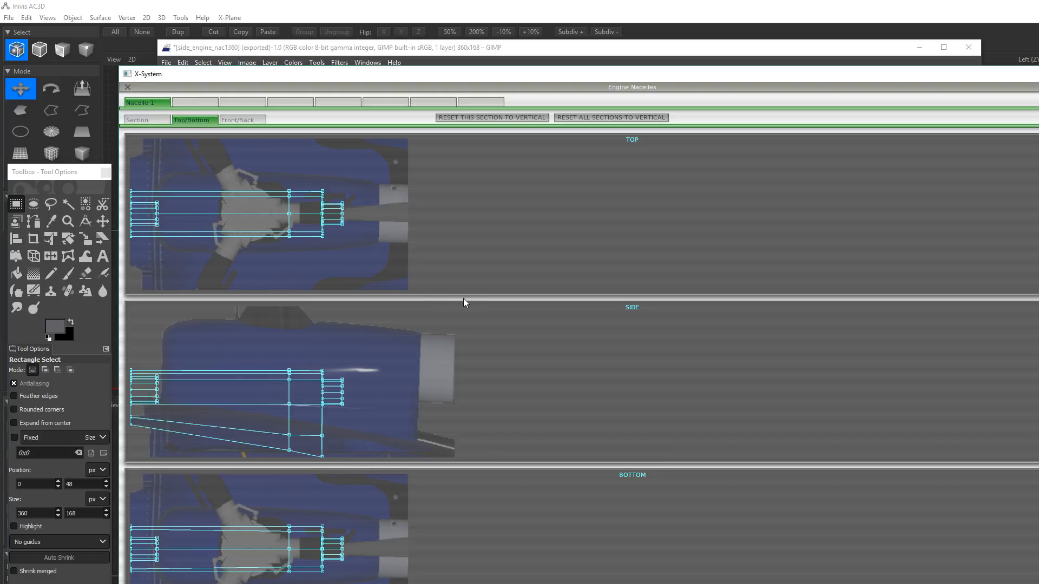
- Scale the nacelle wireframe up and down to fit it against the enlarged side reference image
key(equal)
key(equal)
key(equal)
key(equal)
key(equal)
key(equal)
key(equal)
key(equal)
key(equal)
key(equal)
key(equal)
key(equal)
key(equal)
key(equal)
key(equal)
key(equal)
key(equal)
key(equal)
key(equal)
key(equal)
key(equal)
key(equal)
key(equal)
key(equal)
key(equal)
key(equal)
key(minus)
key(minus)
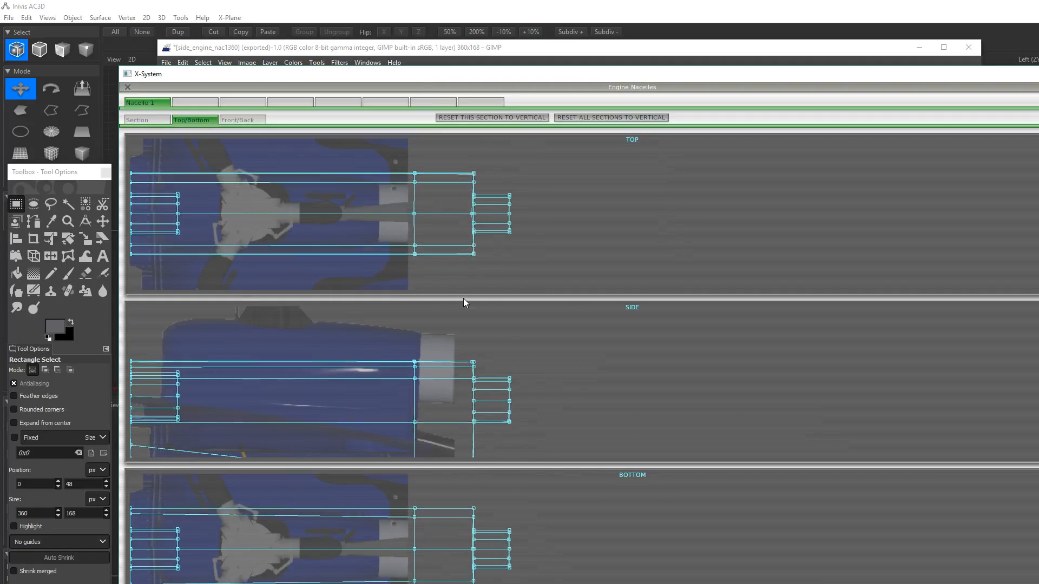
key(minus)
key(minus)
key(minus)
key(minus)
key(minus)
key(minus)
key(minus)
key(minus)
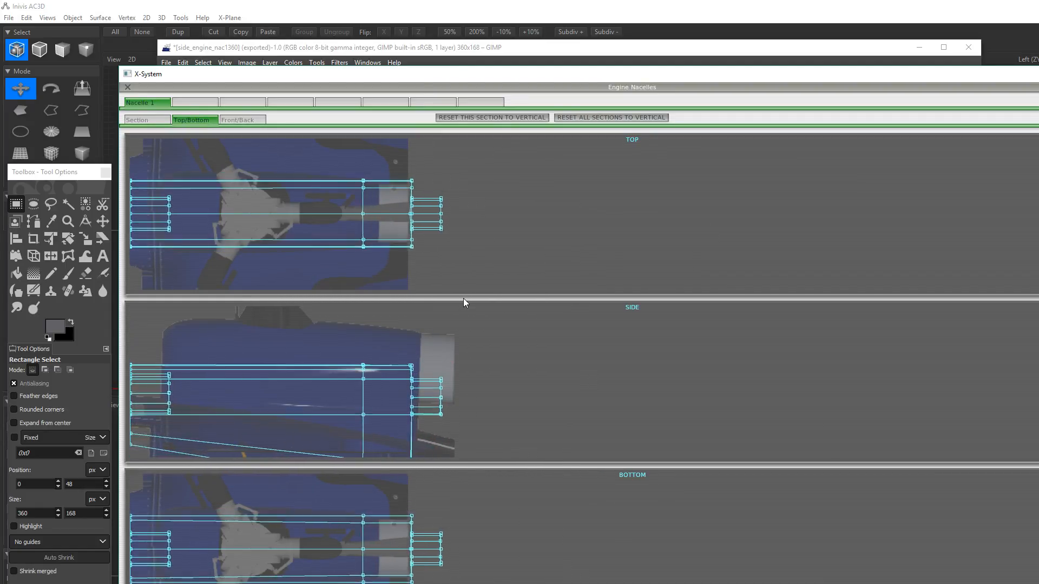
key(minus)
key(minus)
key(minus)
key(minus)
key(minus)
key(minus)
key(minus)
key(minus)
key(minus)
key(equal)
key(equal)
key(equal)
key(equal)
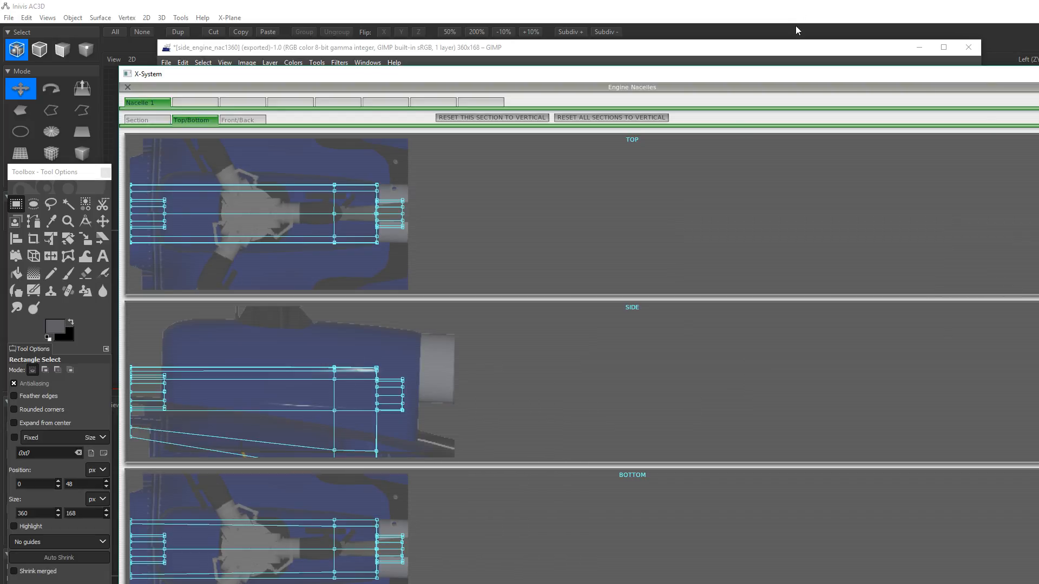
- Switch to GIMP and crop side_engine_nac1360 to a 325 × 168 px selection starting at x 35, removing the strip ahead of the cowling
click(694, 50)
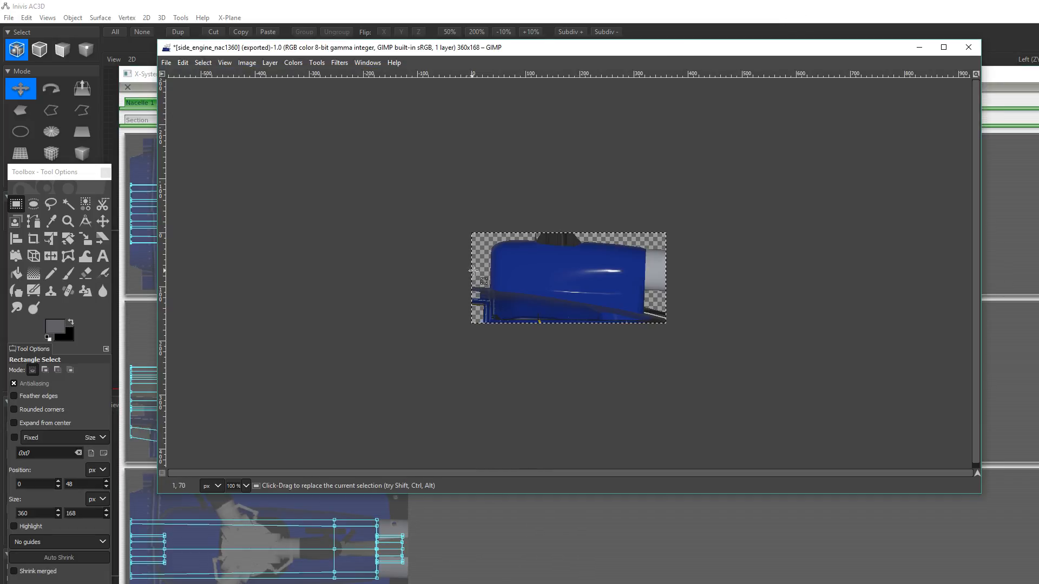
drag(483, 278, 505, 275)
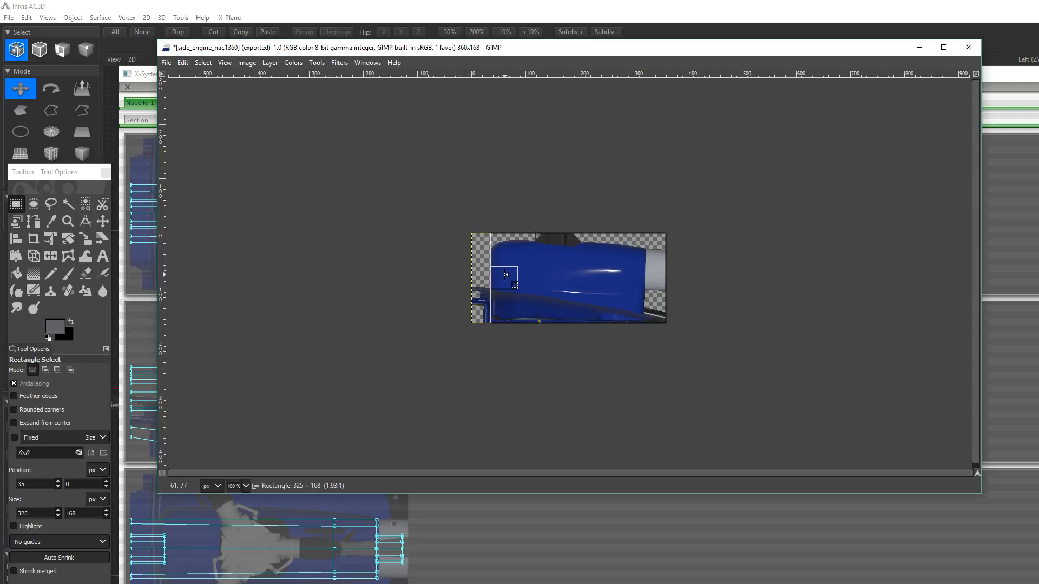
drag(504, 275, 505, 274)
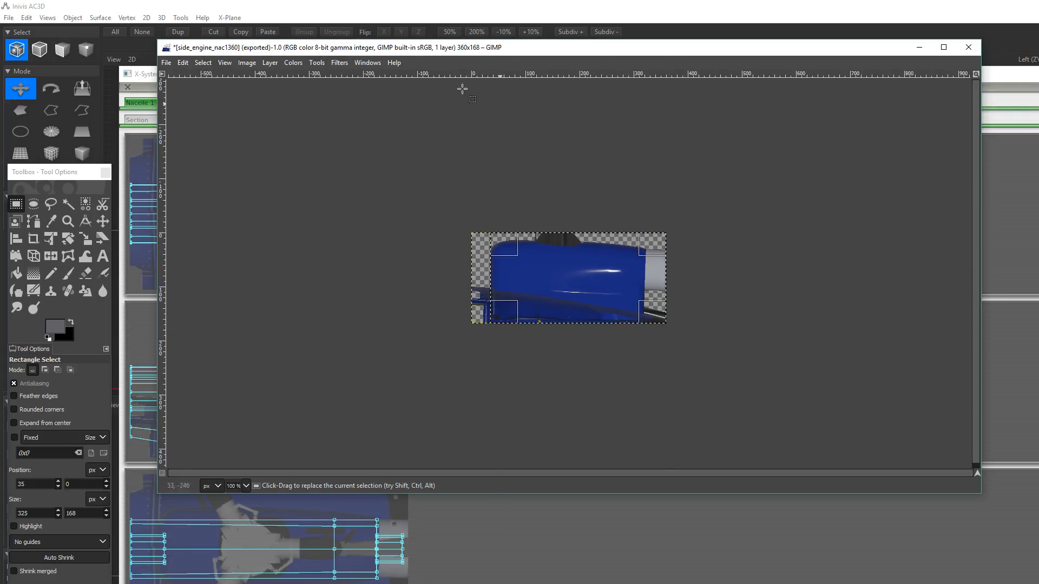
click(246, 63)
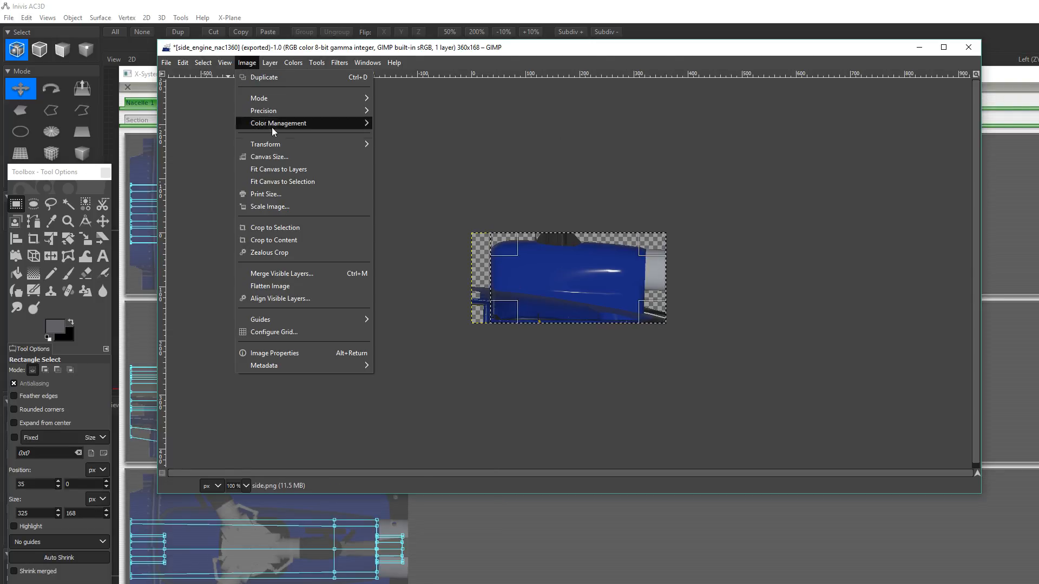
click(299, 228)
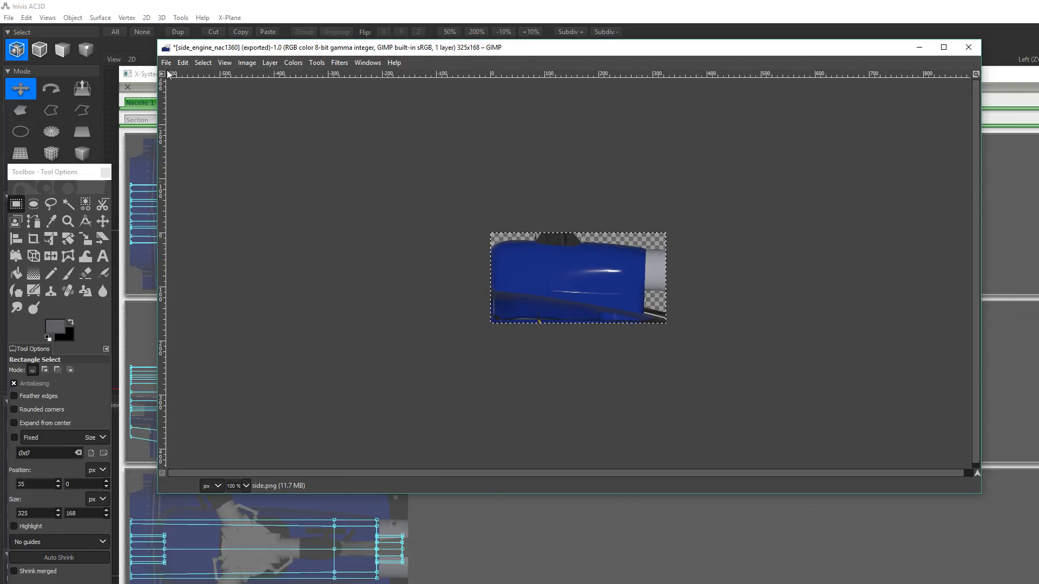
key(ctrl+z)
ctrl+scroll(475, 275, up, 1)
ctrl+scroll(475, 275, up, 4)
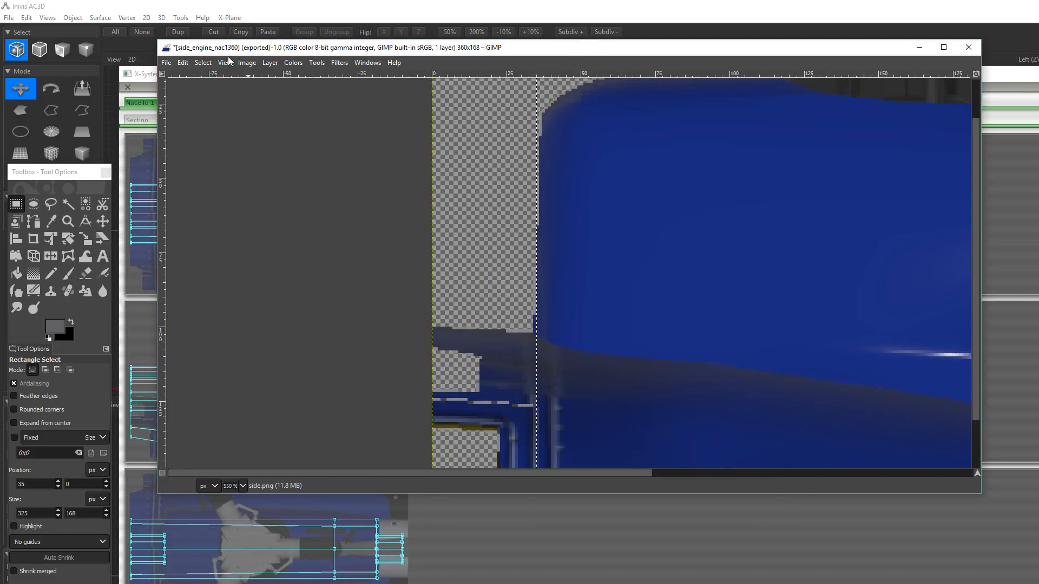
click(246, 63)
click(292, 227)
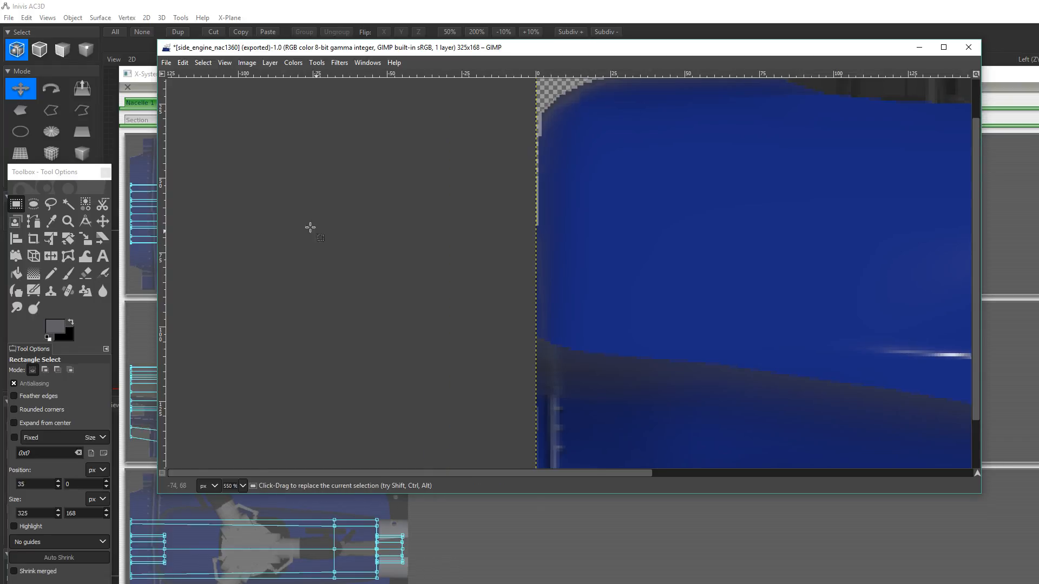
- Export the cropped side image as side_engine_nac1360.png in the Doc folder, replacing the existing file and keeping the PNG options
click(167, 63)
click(242, 232)
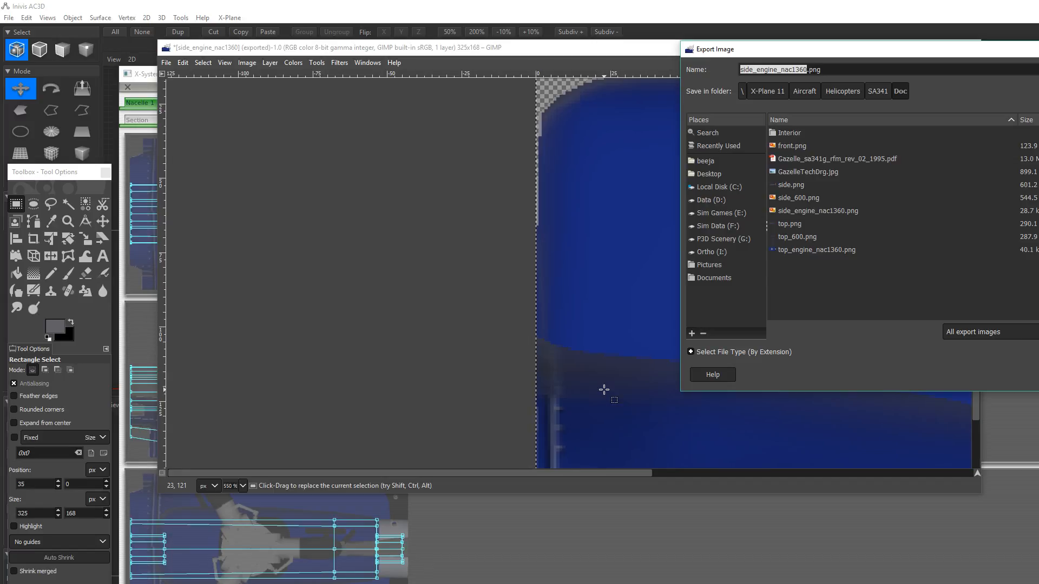
key(Return)
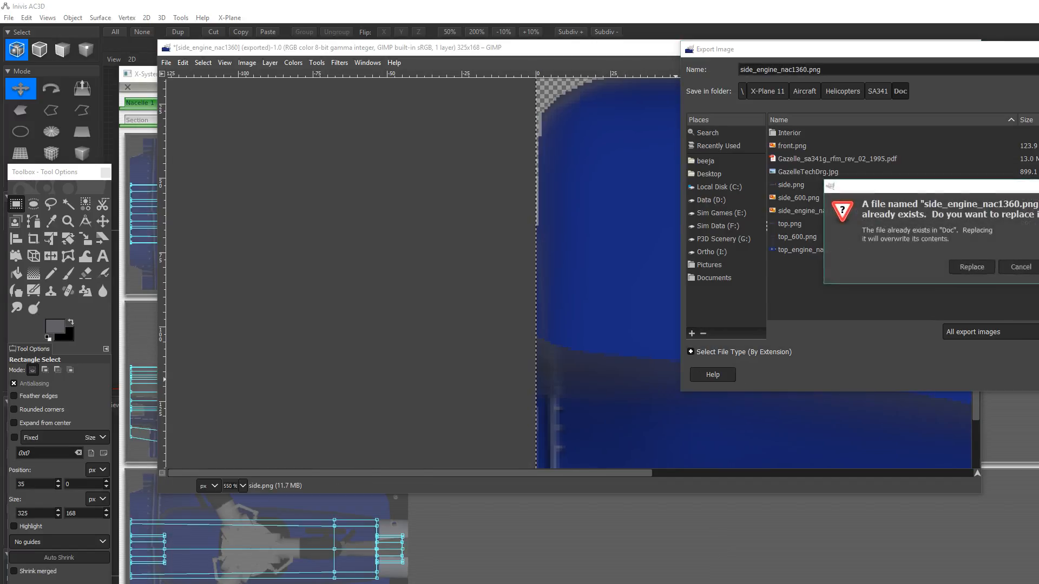
click(973, 265)
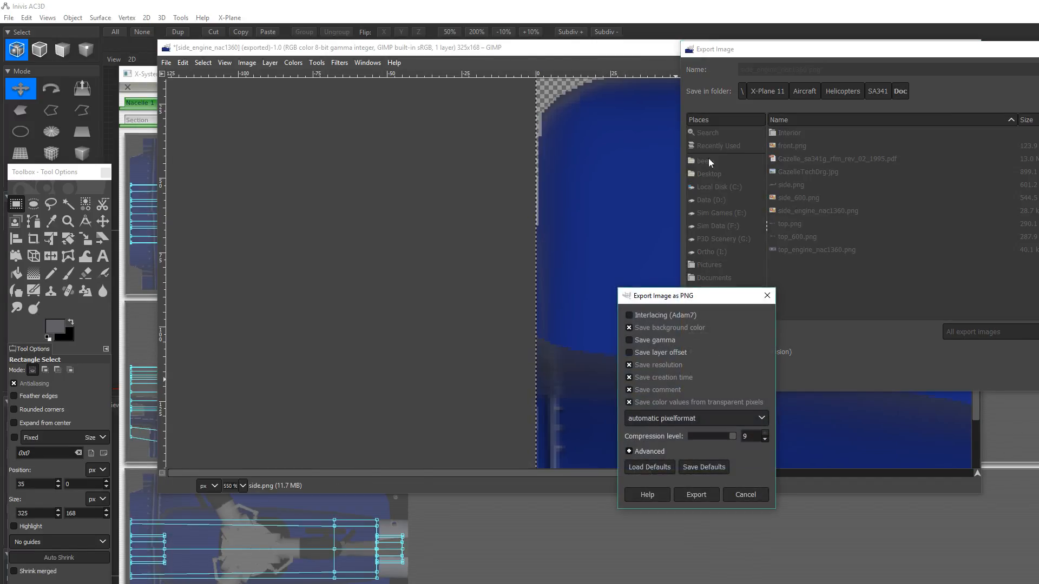
click(697, 494)
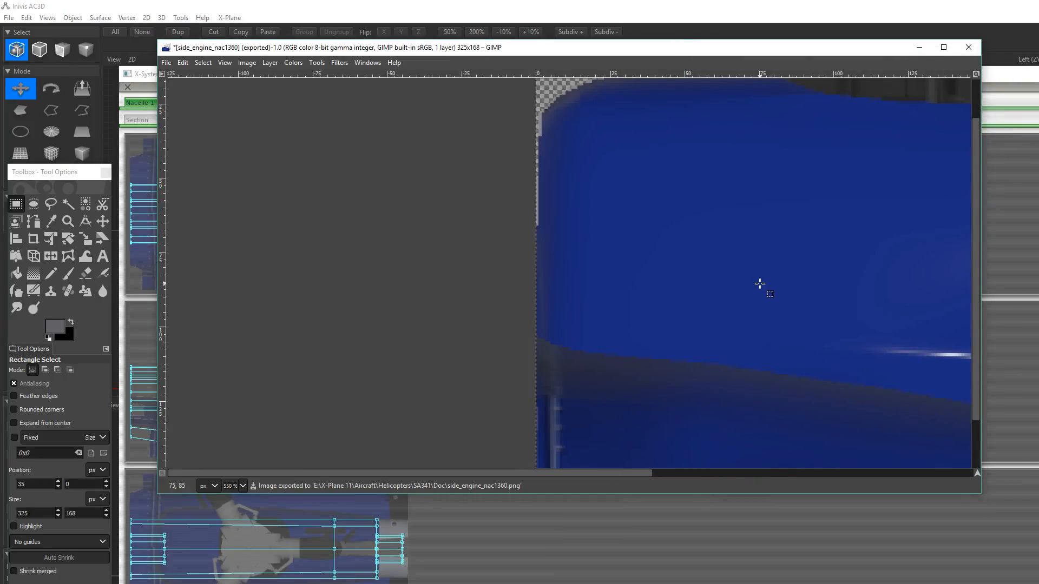
- Crop top_engine_nac1360 to a 326 × 196 px selection starting at x 34, aligned with the cowling's front edge
ctrl+scroll(759, 287, down, 3)
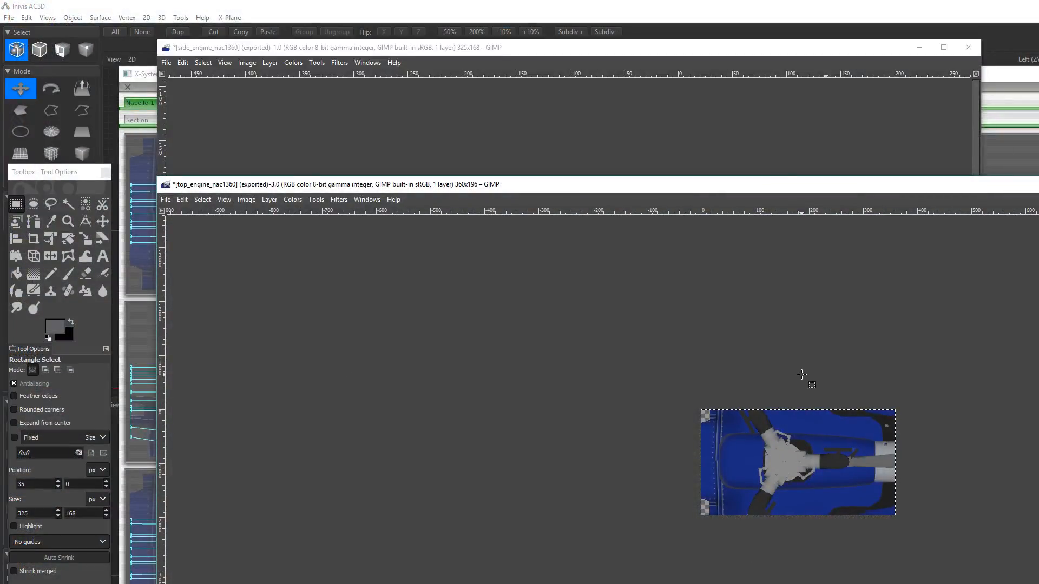
ctrl+scroll(730, 473, up, 6)
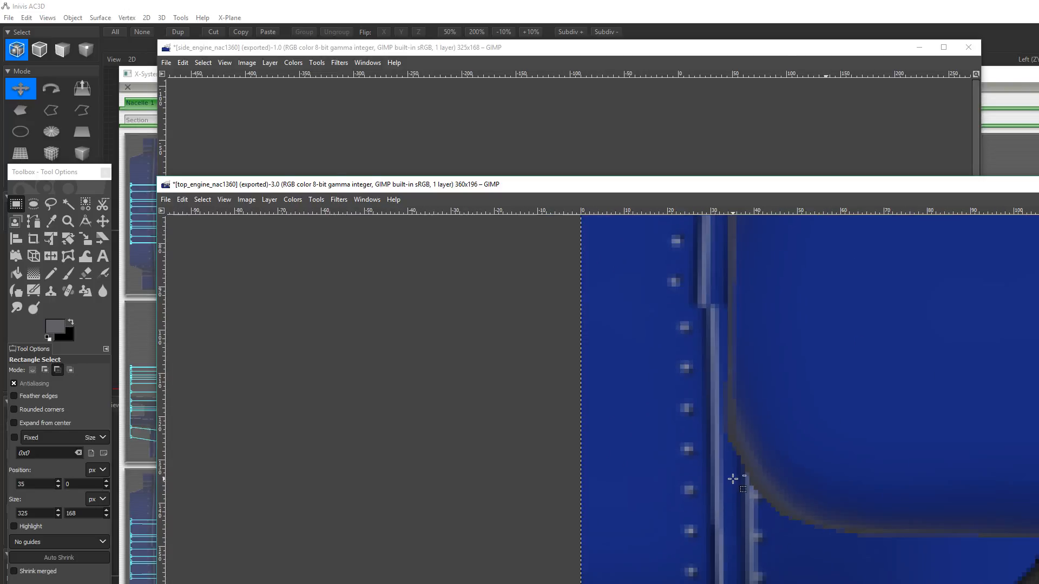
ctrl+scroll(732, 479, down, 2)
drag(635, 346, 736, 348)
ctrl+scroll(734, 344, up, 3)
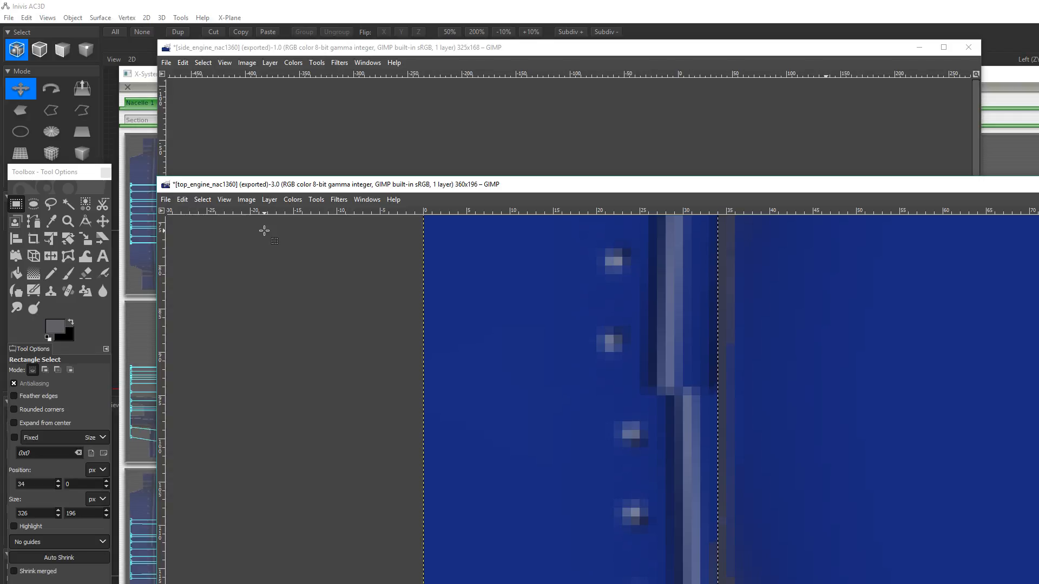
click(244, 200)
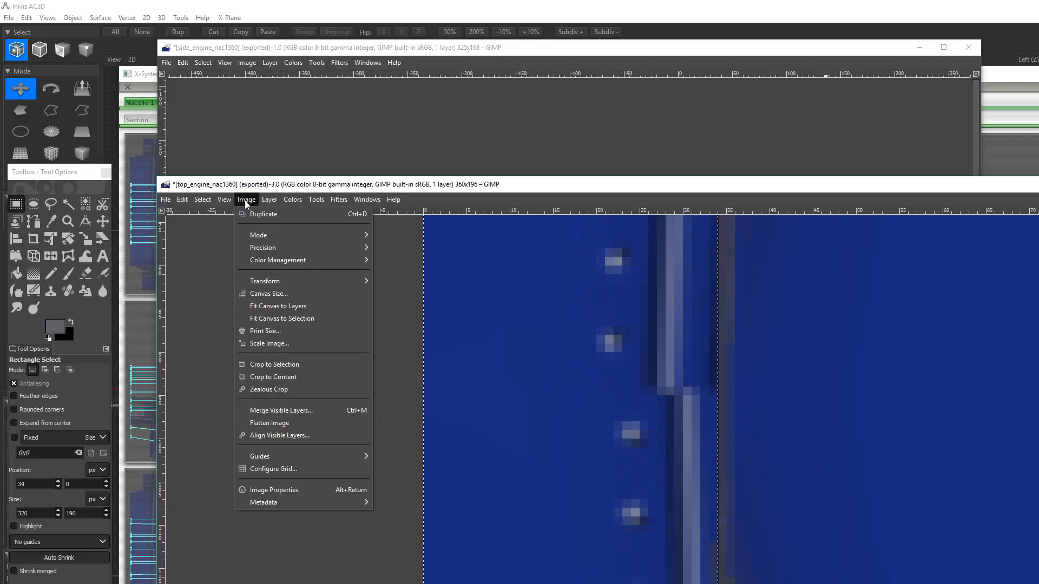
click(299, 366)
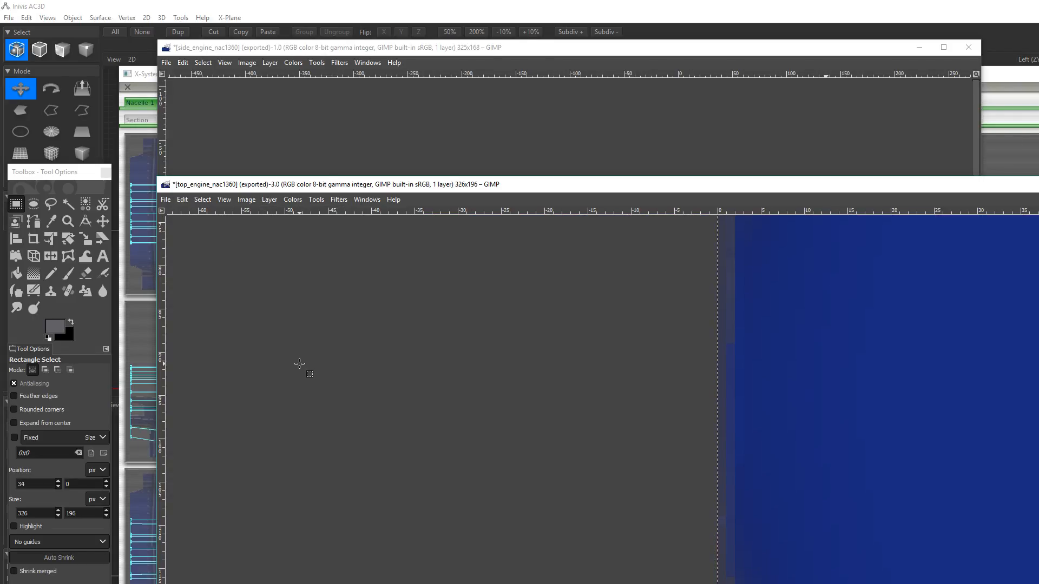
- Export the cropped top image over top_engine_nac1360.png
ctrl+scroll(308, 363, down, 4)
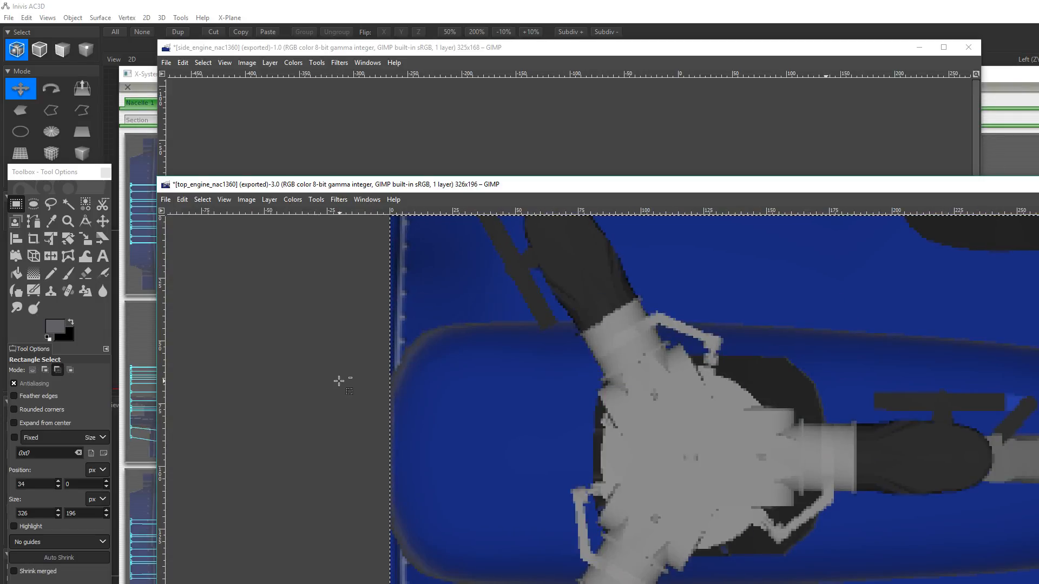
ctrl+scroll(341, 378, down, 1)
click(166, 200)
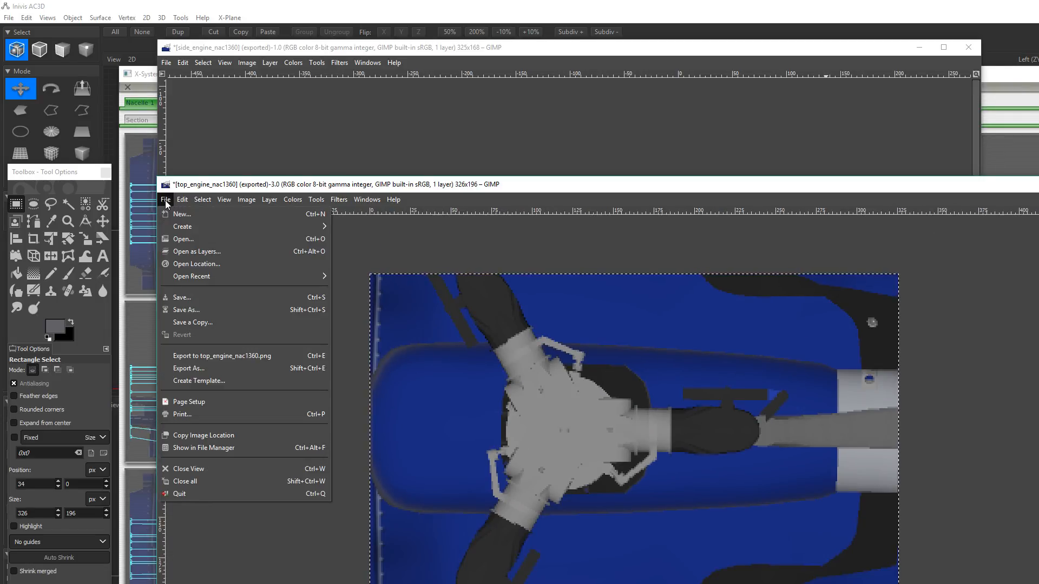
click(236, 357)
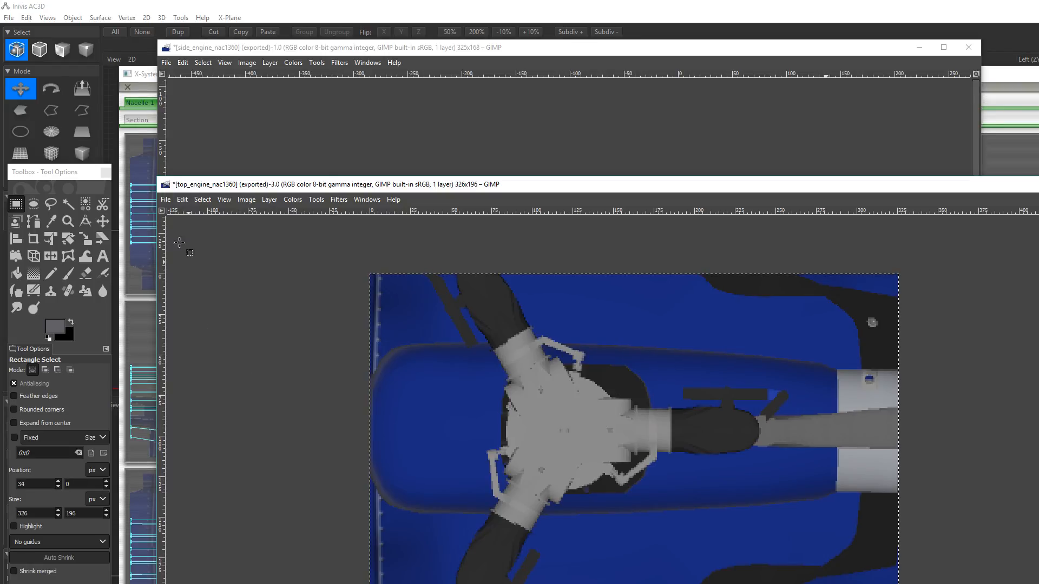
- Switch to Plane Maker, load side_engine_nac1360.png as the side view background, and enlarge the nacelle wireframe to match the cowling's length
click(139, 77)
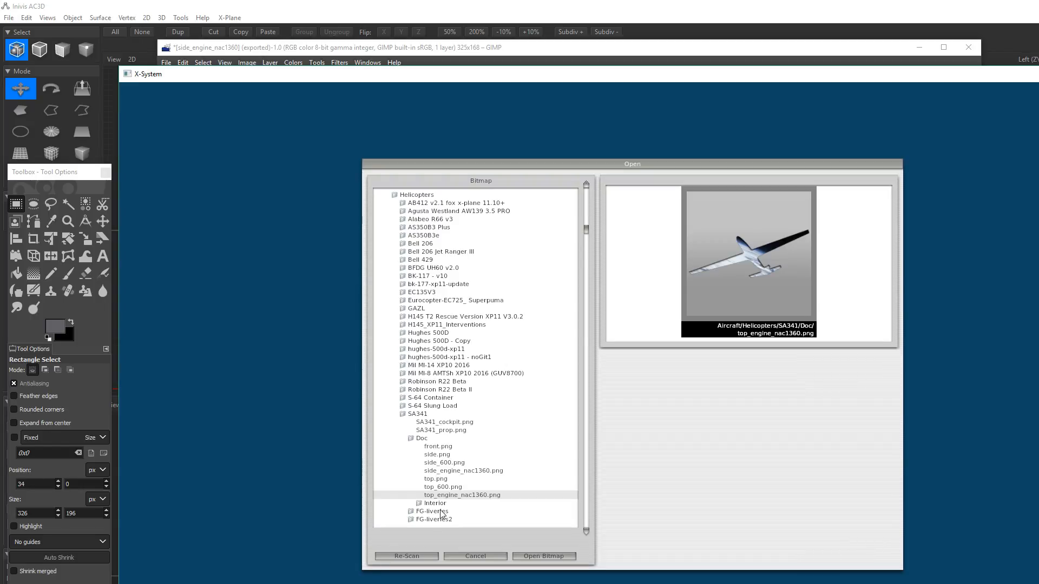
click(478, 472)
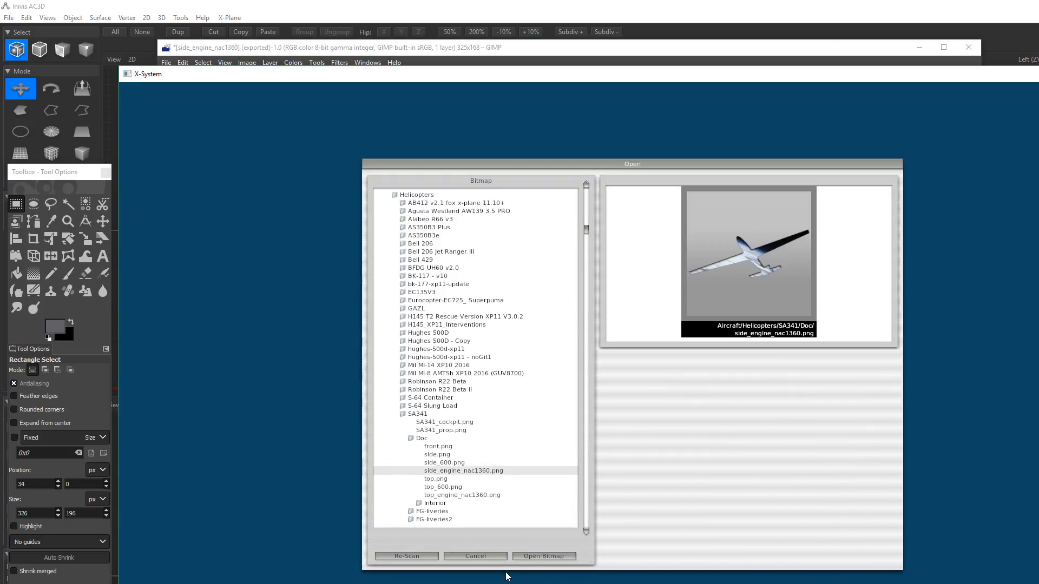
click(552, 557)
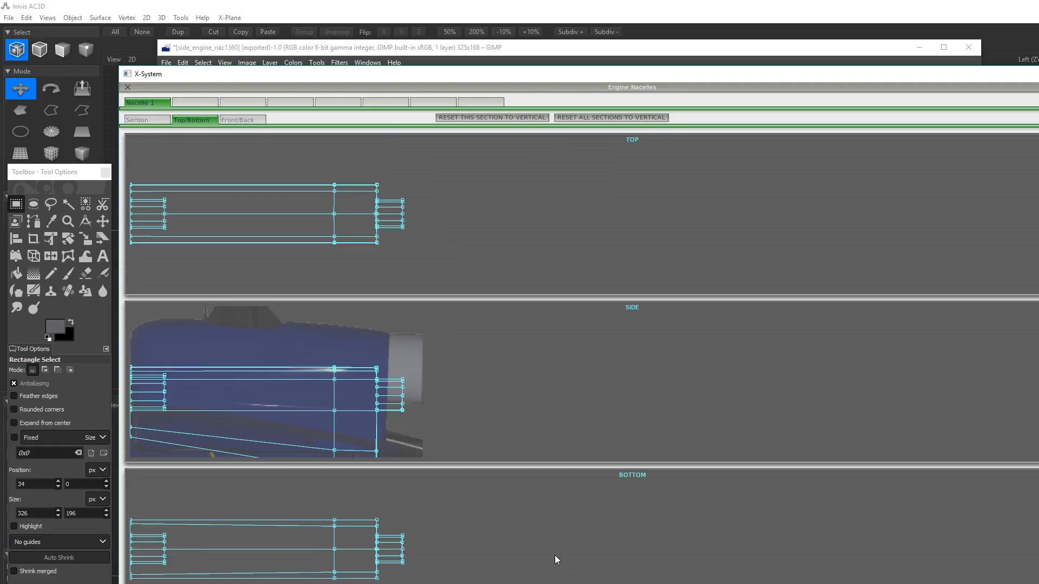
key(equal)
key(equal)
key(equal)
key(equal)
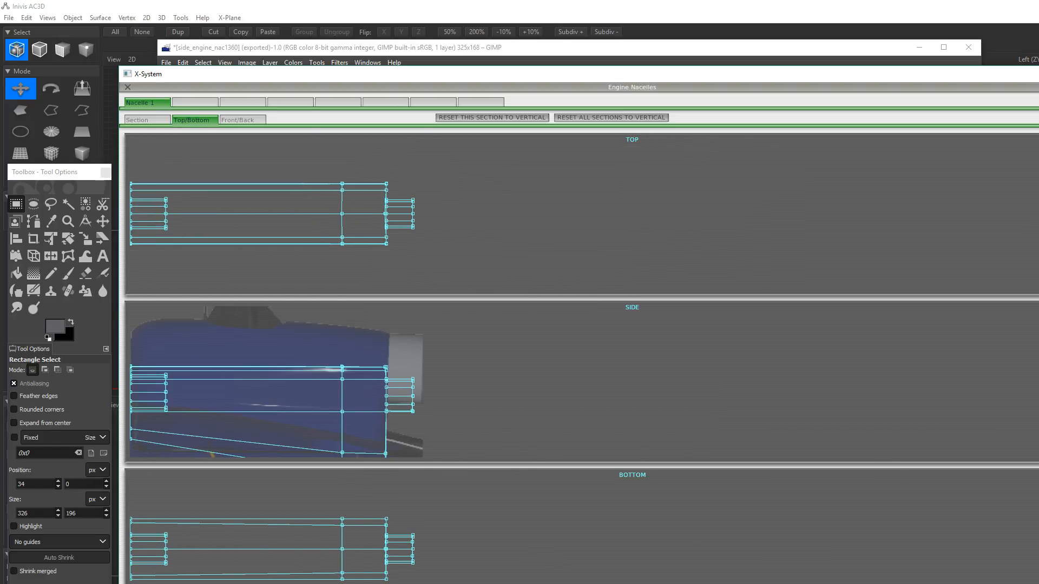
- Load top_engine_nac1360.png from the SA341 Doc folder as the background of the top and bottom views
click(769, 583)
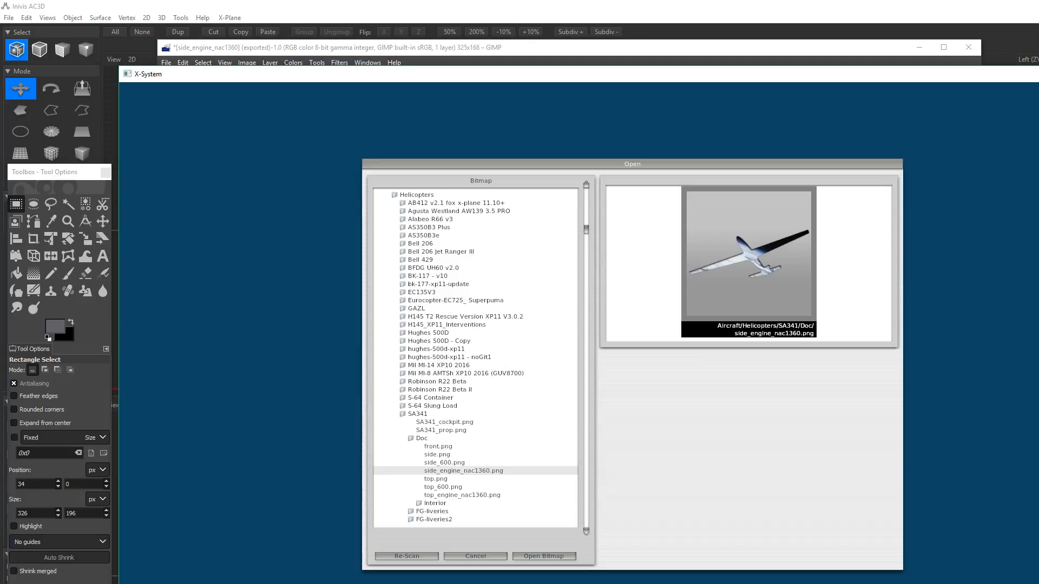
click(469, 495)
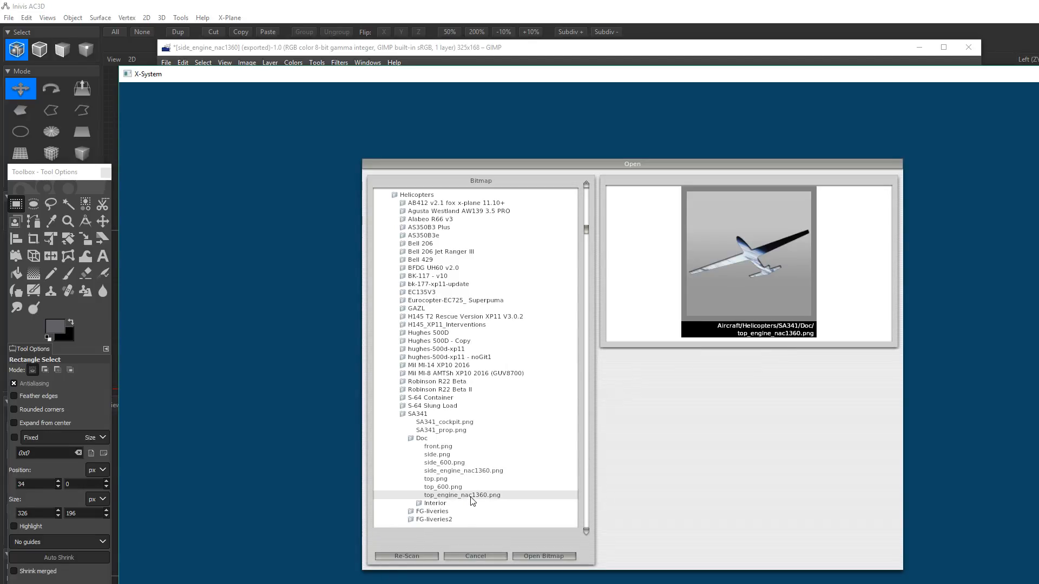
click(560, 556)
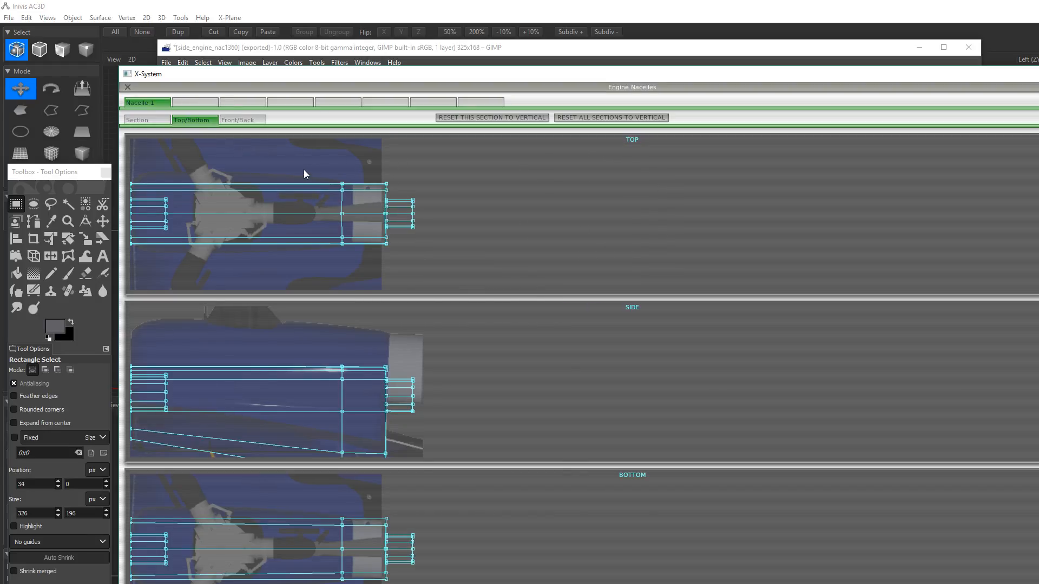
- Try pulling two upper nodes toward the cowling outline and raising the whole wireframe to the cowling's top edge in the side view
click(311, 348)
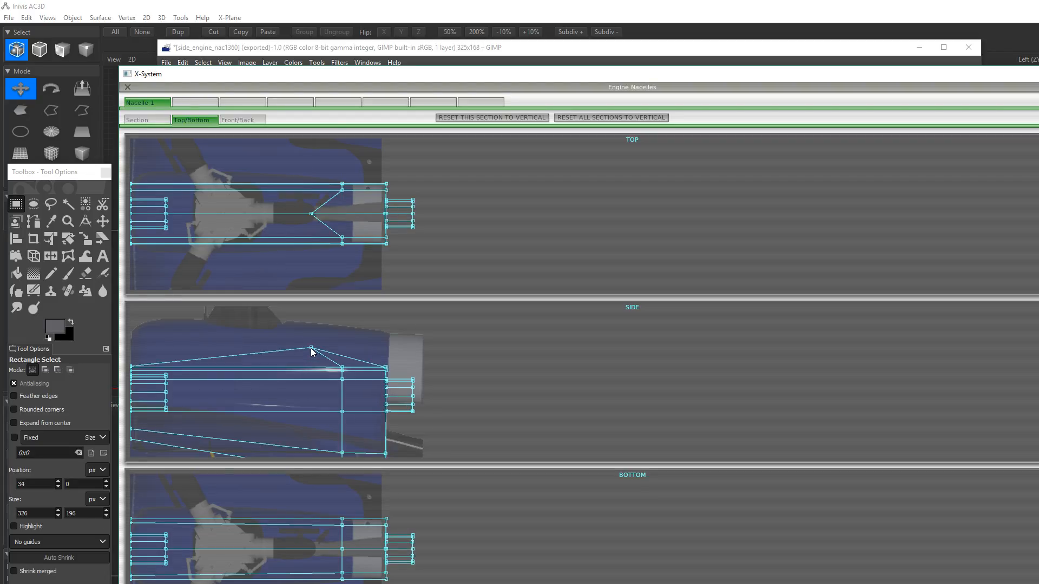
click(364, 328)
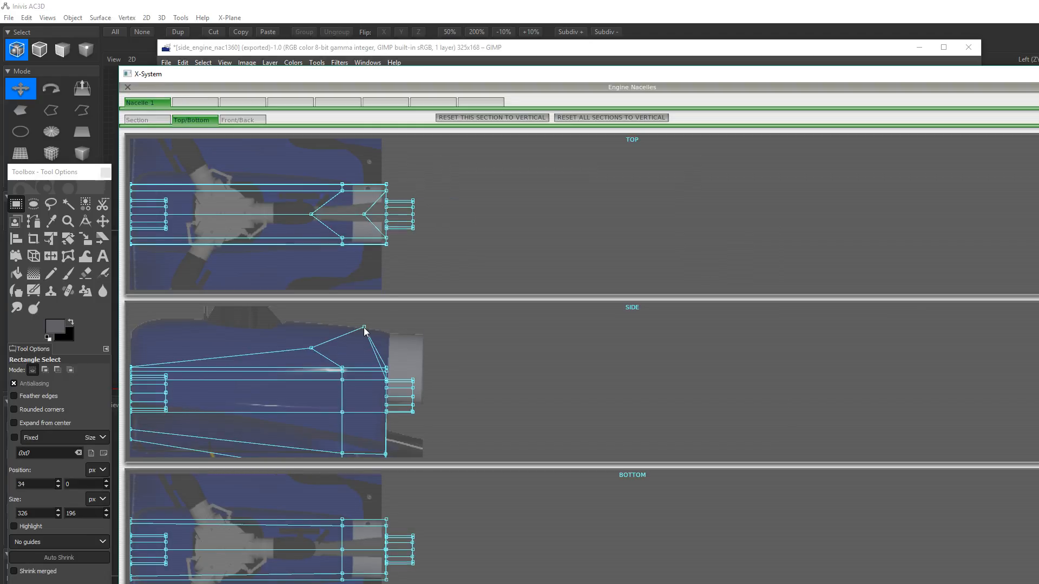
key(Up)
key(Up)
key(Up)
key(Up)
key(Up)
key(Up)
key(Up)
key(Up)
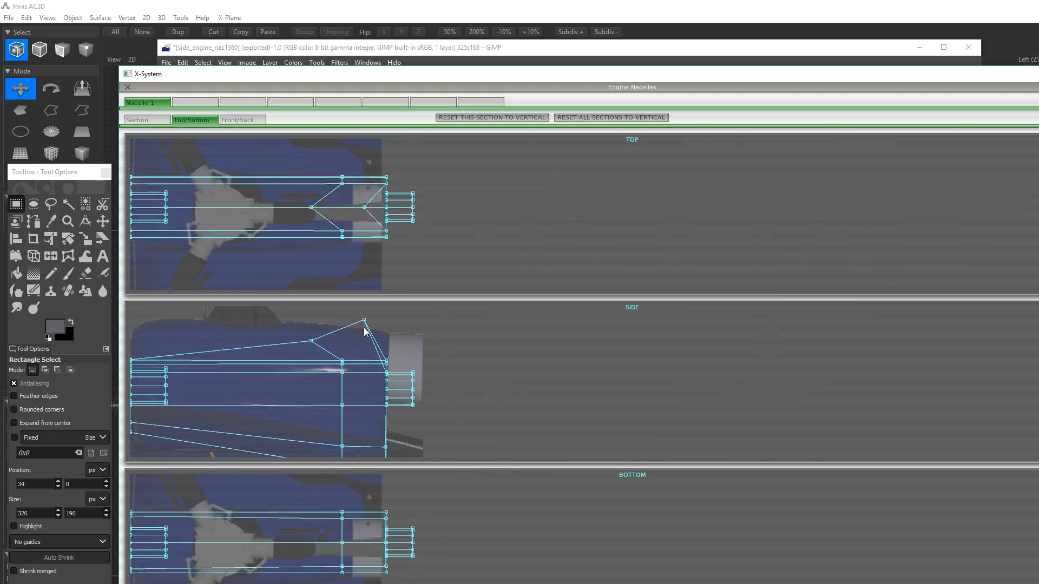
key(Up)
key(Up)
key(Up)
key(Up)
key(Up)
key(Up)
key(Up)
key(Up)
key(Up)
key(Up)
key(Up)
key(Up)
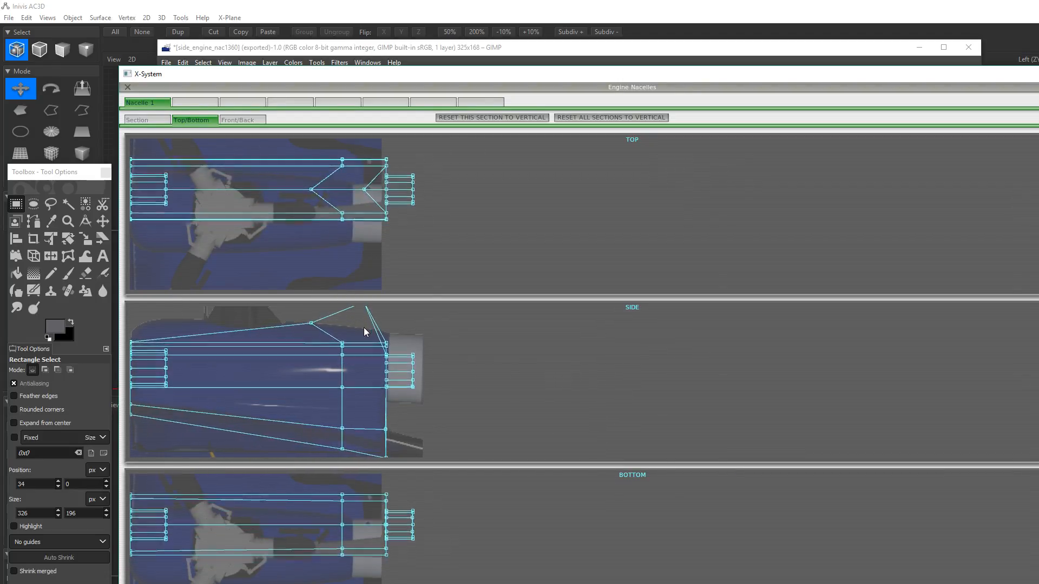
key(Up)
key(Up)
key(Up)
key(Up)
key(Up)
key(Up)
key(Up)
key(Up)
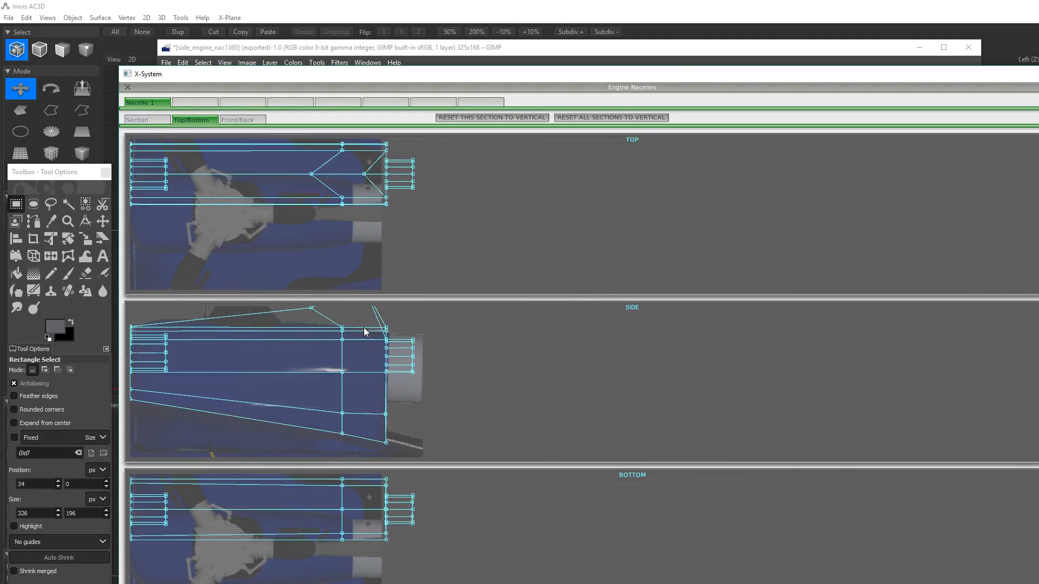
key(Down)
key(Down)
key(Down)
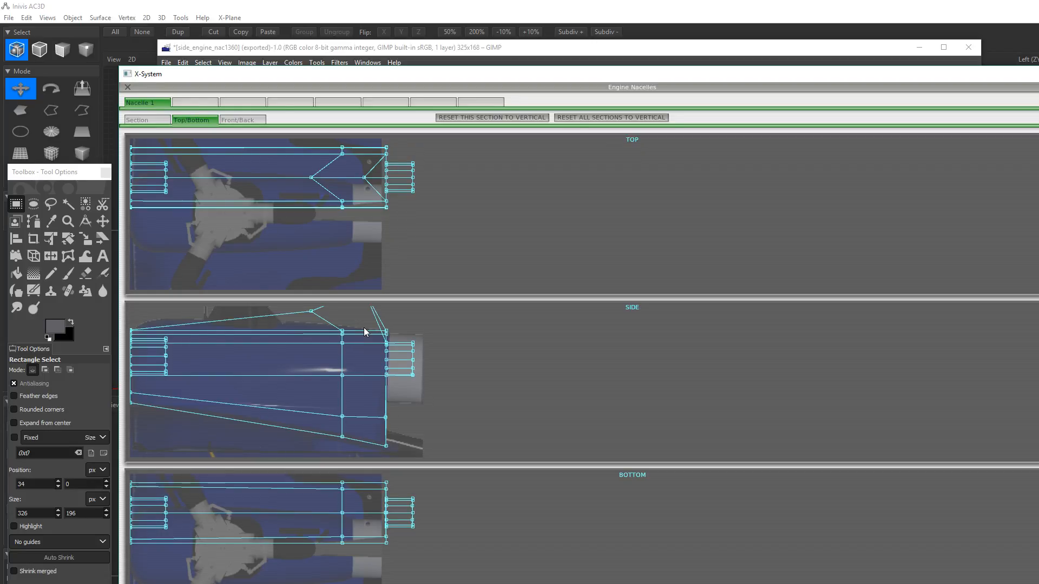
key(Down)
key(Down)
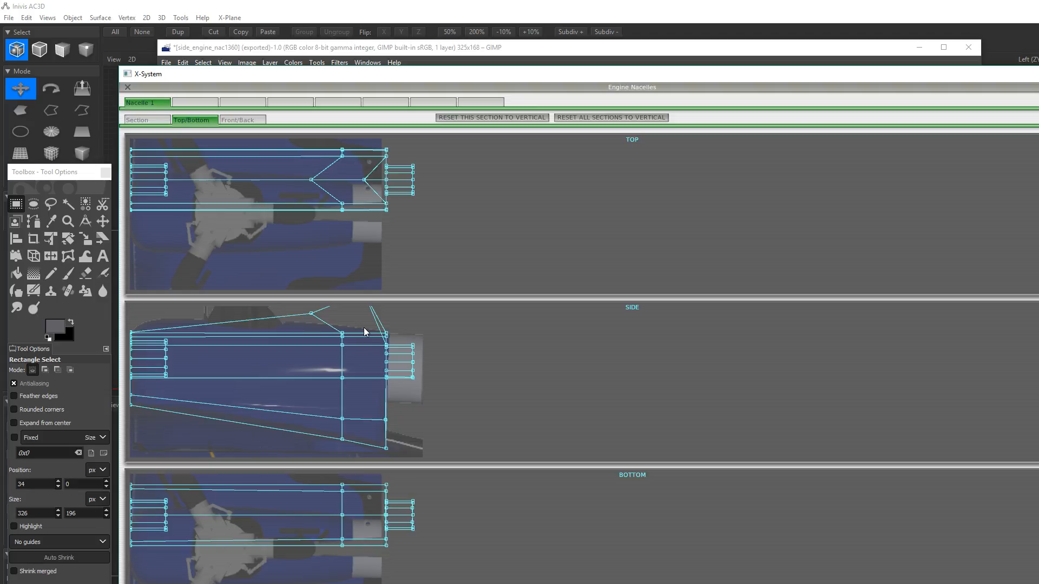
- Lower the wireframe back to the top image's centreline and return the two pulled nodes to their own stations
key(Down)
key(Down)
key(Down)
key(Down)
key(Down)
key(Down)
key(Down)
key(Down)
key(Down)
key(Down)
key(Down)
key(Down)
key(Down)
key(Down)
key(Down)
key(Down)
key(Down)
key(Down)
key(Down)
key(Down)
key(Down)
key(Down)
key(Down)
key(Down)
key(Down)
key(Down)
key(Up)
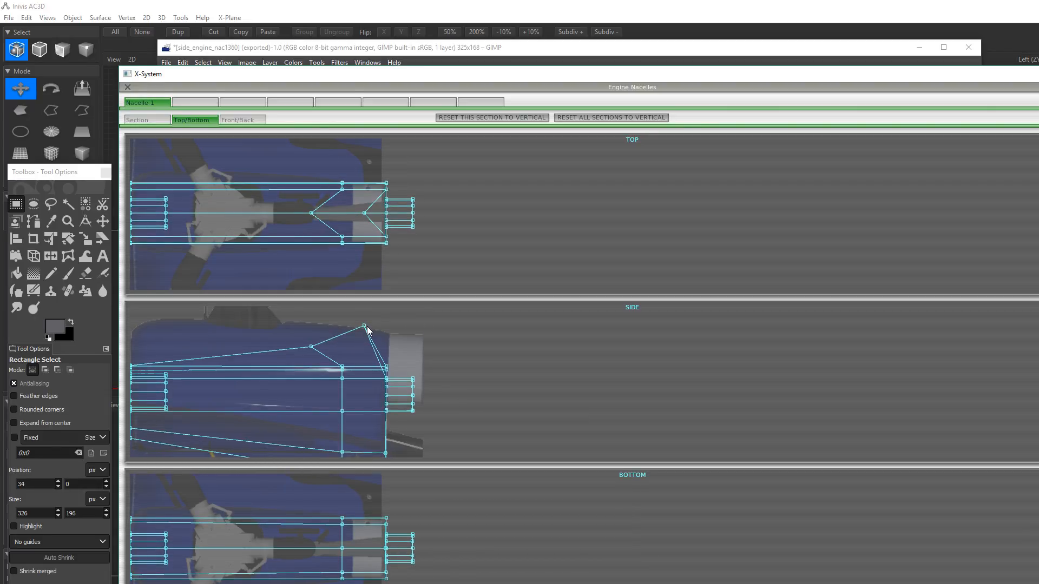
drag(365, 327, 385, 369)
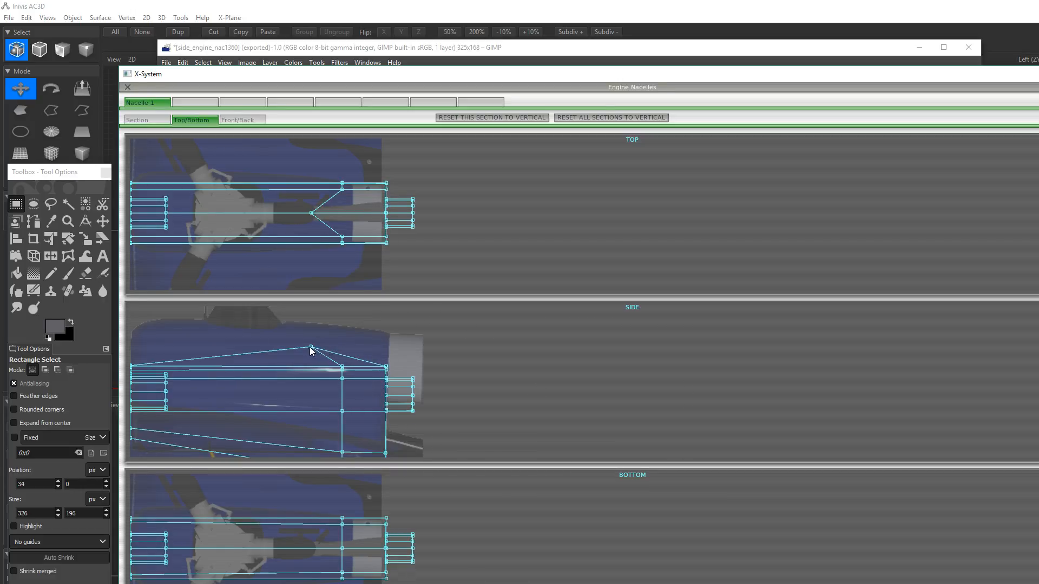
drag(311, 346, 341, 367)
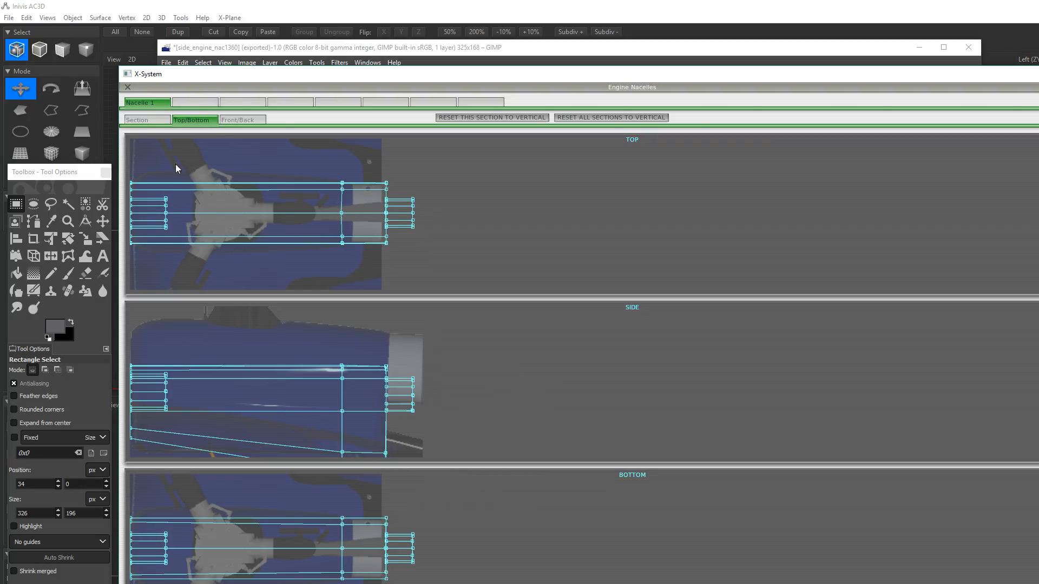
- Insert two stations in the middle of Nacelle 1 at -0.500 and 0.500, and show the nacelle over the top and side images
click(145, 121)
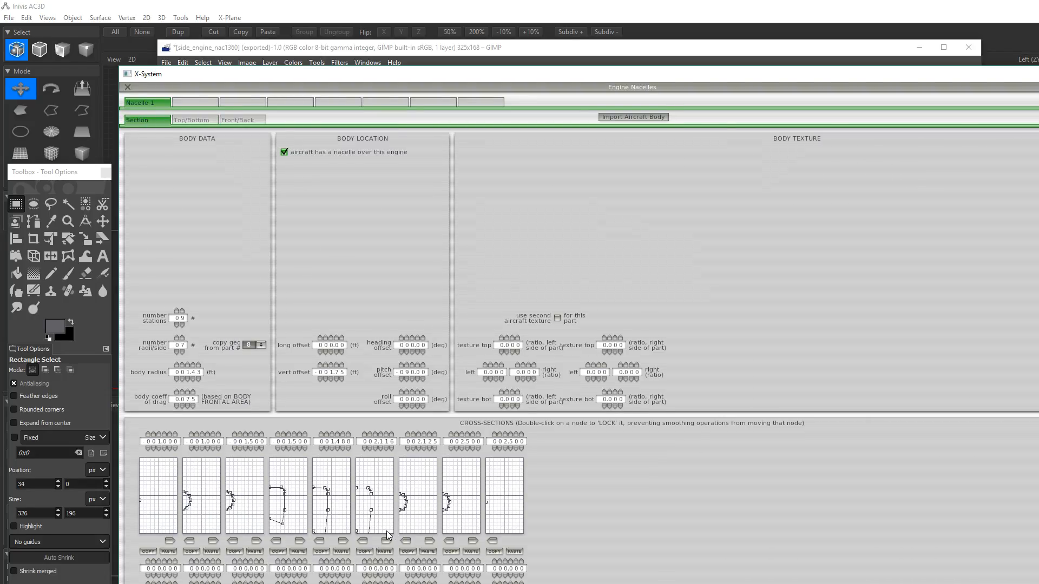
key(Insert)
key(Insert)
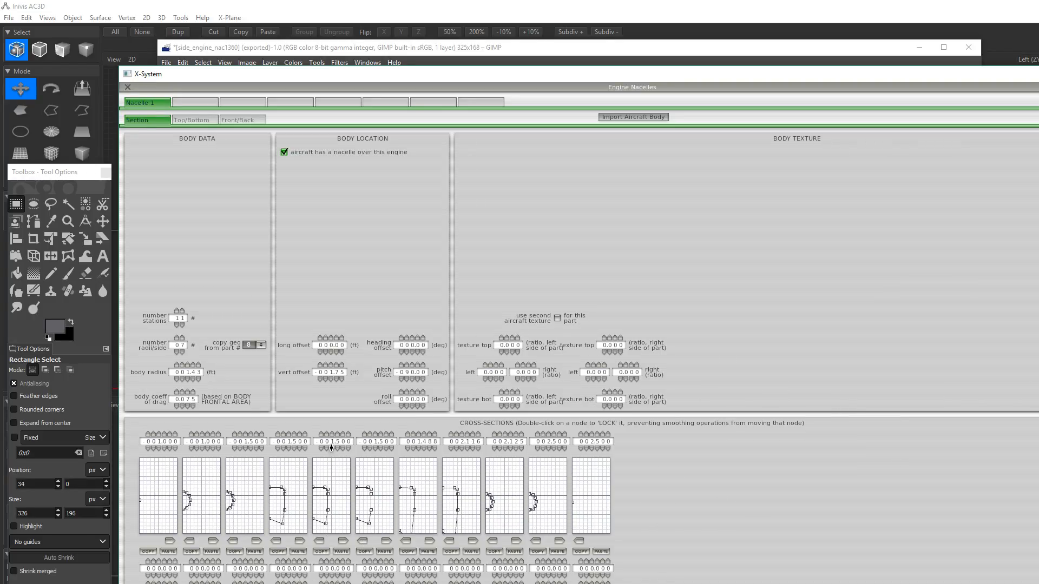
click(331, 434)
click(331, 434)
click(377, 435)
click(192, 120)
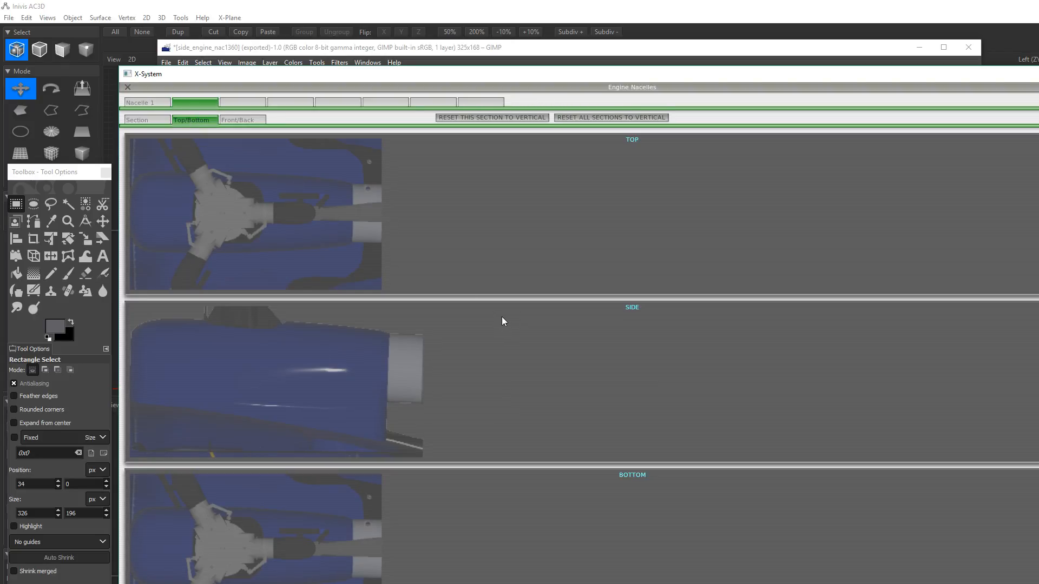
click(145, 104)
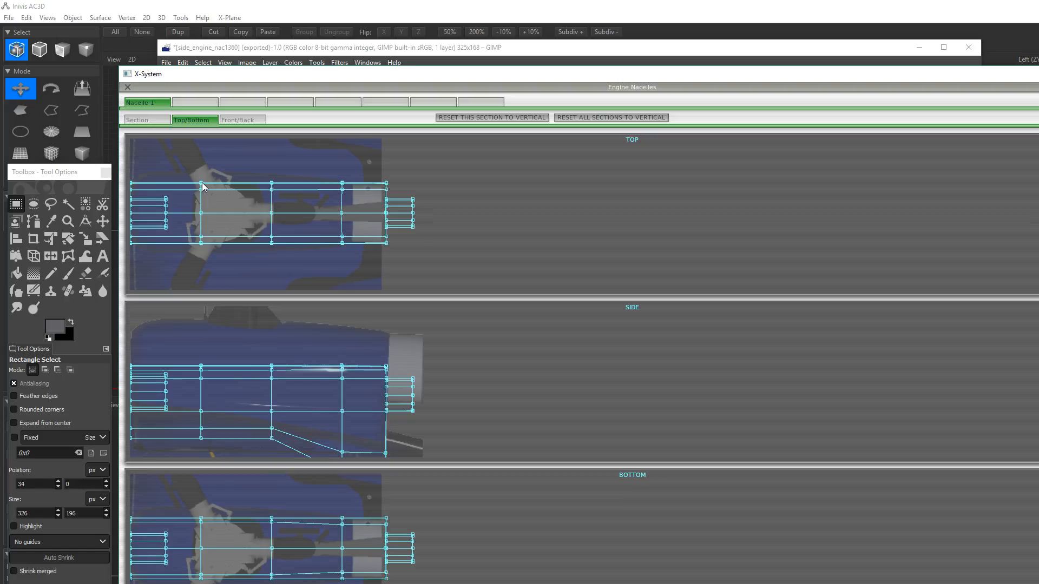
- Widen the nacelle stations in the top view by moving their outer nodes onto the cowling outline, from the front to the rear station
drag(201, 183, 201, 172)
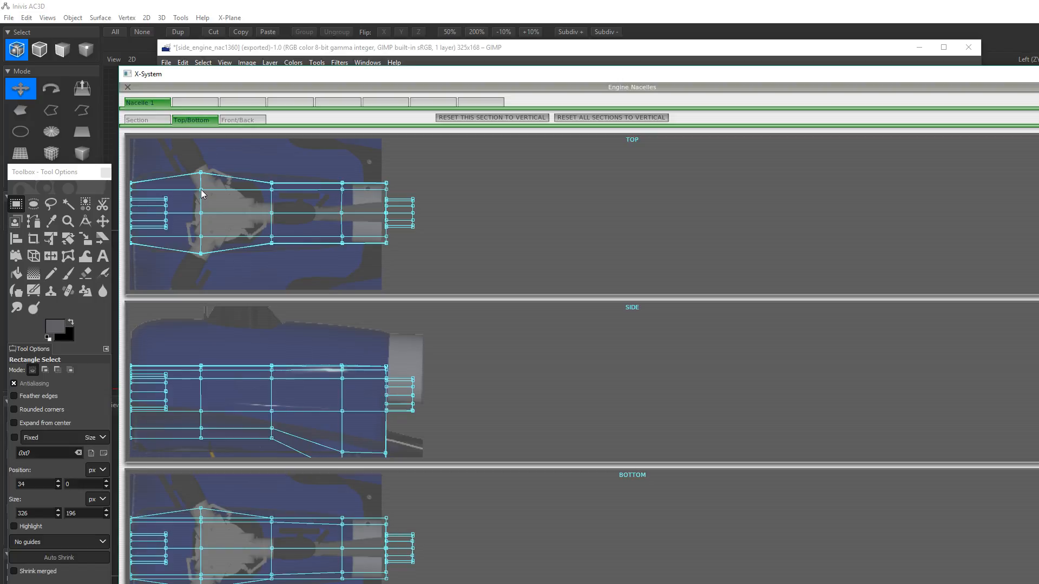
drag(271, 183, 272, 176)
drag(341, 184, 343, 181)
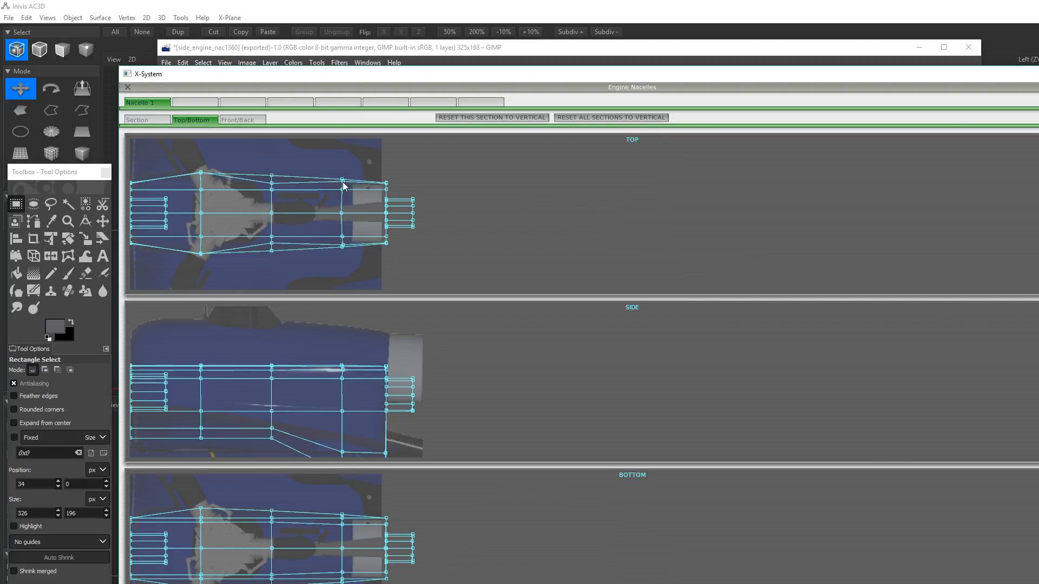
drag(271, 184, 272, 190)
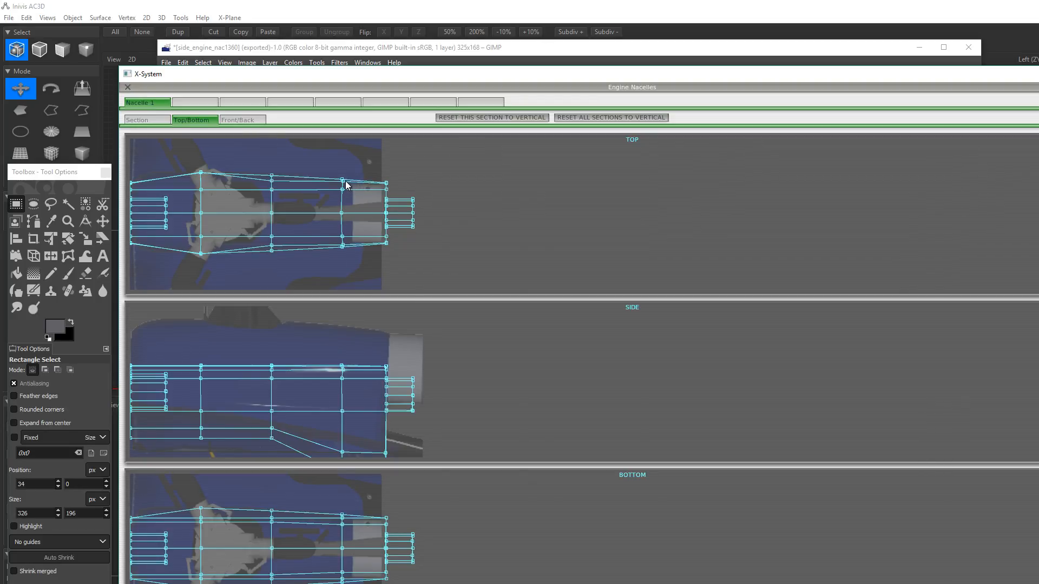
mouse_move(343, 181)
mouse_down()
mouse_move(387, 186)
mouse_move(342, 183)
mouse_up()
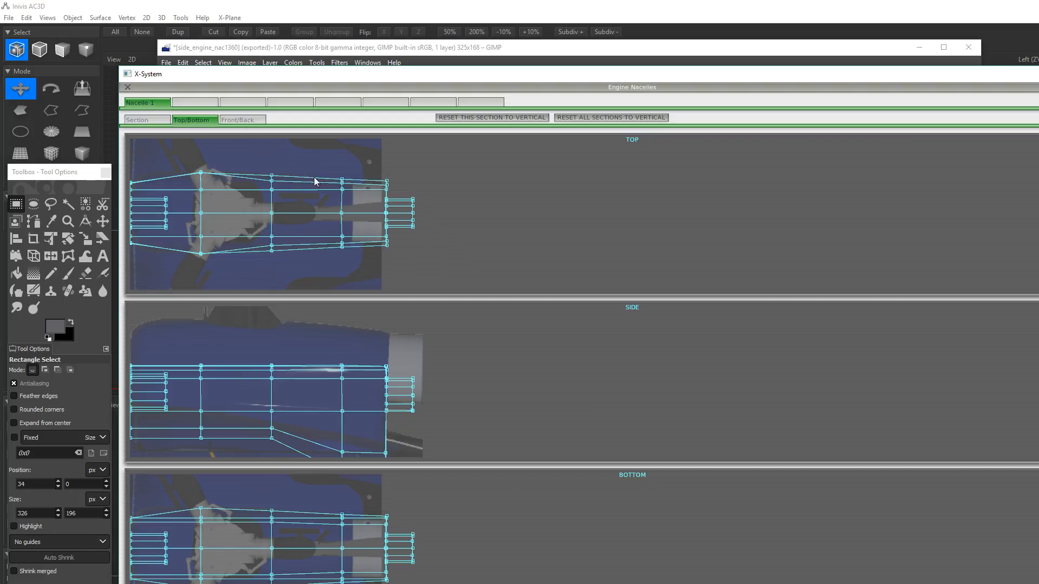
drag(200, 174, 200, 178)
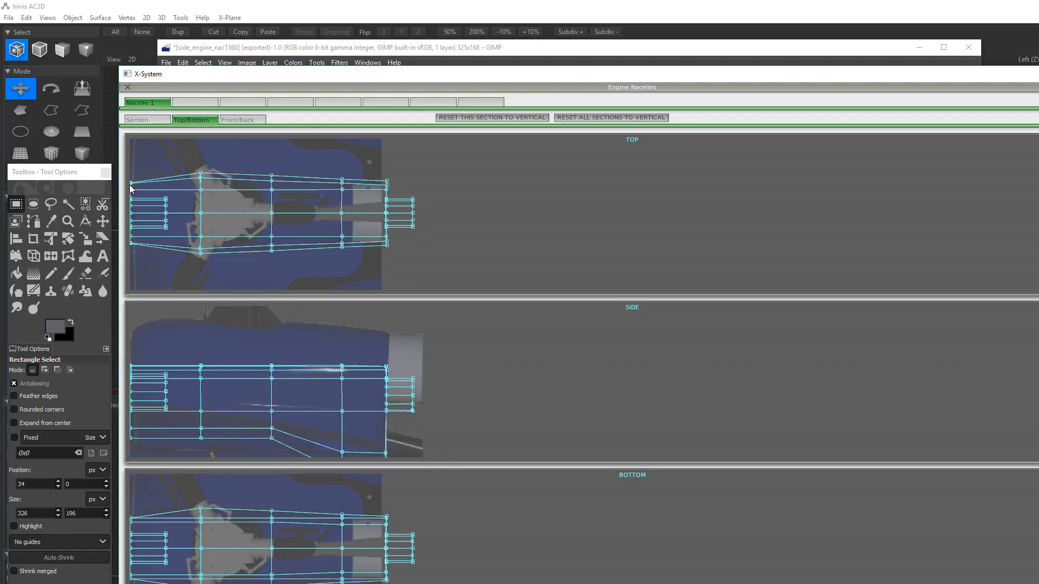
drag(130, 181, 130, 184)
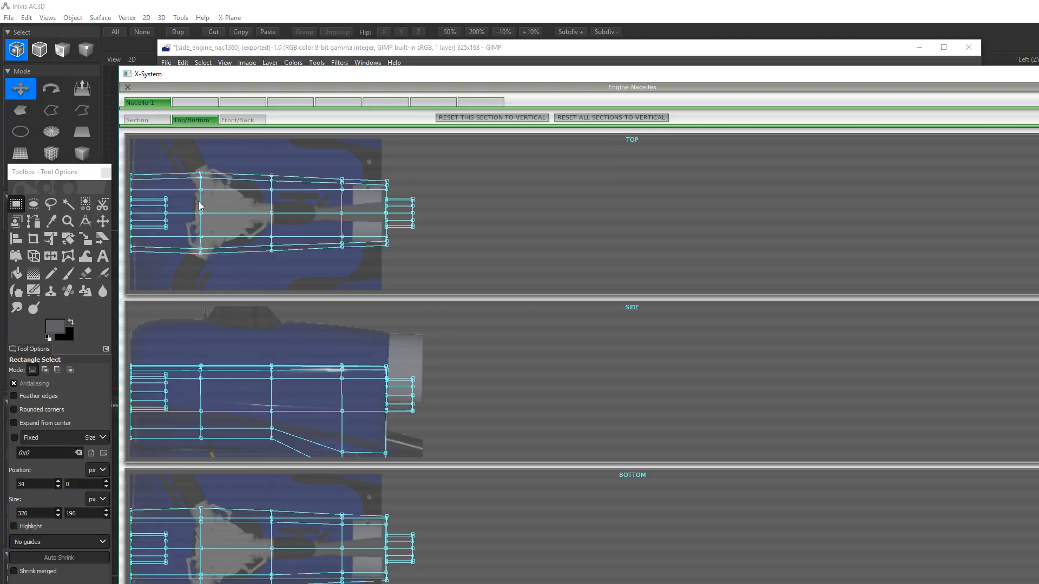
- Insert a station just behind the cowling's front and narrow the front station in the top view to follow the rounded nose
click(143, 120)
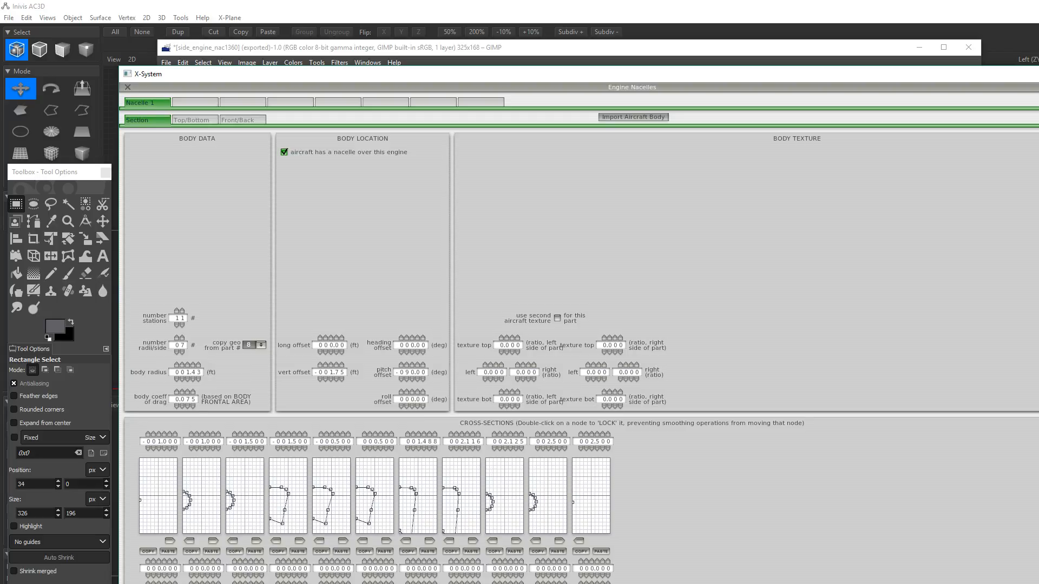
click(300, 541)
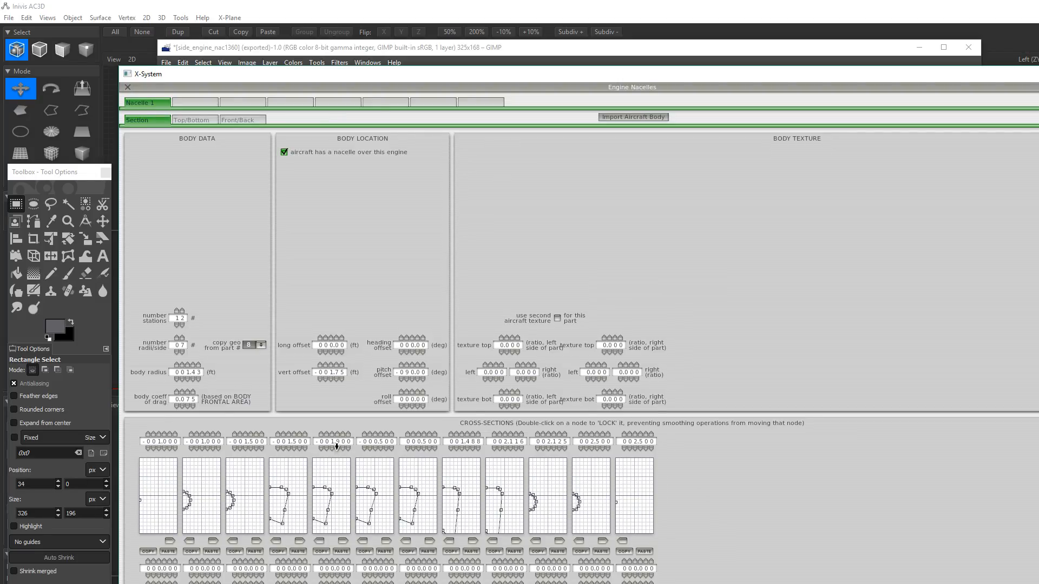
click(337, 434)
click(189, 120)
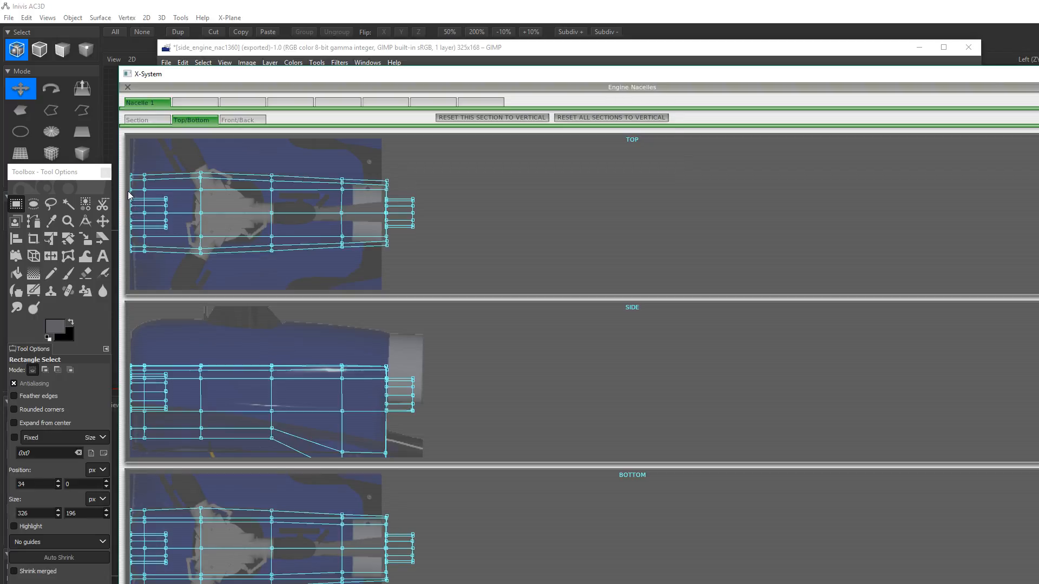
drag(130, 190, 131, 183)
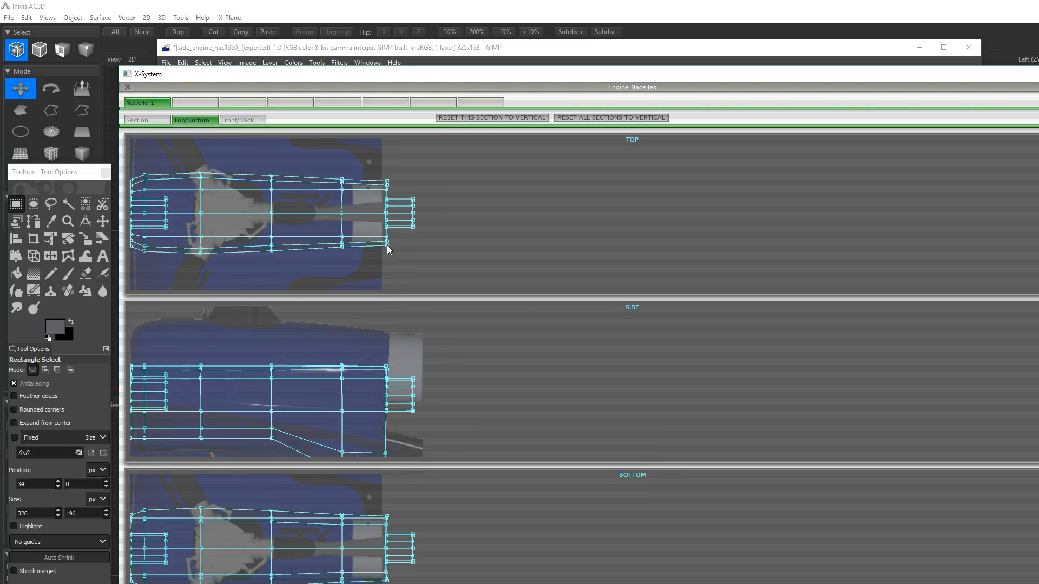
- Shrink the front and back views, and move the inner stations' upper side nodes onto the widest section's outline in the back view
click(252, 121)
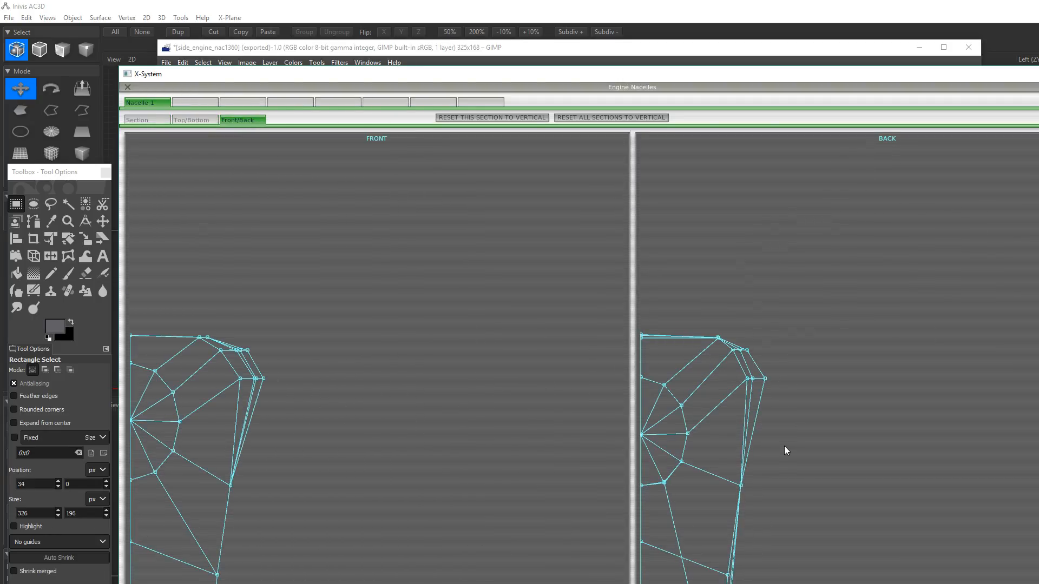
key(minus)
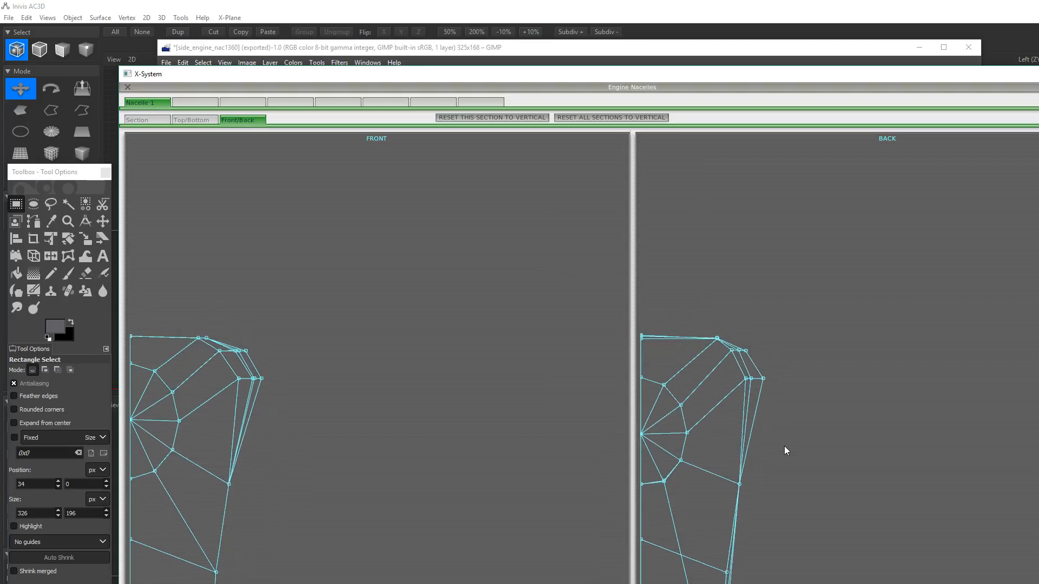
key(minus)
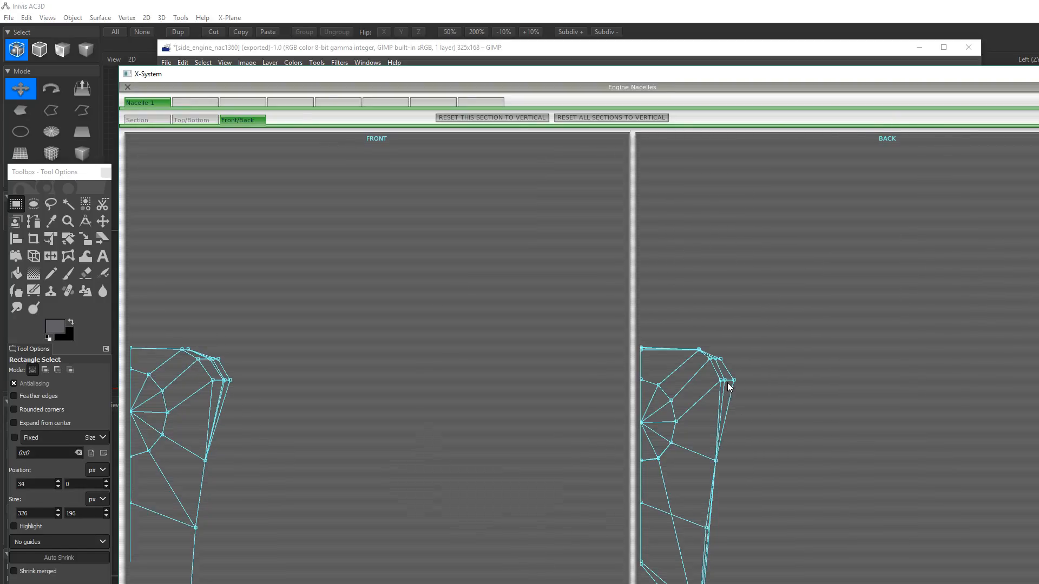
drag(725, 380, 729, 381)
drag(719, 383, 721, 361)
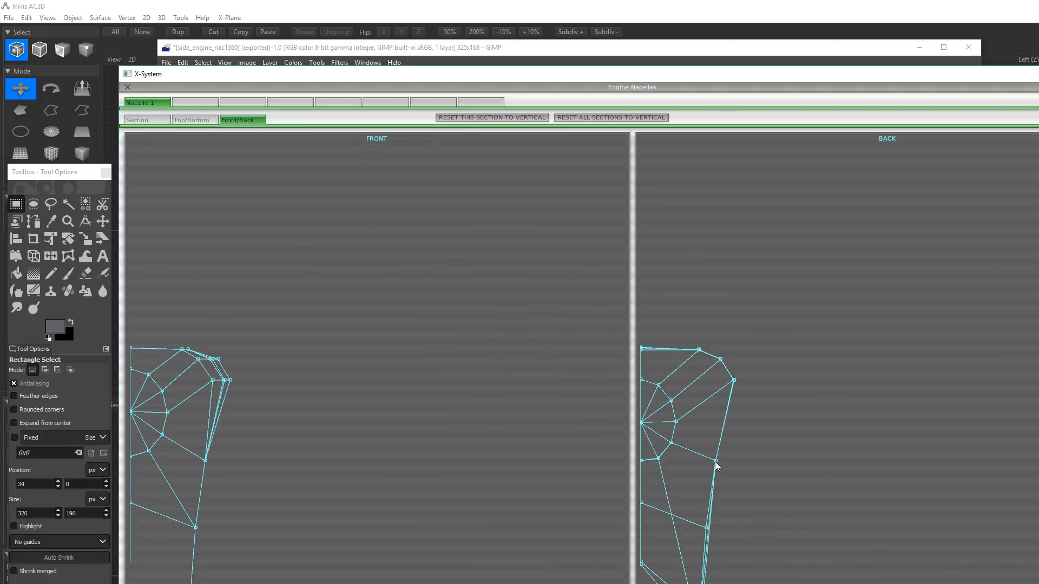
- Move the inner stations' lower side nodes onto the widest section's outline in the back view, and lower the bottom centre node
drag(715, 459, 728, 461)
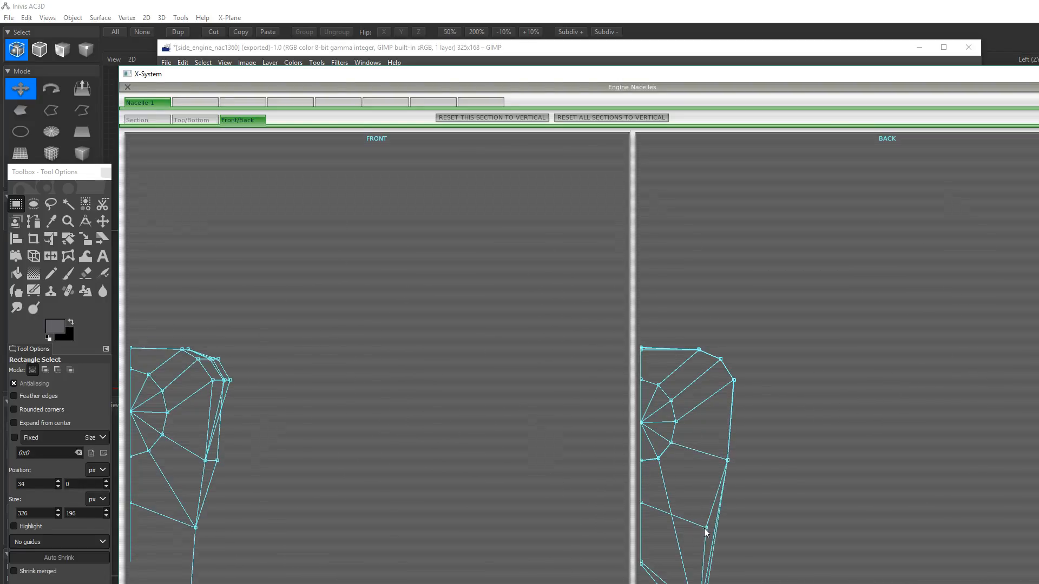
mouse_move(700, 583)
mouse_down()
mouse_move(715, 538)
mouse_move(723, 572)
mouse_move(727, 565)
mouse_move(701, 567)
mouse_move(711, 563)
mouse_move(702, 583)
mouse_up()
drag(706, 528, 715, 533)
mouse_move(641, 503)
mouse_down()
mouse_move(640, 523)
mouse_move(641, 515)
mouse_up()
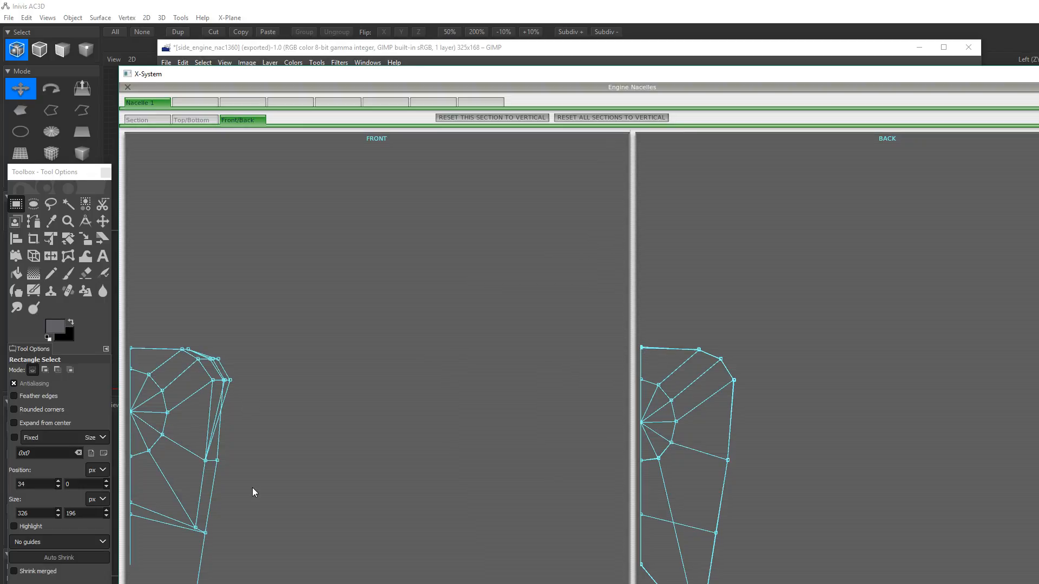
drag(225, 380, 204, 364)
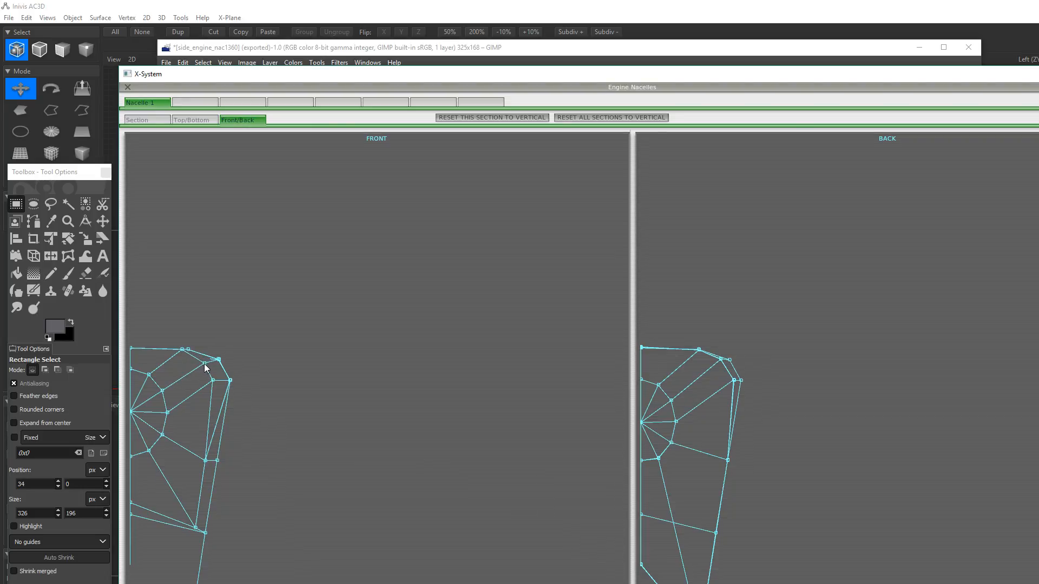
key(ctrl+z)
key(ctrl+z)
key(ctrl+z)
key(ctrl+z)
key(ctrl+z)
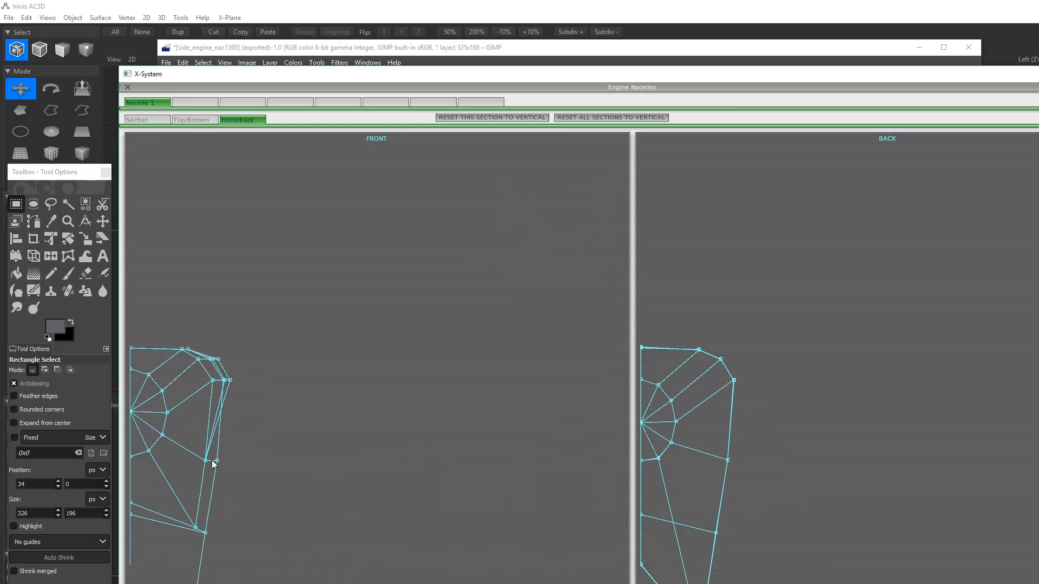
- Spread the front stations' lower side nodes toward the widest section's outline in the front view, and lower their bottom centre nodes
mouse_move(206, 461)
mouse_down()
mouse_move(194, 455)
mouse_move(217, 460)
mouse_up()
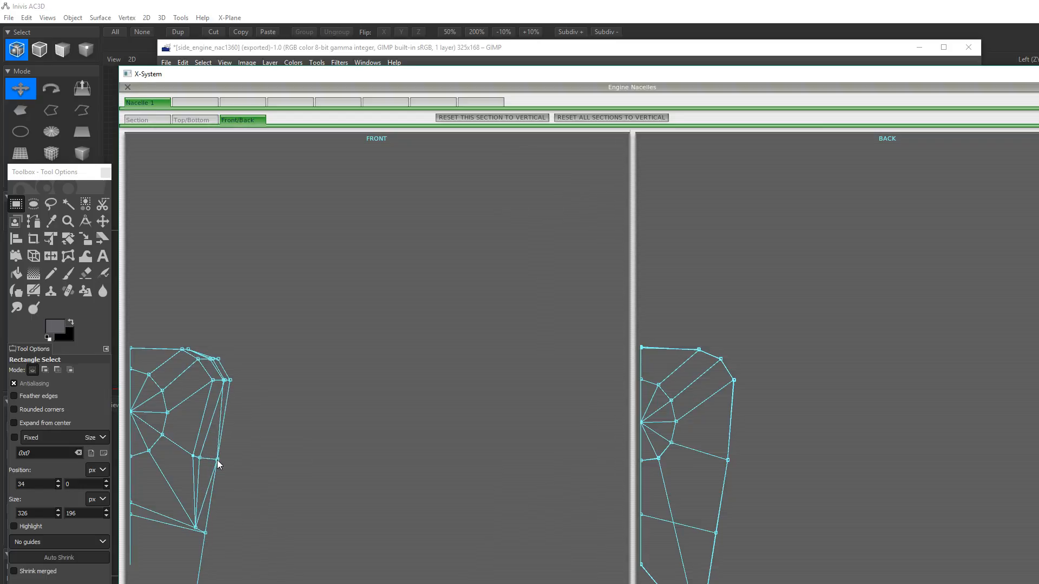
mouse_move(196, 528)
mouse_down()
mouse_move(187, 515)
mouse_move(201, 528)
mouse_up()
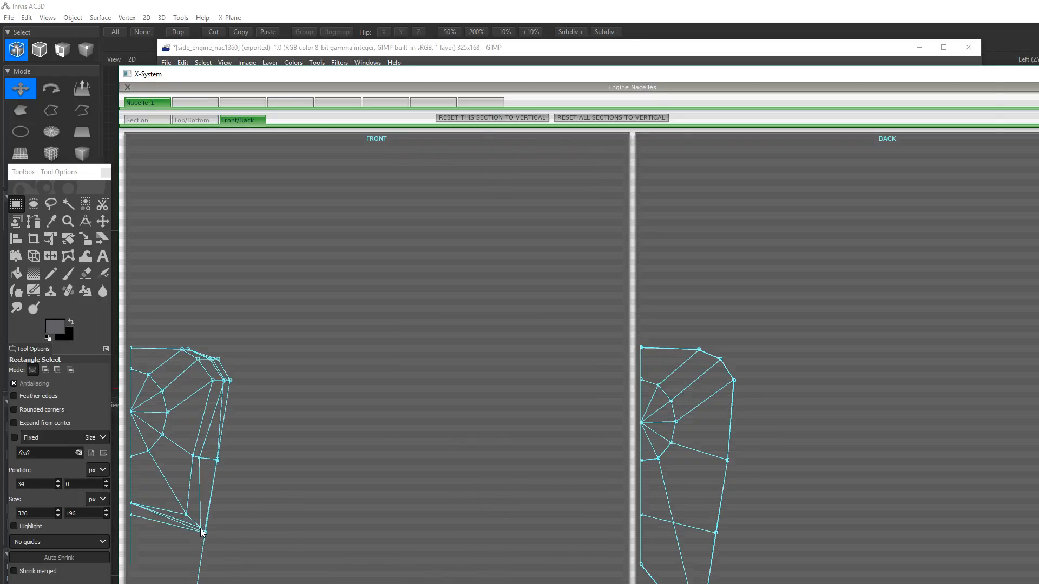
mouse_move(200, 458)
mouse_down()
mouse_move(211, 461)
mouse_move(203, 459)
mouse_up()
drag(187, 514, 200, 528)
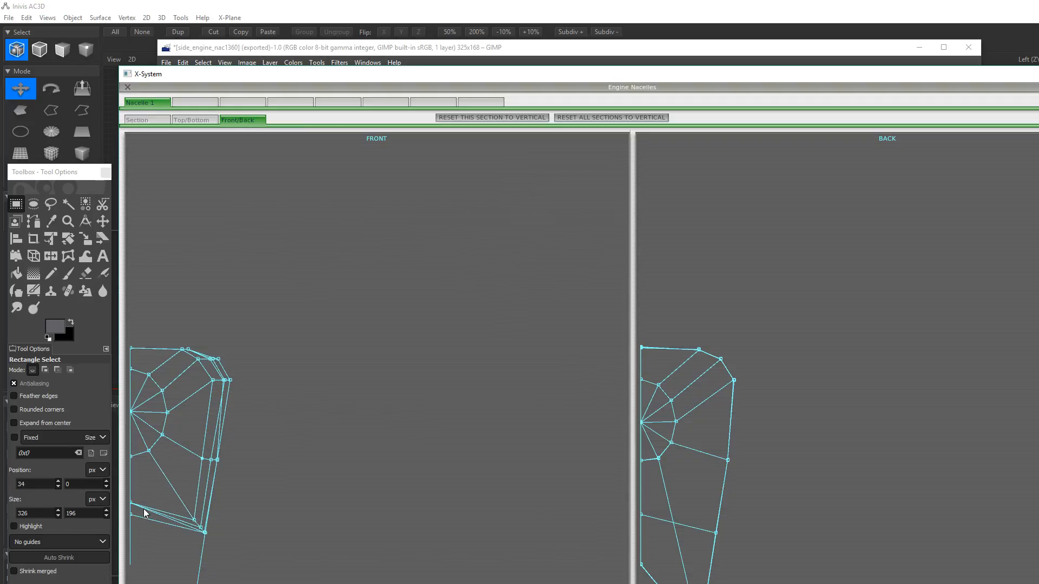
mouse_move(131, 505)
mouse_down()
mouse_move(132, 479)
mouse_move(131, 511)
mouse_up()
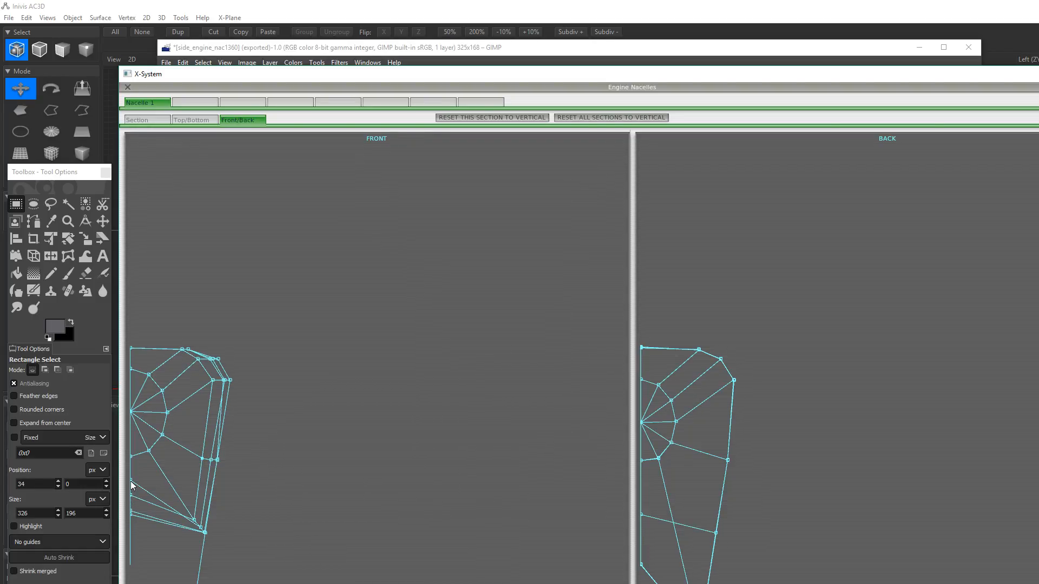
drag(130, 481, 132, 501)
- Show the nacelle over the top and side images and enlarge the wireframe until its length fits the cowling in the top image
click(201, 123)
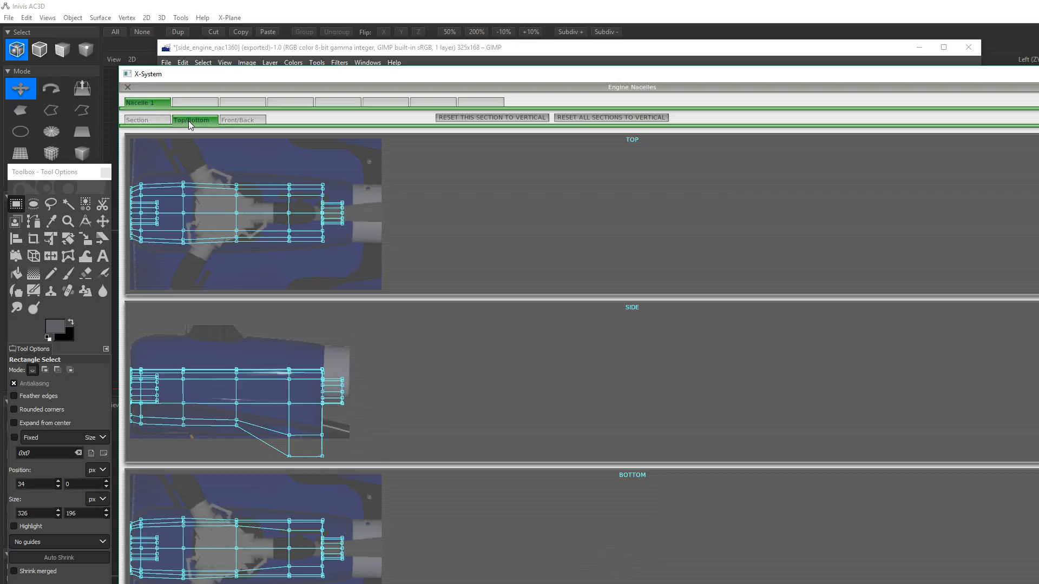
key(equal)
key(equal)
key(equal)
key(equal)
key(equal)
key(equal)
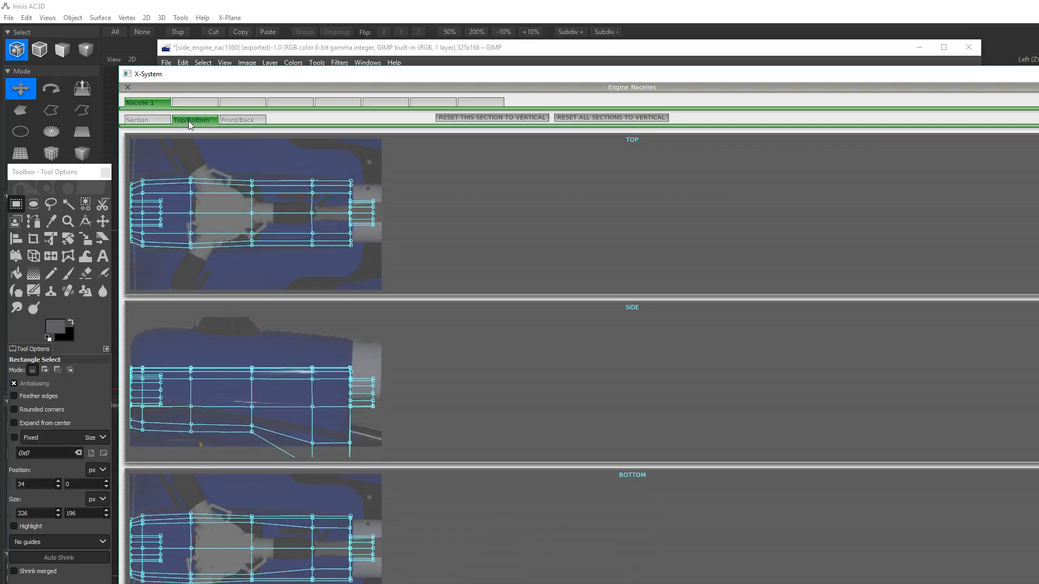
key(equal)
key(equal)
key(equal)
key(equal)
key(equal)
key(equal)
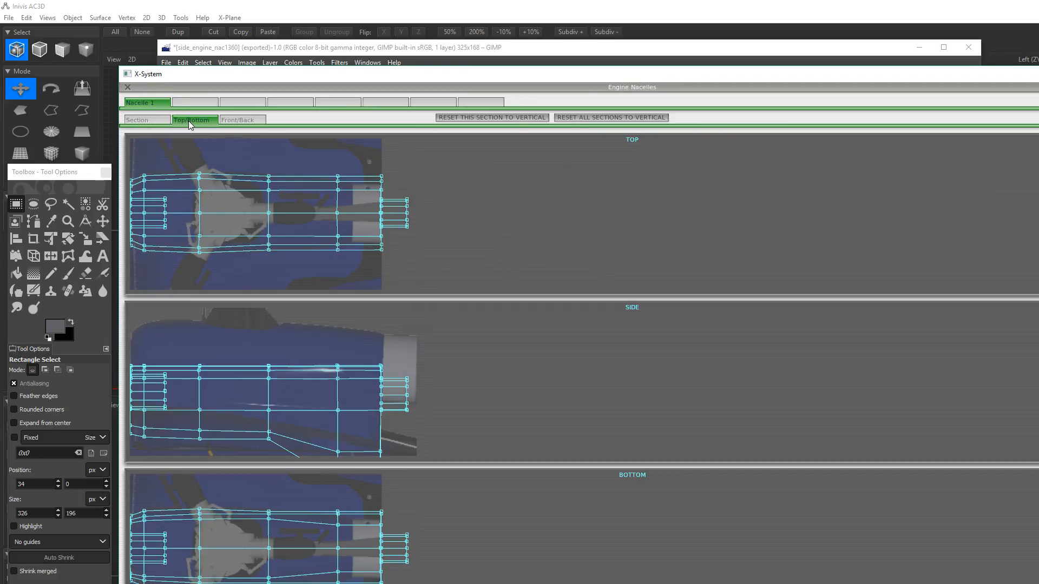
key(minus)
key(minus)
key(minus)
key(minus)
key(minus)
key(minus)
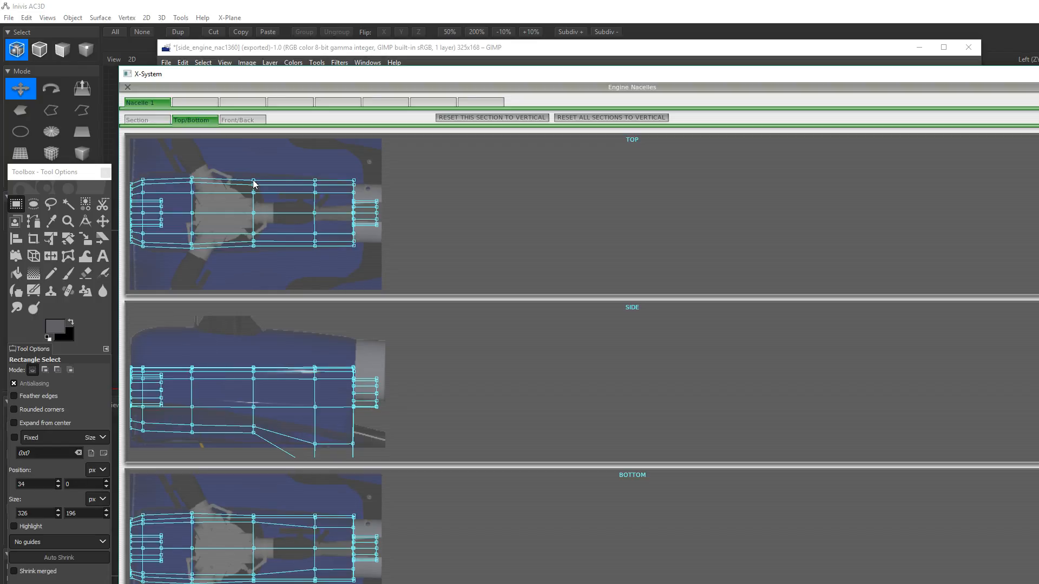
- Set the positions of Nacelle 1's last two stations to 2.000
click(156, 120)
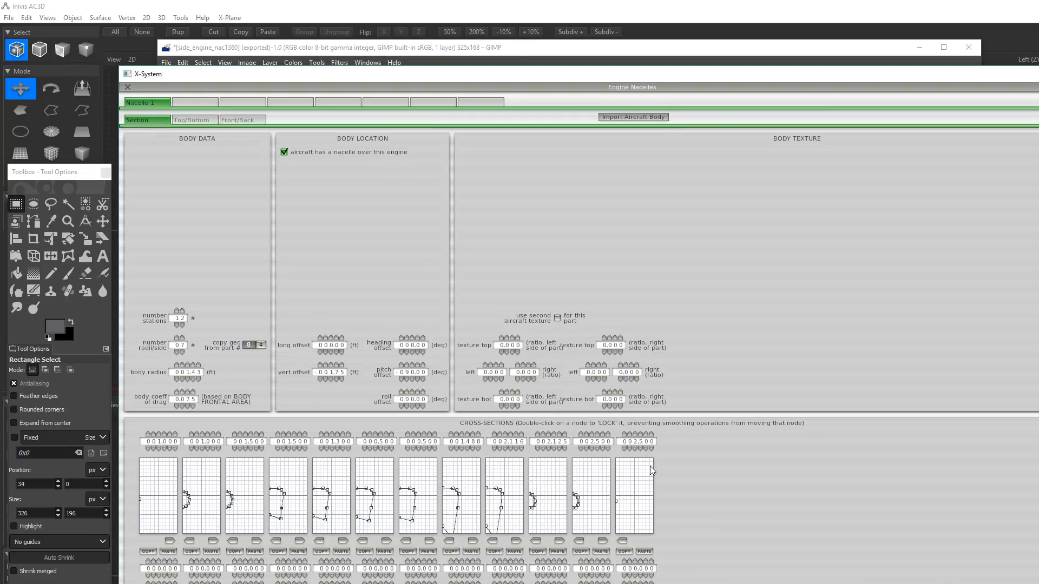
click(598, 442)
text(00)
click(640, 442)
text(0)
- Widen the nacelle's inner stations in the top view by moving their outer nodes onto the cowling outline, tapering toward the rear
click(192, 121)
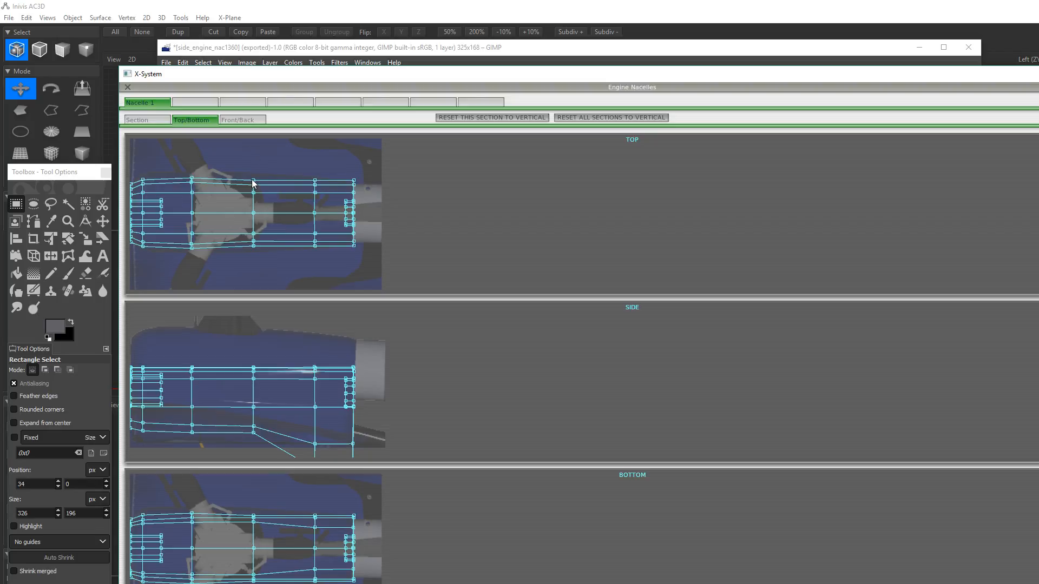
drag(253, 182, 252, 175)
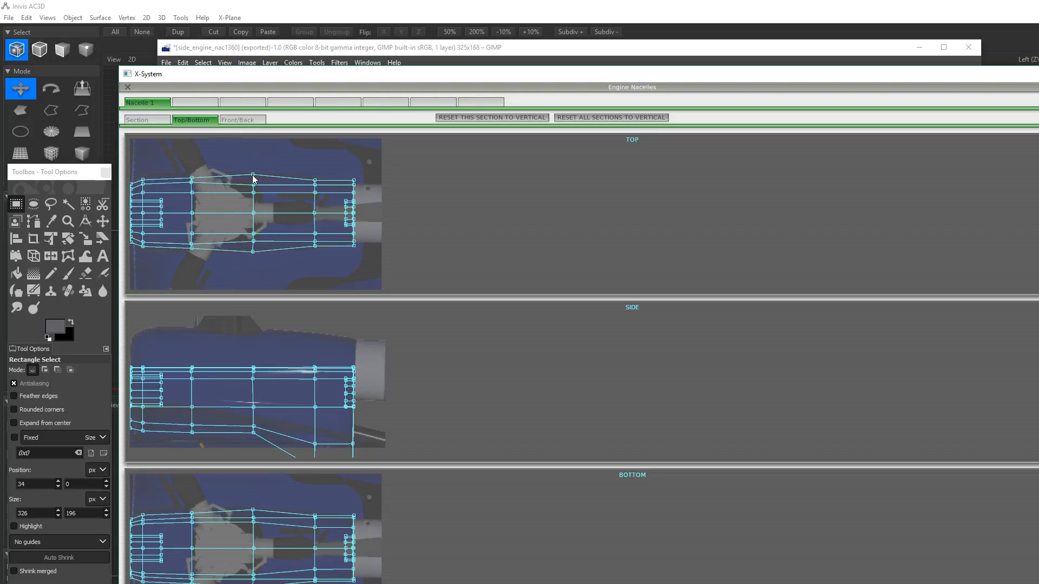
drag(315, 180, 315, 179)
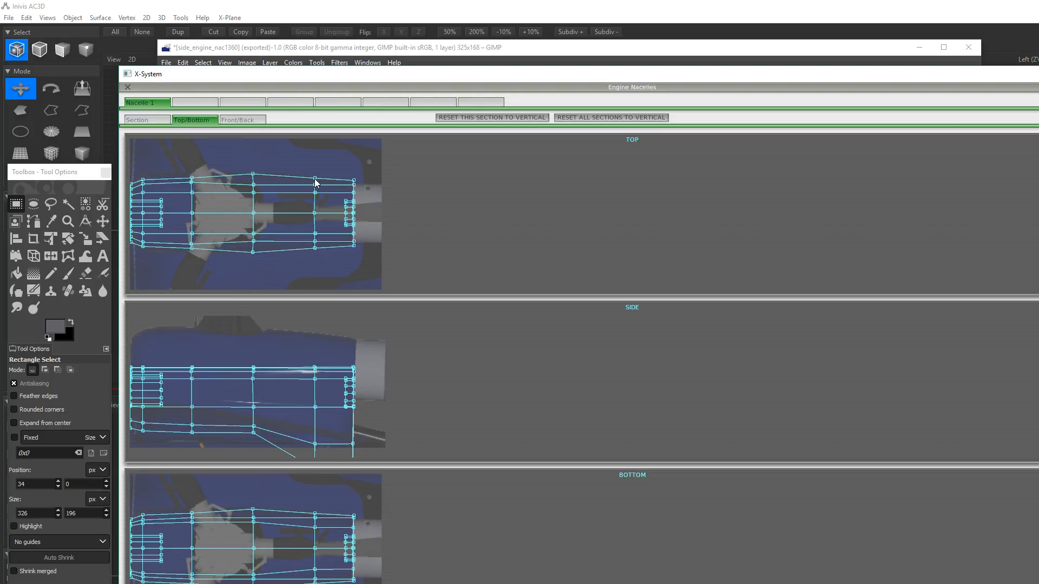
drag(192, 178, 191, 174)
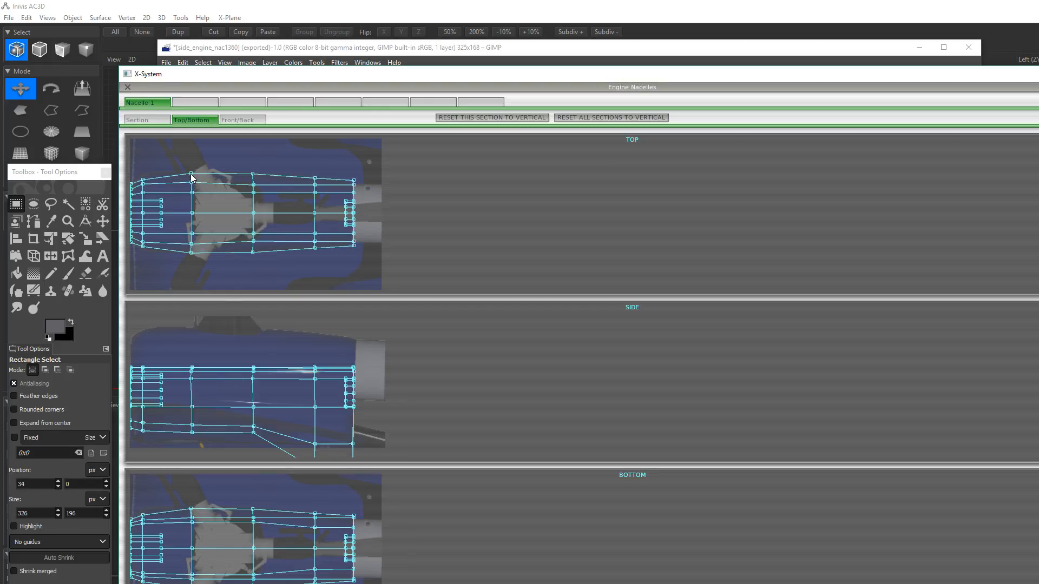
drag(142, 181, 132, 183)
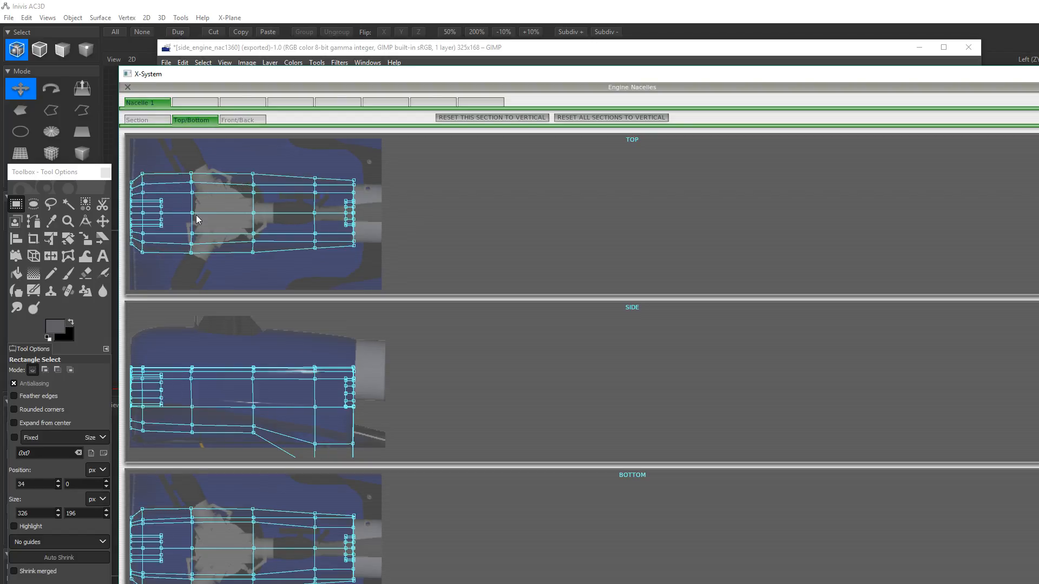
- Move the nacelle's innermost row of side nodes closer to the centreline in the top view, from front to rear station
drag(256, 184, 252, 185)
mouse_move(252, 185)
mouse_down()
mouse_move(314, 184)
mouse_move(315, 196)
mouse_move(255, 199)
mouse_up()
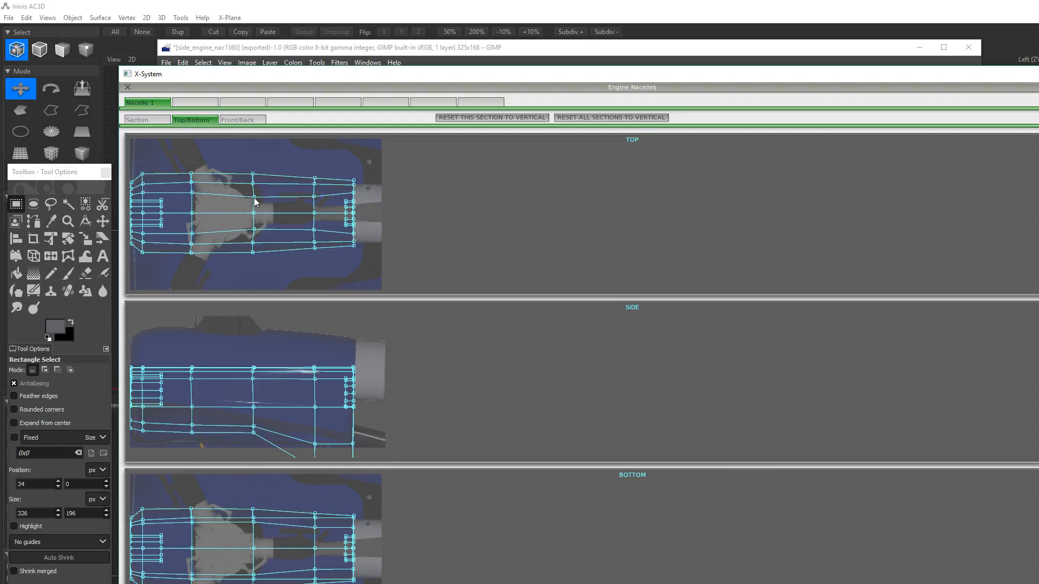
drag(191, 192, 132, 198)
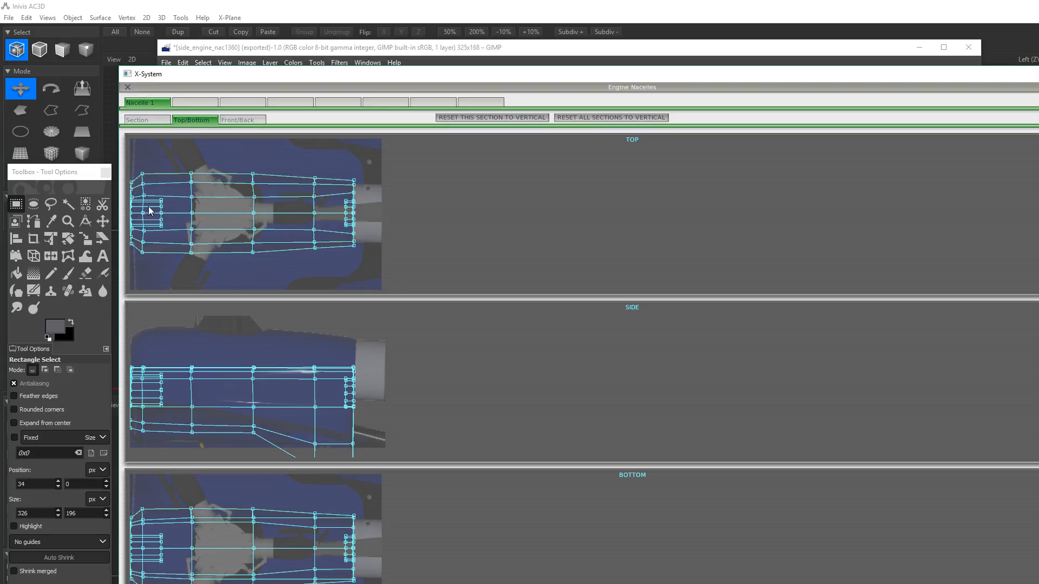
drag(354, 233, 353, 231)
- Raise the inner stations' upper nodes in the side view to give the nacelle a slightly crowned top that slopes down rearward
drag(142, 368, 142, 364)
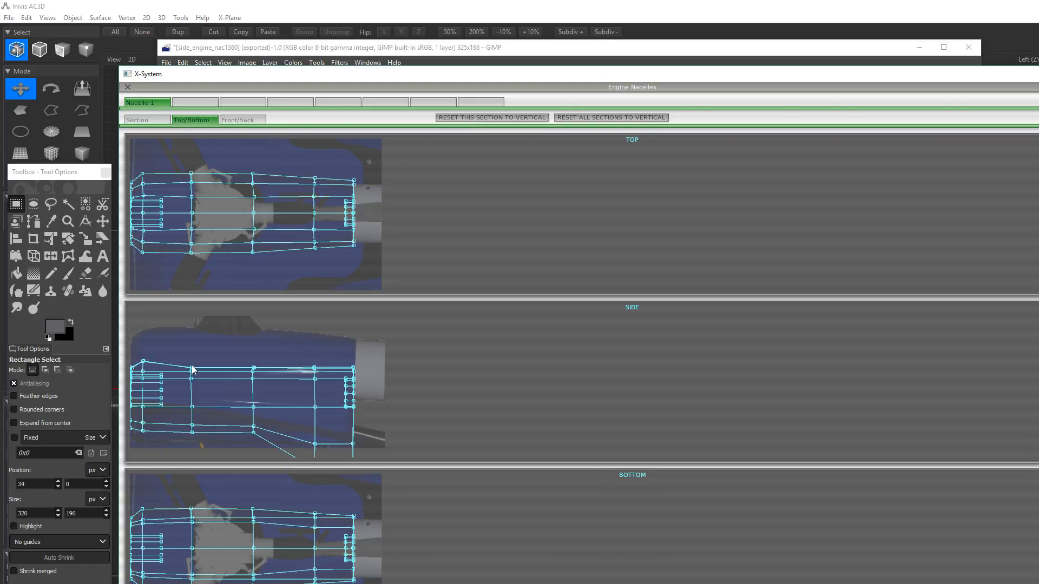
drag(192, 366, 192, 363)
drag(252, 367, 252, 361)
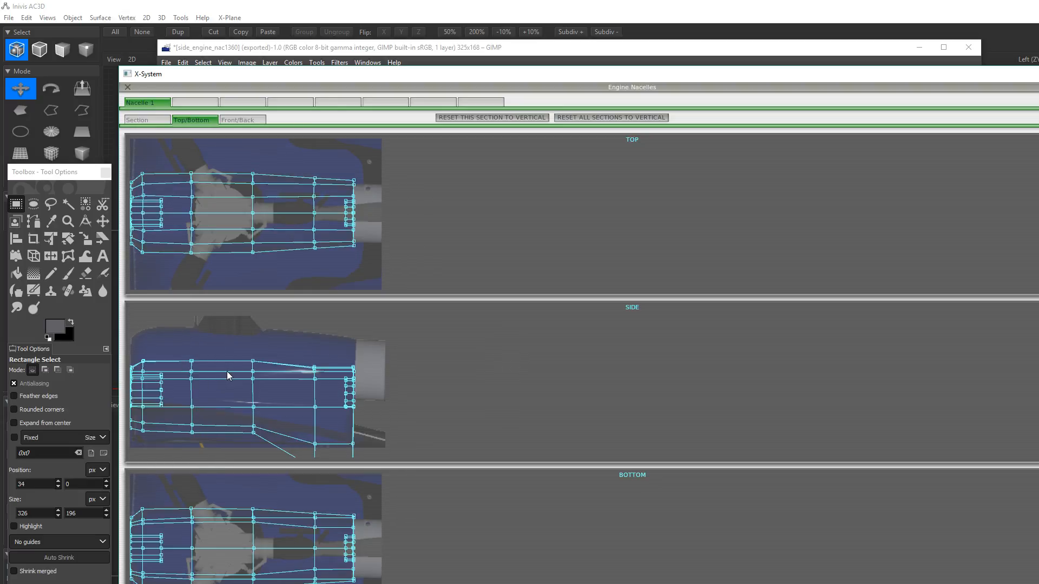
drag(143, 363, 192, 365)
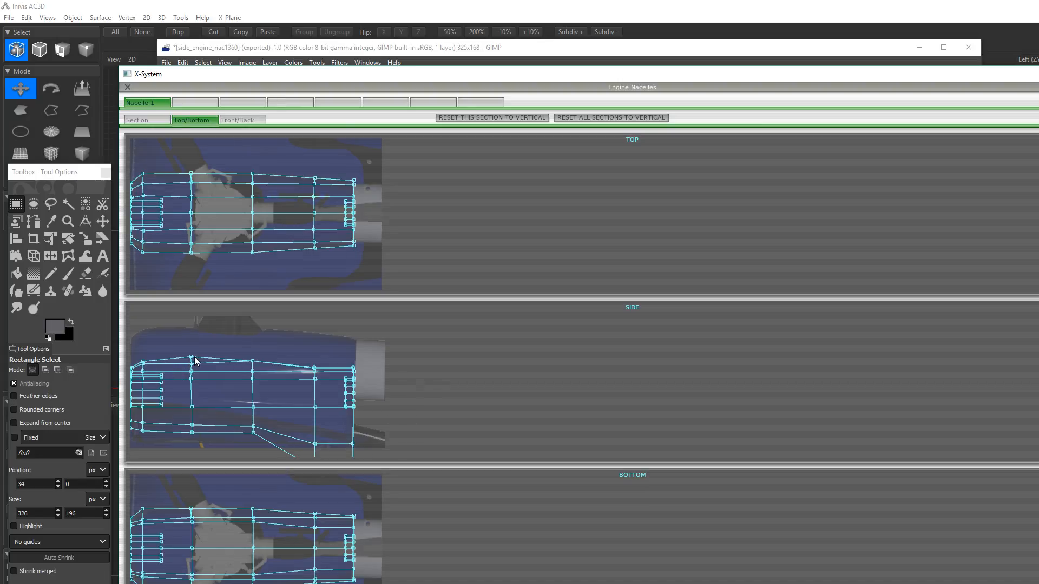
drag(190, 357, 254, 362)
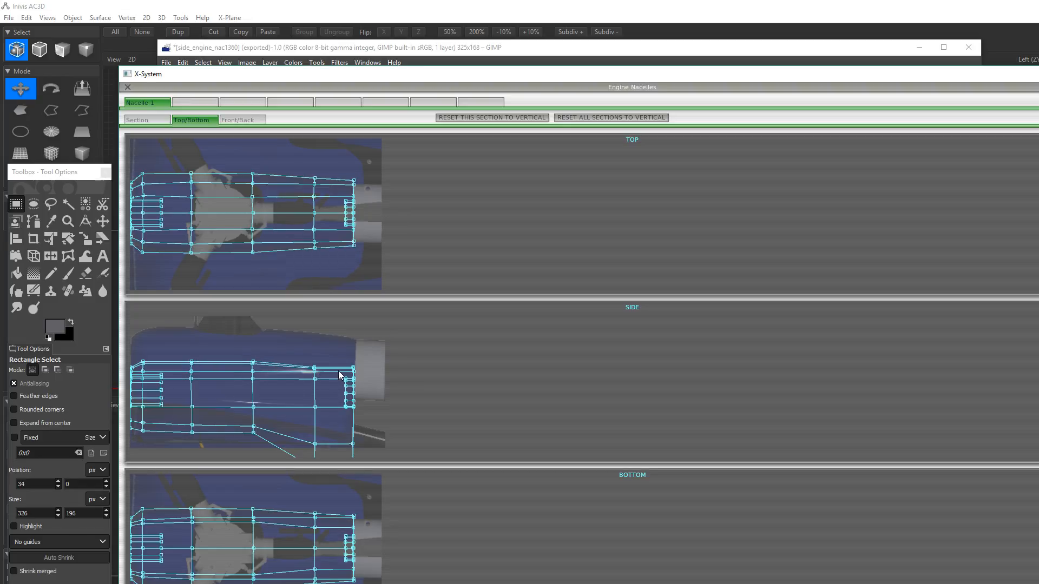
drag(314, 368, 313, 365)
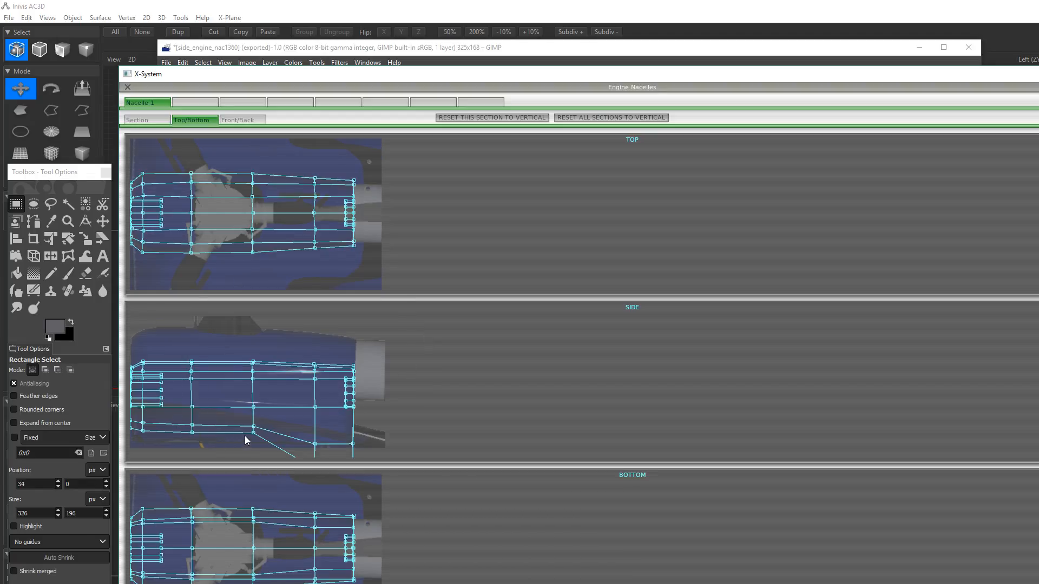
- Close the nacelle editor, save the aircraft, and move the Plane Maker window off this screen
click(148, 121)
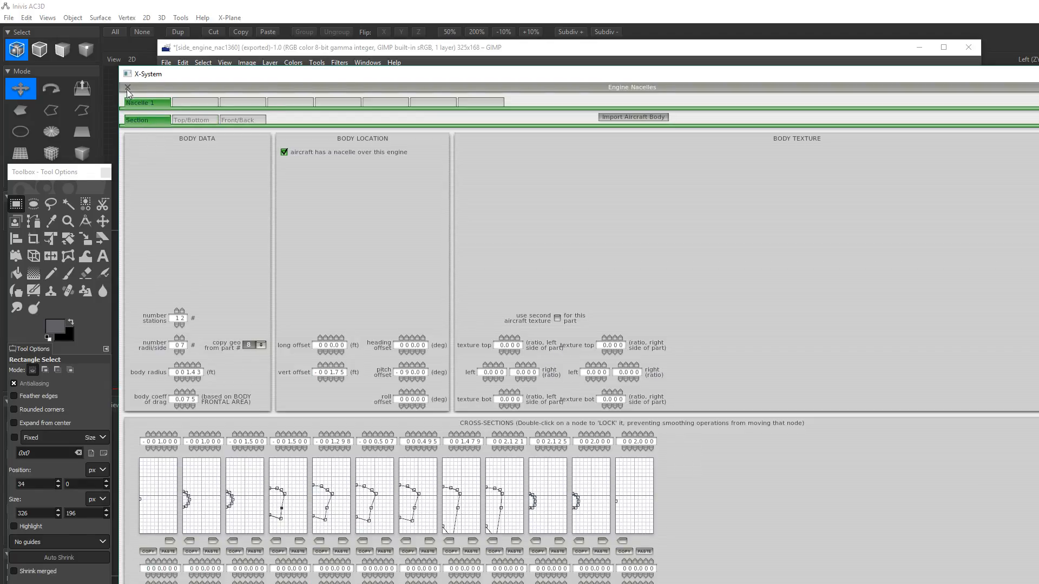
click(129, 88)
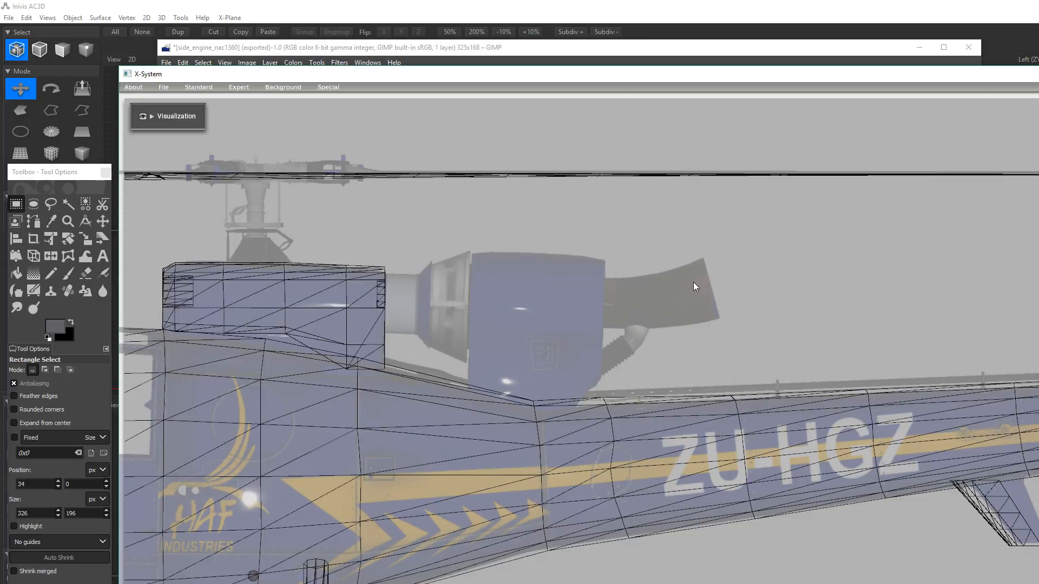
click(164, 88)
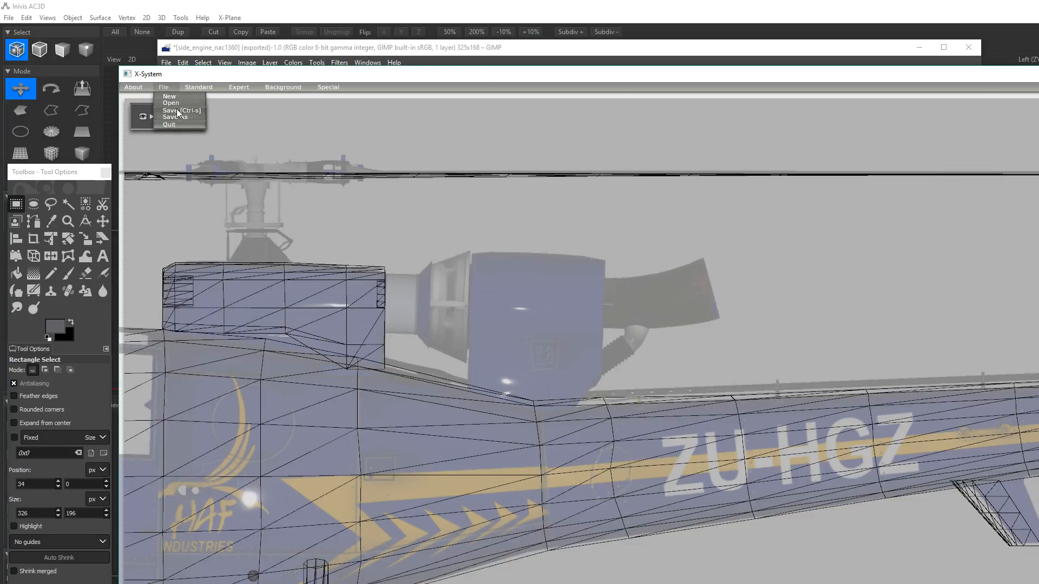
click(179, 117)
click(165, 88)
click(165, 89)
drag(412, 76, 0, 130)
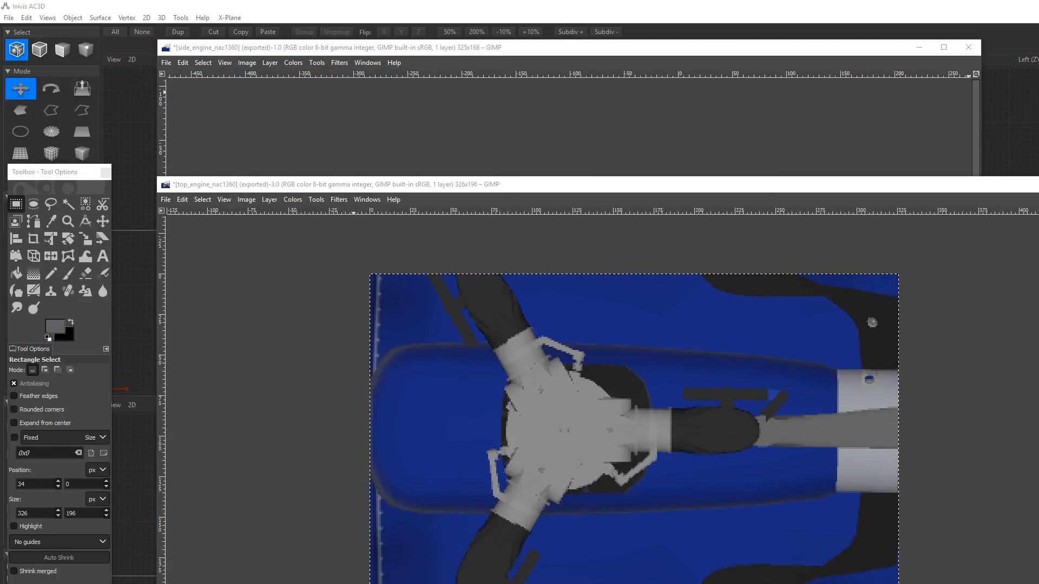
- Switch to xOrganizer, select the "ANZAC ,PNG" scenery set, and start X-Plane 64bit
click(1038, 6)
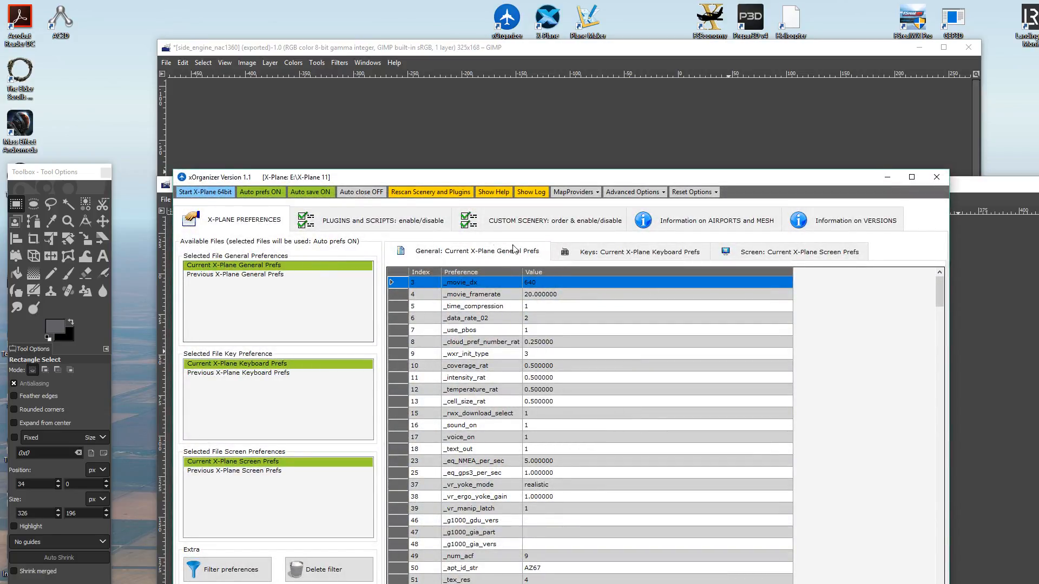
click(364, 232)
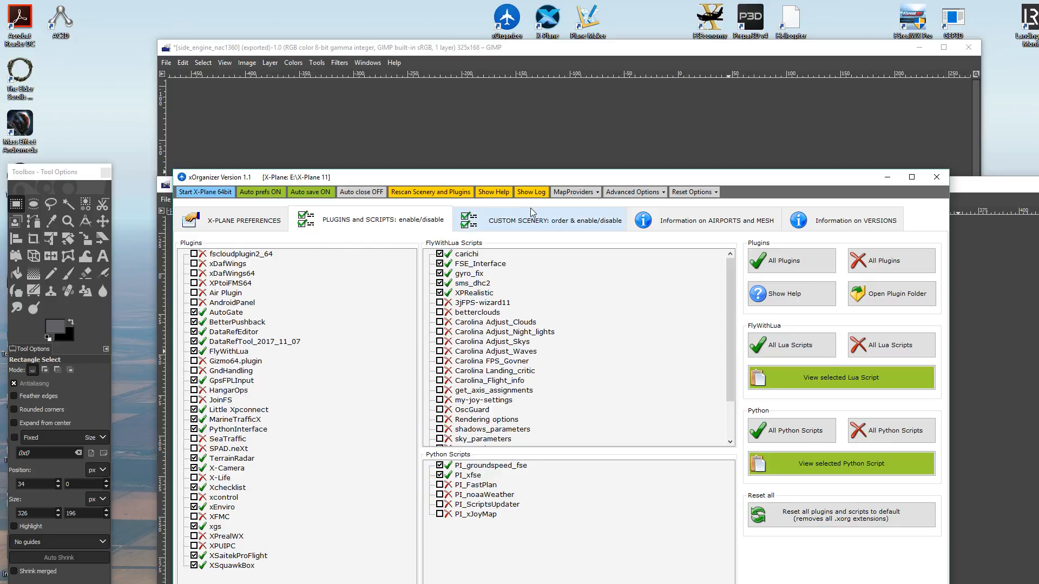
click(531, 219)
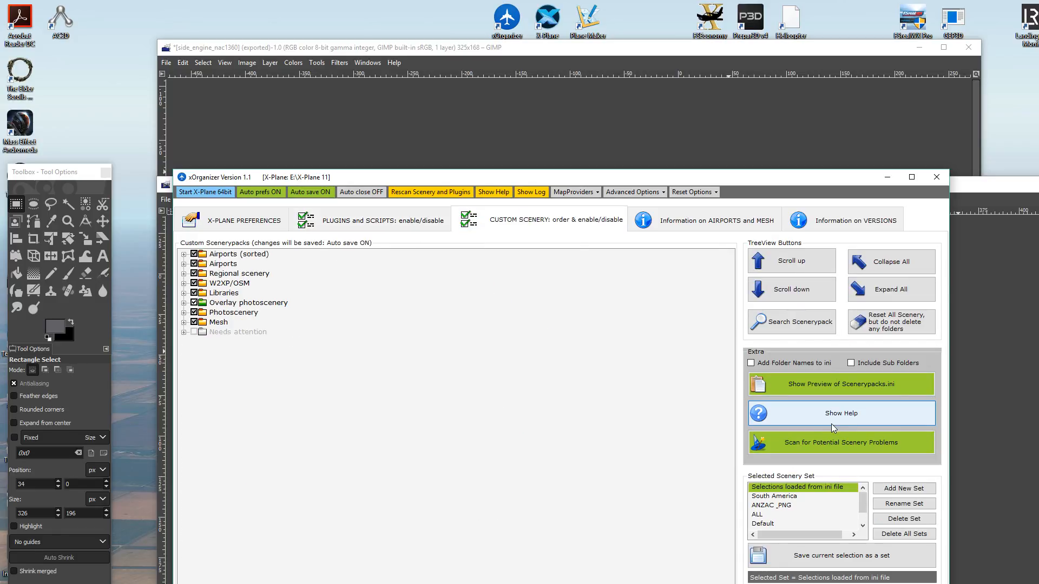
click(785, 507)
click(202, 192)
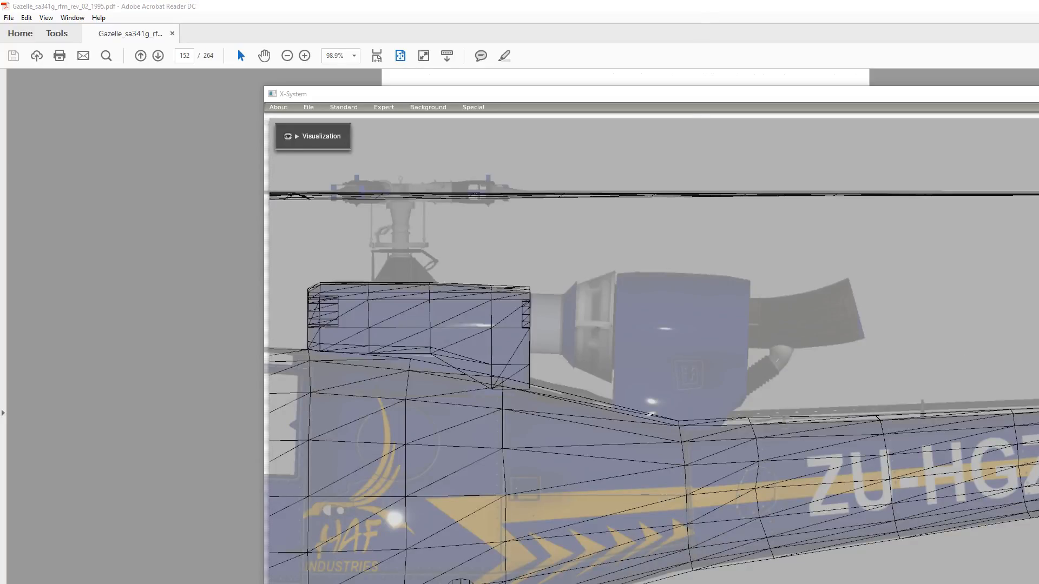
- Switch to Discord and open the server that has an unread notification
key(alt+Tab)
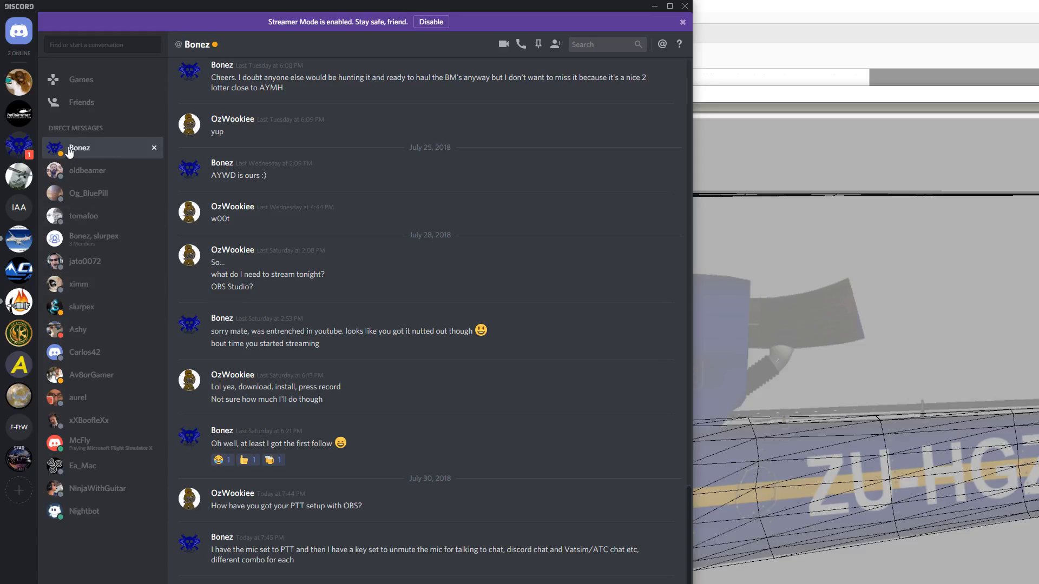
click(20, 150)
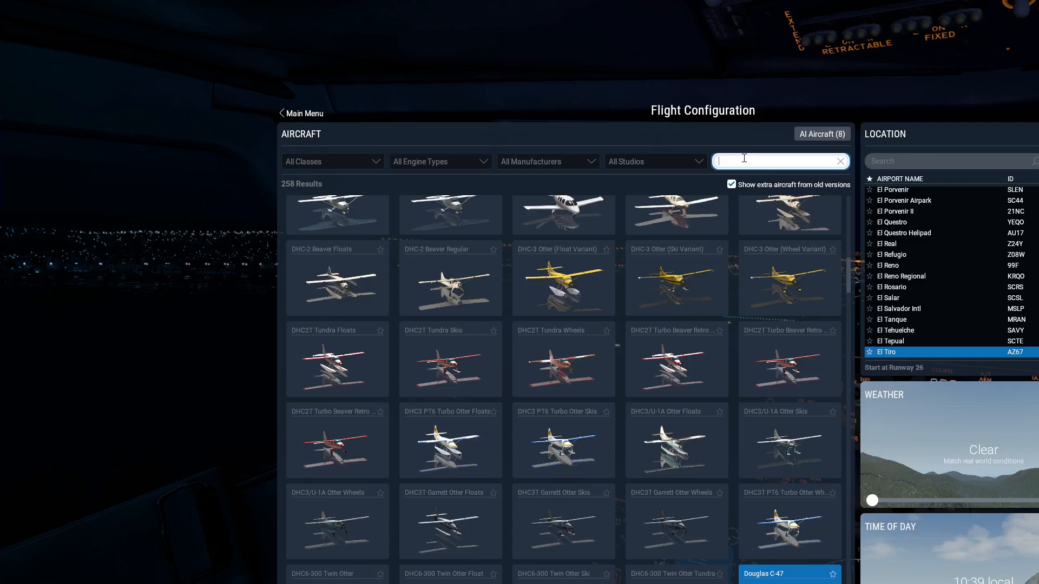
- Find aircraft matching "341", select the Aerospatiale Gazelle, and search the airport list for NZWP
text(341)
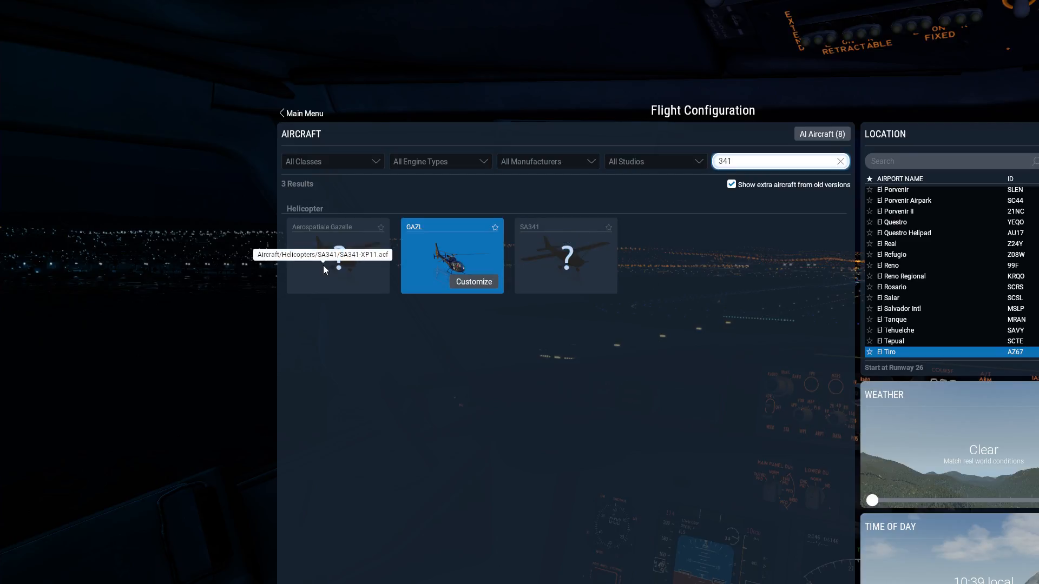
click(354, 254)
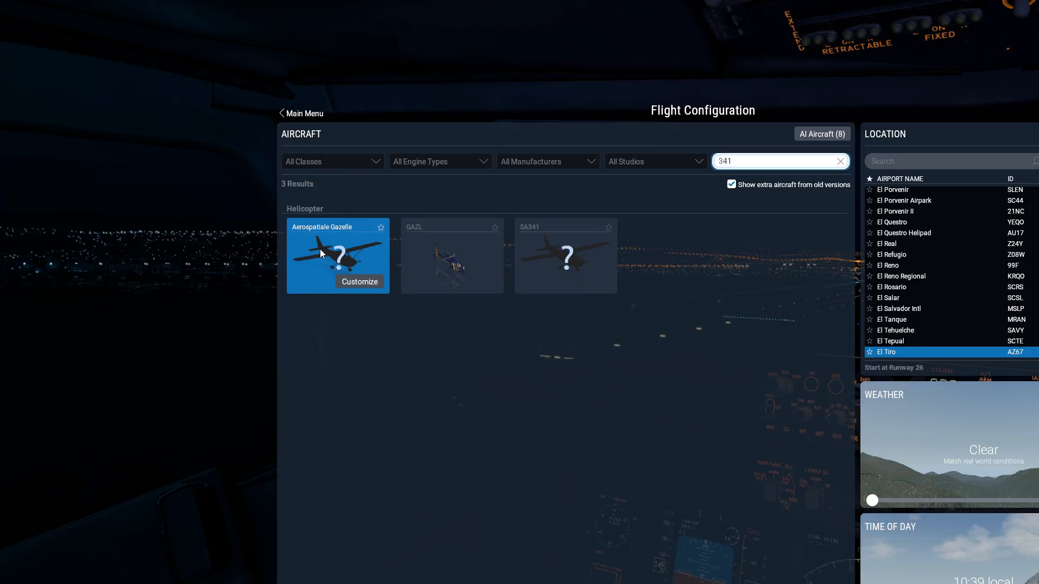
click(893, 163)
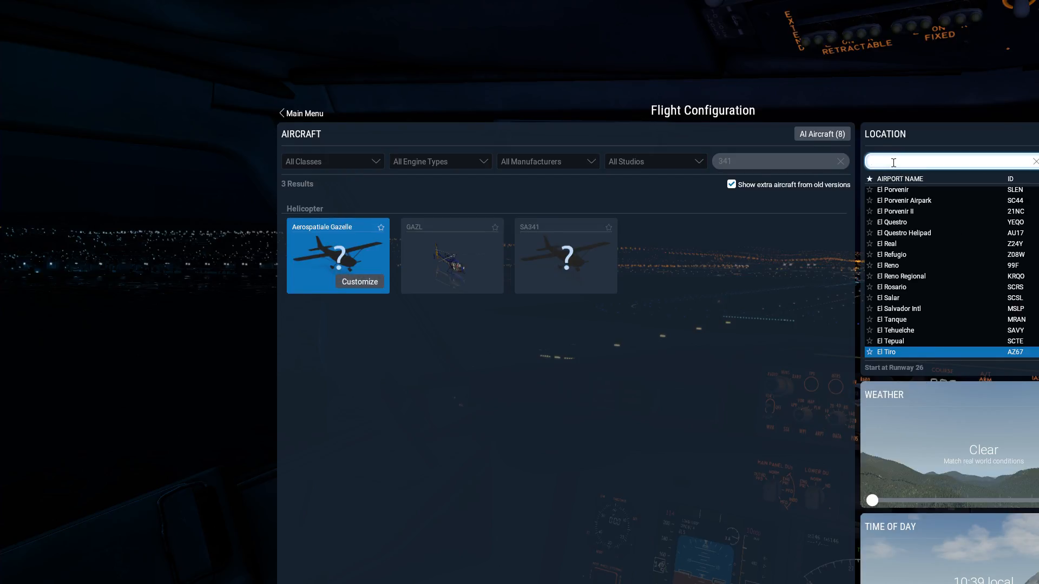
text(nzwp)
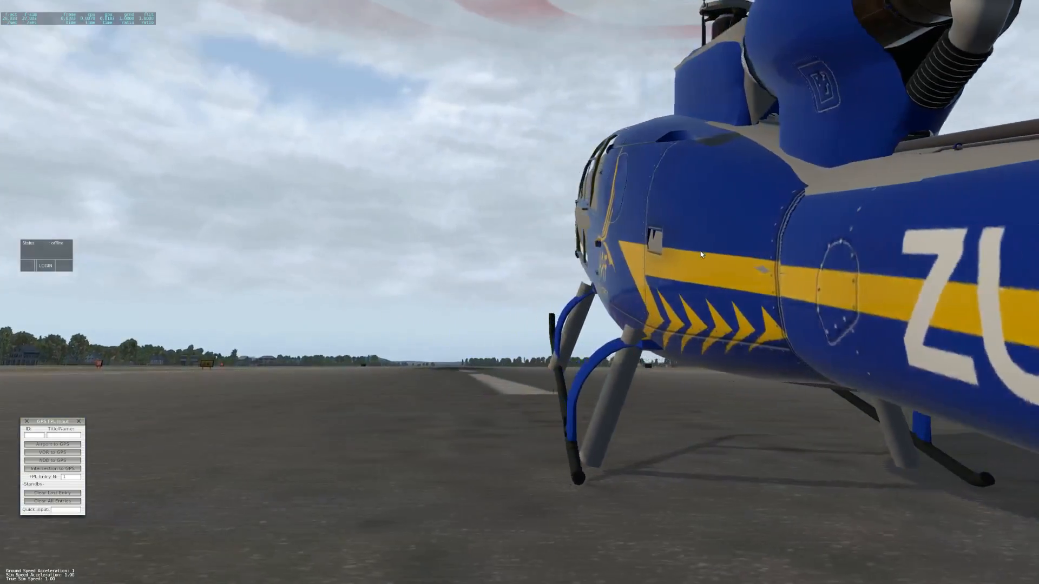
- Switch to an external view of the helicopter and examine the engine nacelle's front and air intake up close
key(w)
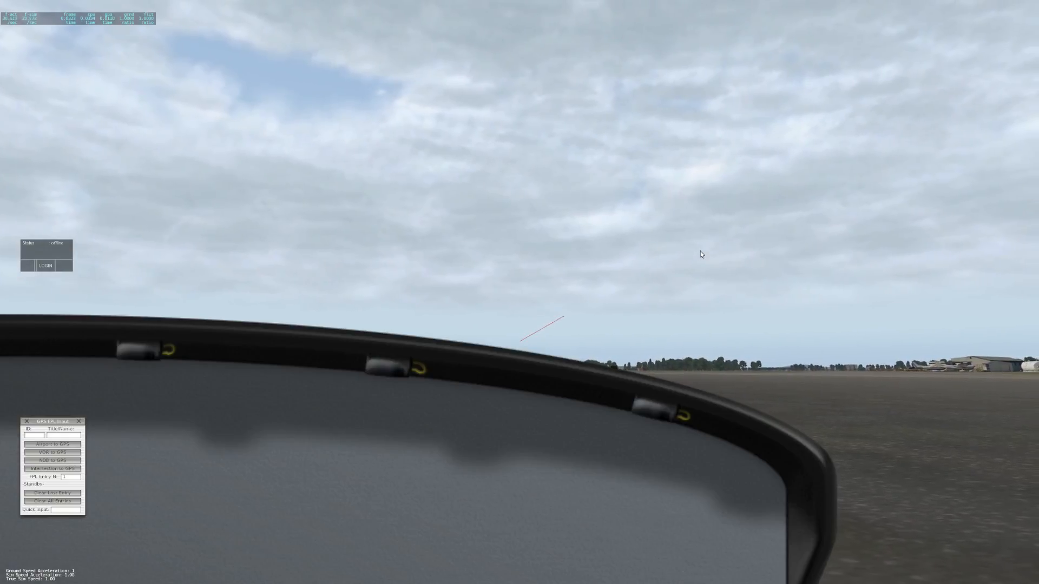
key(shift+8)
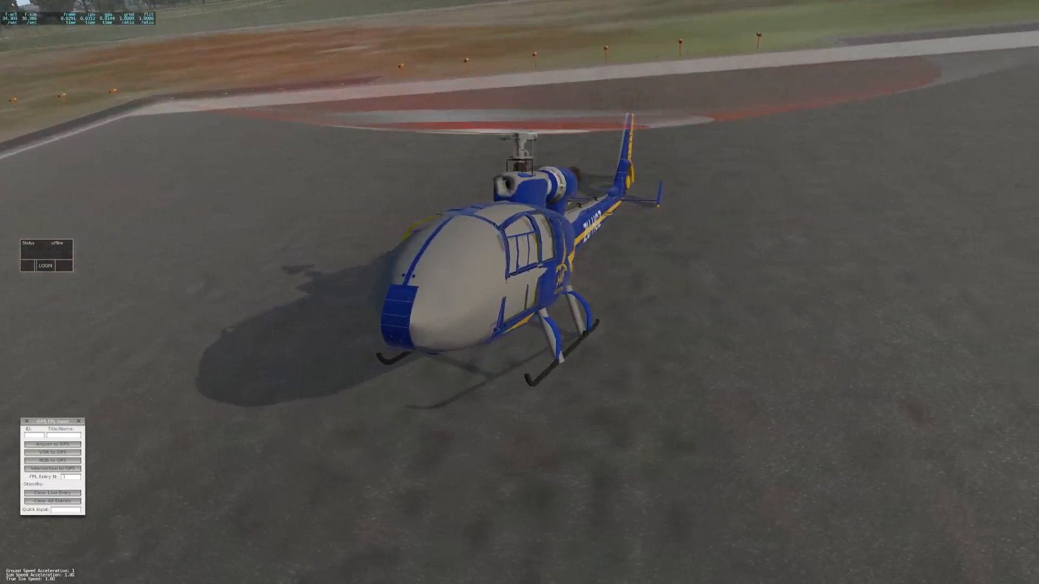
scroll(572, 143, up, 5)
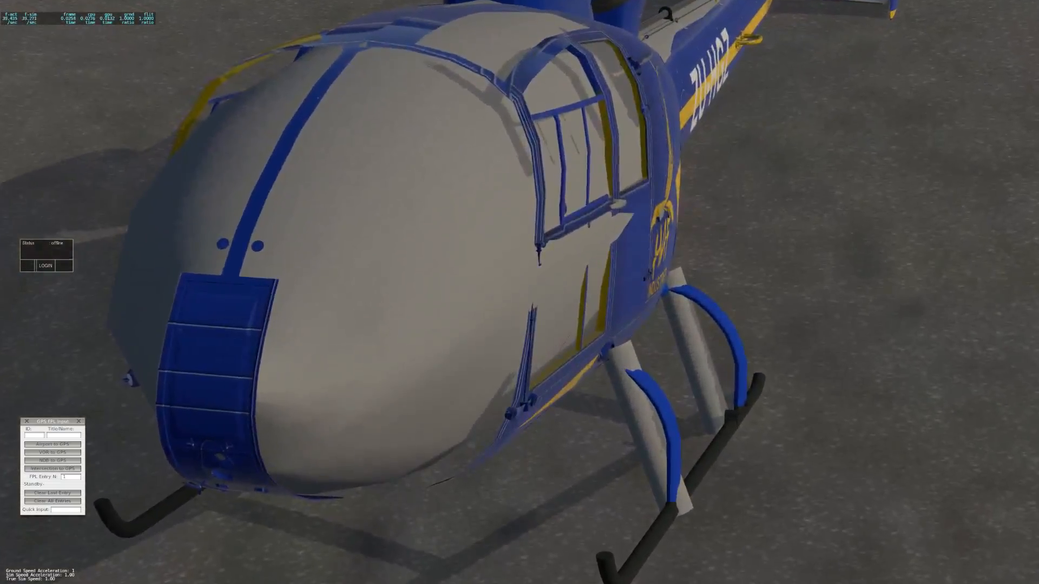
right_drag(572, 143, 542, 207)
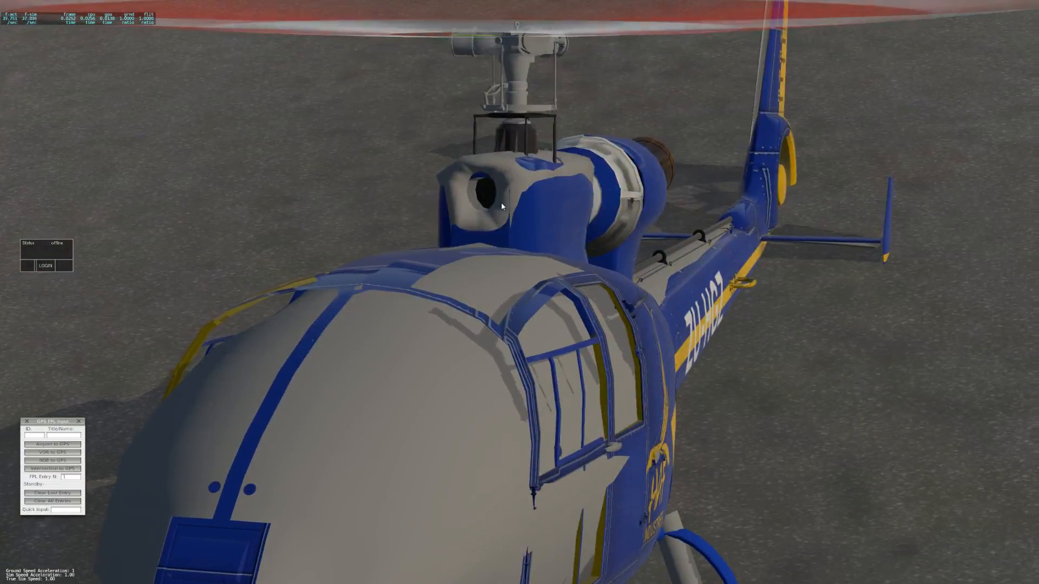
key(Left)
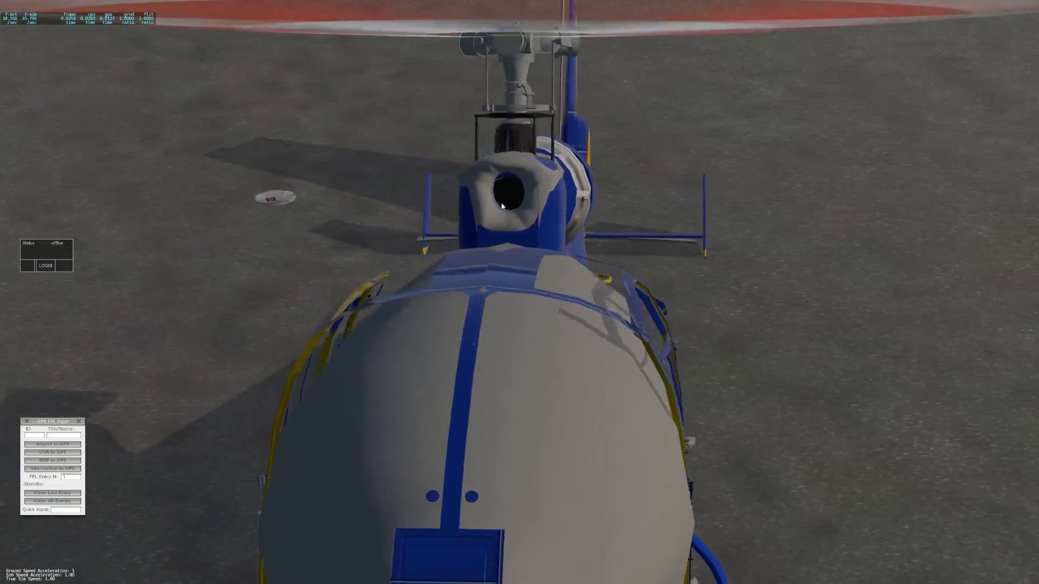
key(Left)
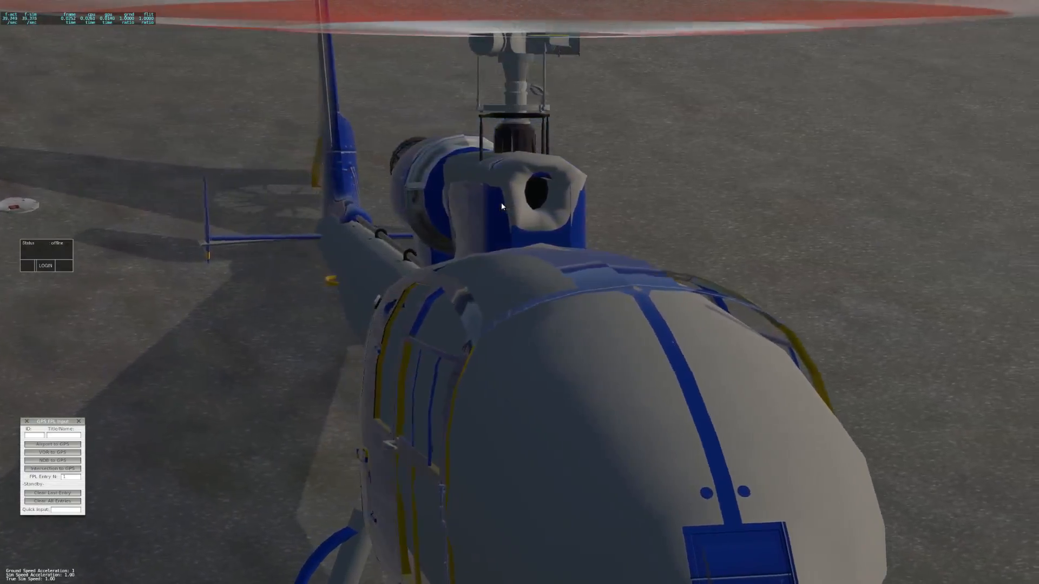
key(Right)
key(Right)
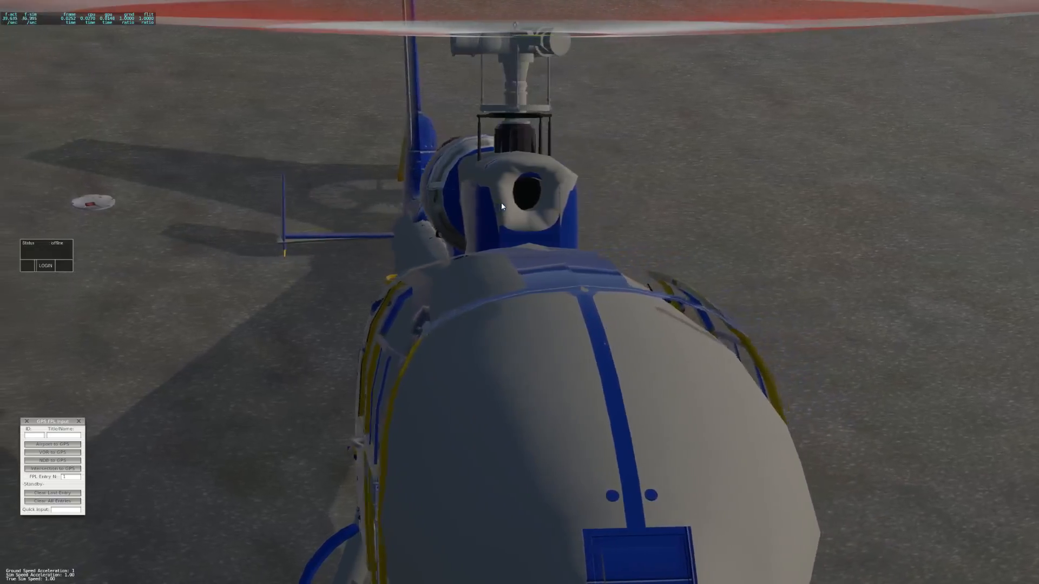
key(Right)
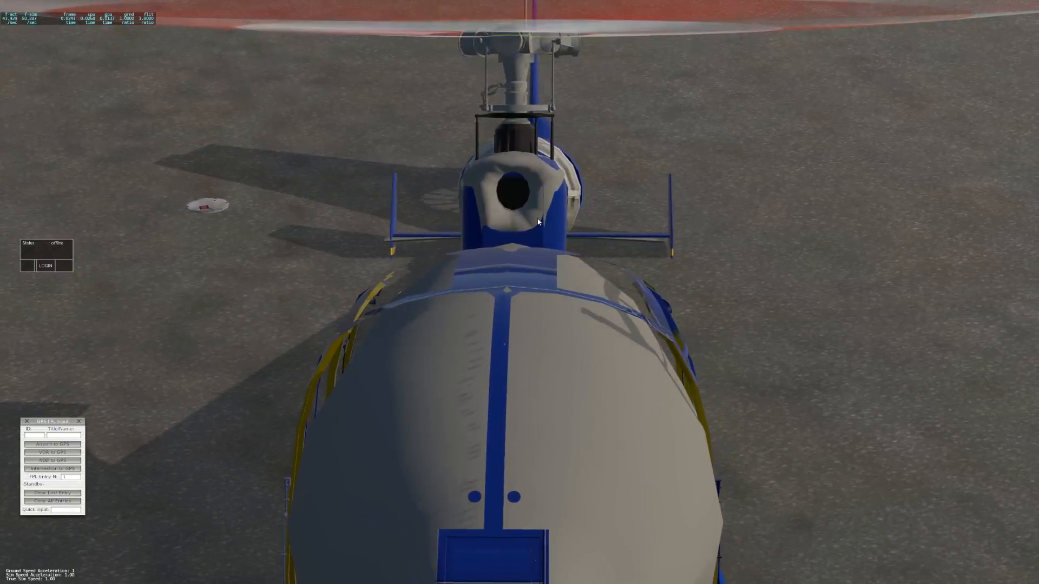
key(Right)
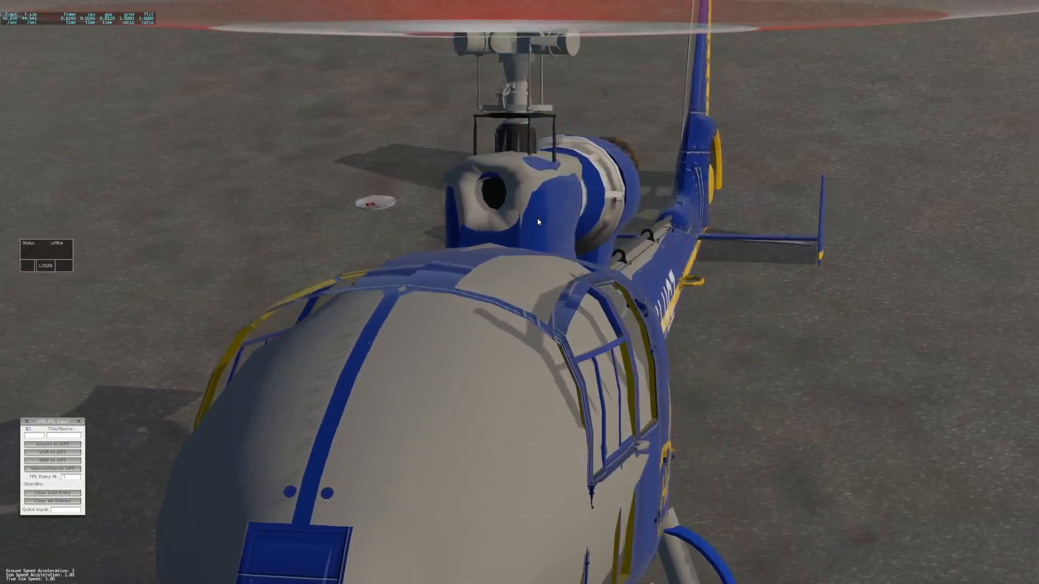
- Examine the nacelle's shape from both sides and from the rear, including the exhaust end
key(Right)
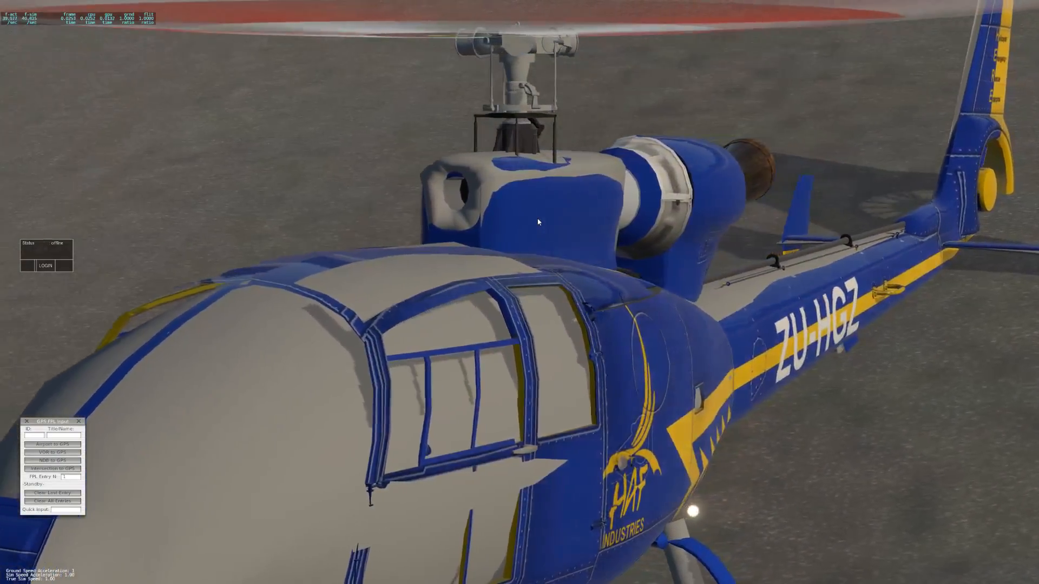
key(Right)
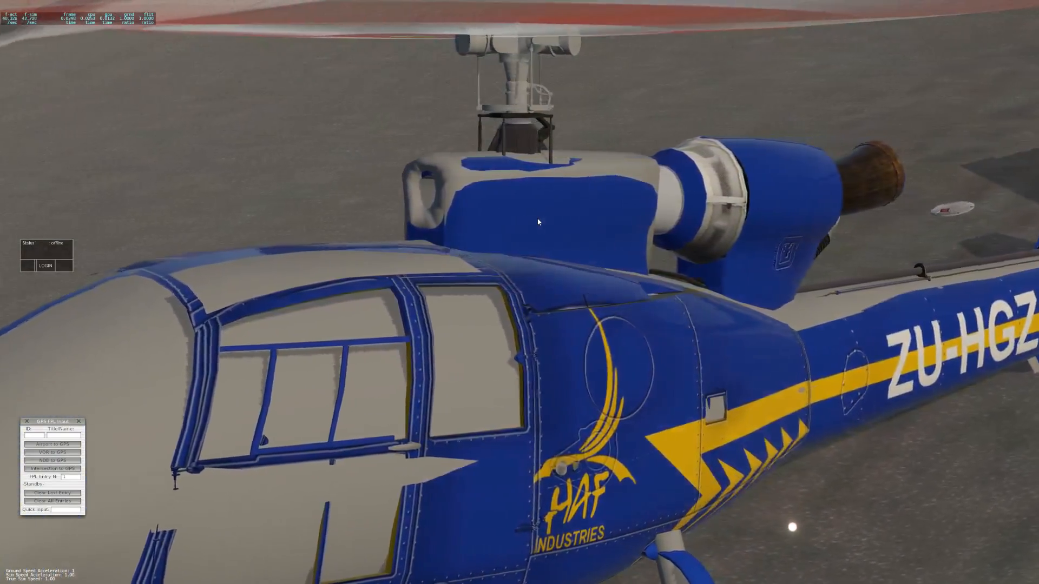
key(Right)
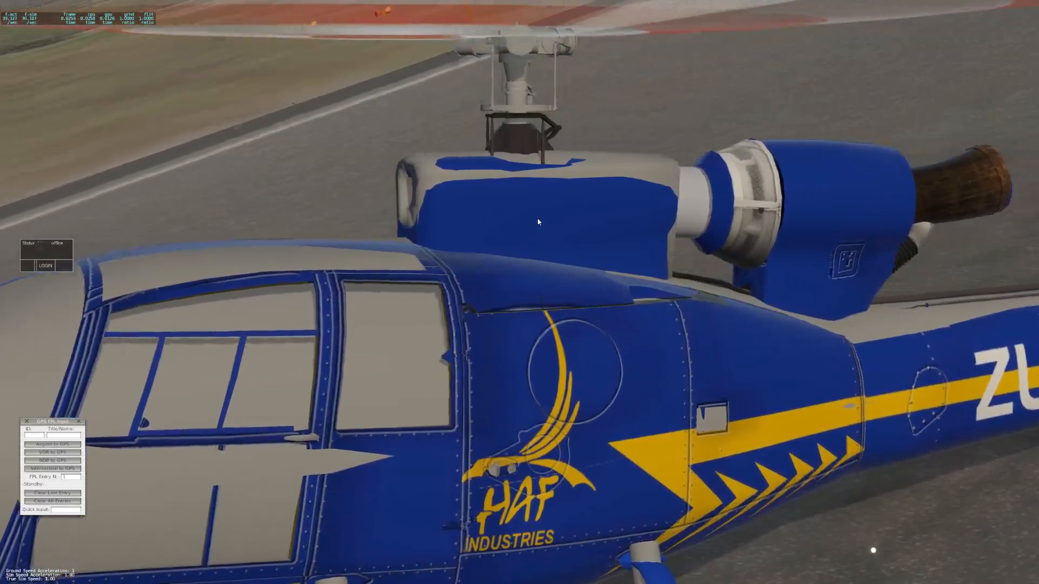
key(Right)
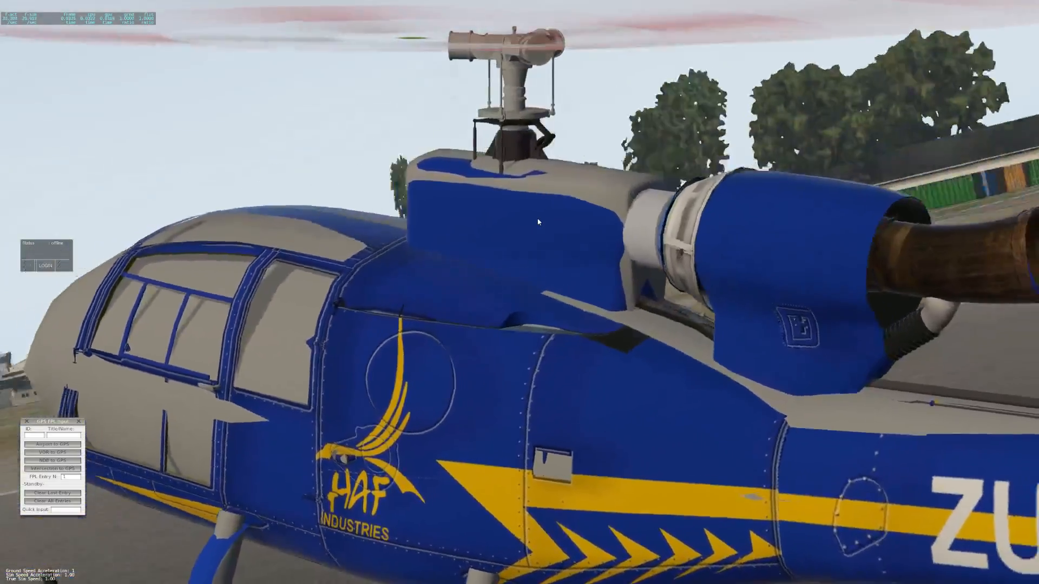
key(Right)
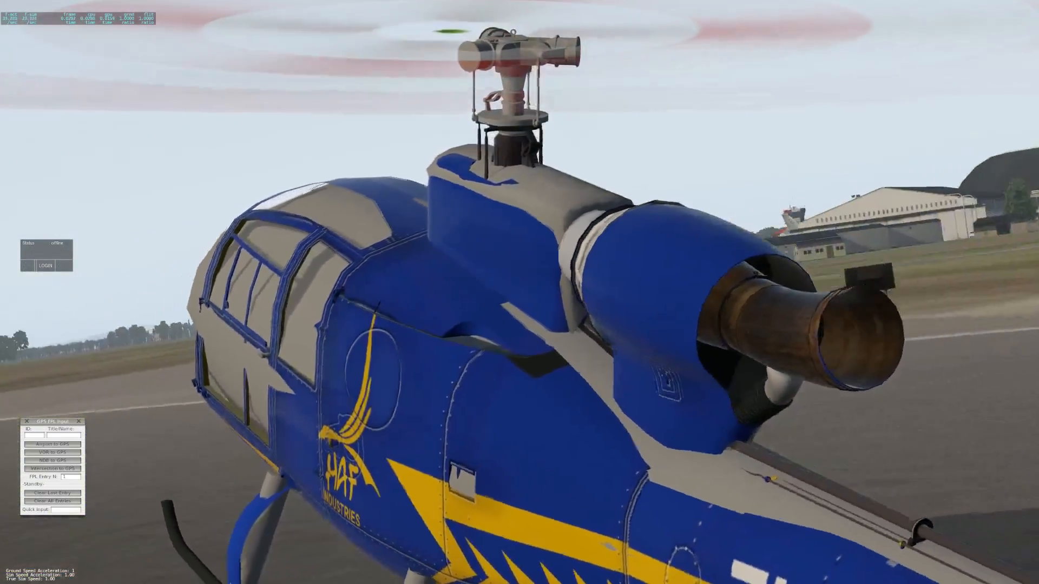
key(Right)
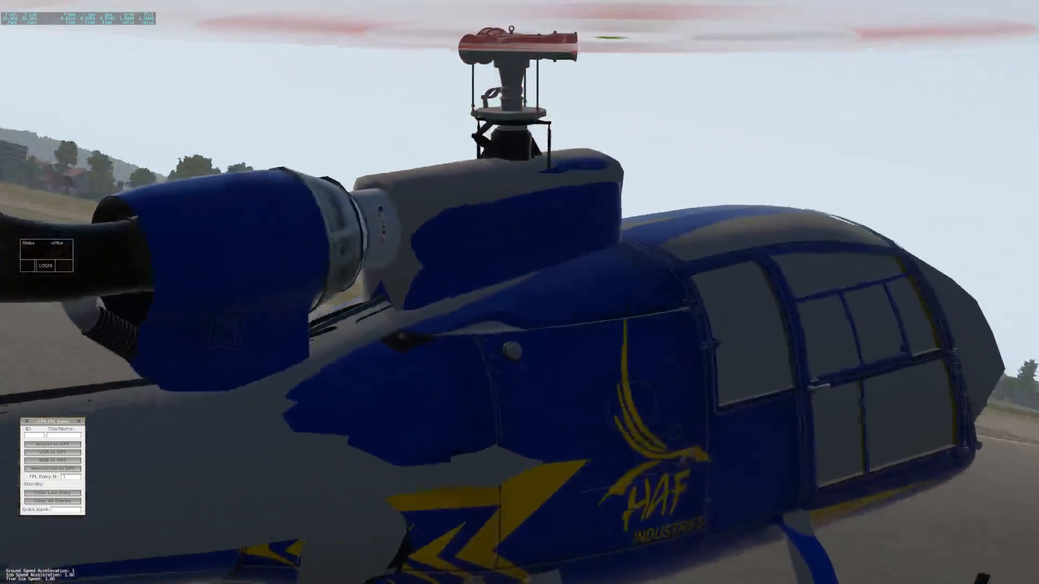
key(Right)
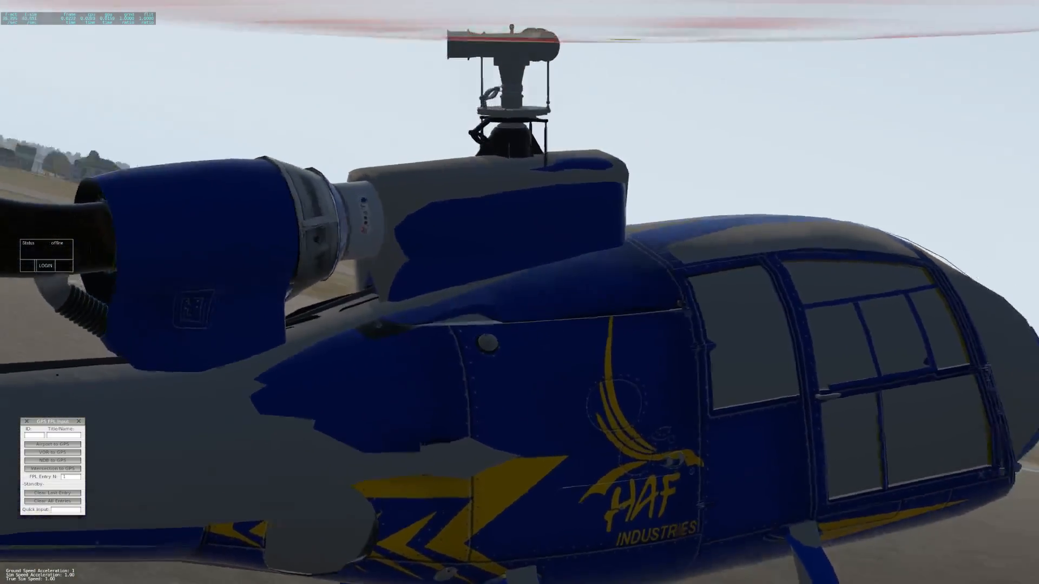
key(Right)
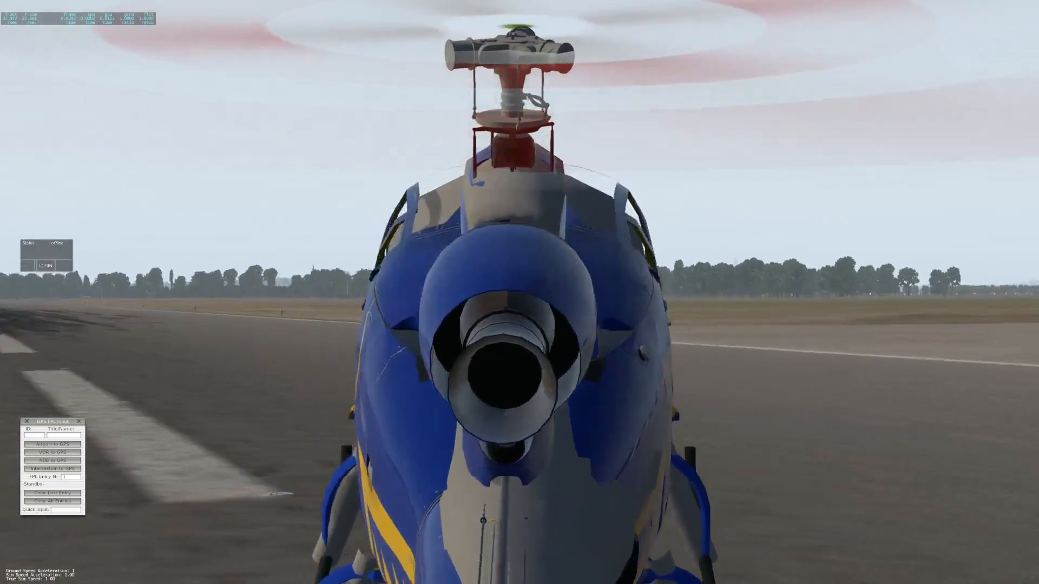
- Examine the helicopter's side profile from above and at ground level, along the fuselage, nacelle and tail boom
key(Left)
key(Up)
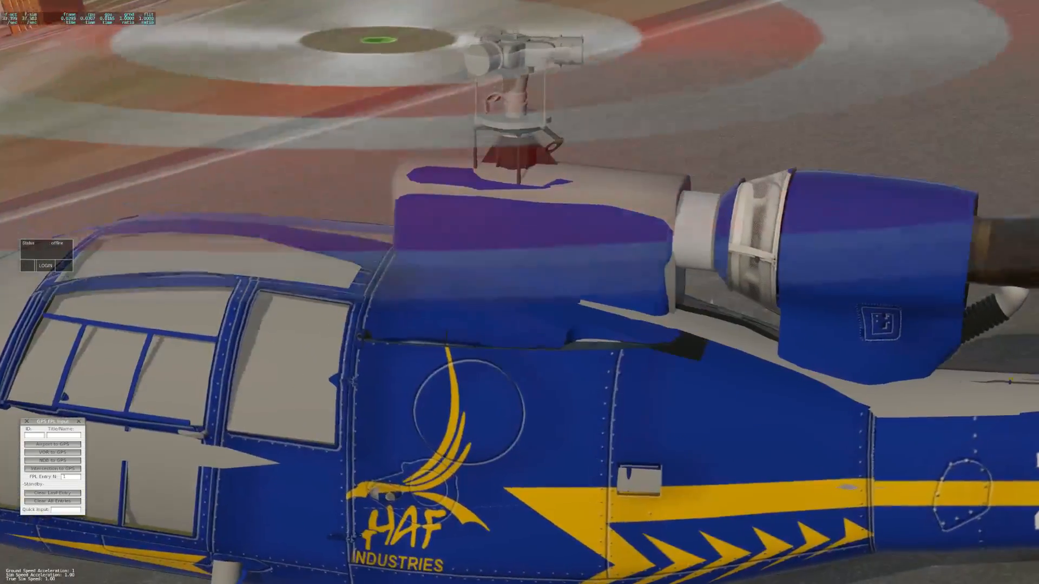
key(minus)
key(Down)
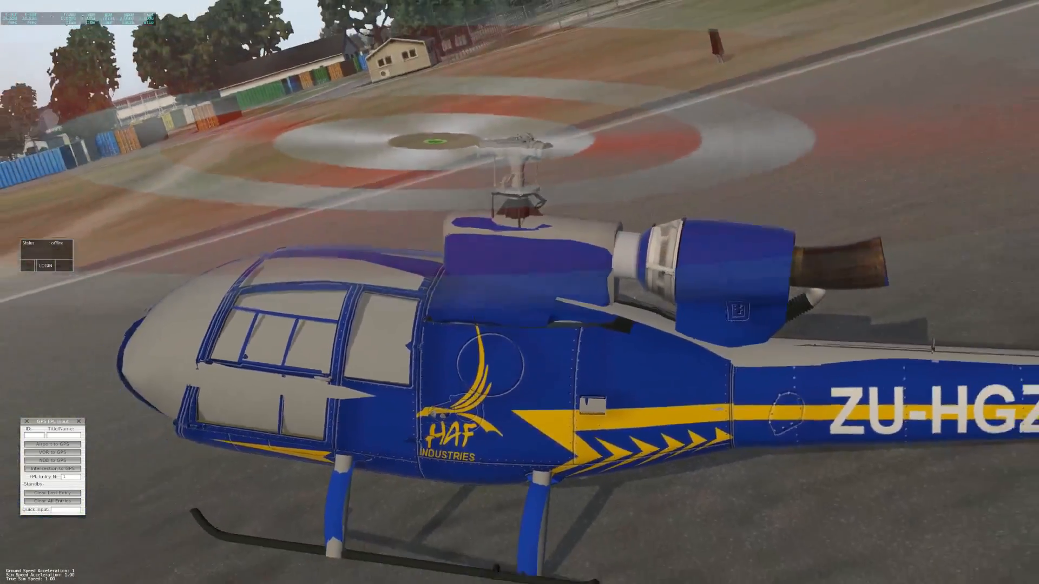
key(Down)
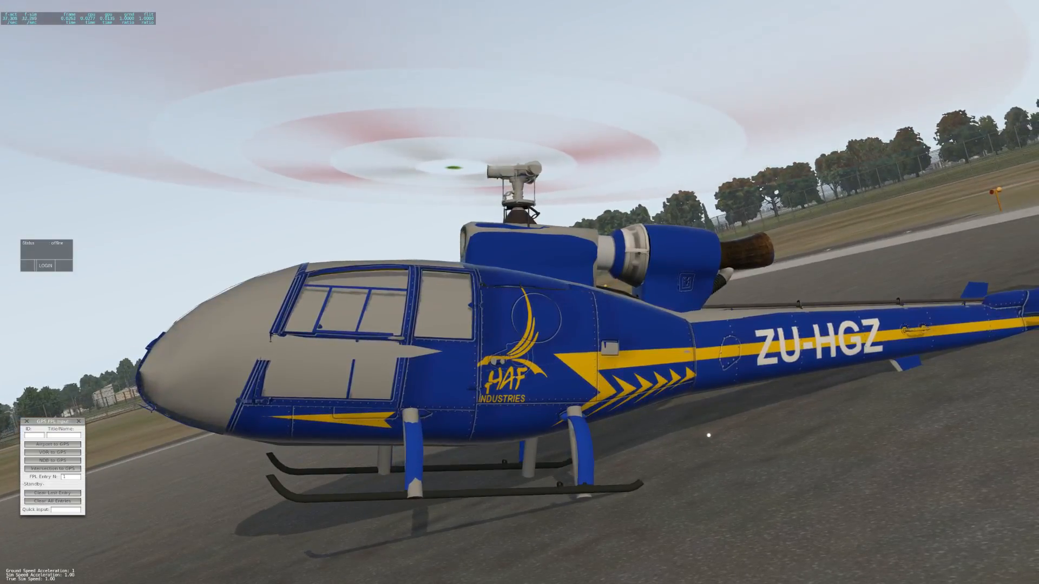
key(minus)
key(equal)
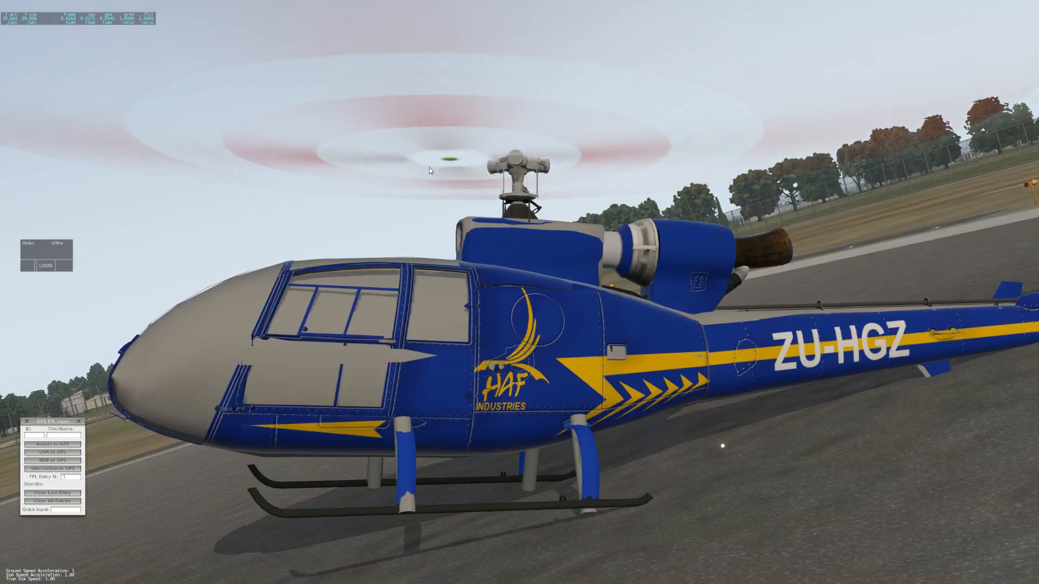
right_drag(405, 200, 586, 214)
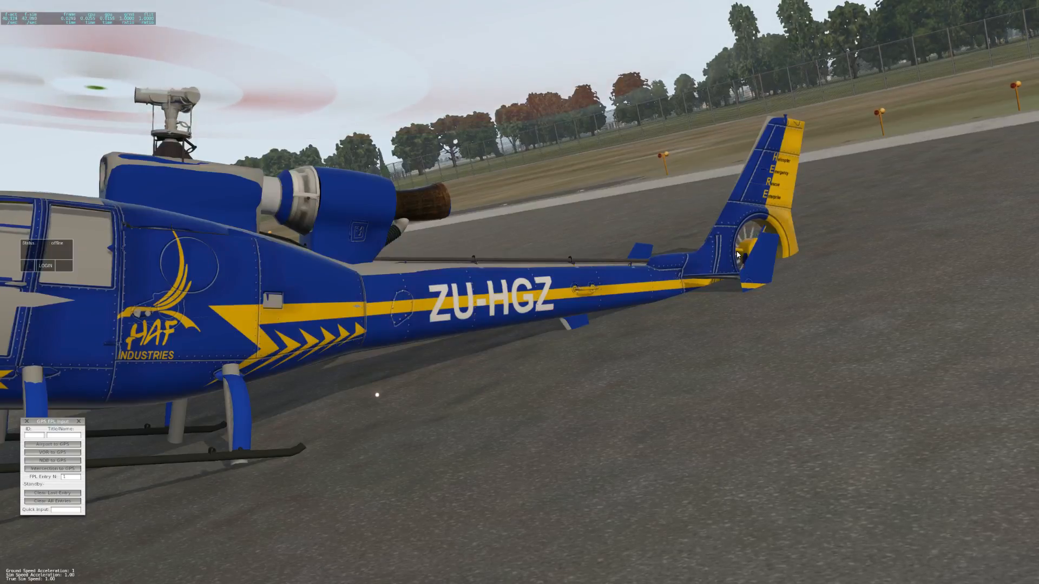
right_drag(778, 257, 601, 263)
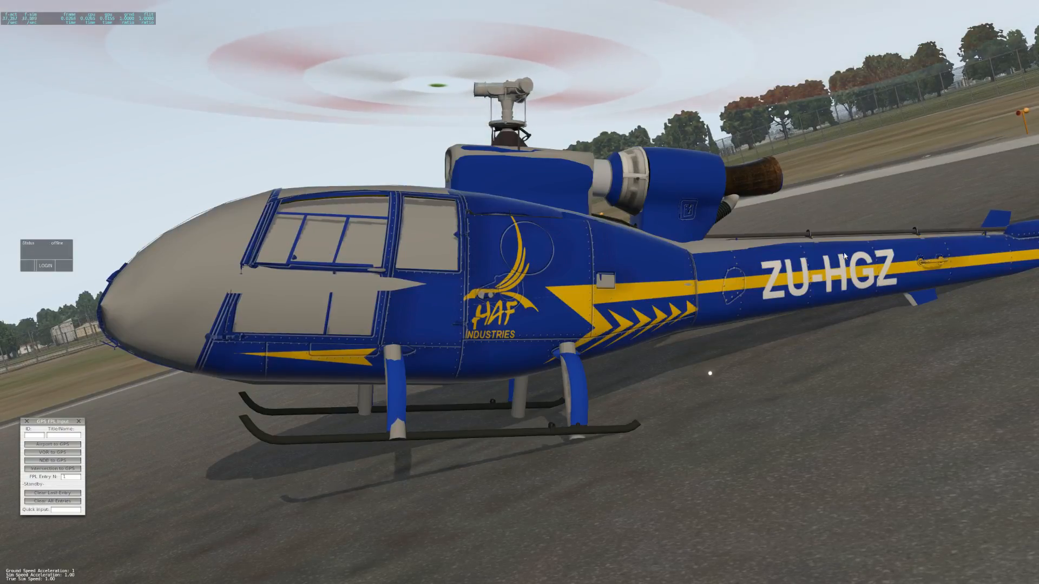
right_drag(693, 221, 643, 180)
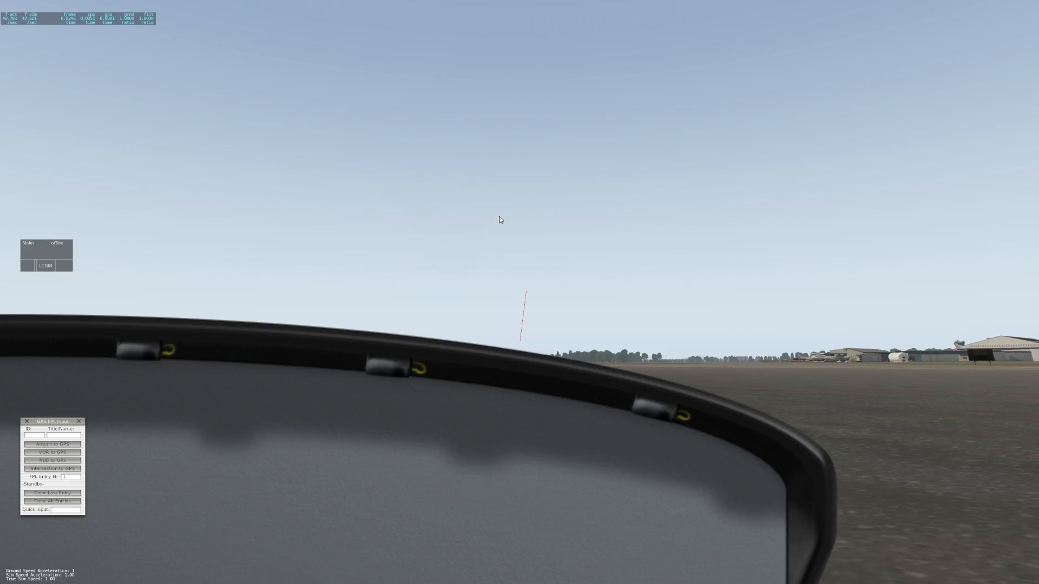
- Return to an external view and inspect the whole helicopter from behind, the side, above and the front
key(a)
key(Left)
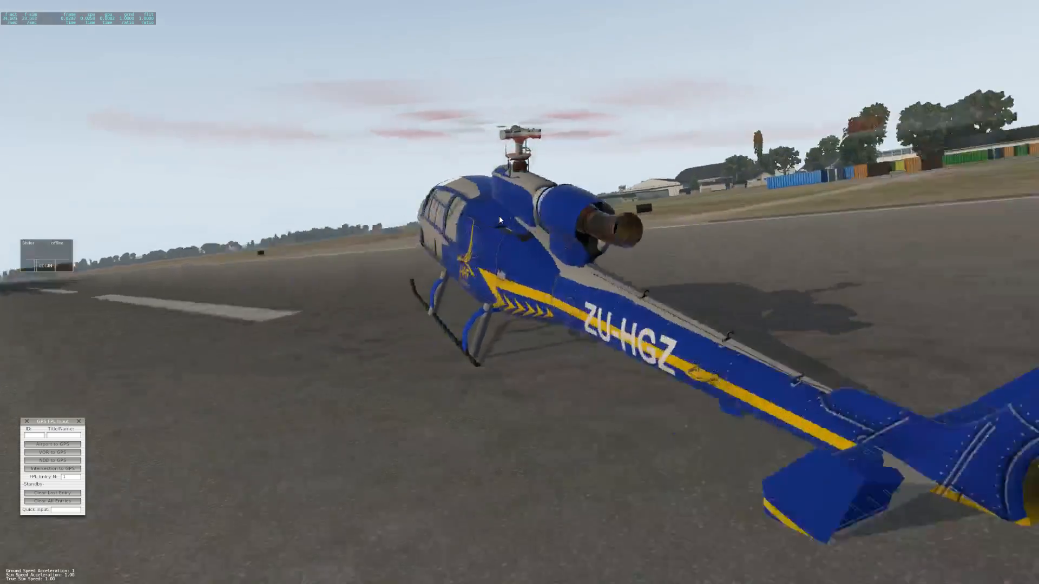
key(Up)
key(Up)
key(Down)
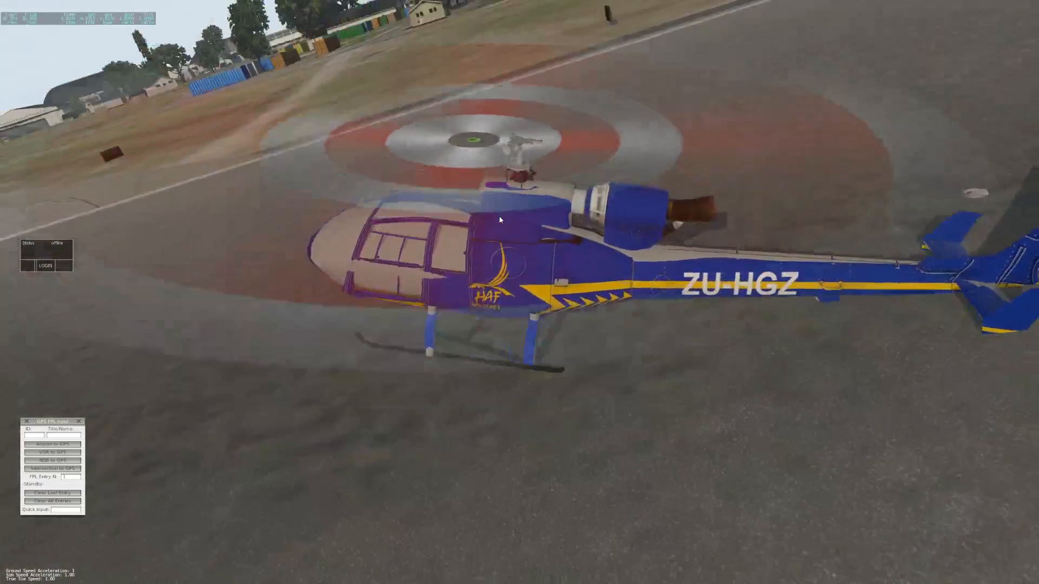
key(Up)
key(Left)
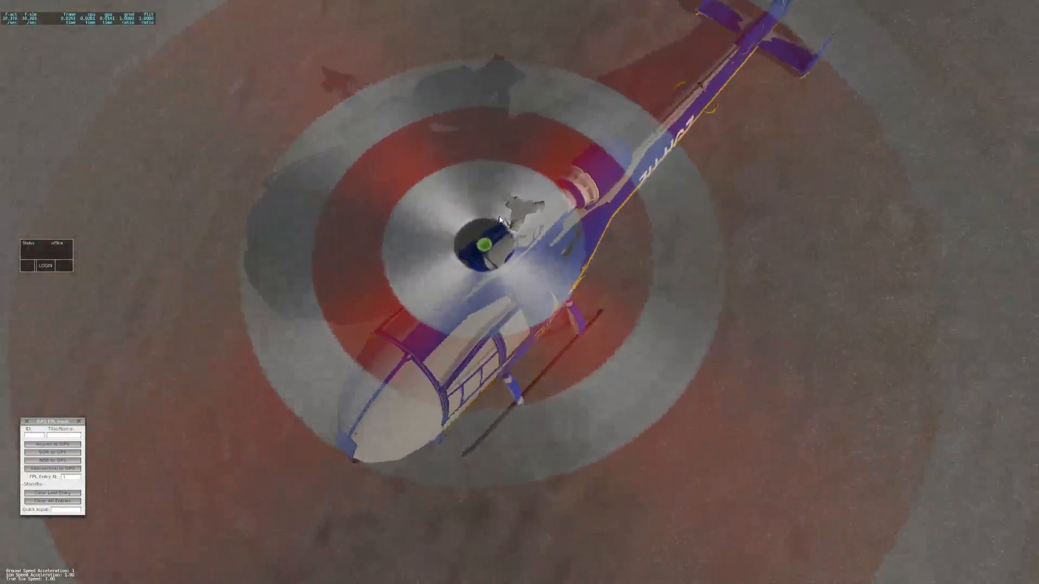
key(Down)
key(Down)
key(Up)
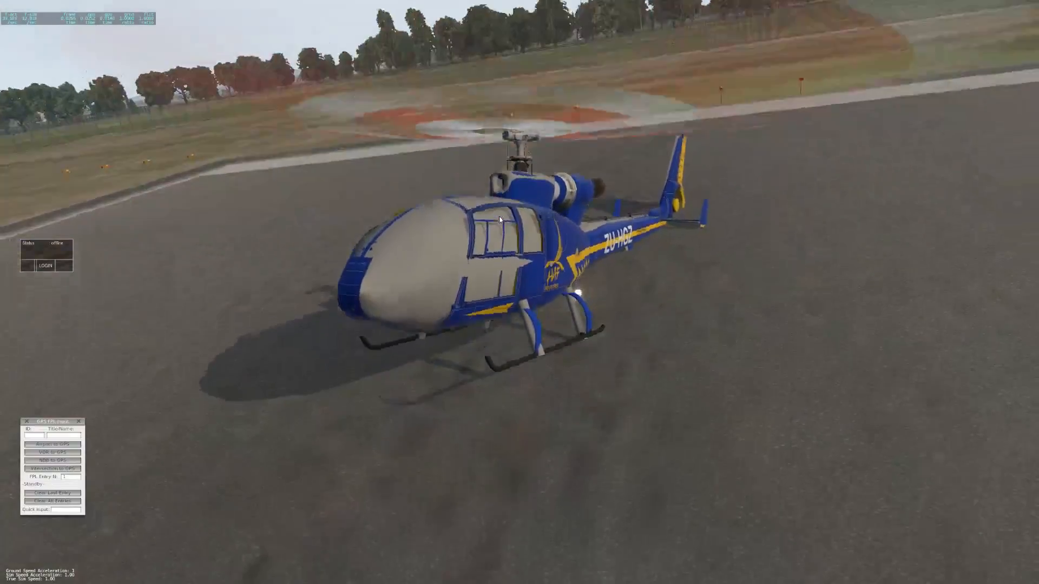
key(Down)
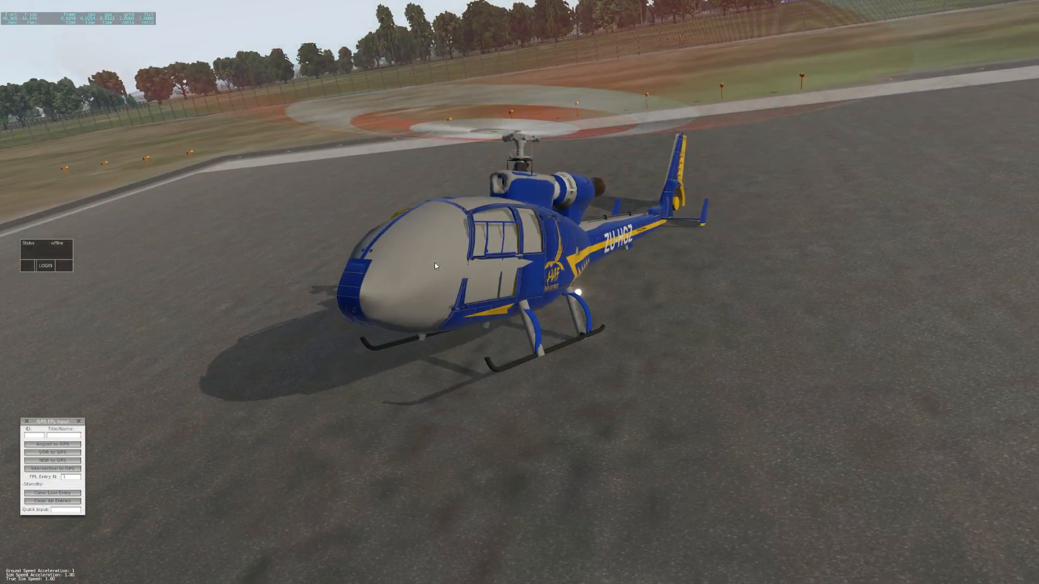
- Start a new flight with the GAZL helicopter at NZWP, ending the current flight
click(9, 6)
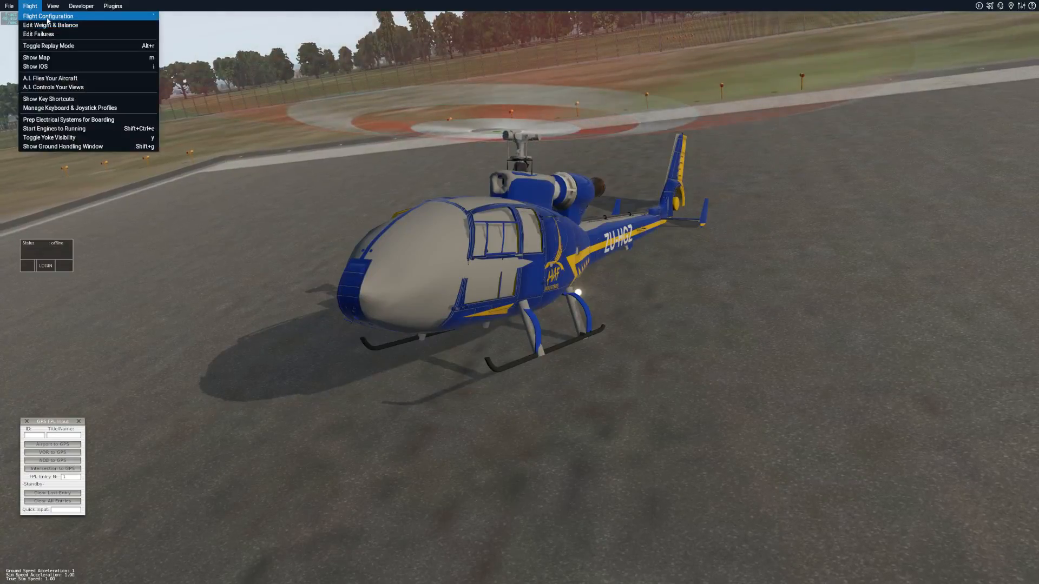
click(38, 17)
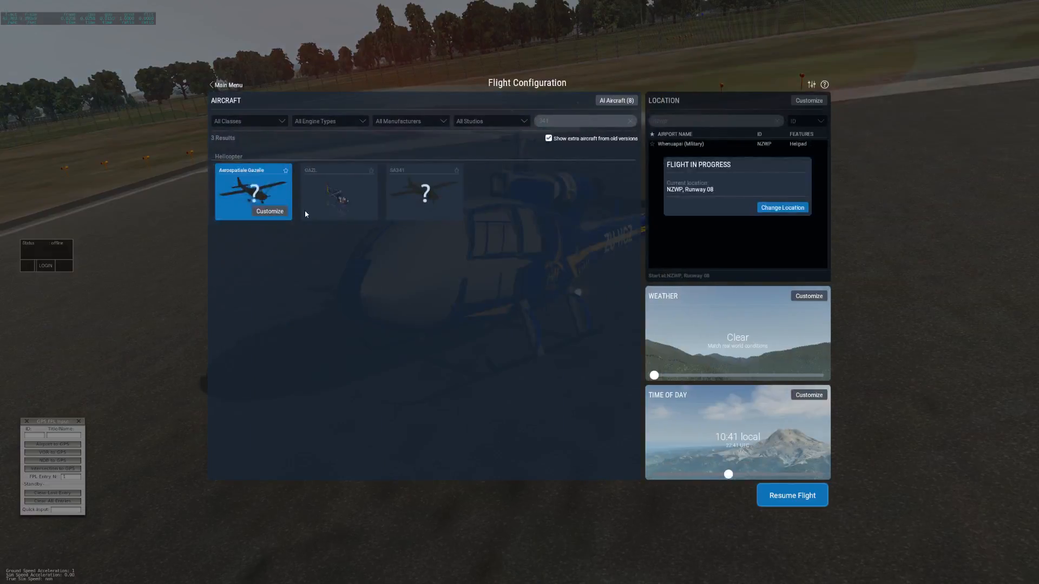
click(347, 192)
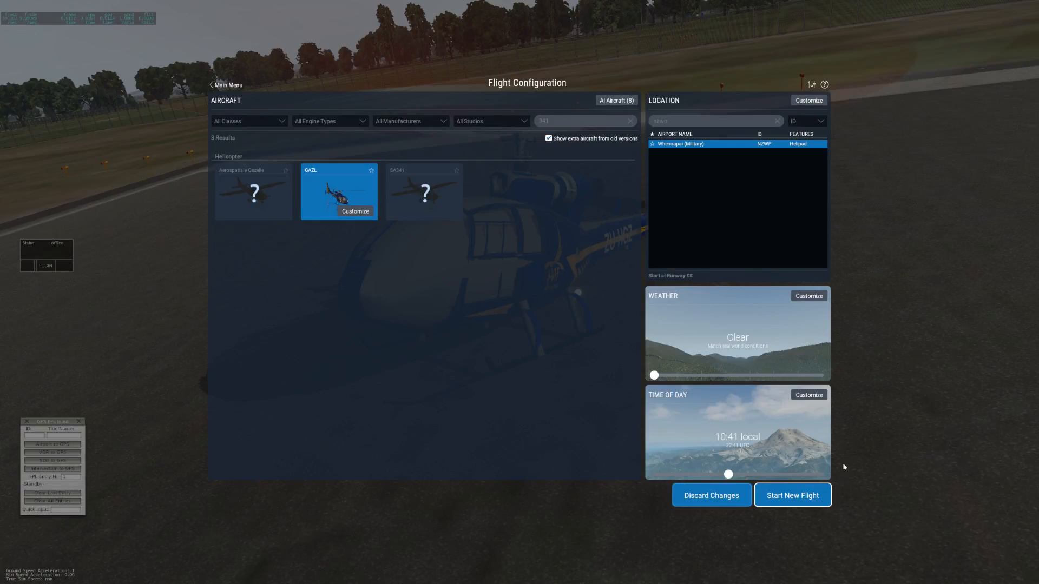
click(804, 505)
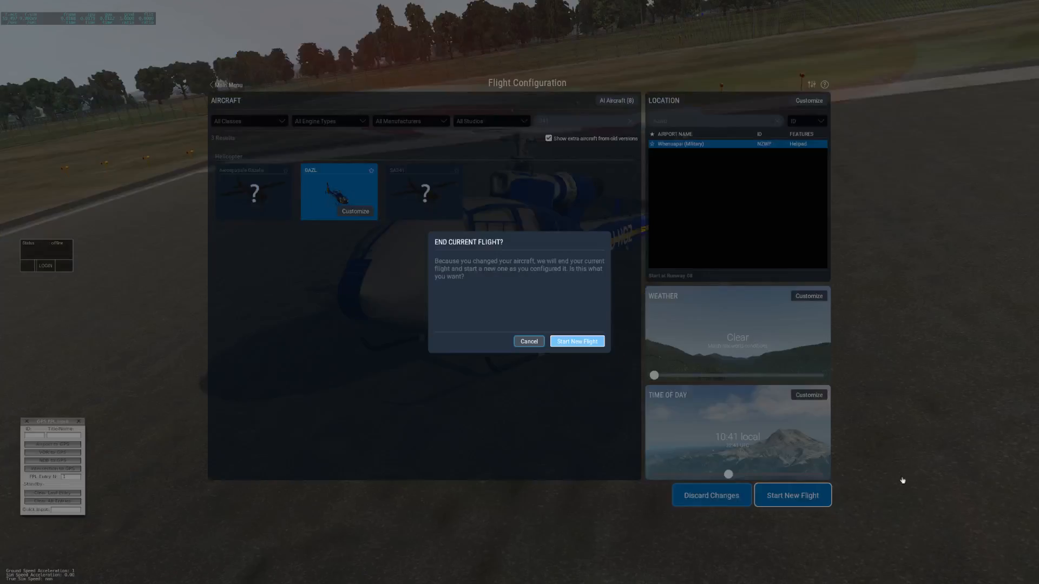
key(Return)
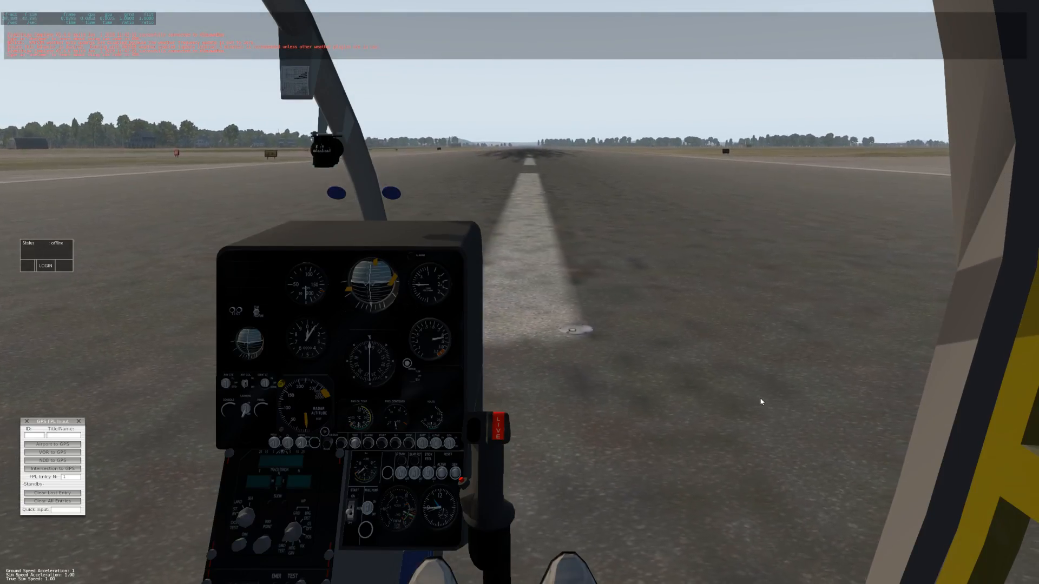
- Switch to an external view and examine the GAZL helicopter from behind, the side, above and the front quarter
right_drag(726, 341, 733, 299)
key(shift+4)
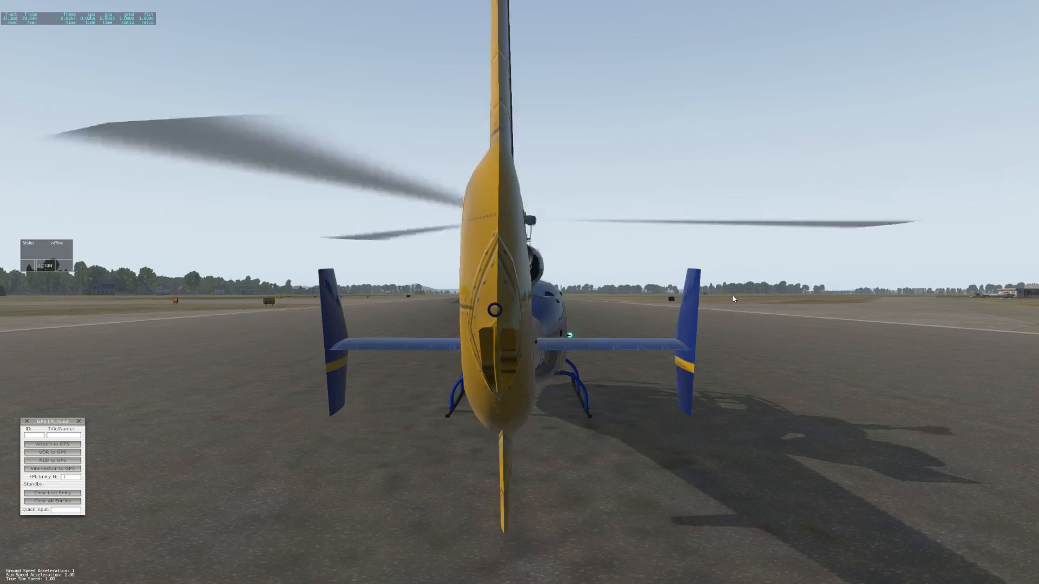
key(Left)
key(Left)
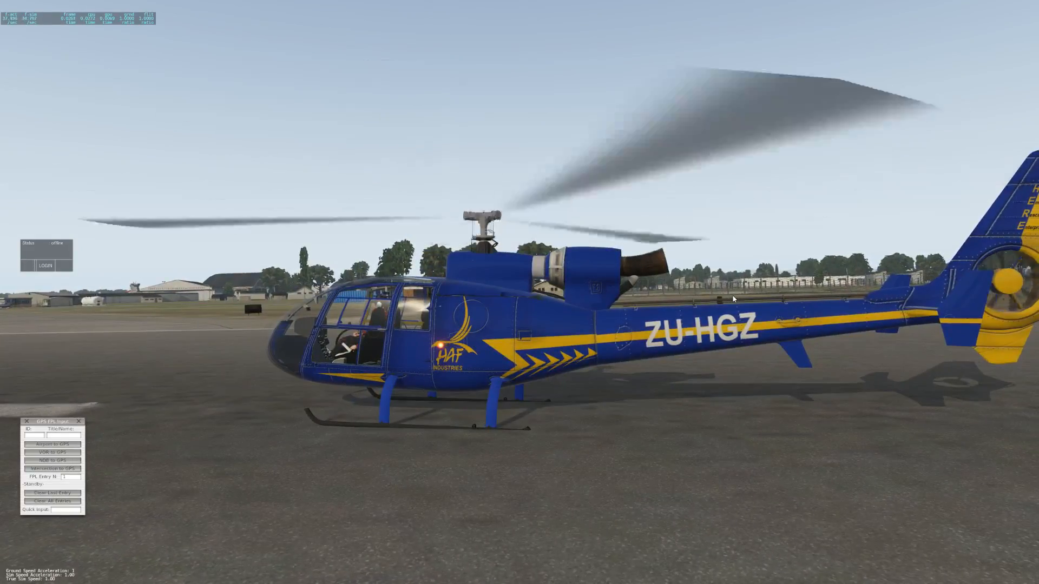
key(Left)
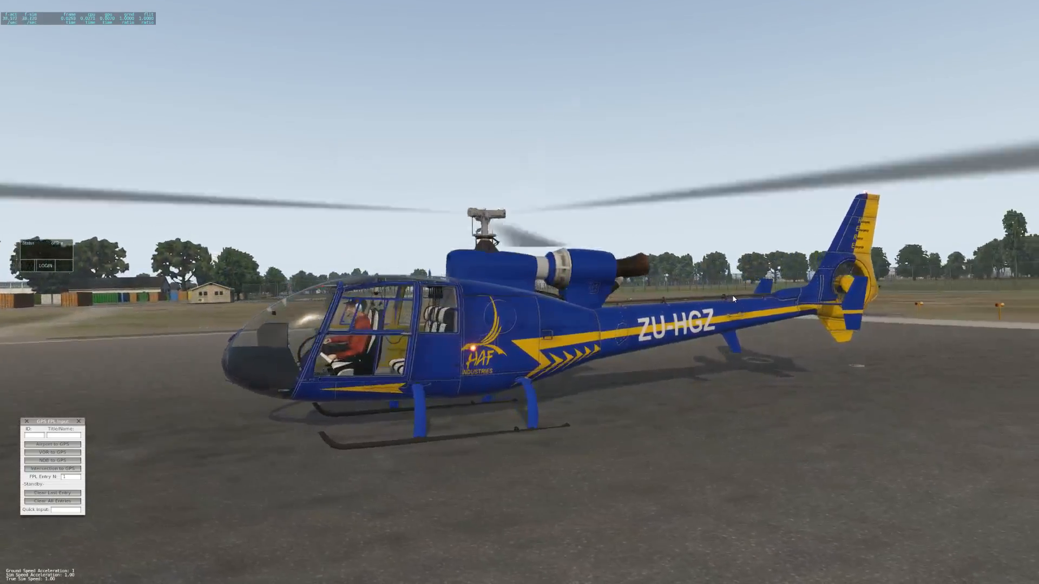
key(Left)
right_drag(582, 359, 518, 355)
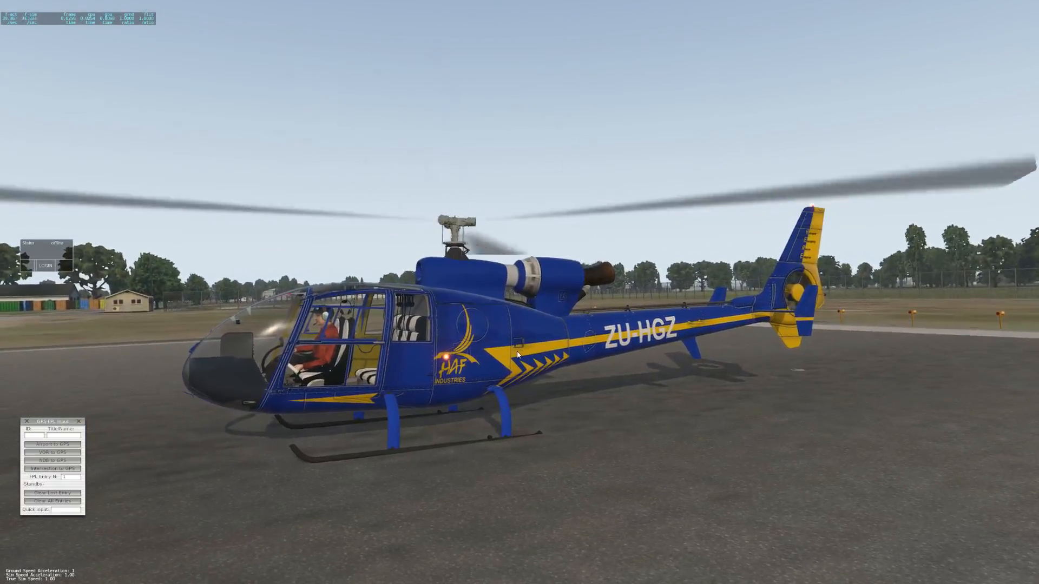
key(Up)
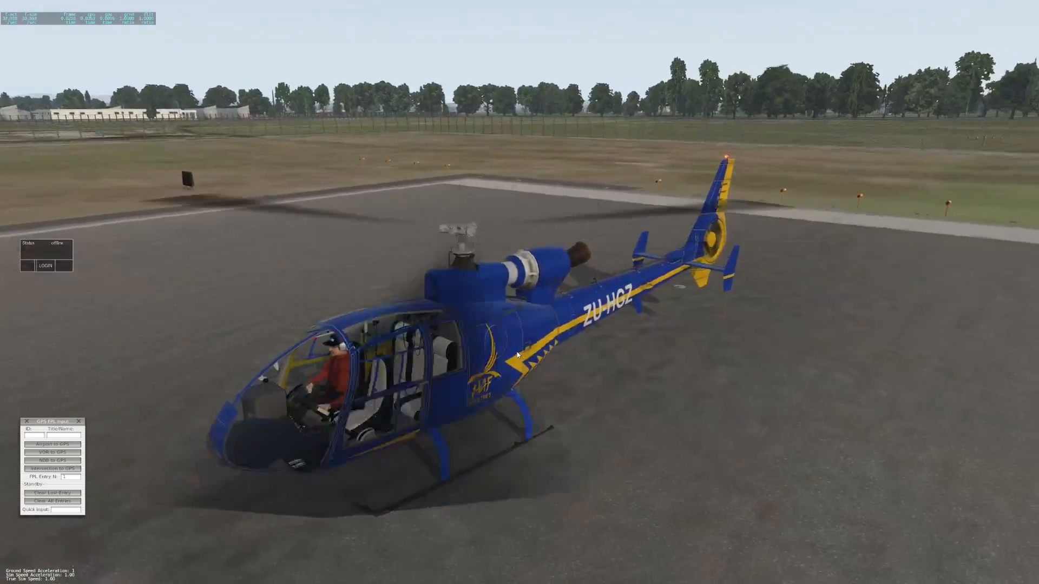
mouse_move(517, 352)
right_down()
mouse_move(602, 355)
mouse_move(439, 371)
mouse_move(559, 359)
mouse_move(518, 362)
right_up()
key(Right)
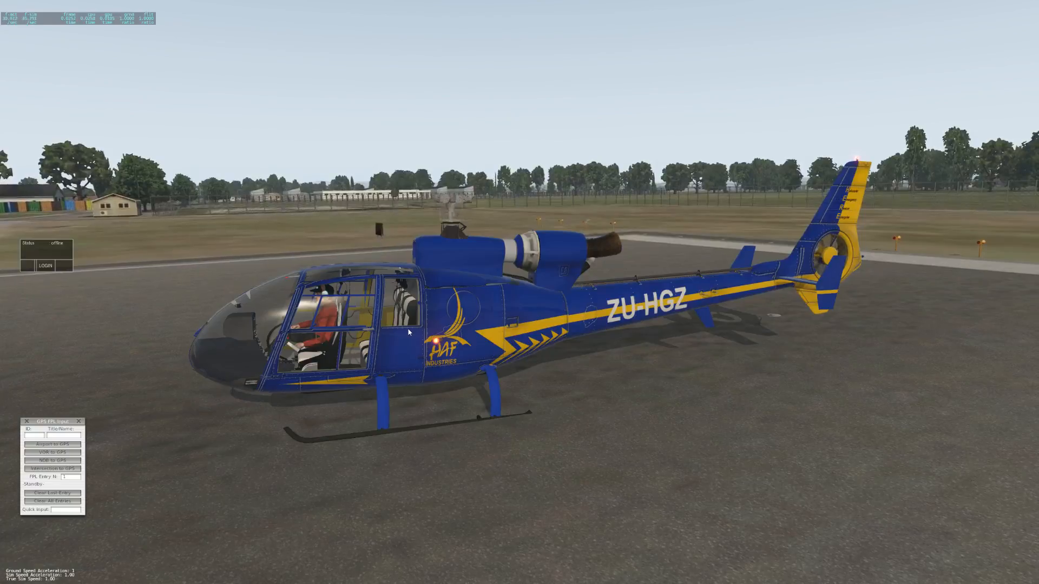
key(Left)
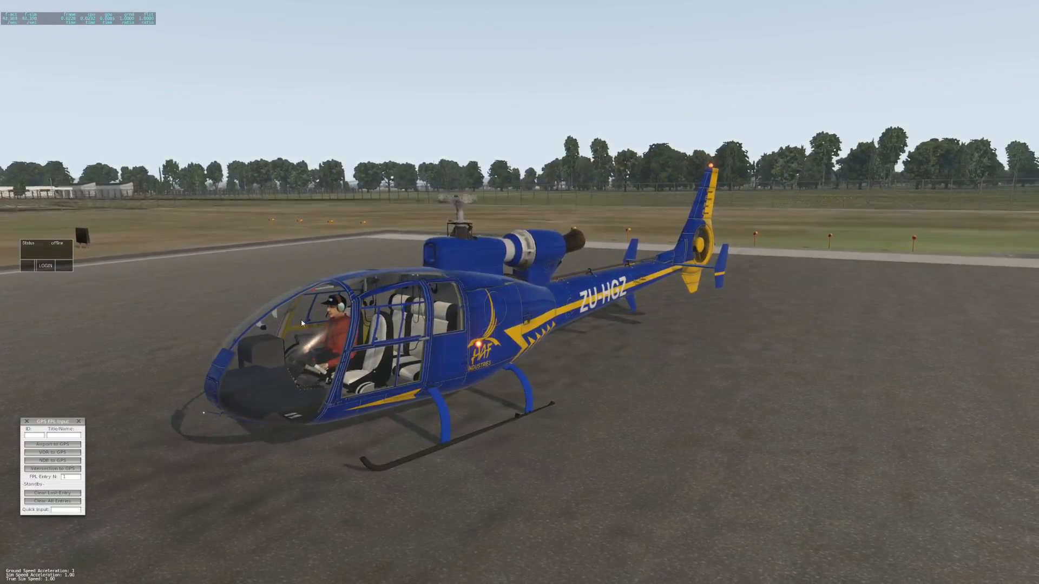
- Return to the cockpit view and examine the instrument panel and centre console up close
key(shift+9)
right_drag(651, 332, 598, 375)
scroll(590, 358, up, 3)
scroll(590, 358, up, 6)
scroll(598, 375, down, 5)
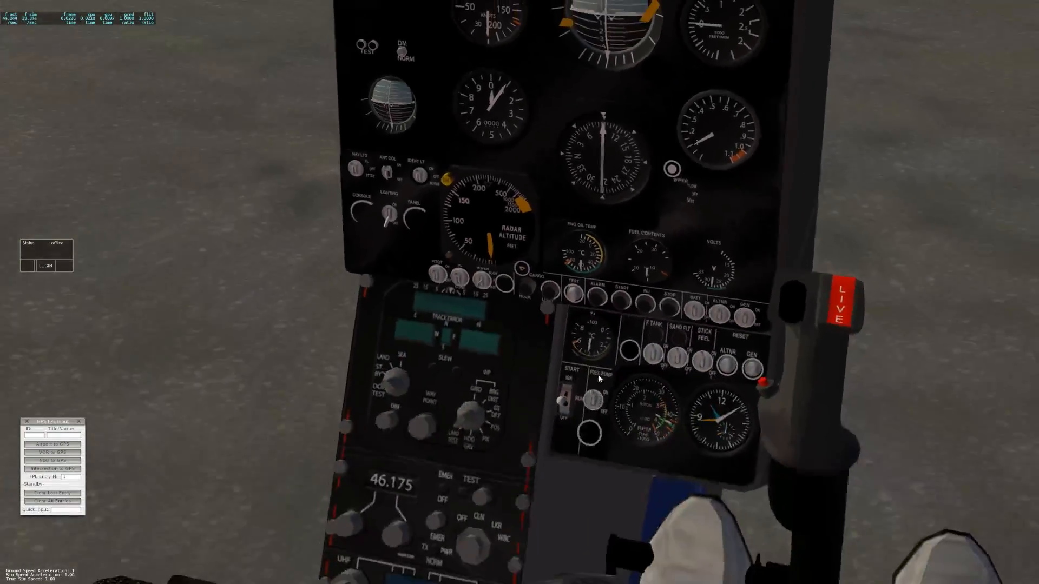
scroll(599, 374, down, 5)
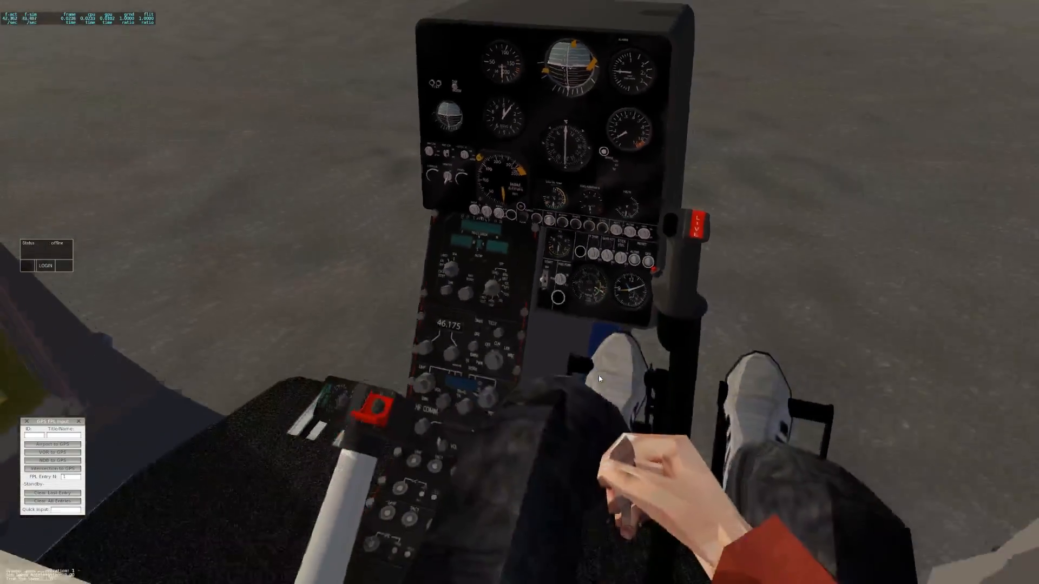
scroll(599, 375, up, 3)
right_drag(598, 374, 589, 385)
scroll(591, 387, up, 6)
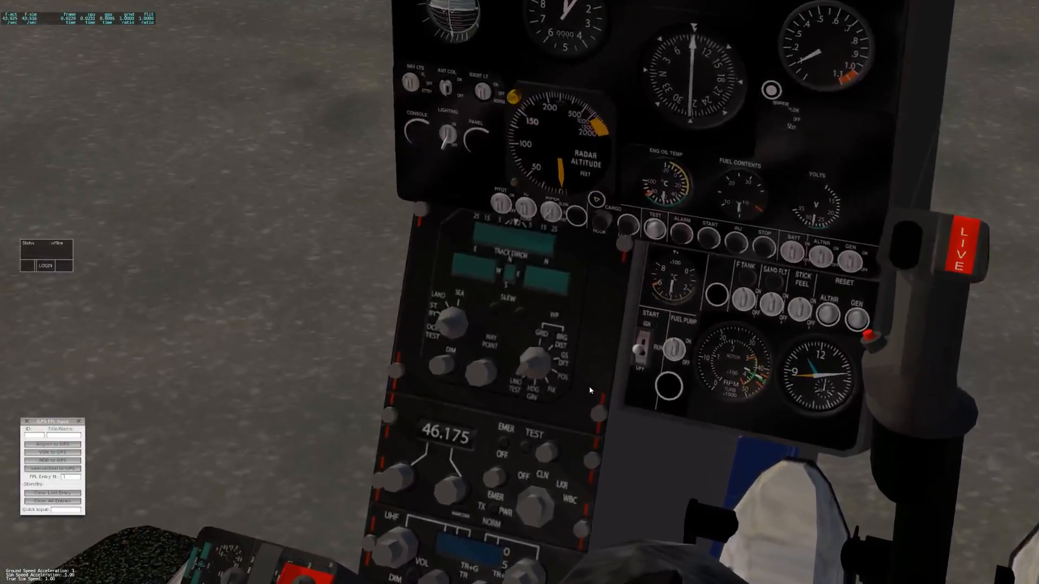
- Look around the cockpit, including the ceiling controls, the collective, the radio console and the view ahead over the instrument panel
right_drag(589, 388, 349, 158)
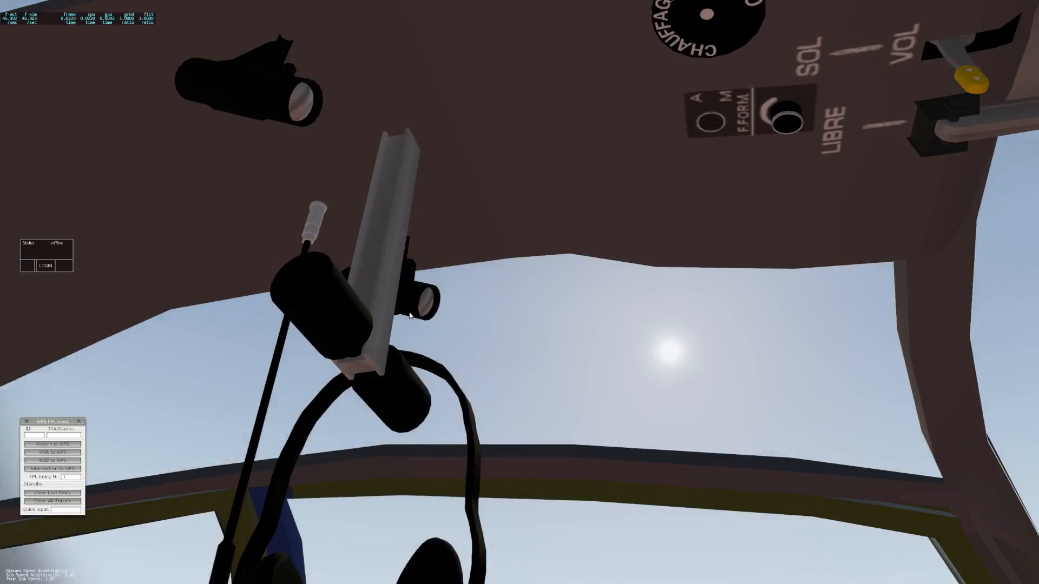
right_drag(475, 260, 694, 516)
scroll(689, 482, up, 8)
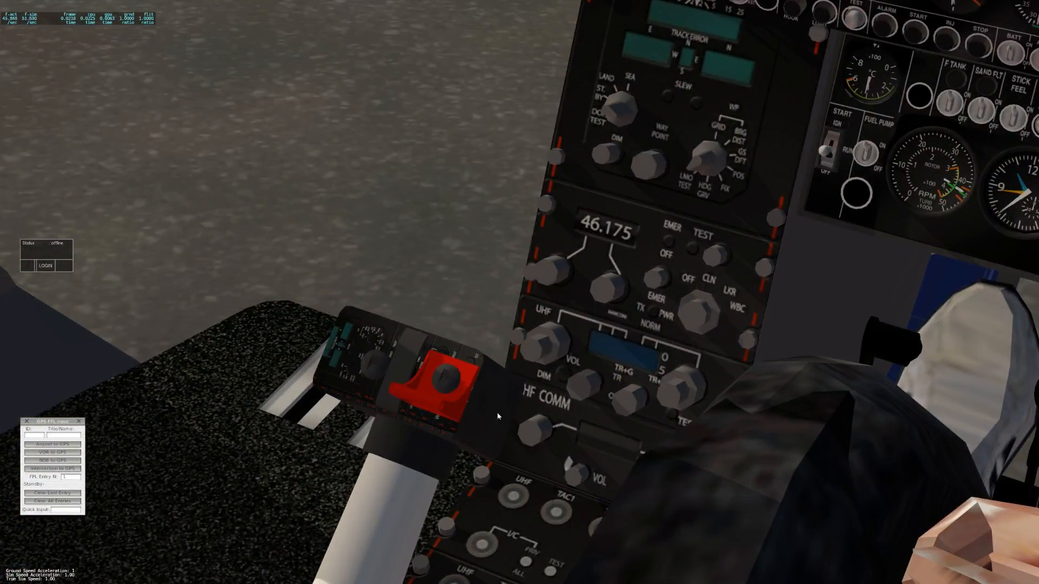
right_drag(584, 450, 642, 429)
scroll(642, 429, down, 1)
scroll(642, 429, down, 8)
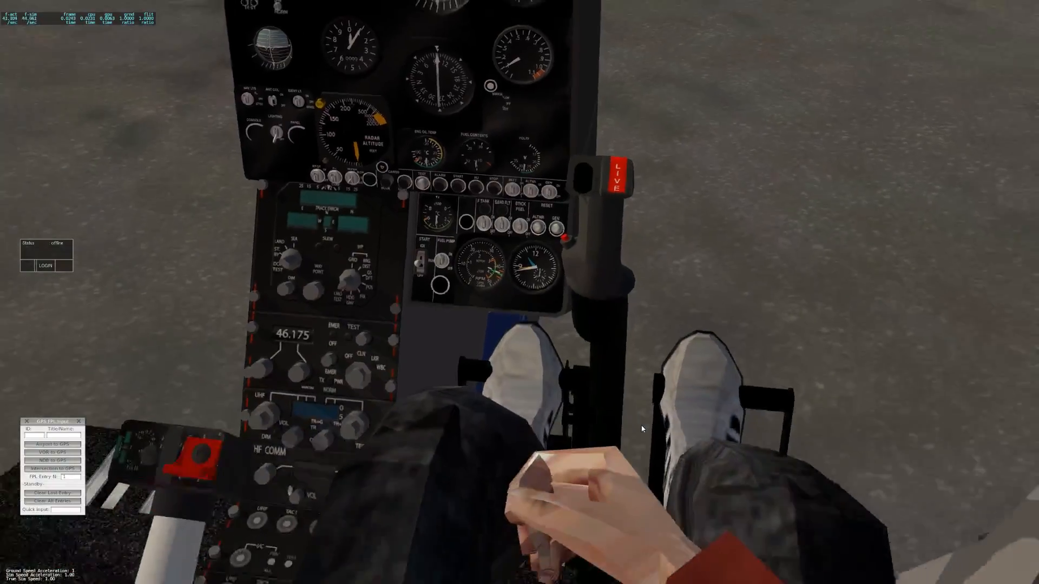
scroll(642, 426, down, 2)
right_drag(641, 426, 623, 332)
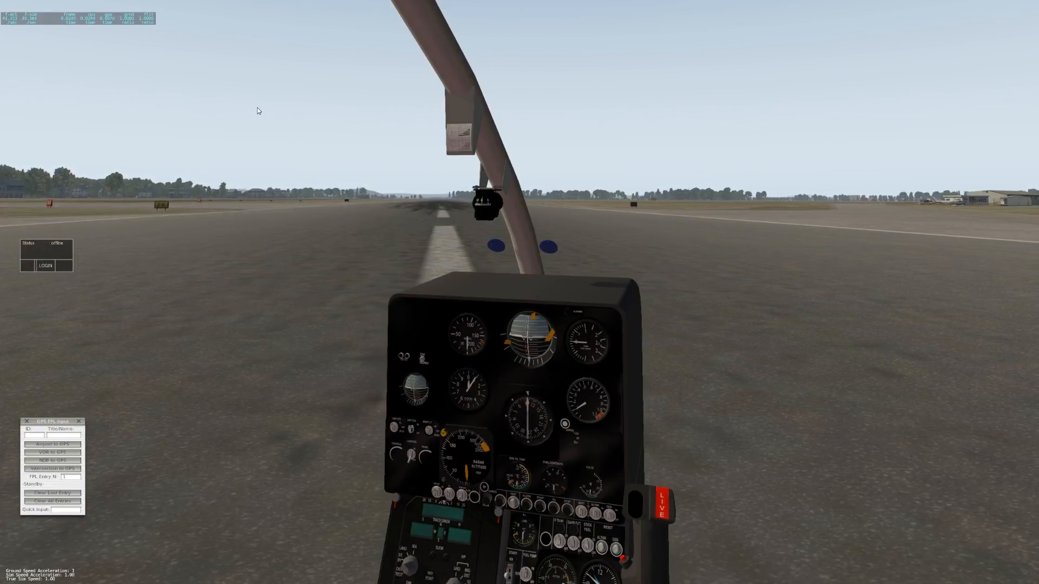
- Pause the simulation and switch to GIMP
key(p)
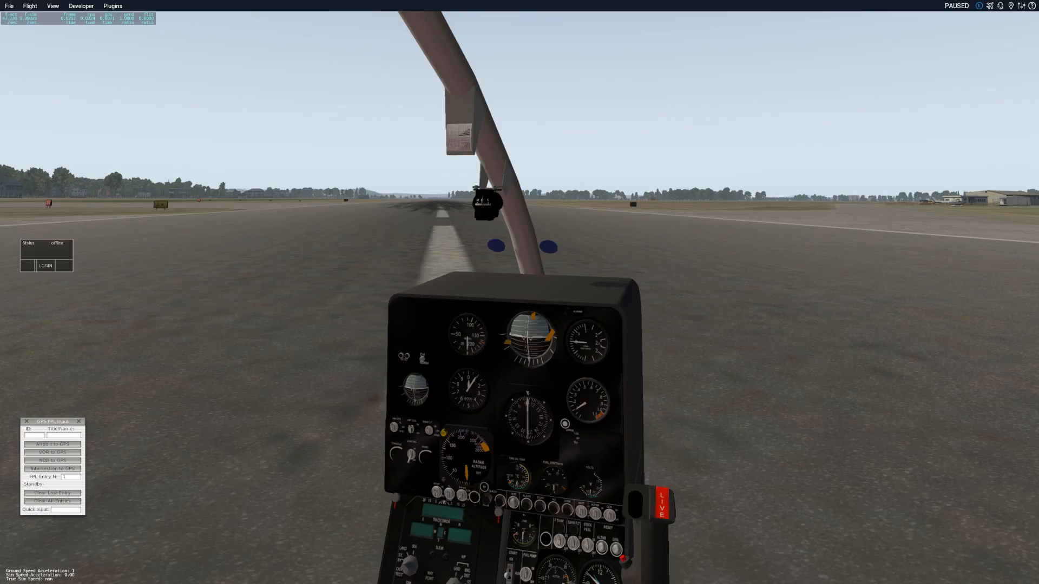
key(alt+Tab)
drag(996, 102, 1038, 105)
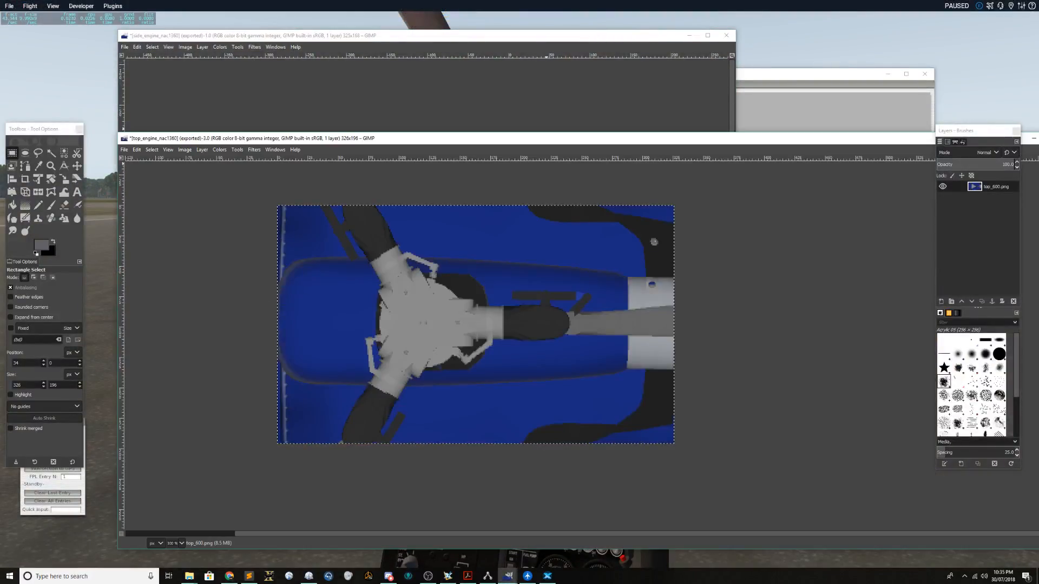
- Undo the crops on the side_engine_nac1360 image back to the full helicopter side view
click(367, 36)
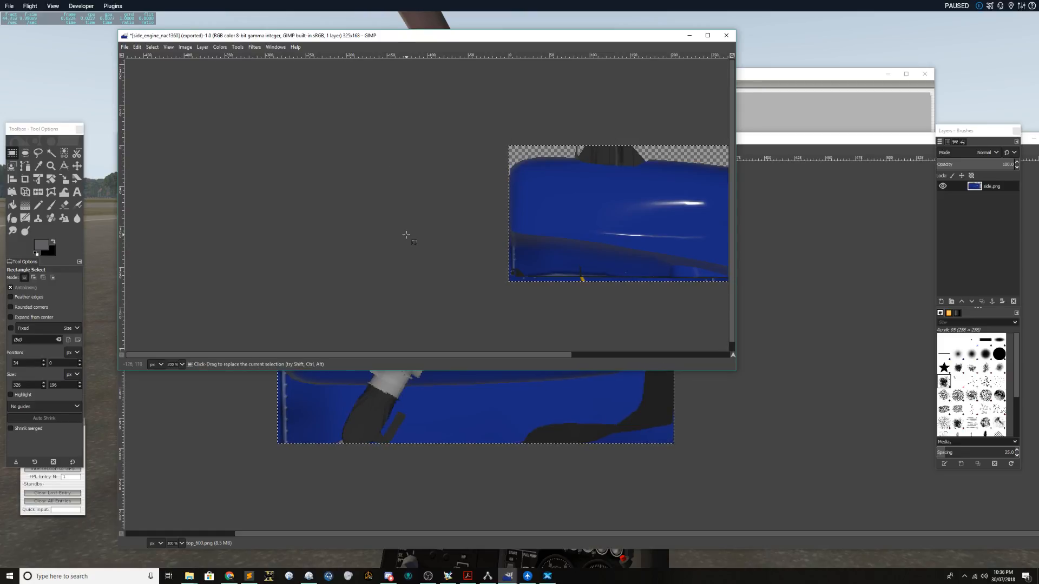
key(ctrl+z)
key(ctrl+z)
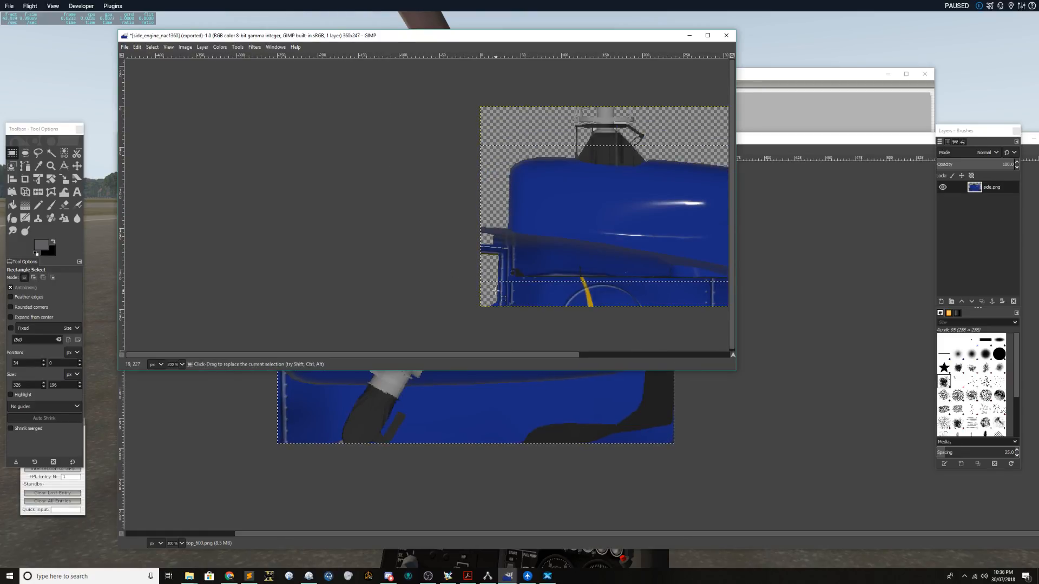
drag(476, 359, 620, 356)
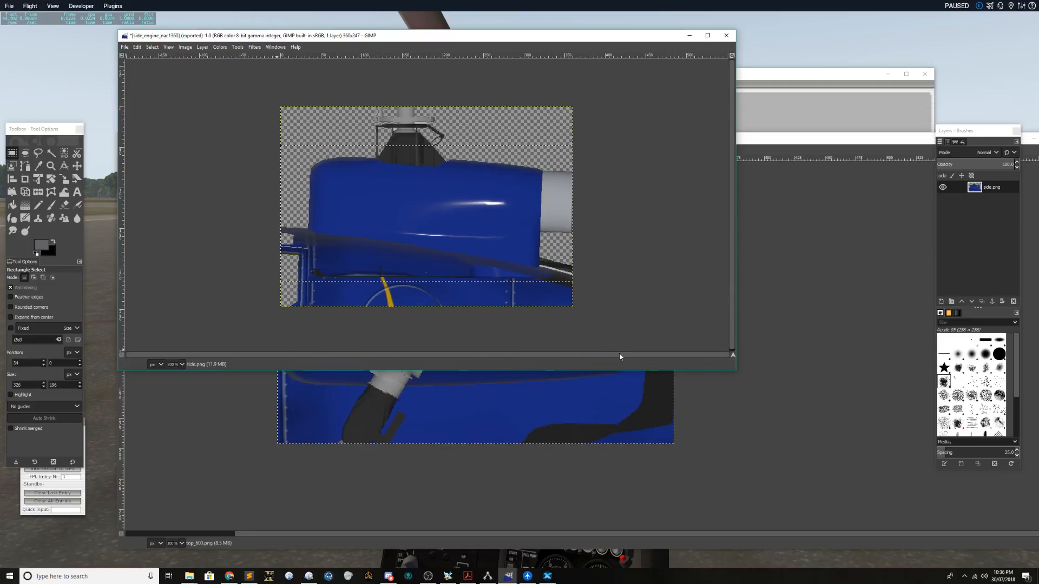
key(ctrl+z)
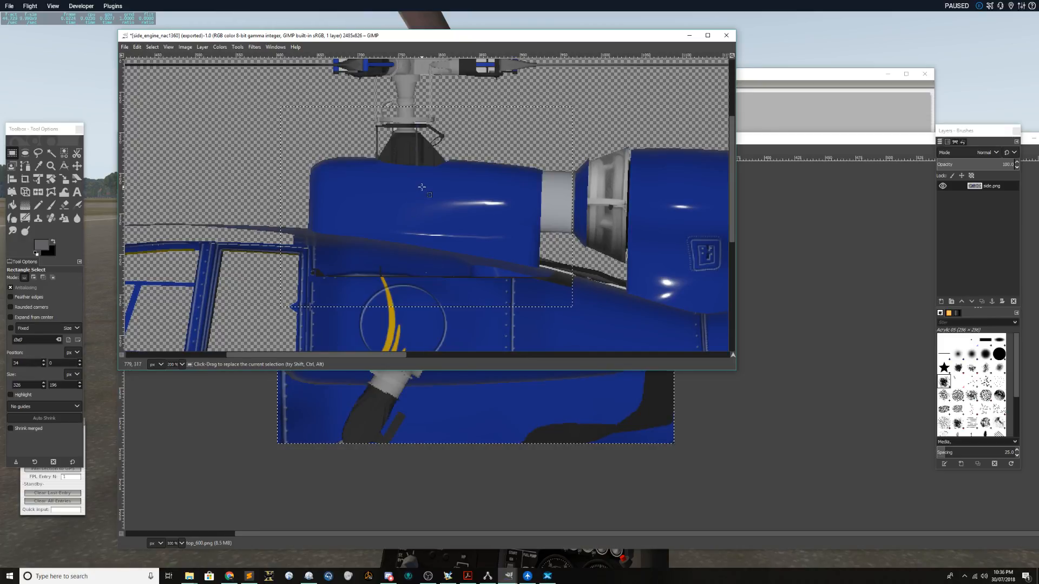
- Align the rectangle selection's front edge with the front of the engine nacelle, at horizontal position 639 px
drag(288, 206, 317, 206)
ctrl+scroll(317, 205, up, 8)
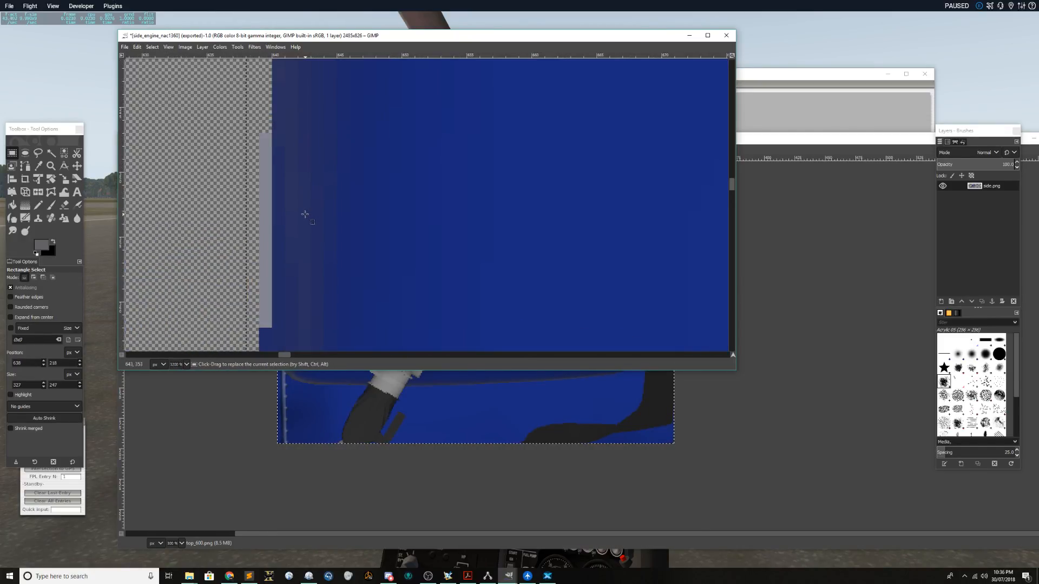
ctrl+scroll(315, 205, down, 3)
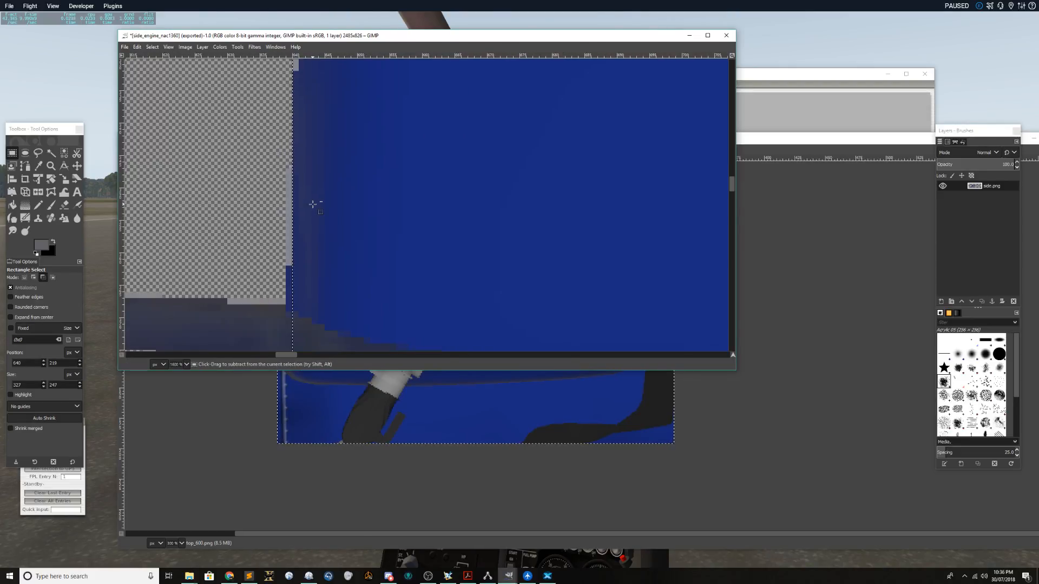
scroll(323, 191, up, 5)
scroll(323, 191, down, 5)
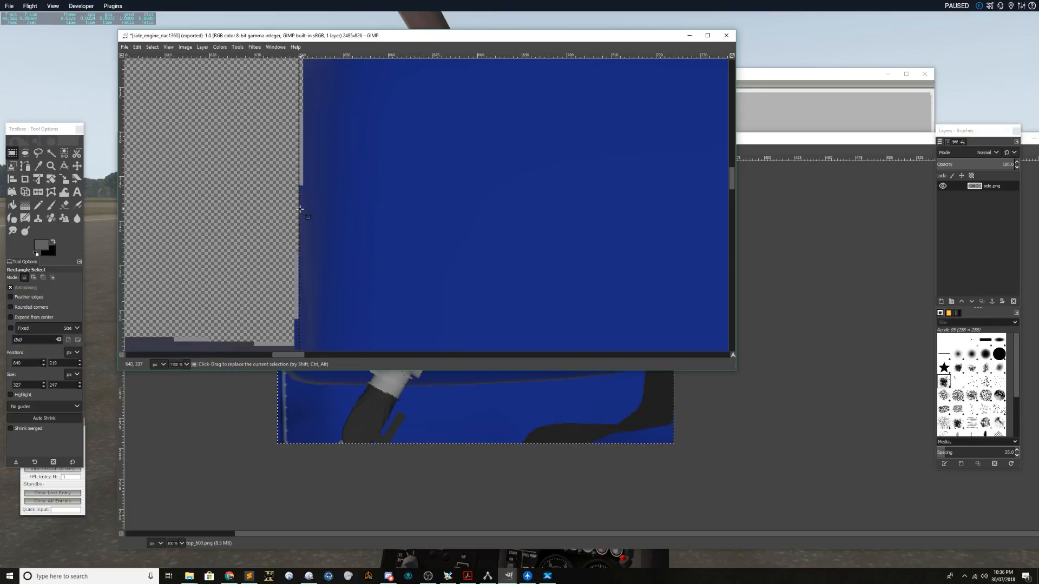
drag(307, 209, 302, 210)
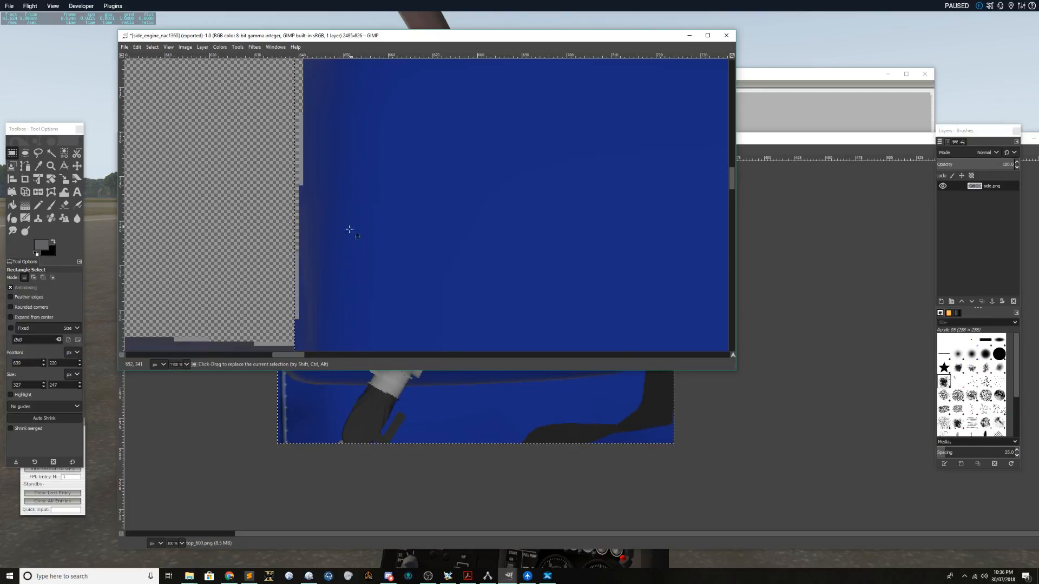
ctrl+scroll(494, 231, down, 4)
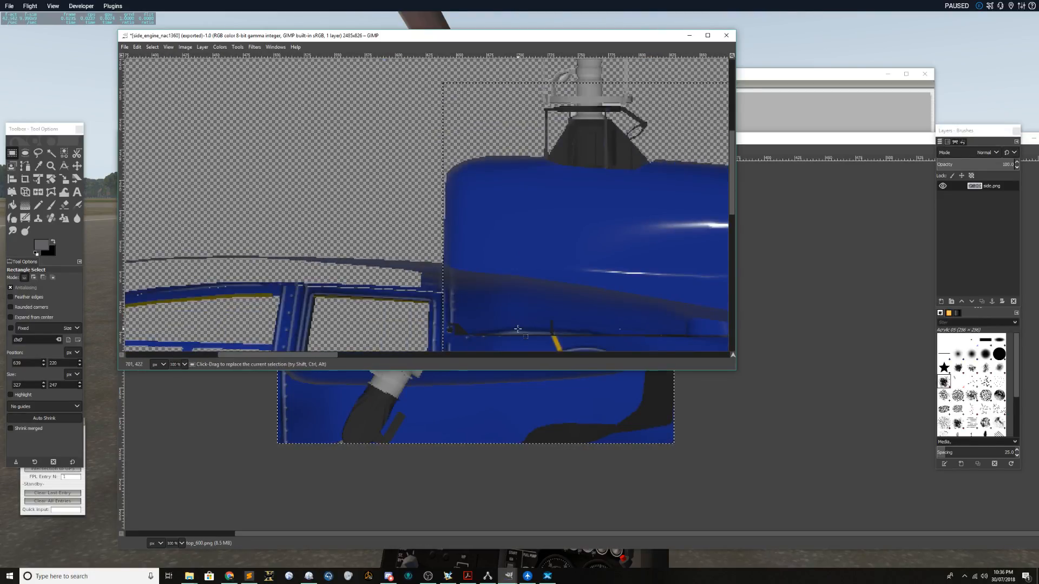
- Extend the selection to the rear of the blue engine cowling and lower its upper edge, making it about 569 × 203 px
shift+scroll(344, 235, right, 10)
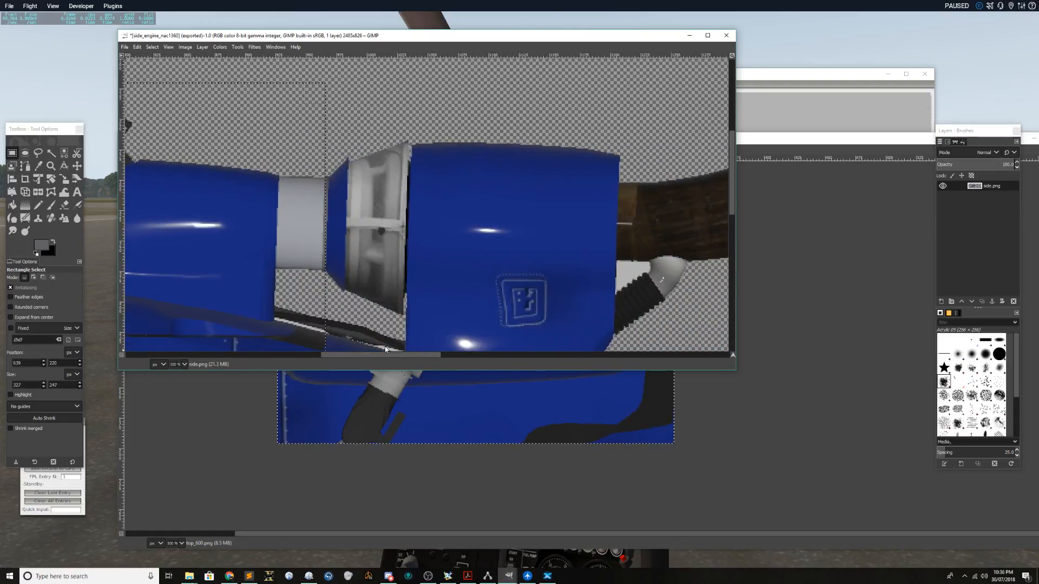
drag(343, 235, 613, 236)
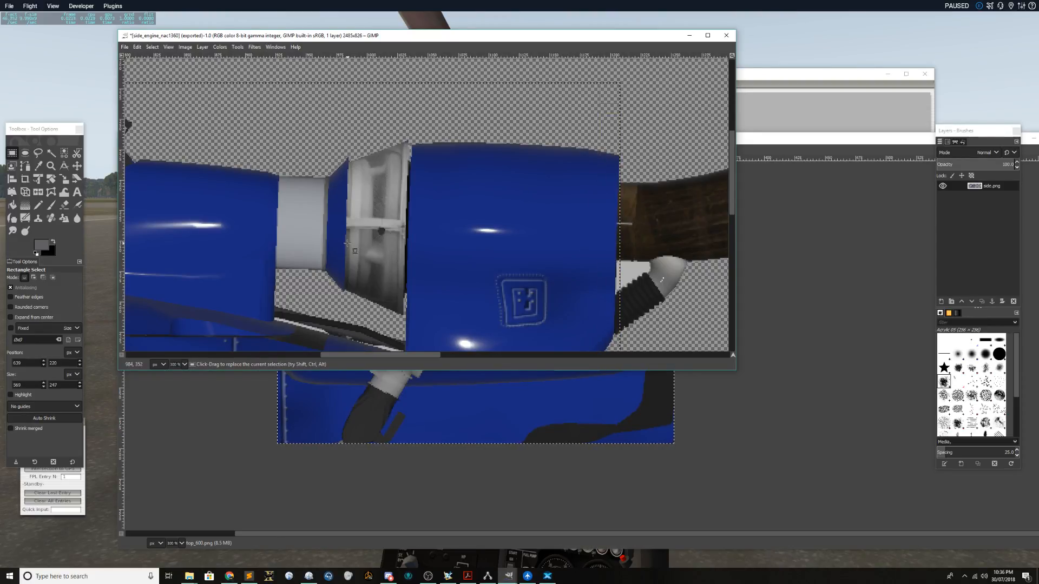
ctrl+scroll(284, 229, down, 3)
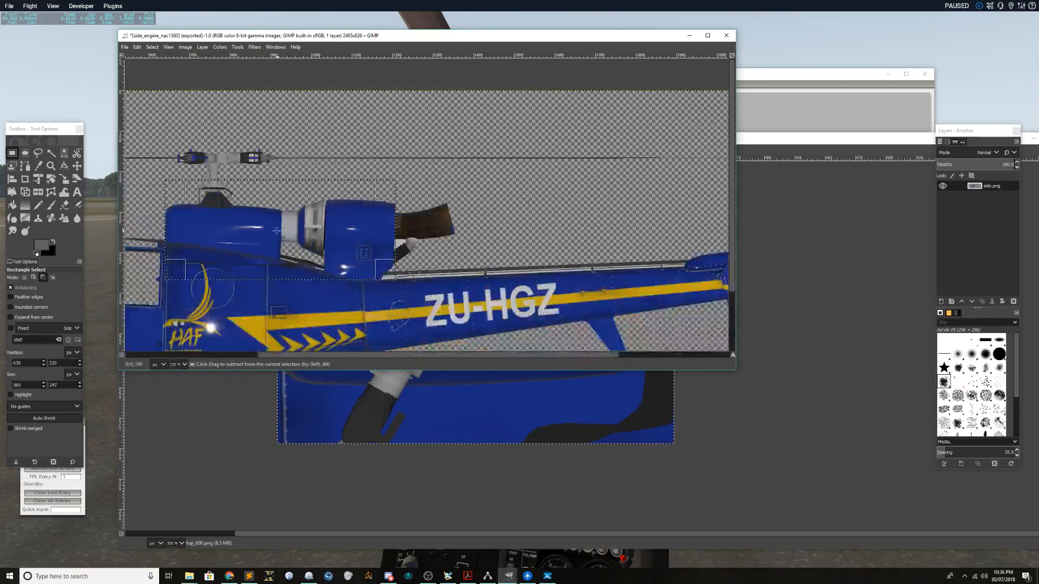
drag(274, 184, 268, 208)
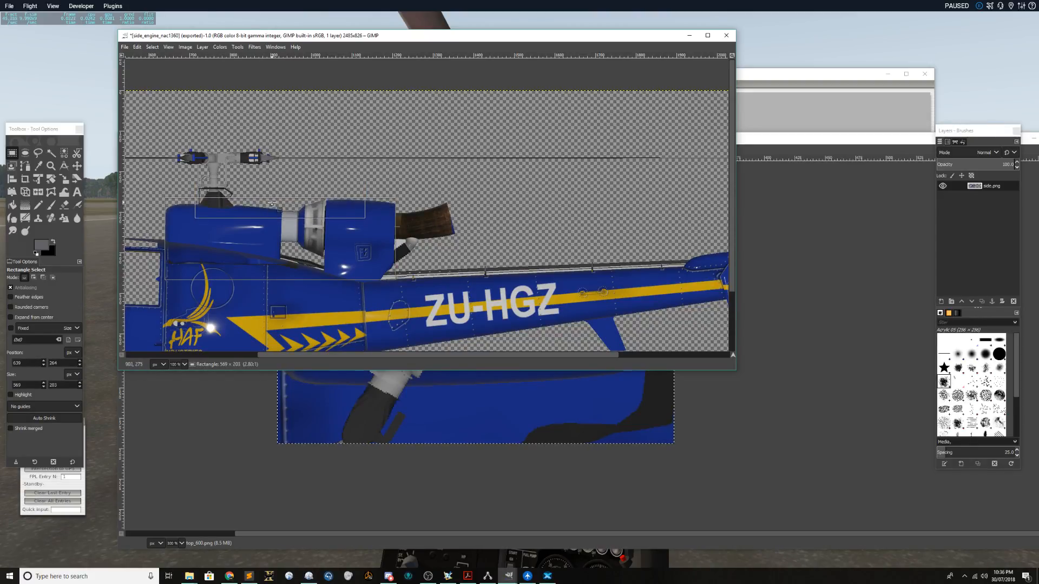
ctrl+scroll(267, 213, up, 2)
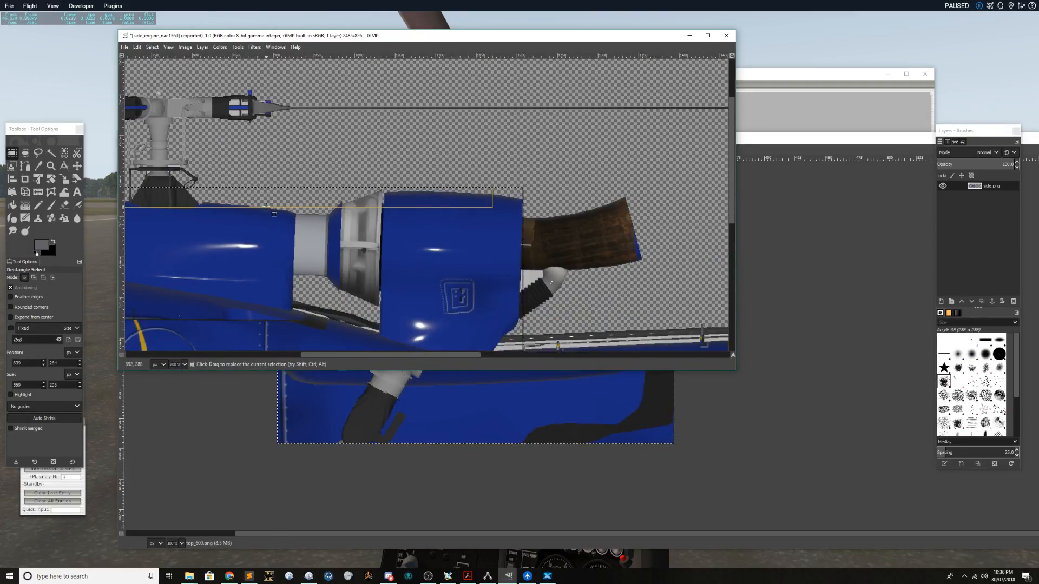
- Extend the selection's lower edge to make it 569 × 213 px and crop the side image to the selection
scroll(268, 209, down, 3)
drag(409, 270, 409, 278)
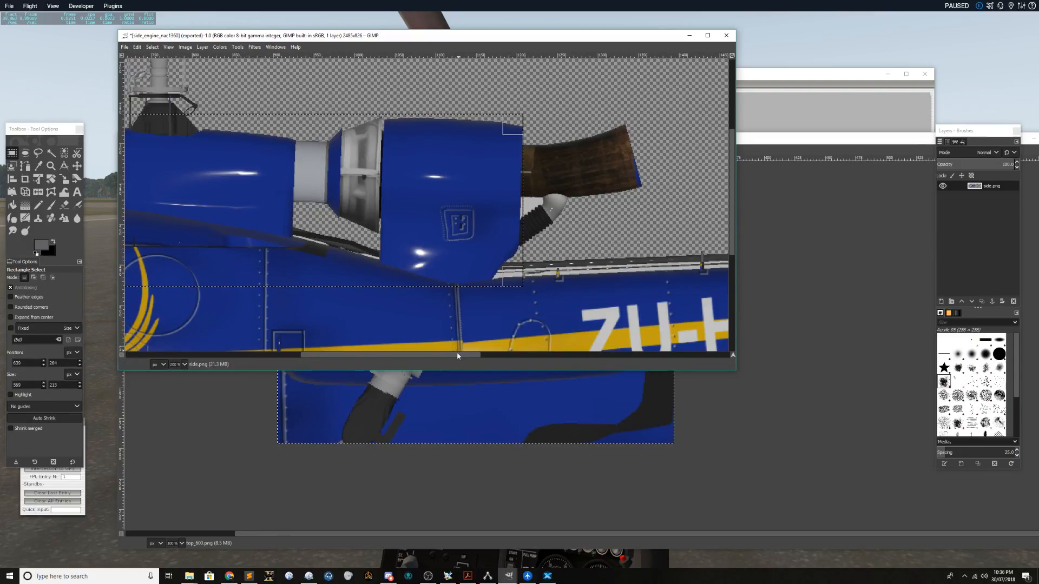
drag(454, 355, 398, 357)
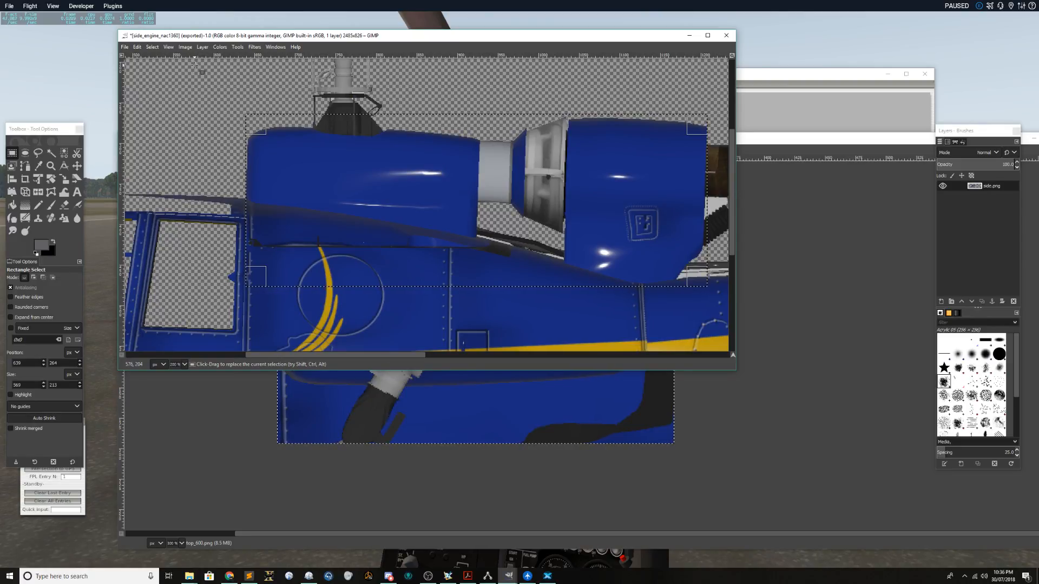
click(185, 47)
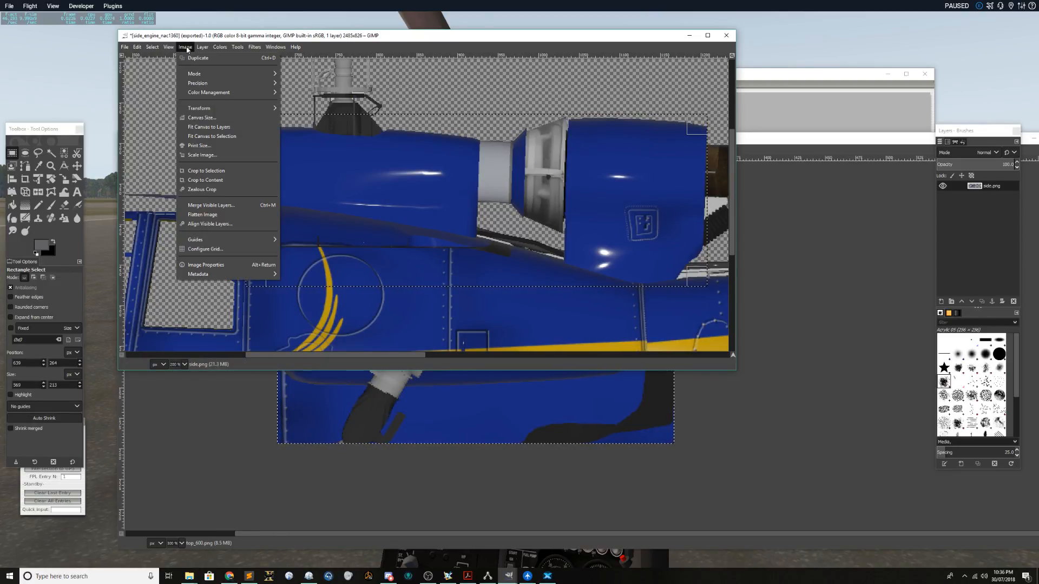
click(227, 170)
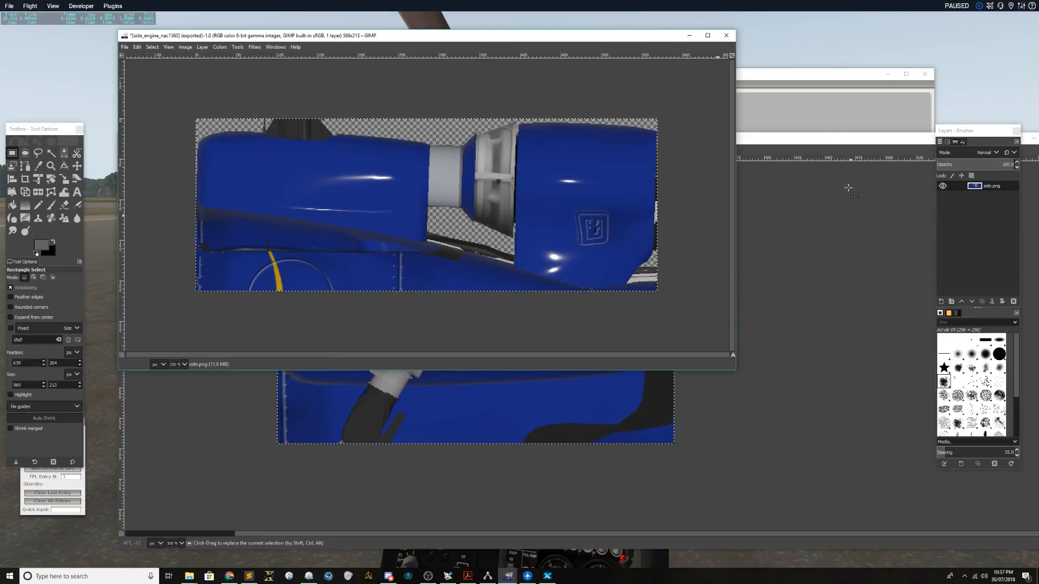
- Undo the crops on the top_engine_nac1360 image back to the full helicopter top view
click(783, 149)
key(ctrl+z)
key(ctrl+z)
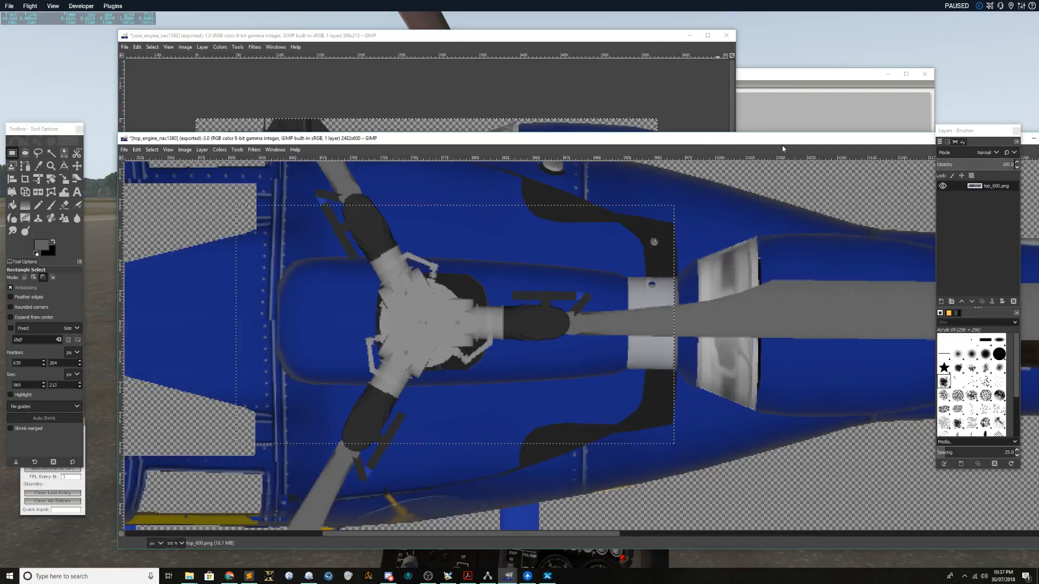
key(ctrl+z)
- Fit the top-view selection from the nacelle's front to the engine cowling's rear, at horizontal position 638 px and 569 px wide
drag(241, 305, 340, 304)
ctrl+scroll(270, 344, up, 7)
ctrl+scroll(441, 343, down, 7)
ctrl+scroll(440, 342, down, 4)
drag(701, 322, 894, 322)
ctrl+scroll(910, 364, up, 8)
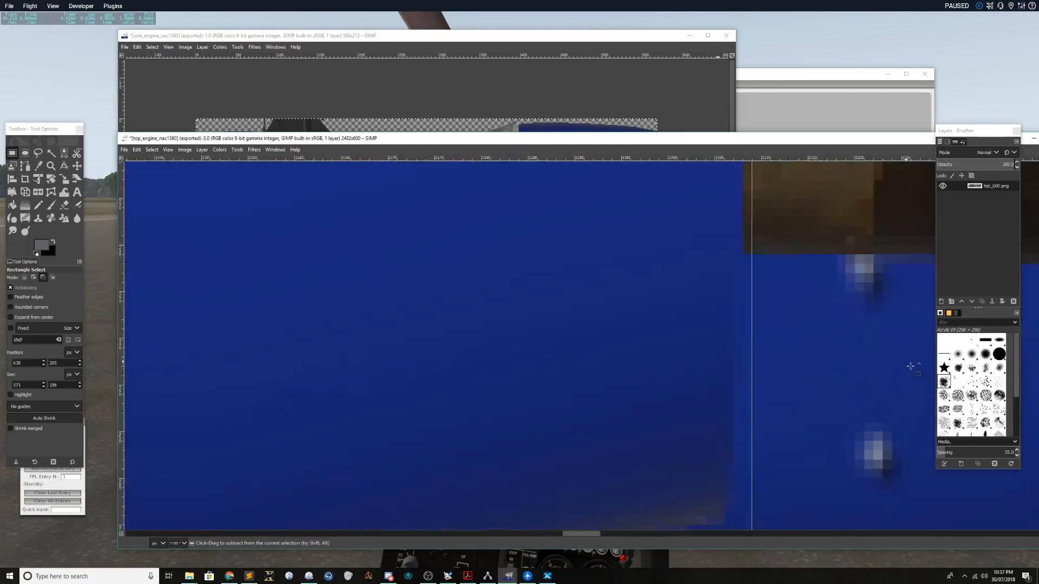
mouse_move(680, 287)
mouse_down()
mouse_move(653, 285)
mouse_move(666, 286)
mouse_up()
ctrl+scroll(602, 320, down, 10)
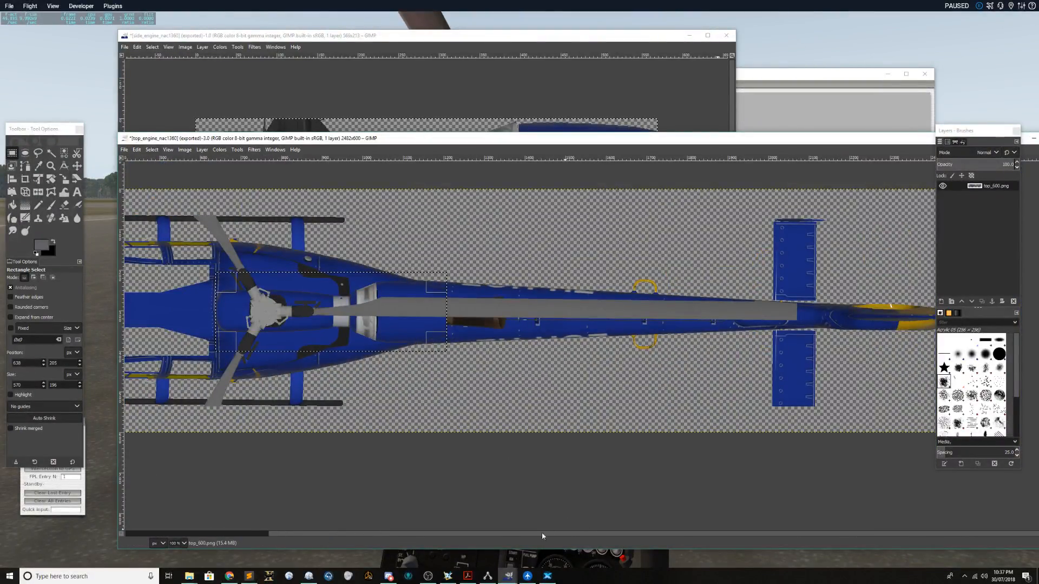
drag(283, 536, 117, 535)
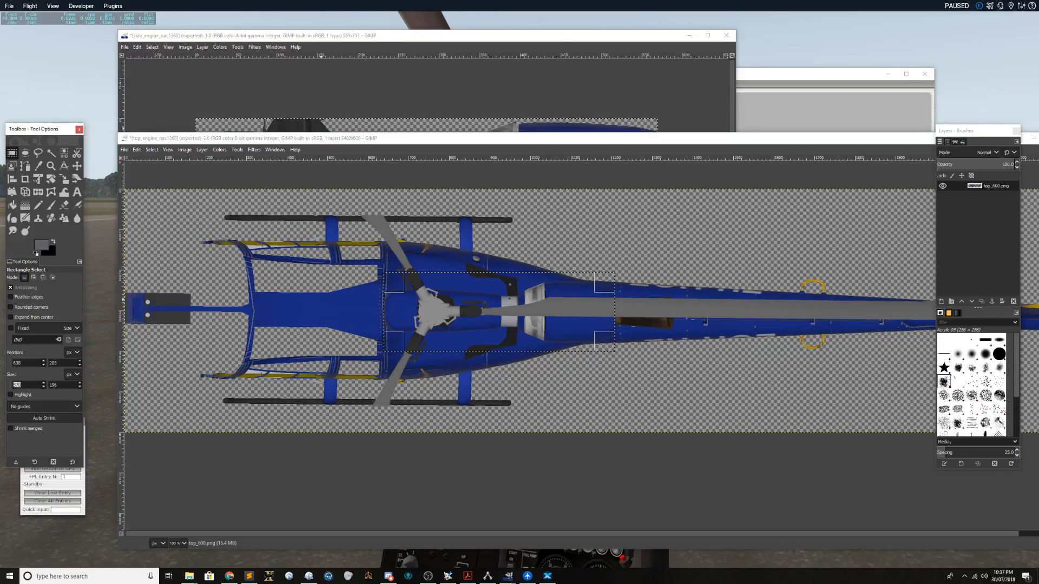
click(44, 387)
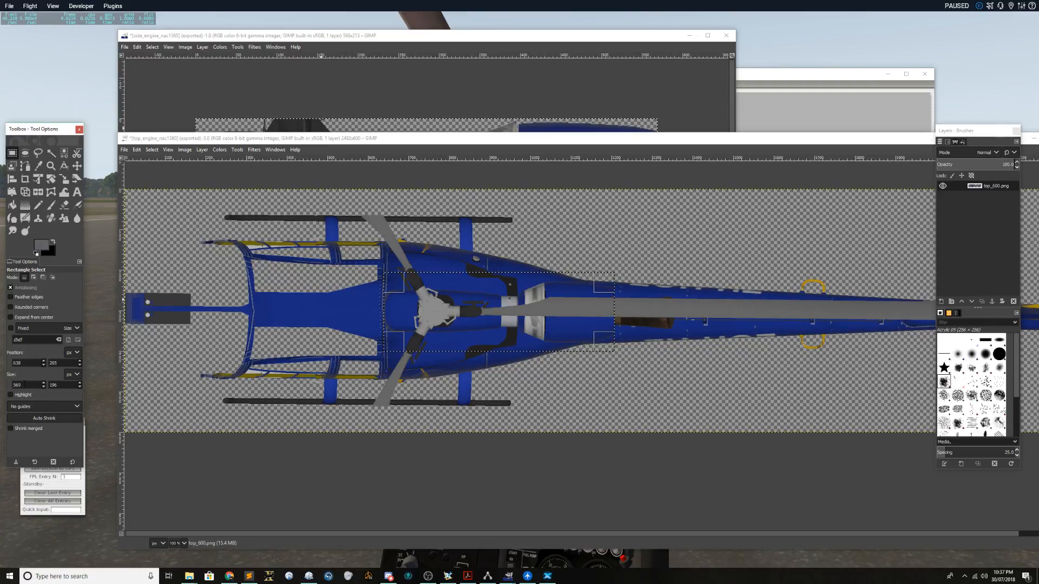
- Crop the top image to the 569 × 196 px selection and export it over top_engine_nac1360.png
click(168, 150)
mouse_move(190, 153)
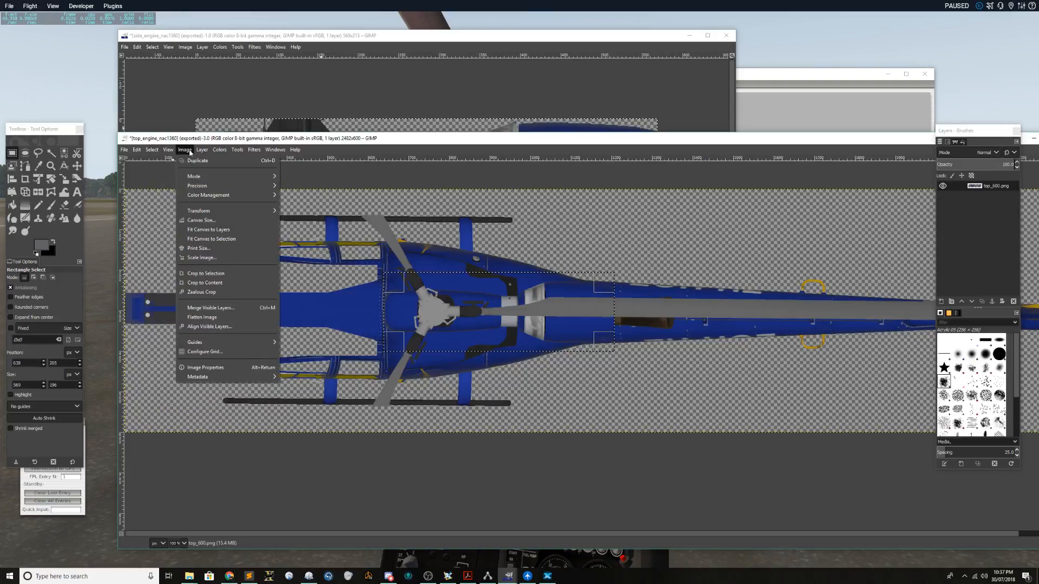
click(229, 283)
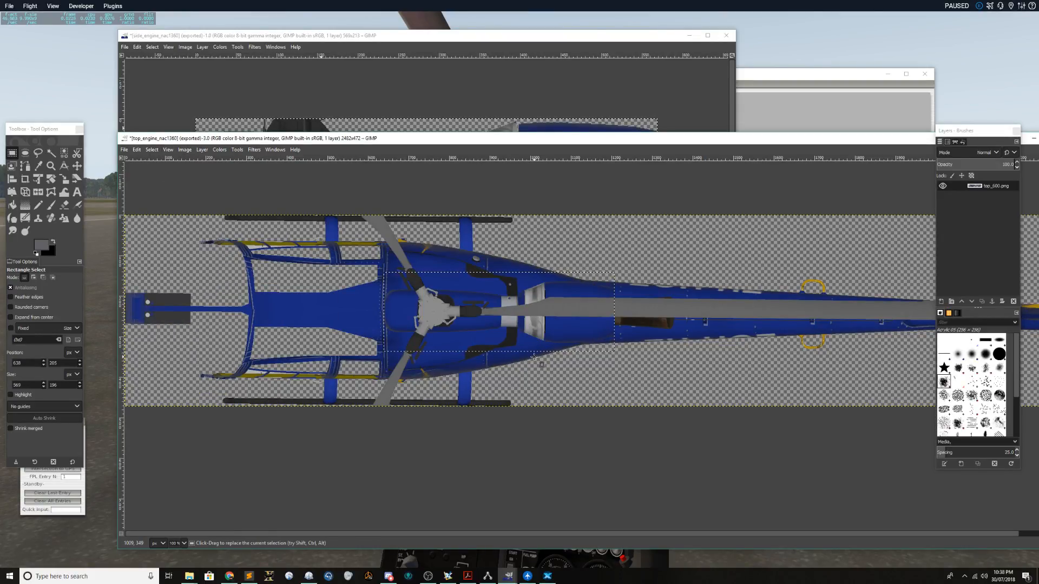
click(184, 150)
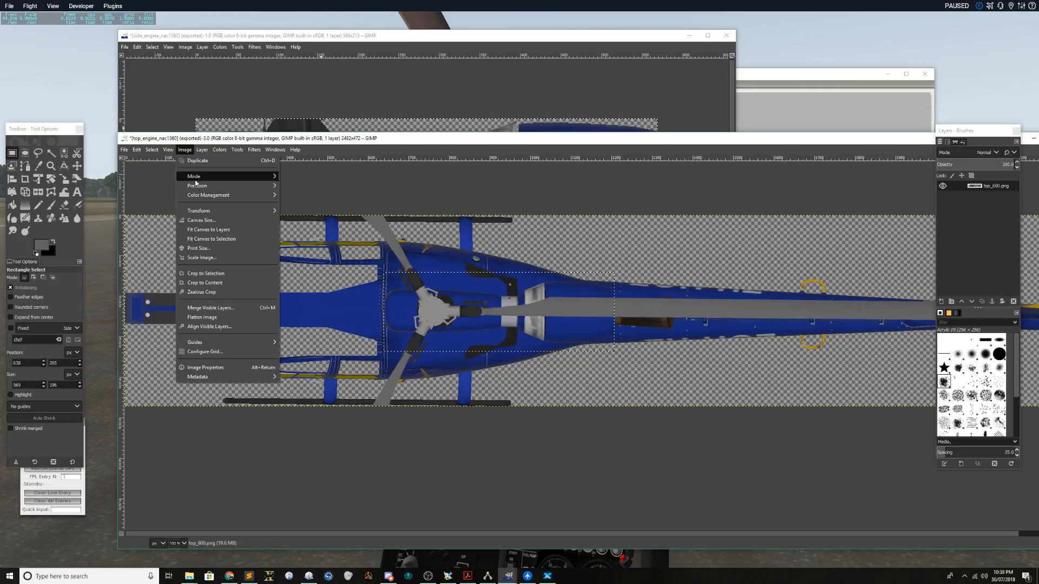
click(232, 270)
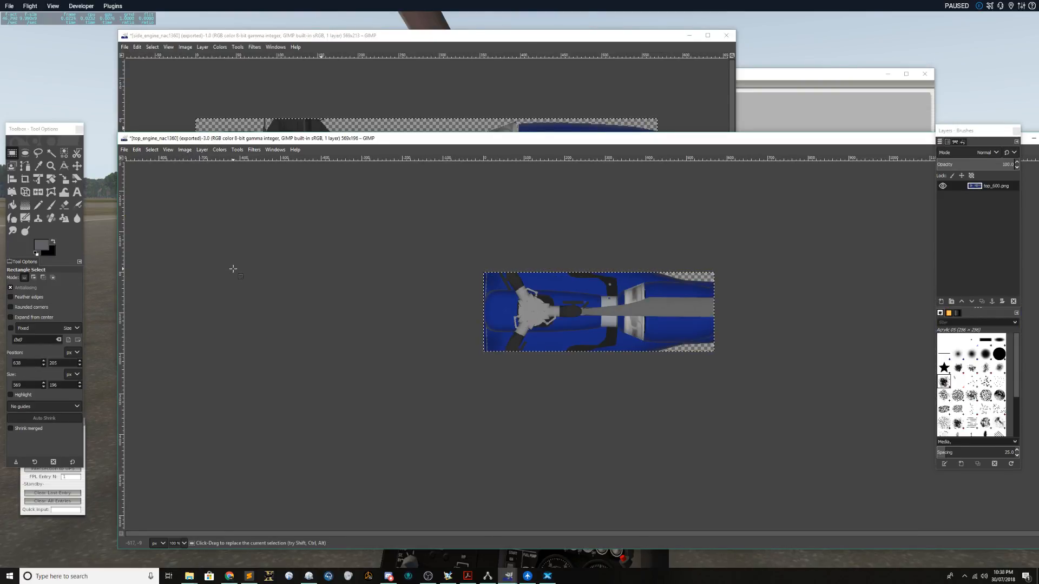
click(124, 150)
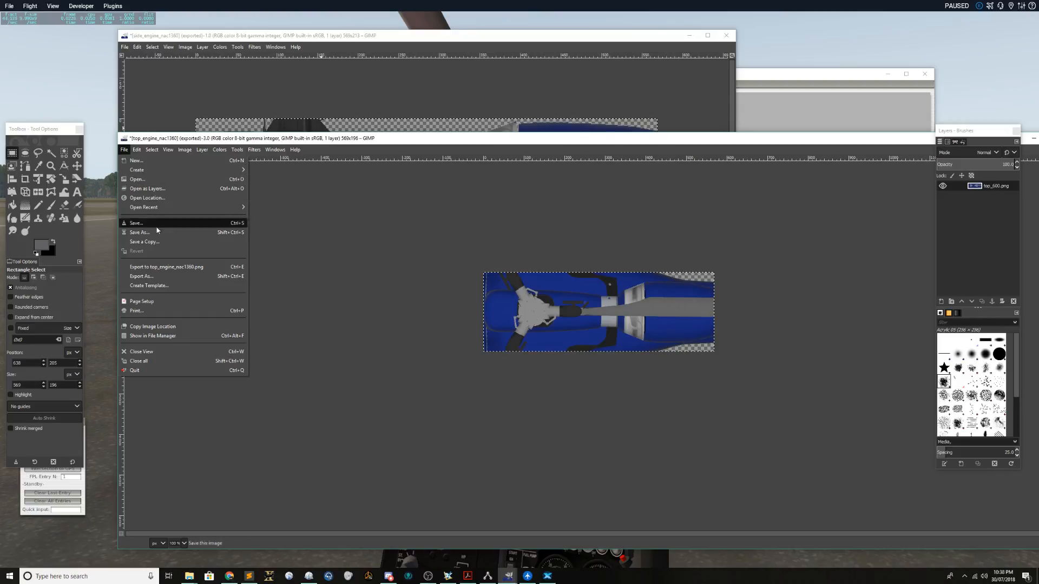
click(162, 267)
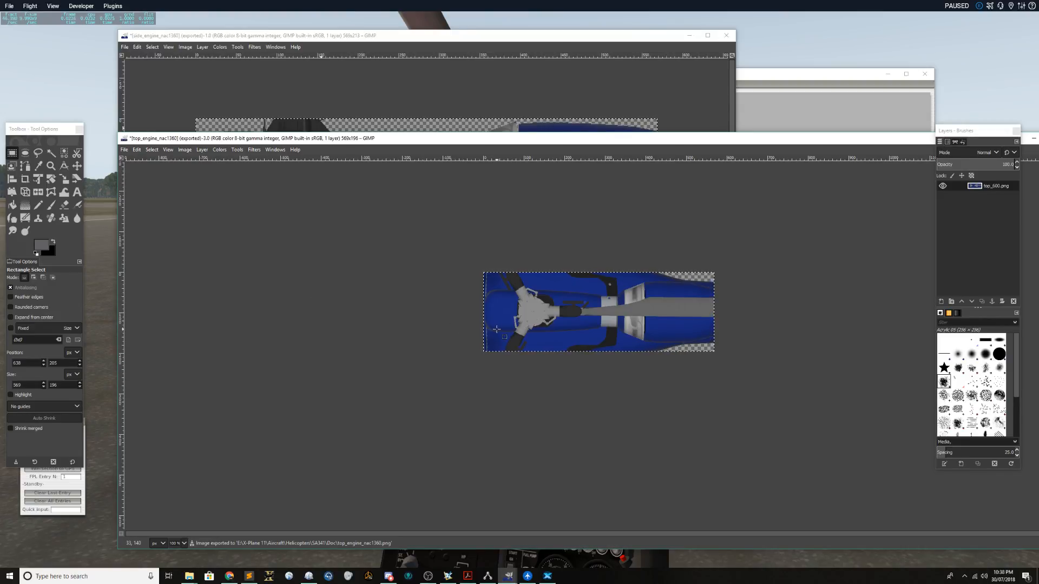
- Switch to Plane Maker, open the engine nacelle's top/bottom views and clear the left and top background bitmaps
click(801, 78)
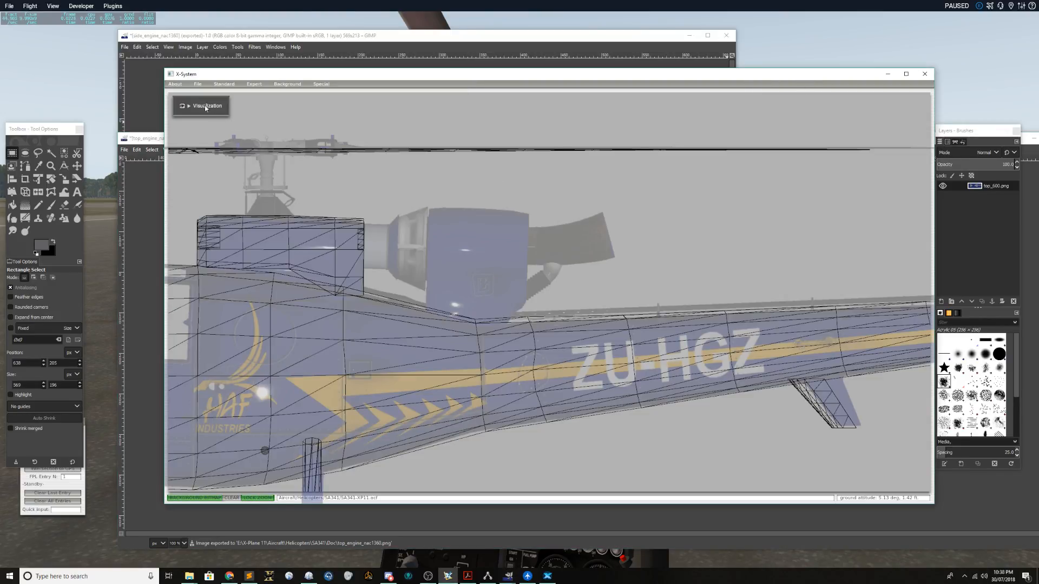
click(224, 85)
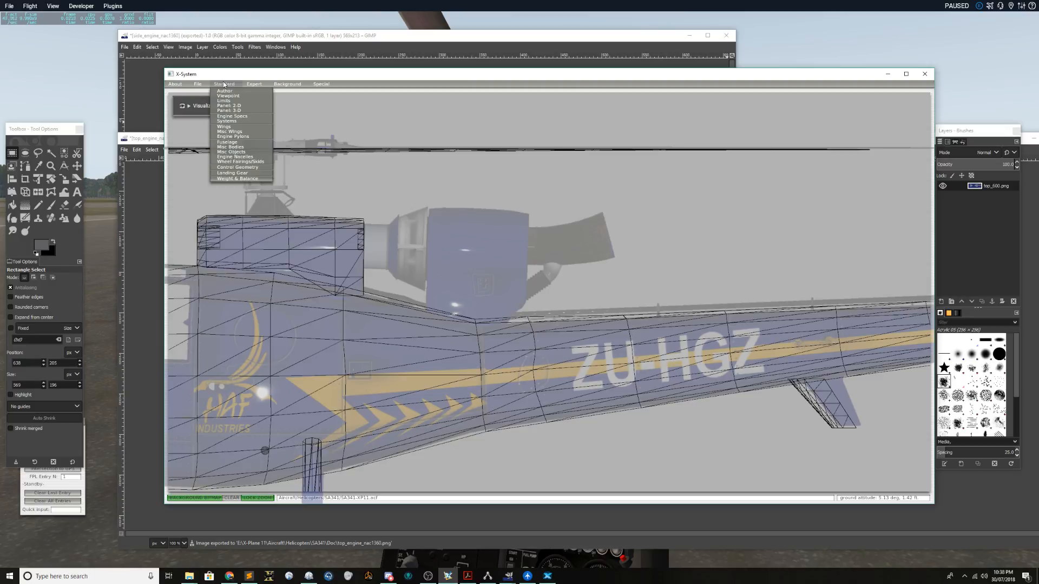
click(249, 160)
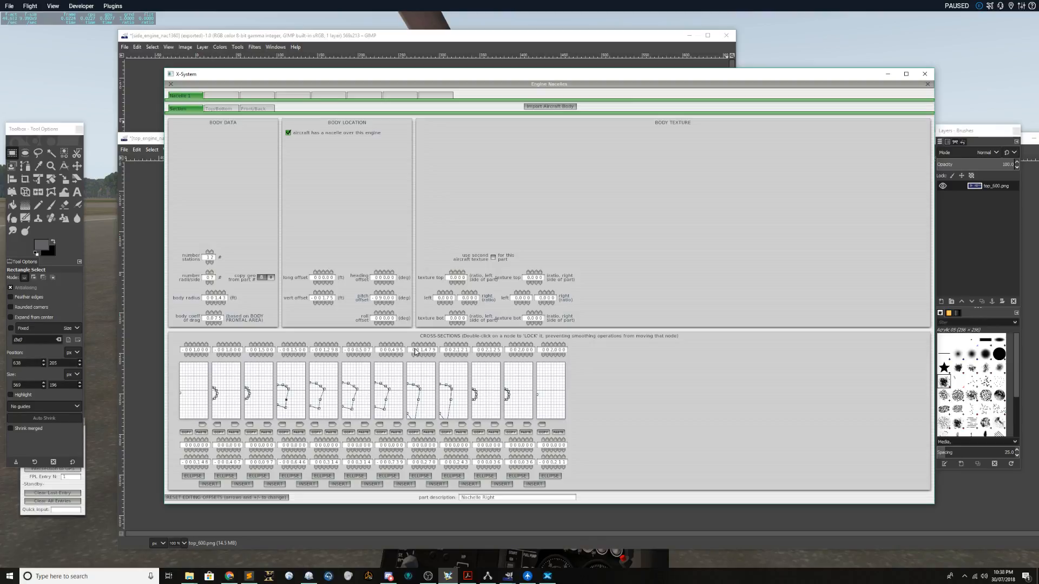
click(218, 109)
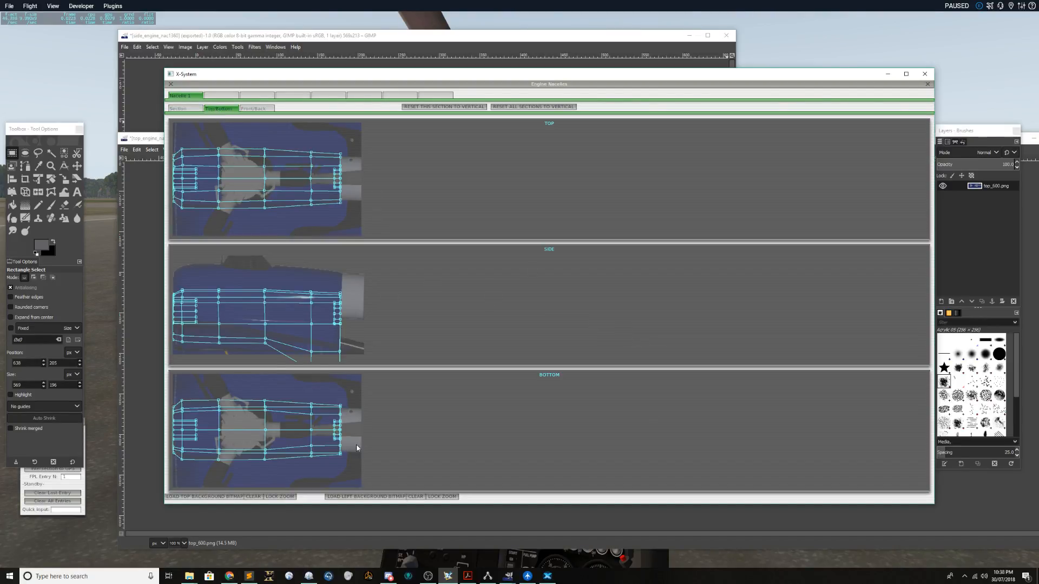
click(414, 497)
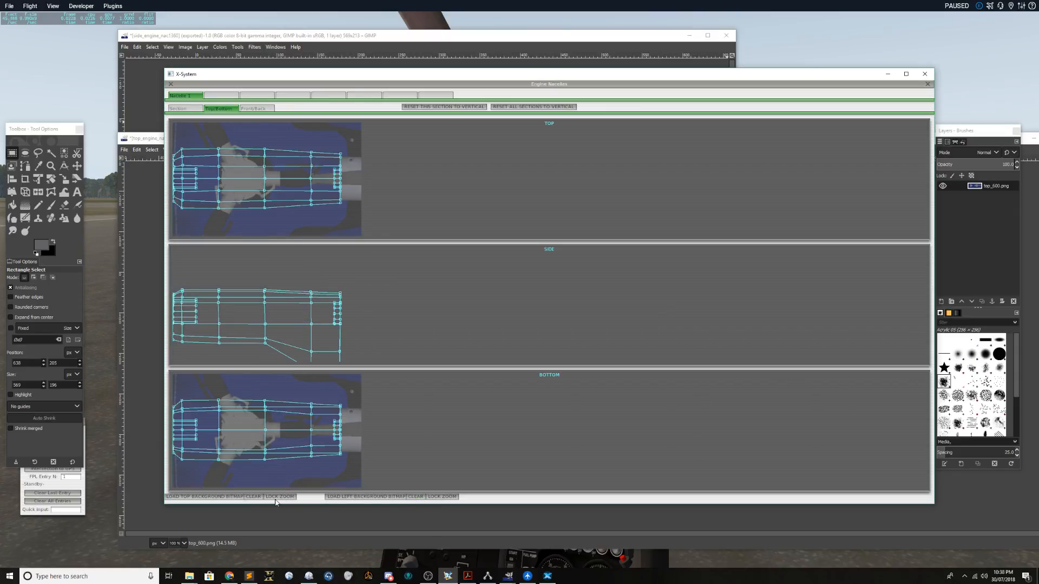
click(258, 497)
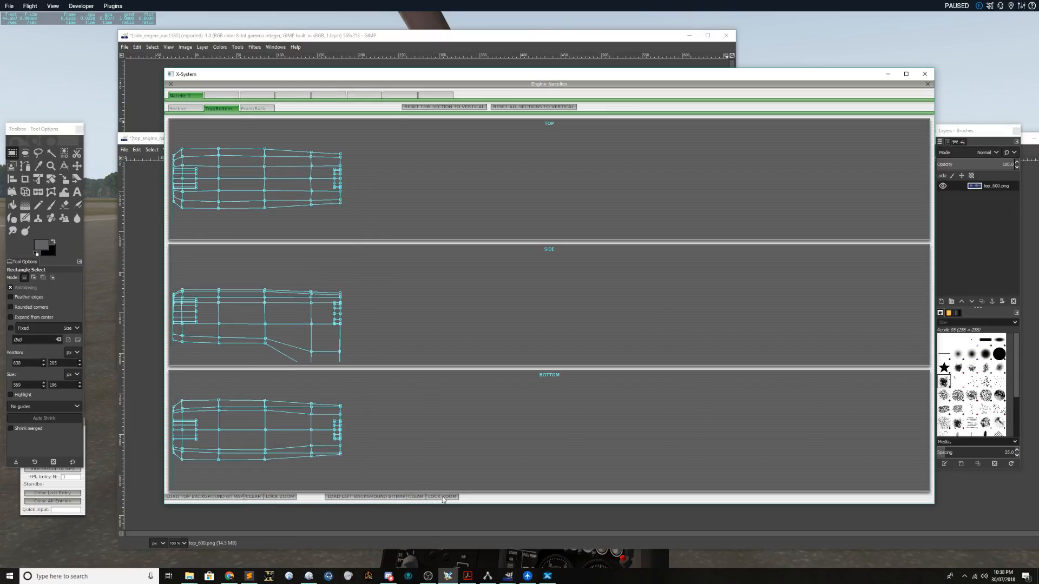
- Load side_engine_nac1360.png from the SA341 Doc folder as the nacelle's left background bitmap
click(374, 496)
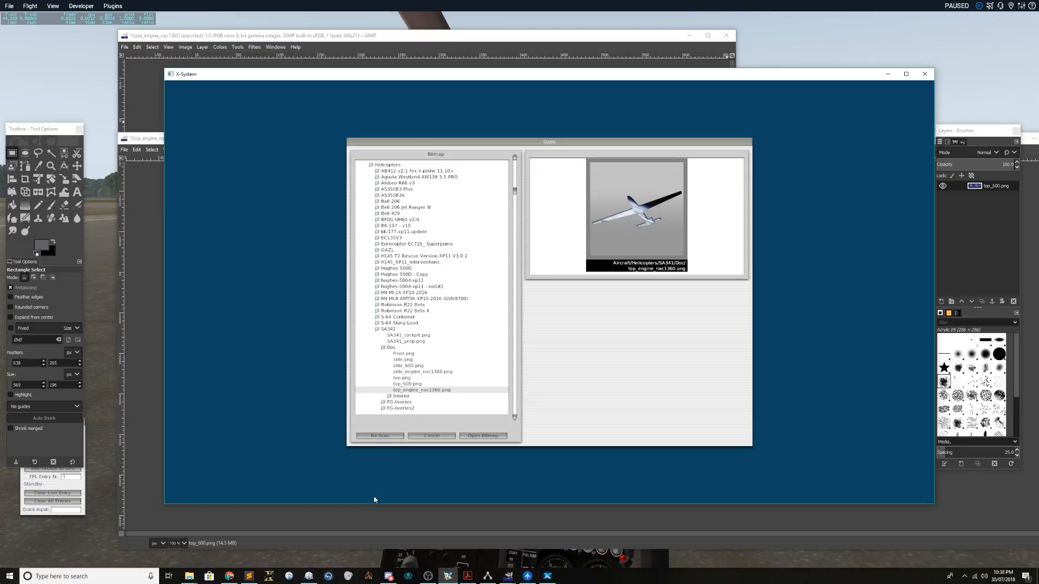
click(427, 373)
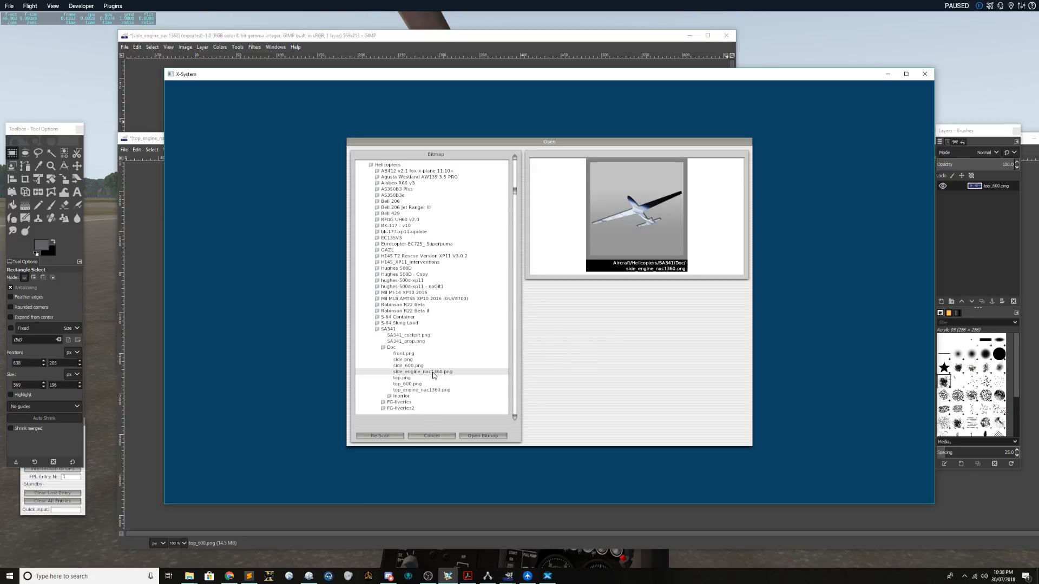
click(482, 435)
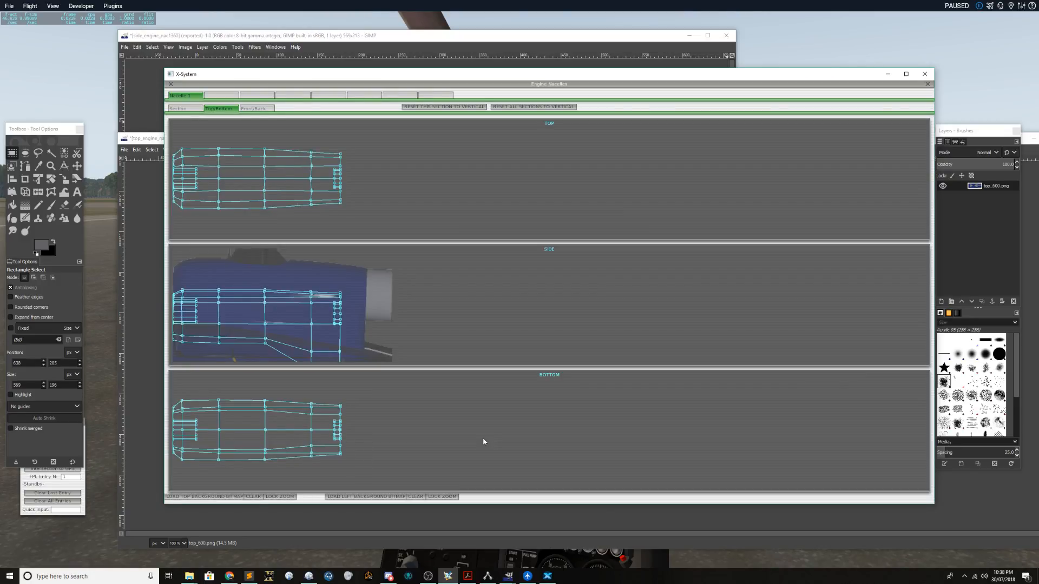
- Switch to GIMP and export the cropped side image over side_engine_nac1360.png
click(425, 38)
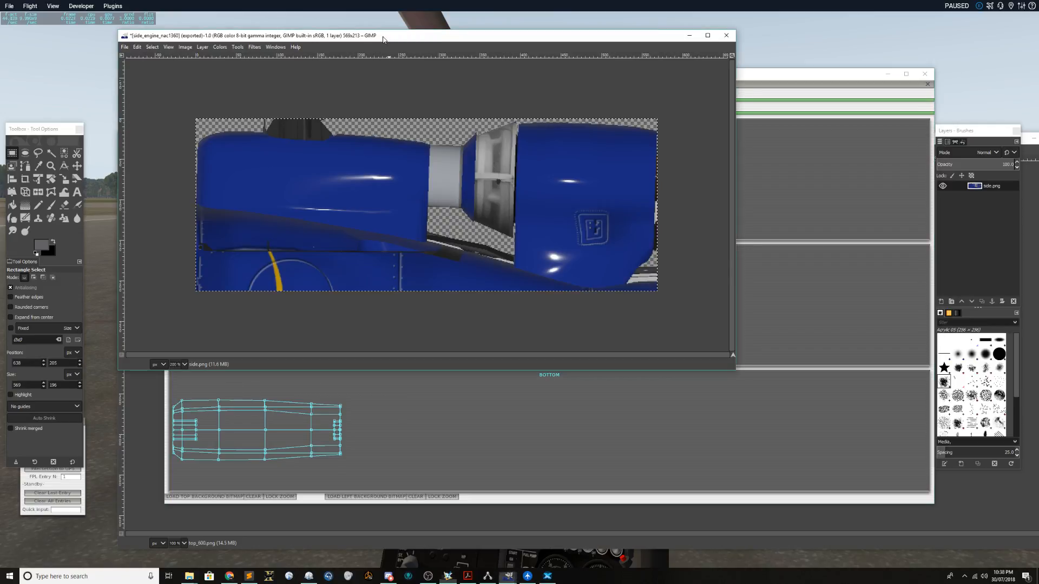
click(123, 47)
click(124, 48)
click(123, 47)
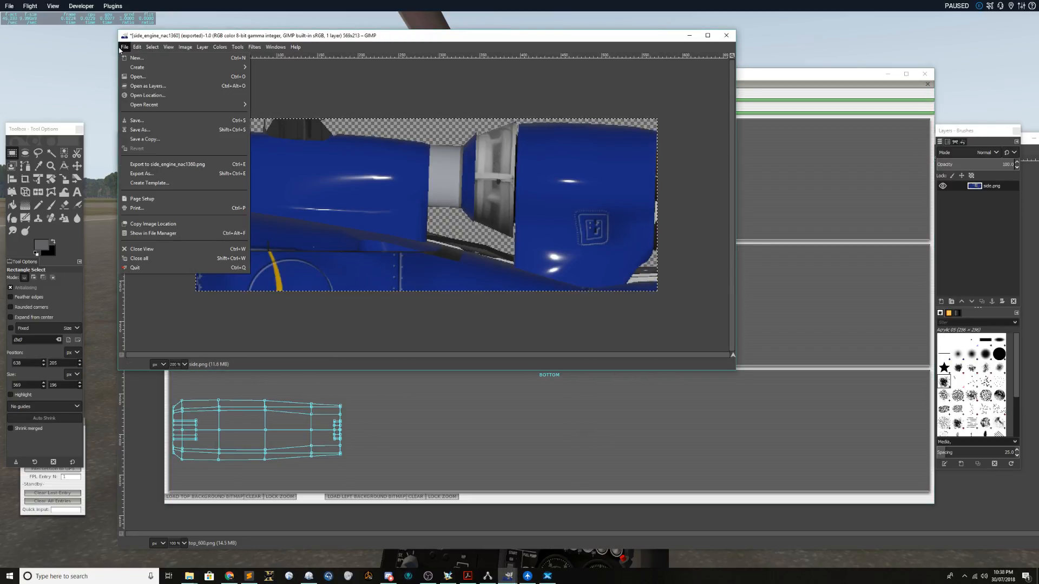
click(179, 165)
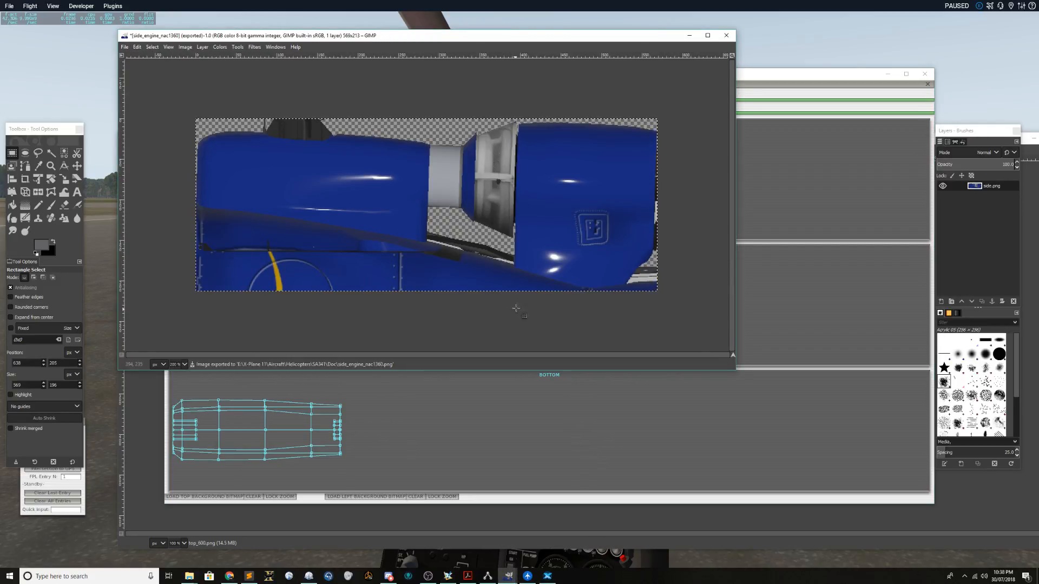
- Return to Plane Maker, clear the left background bitmap and reload the newly exported side_engine_nac1360.png
click(438, 515)
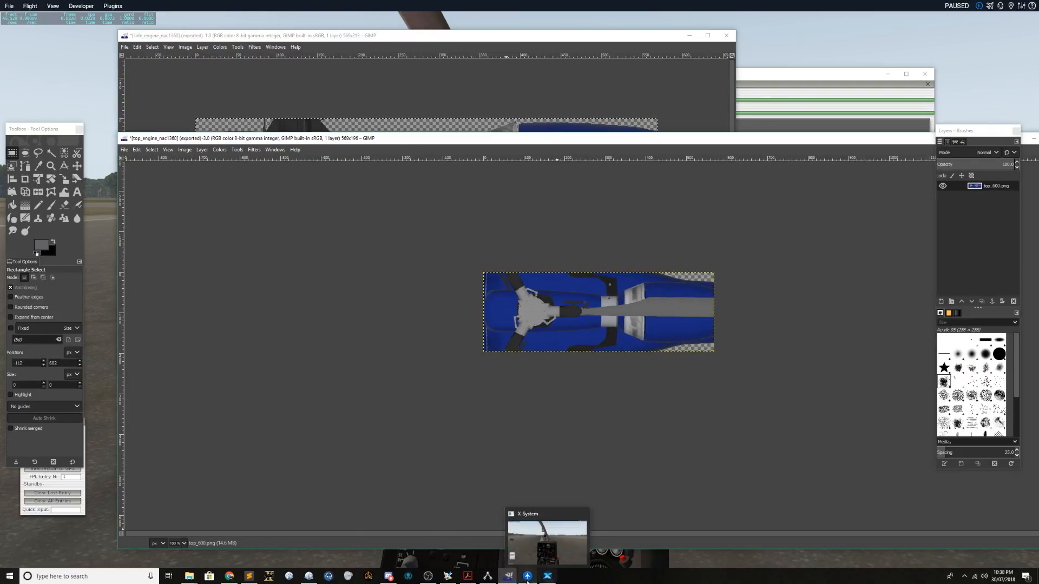
mouse_move(445, 578)
click(459, 533)
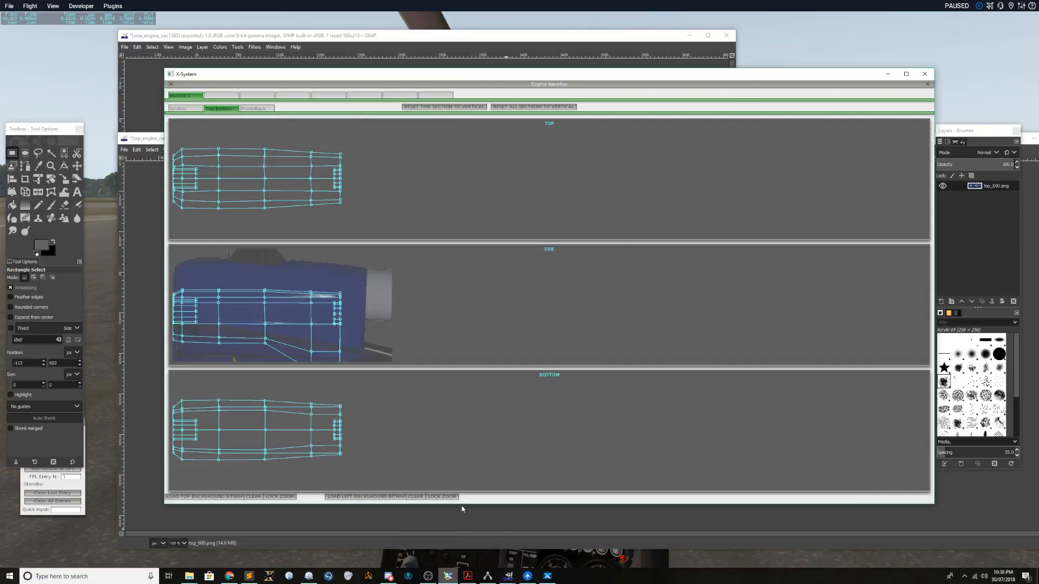
click(419, 496)
click(367, 497)
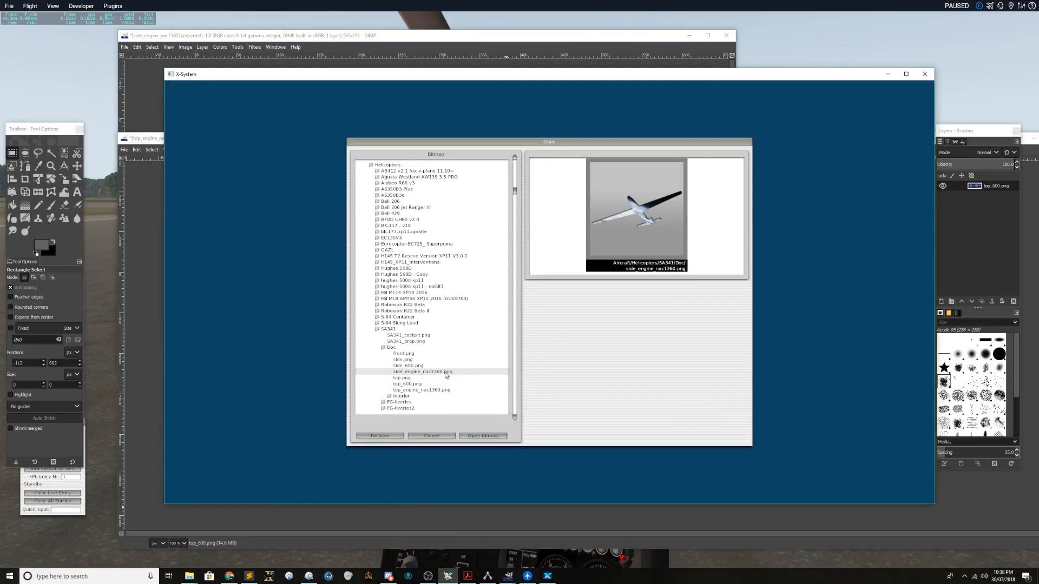
click(482, 436)
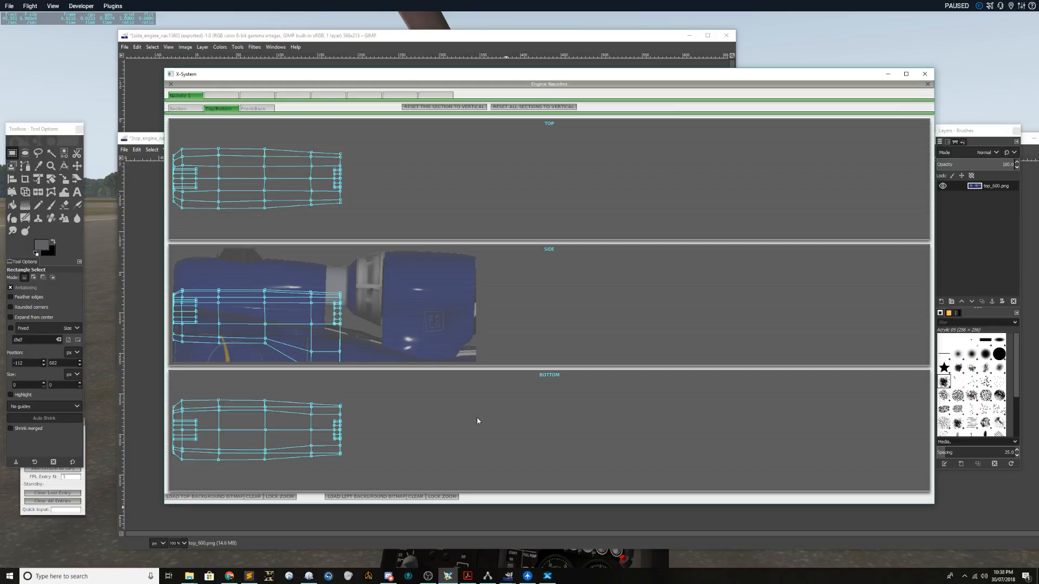
- Scale the nacelle wireframe view down until its length matches the front cowling in the side reference
key(minus)
key(minus)
key(minus)
key(minus)
key(minus)
key(minus)
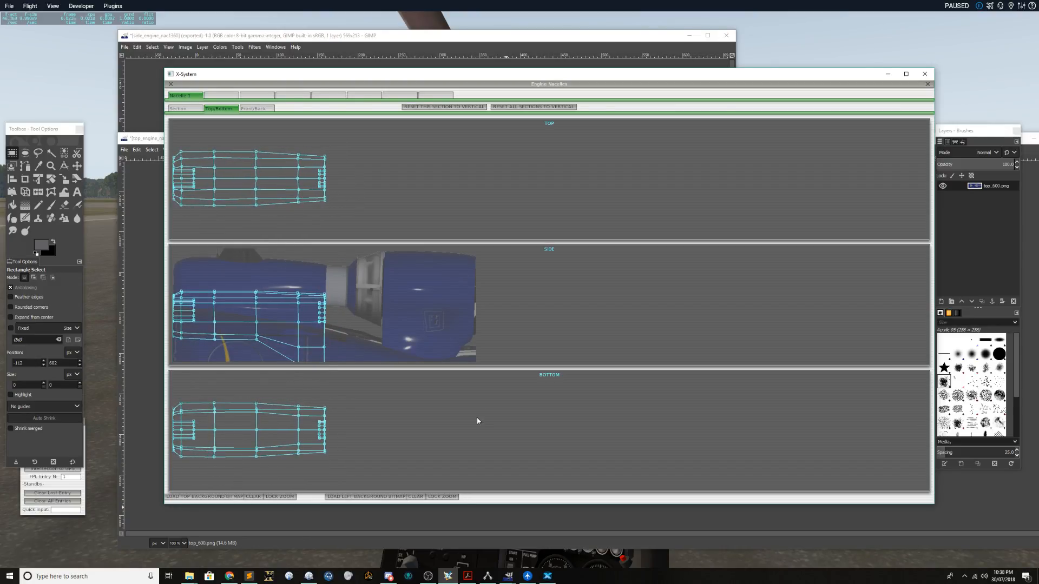
- Shift the nacelle wireframe view upward until its upper outline lines up with the front cowling in the side reference
key(Down)
key(Down)
key(Up)
key(Up)
key(Up)
key(Up)
key(Up)
key(Up)
key(Up)
key(Up)
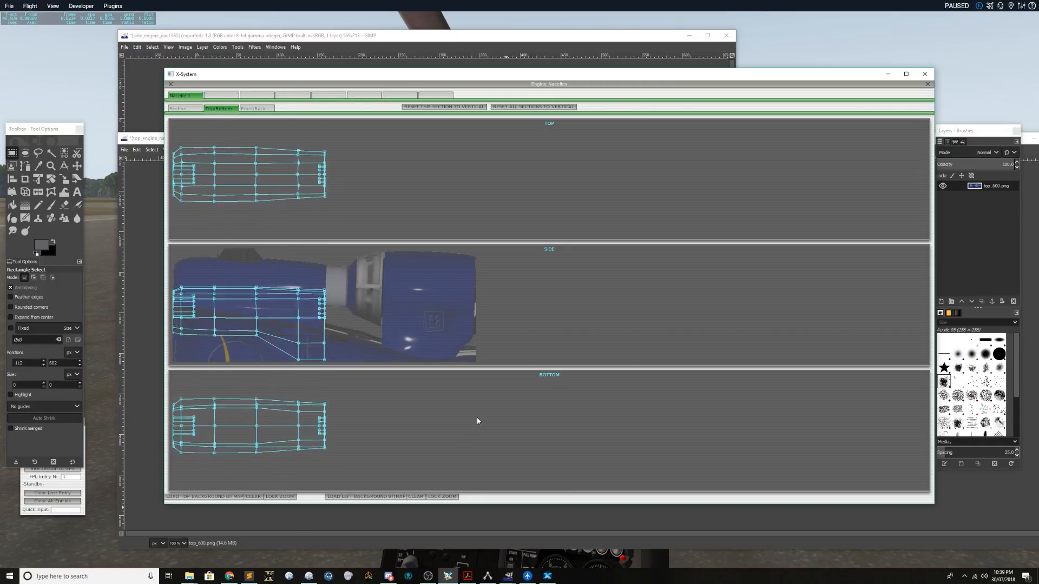
key(Up)
key(Up)
key(Up)
key(Up)
key(Up)
key(Up)
key(Up)
key(Up)
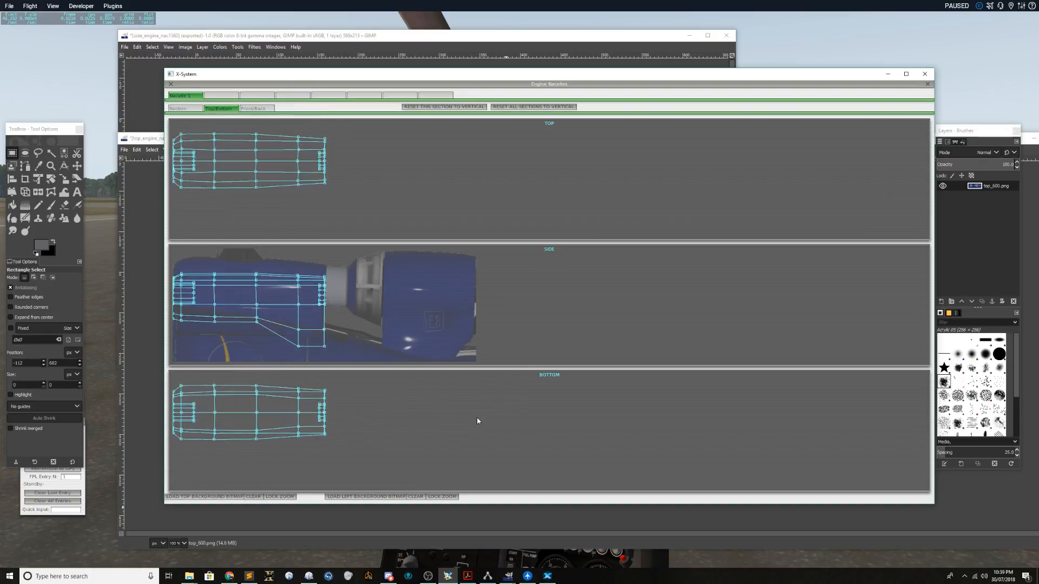
key(Up)
key(Up)
key(Up)
key(Up)
key(Up)
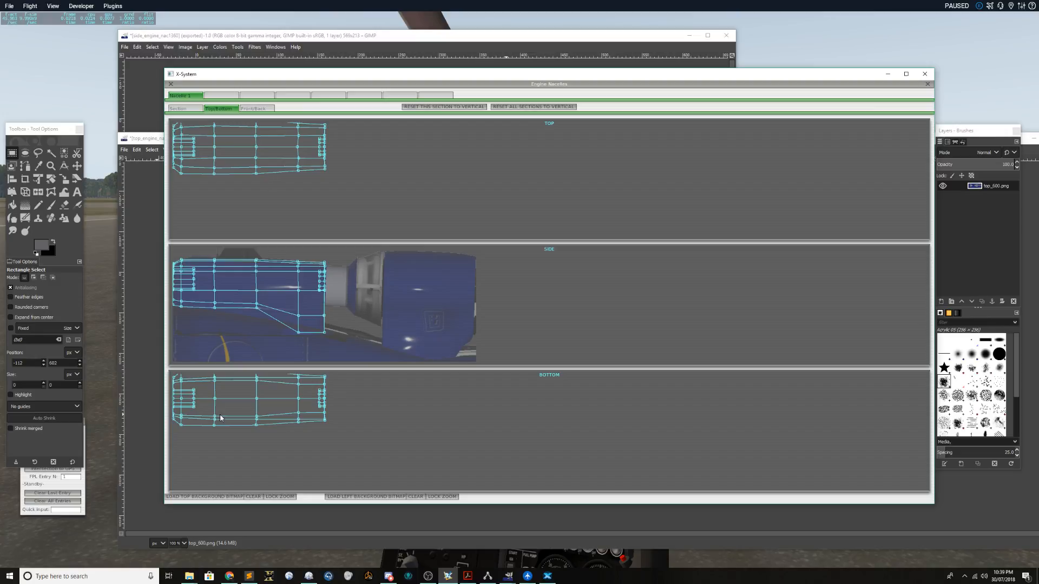
- Try pulling a rear nacelle node onto the rear cowling in the side view and return it to the wireframe
click(424, 262)
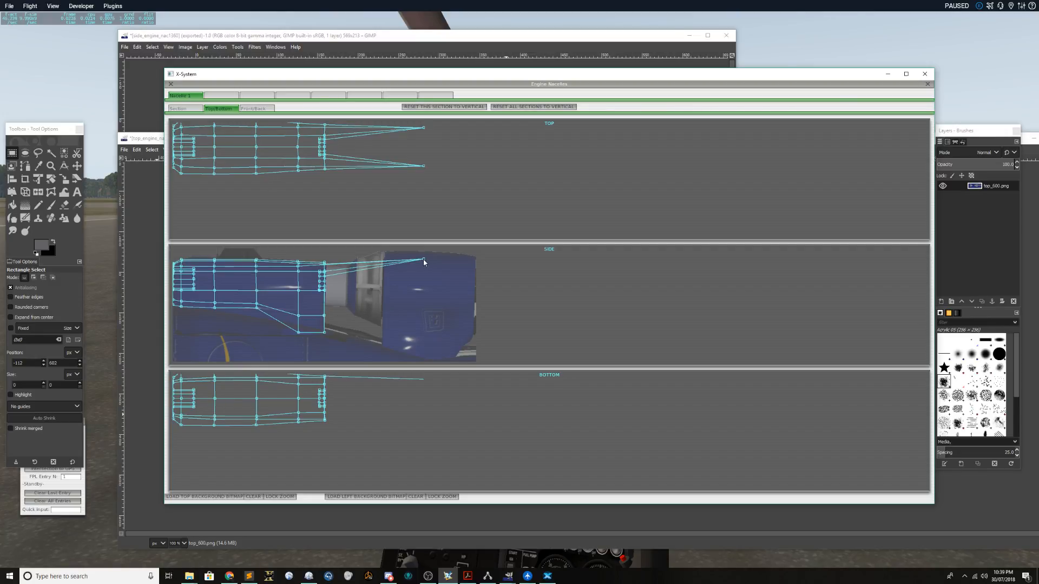
drag(424, 261, 325, 269)
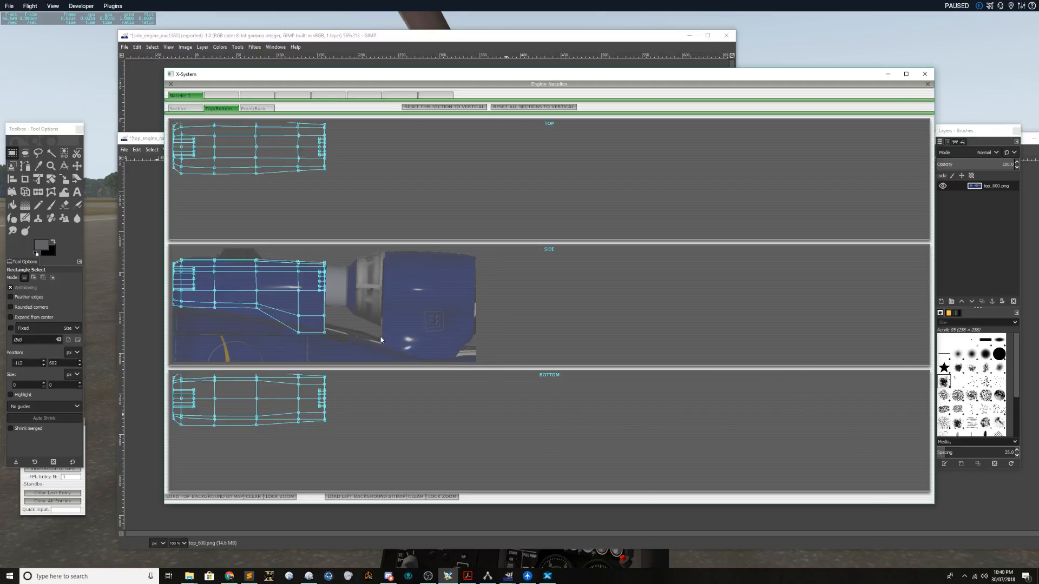
- Reset the editing offsets in the nacelle's cross-section settings
click(178, 108)
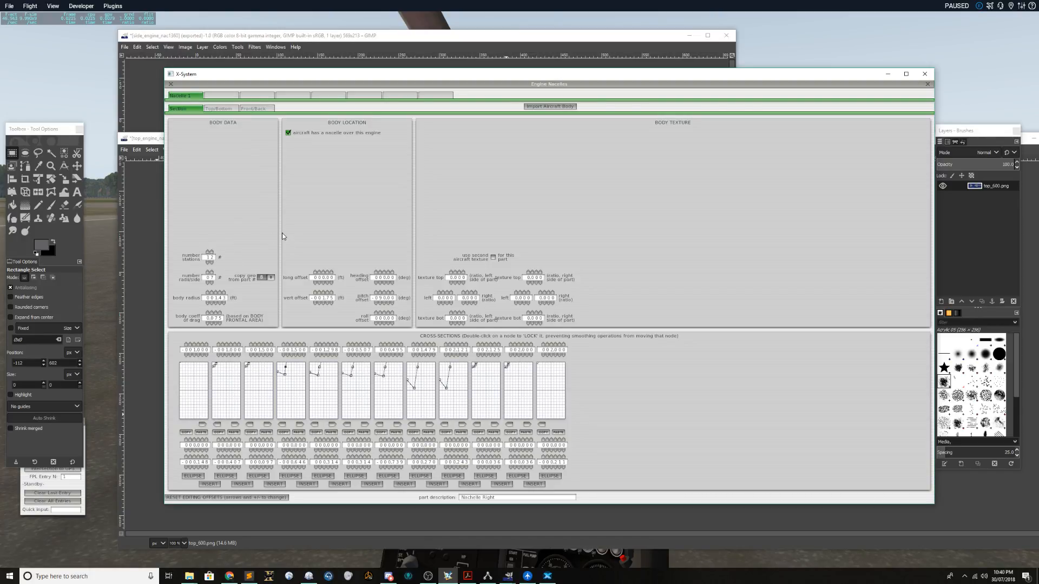
click(215, 293)
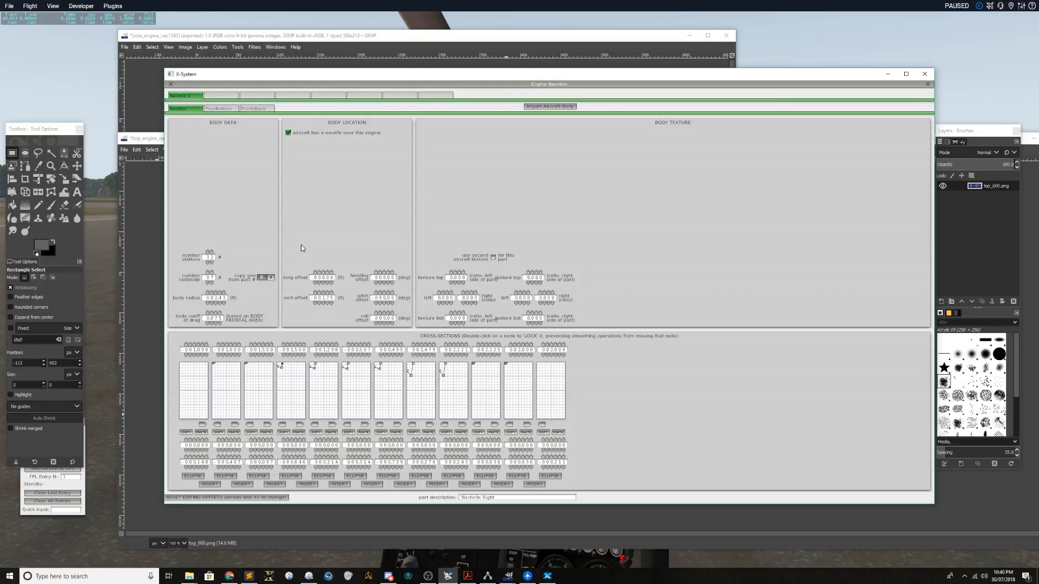
click(255, 497)
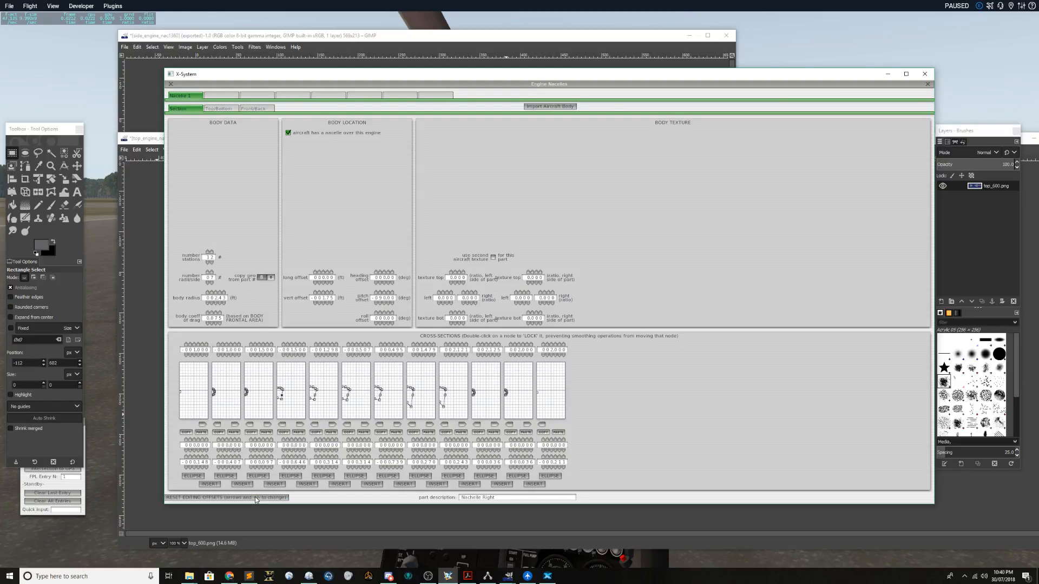
- Lock the side reference's zoom and enlarge the nacelle wireframe until its length matches the front cowling, returning the displaced node
click(229, 109)
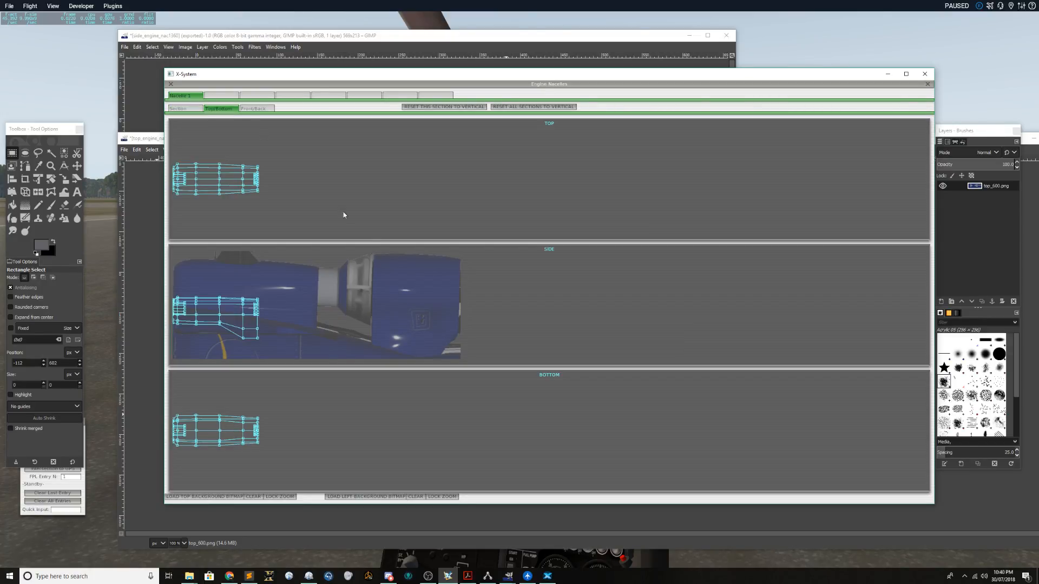
click(443, 496)
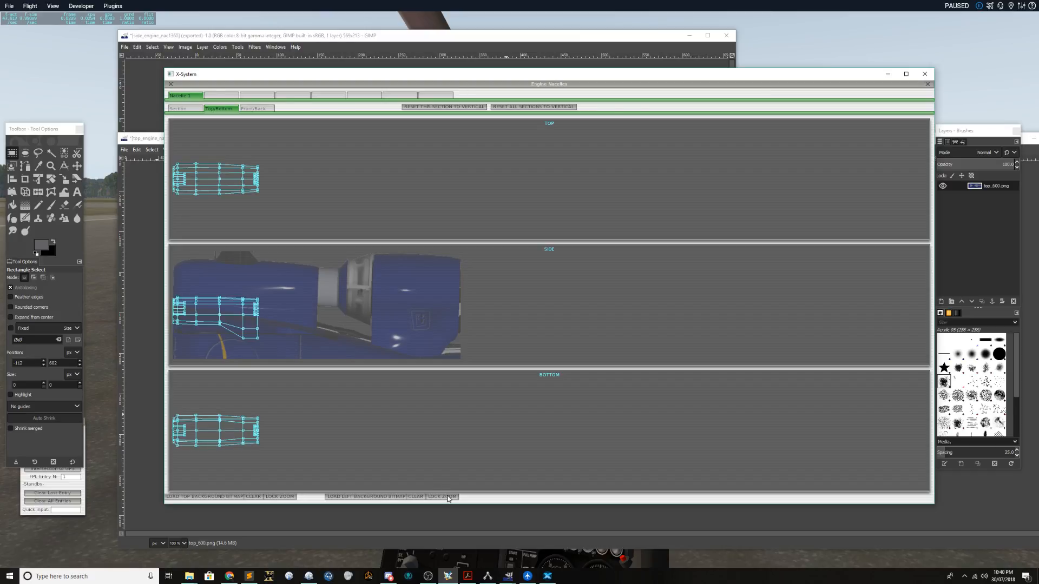
click(377, 327)
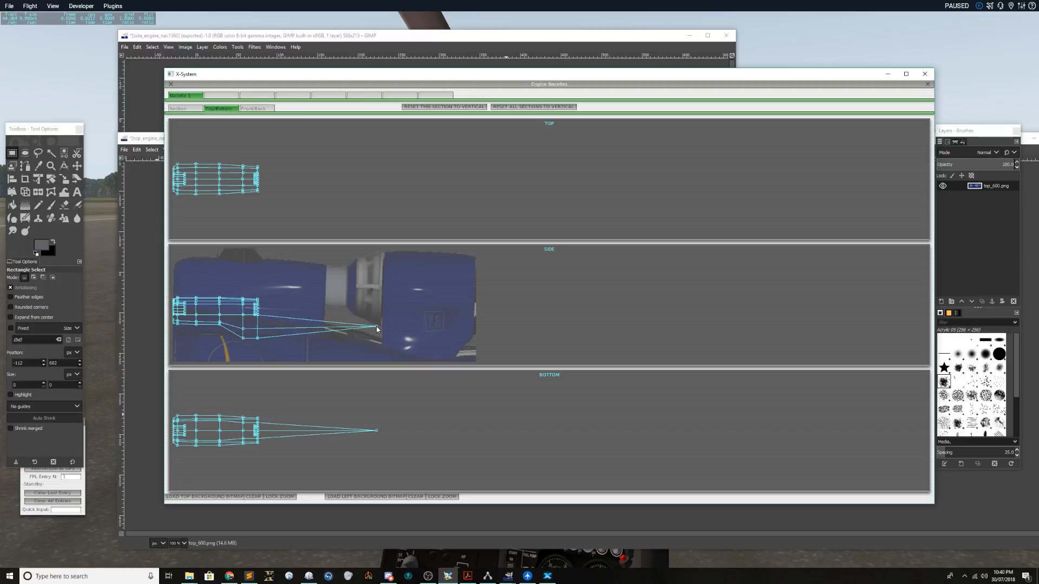
key(equal)
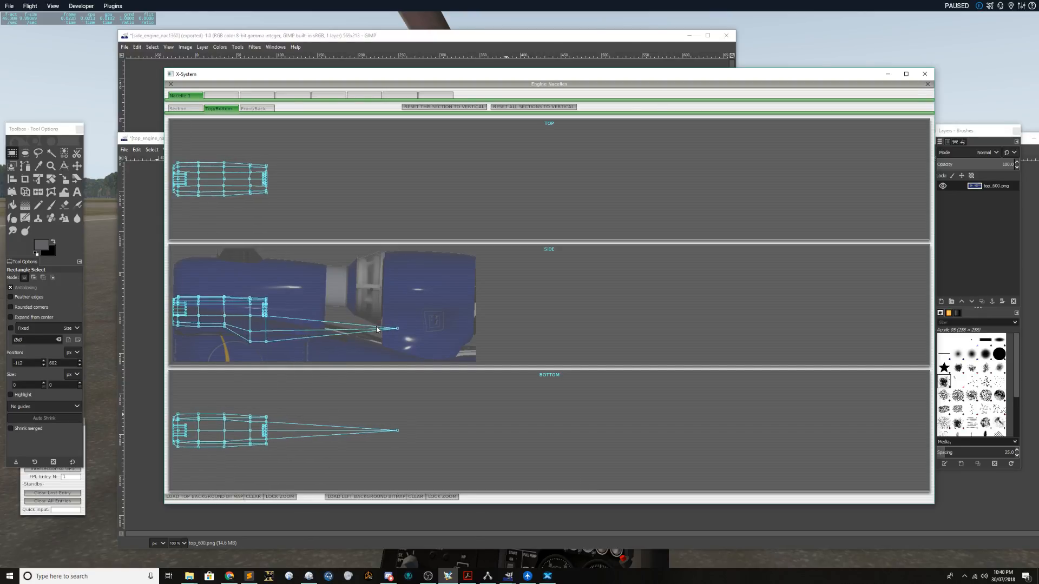
key(equal)
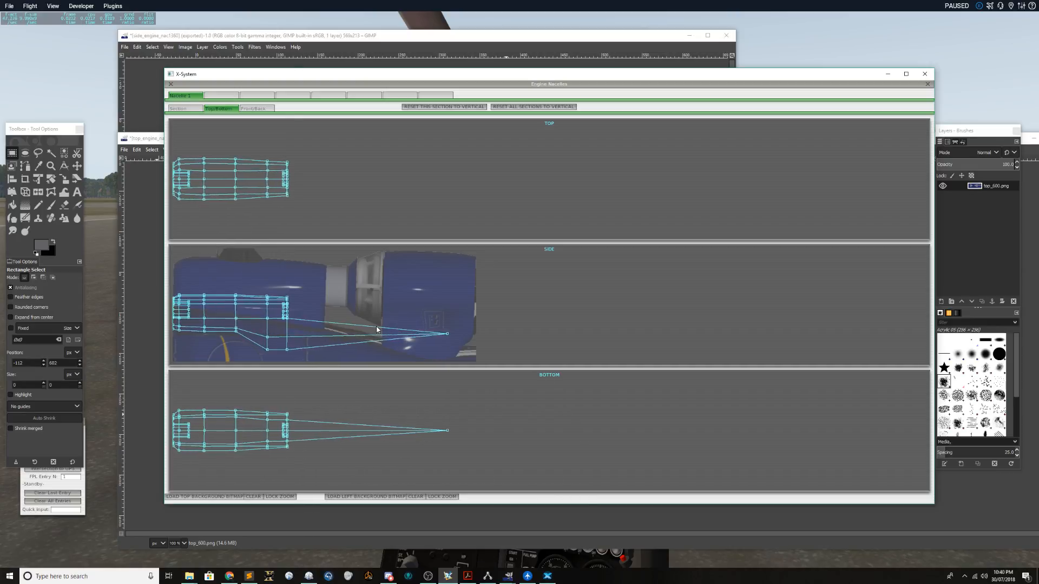
key(equal)
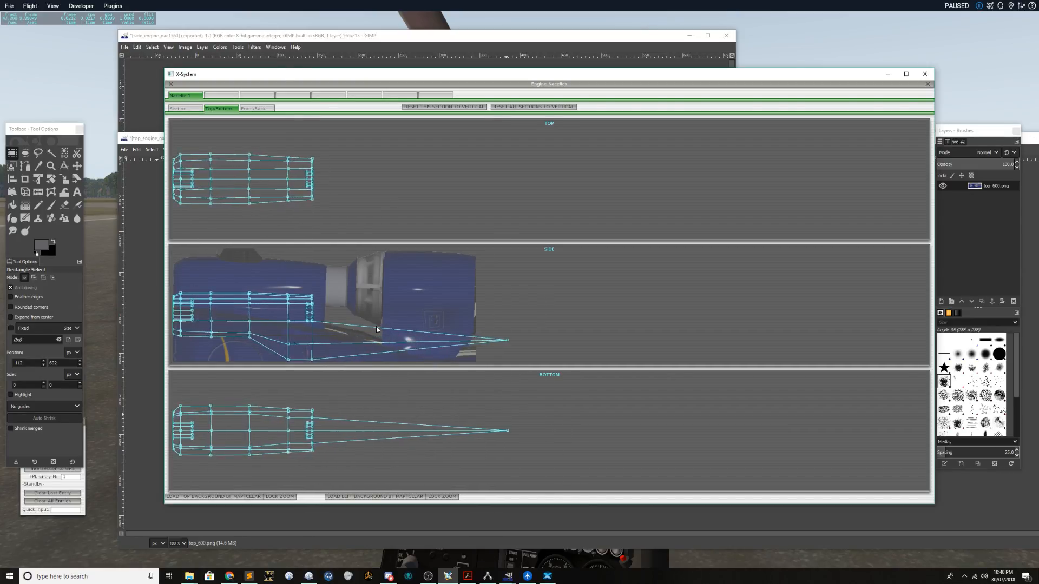
key(minus)
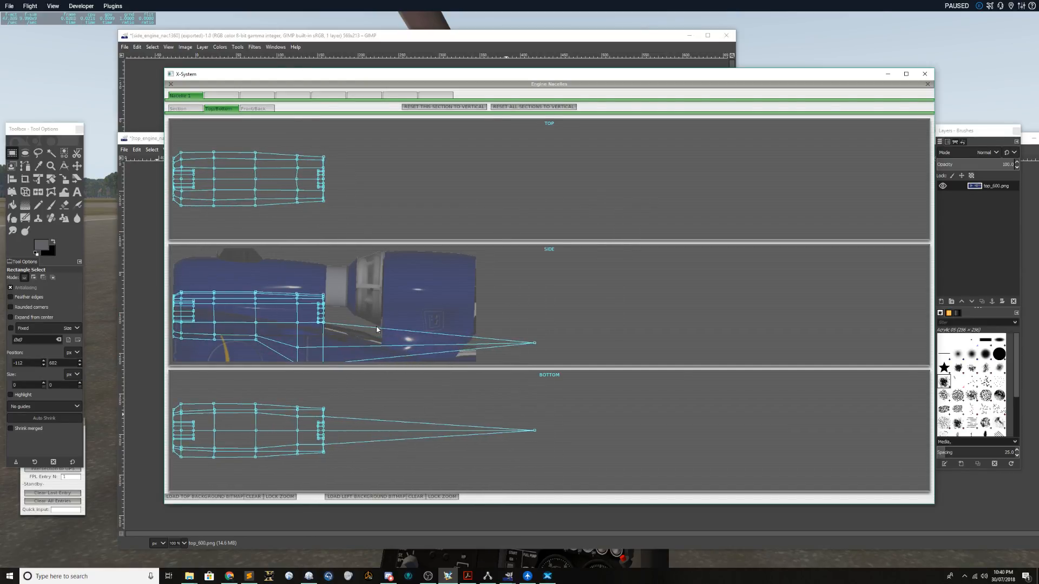
key(equal)
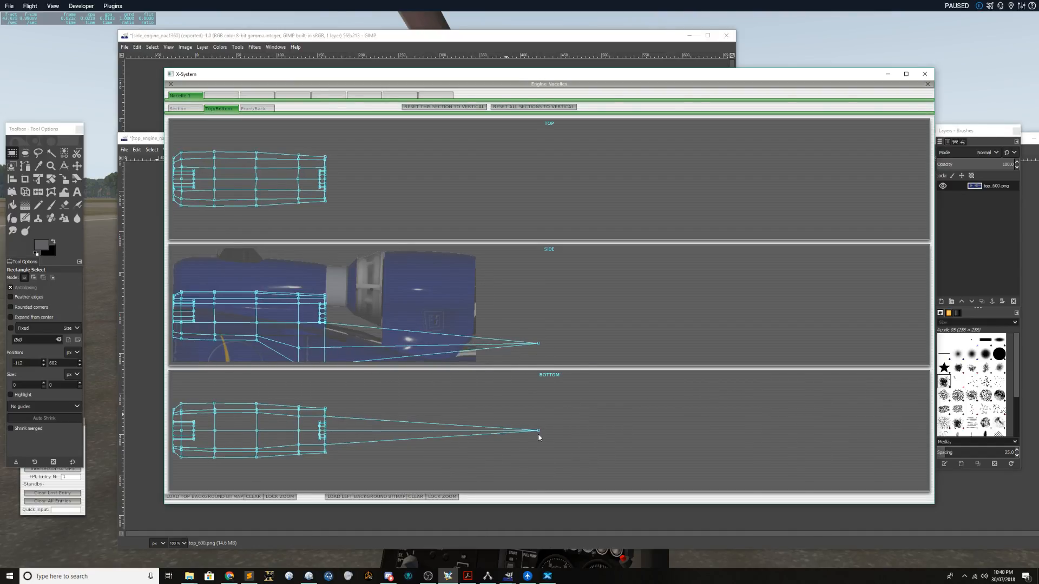
drag(539, 342, 324, 353)
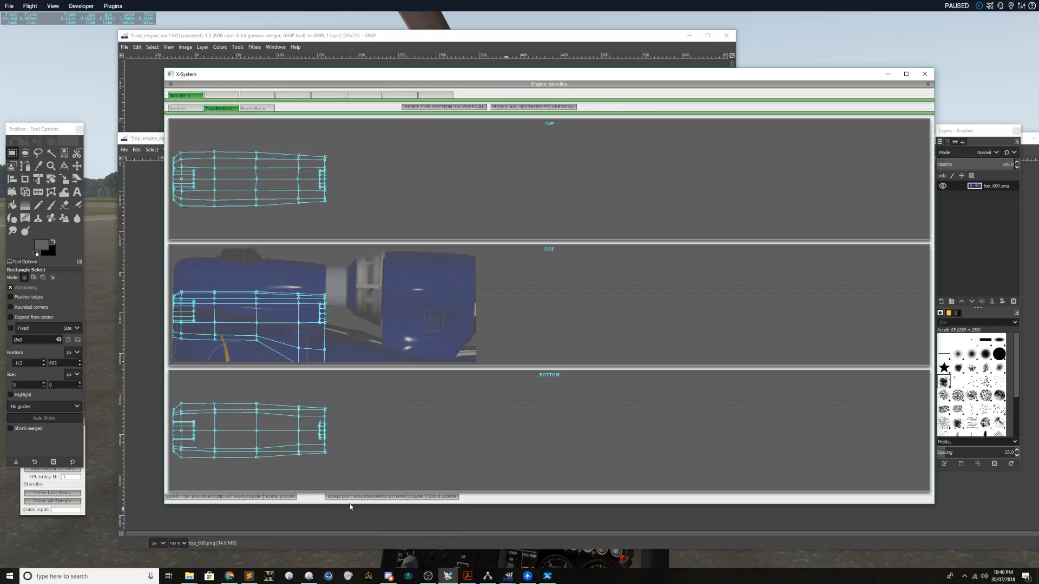
- Try a top-view image as the top background bitmap and clear it again
click(189, 498)
click(420, 390)
click(483, 436)
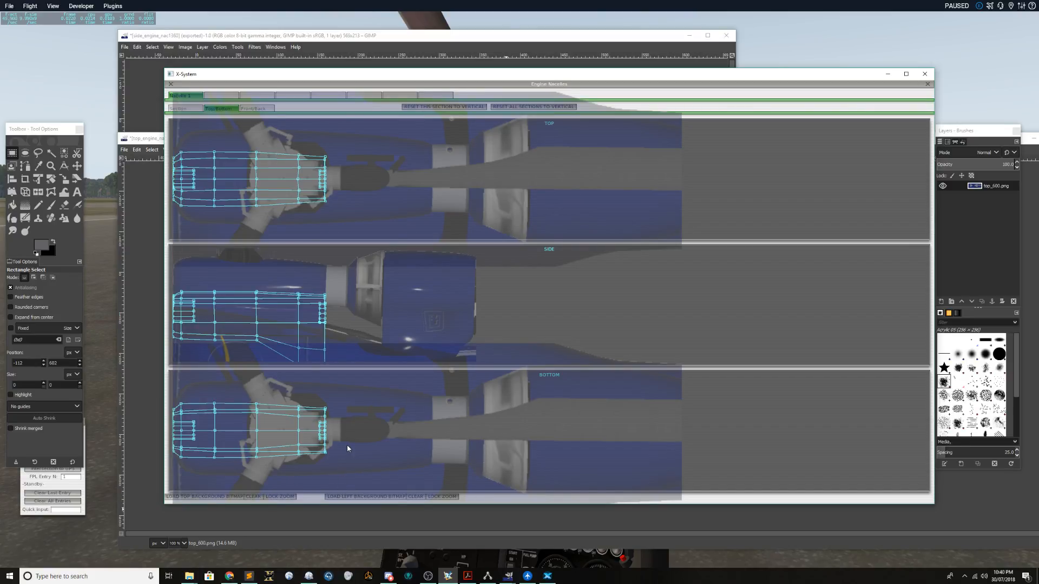
click(256, 497)
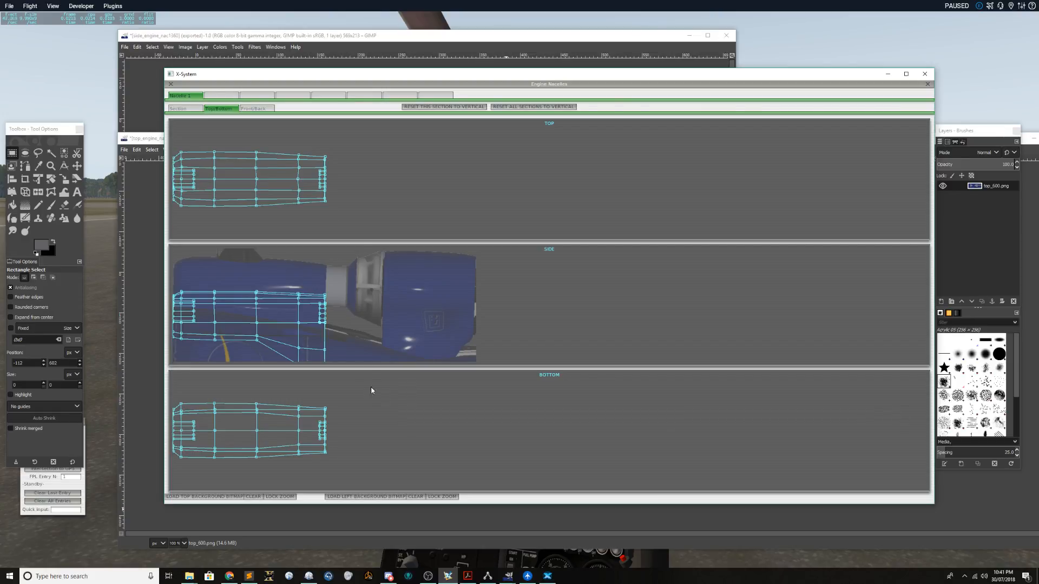
- Raise the nacelle's number of stations to 20 and place stations 10 to 13 at 2.5, 3, 4 and 4.5 ft
click(185, 110)
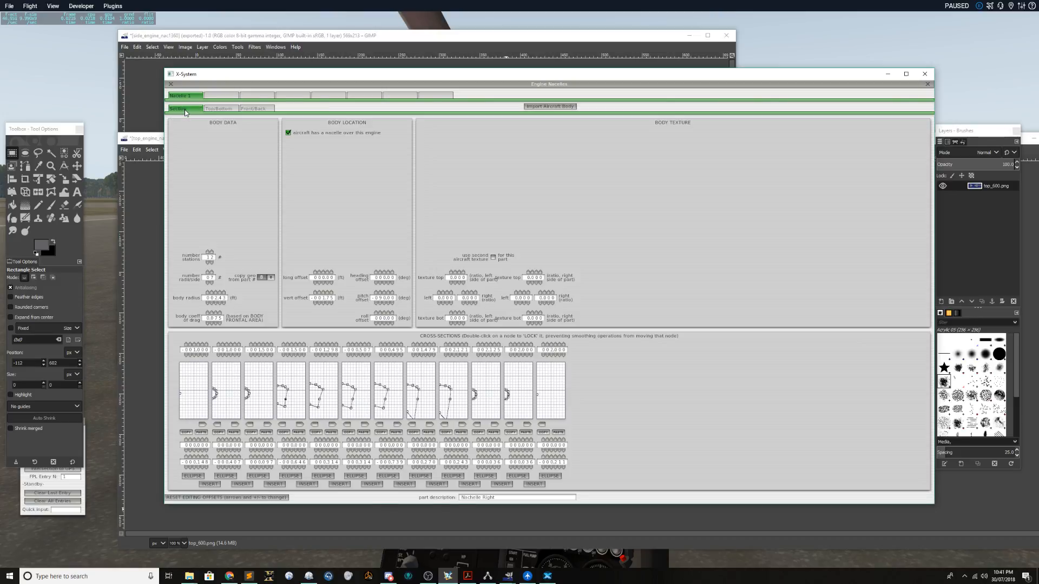
click(208, 252)
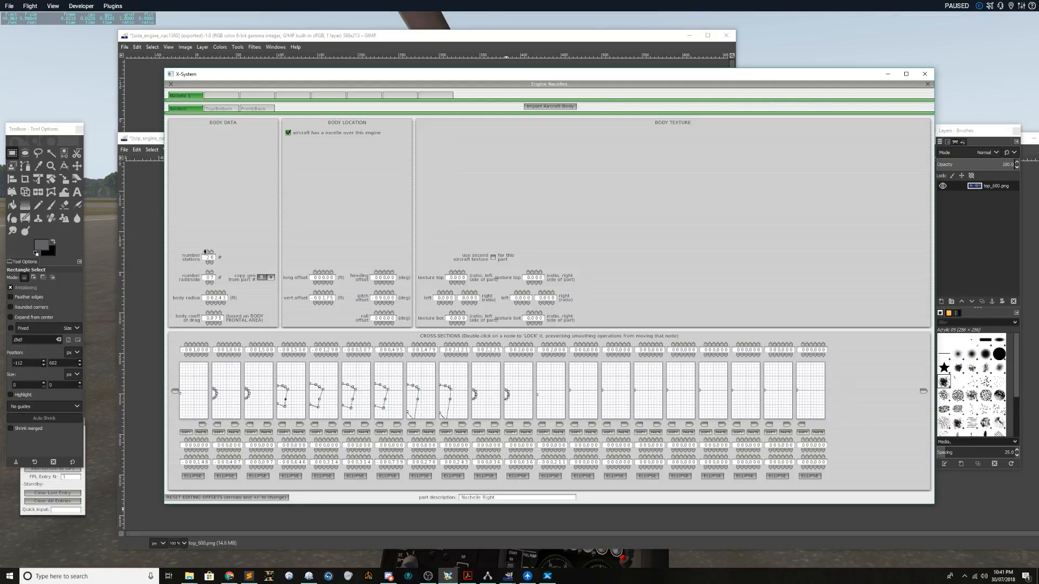
click(466, 350)
click(489, 349)
text(5)
click(520, 345)
click(553, 344)
click(553, 344)
click(584, 350)
text(455)
- Place stations 15 to 20 at 5.5, 6, 6.5, 7, 7.5 and 8 ft and check them against the side reference
click(653, 351)
text(5.5)
click(683, 353)
text(6)
click(714, 350)
text(65)
click(747, 351)
text(7)
click(779, 351)
text(75)
click(815, 350)
text(8)
click(225, 109)
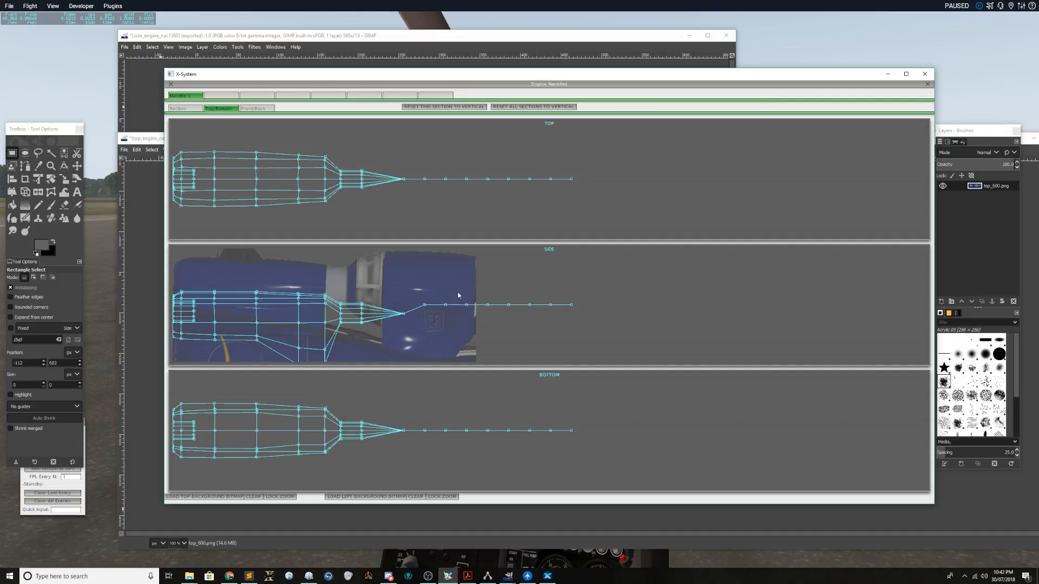
- Set stations 16 to 18 to 5.75 ft and copy station 11's round cross-section onto stations 12 to 16
click(193, 109)
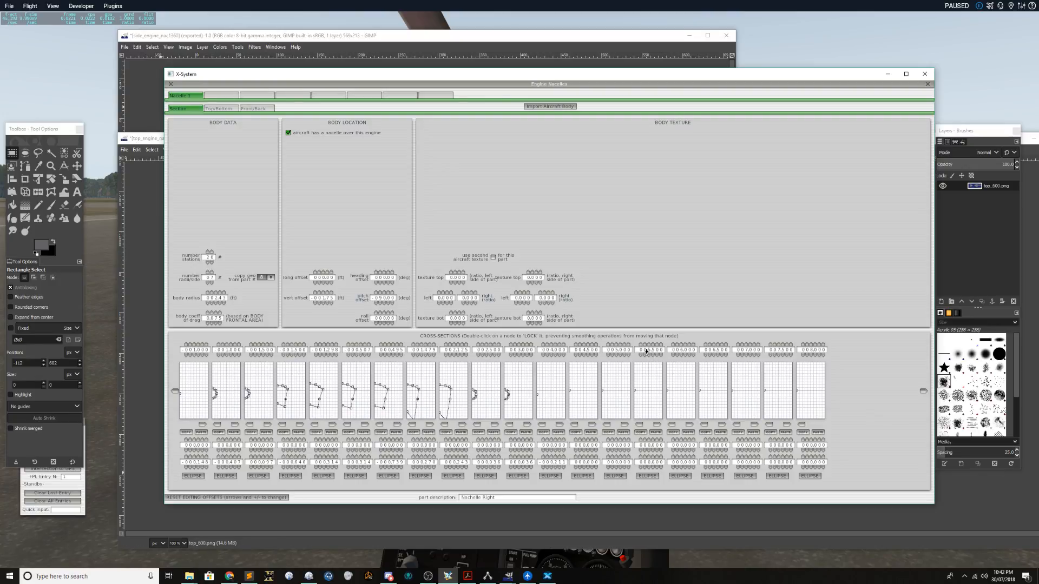
click(681, 350)
text(575)
click(528, 425)
click(559, 425)
click(591, 425)
click(625, 425)
click(657, 425)
text(575)
click(746, 350)
text(575)
- Set stations 19 and 20 to 5 ft and copy the round cross-section onto stations 17 to 19
click(810, 351)
text(5)
click(779, 351)
click(689, 425)
click(721, 425)
click(754, 424)
click(779, 350)
text(5.000)
click(759, 350)
- Enlarge station 17's cross-section, shape it as an ellipse and copy it forward to stations 12 to 16
drag(700, 392, 706, 418)
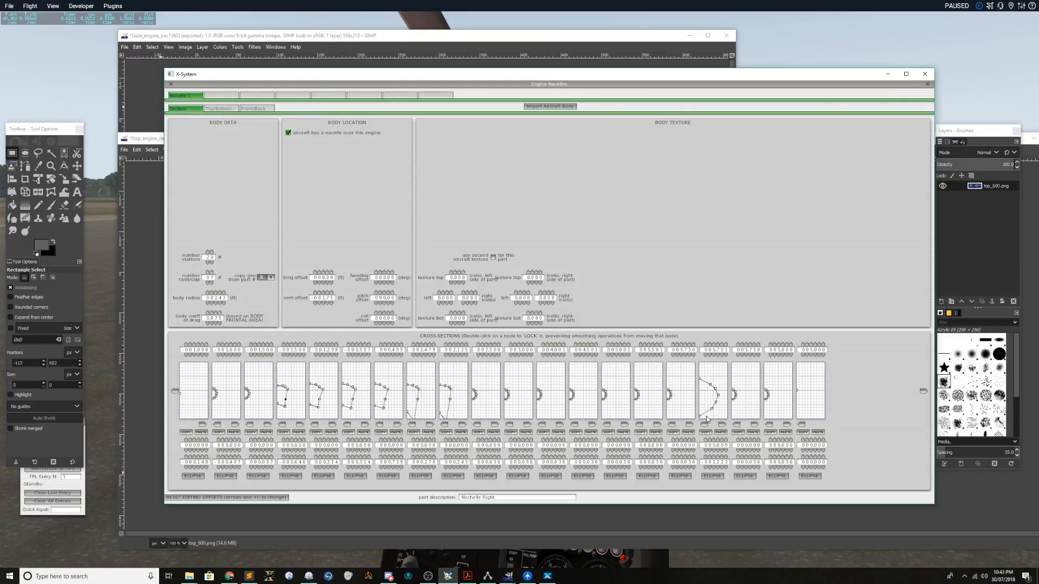
click(712, 476)
click(704, 425)
click(672, 425)
click(639, 425)
click(574, 425)
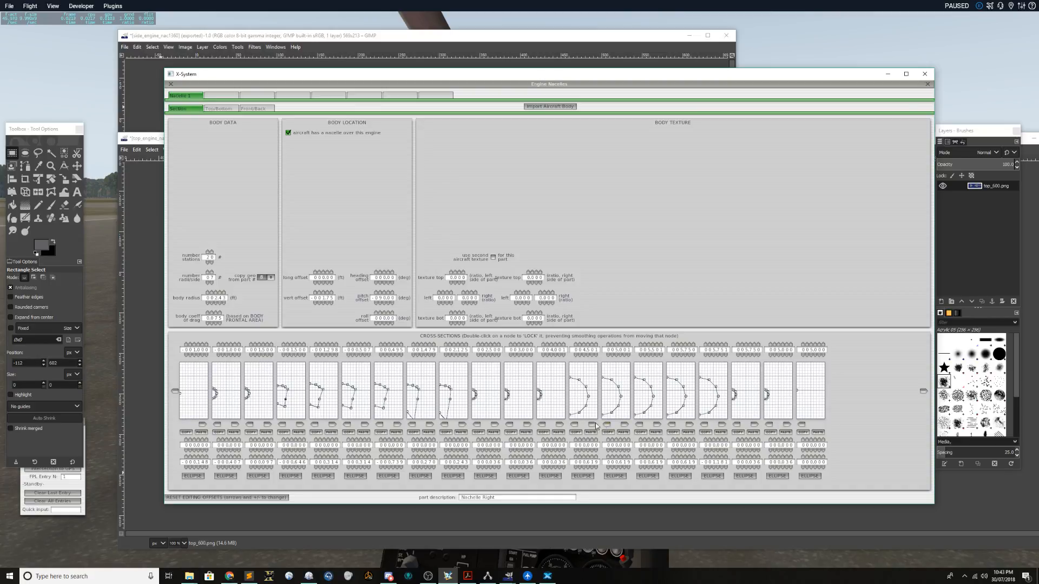
click(542, 425)
click(221, 109)
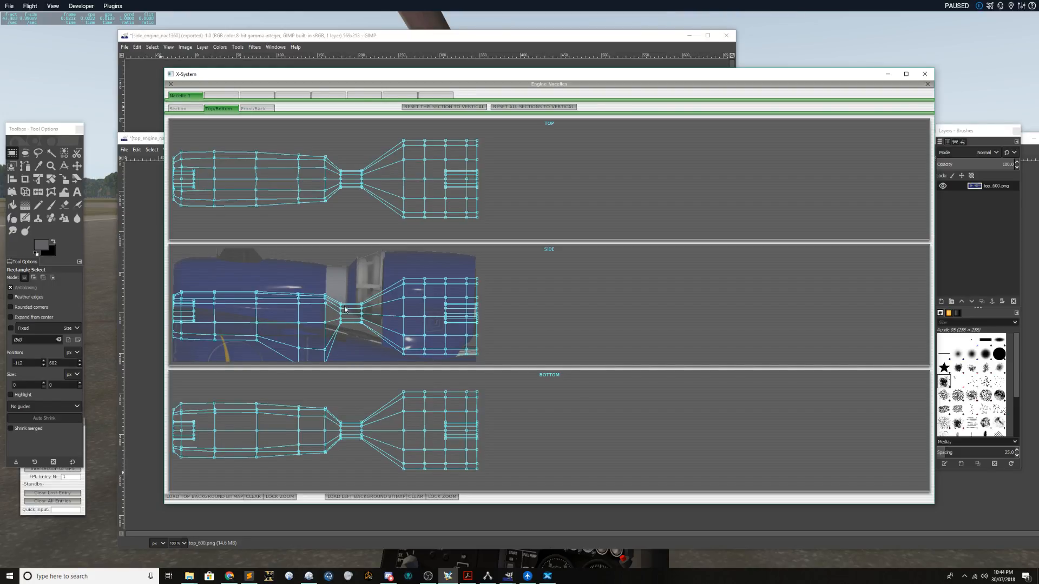
- Adjust station 10's longitudinal position to 2.65 ft, checking it against the narrow neck in the side reference
click(178, 109)
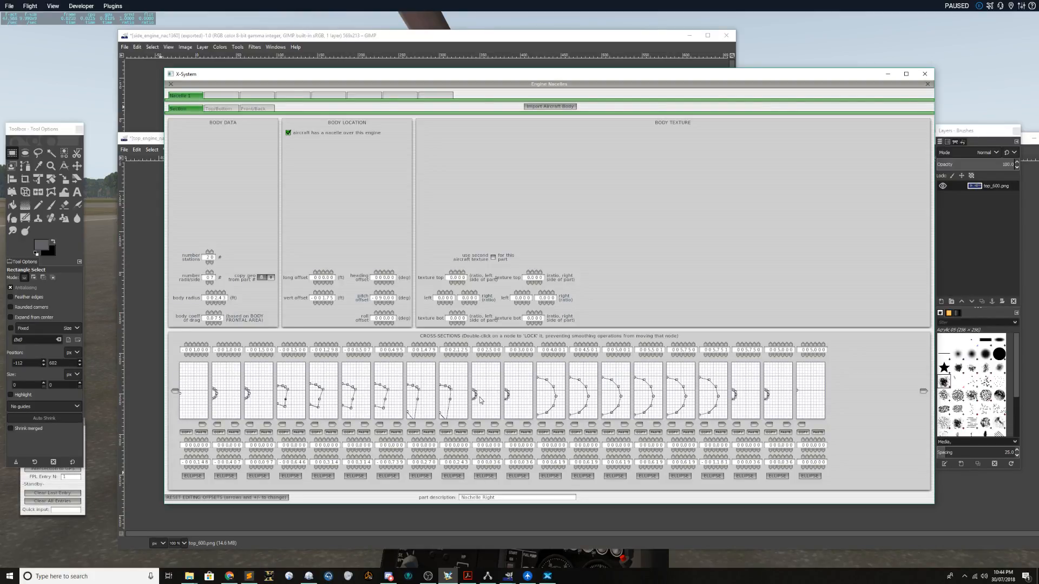
click(490, 350)
click(218, 108)
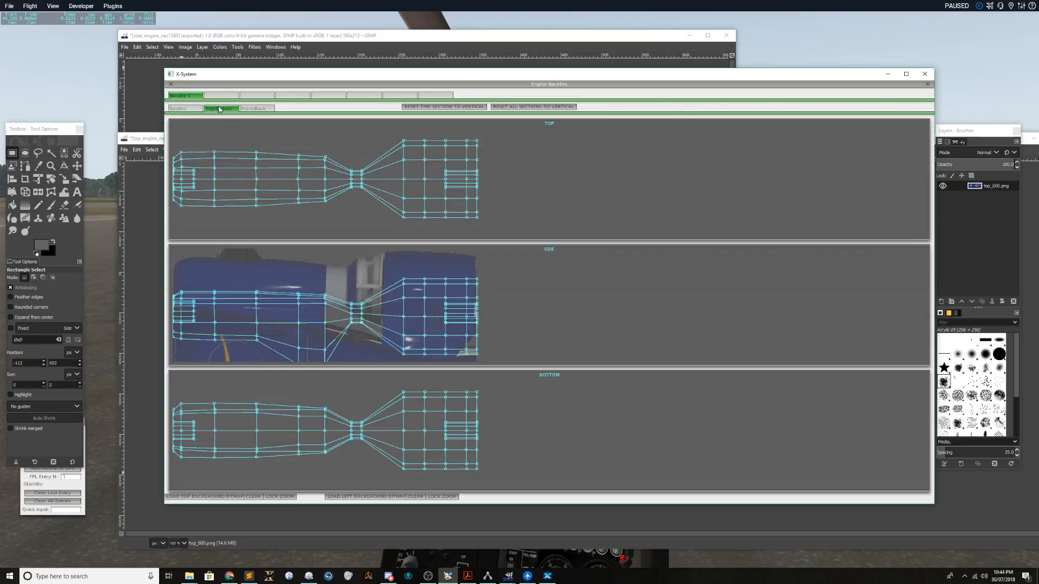
click(189, 111)
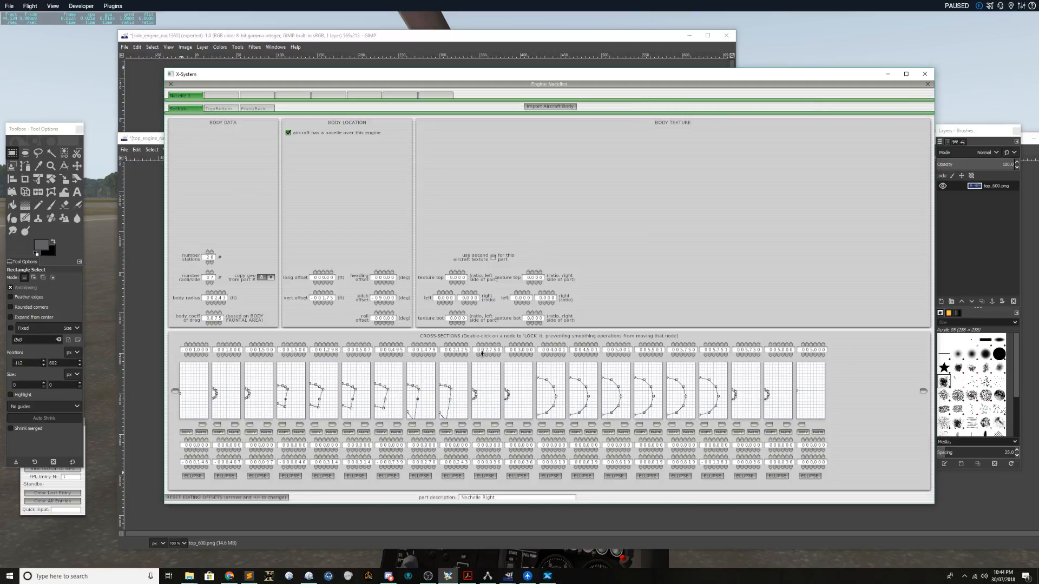
click(494, 350)
text(0)
click(214, 109)
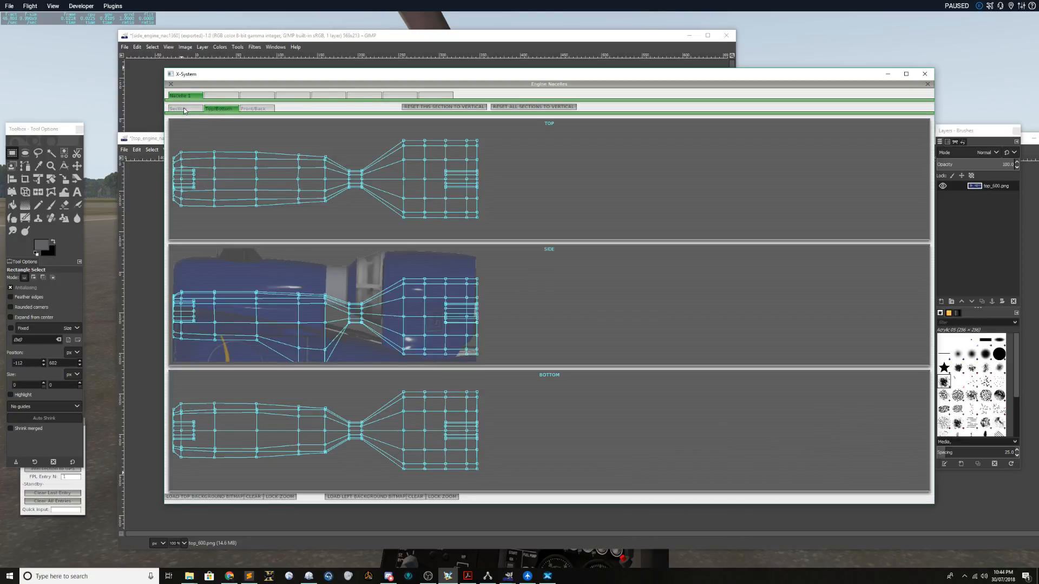
click(184, 109)
click(490, 350)
text(650)
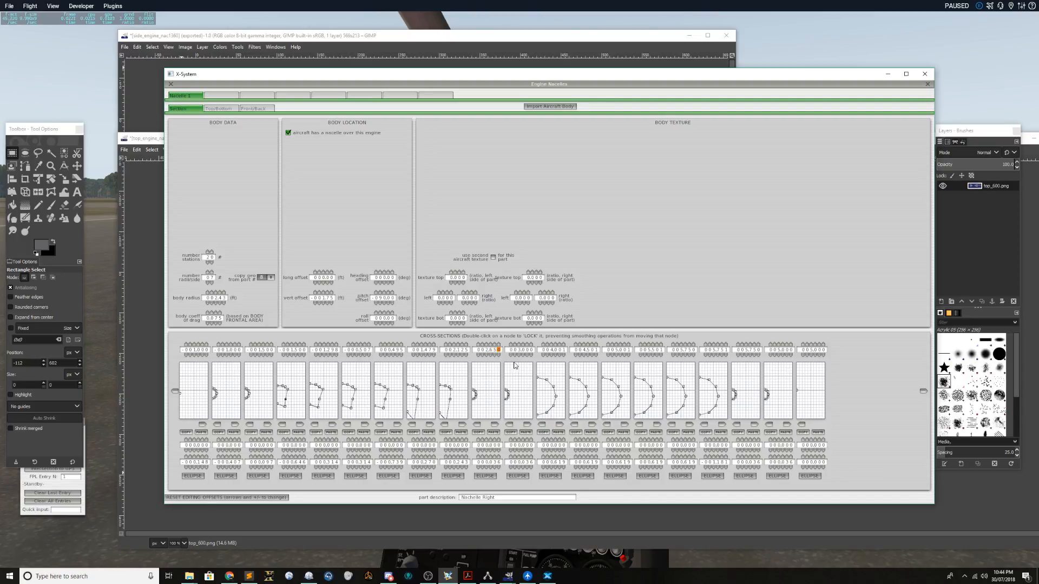
click(215, 109)
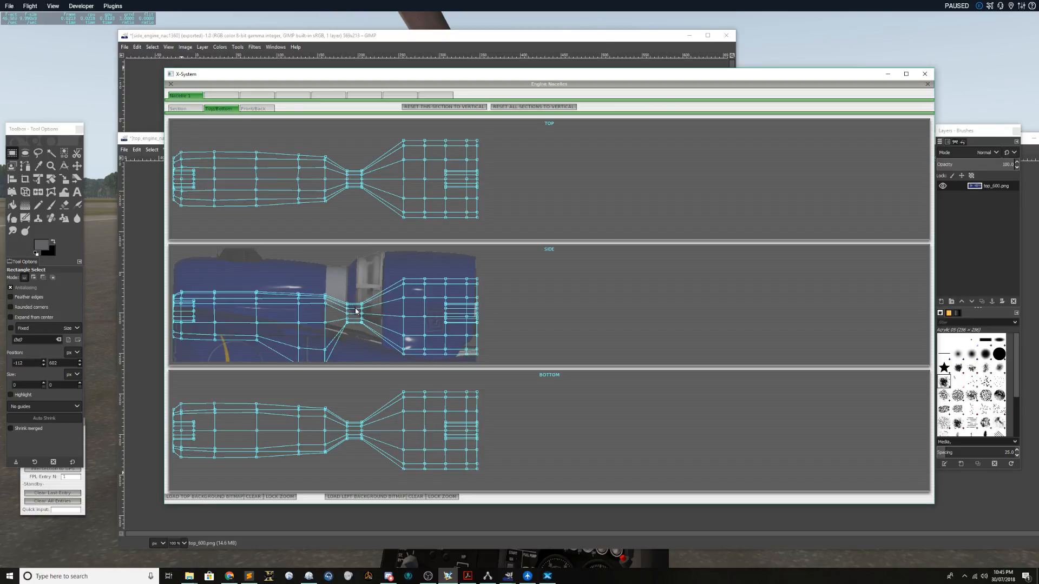
- Adjust station 11's longitudinal position to 2.85 ft, checking it against the narrow neck in the side reference
click(180, 109)
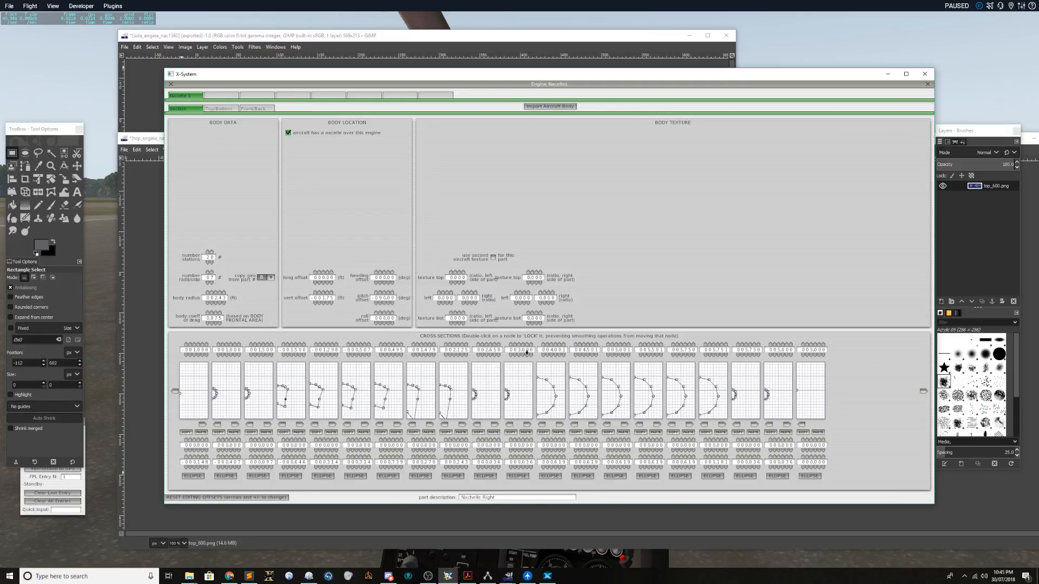
click(519, 350)
click(220, 108)
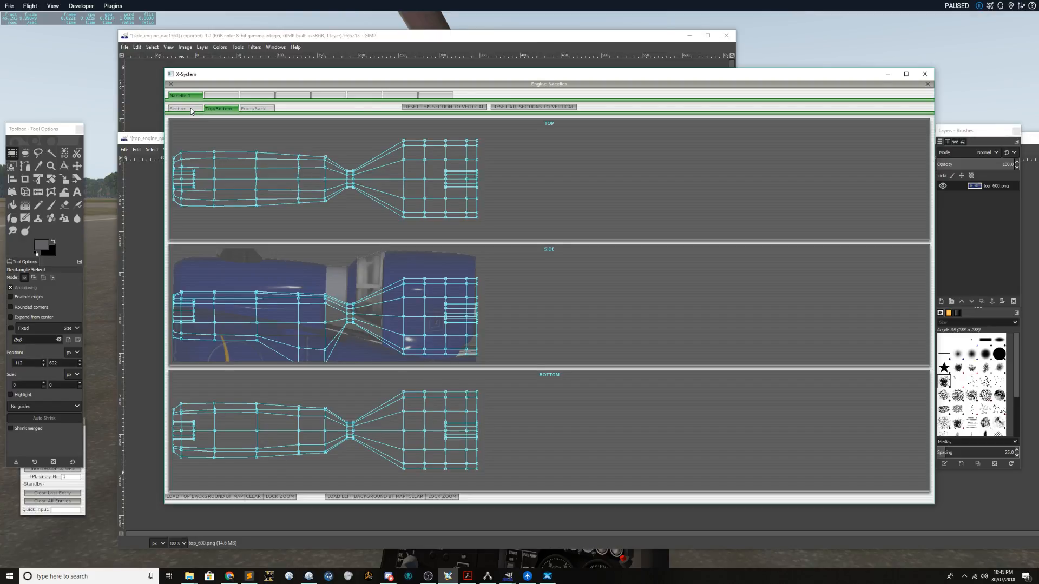
click(190, 109)
click(530, 350)
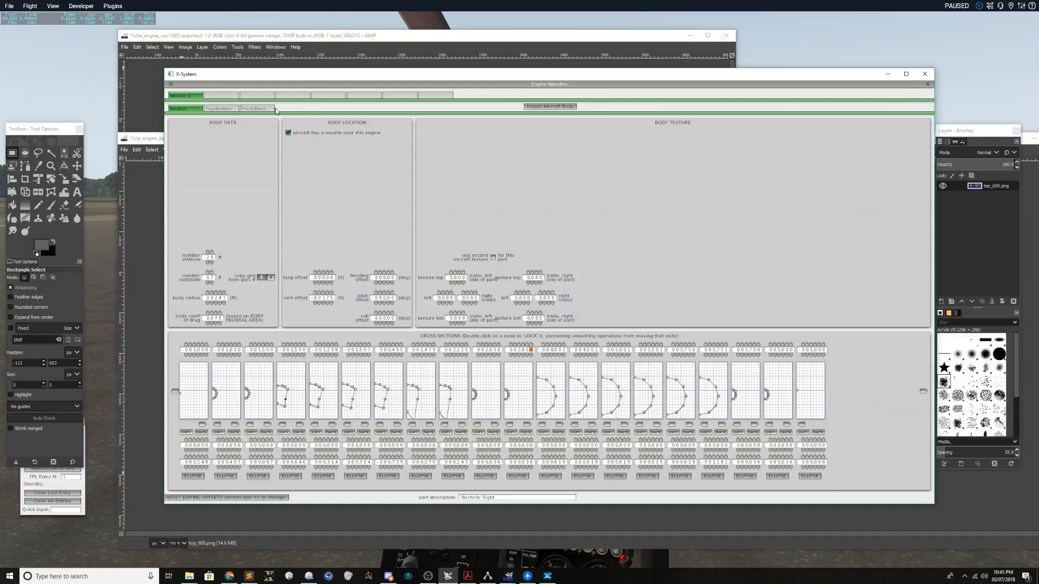
click(220, 109)
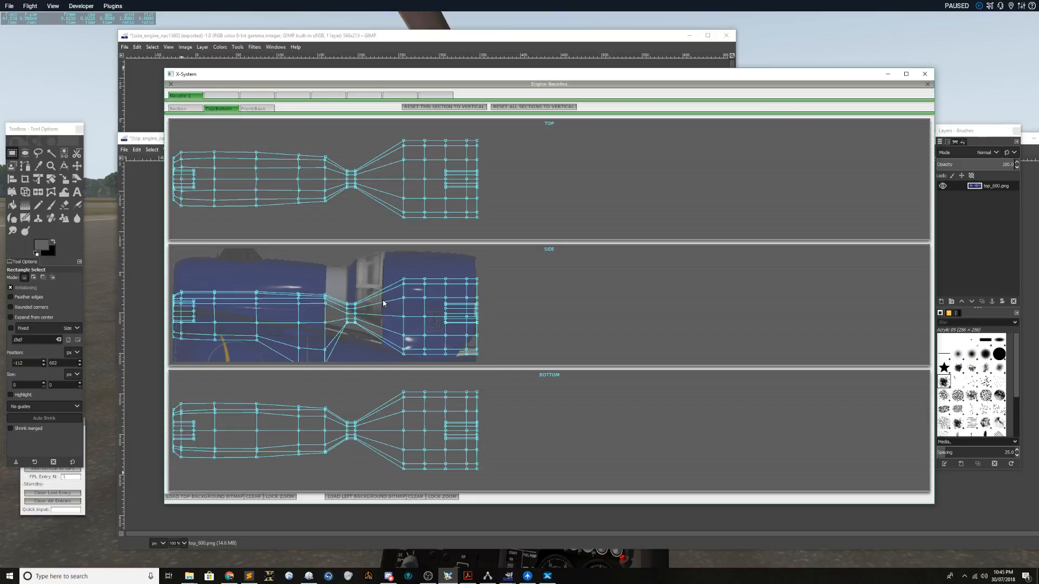
- Move station 12 to 3.5 ft and compare it with the rear cowling's front edge in the side reference
click(180, 109)
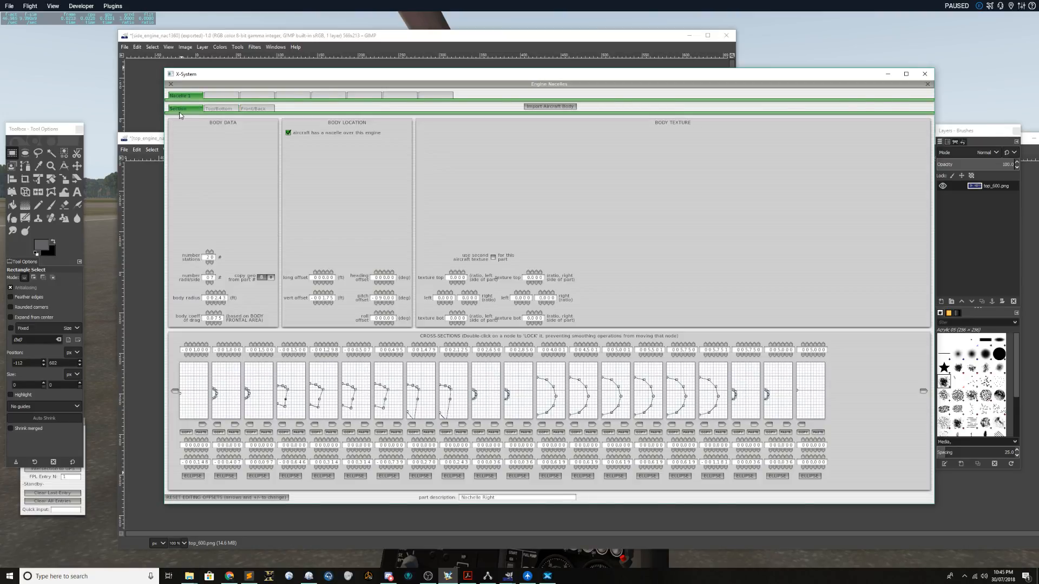
click(550, 349)
text(350)
click(219, 108)
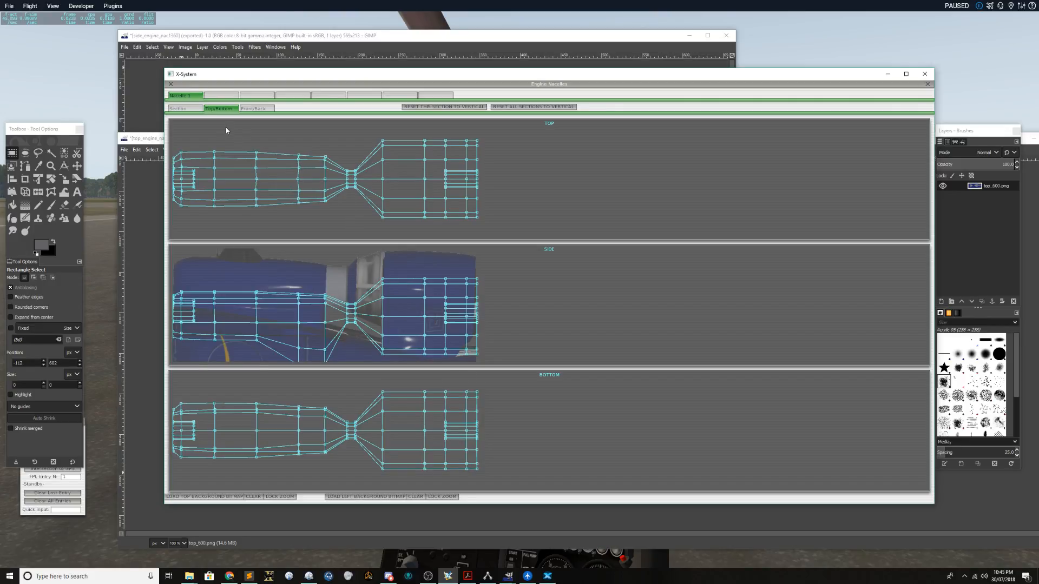
- Set station 13's longitudinal position to 4.00 ft and station 14's to 4.50 ft, checking them against the rear cowling in the side reference
click(184, 108)
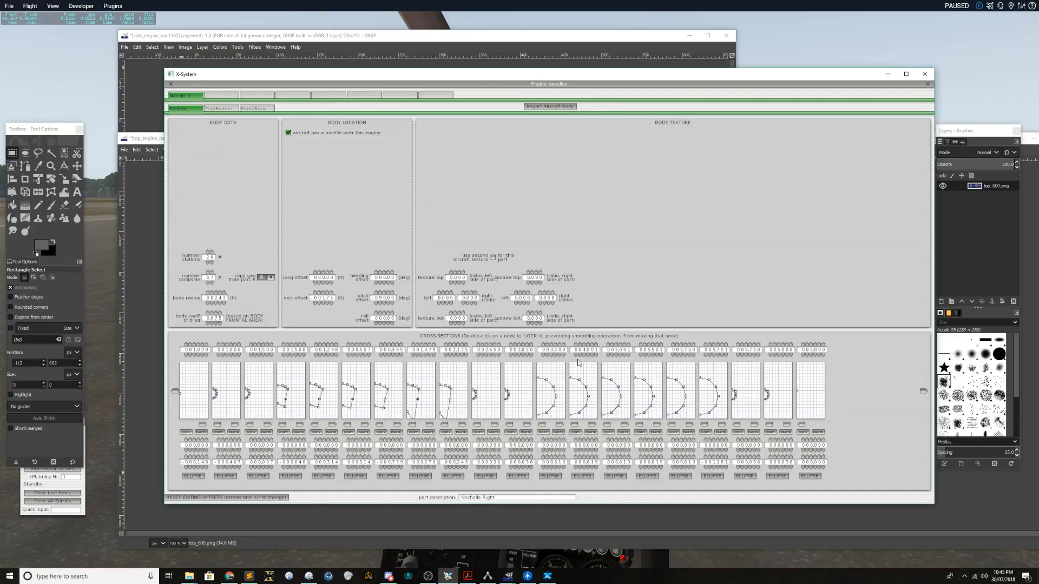
click(584, 350)
text(400)
click(616, 350)
text(4.50)
click(221, 109)
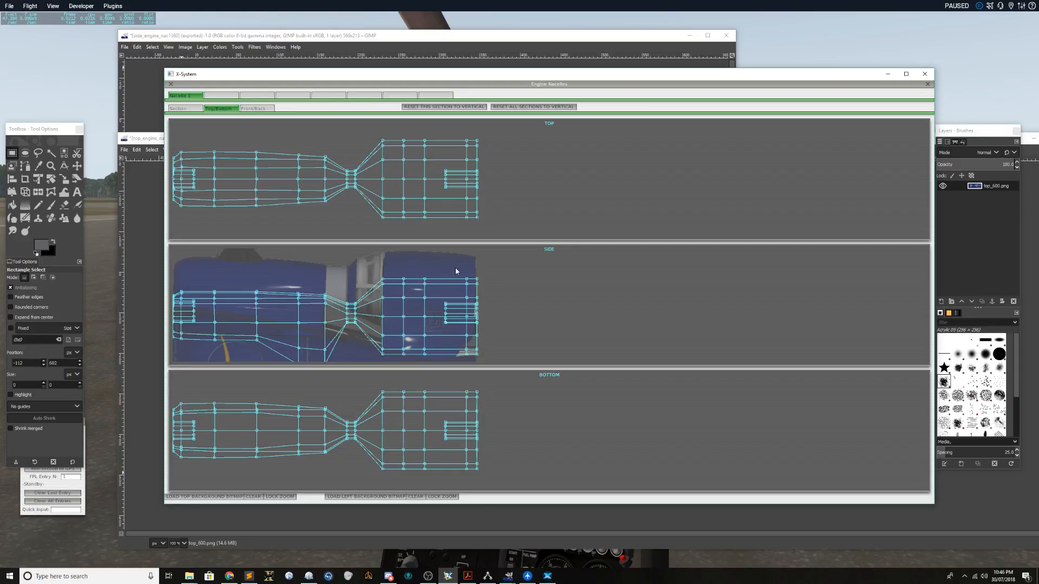
- Rework the end cross-sections, reduce the nacelle to 19 stations and move stations 14 and 15 aft towards the rear cowling's end
click(177, 108)
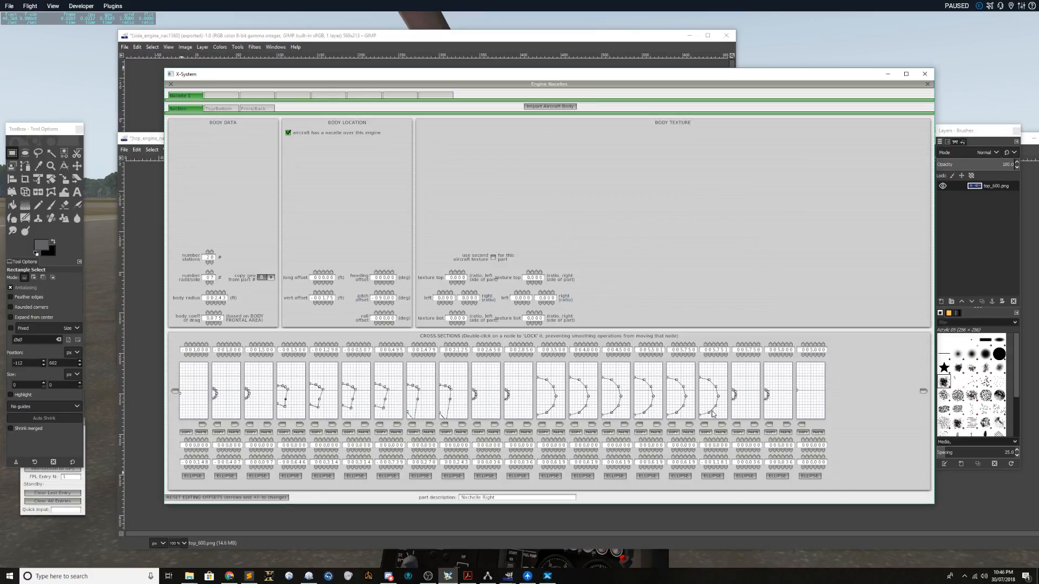
click(802, 425)
click(737, 425)
click(212, 262)
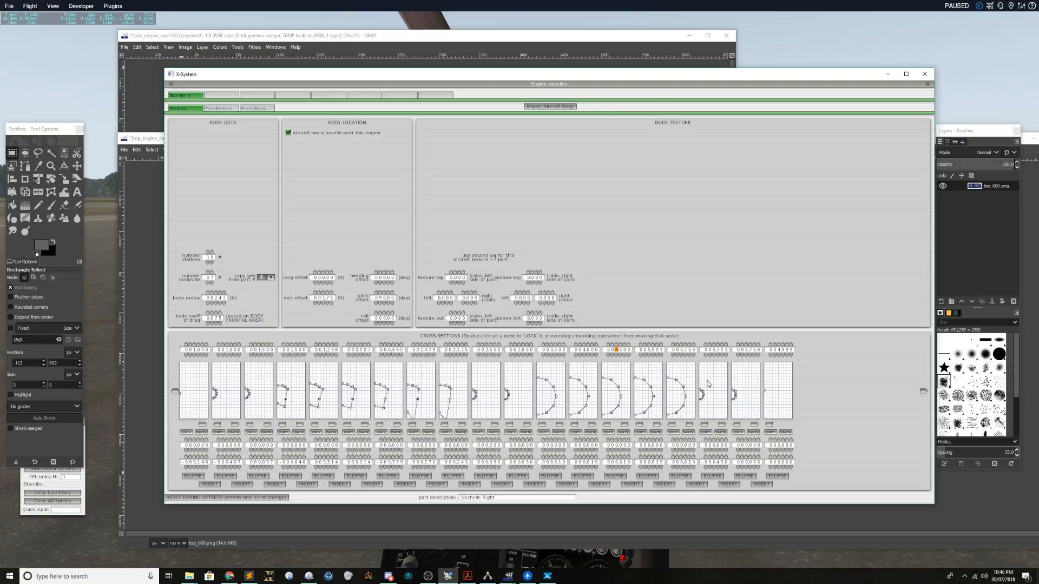
text(5)
click(653, 350)
text(6)
click(211, 110)
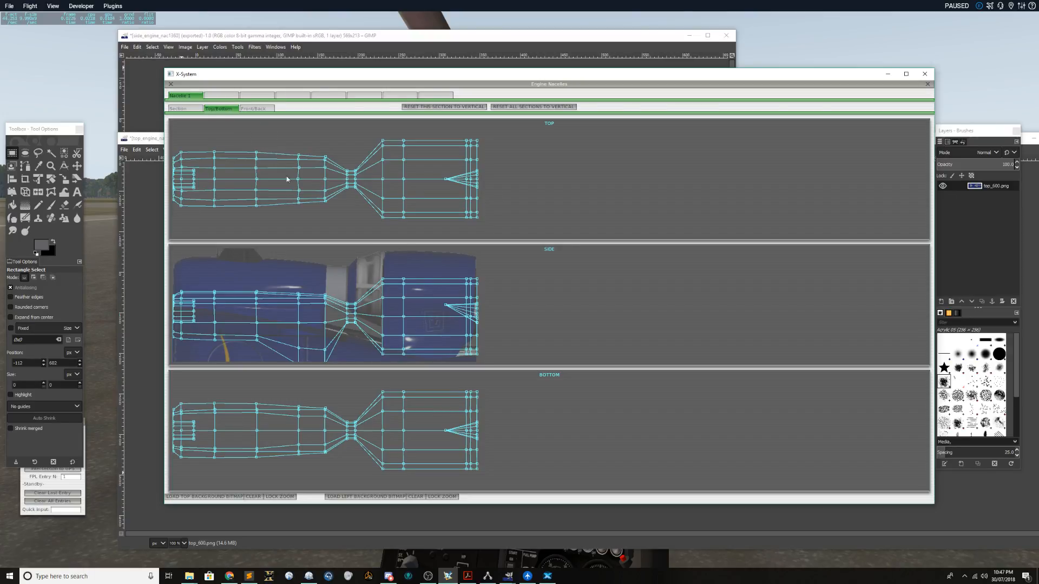
- Set the last stations' longitudinal position to 5.00 ft and reduce the nacelle to 18 stations
click(178, 109)
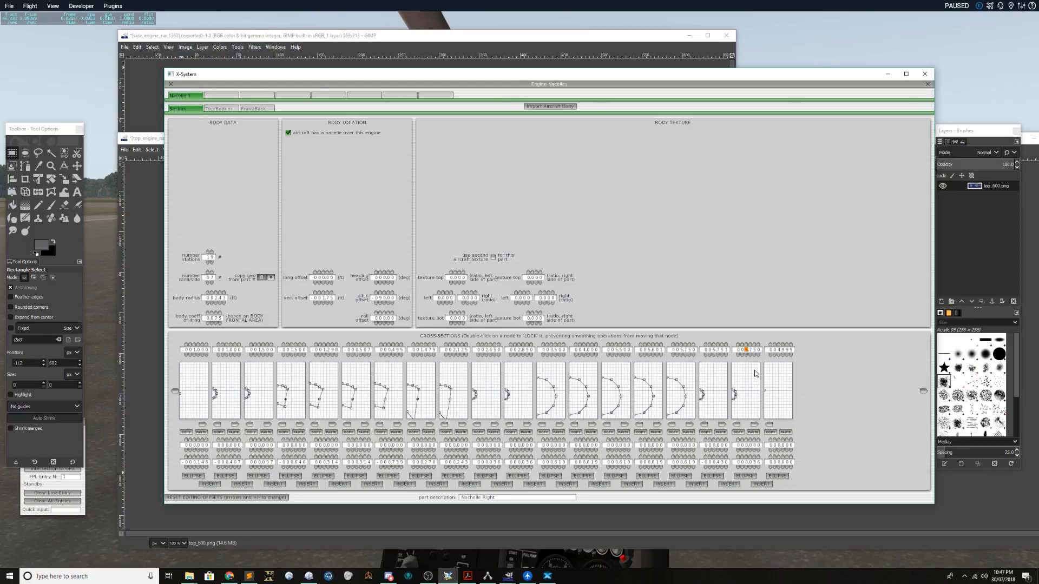
text(5005000)
drag(765, 394, 765, 398)
click(714, 350)
text(5000)
click(769, 424)
text(50)
click(212, 263)
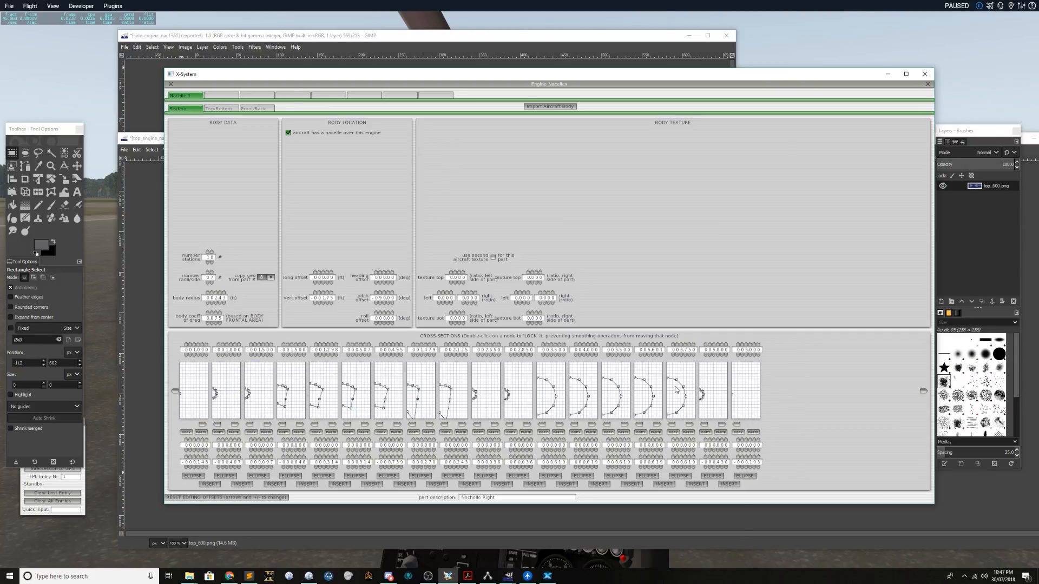
- Copy station 17's small cross-section to station 16, adjust station 15's longitudinal position and check the side profile
click(704, 425)
click(653, 350)
click(214, 109)
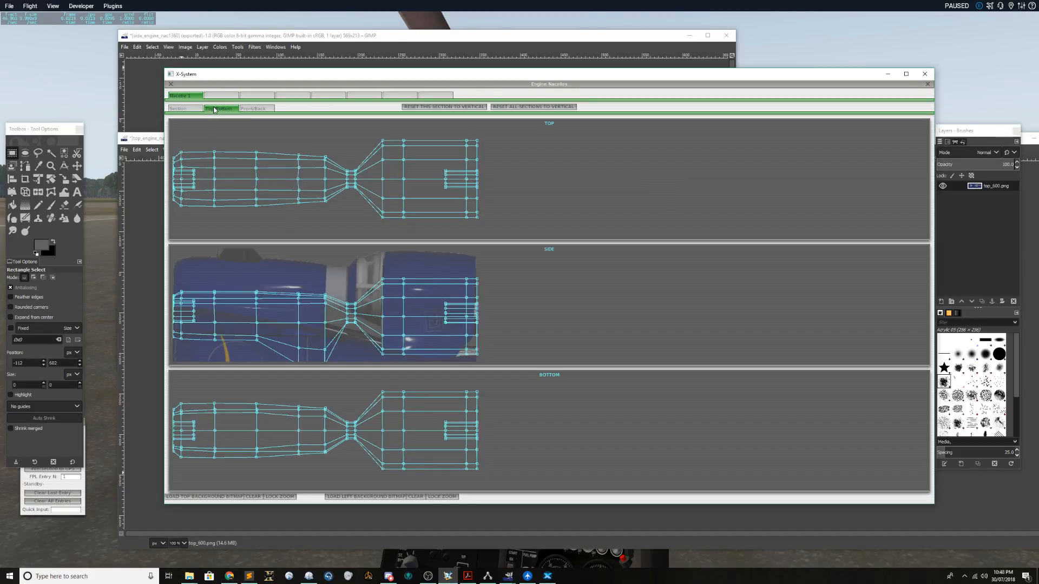
- Try stations 17 and 18 at 4.5 ft, checking how far they recess into the rear cowling
click(178, 109)
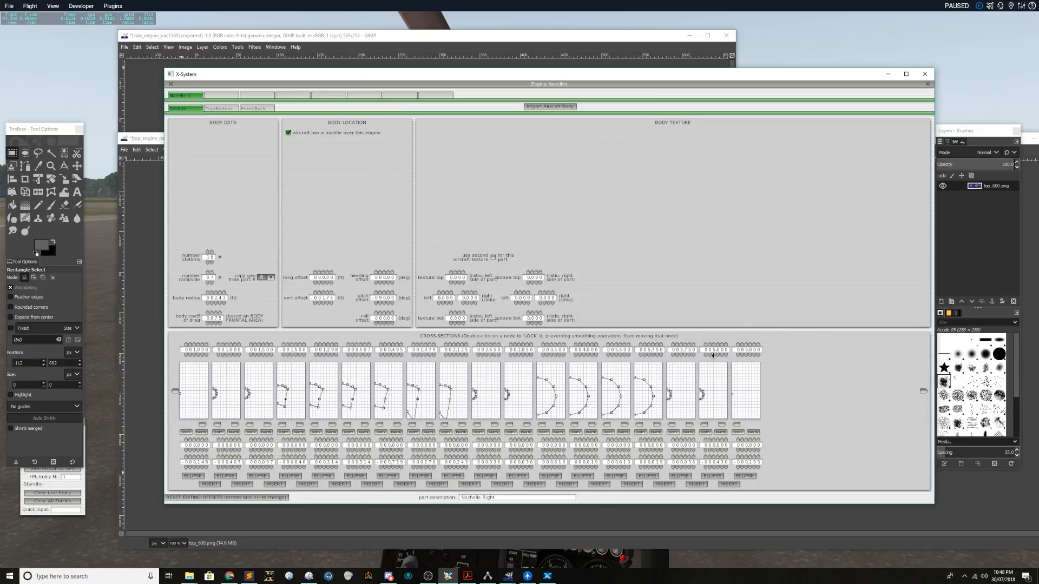
click(713, 350)
text(45)
click(746, 350)
text(45)
click(219, 108)
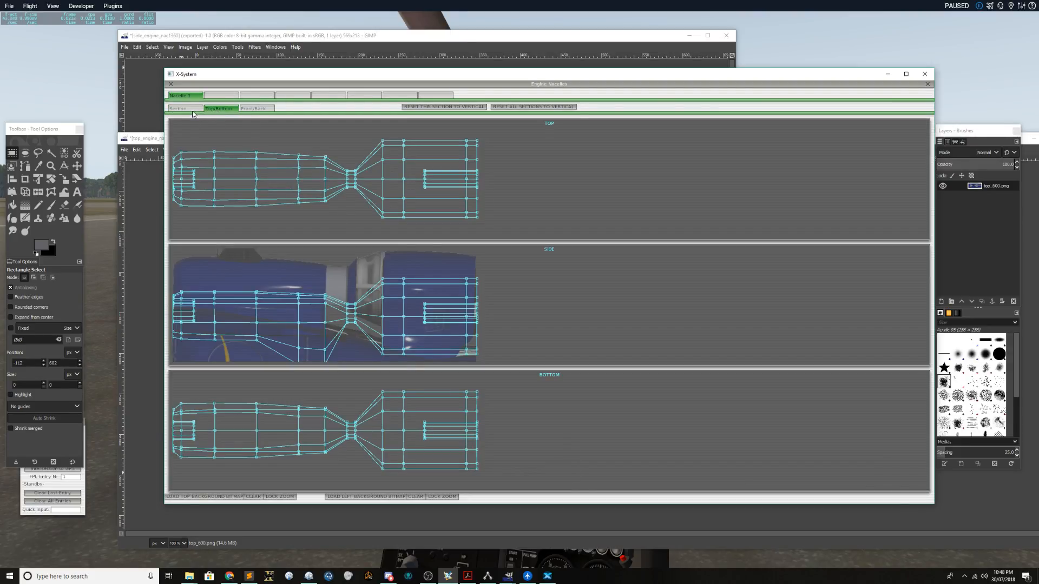
- Set the longitudinal position of stations 17 and 18 to 4.0 ft and check the recess in the side view
click(192, 109)
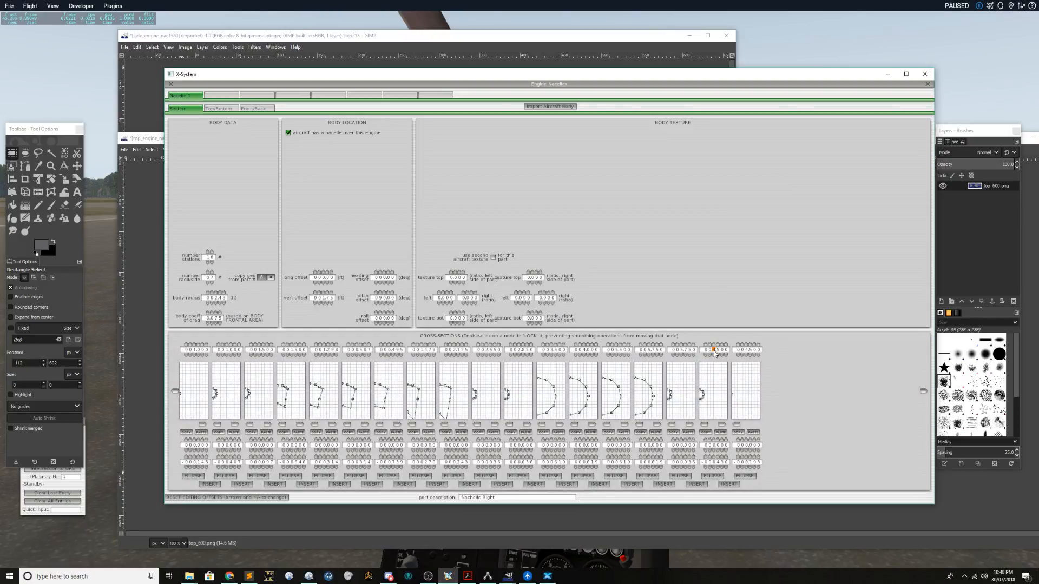
text(4)
click(746, 350)
text(4)
click(219, 108)
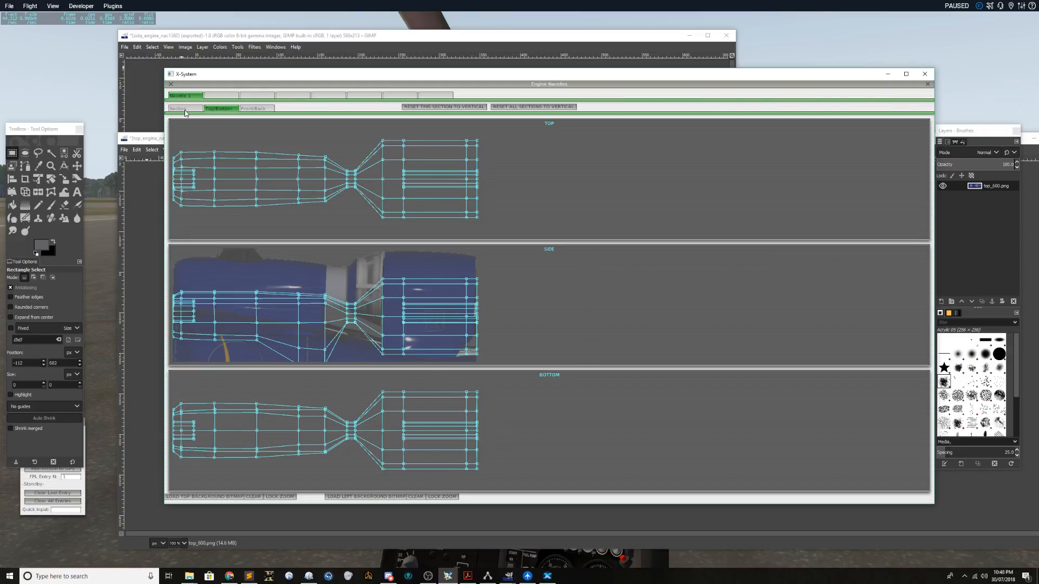
- Copy station 15's cross-section to station 16, shrink it slightly to form an inner wall, and copy it to station 17
click(185, 110)
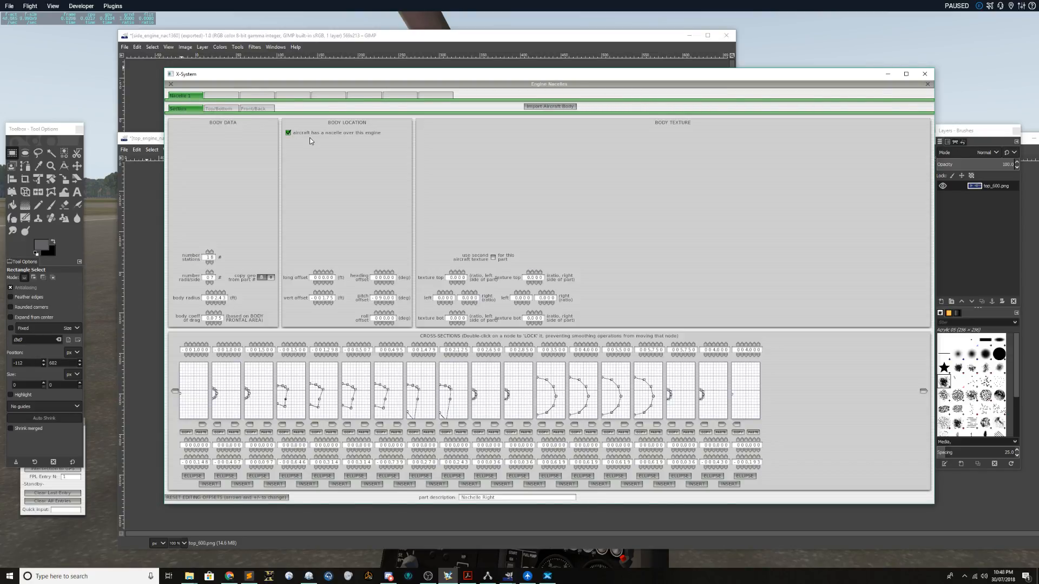
click(658, 427)
drag(669, 380, 667, 412)
click(690, 425)
click(215, 110)
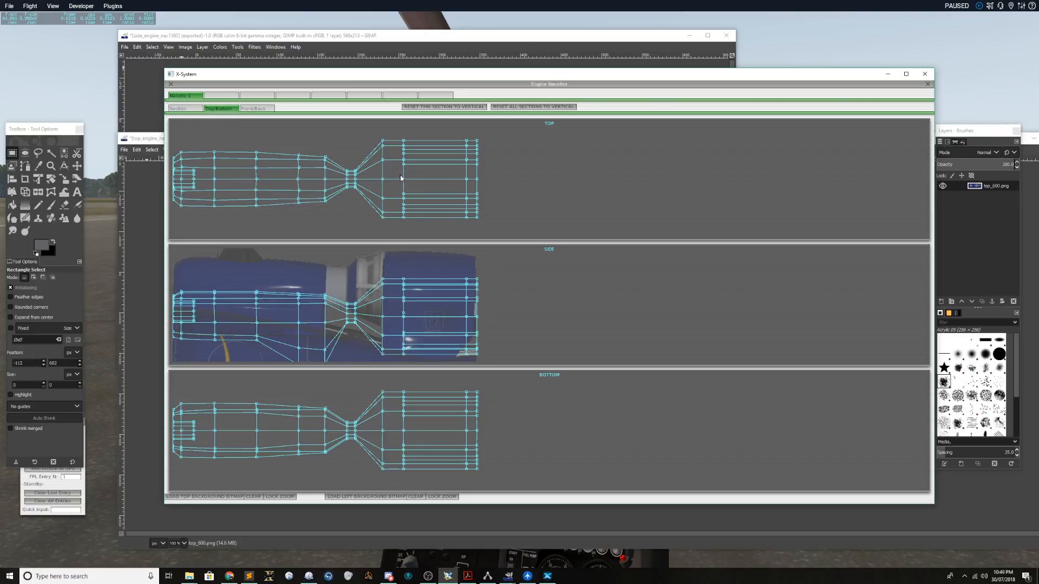
- Clear the side background, load top_engine_nac1360.png as the top background, and match its scale to the nacelle before locking the zoom
click(416, 497)
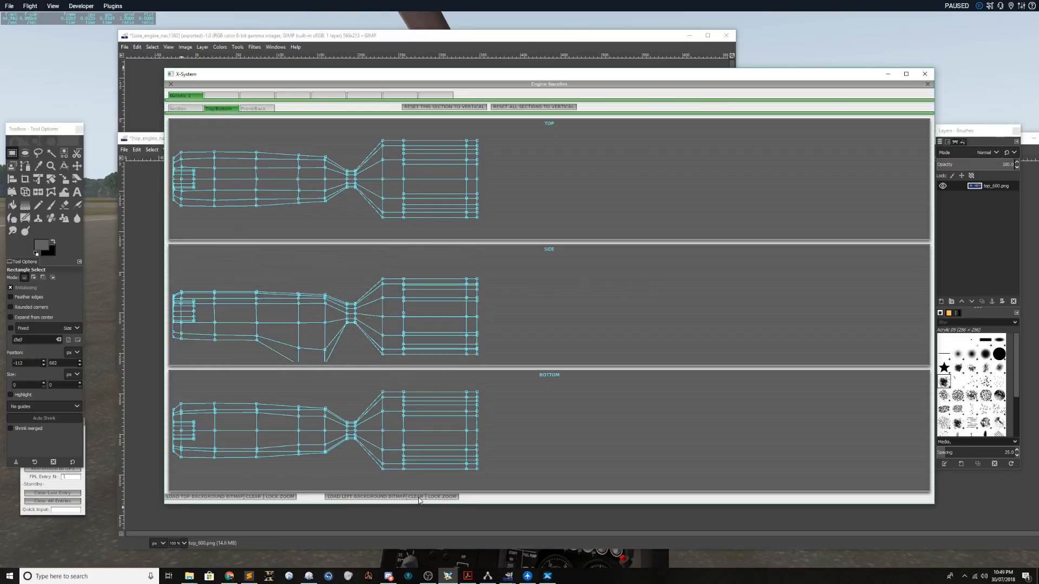
click(206, 496)
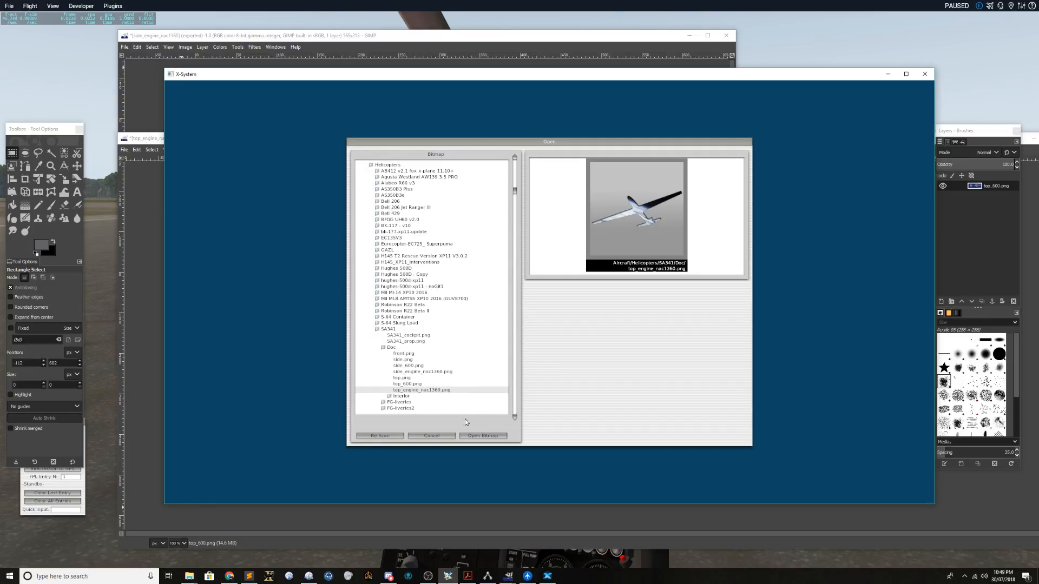
click(475, 435)
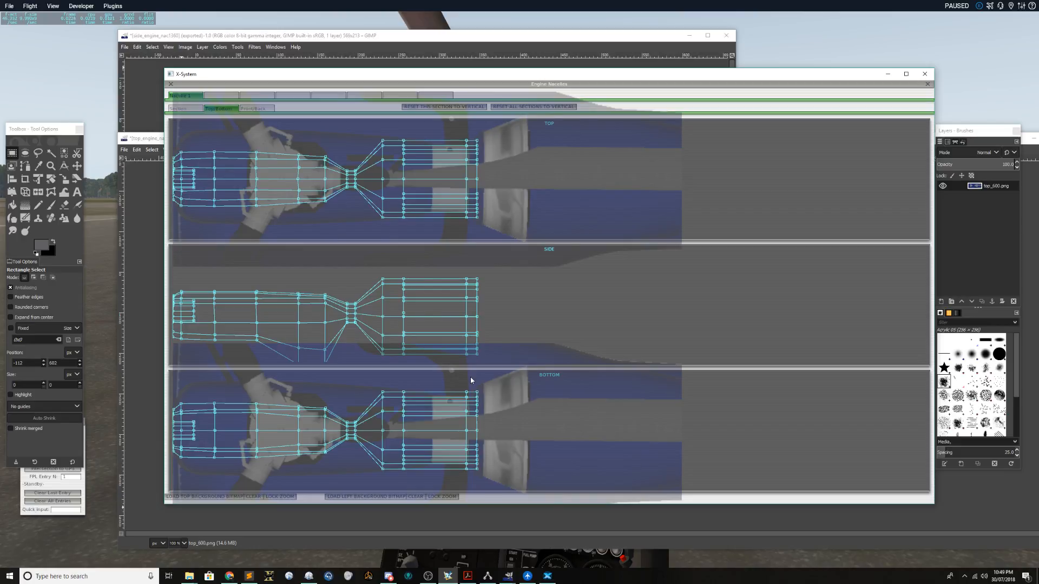
key(equal)
key(equal)
key(equal)
key(equal)
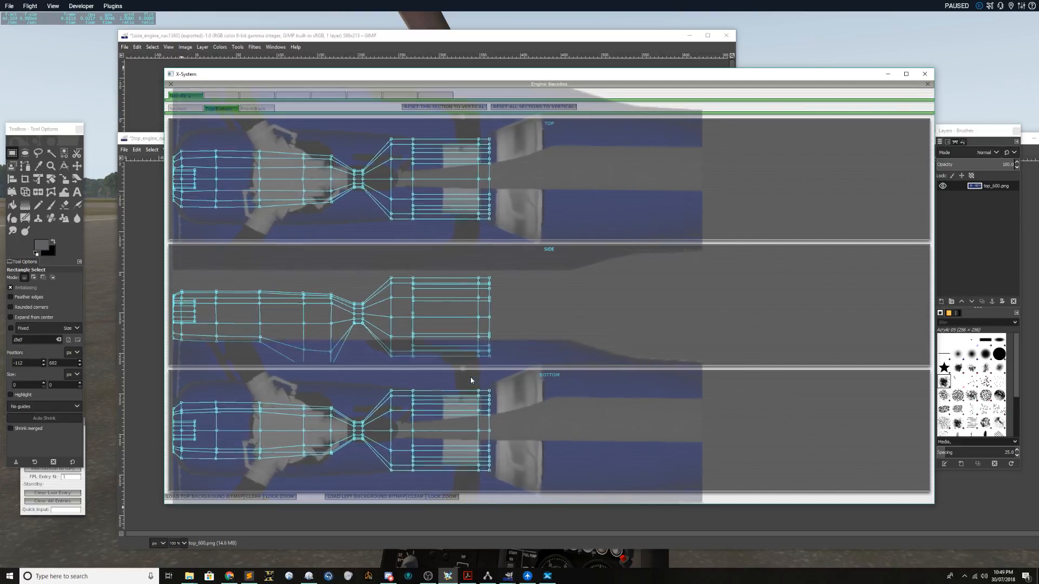
click(281, 497)
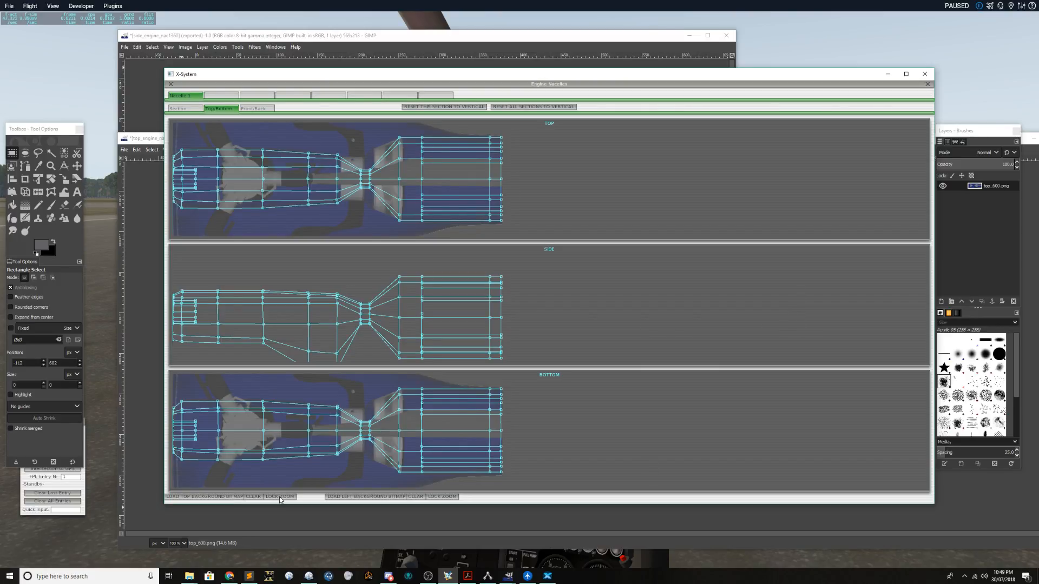
key(equal)
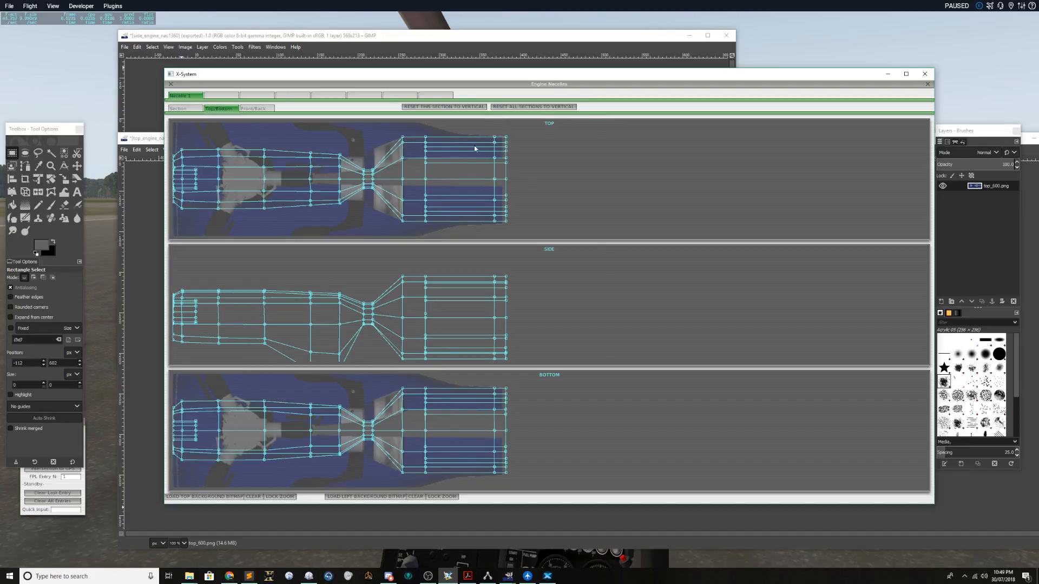
- Widen the outer nodes of neck stations 10 and 11 in the top view and move station 14 forward along the rear cowling
drag(366, 168, 373, 149)
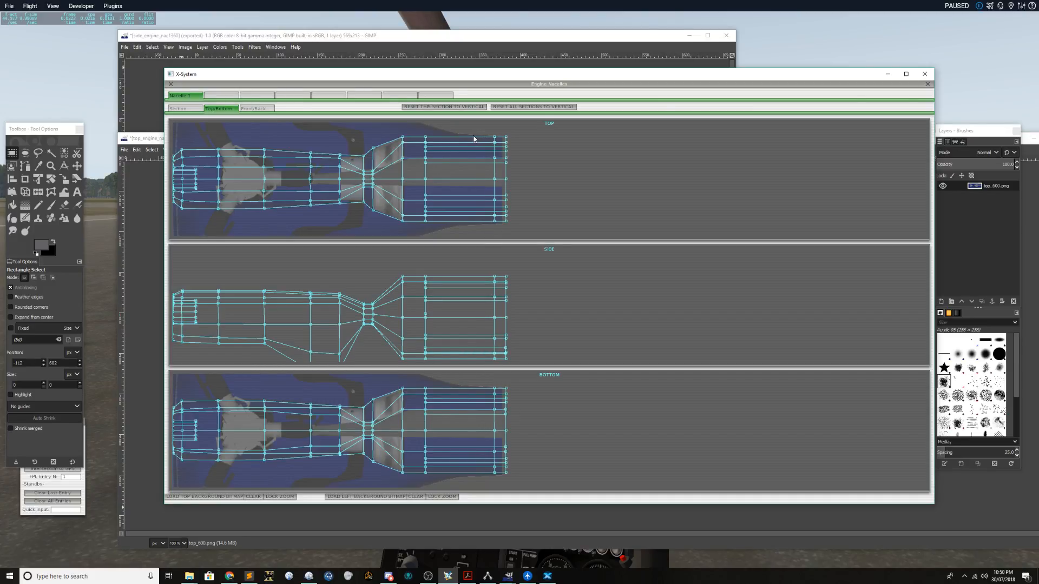
click(183, 108)
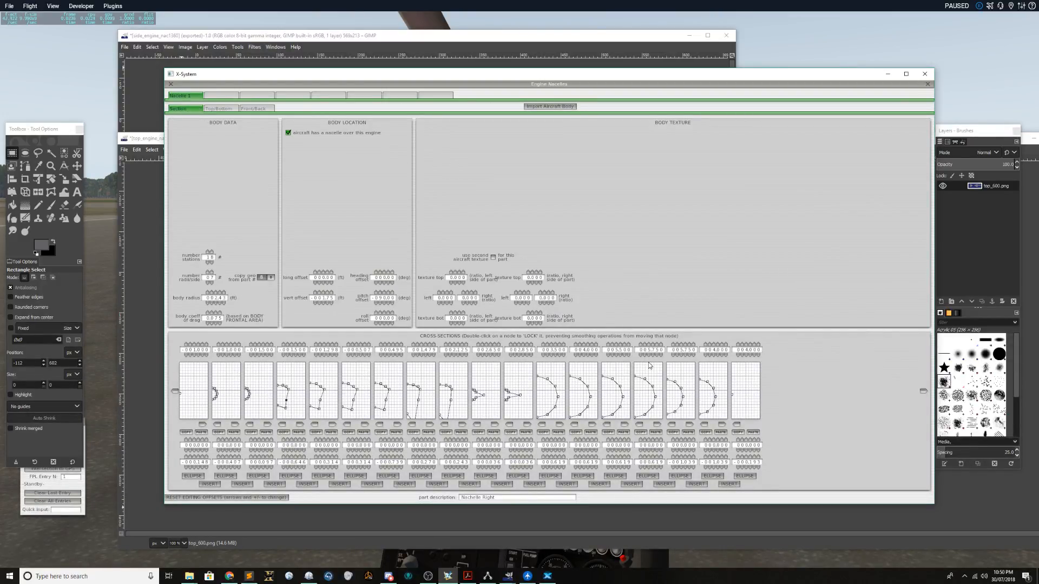
click(621, 351)
click(216, 108)
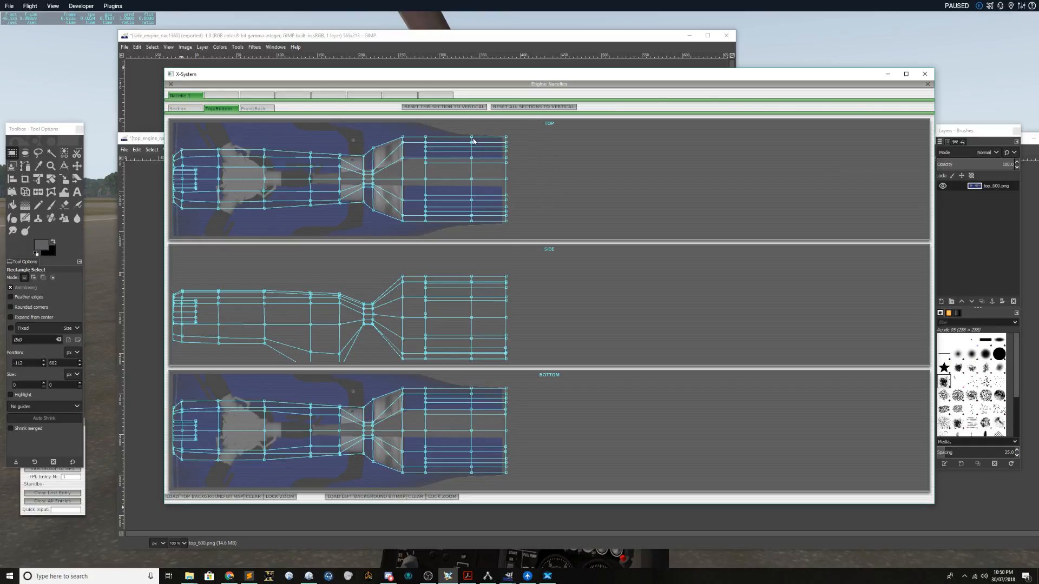
- Bulge the outer and adjacent inner nodes of stations 13 and 14 to follow the rear cowling in the top reference
drag(471, 136, 471, 134)
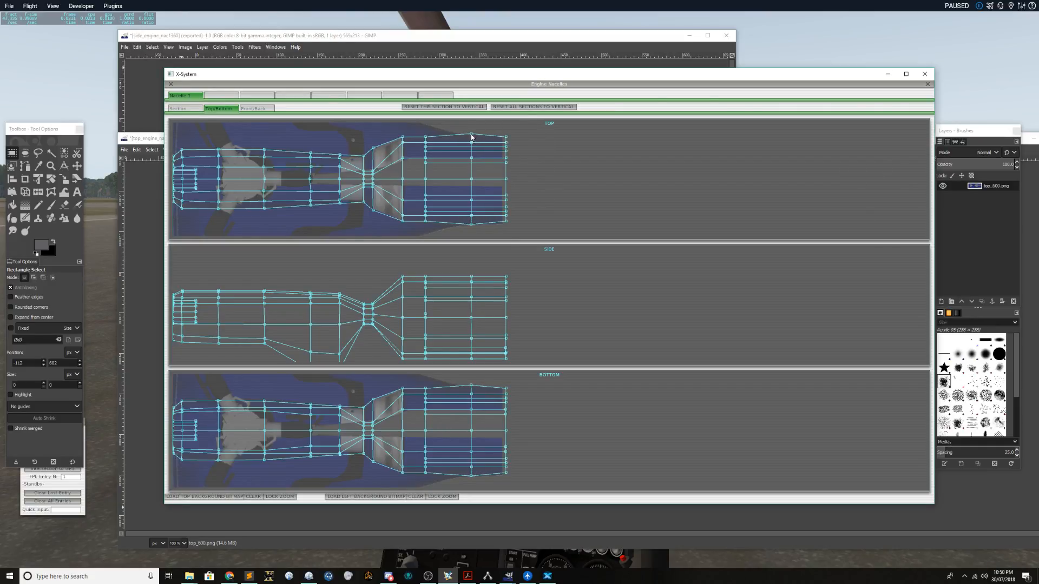
drag(425, 137, 425, 136)
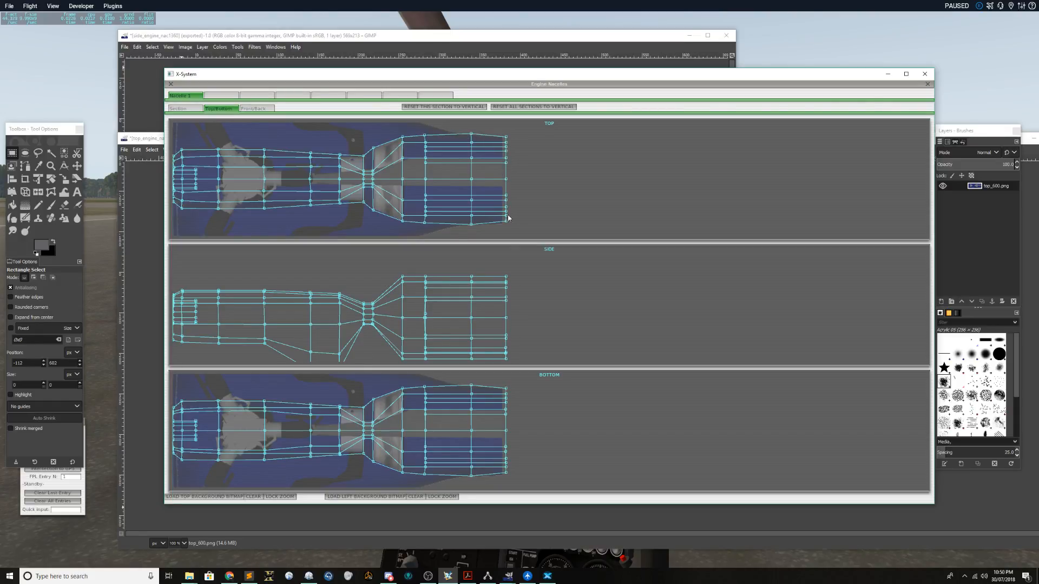
drag(425, 222, 426, 218)
drag(471, 223, 471, 220)
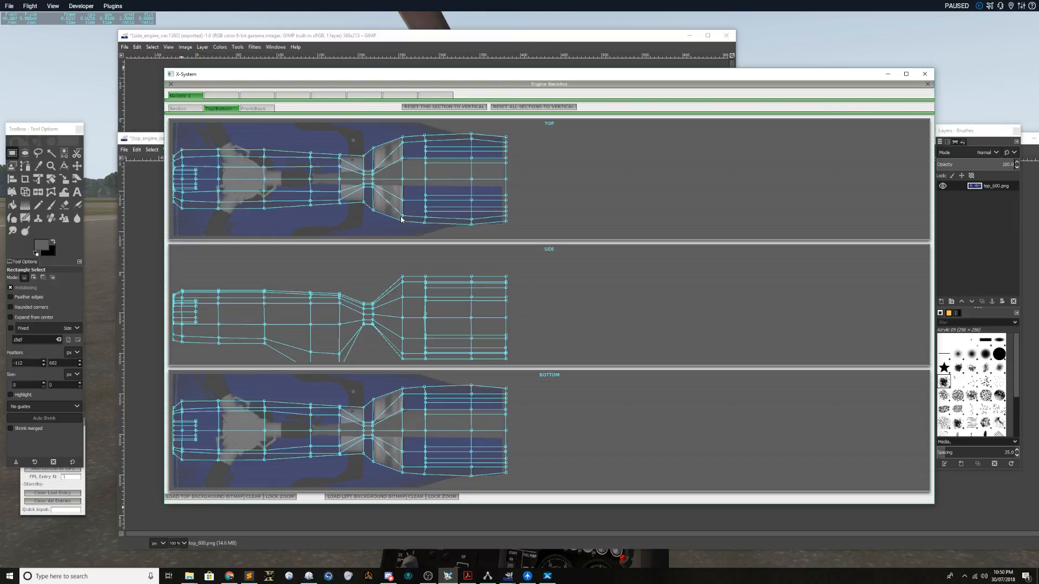
- Spread the remaining nodes of neck stations 10 and 11 and fine-tune stations 9 and 14 against the top and bottom references
mouse_move(372, 189)
mouse_down()
mouse_move(373, 206)
mouse_move(363, 191)
mouse_move(373, 193)
mouse_up()
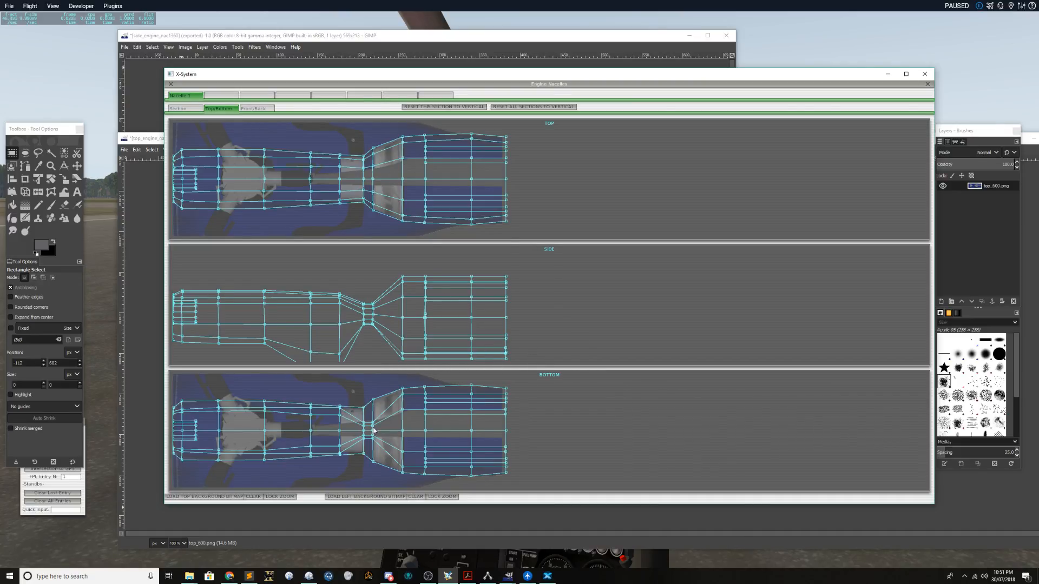
mouse_move(373, 426)
mouse_down()
mouse_move(364, 415)
mouse_move(373, 418)
mouse_up()
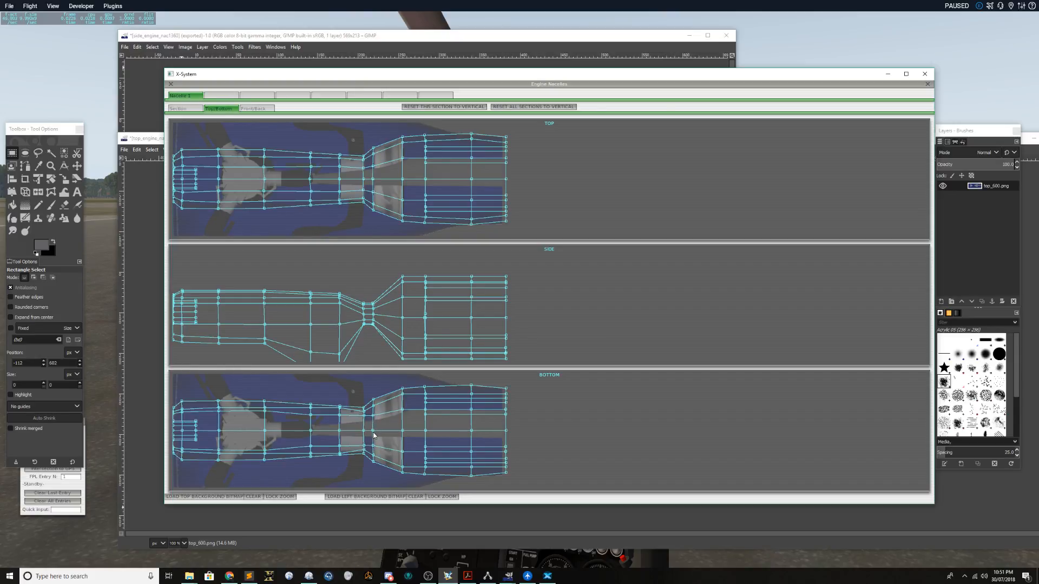
drag(364, 416, 364, 417)
drag(339, 408, 339, 409)
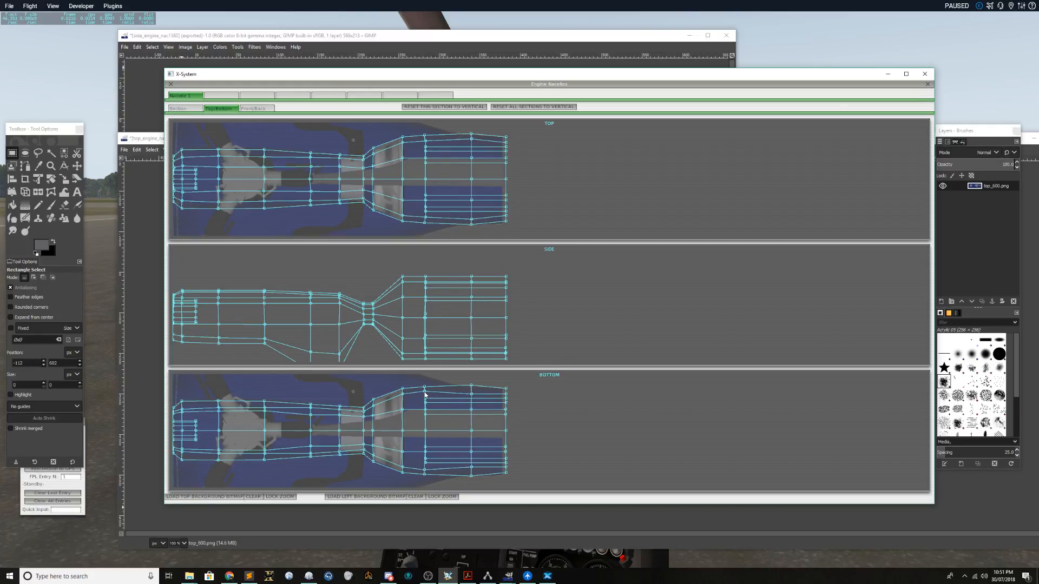
drag(471, 394, 471, 391)
- Check the nacelle wireframe against the whole helicopter's side reference, and return to the engine nacelle editor
click(171, 84)
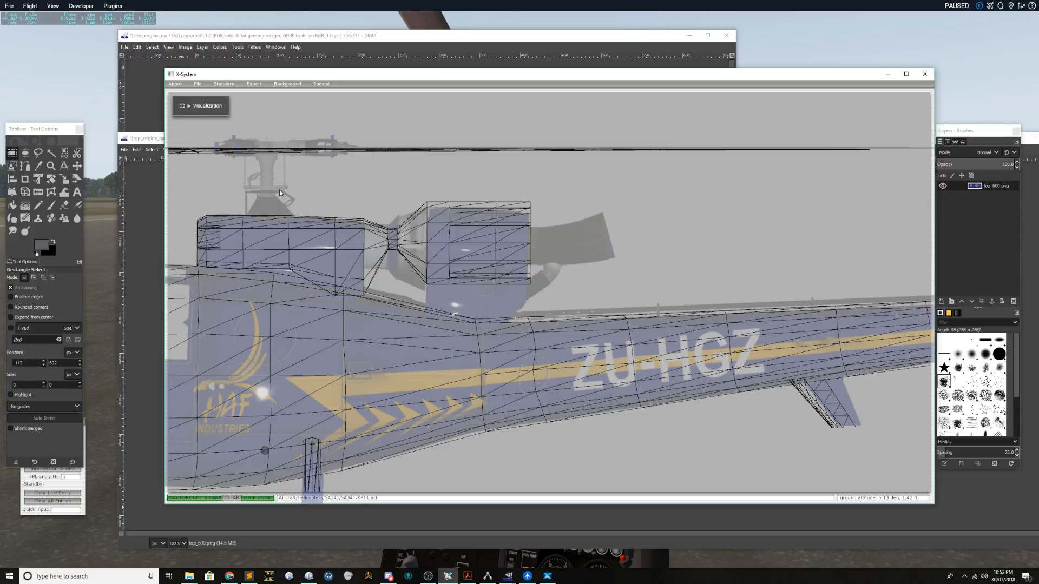
click(268, 82)
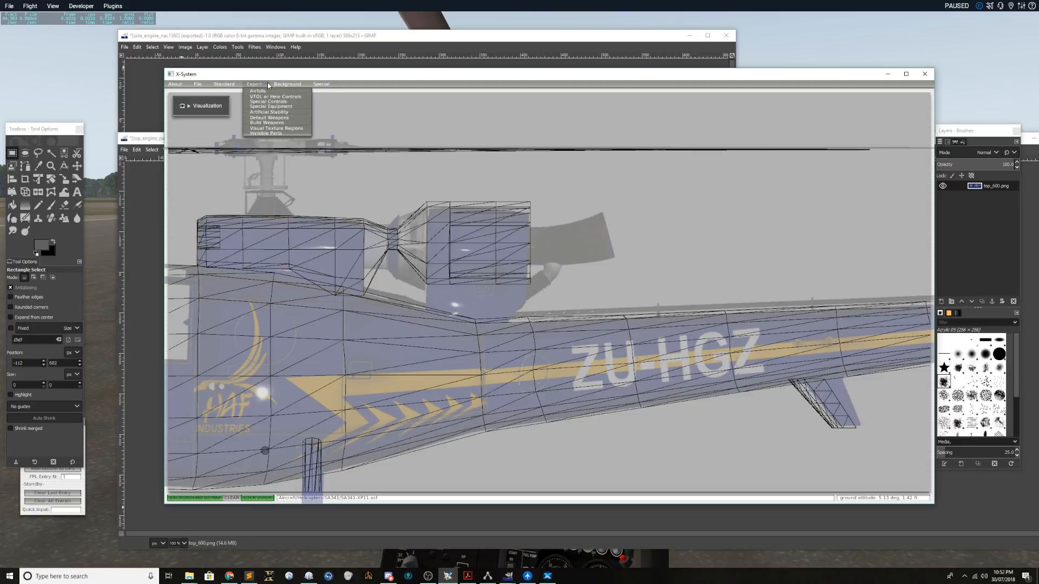
click(219, 83)
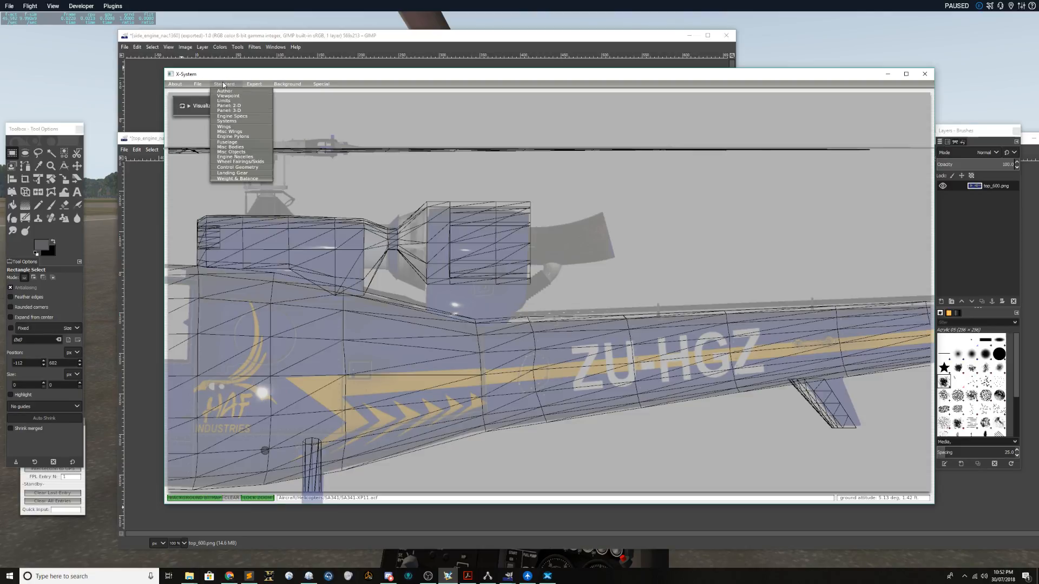
click(238, 157)
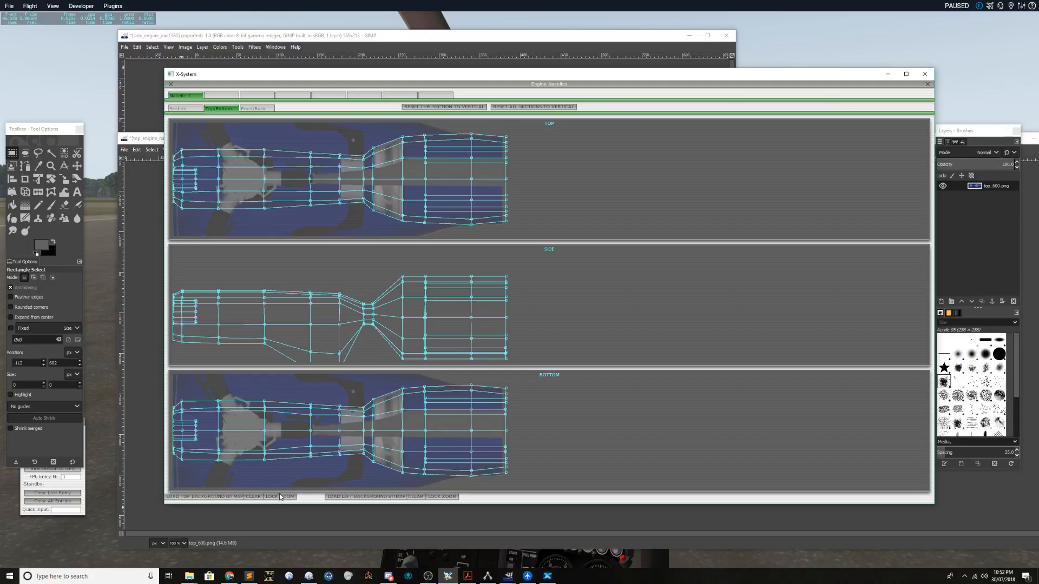
- Clear the top background, load side_engine_nac1360.png as the left background, and lock its zoom
click(253, 496)
click(389, 497)
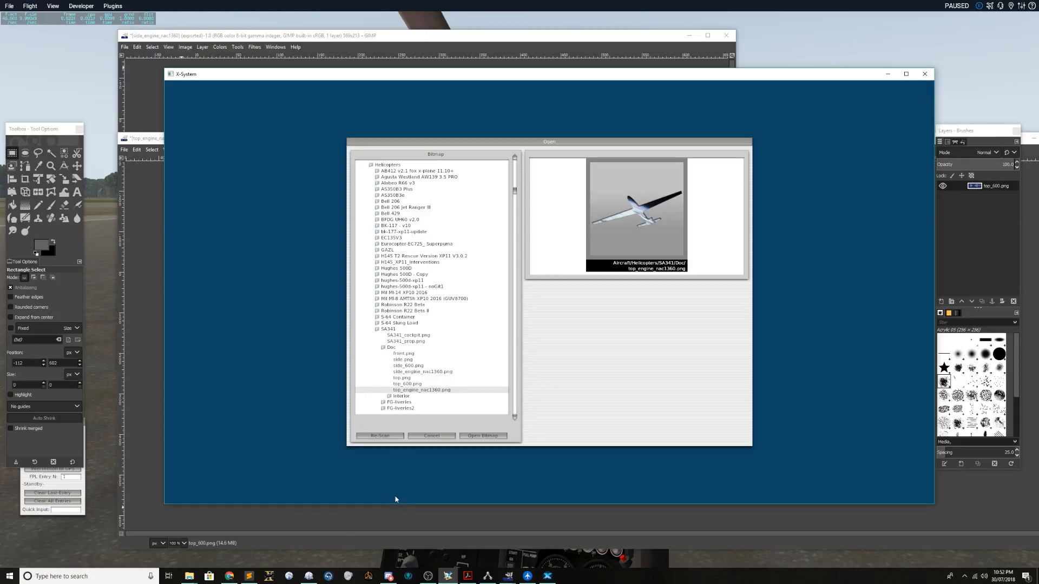
click(425, 373)
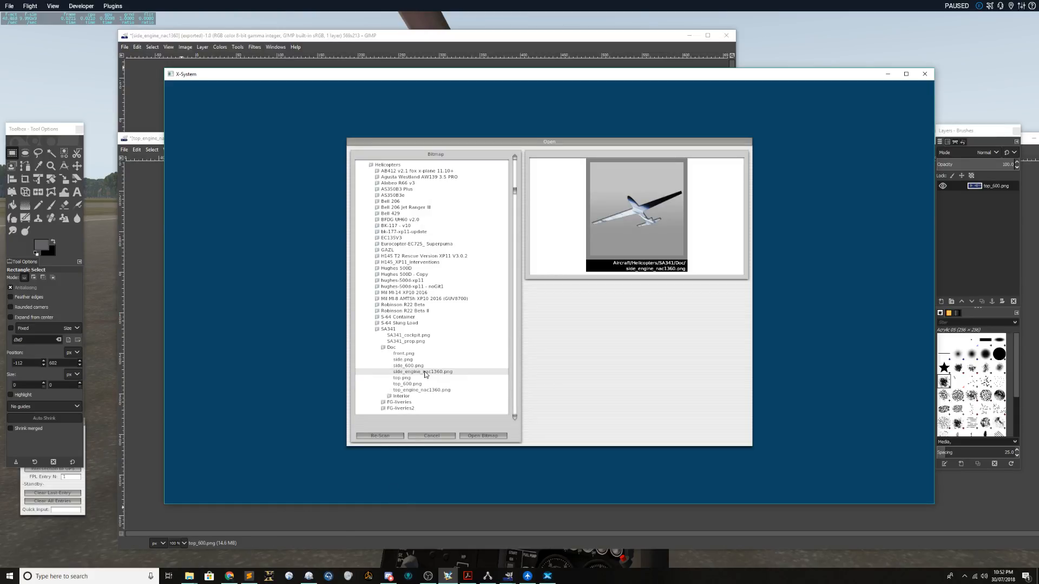
click(487, 436)
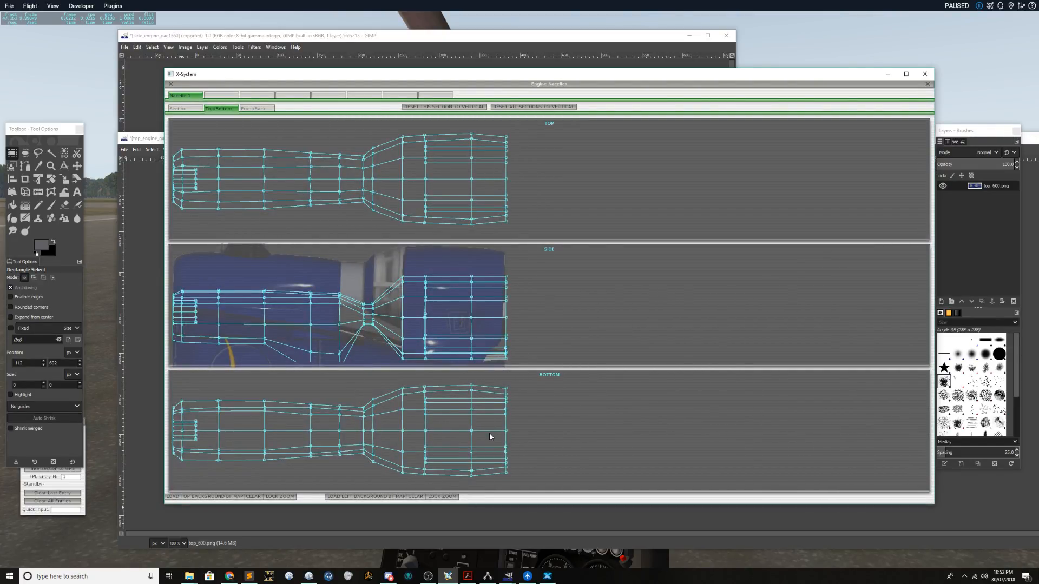
click(435, 498)
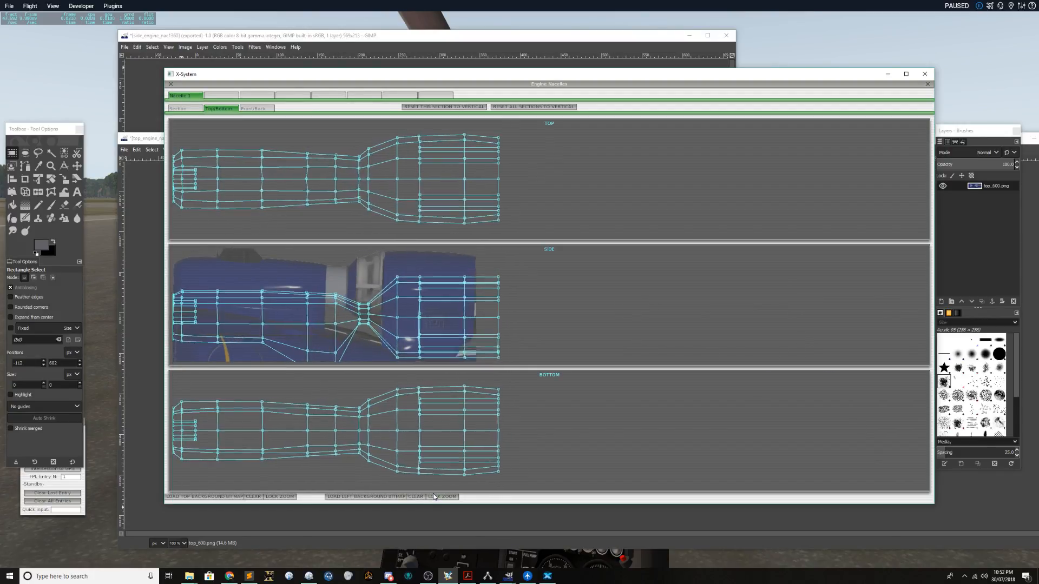
- Scale and shift the nacelle wireframe to line up with the cowlings in the side reference
key(equal)
key(equal)
key(equal)
key(equal)
key(equal)
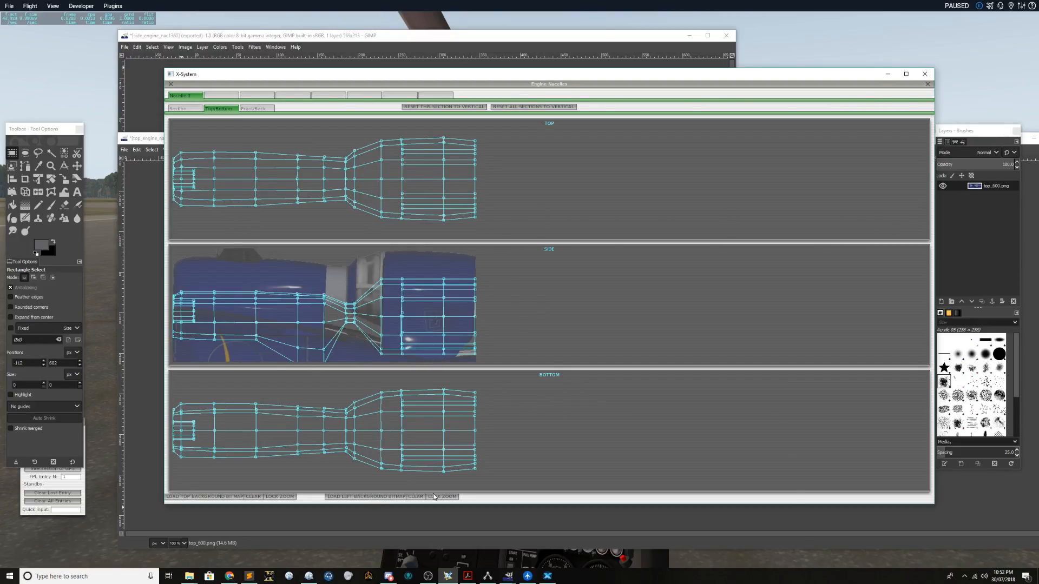
key(Down)
key(Down)
key(Up)
key(Up)
key(Up)
key(Up)
key(Up)
key(Up)
key(Up)
key(Up)
key(Up)
key(Up)
key(Up)
key(Up)
key(Up)
key(Up)
key(Up)
key(Up)
key(Up)
key(Up)
key(Up)
key(Up)
key(Up)
key(Up)
key(Up)
key(Up)
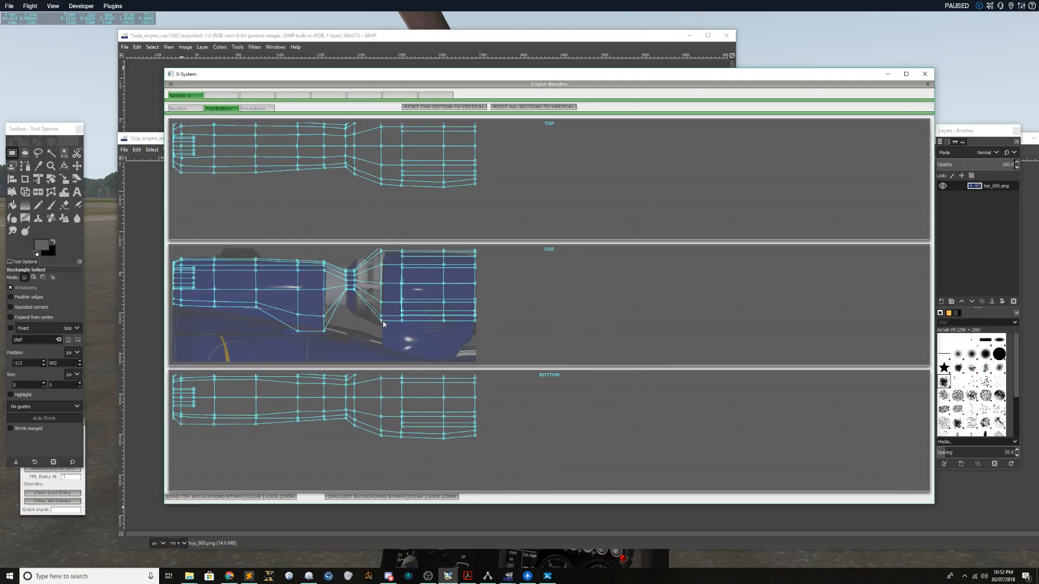
- Lower the bottom nodes of the rear cowling stations in the side view to follow the cowling's lower edge
drag(381, 315, 382, 346)
drag(355, 290, 412, 355)
drag(445, 320, 442, 362)
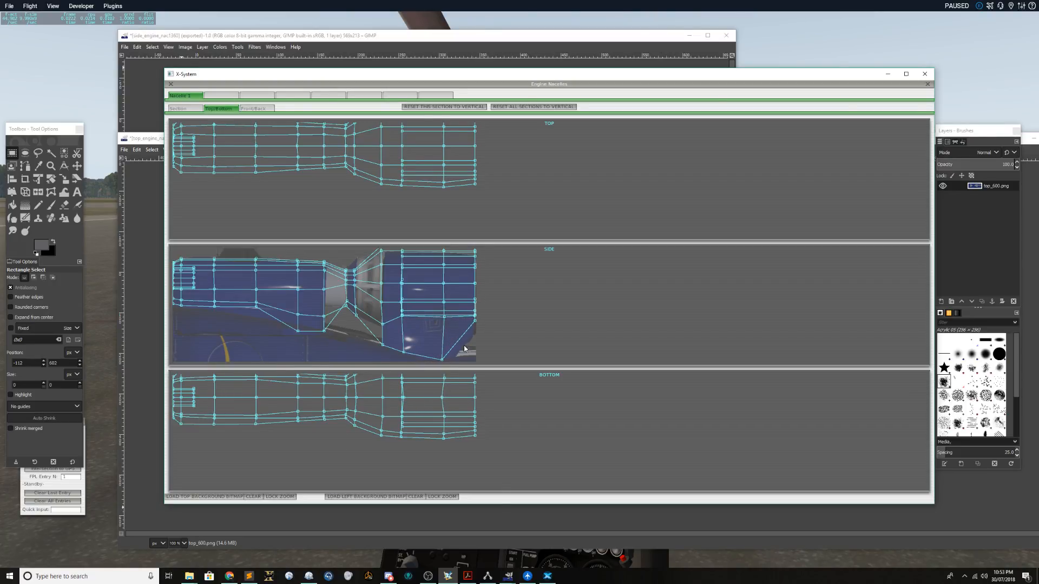
drag(475, 321, 475, 336)
drag(441, 359, 475, 335)
- Reposition the rear cowling's lower side nodes and move the inner nodes of its inset station forward in the side view
drag(402, 319, 475, 326)
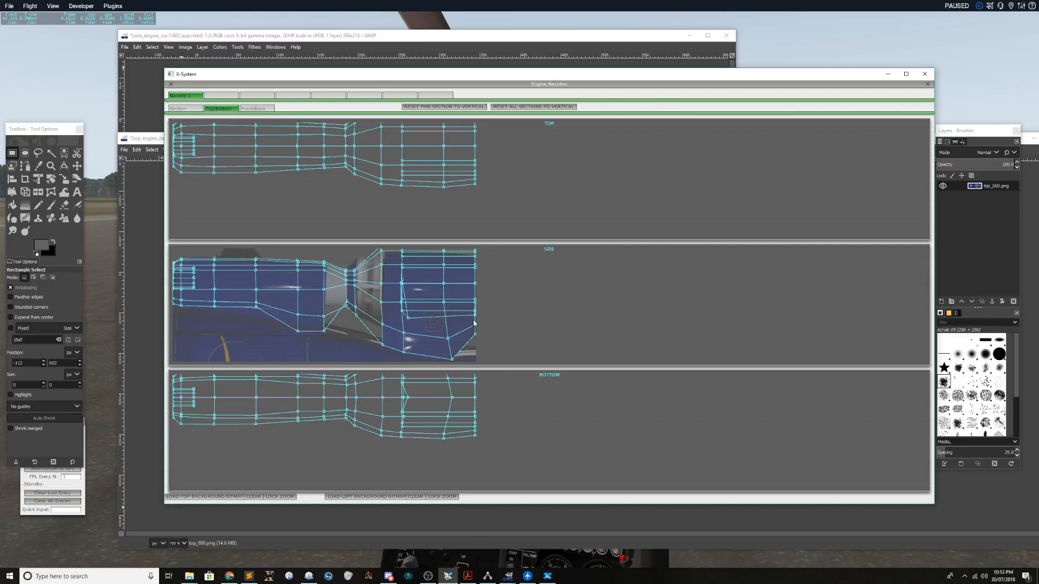
drag(474, 315, 475, 321)
drag(403, 313, 394, 345)
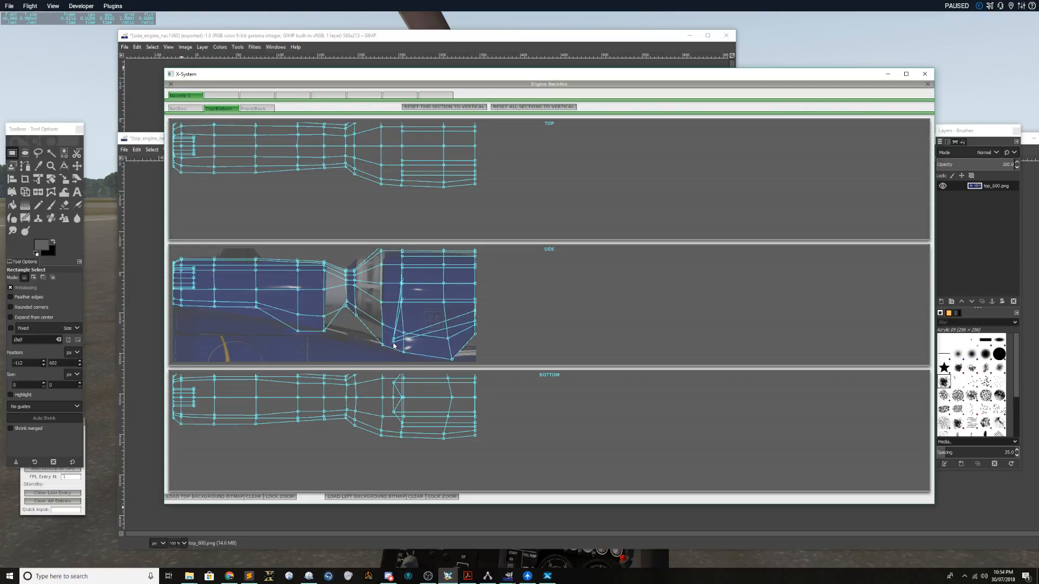
drag(403, 304, 395, 282)
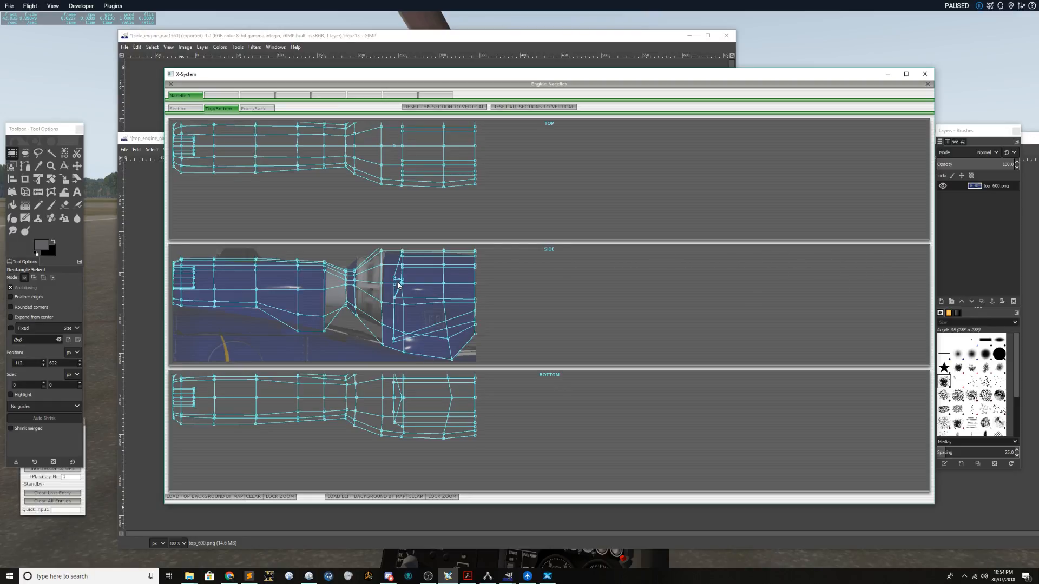
drag(403, 281, 443, 292)
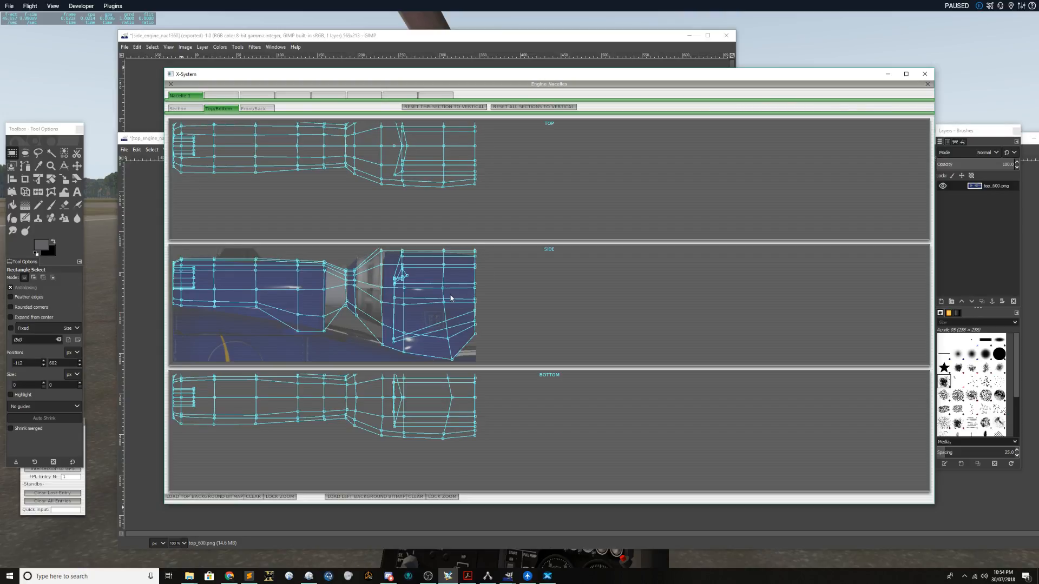
drag(406, 278, 394, 256)
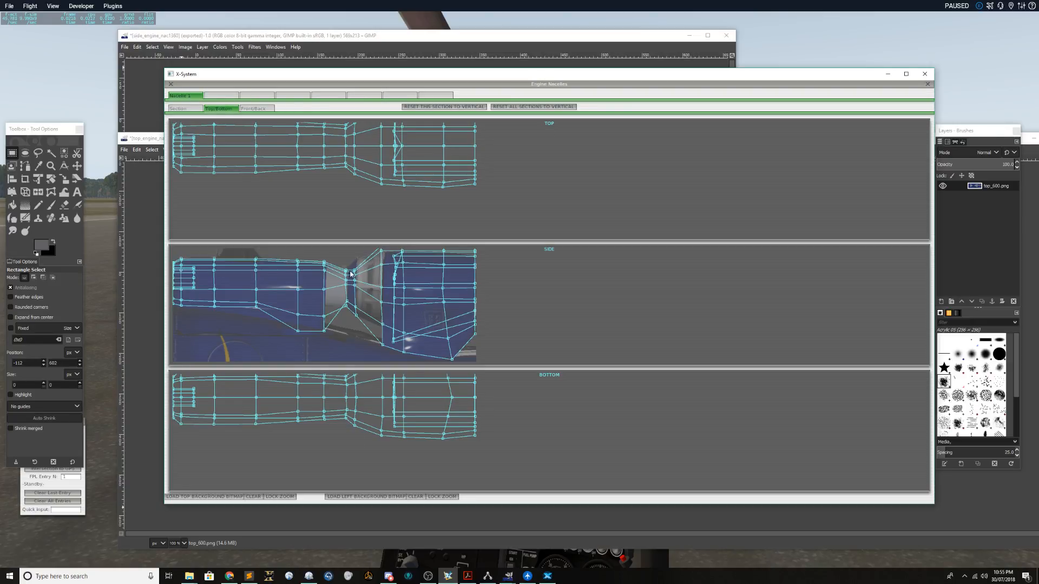
- Spread the neck's upper nodes and adjust the rear cowling's mid-height and top front nodes in the side view
drag(356, 270, 382, 288)
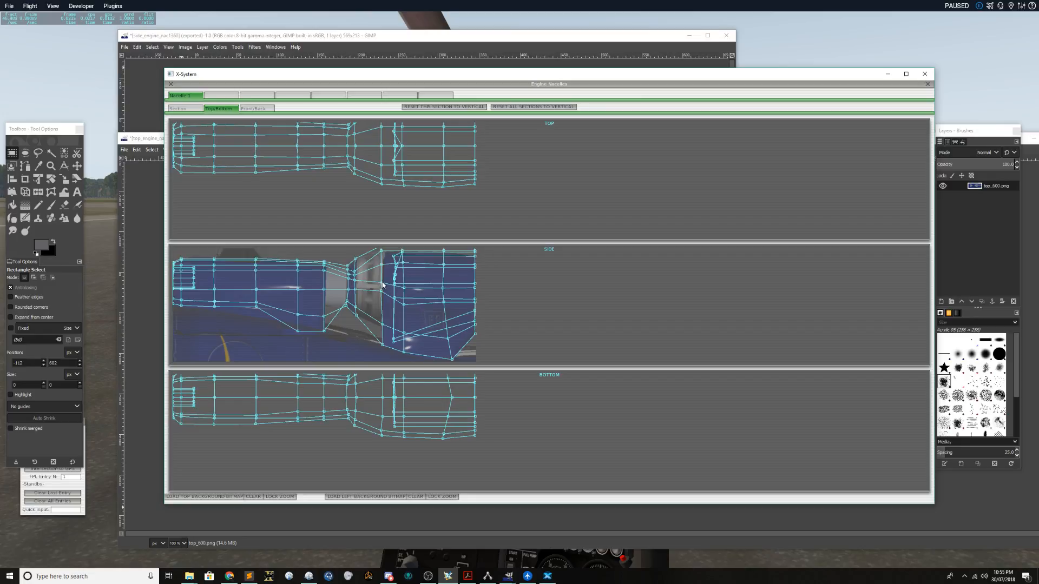
drag(382, 282, 404, 274)
drag(443, 288, 475, 275)
drag(381, 250, 354, 258)
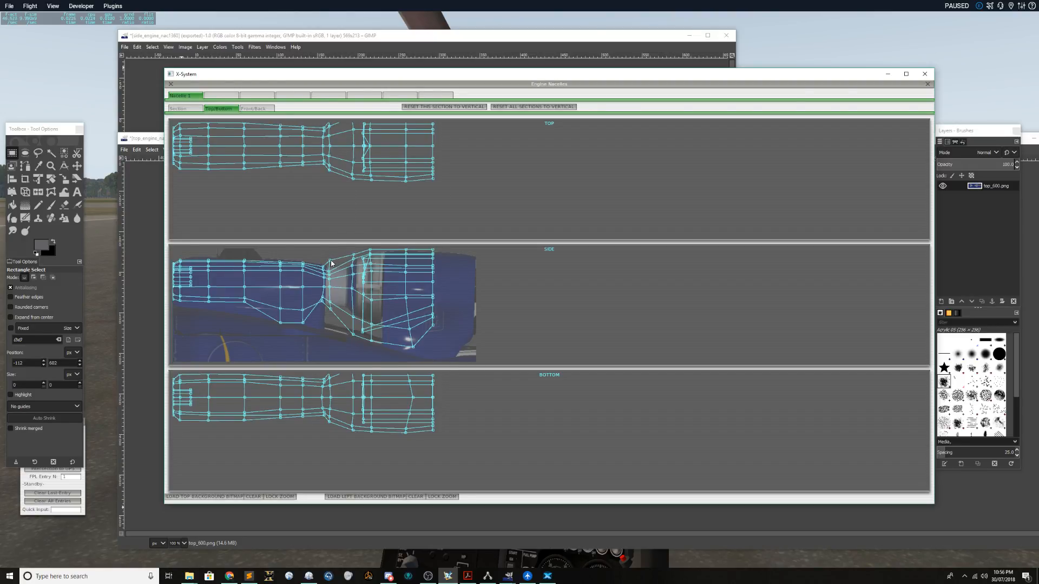
- Refine the top front node of the rear cowling and adjust the upper side nodes along its length
key(equal)
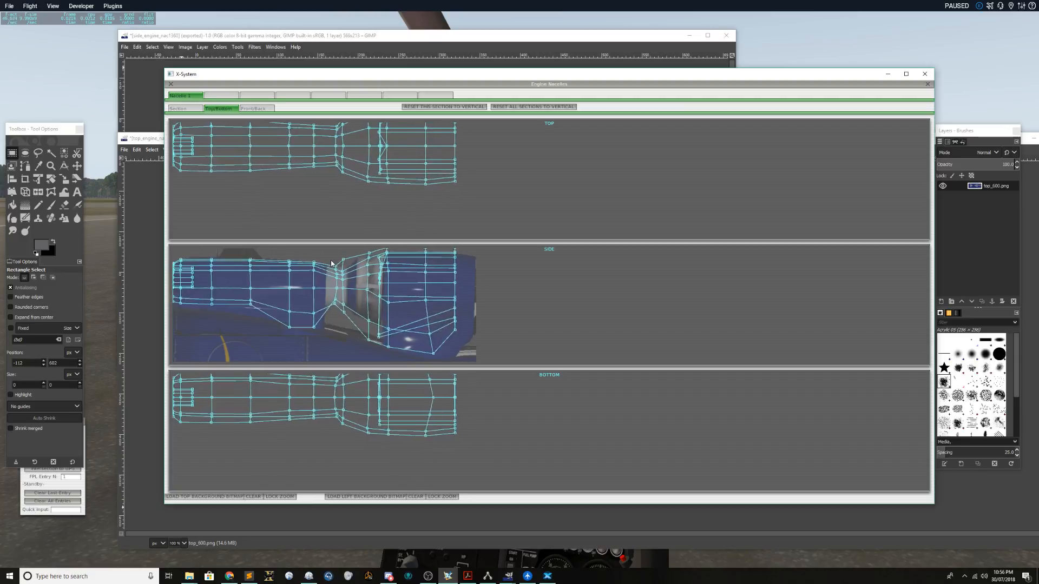
key(equal)
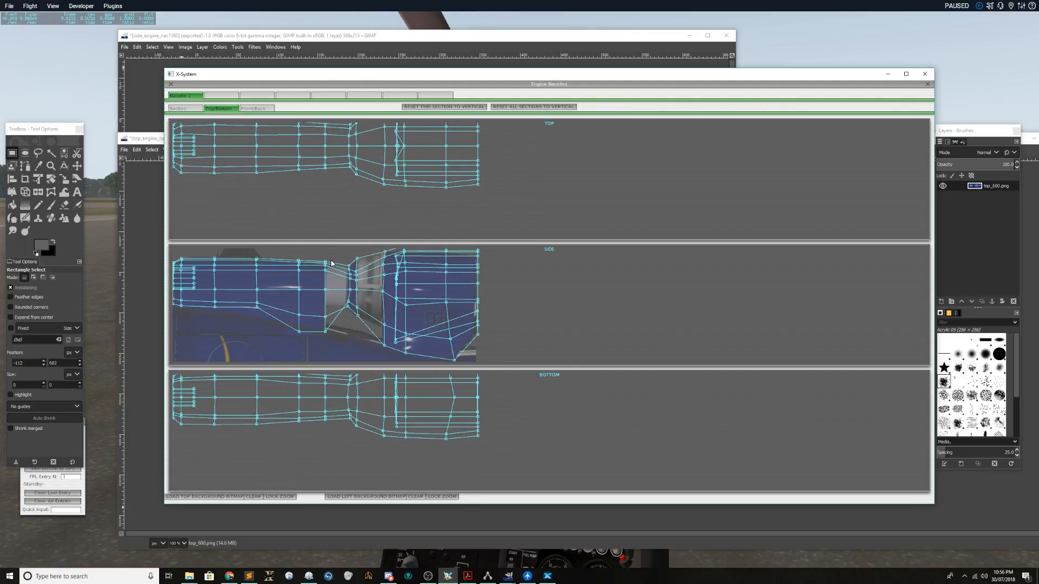
drag(385, 252, 384, 251)
key(minus)
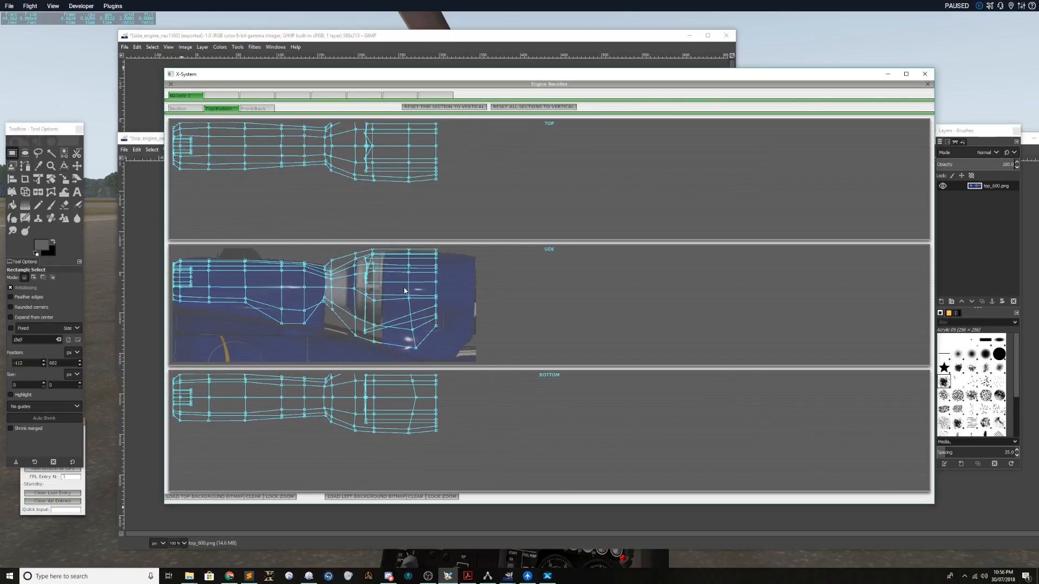
drag(374, 271, 373, 260)
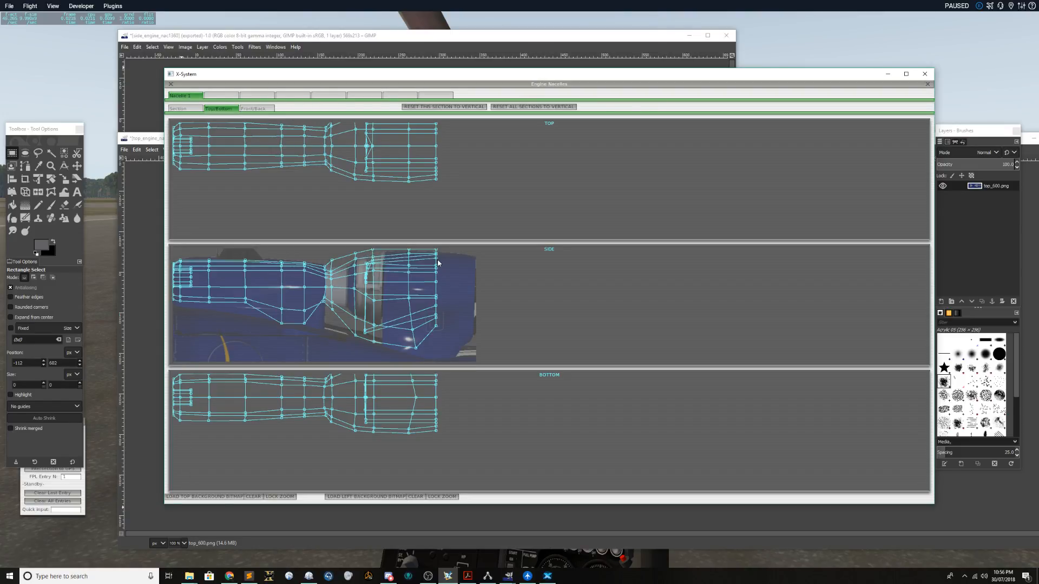
drag(435, 255, 436, 259)
- Lower the top nodes of the last rear cowling stations to round off its upper rear edge
key(minus)
key(equal)
key(equal)
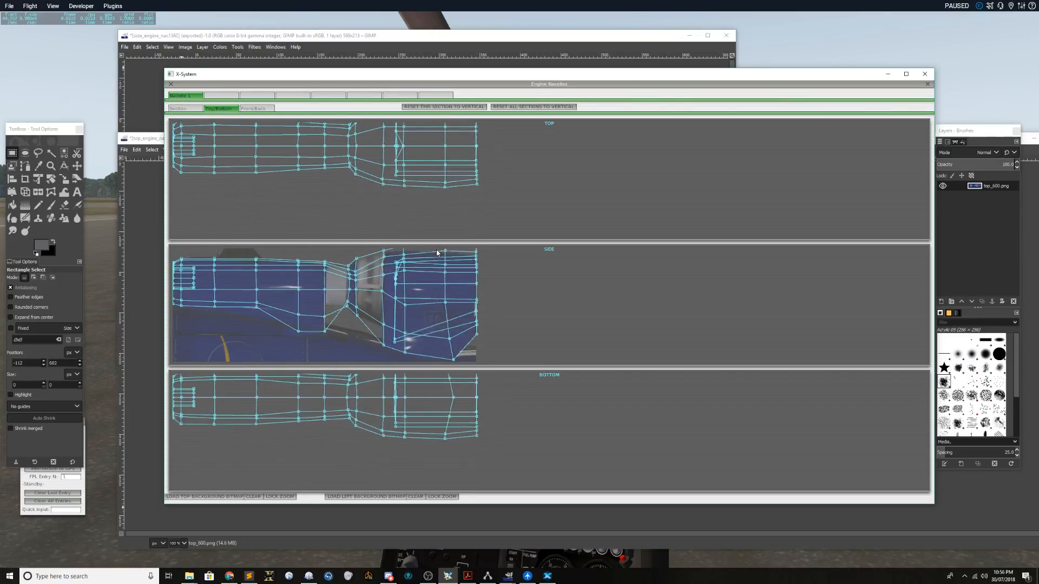
key(minus)
key(minus)
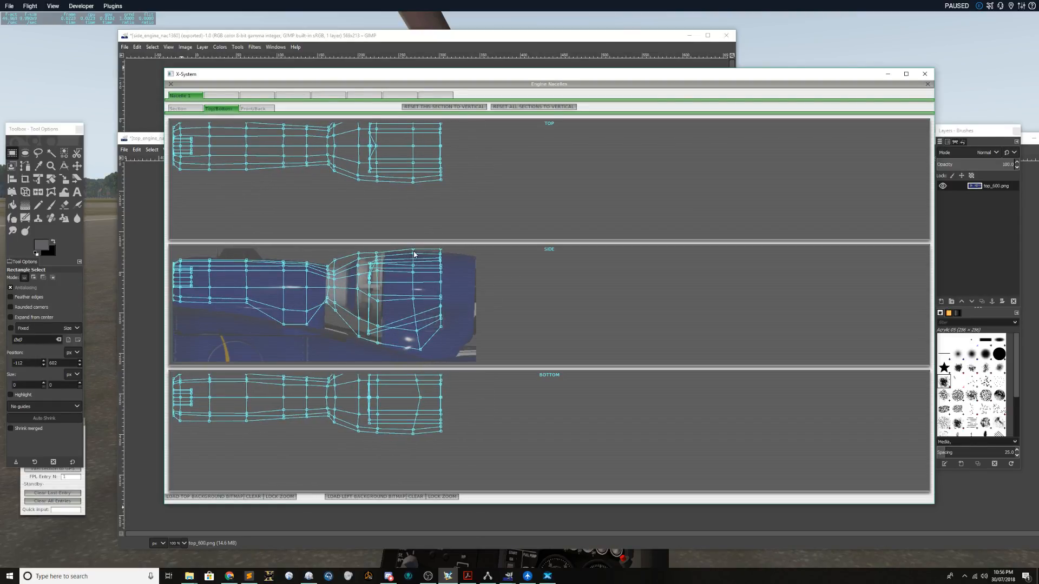
drag(412, 253, 432, 259)
key(minus)
key(equal)
key(equal)
key(equal)
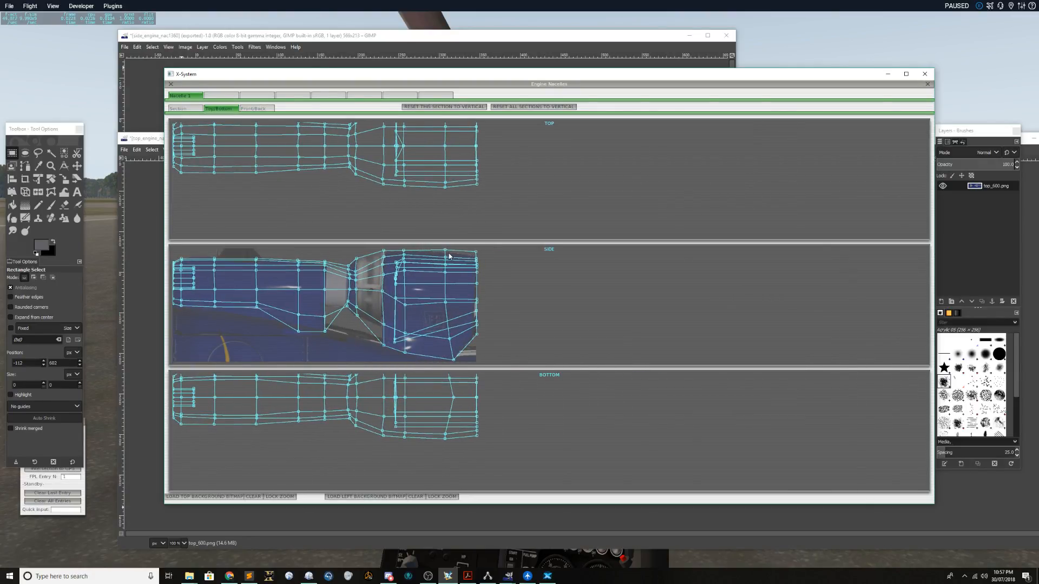
drag(445, 250, 477, 261)
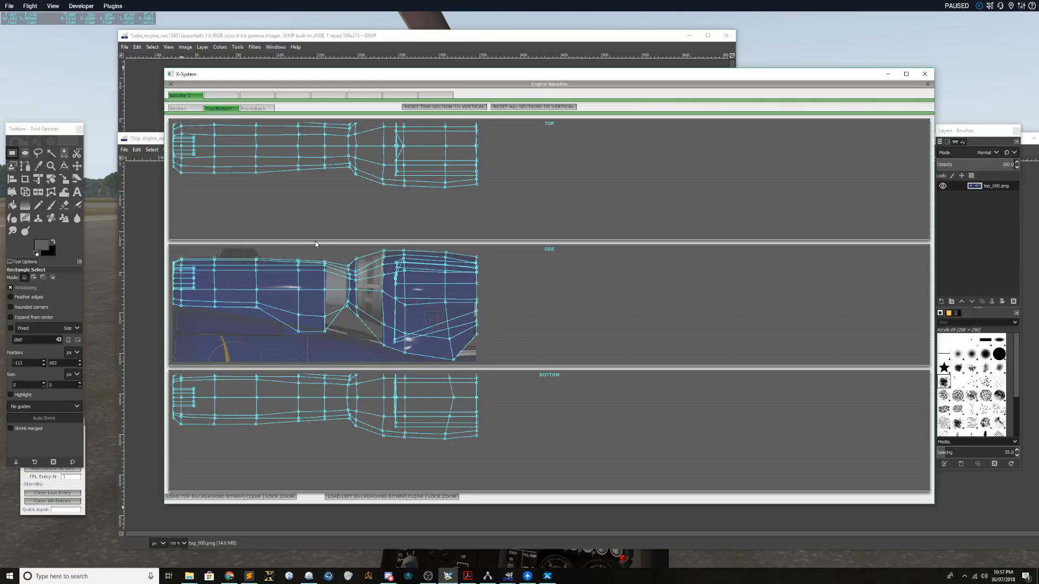
- Reset the editing offsets in the nacelle's section view, and return to the top/bottom view
click(178, 108)
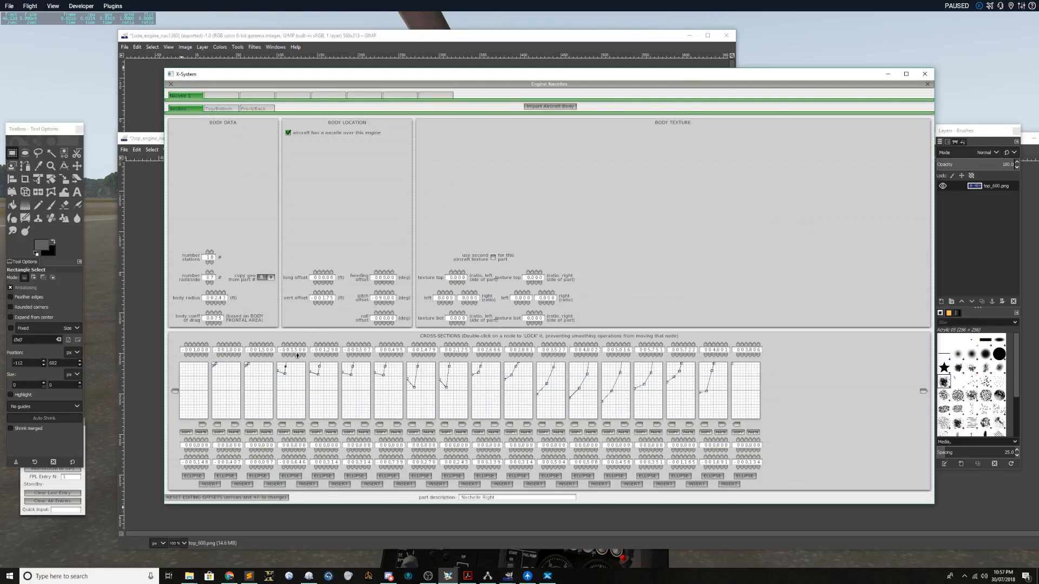
click(218, 497)
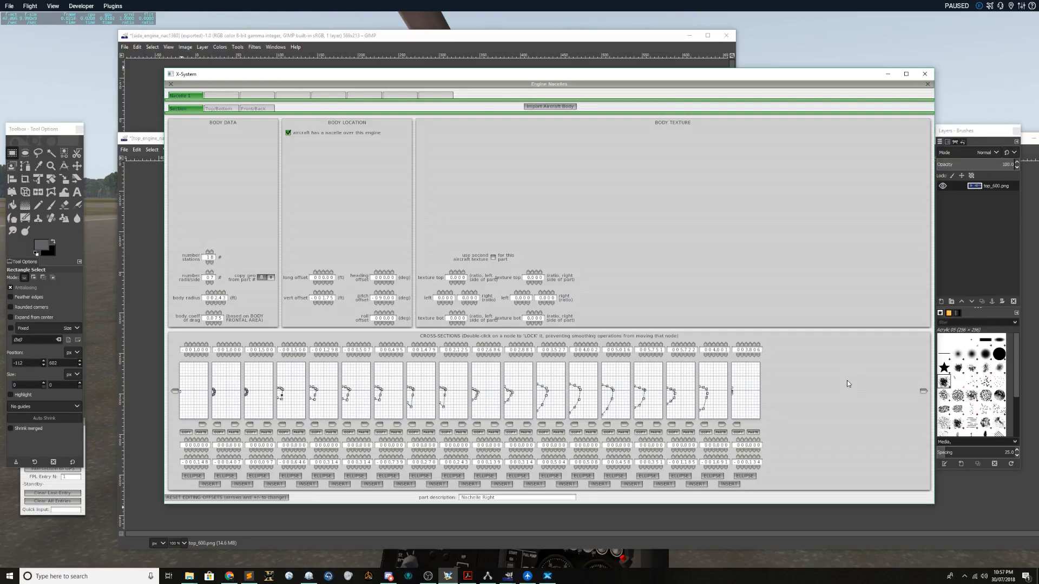
click(217, 110)
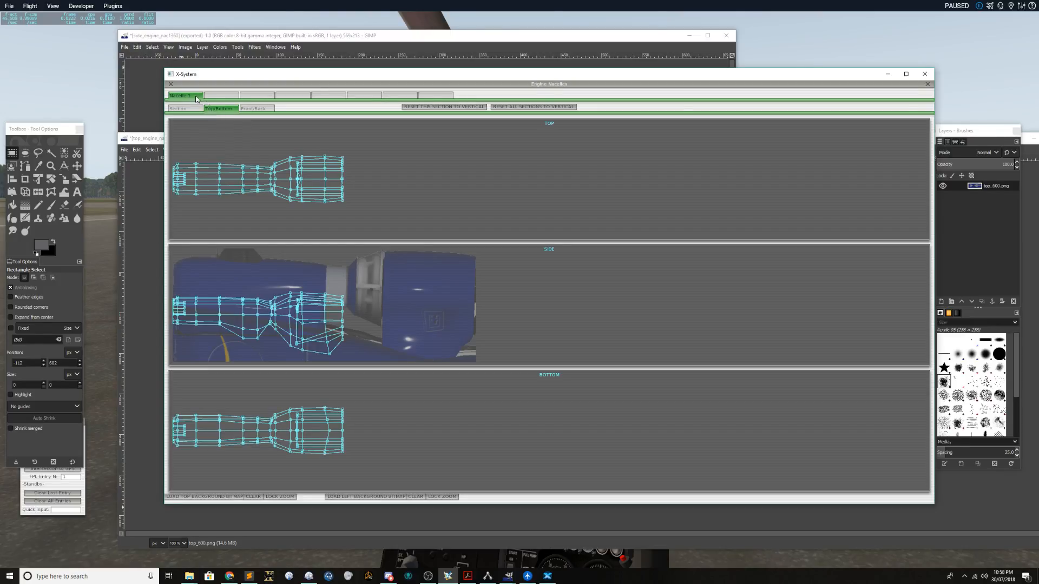
- Close the engine nacelle editor and save the SA341 aircraft file
click(171, 84)
click(198, 84)
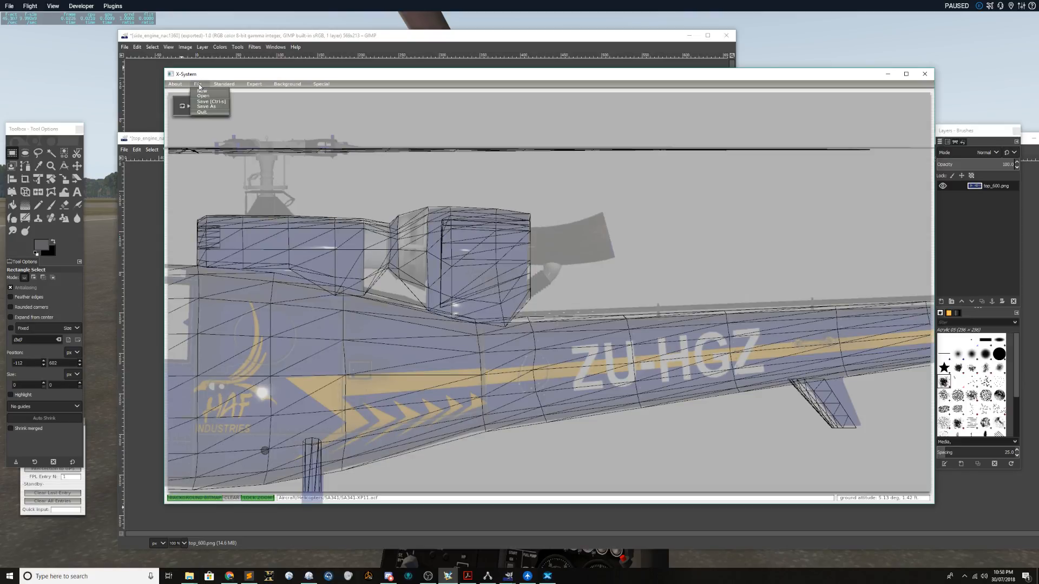
click(204, 102)
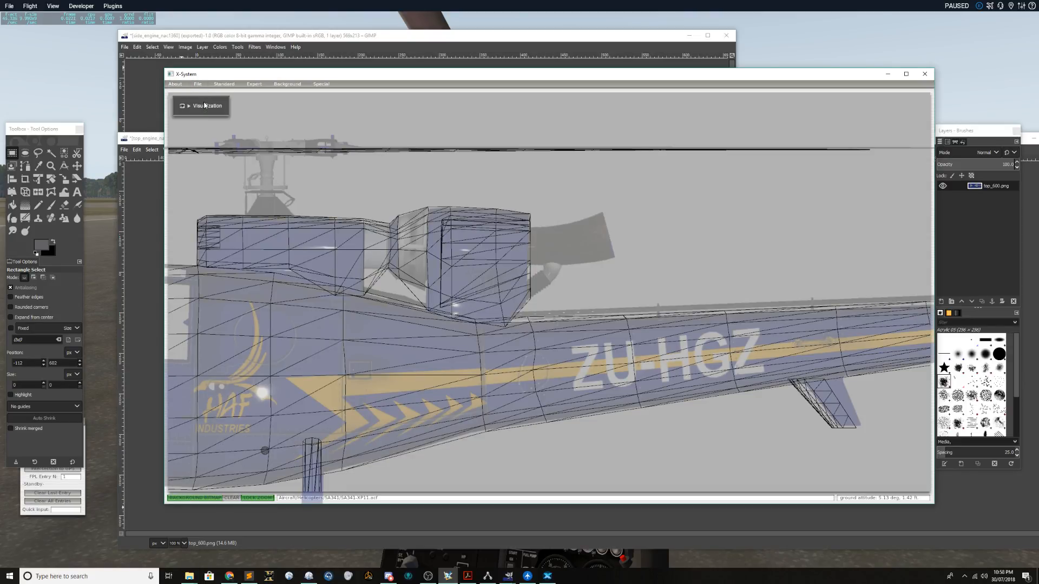
- Switch to X-Plane and start a new flight with the Aerospatiale Gazelle, without engines running
drag(234, 76, 0, 108)
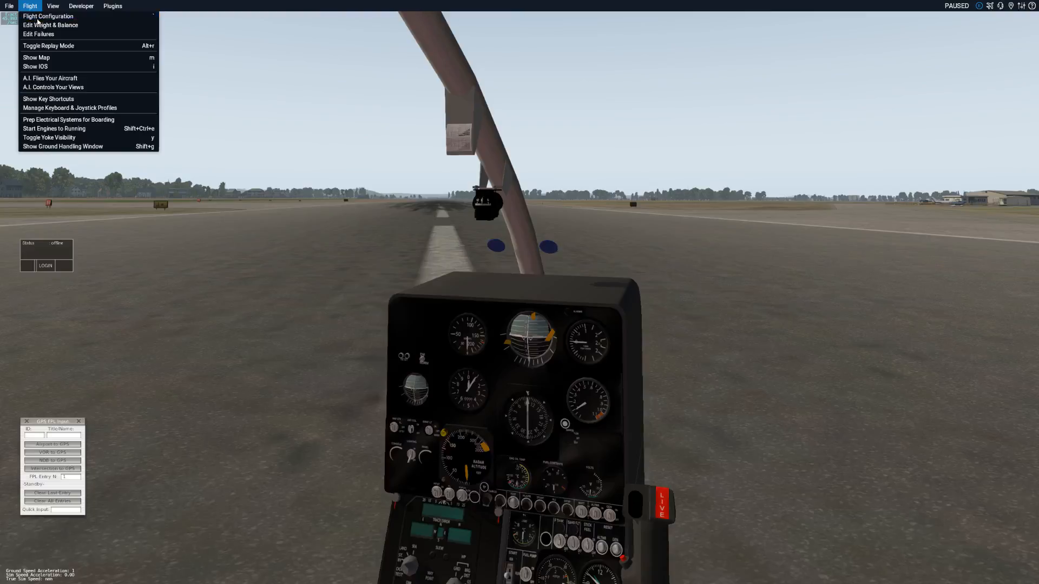
click(37, 18)
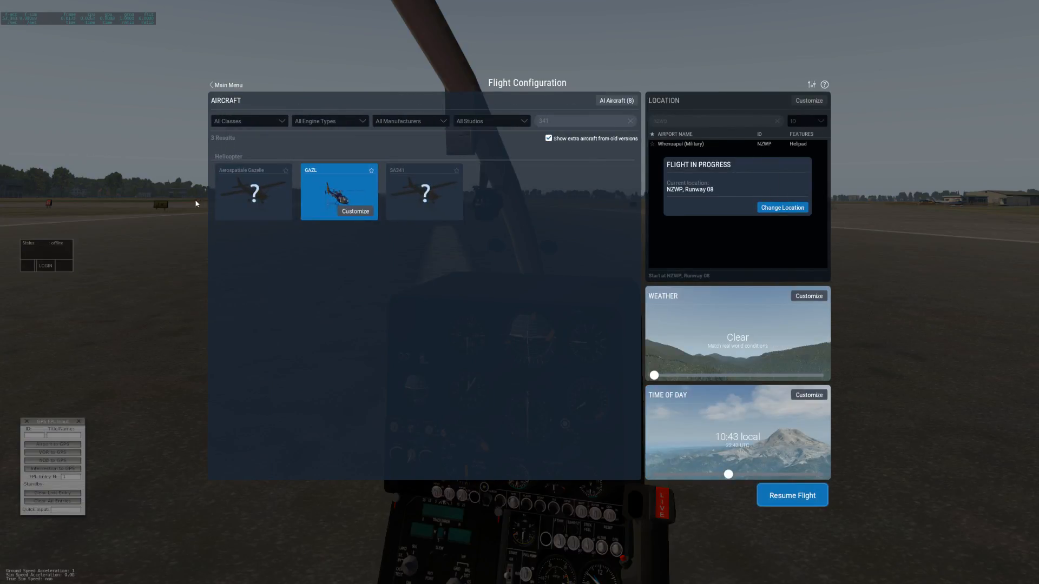
click(255, 208)
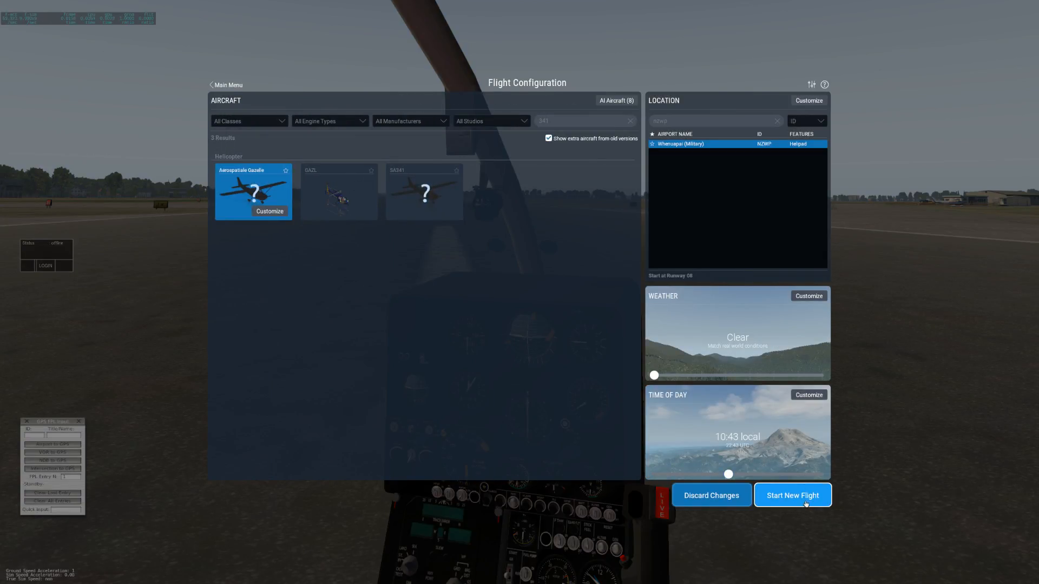
click(268, 211)
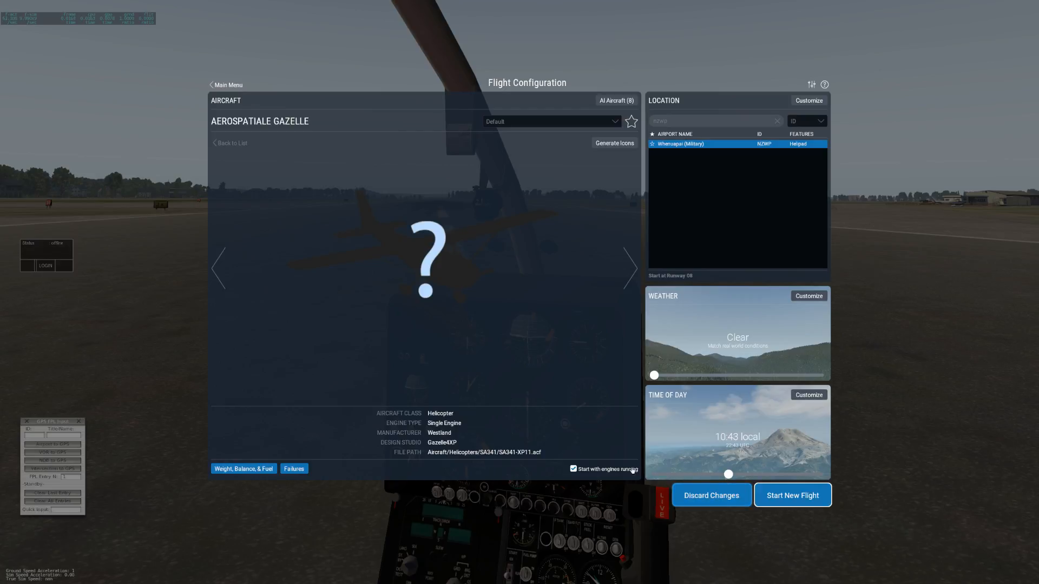
click(593, 467)
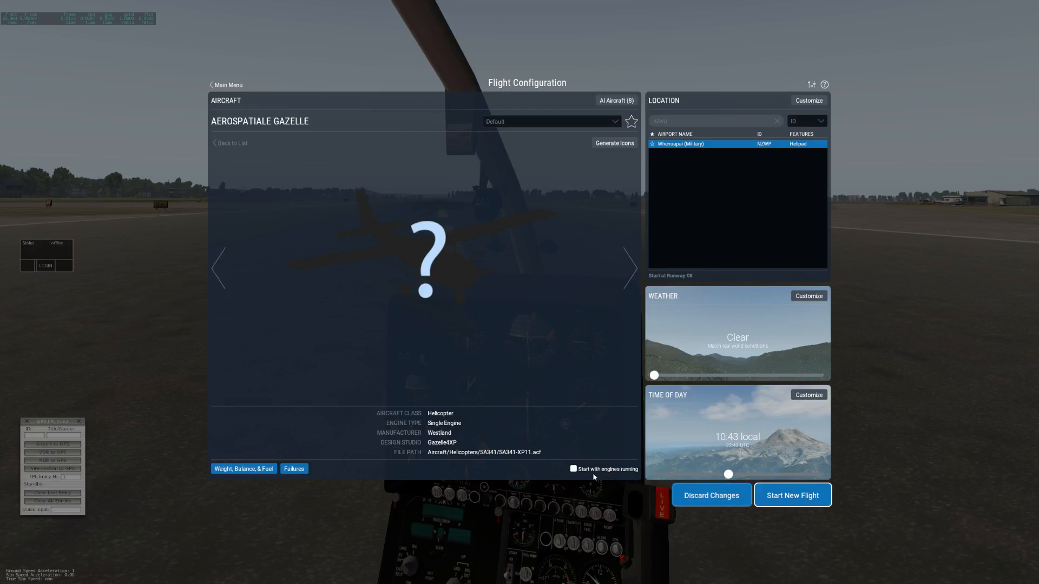
click(803, 500)
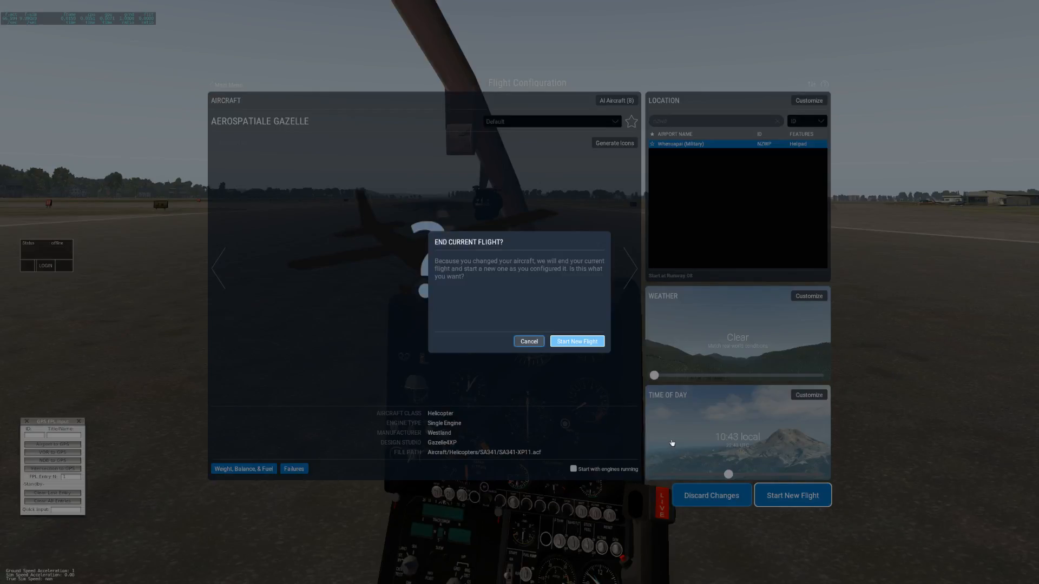
key(Return)
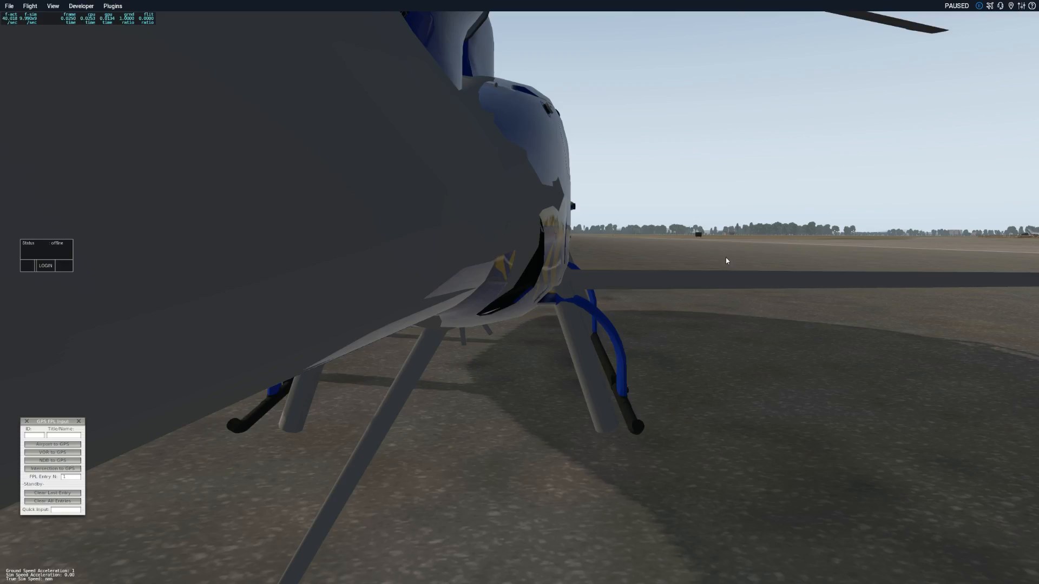
- Examine the Gazelle's exhaust, rear engine cowling and tail boom from behind at close range and from farther back
key(Up)
key(Up)
key(Left)
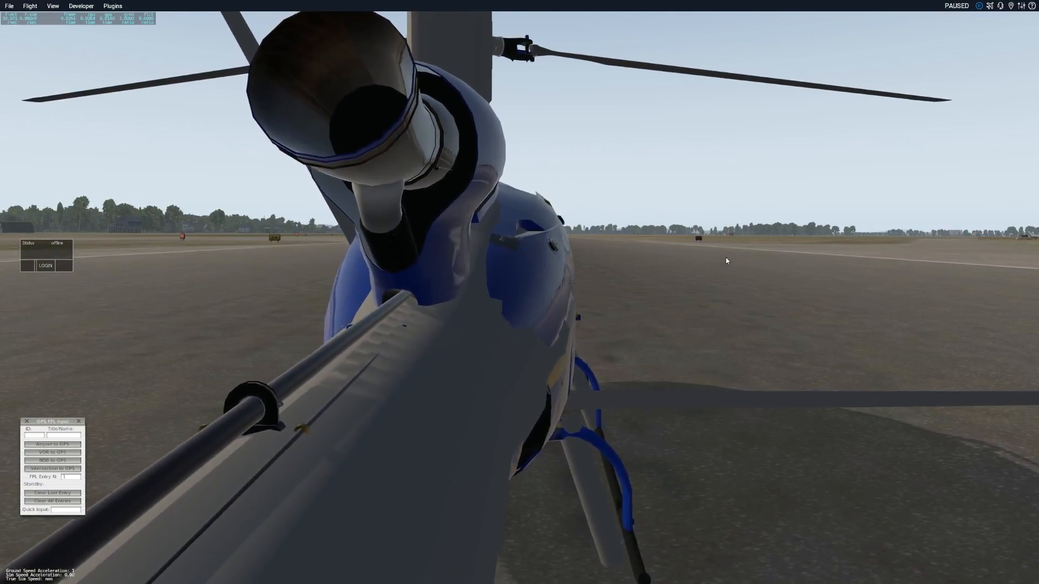
key(Right)
right_drag(699, 257, 639, 365)
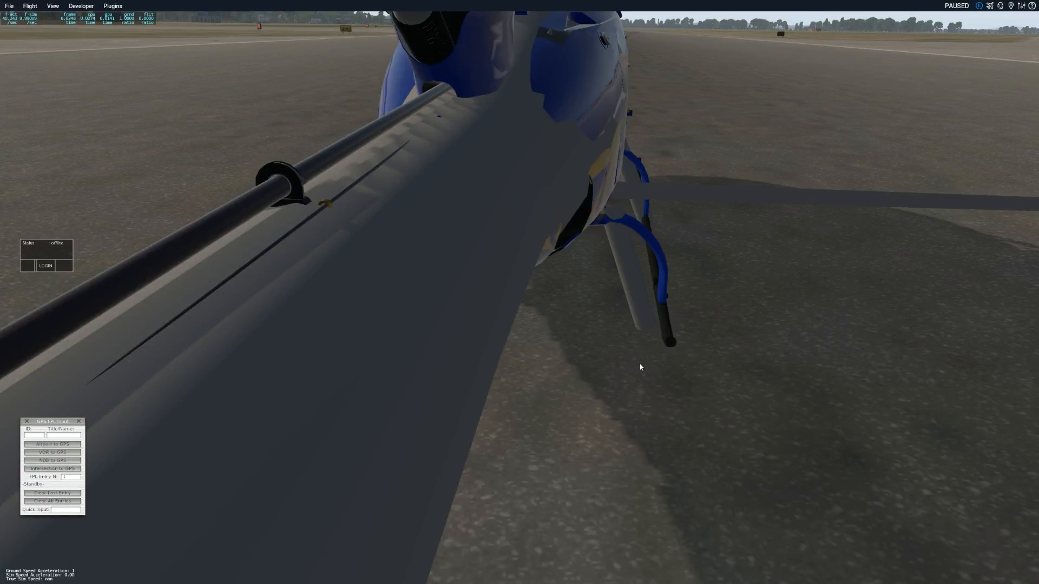
scroll(640, 367, up, 3)
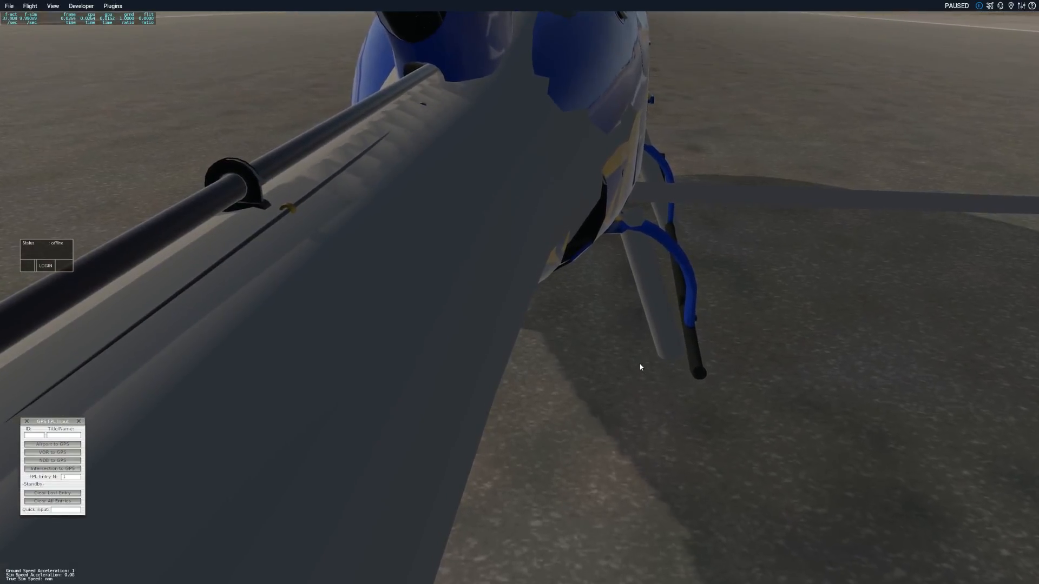
scroll(639, 367, down, 3)
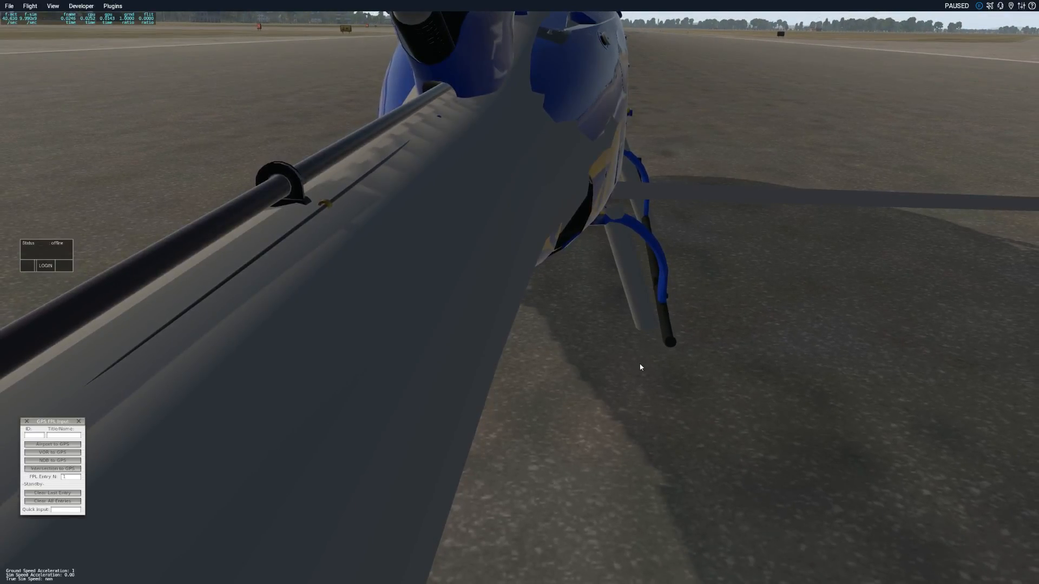
scroll(640, 368, down, 5)
scroll(640, 367, up, 4)
scroll(640, 368, down, 5)
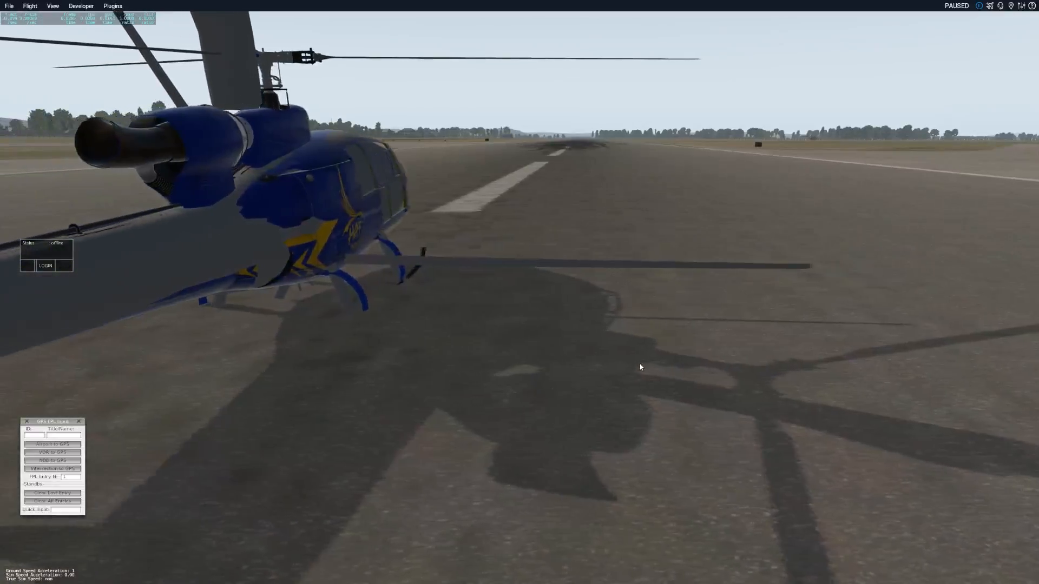
- Circle around to the helicopter's front and inspect the nose, rotor mast and the body standing above the engine
right_drag(687, 362, 202, 300)
right_drag(681, 407, 246, 433)
scroll(609, 381, down, 2)
scroll(623, 409, up, 5)
scroll(653, 419, up, 3)
scroll(684, 447, up, 3)
right_drag(697, 327, 211, 350)
scroll(397, 335, down, 5)
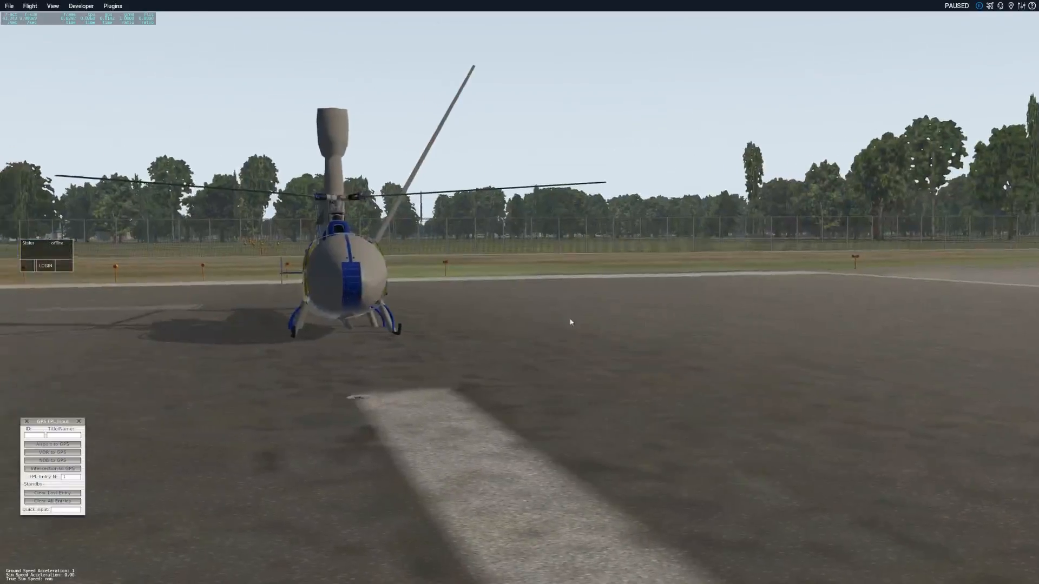
right_drag(570, 323, 544, 329)
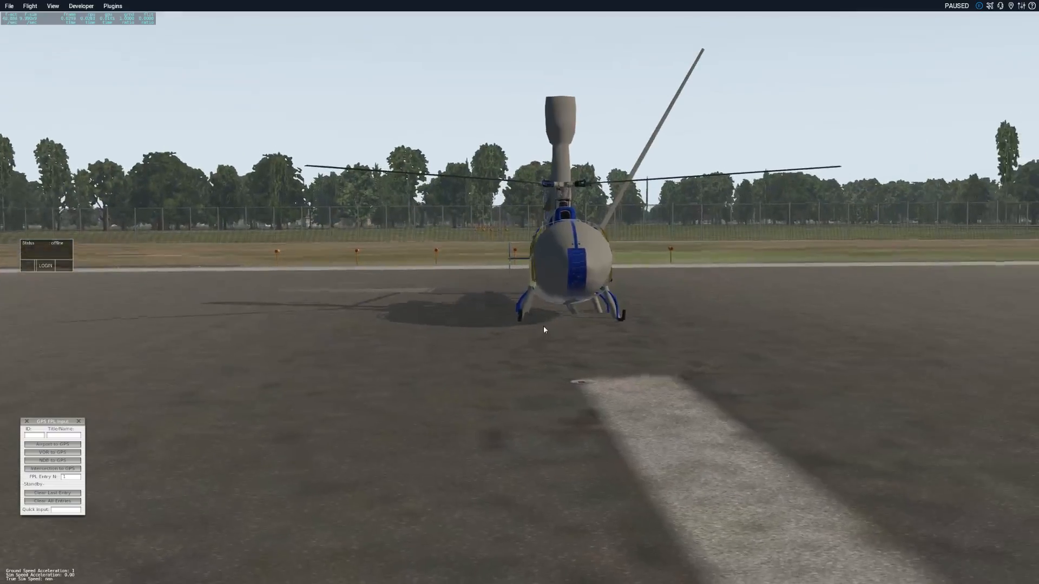
scroll(544, 327, up, 5)
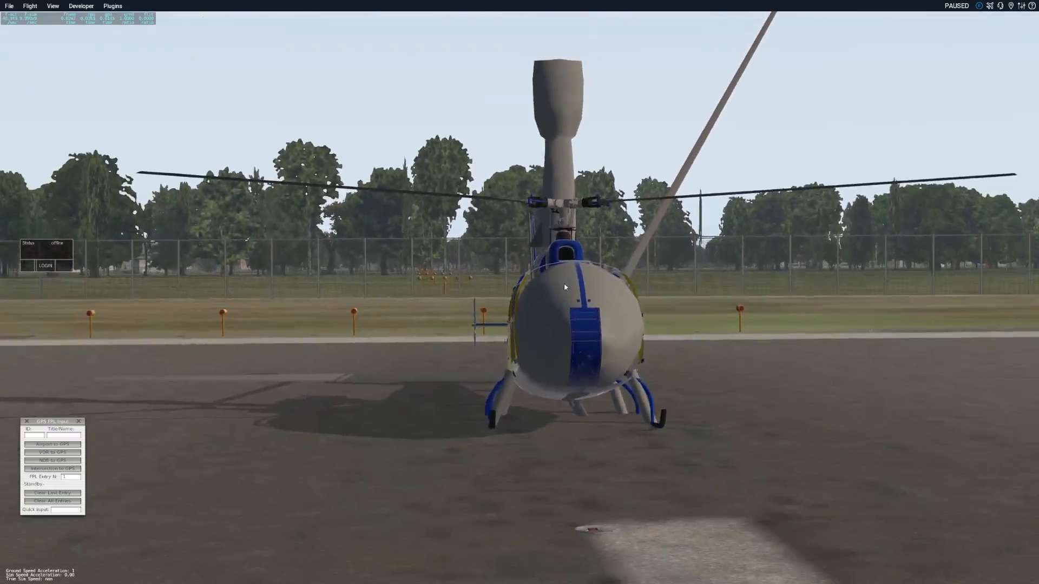
scroll(563, 286, down, 1)
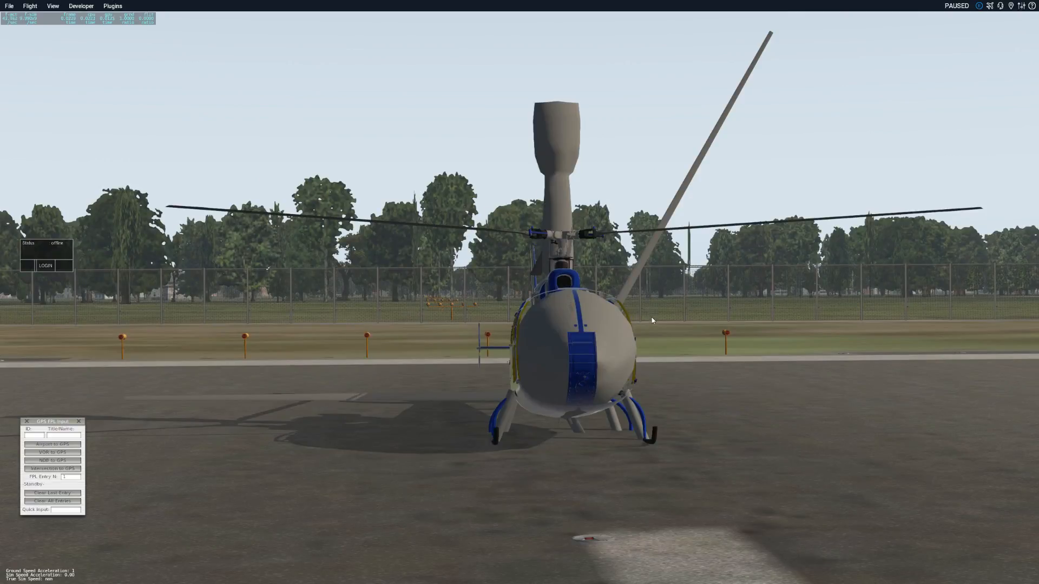
key(Up)
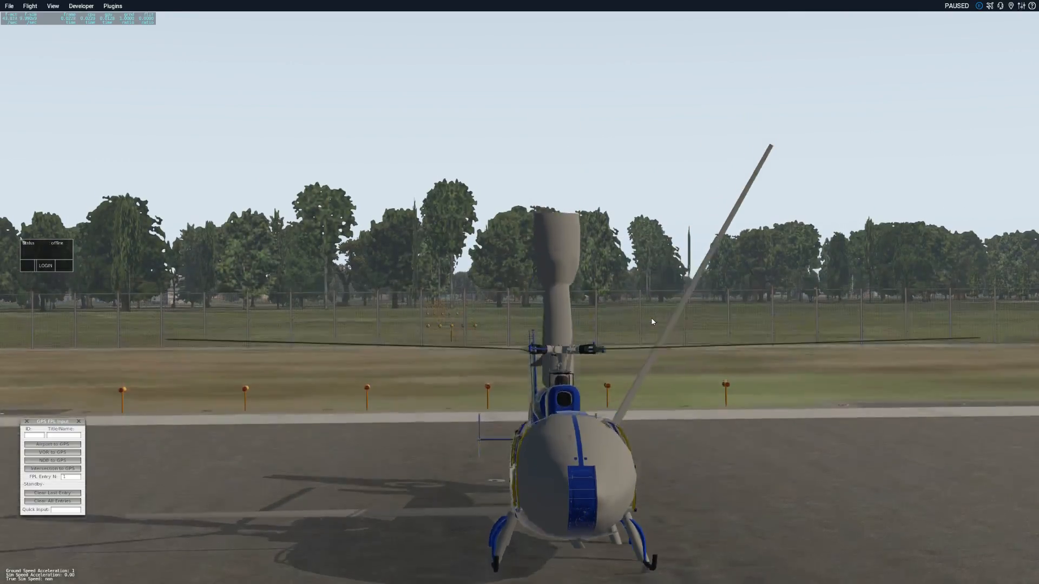
right_drag(656, 304, 662, 369)
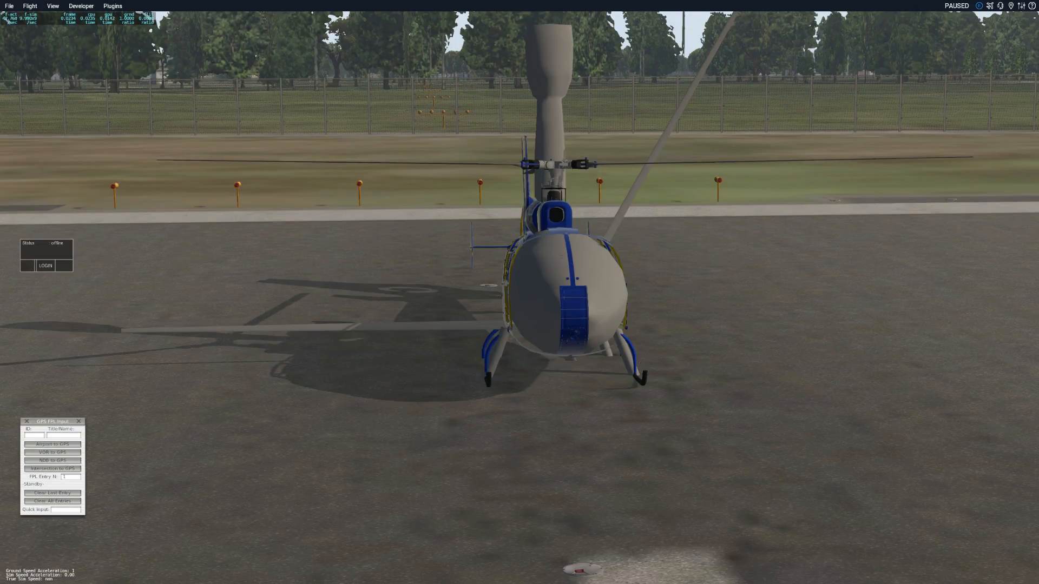
- Switch to Plane Maker, show the SA341 model as a shaded solid instead of wireframe, and move its window aside
key(alt+Tab)
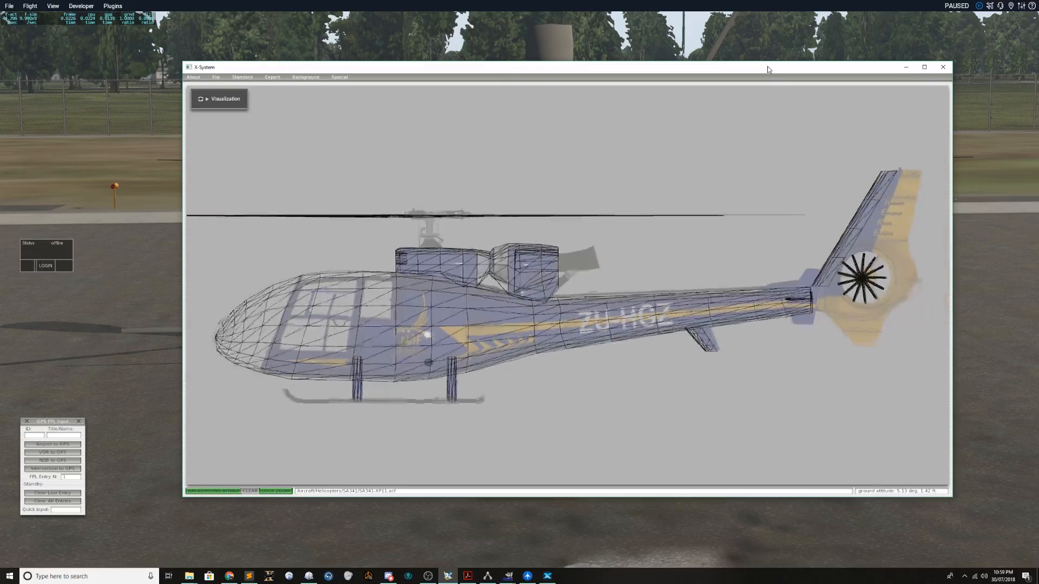
key(minus)
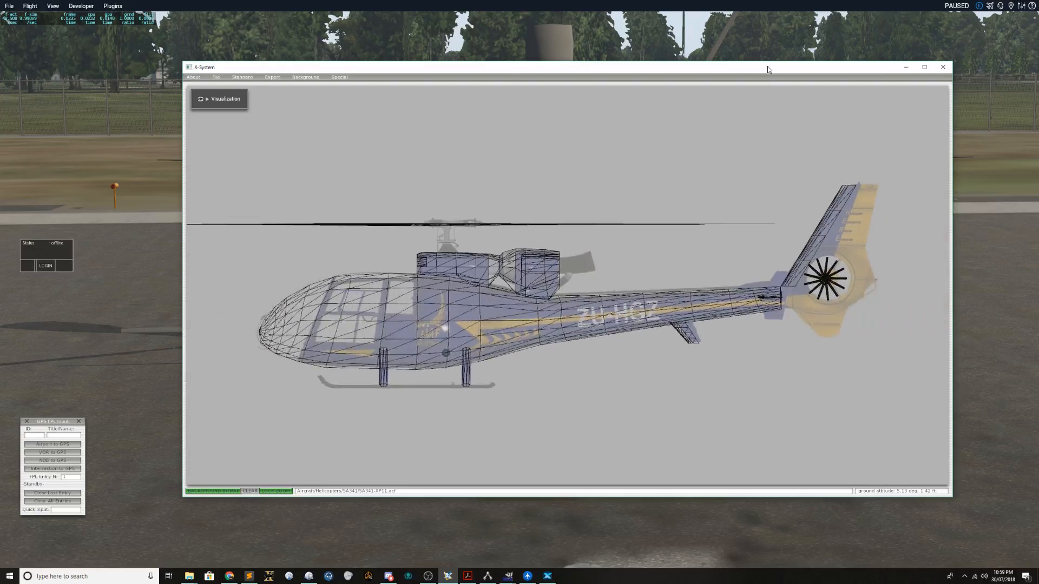
key(space)
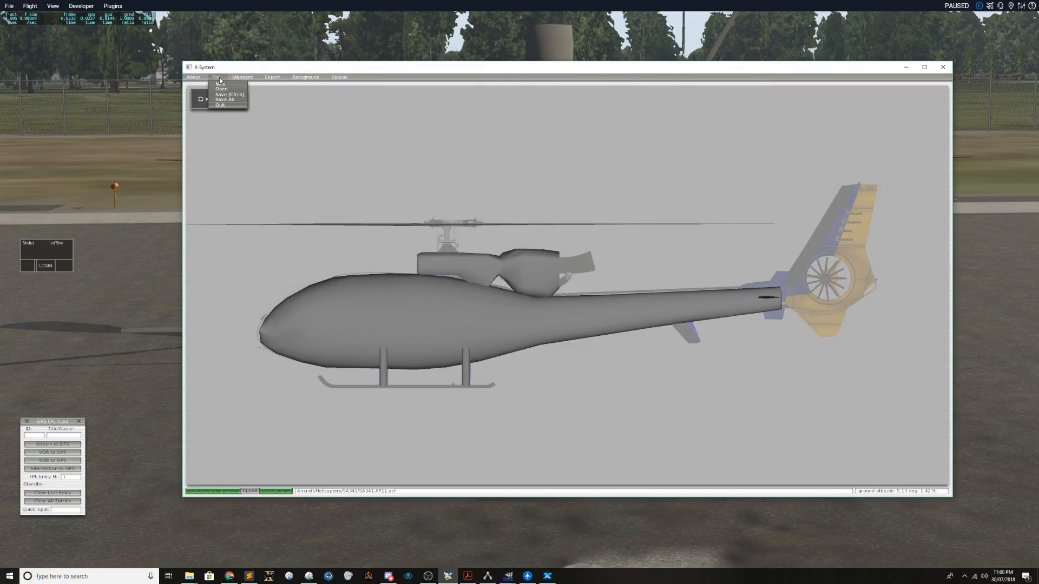
drag(371, 67, 0, 79)
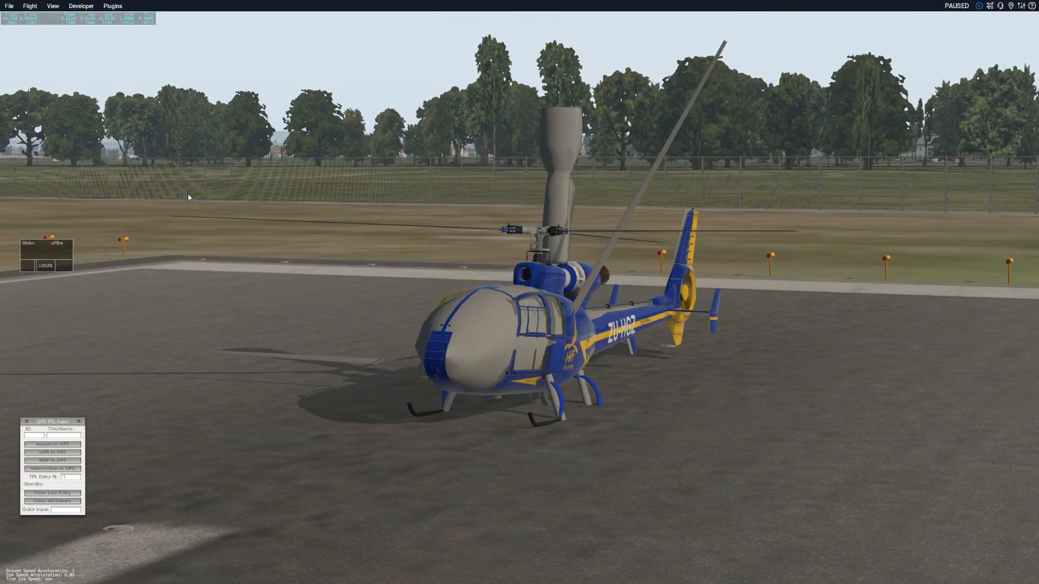
- Back in X-Plane, examine the helicopter's full side profile from nose to tail fin
right_drag(498, 256, 150, 274)
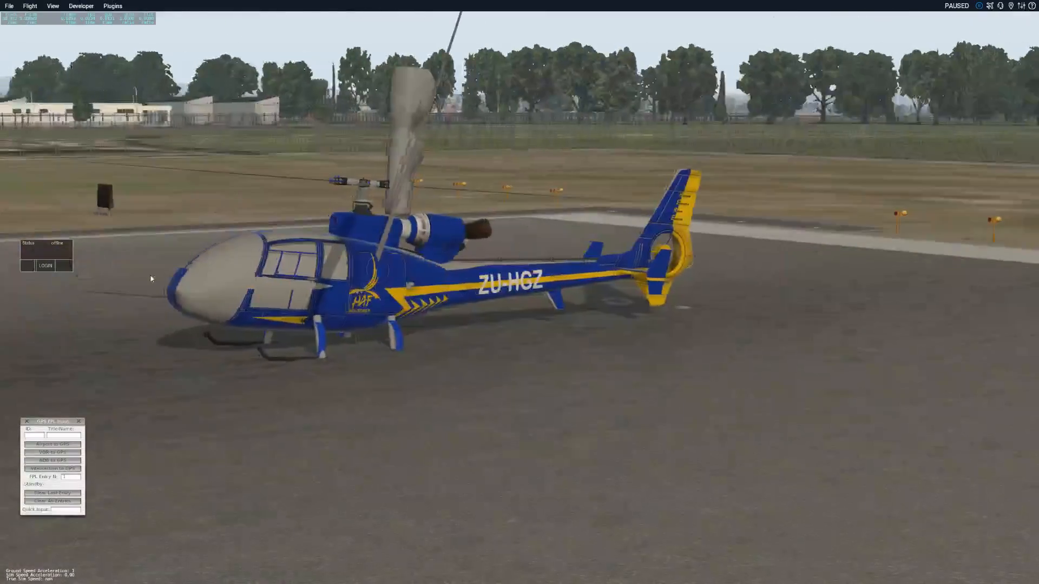
right_drag(717, 271, 365, 251)
key(Right)
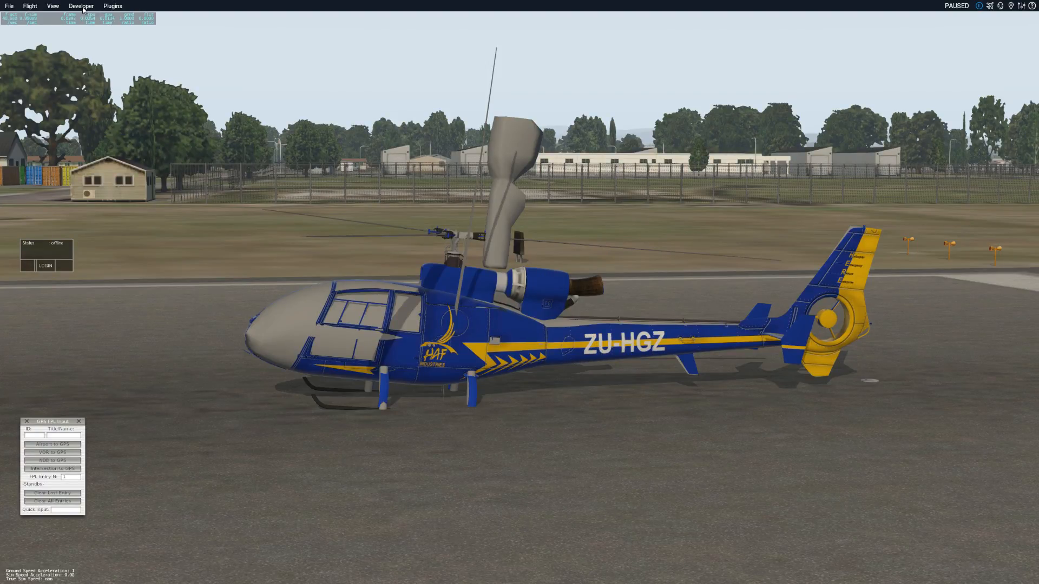
click(53, 7)
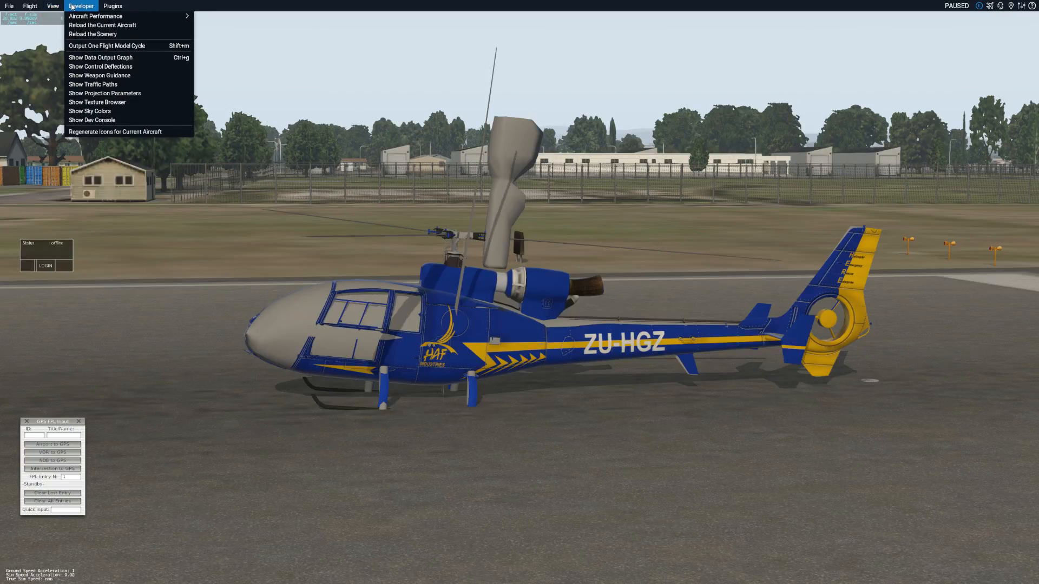
click(72, 7)
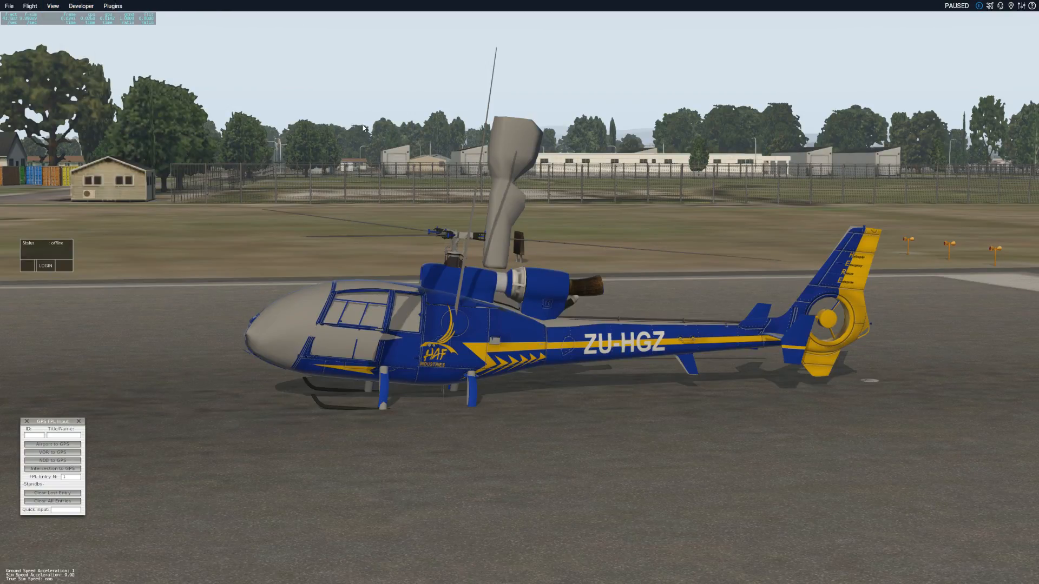
- Unpause the flight and switch to the circling external view behind the helicopter's tail
key(p)
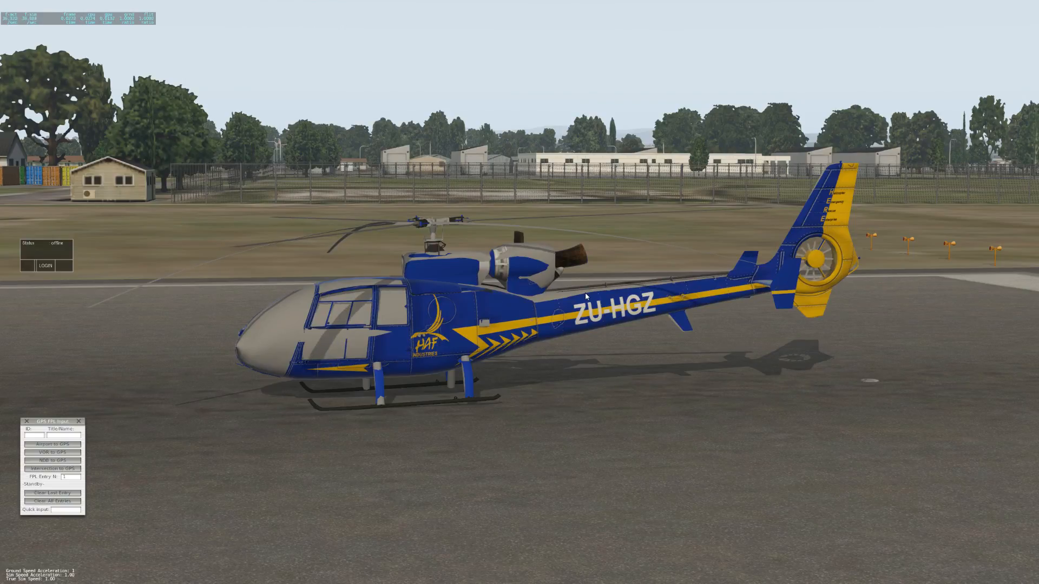
key(shift+8)
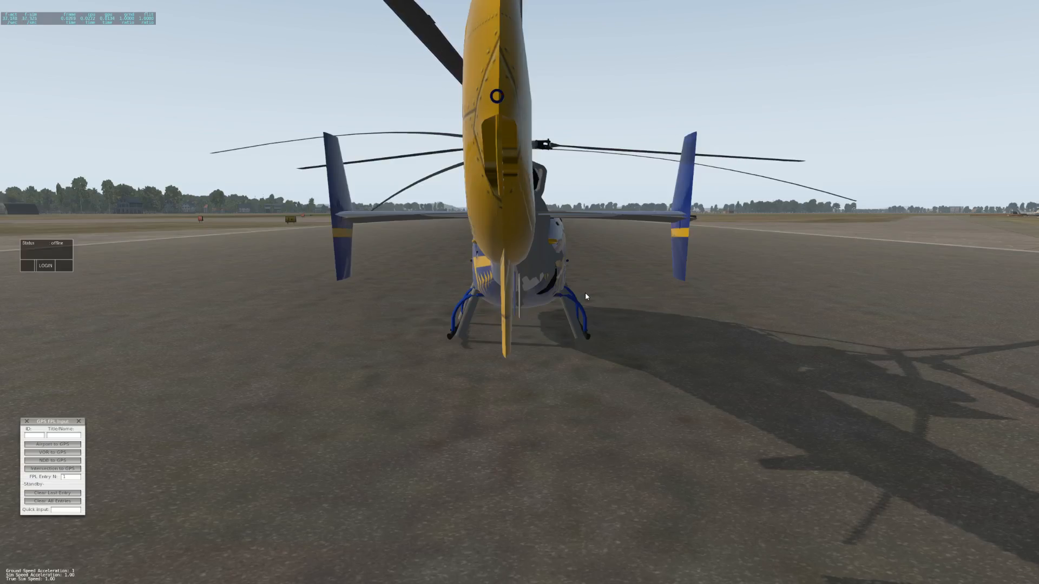
key(Up)
key(Left)
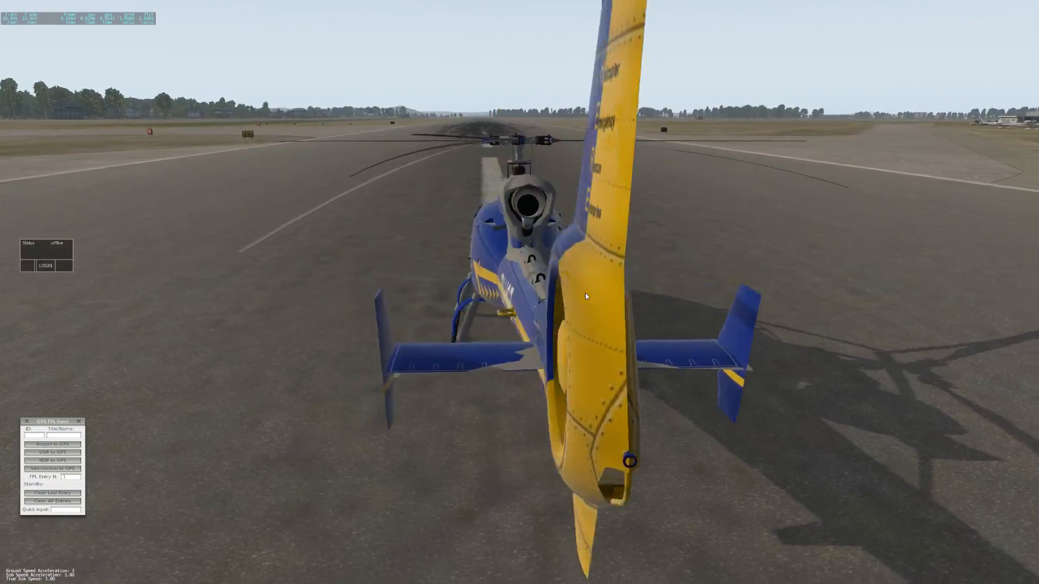
- Inspect the engine cowling, exhaust and tail boom from above and from both rear sides of the helicopter
key(Up)
key(Left)
key(Down)
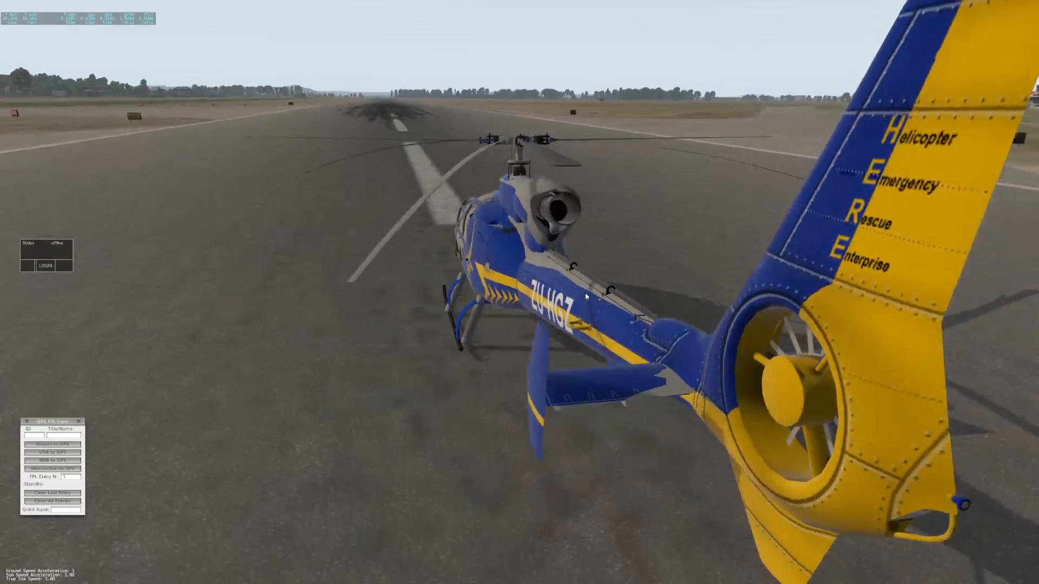
key(Up)
key(Left)
key(Left)
key(Up)
key(Right)
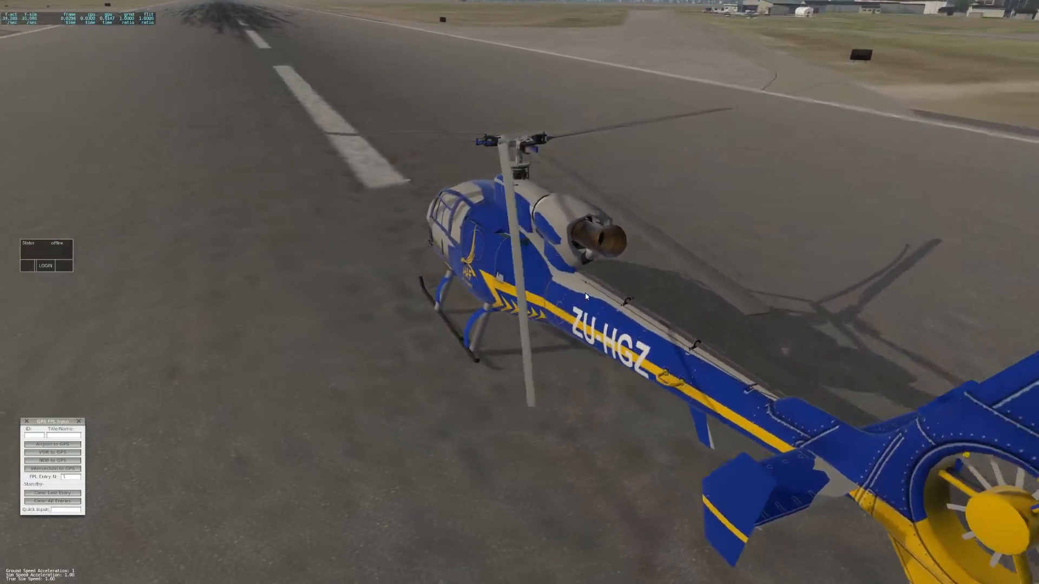
key(Right)
key(Down)
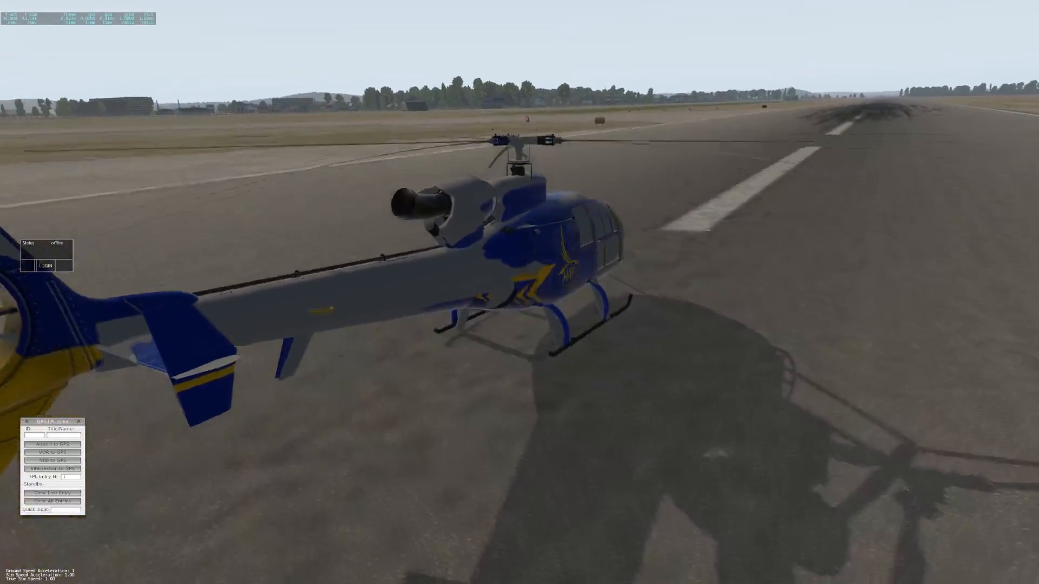
key(Right)
key(Left)
key(Up)
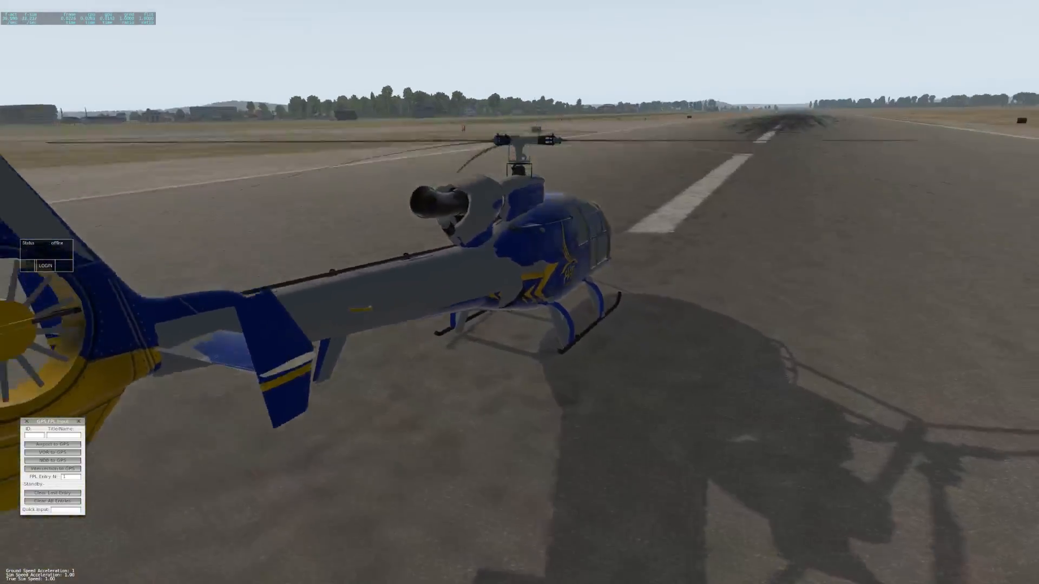
key(Left)
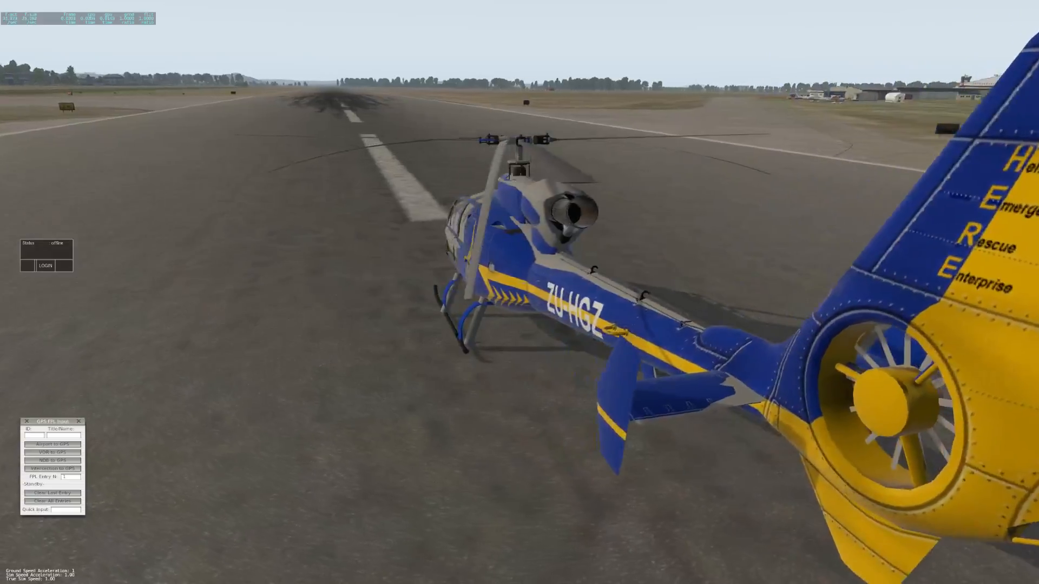
key(Left)
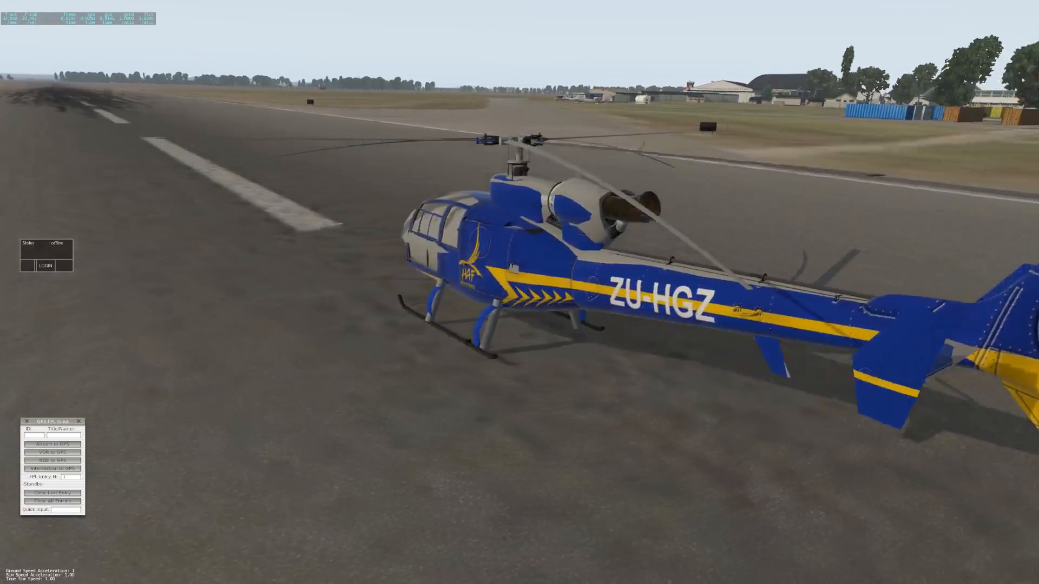
- Inspect the canopy, nose and engine intake from the front and above, continuing around to the helicopter's right side
key(Left)
key(Left)
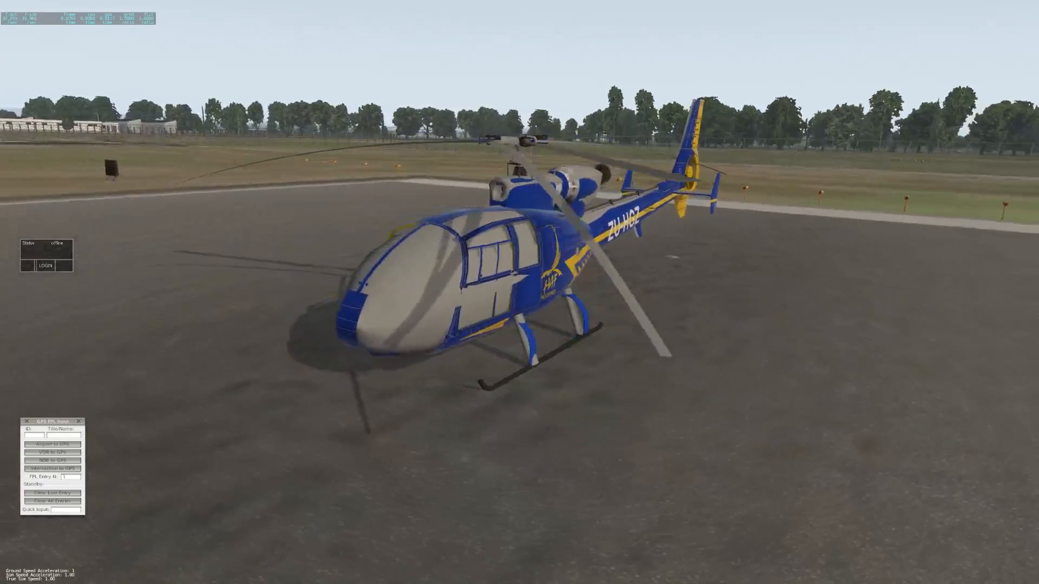
key(Up)
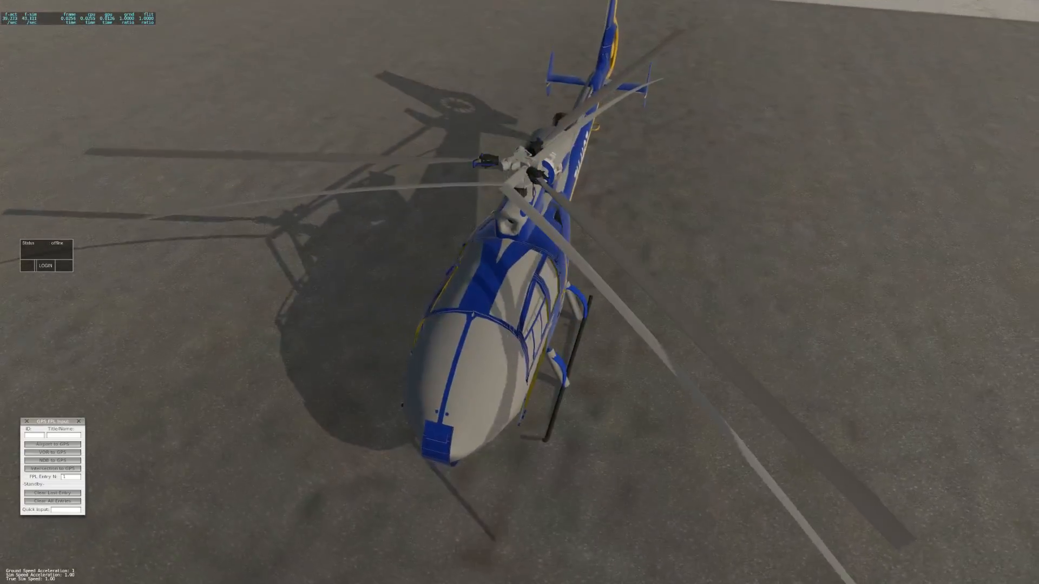
key(Left)
key(Down)
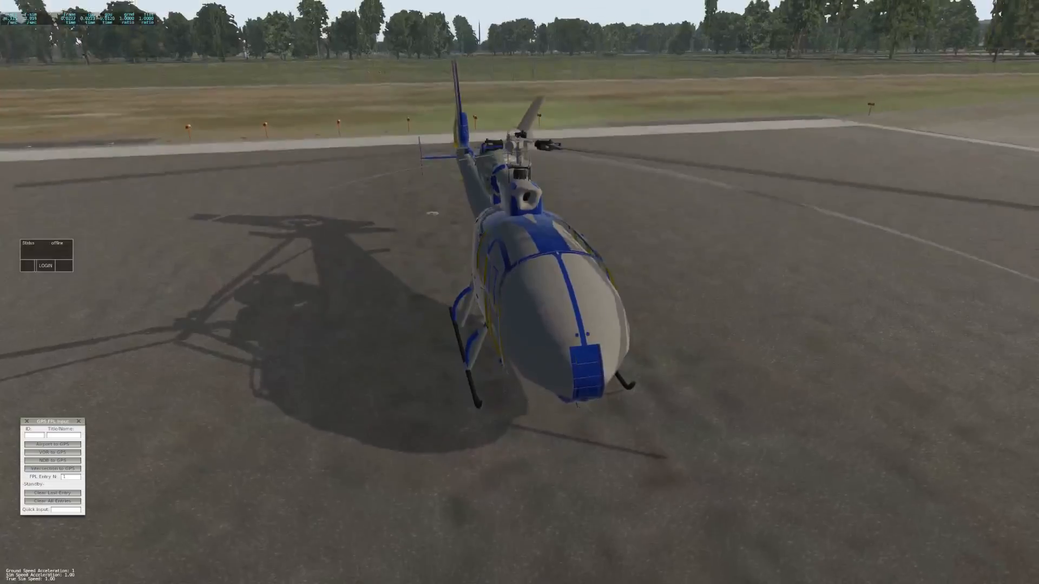
key(Left)
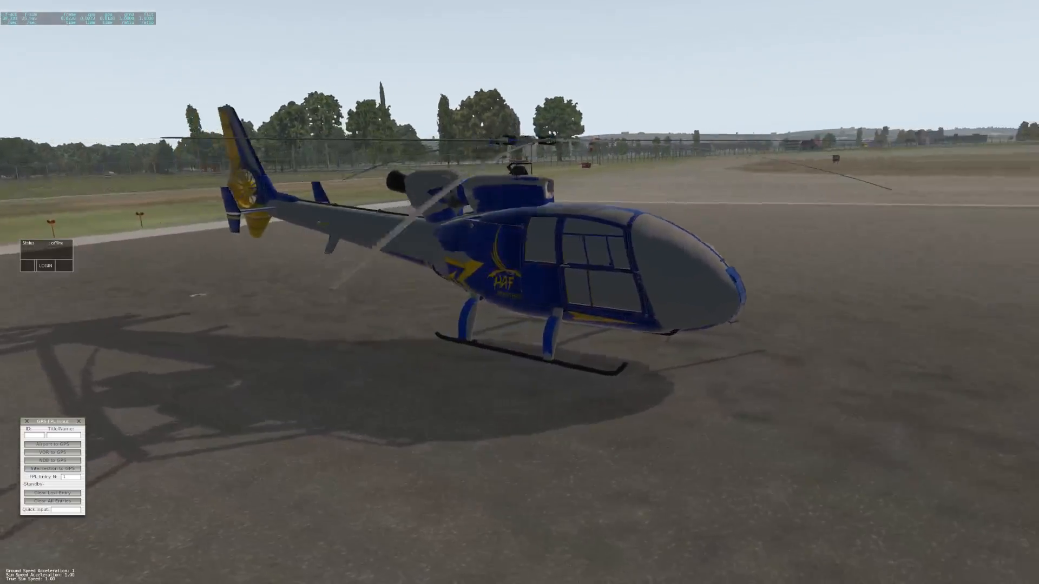
key(Up)
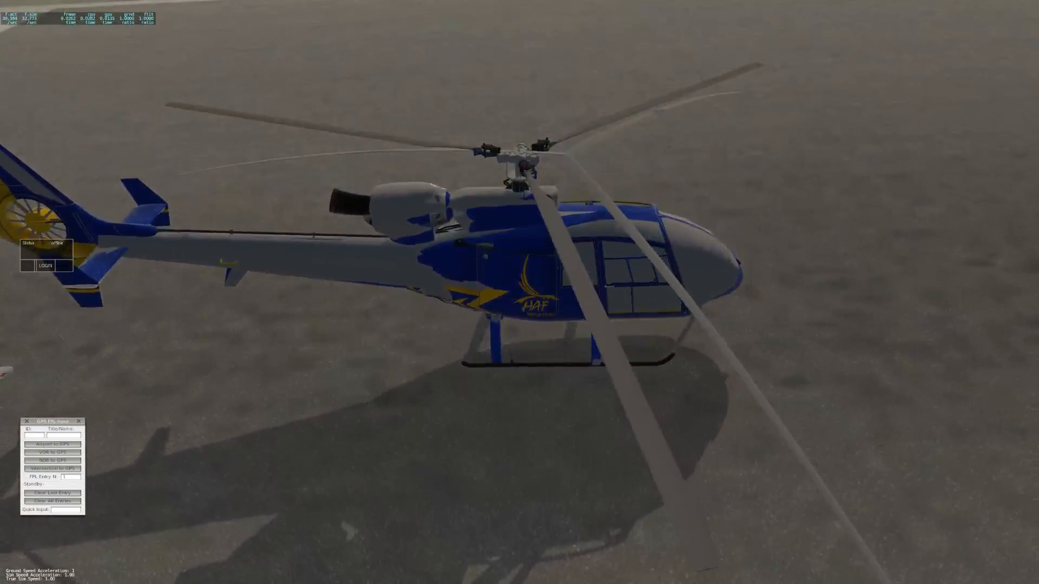
key(Down)
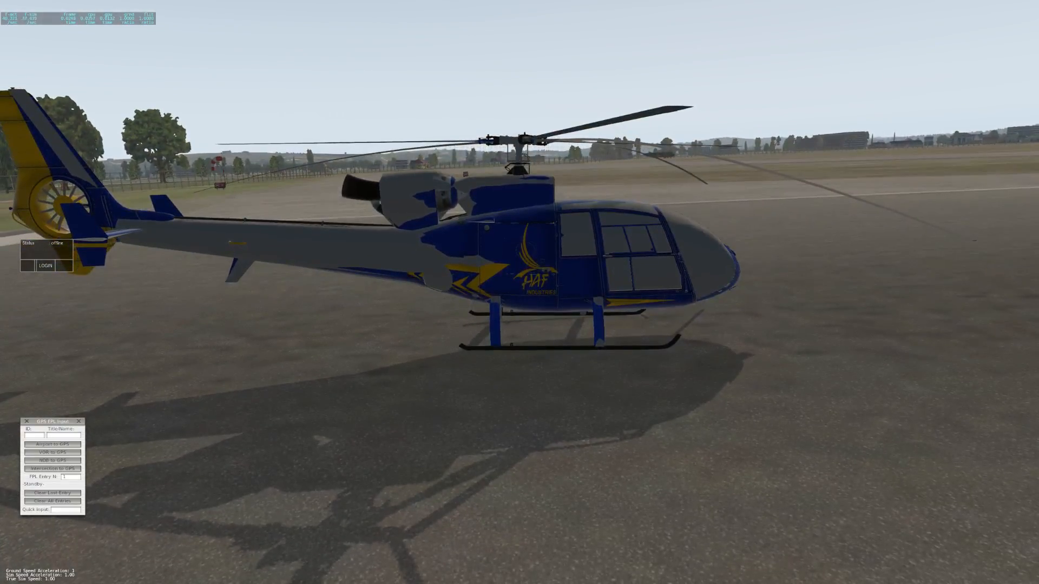
- Make another full circle around the helicopter, from its right side past the tail to the left front
key(Left)
key(Left)
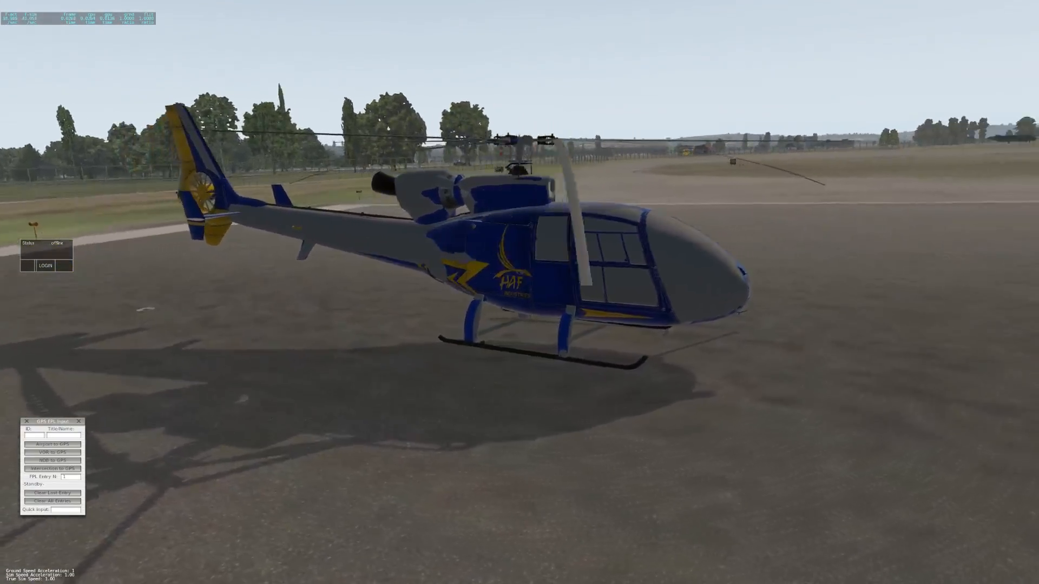
key(Left)
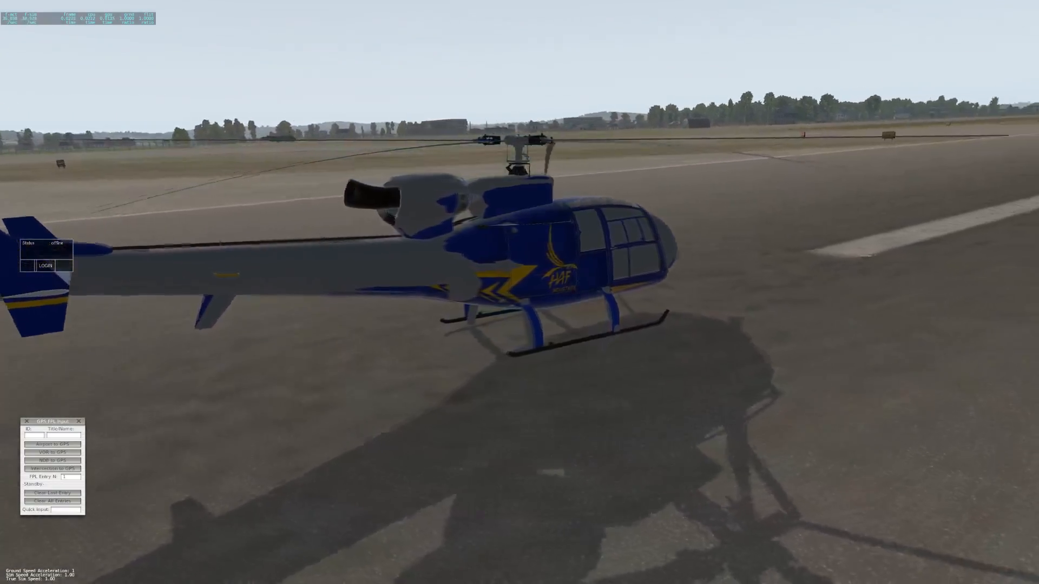
key(Left)
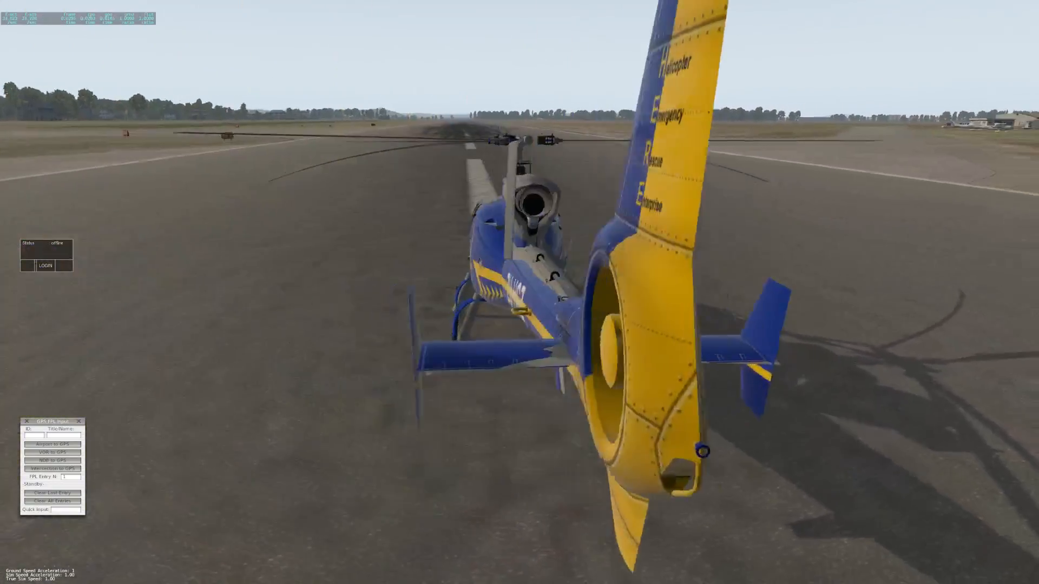
key(Left)
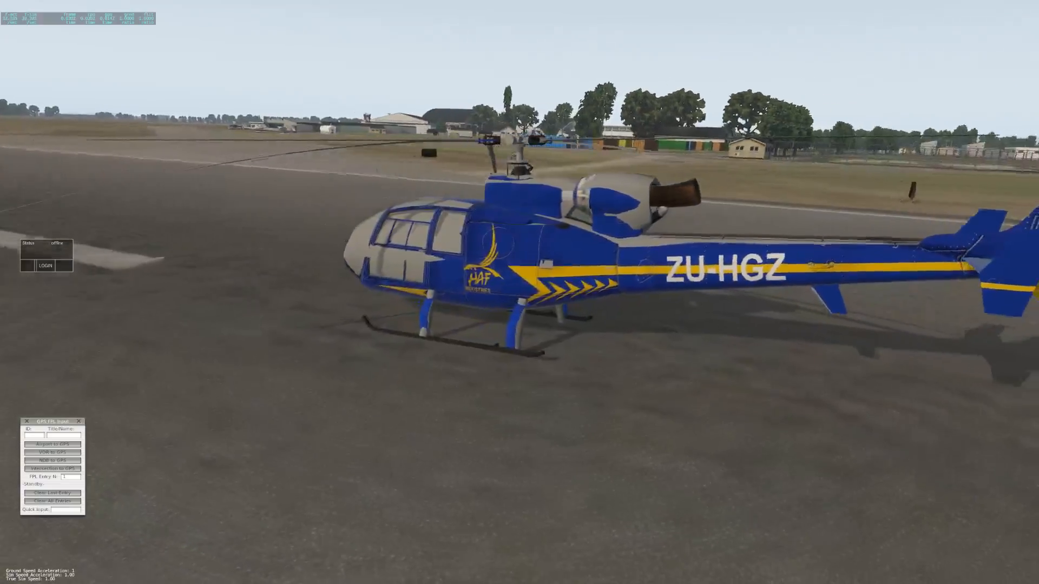
key(Left)
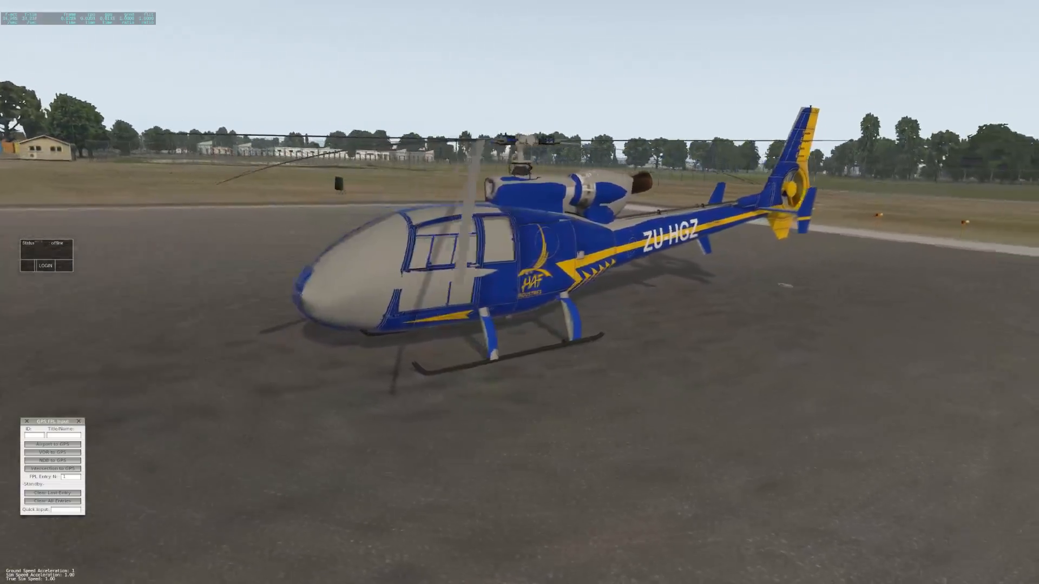